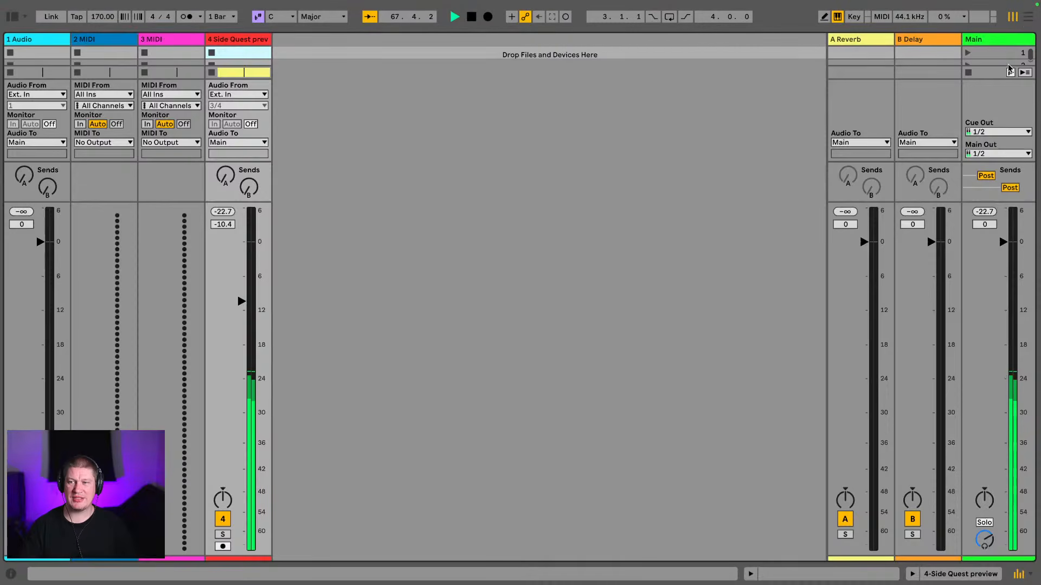
Switch to the Arrangement View and look over the Side Quest preview track while it plays.
key(Tab)
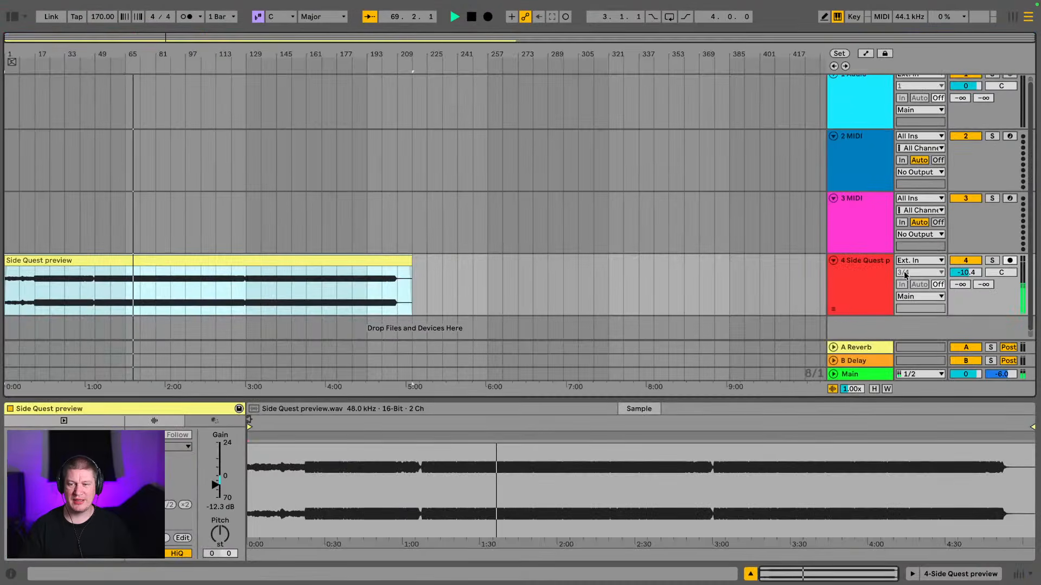
scroll(596, 276, down, 1)
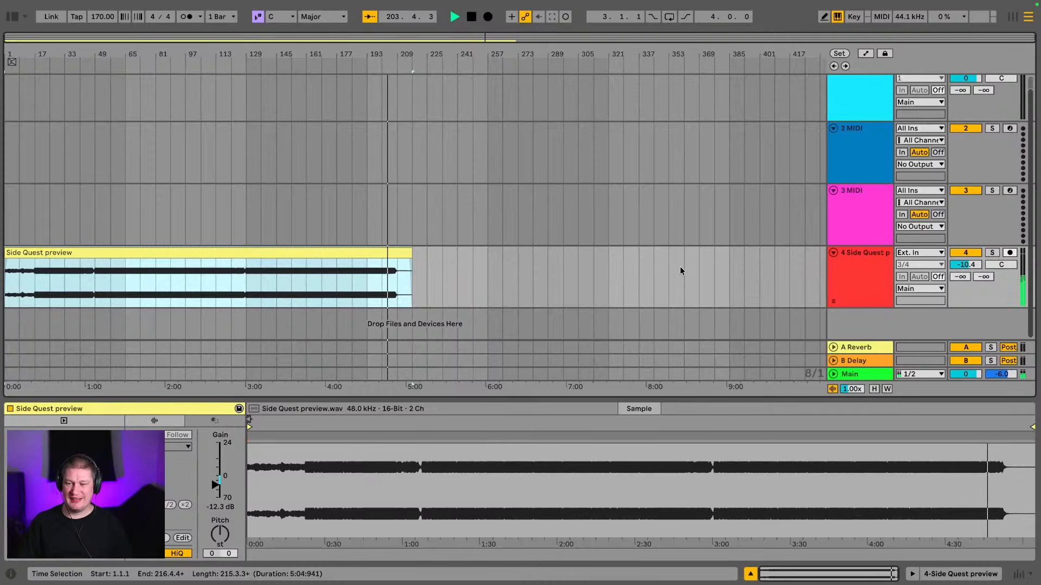
scroll(614, 218, up, 1)
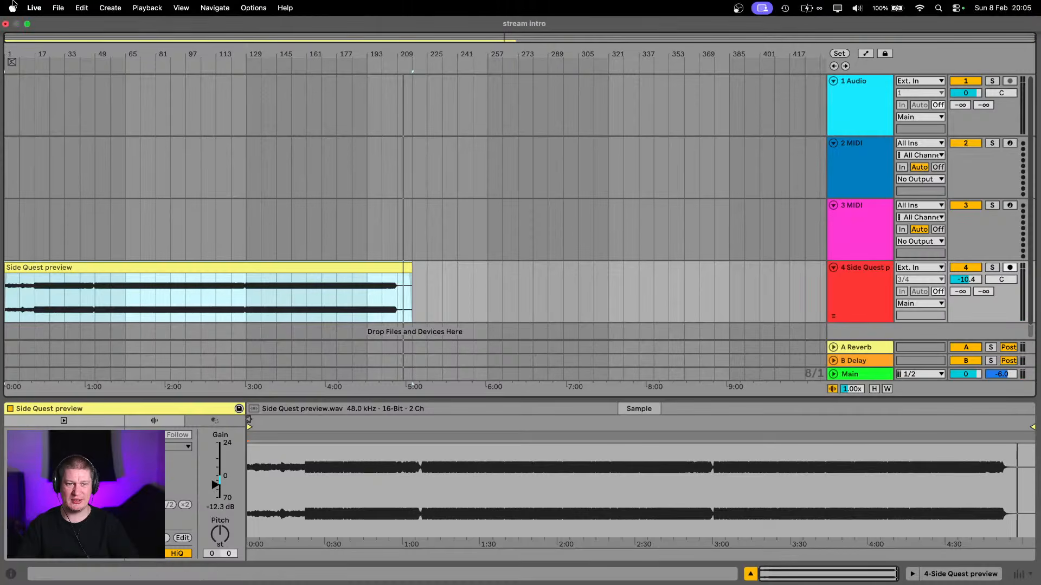
Start a new Live Set, discarding the changes to "stream intro".
click(57, 7)
click(62, 23)
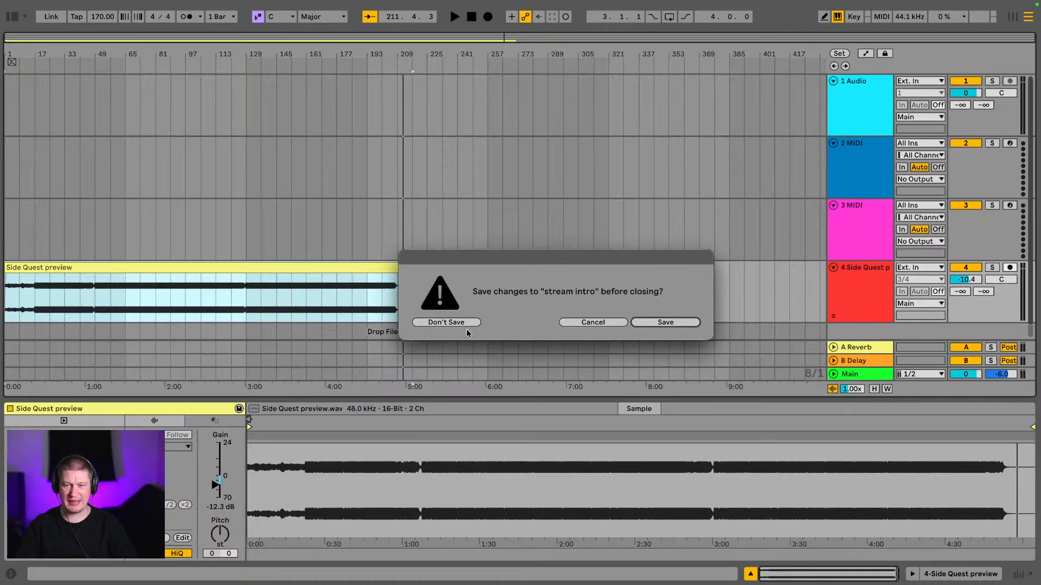
click(464, 323)
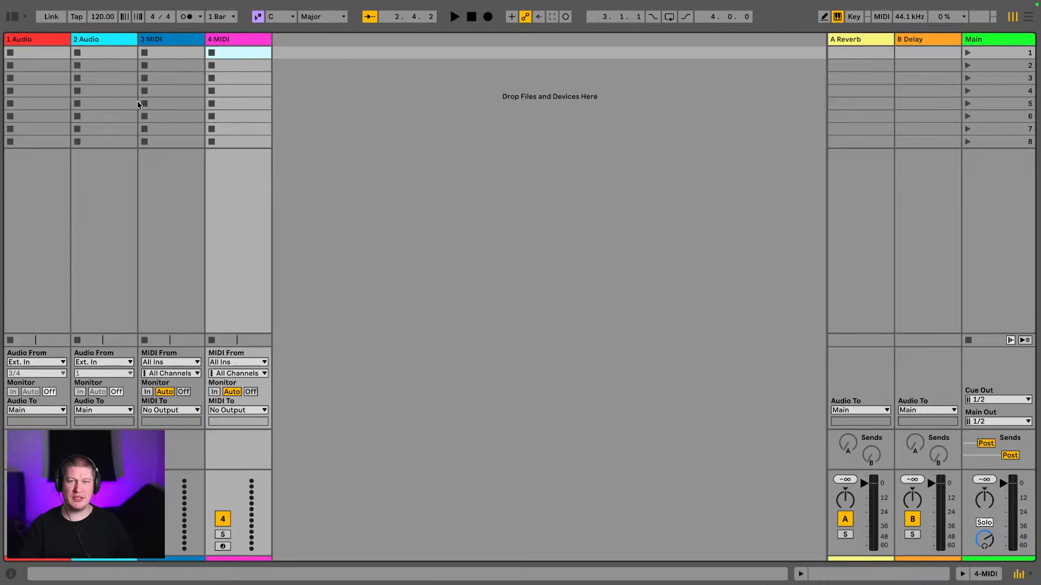
Examine the Session View clip slots across the two audio and two MIDI tracks.
click(45, 54)
click(108, 54)
click(111, 74)
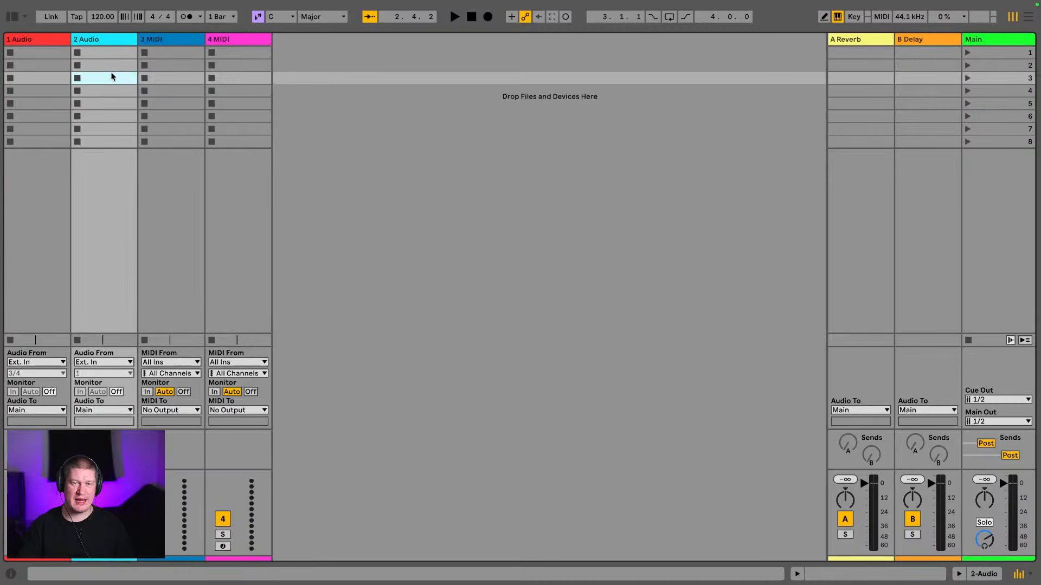
click(183, 77)
click(233, 76)
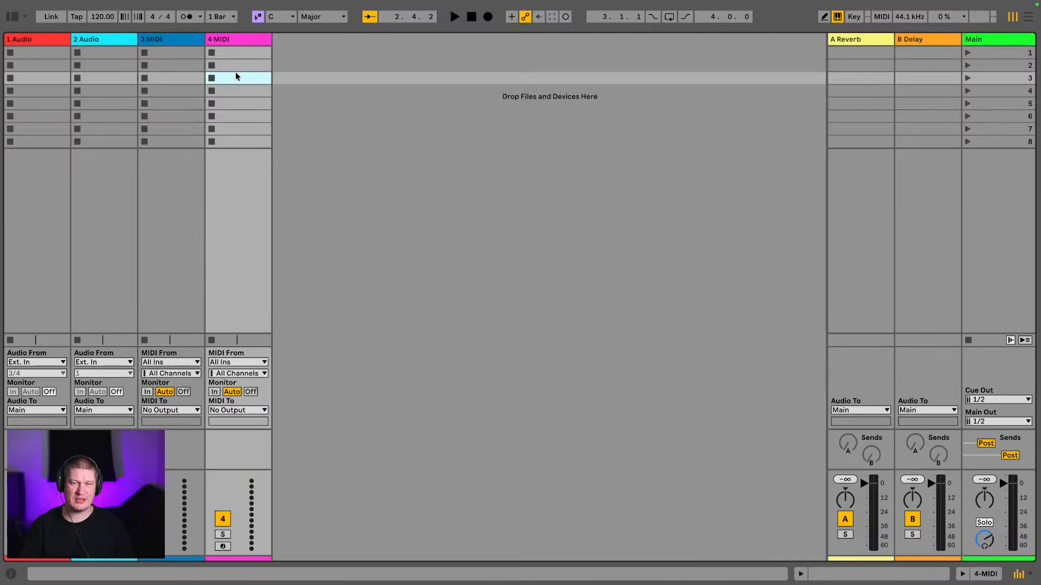
click(241, 67)
click(180, 69)
click(91, 66)
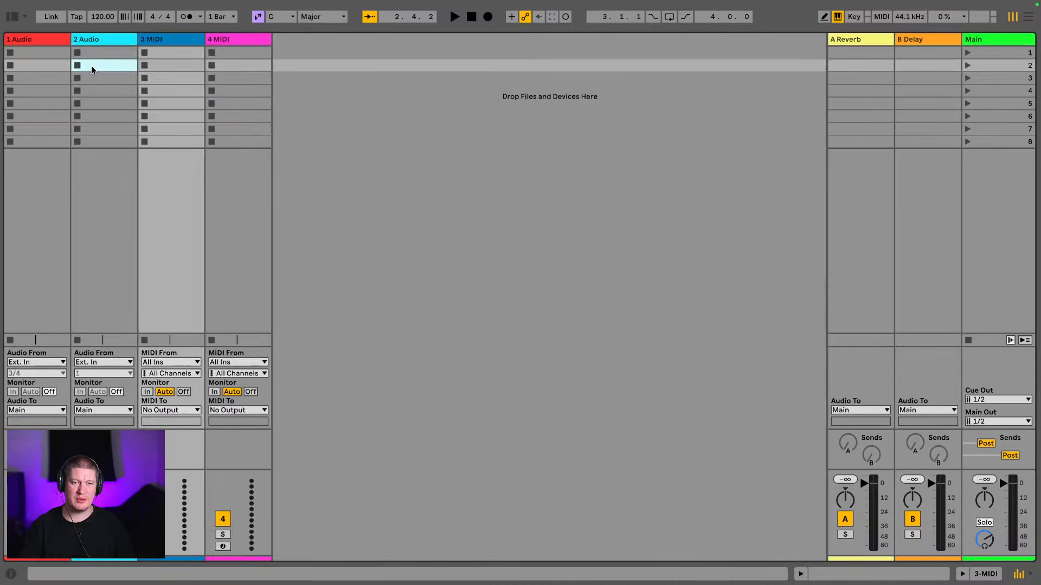
click(26, 67)
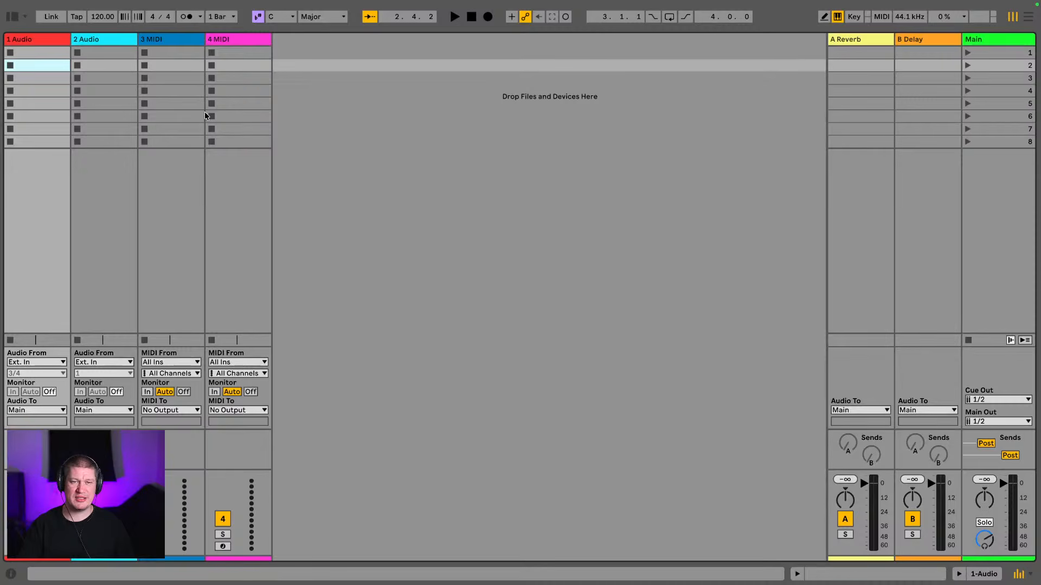
click(110, 49)
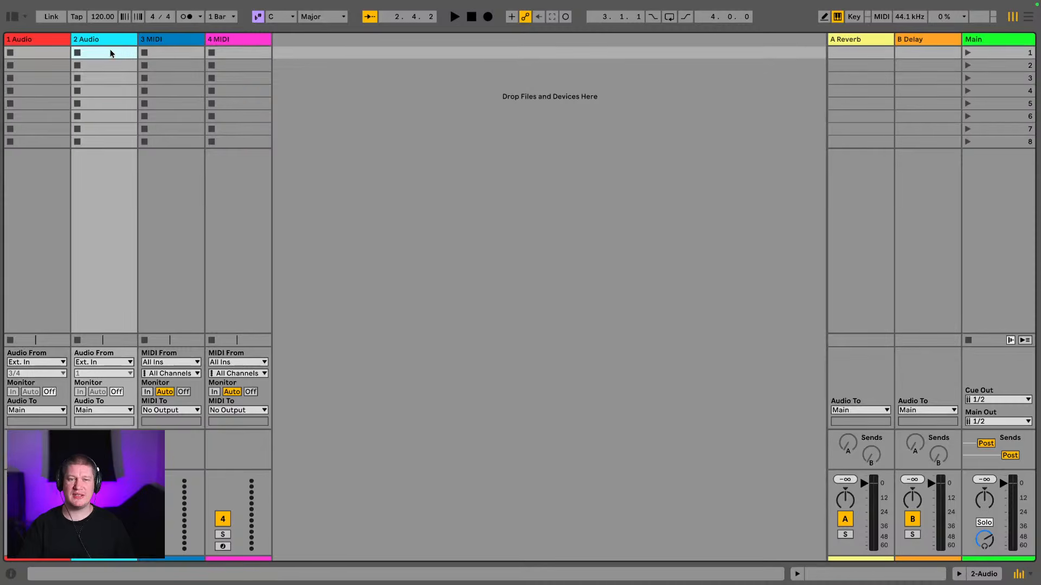
click(165, 53)
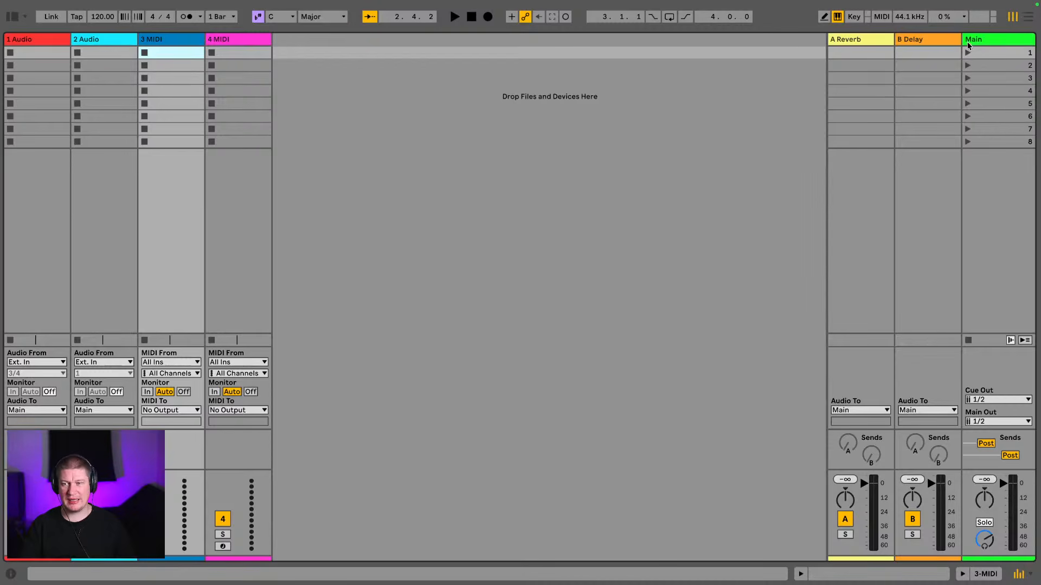
In the Arrangement View, place the insert marker at bar 9 of the 1 Audio track and show that track's devices.
click(1027, 19)
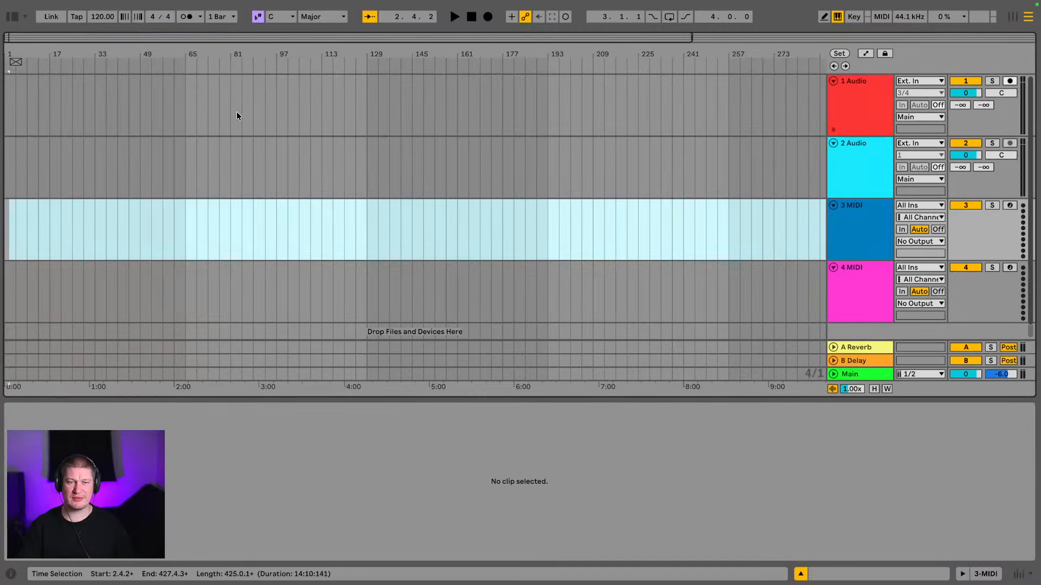
drag(234, 64, 157, 64)
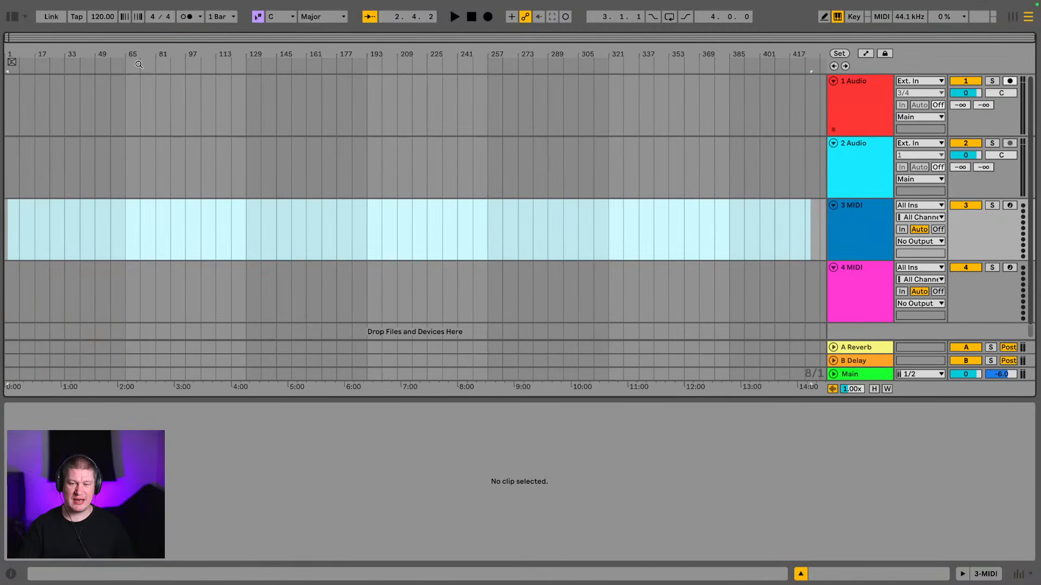
click(53, 138)
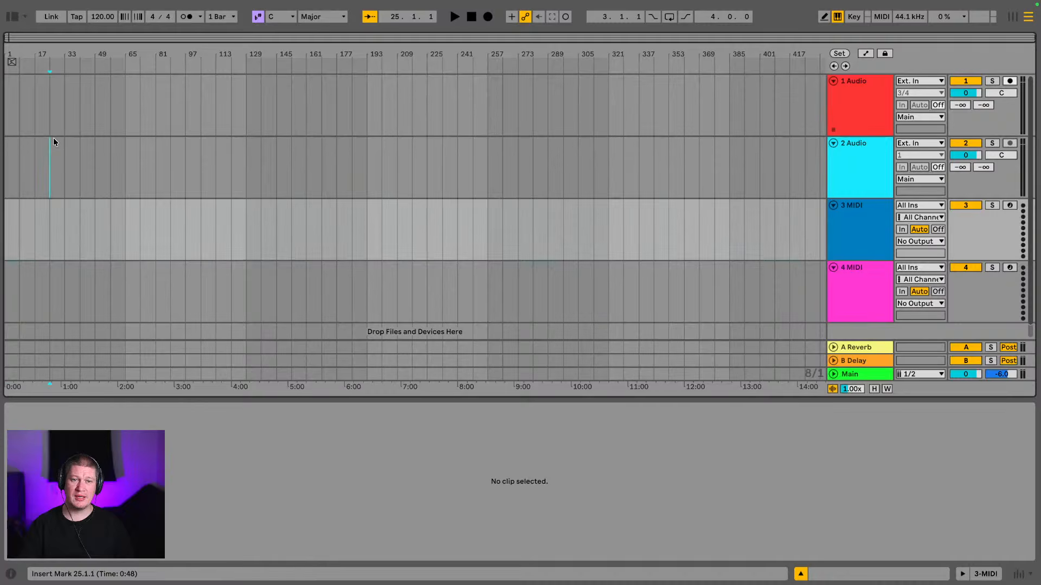
click(13, 112)
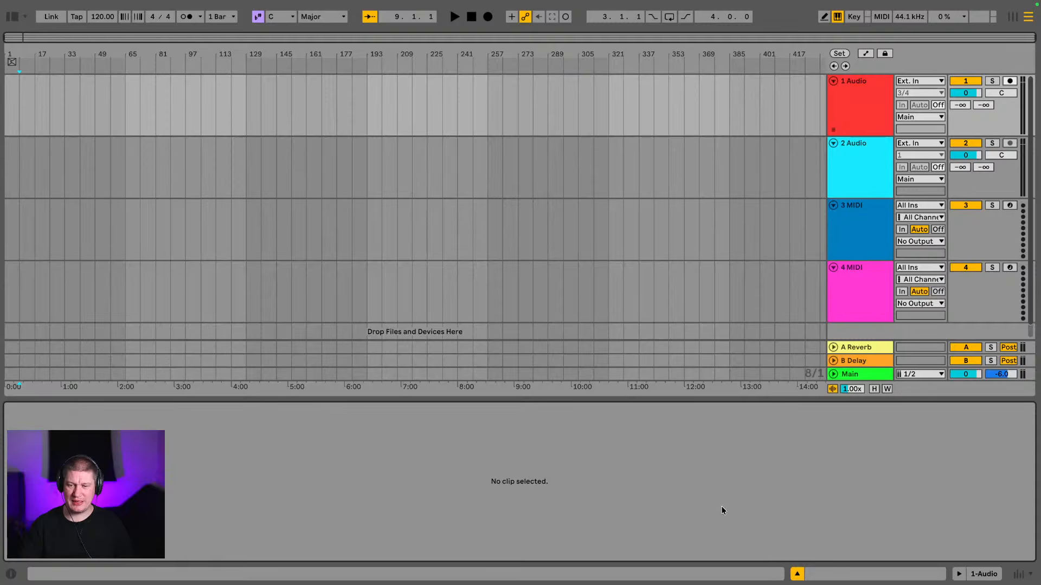
click(992, 575)
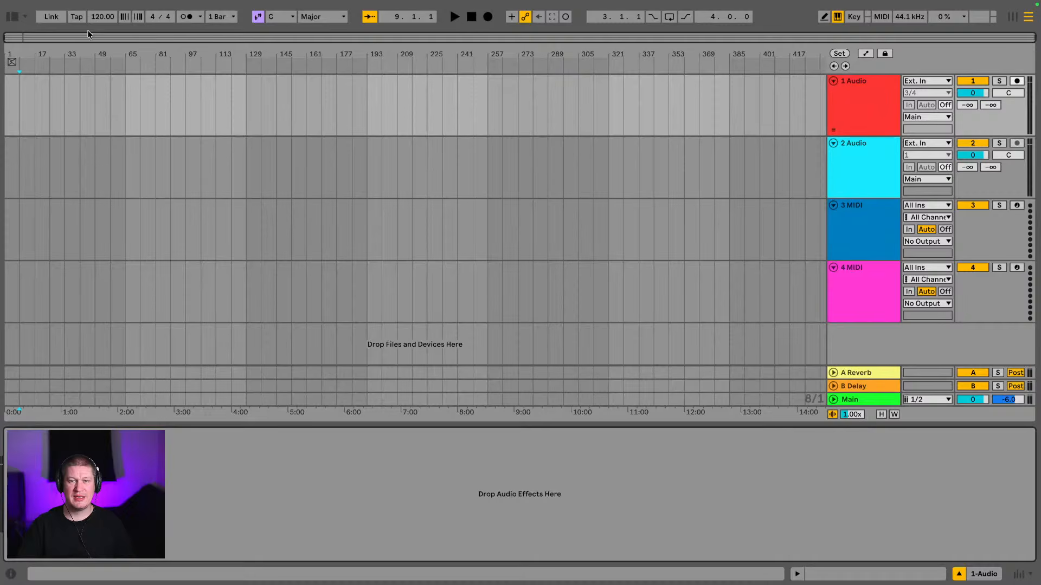
Open the browser and examine the Drums, Instruments, Audio Effects and MIDI Effects library categories.
click(13, 20)
scroll(54, 153, up, 5)
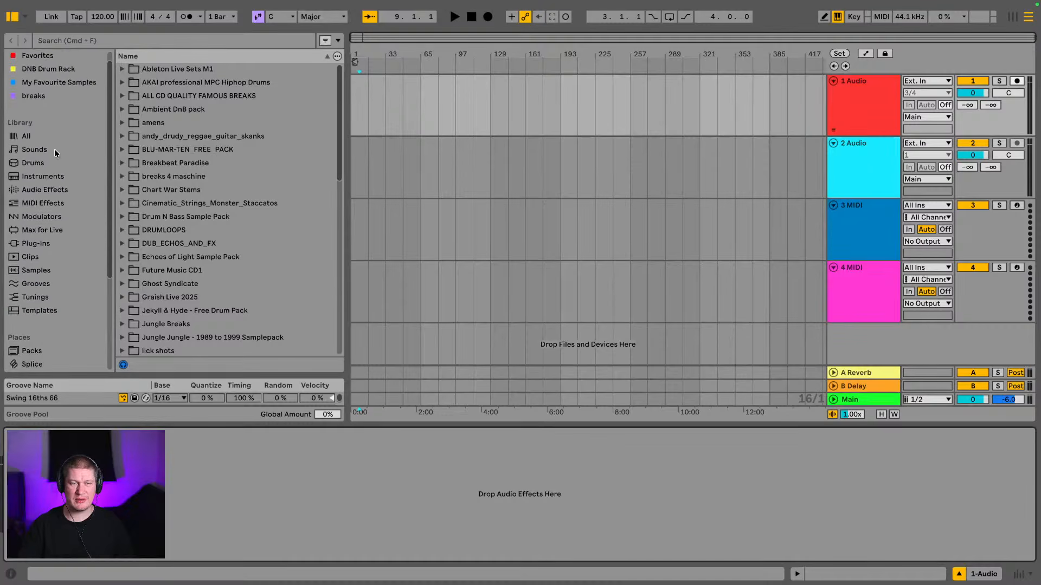
scroll(54, 148, up, 1)
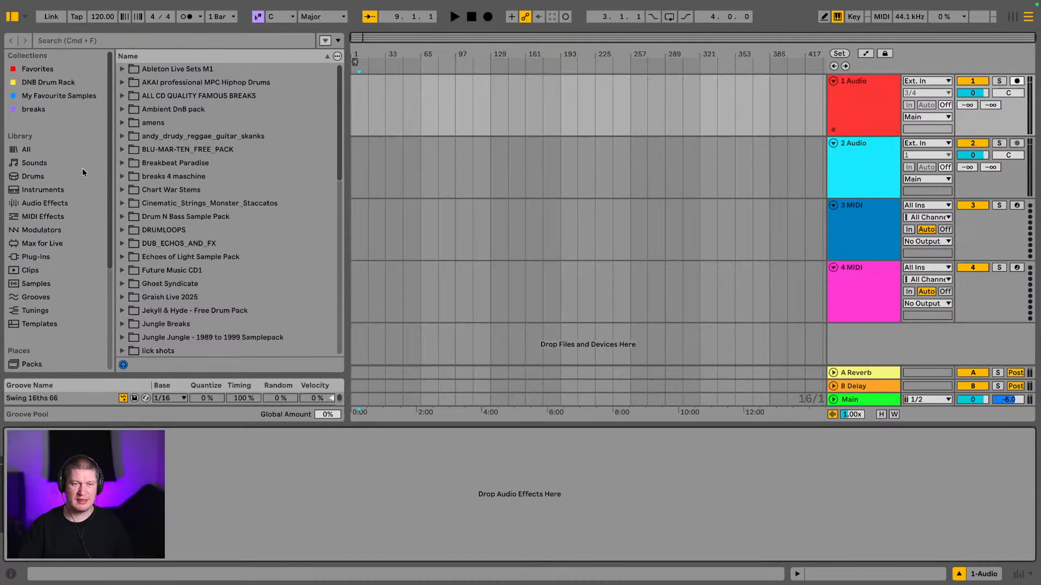
click(47, 178)
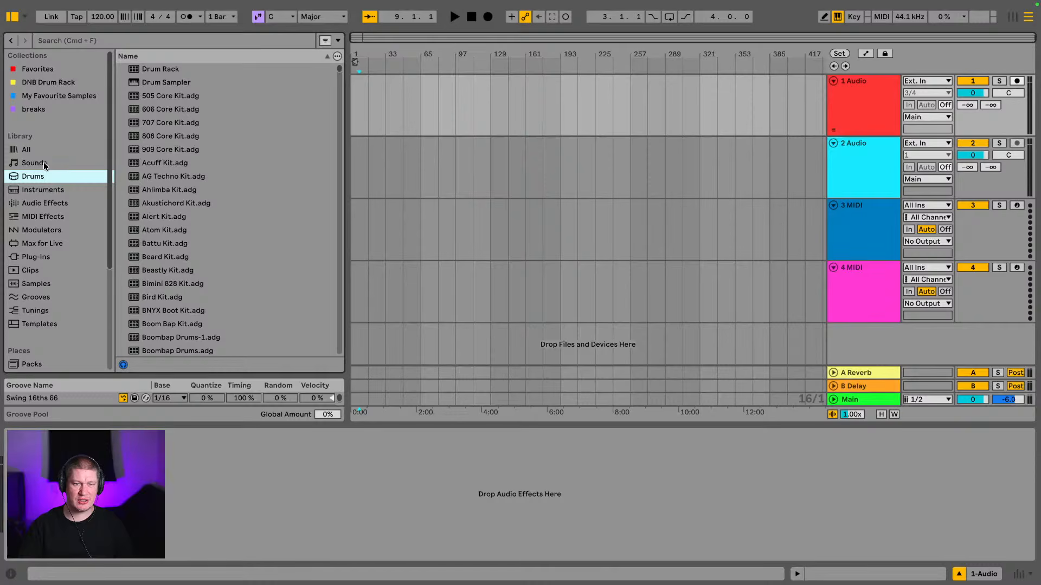
scroll(41, 178, down, 1)
click(39, 180)
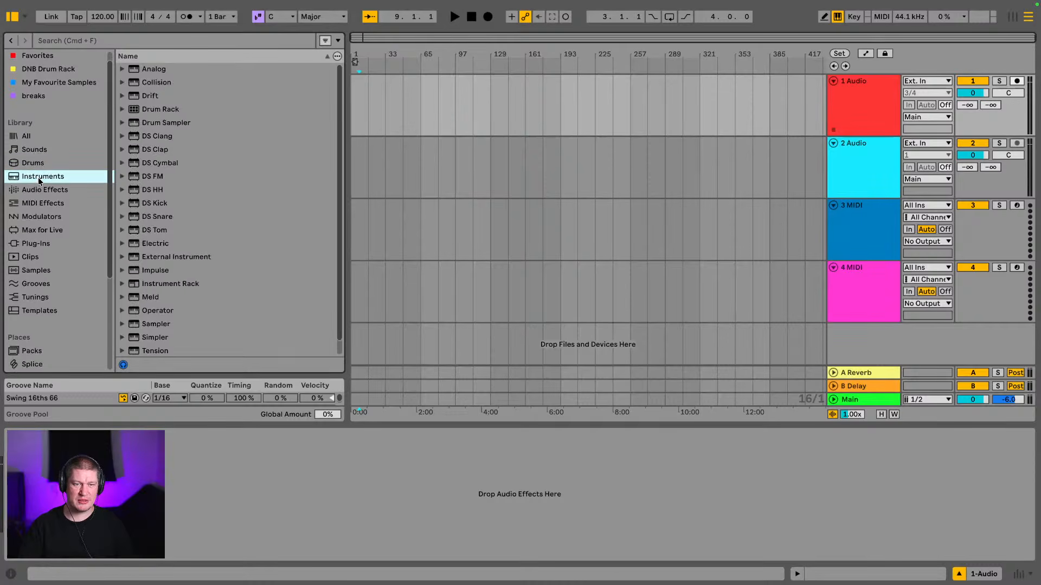
scroll(39, 180, down, 1)
click(44, 184)
scroll(44, 183, down, 1)
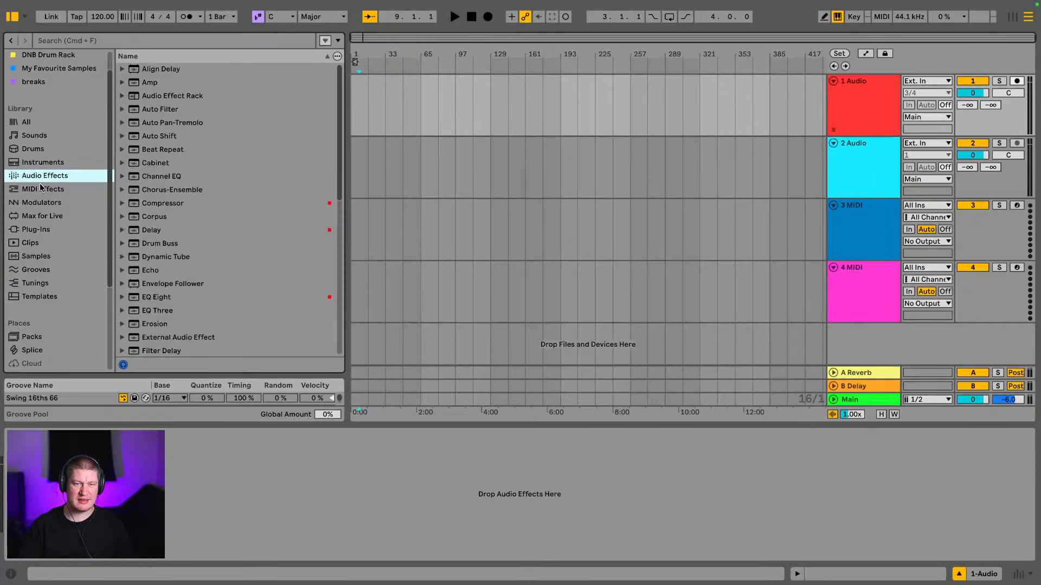
click(41, 187)
click(43, 162)
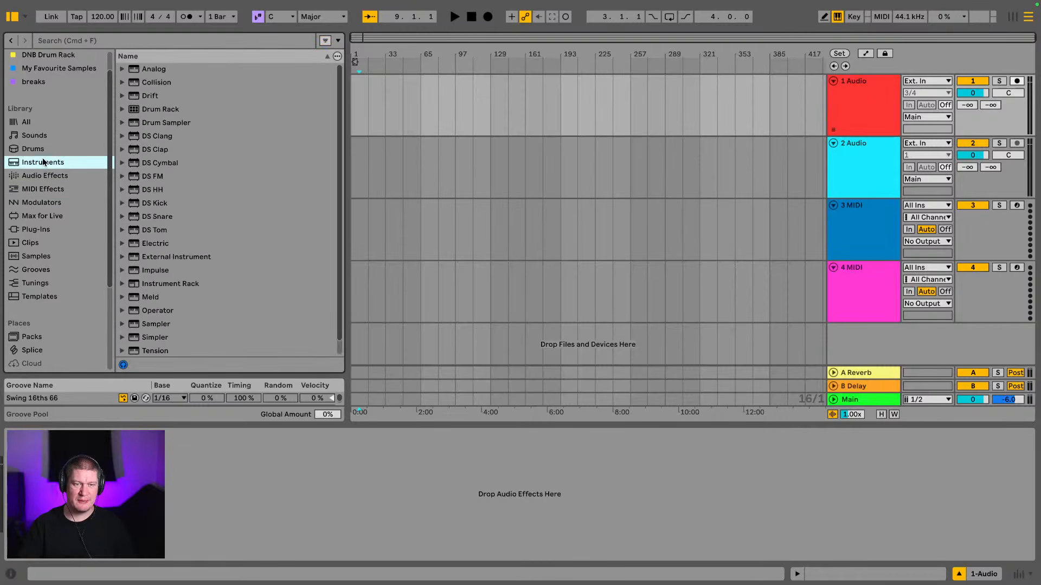
Examine the Production, Dropbox and Current Project places and the sample pack folders in Production, finishing by hiding the browser.
scroll(39, 179, down, 5)
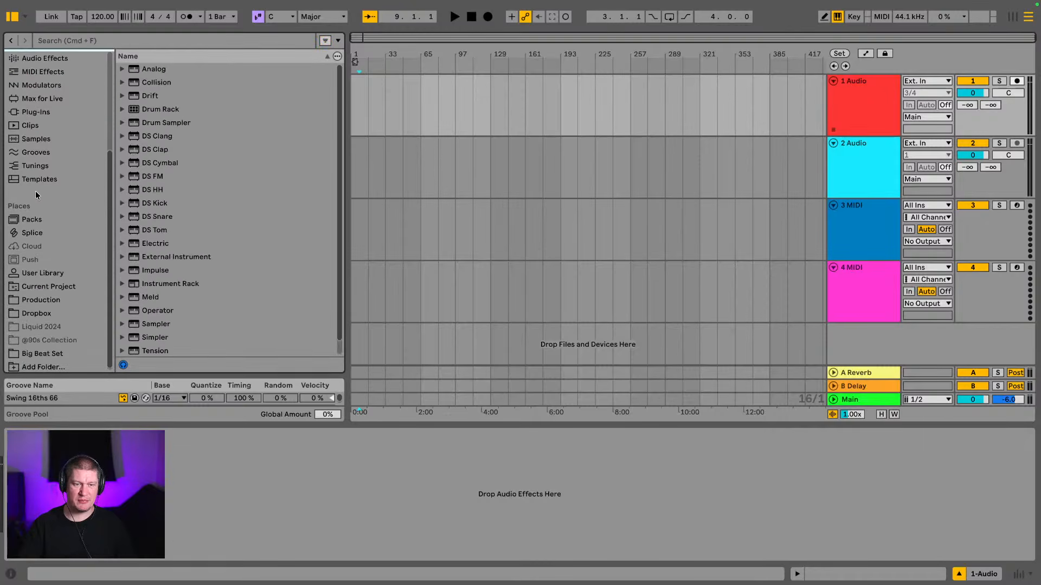
click(63, 301)
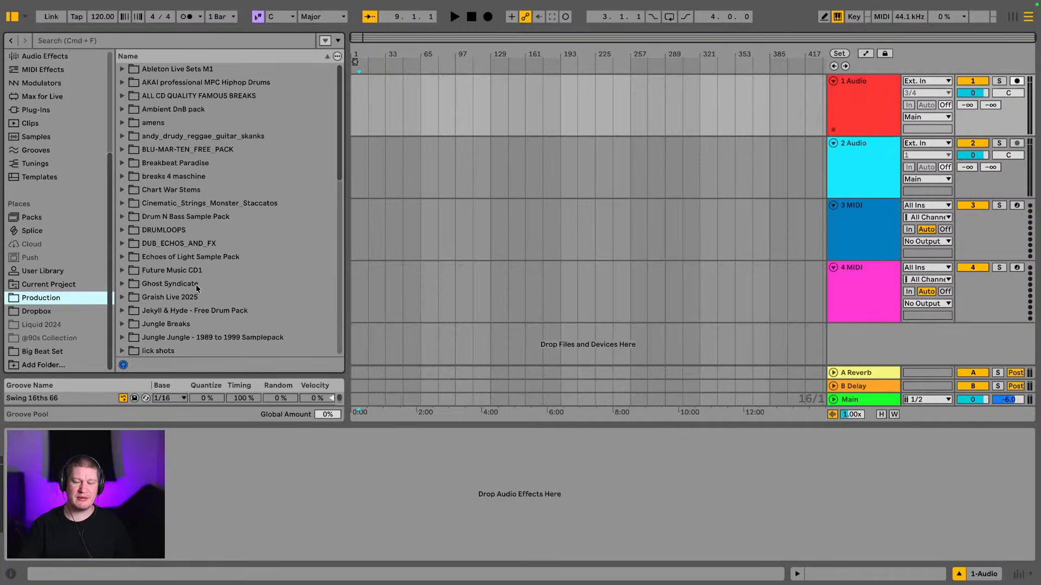
scroll(223, 244, down, 1)
scroll(212, 249, up, 1)
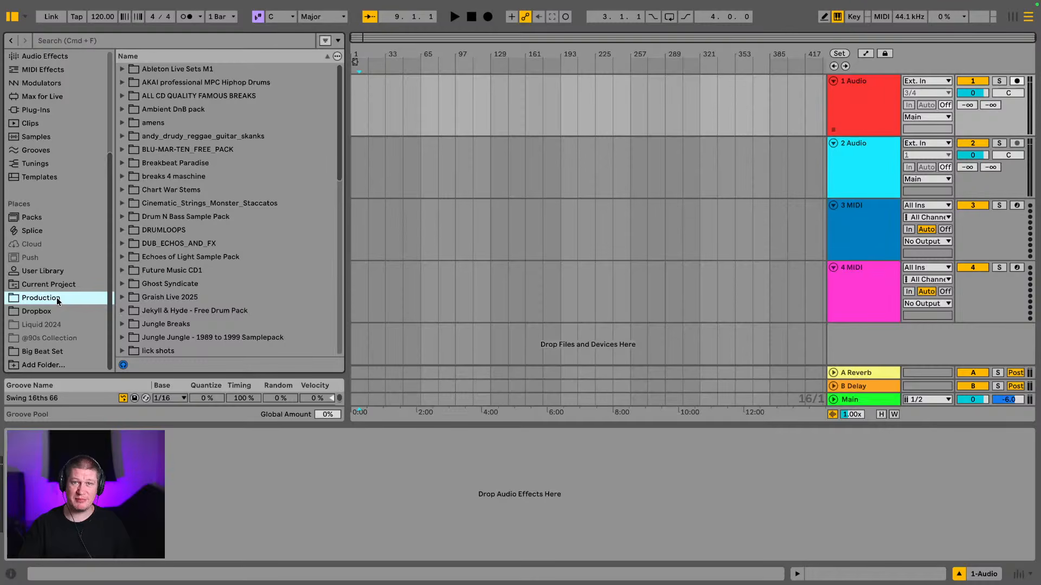
click(45, 312)
click(43, 285)
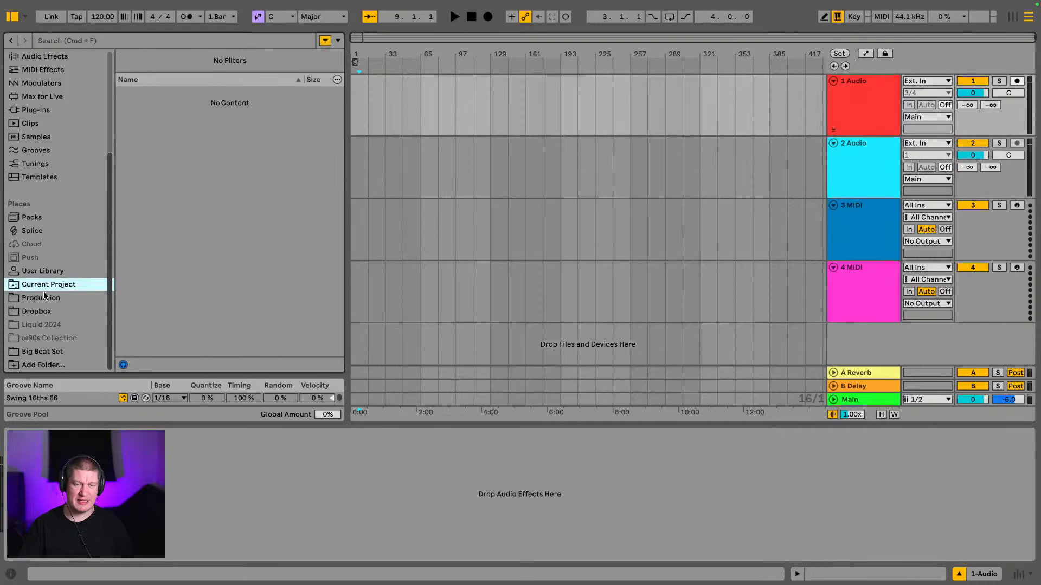
click(44, 298)
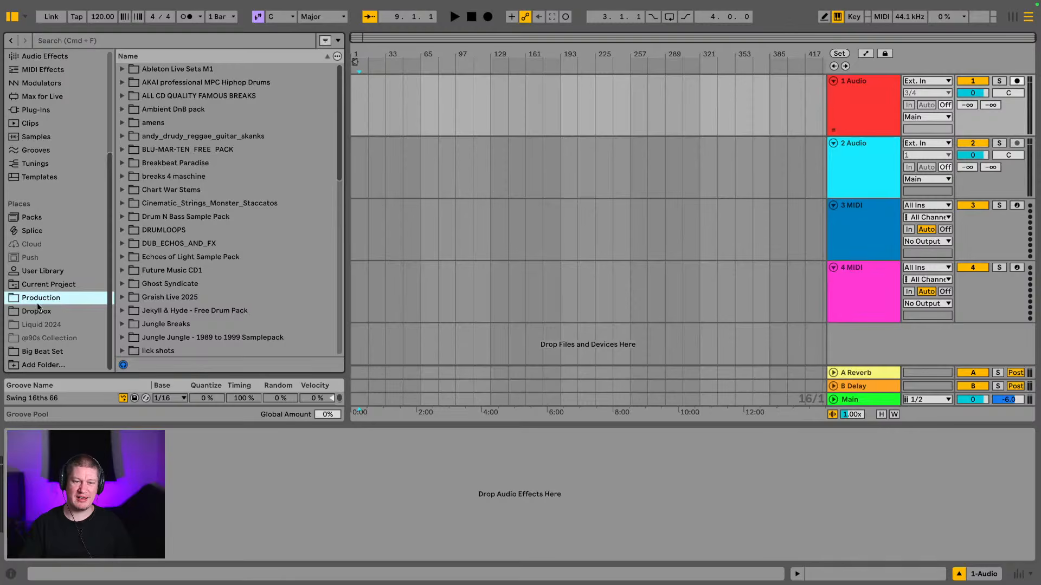
scroll(263, 290, down, 1)
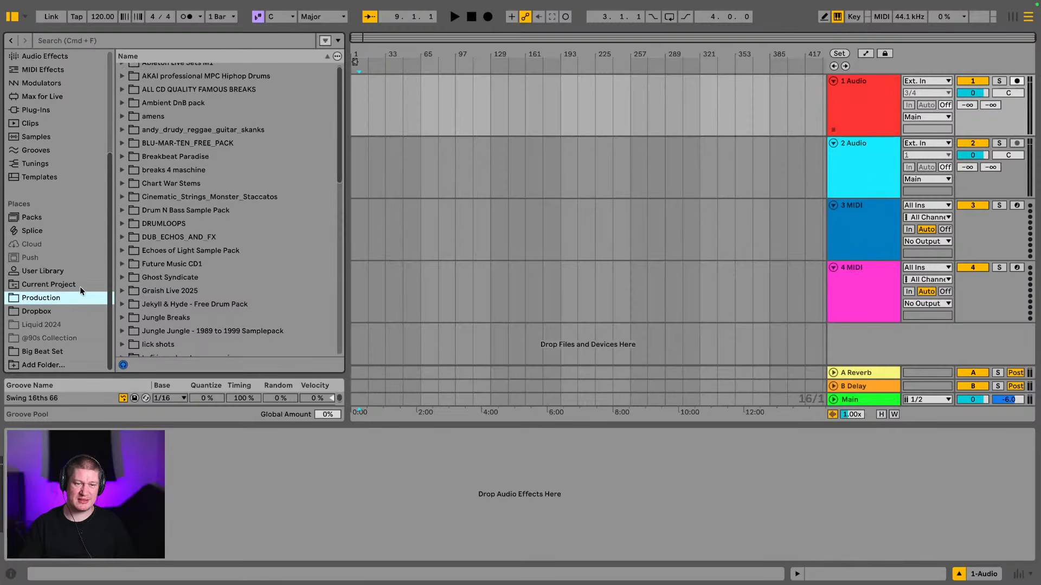
scroll(320, 322, up, 1)
scroll(244, 189, down, 15)
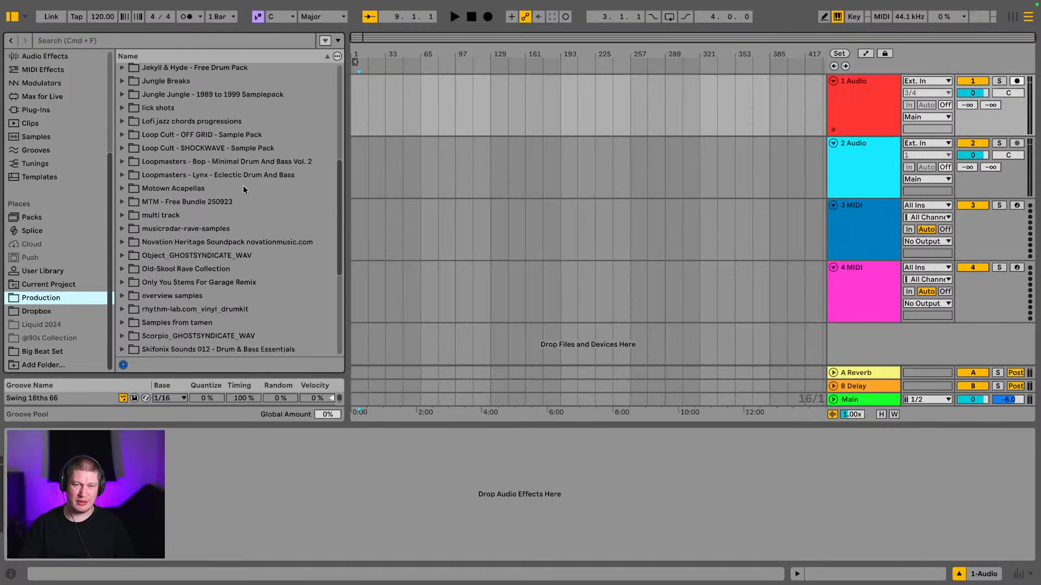
scroll(48, 256, up, 5)
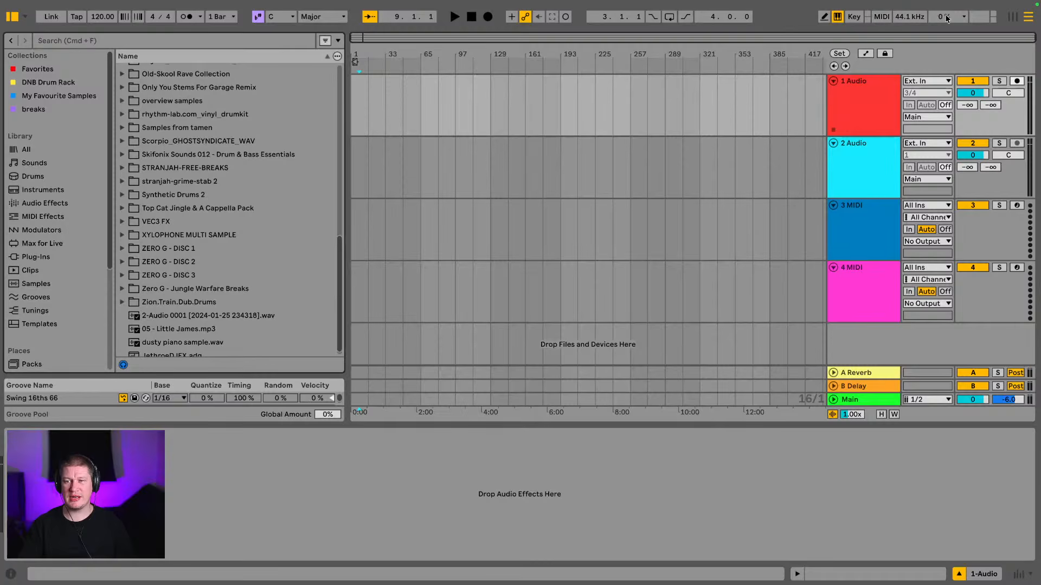
click(10, 18)
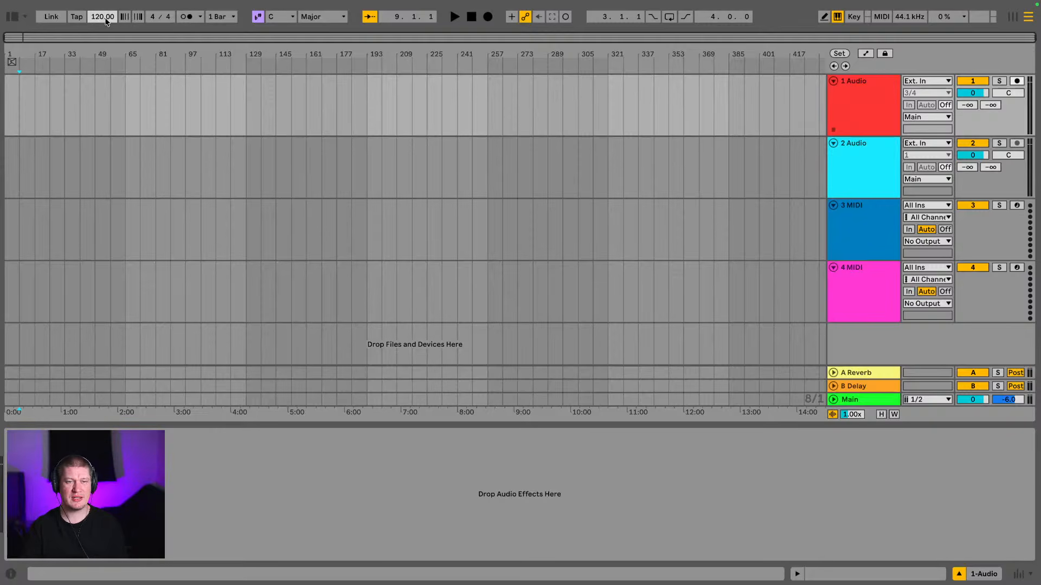
Set the project tempo to 92 BPM.
text(9)
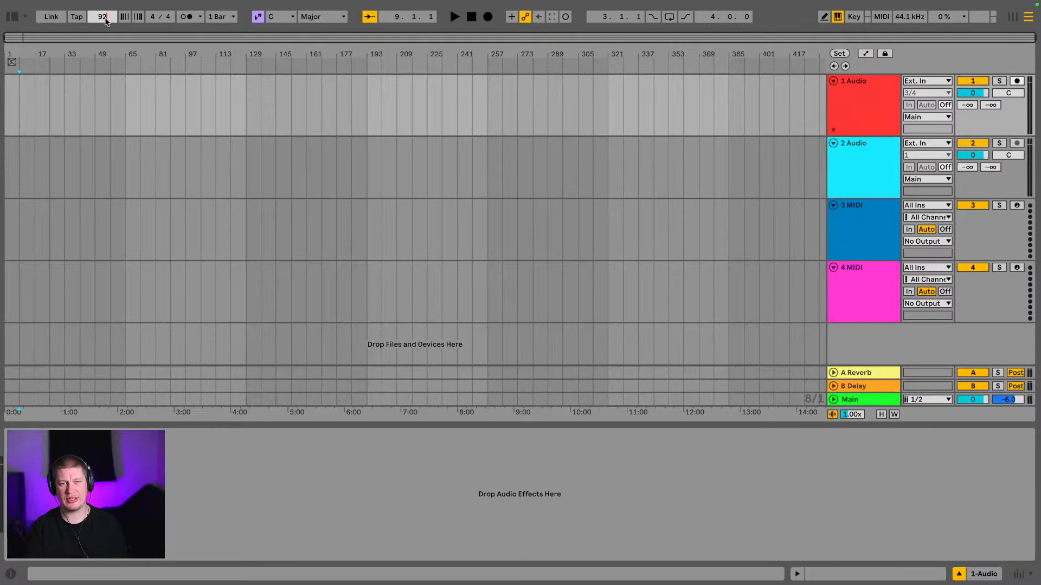
text(2)
key(Return)
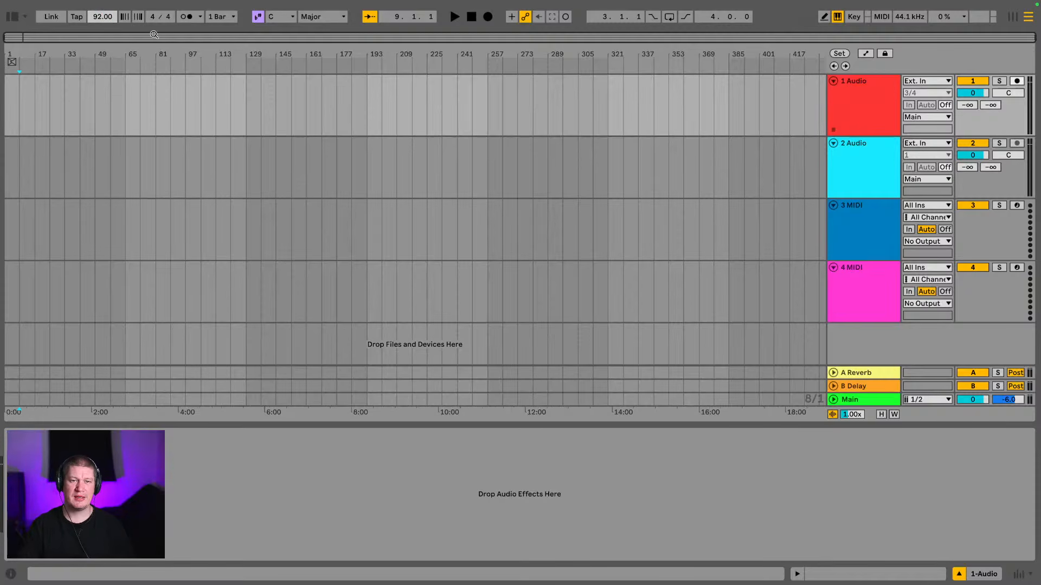
Turn on the metronome and start playback from bar 9.
click(189, 21)
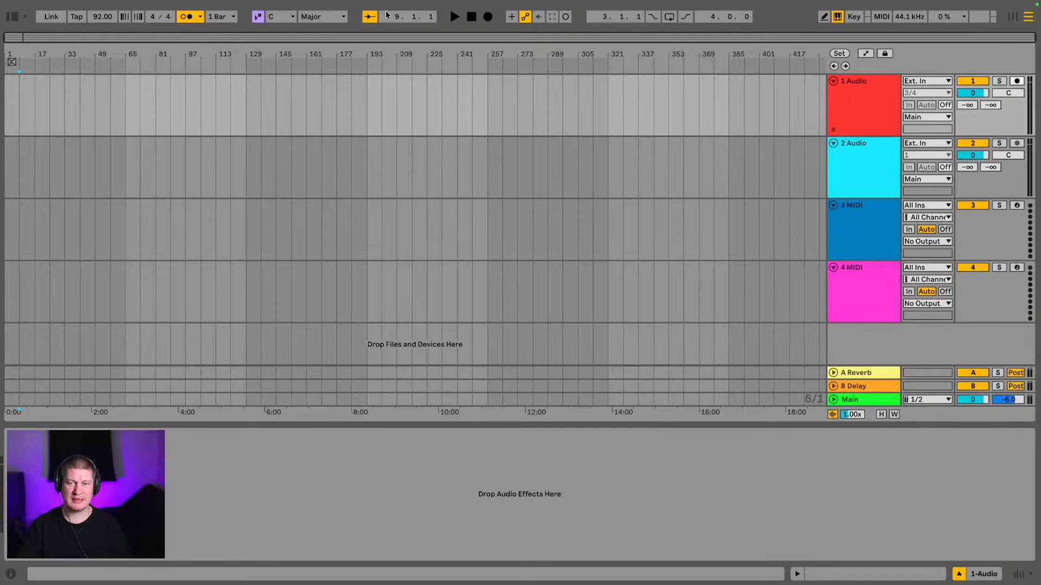
key(space)
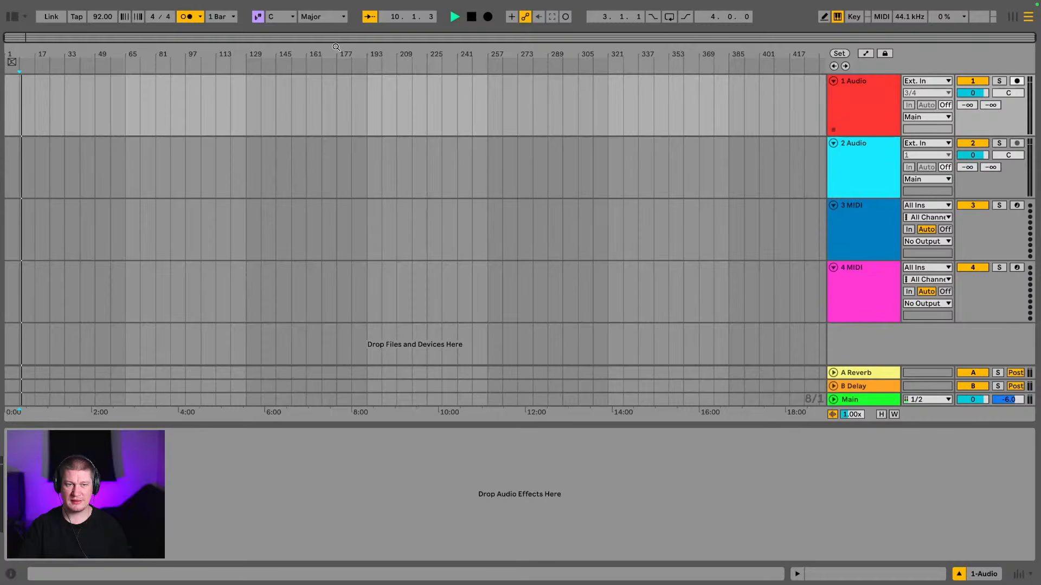
Stop playback, place the insert marker at bar 65 on the 1 Audio track, and audition briefly from there.
key(space)
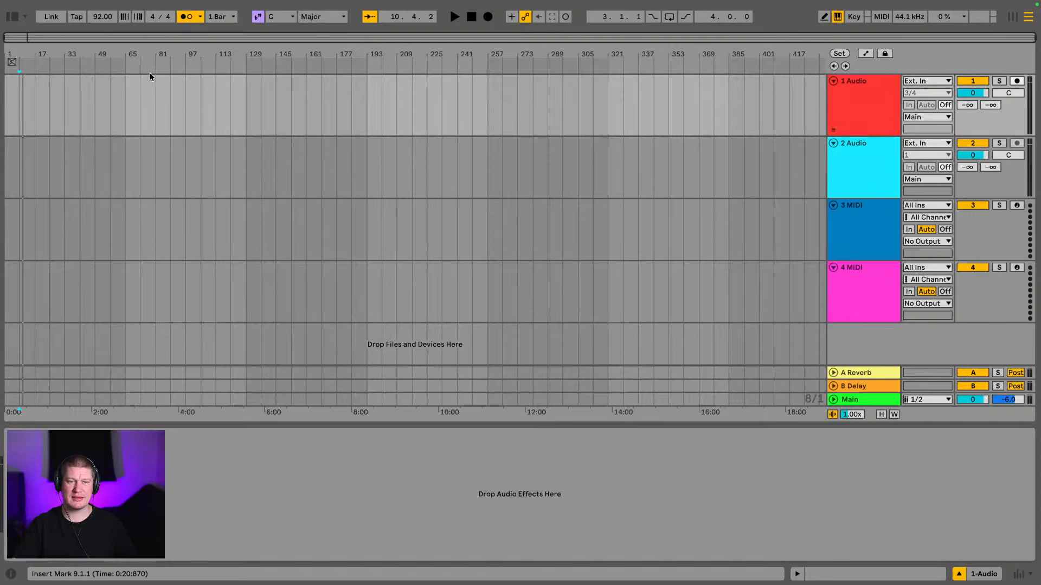
click(128, 91)
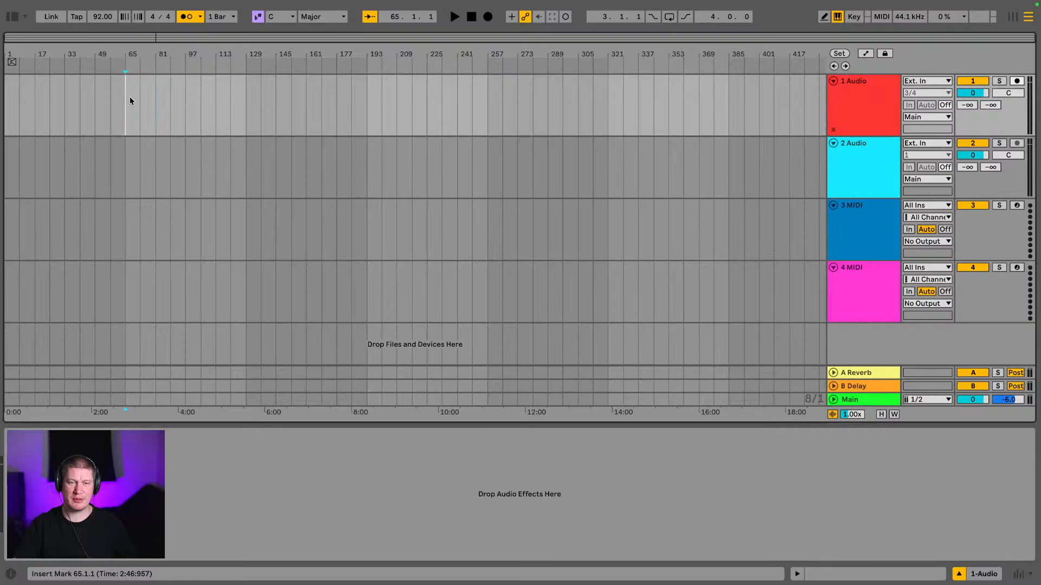
drag(129, 101, 154, 155)
key(z)
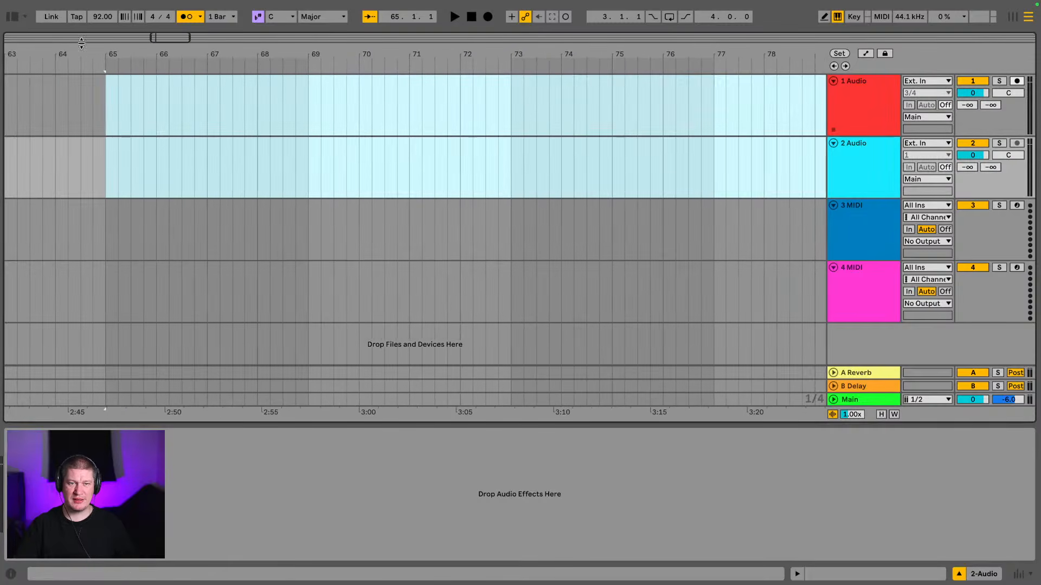
drag(107, 50, 197, 92)
click(191, 102)
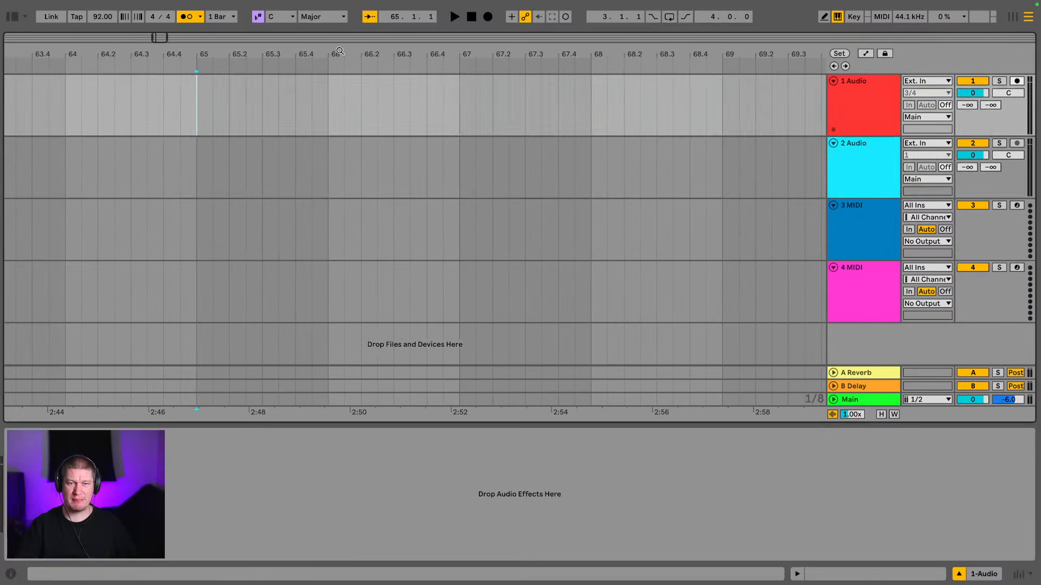
click(455, 17)
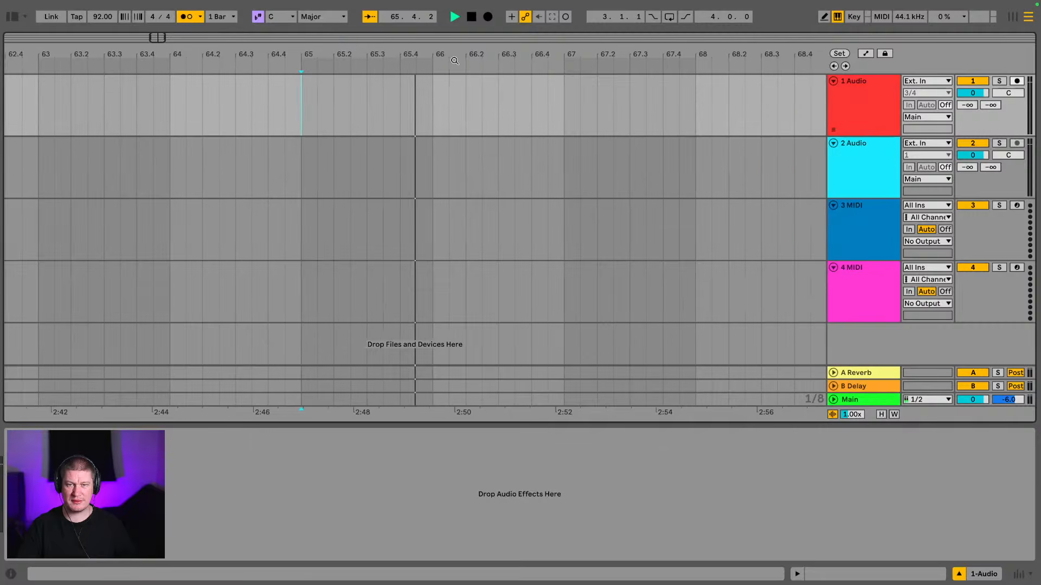
click(472, 17)
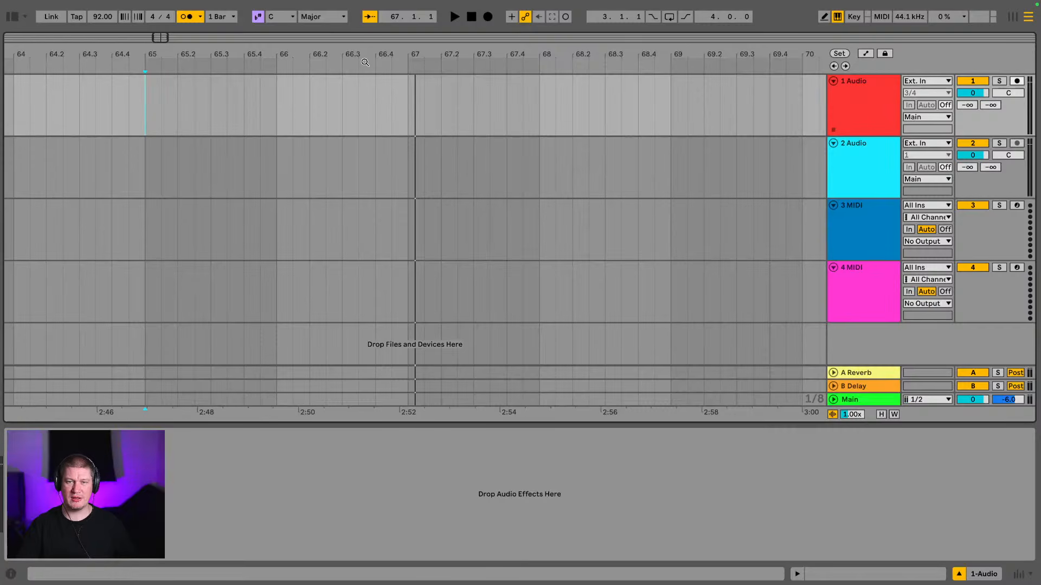
Turn on the arrangement loop, move its four-bar region to start at bar 1, and play it briefly.
drag(365, 59, 260, 29)
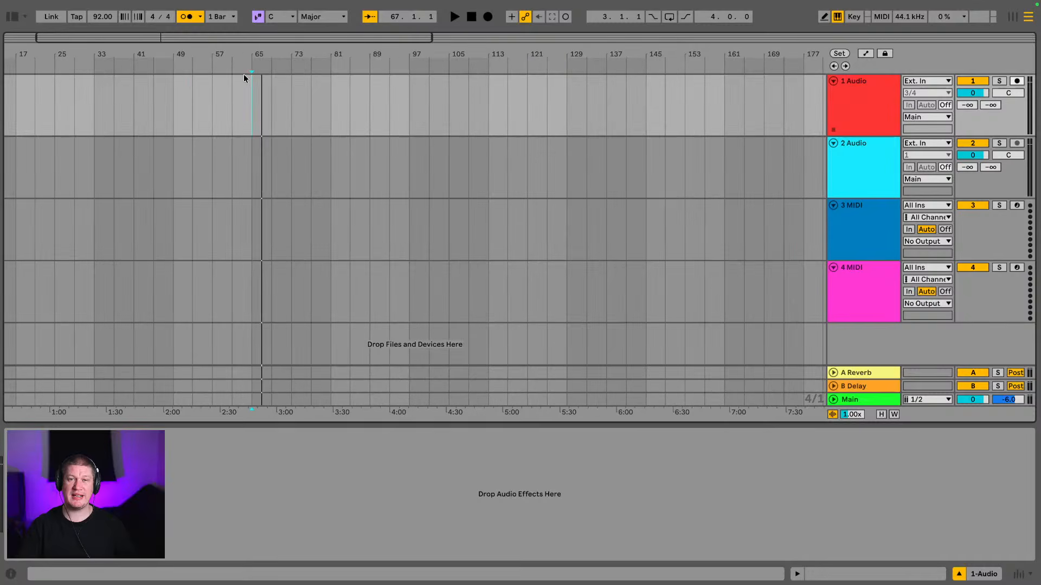
drag(157, 52, 157, 48)
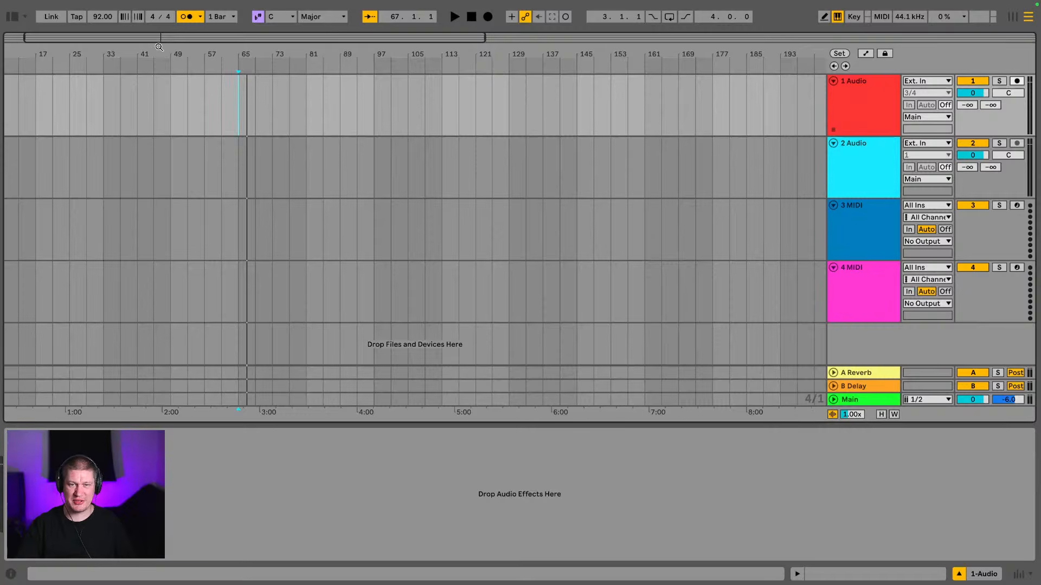
drag(159, 48, 159, 31)
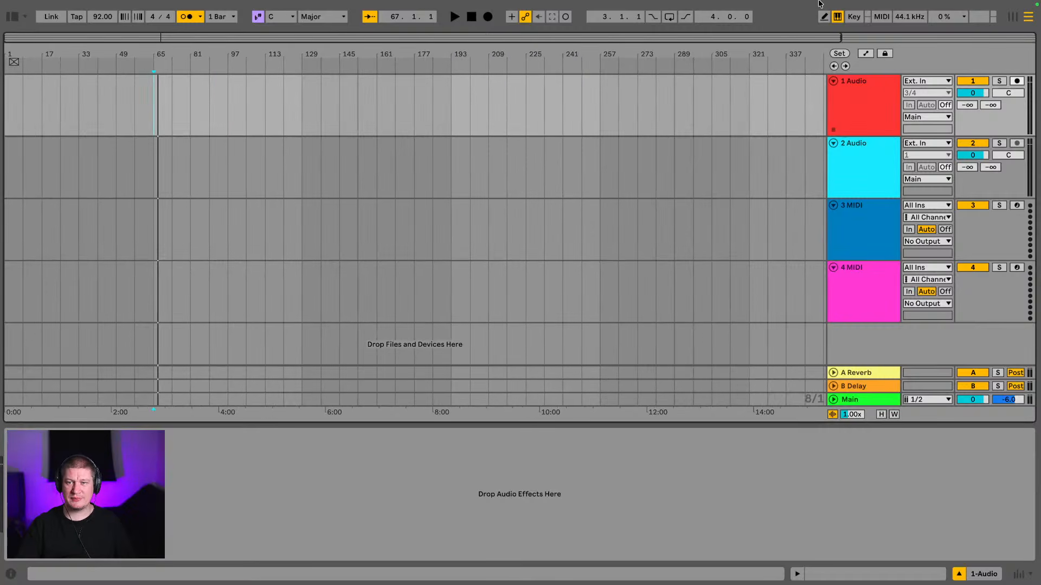
click(669, 18)
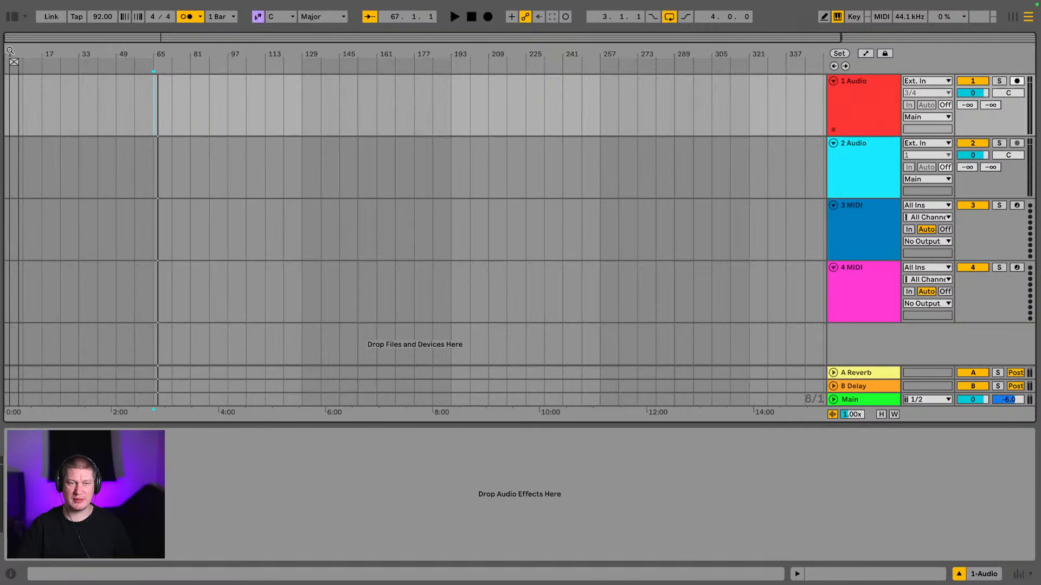
drag(10, 50, 10, 119)
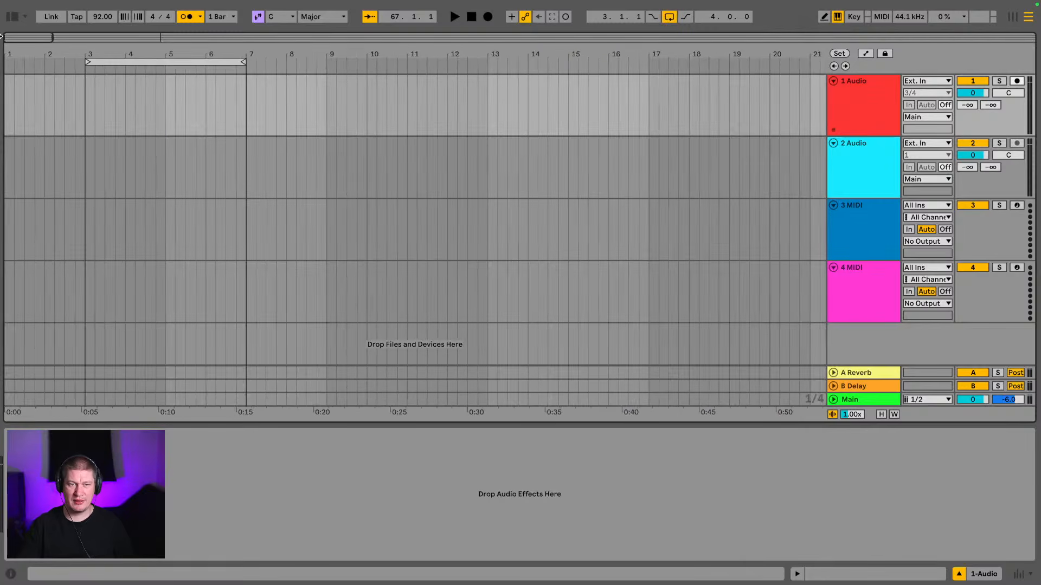
drag(194, 61, 119, 65)
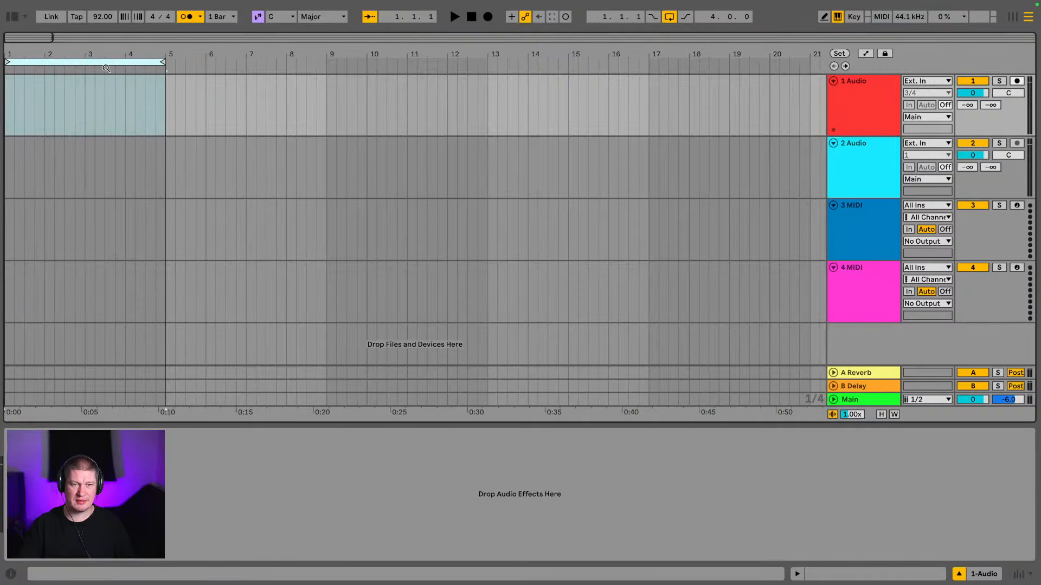
click(107, 62)
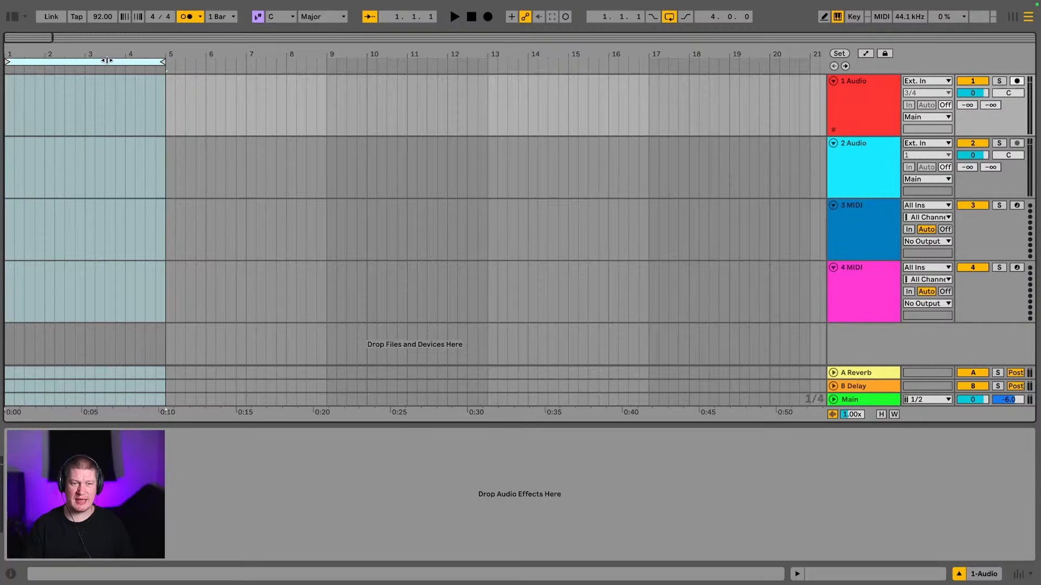
key(space)
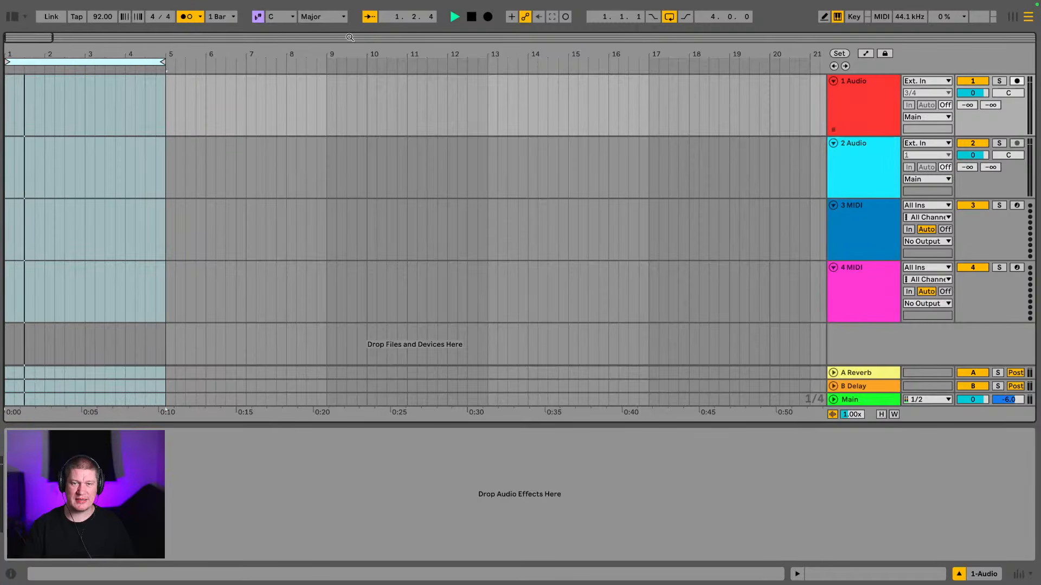
key(space)
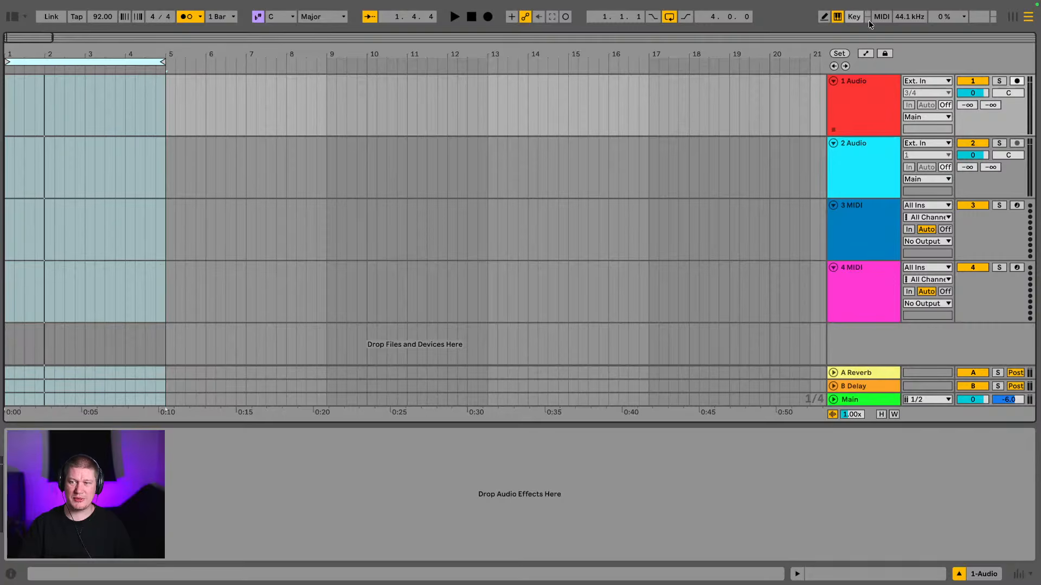
Examine the 1 Audio, 2 Audio, 3 MIDI and 4 MIDI tracks in Session View and compare with Arrangement View, ending in Session View.
click(1011, 16)
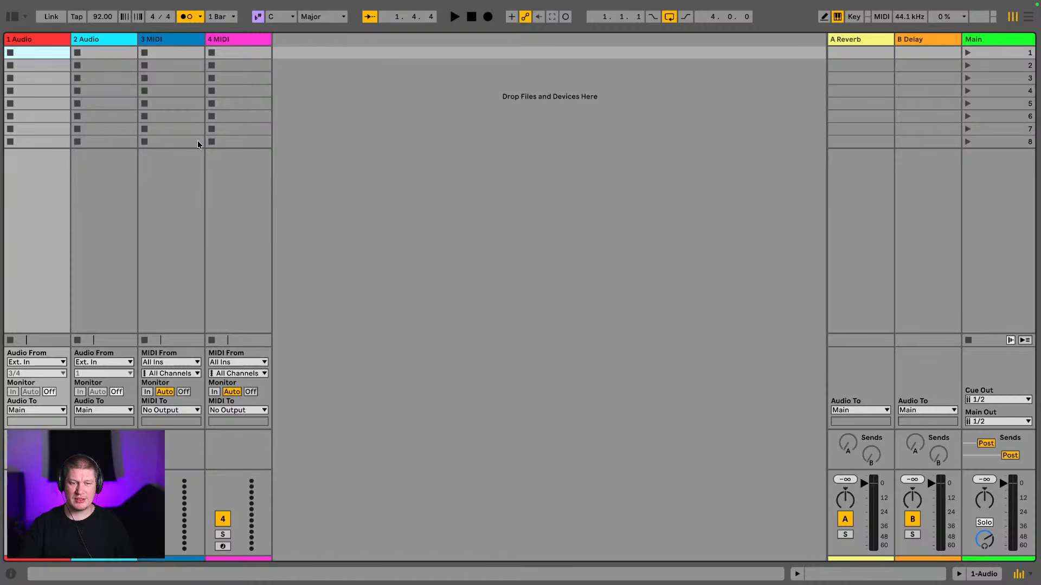
click(45, 38)
click(83, 40)
click(163, 43)
click(239, 46)
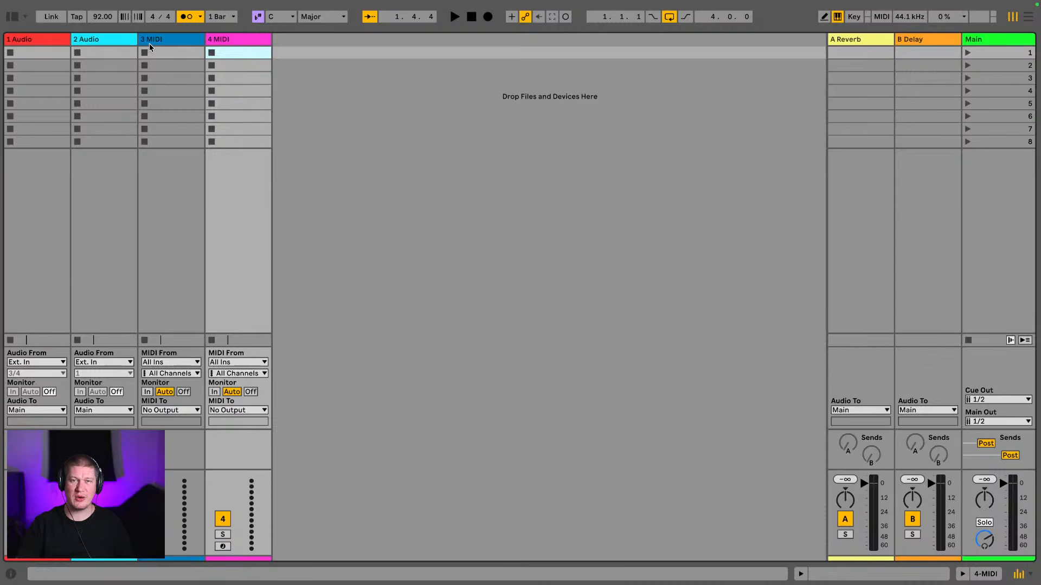
click(113, 41)
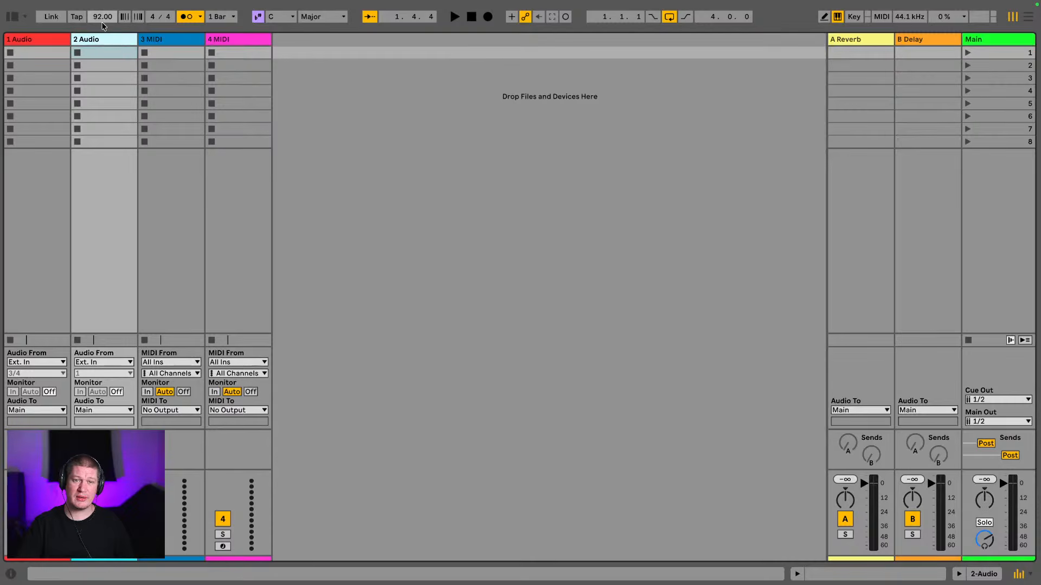
click(1027, 18)
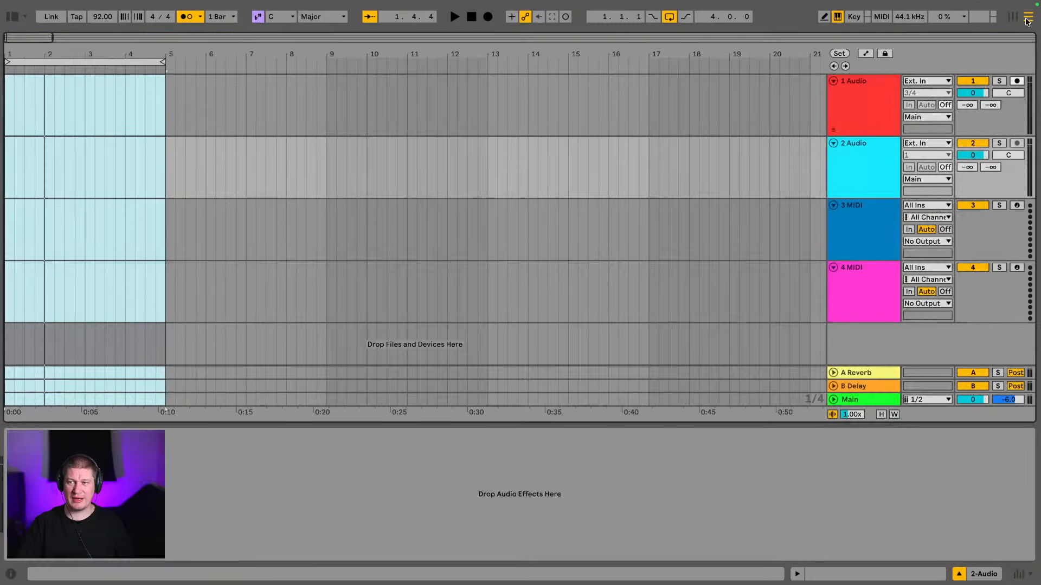
click(1013, 16)
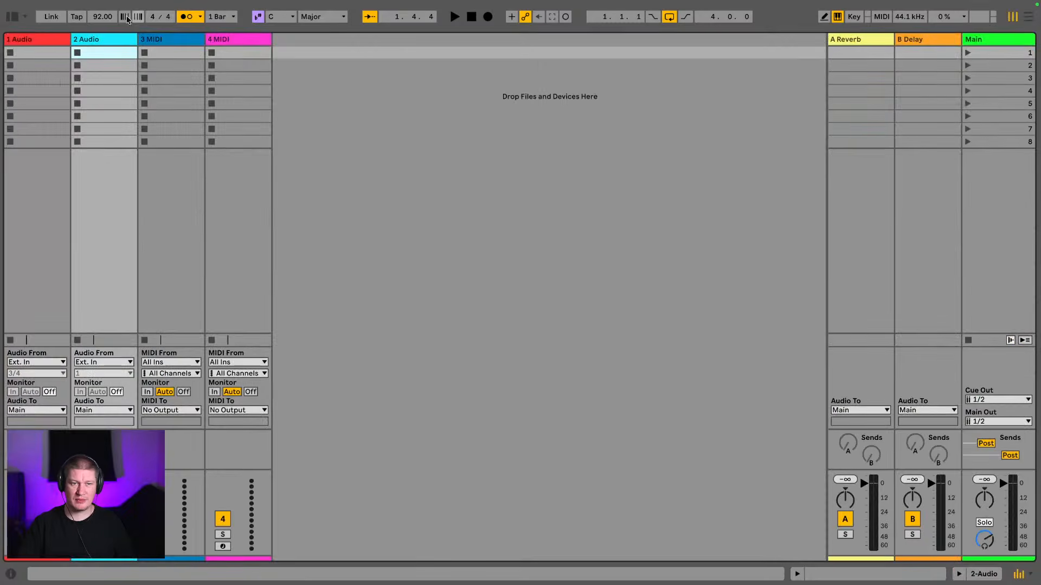
Load LC_SHKW_175_Drums_01_Full.wav from the Loop Cult - SHOCKWAVE drum loops folder into the first clip slot of 1 Audio.
click(13, 17)
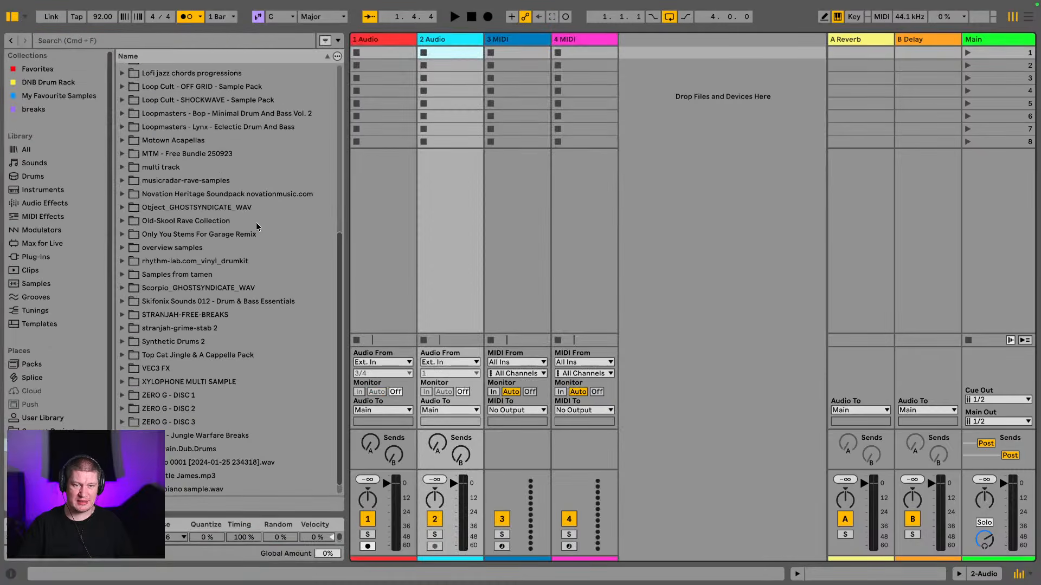
scroll(161, 167, up, 10)
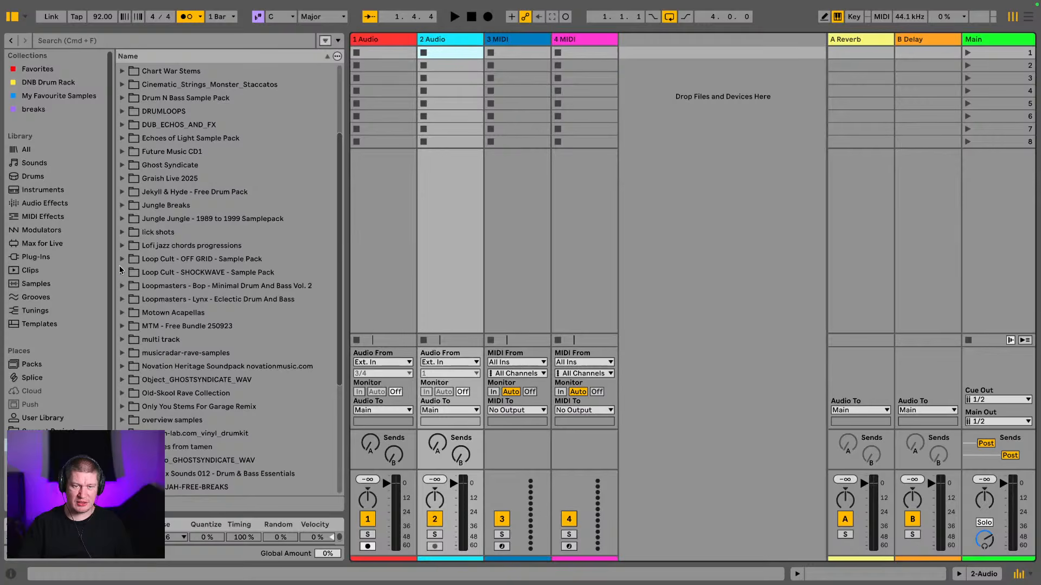
click(122, 272)
click(130, 326)
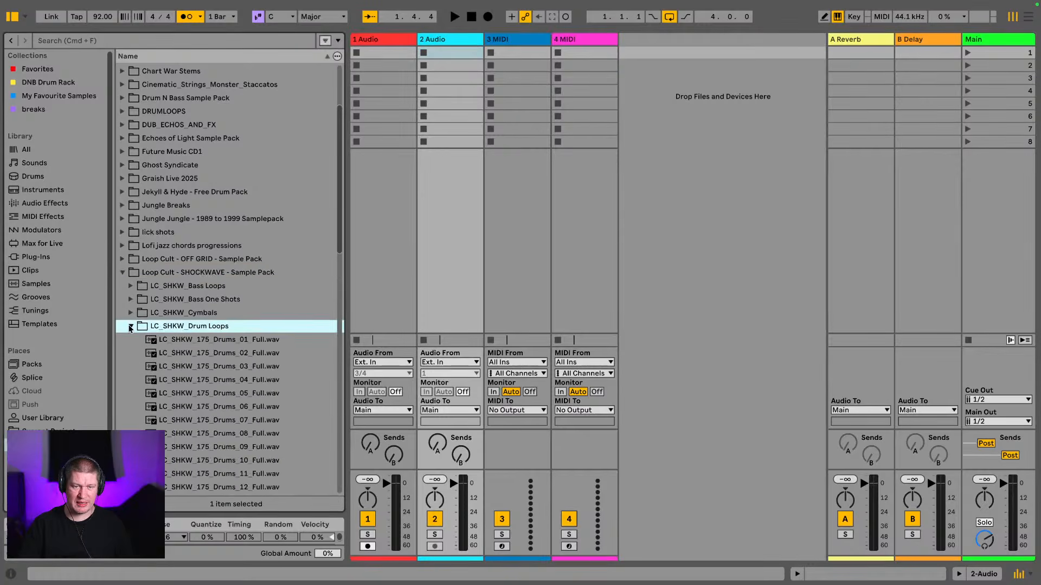
click(194, 341)
drag(194, 344, 401, 51)
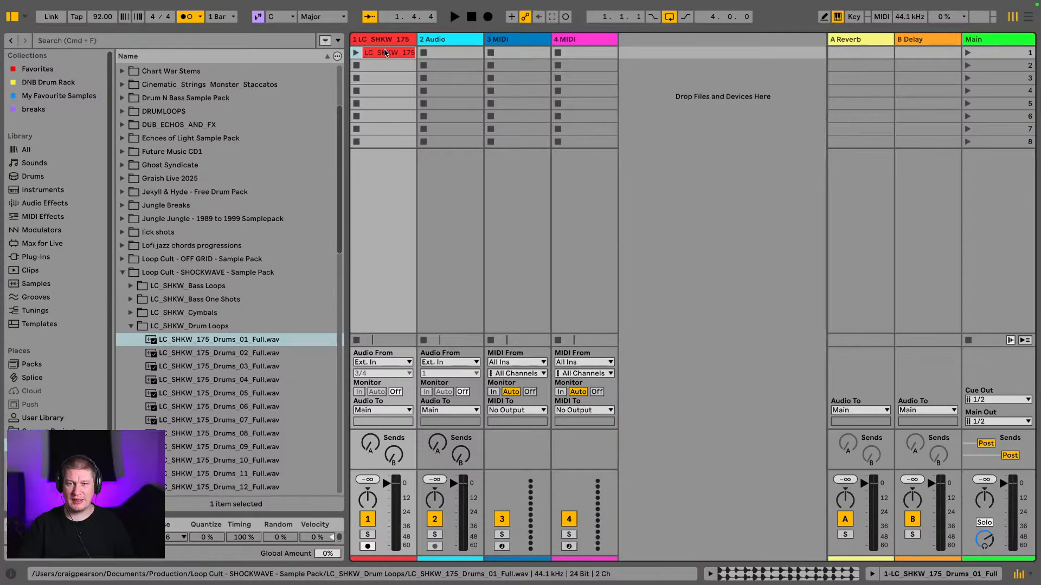
Lower the drum loop clip's gain to -12.1 dB and launch the clip briefly to audition it.
double_click(383, 53)
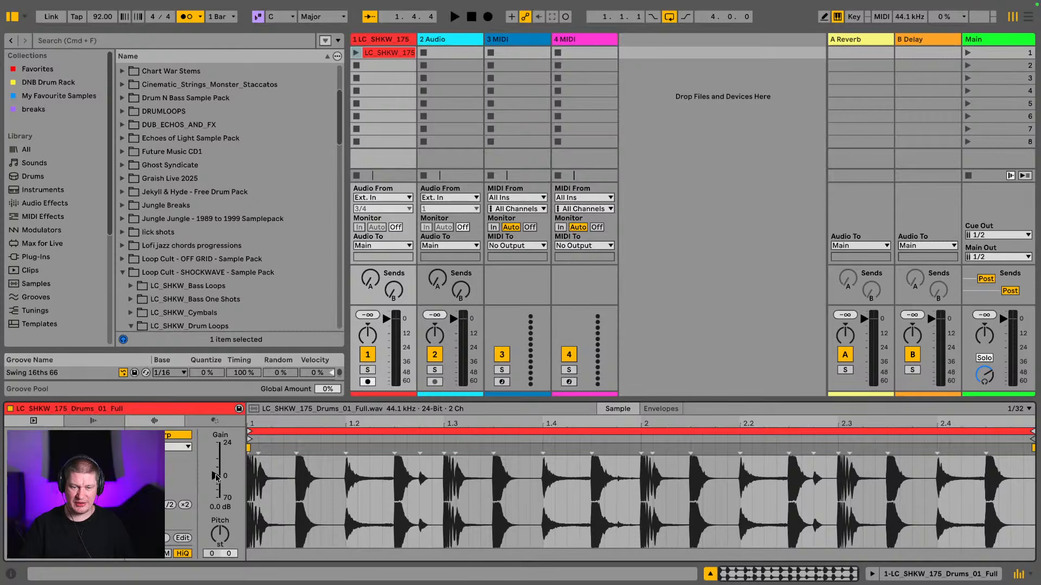
drag(215, 477, 215, 484)
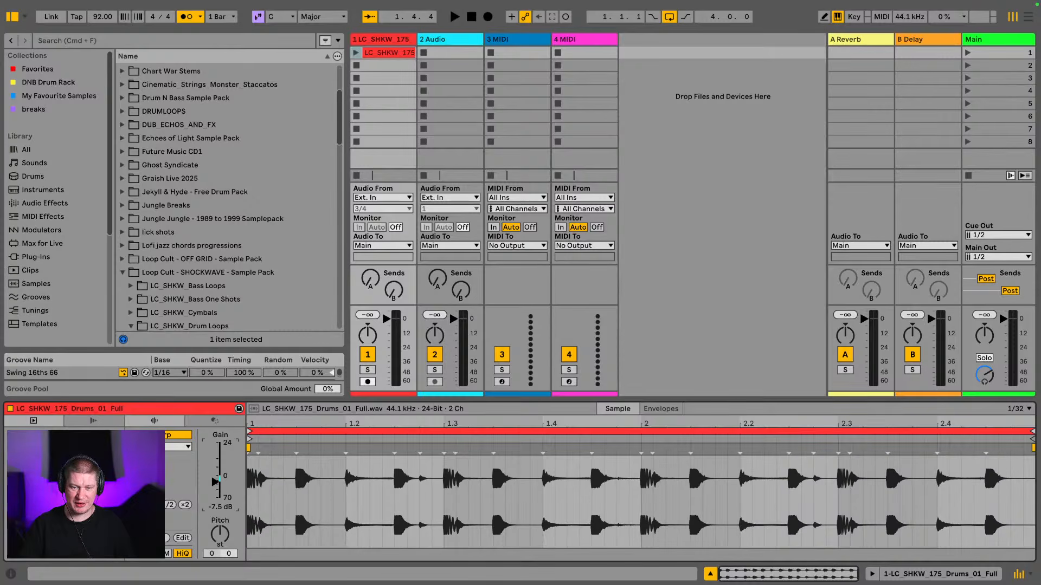
click(356, 52)
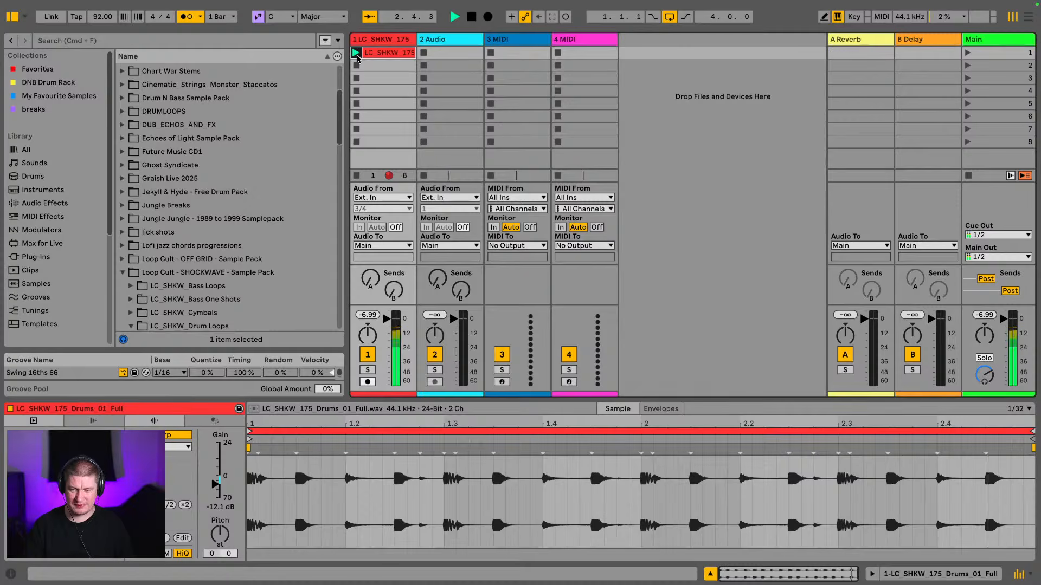
key(space)
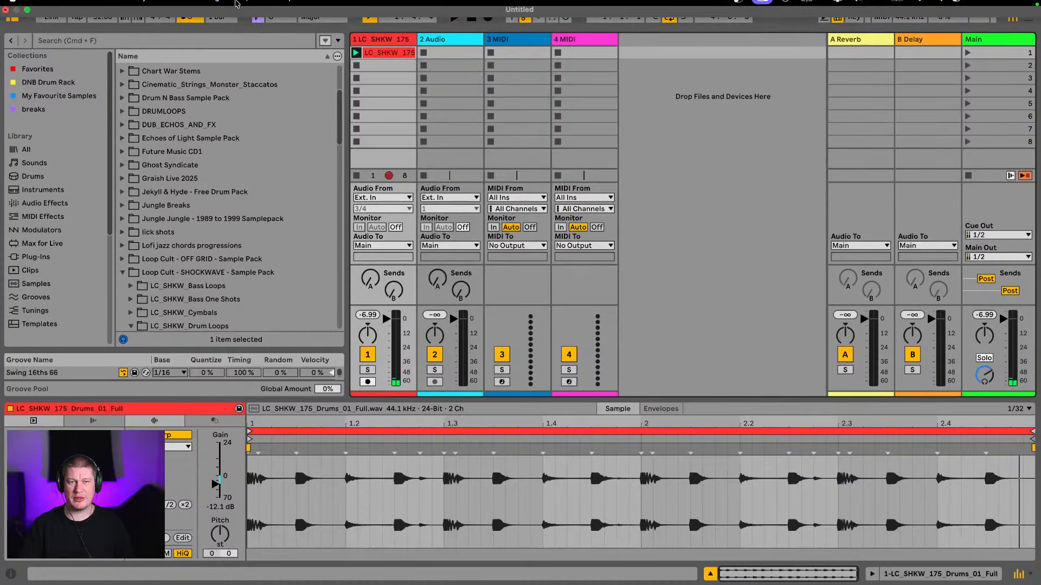
Turn off the metronome and create an empty MIDI clip in the first slot of the 3 MIDI track.
click(187, 16)
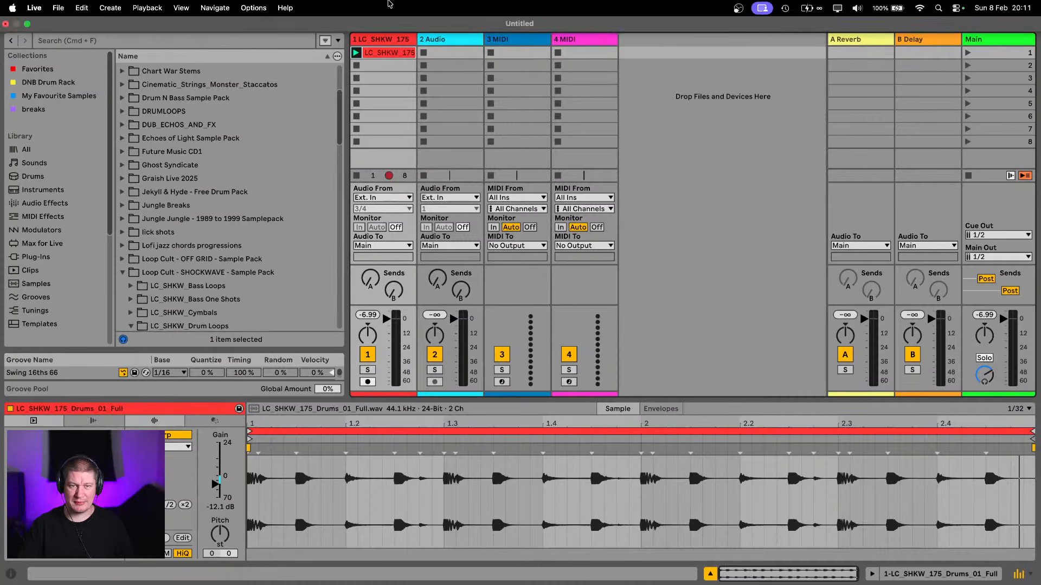
double_click(512, 52)
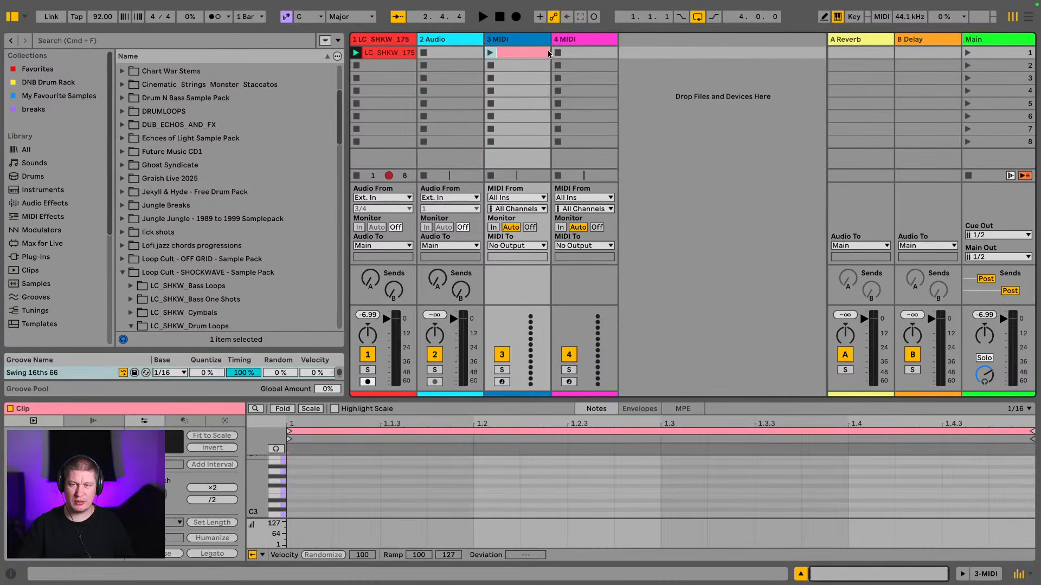
click(576, 54)
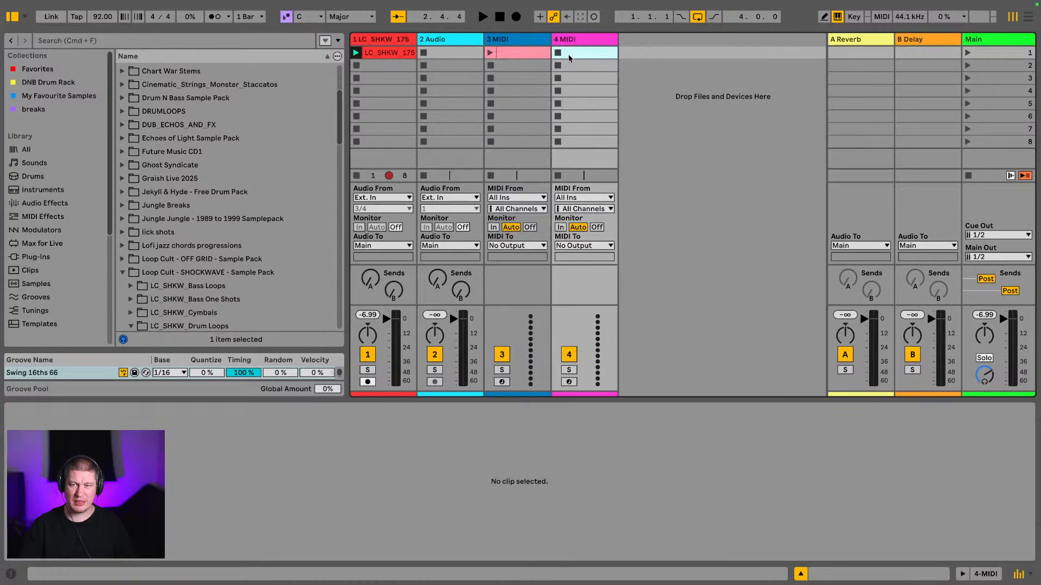
click(520, 55)
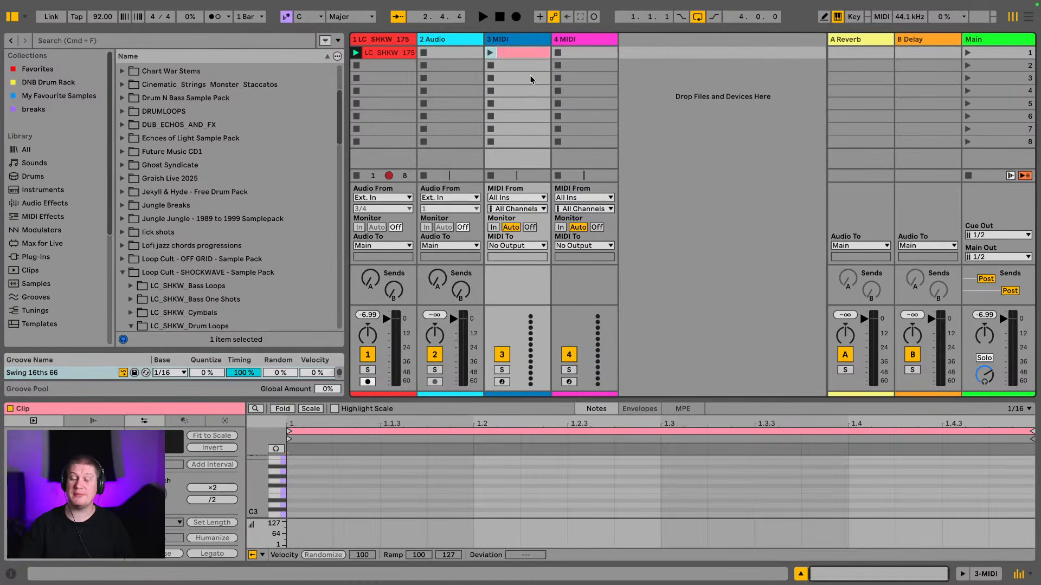
Enlarge the MIDI clip's note editor and add a sixteenth-note F2 at the start of bar 1.
drag(746, 401, 721, 157)
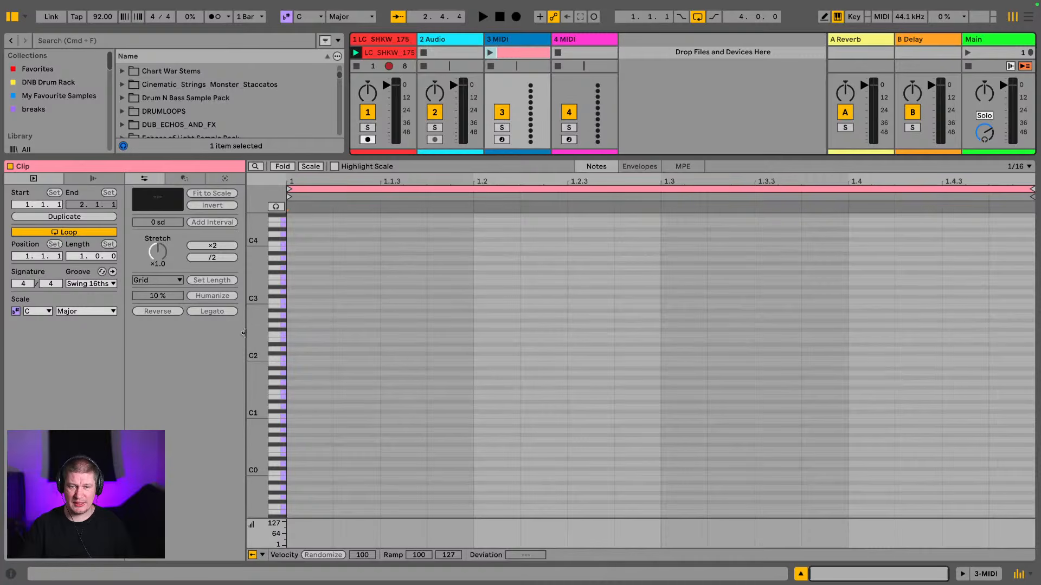
drag(250, 333, 280, 334)
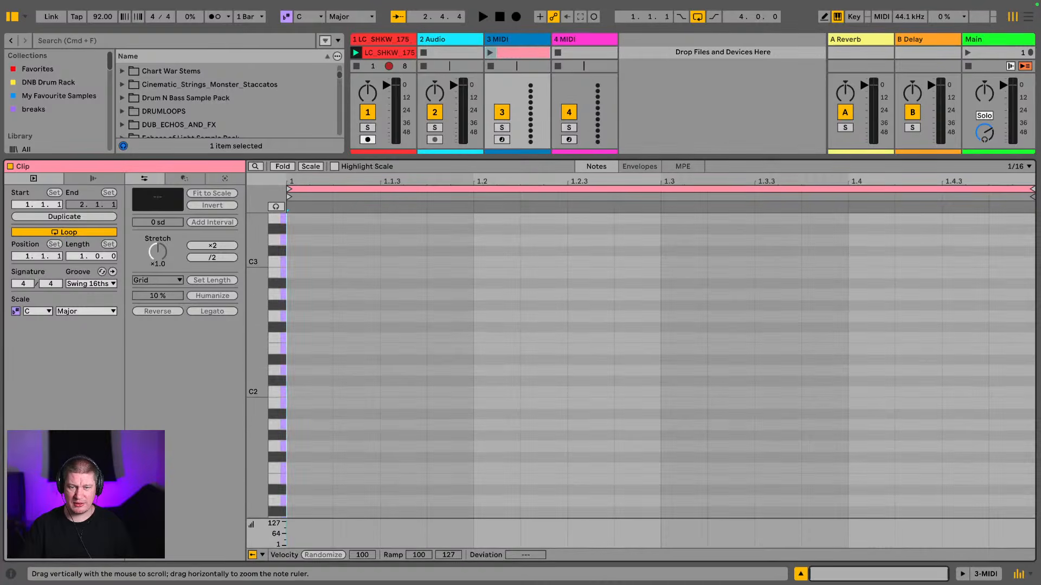
double_click(309, 337)
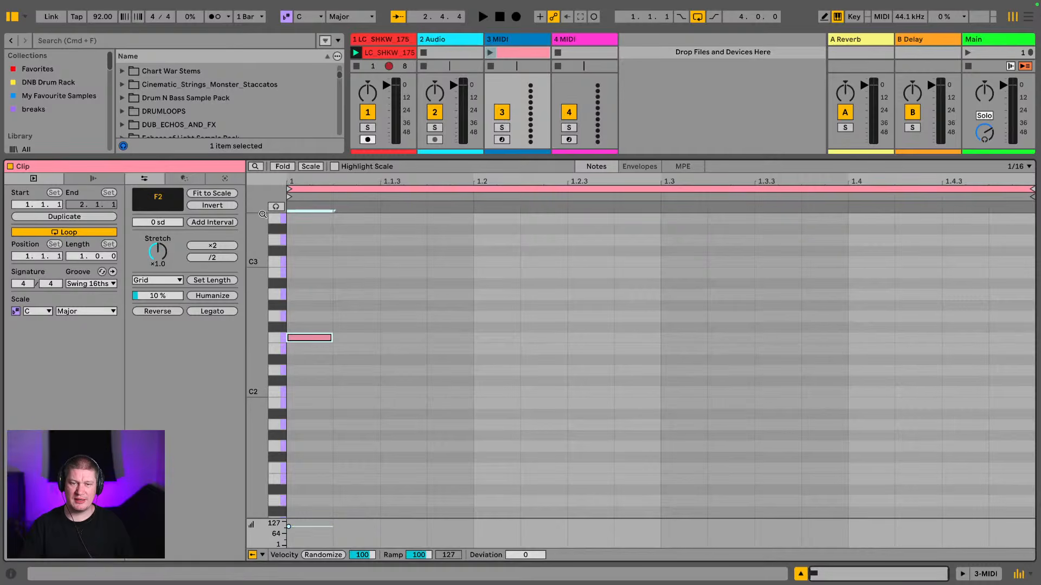
Add two more sixteenth notes, up to D3, above the F2 at bar 1, and delete all three notes.
double_click(324, 284)
double_click(320, 240)
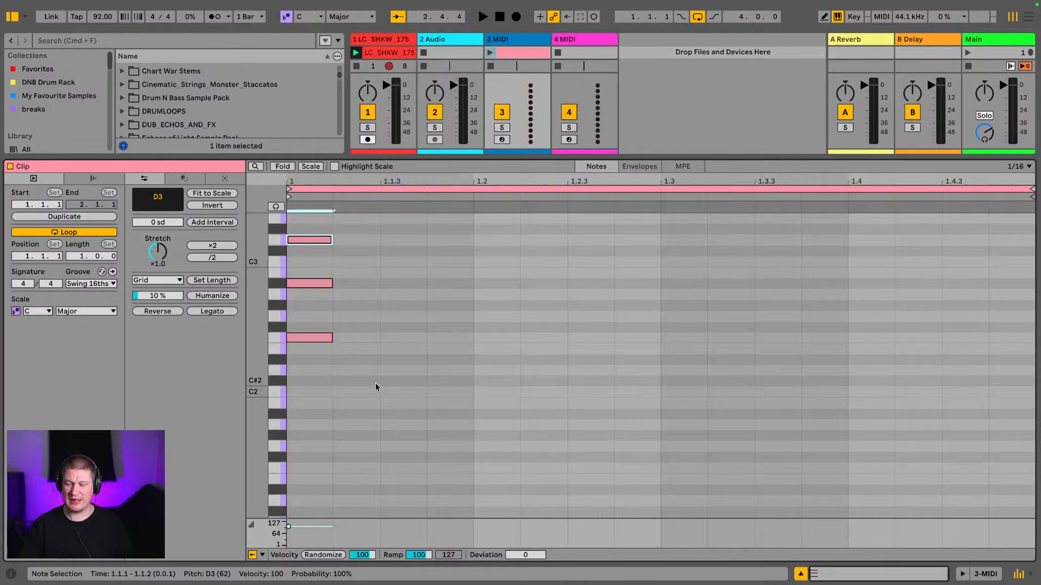
drag(387, 380, 280, 232)
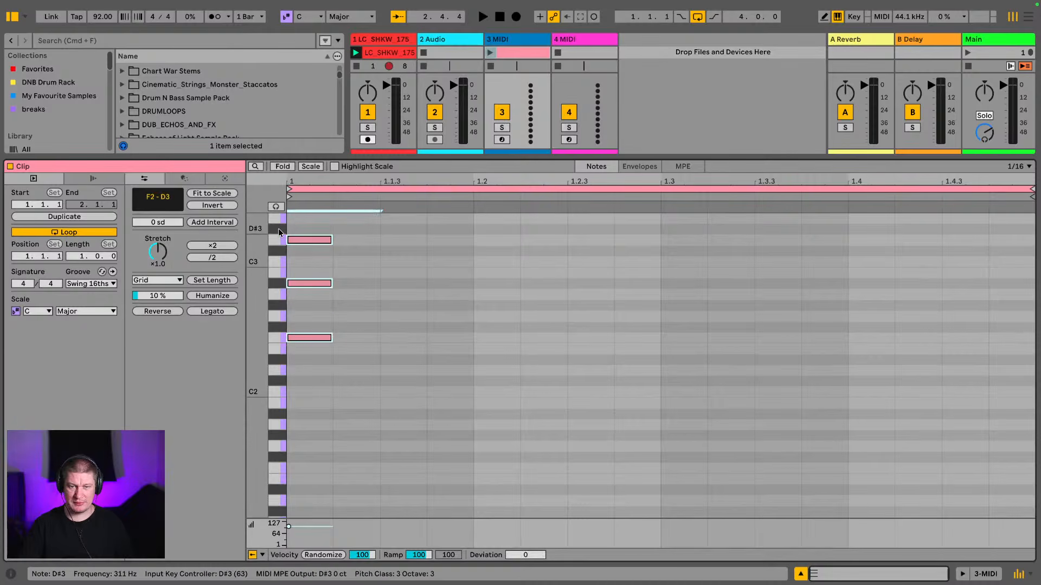
key(Delete)
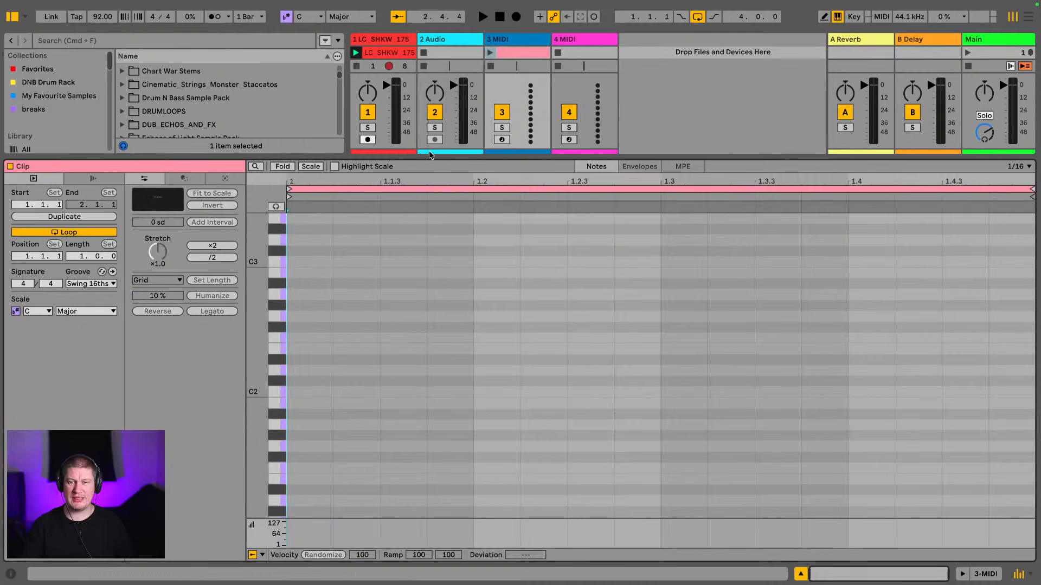
Shrink the clip editor to bring back the full Session mixer and delete the drum loop clip from 1 Audio.
drag(428, 155, 423, 504)
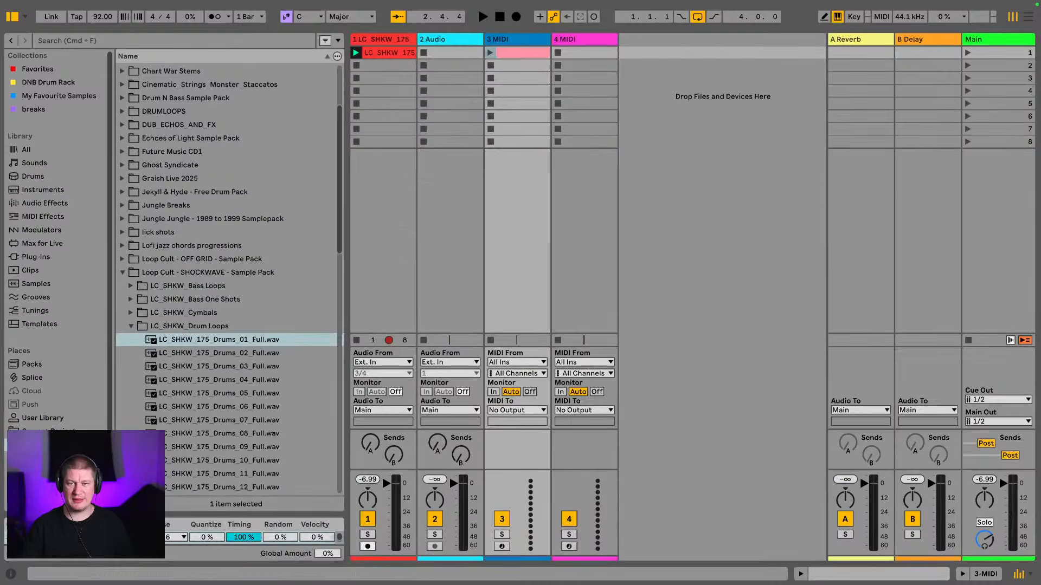
click(390, 50)
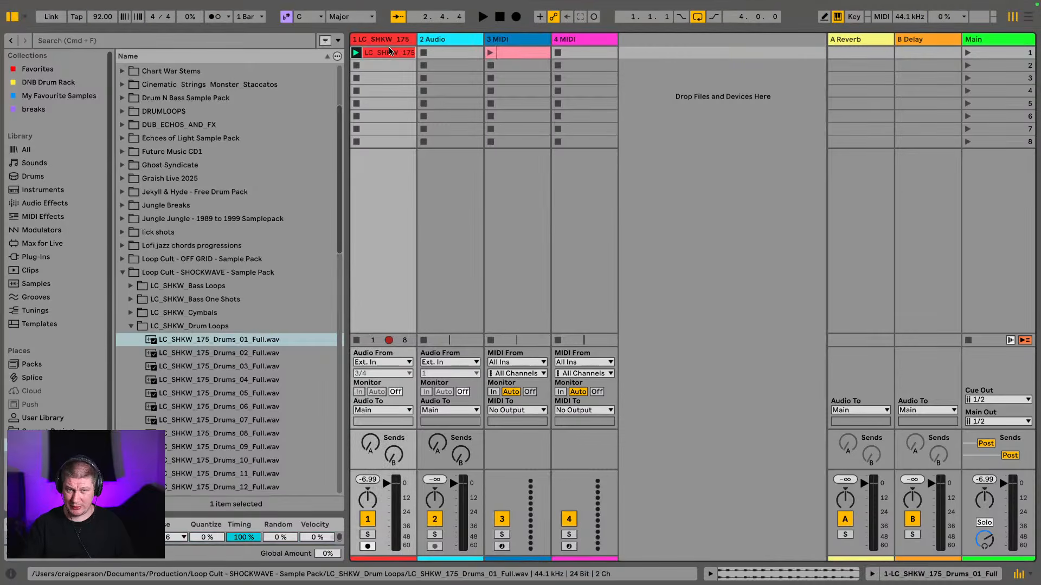
key(Delete)
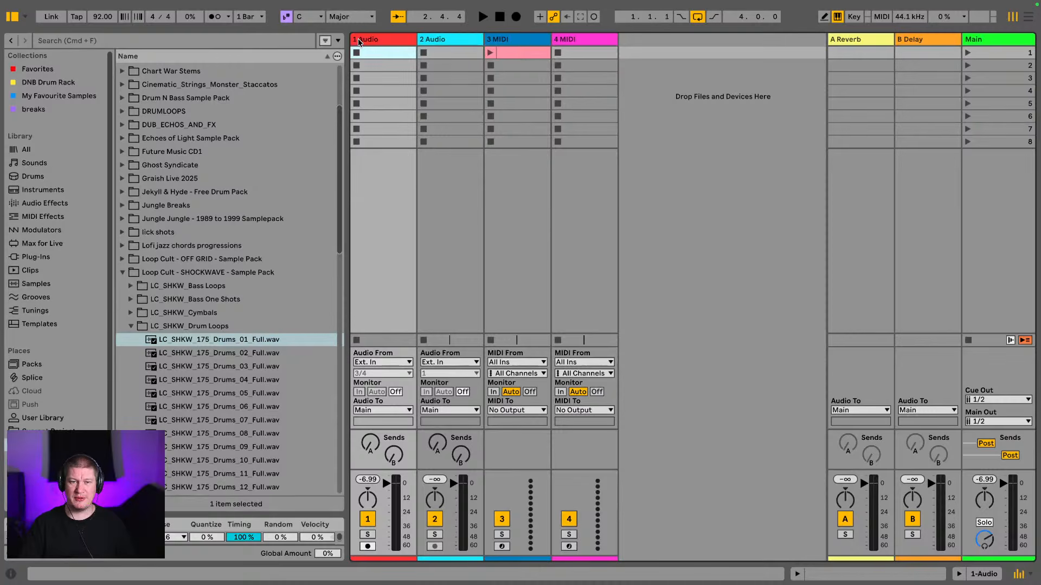
drag(348, 114, 156, 114)
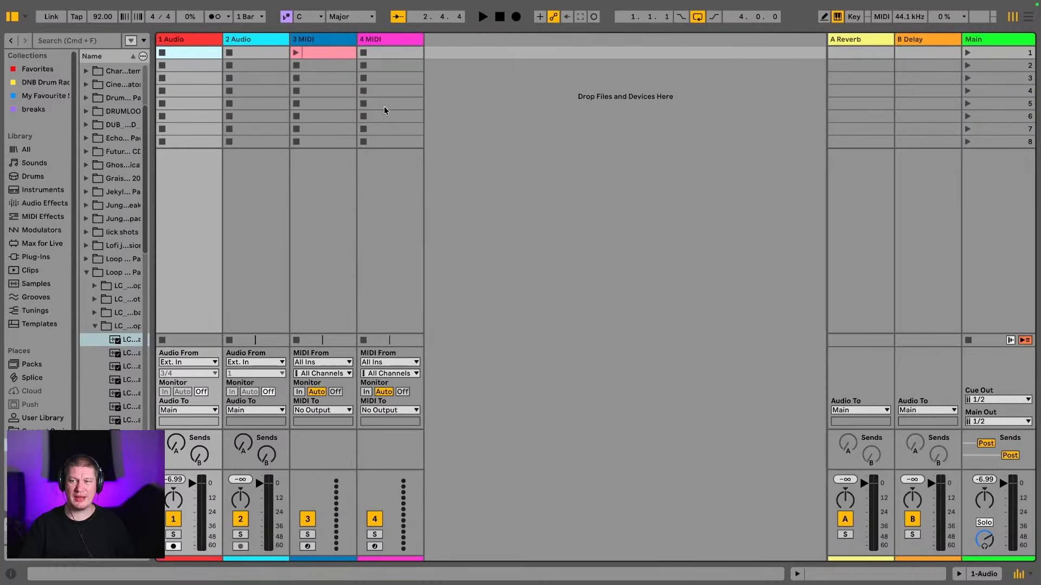
Open the audio settings and set the Audio Output Device to MacBook Pro Speakers (0 In, 2 Out).
click(909, 18)
drag(559, 128, 551, 95)
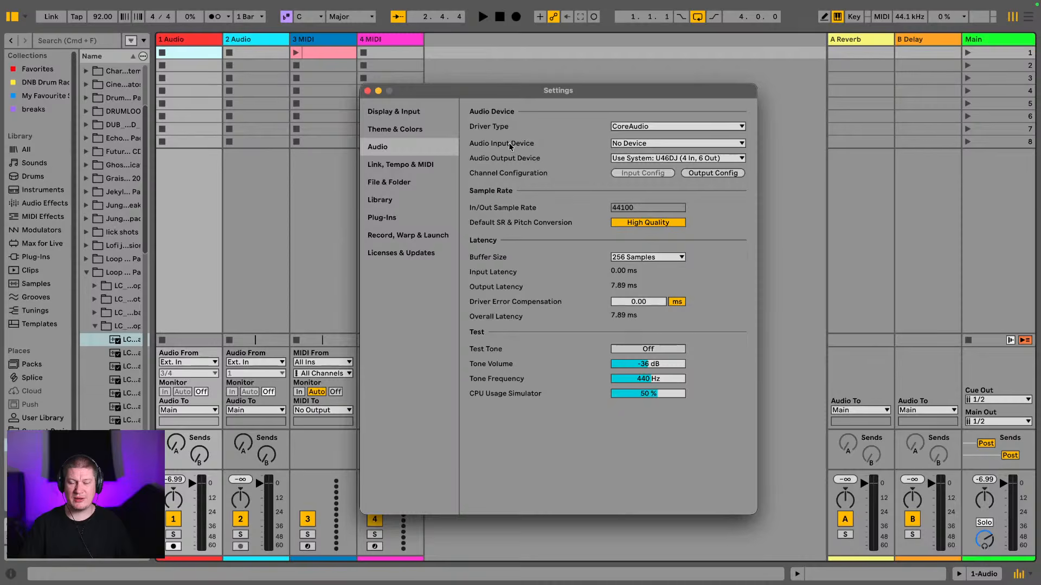
click(636, 159)
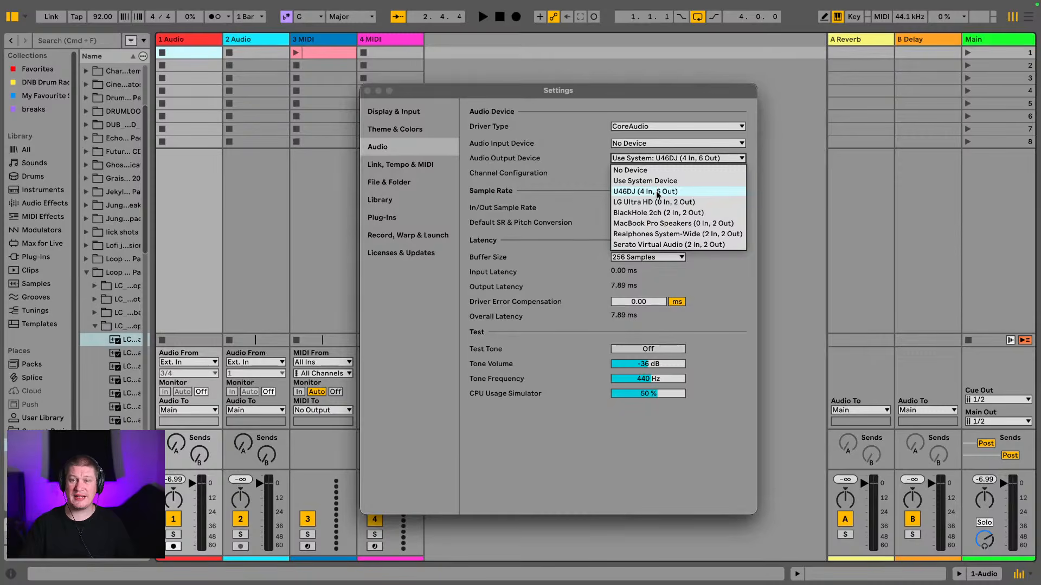
click(660, 223)
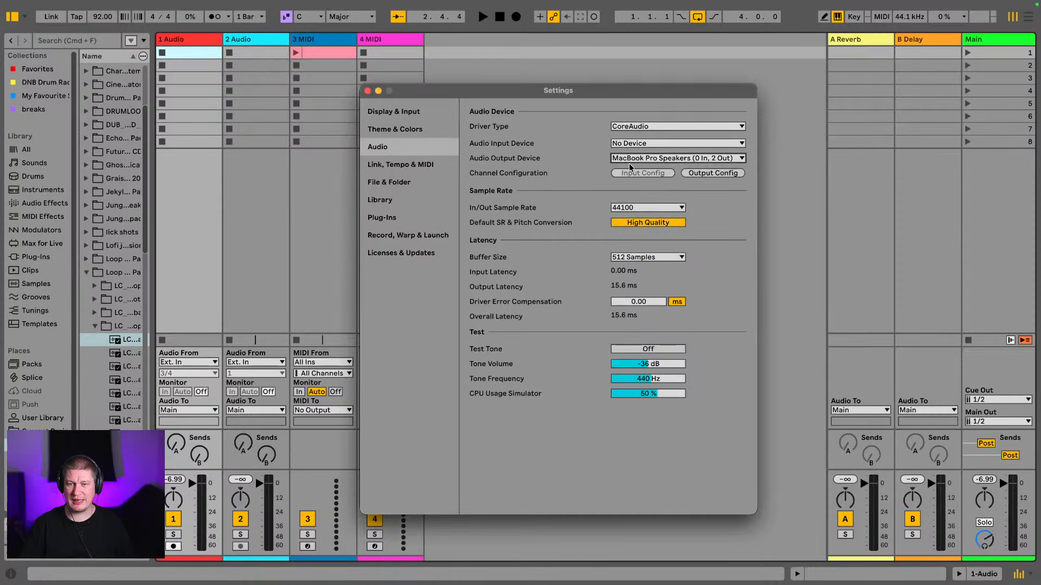
Set the Audio Output Device to U46DJ (4 In, 6 Out), close the settings and preview the third SHOCKWAVE drum loop.
click(647, 160)
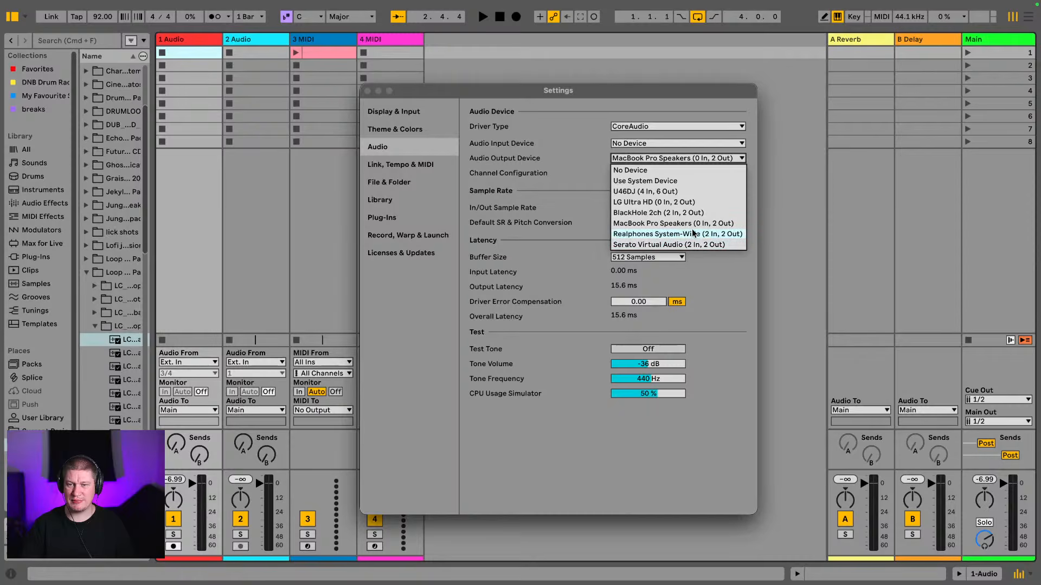
click(667, 193)
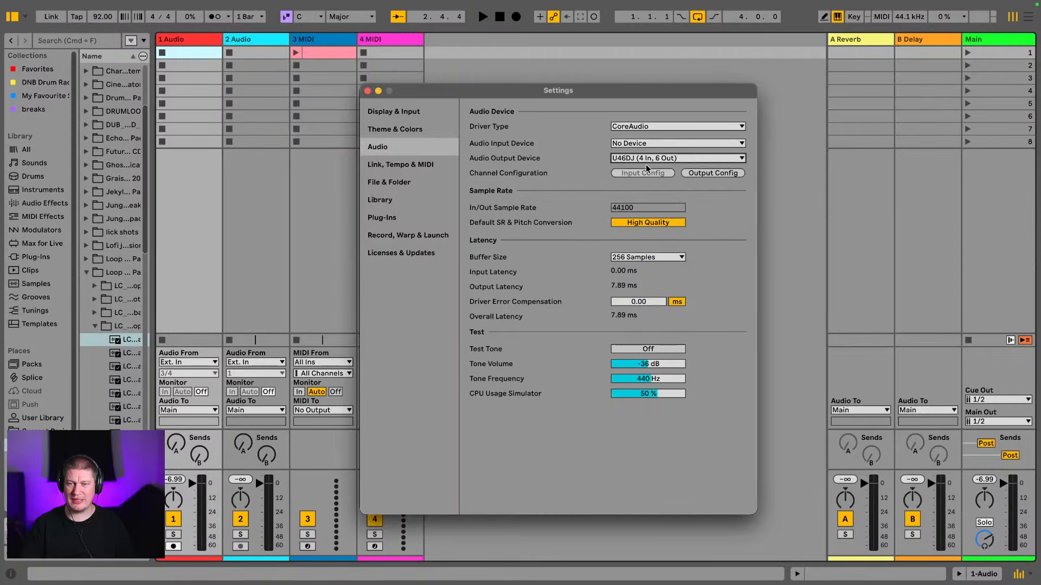
click(763, 131)
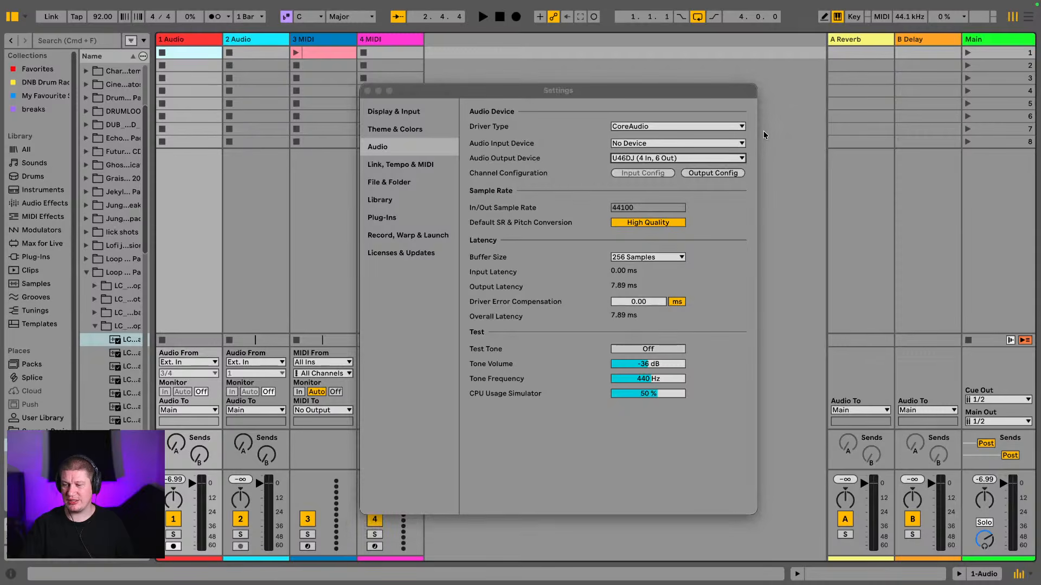
click(769, 132)
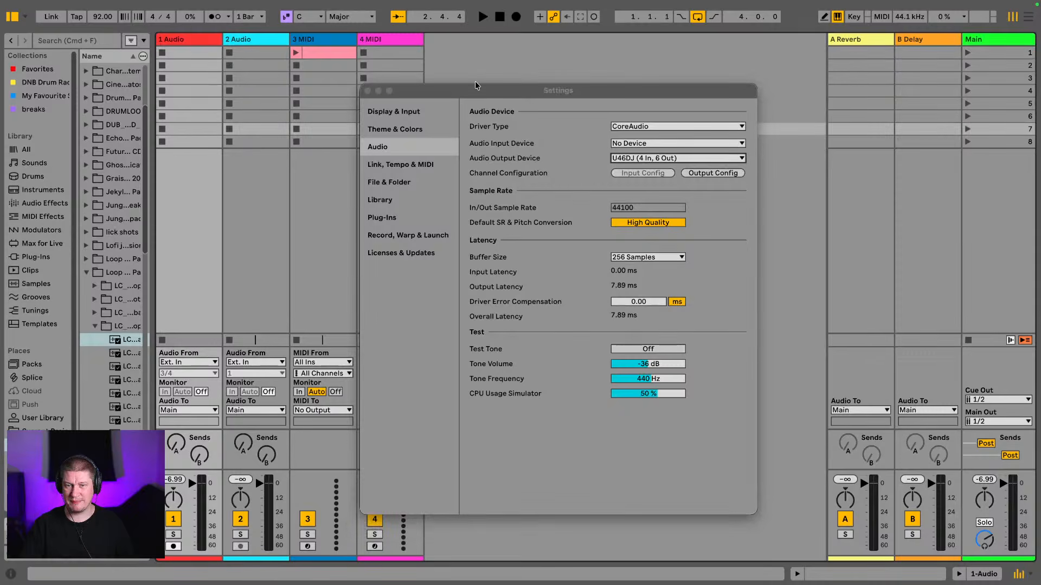
click(368, 91)
click(134, 371)
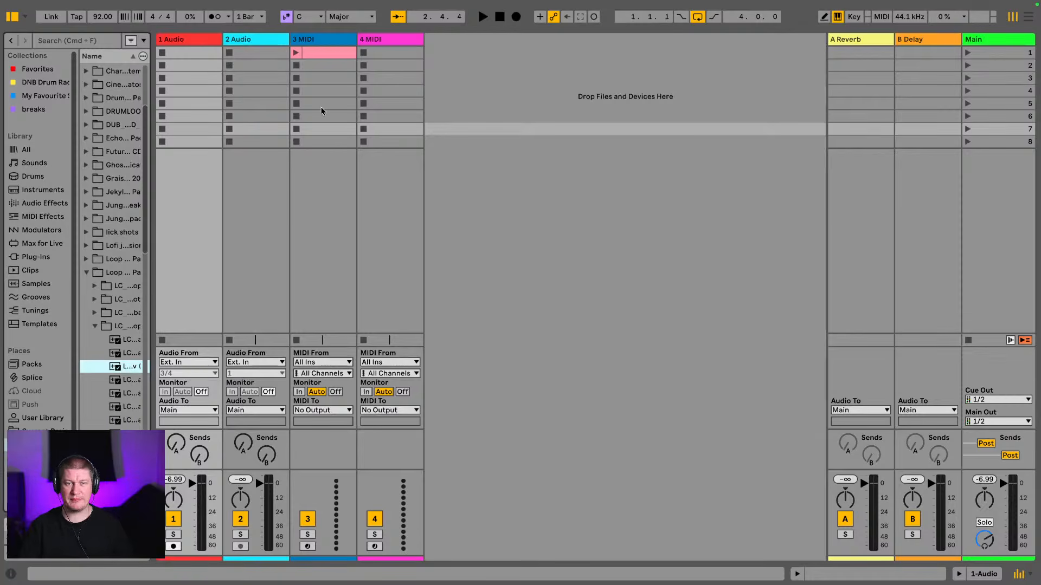
Launch the MIDI clip in the first slot of 3 MIDI and delete it.
click(323, 53)
key(Return)
key(Delete)
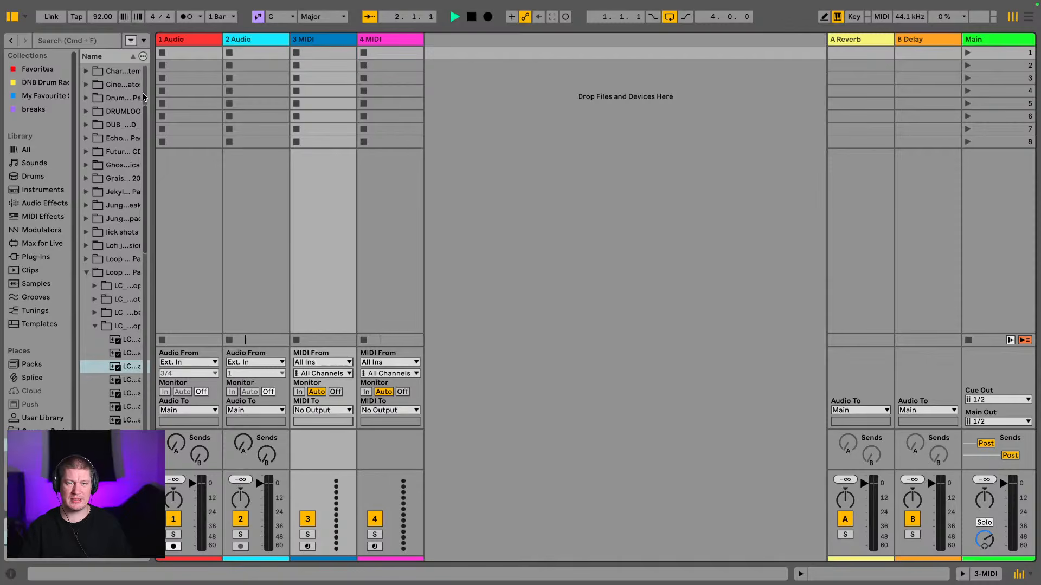
Load the Impulse instrument from the Instruments library onto the 3 MIDI track and stop playback.
drag(153, 92, 273, 97)
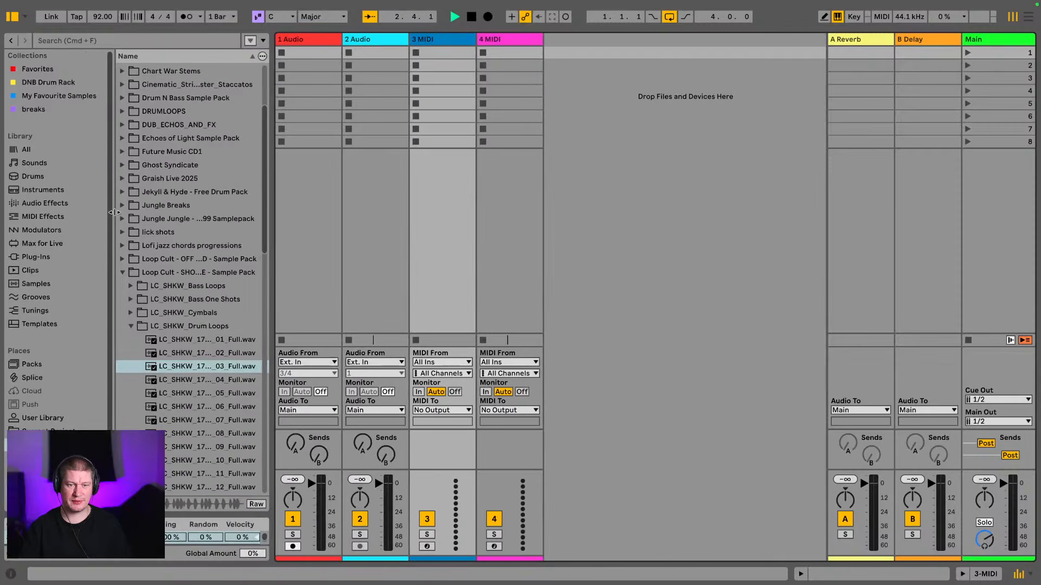
click(123, 274)
click(48, 190)
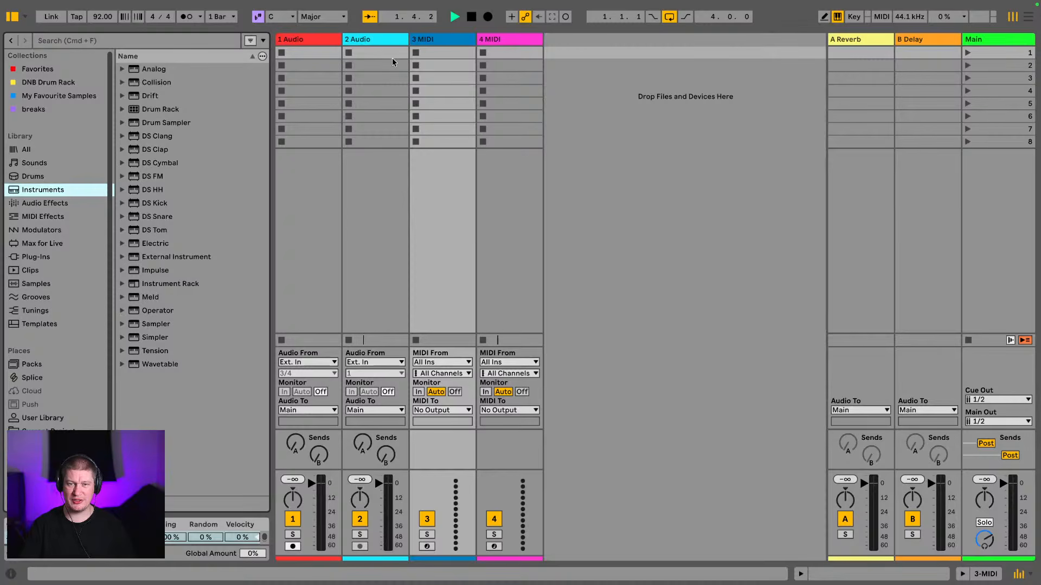
click(436, 40)
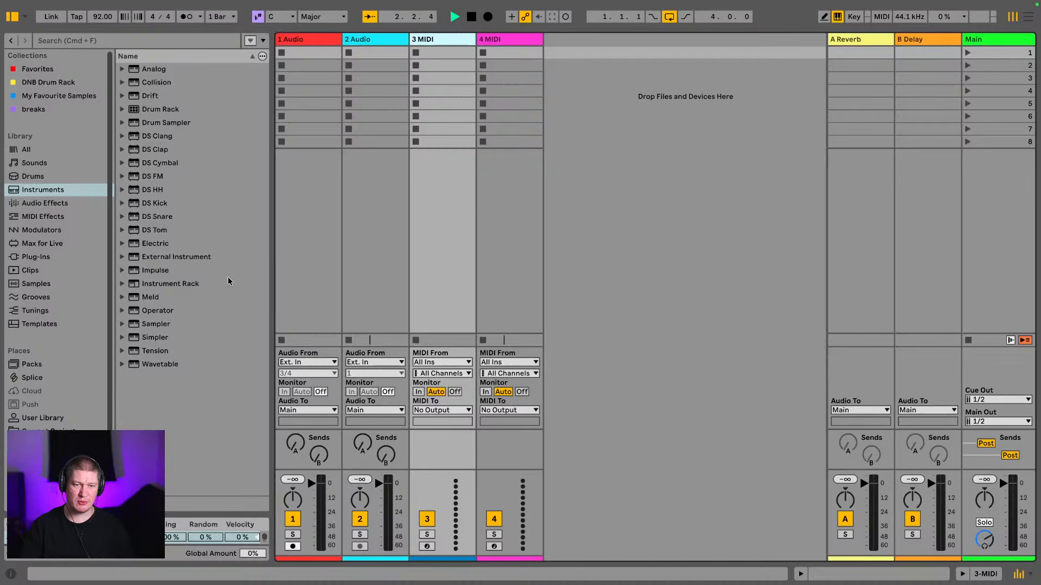
drag(157, 270, 427, 54)
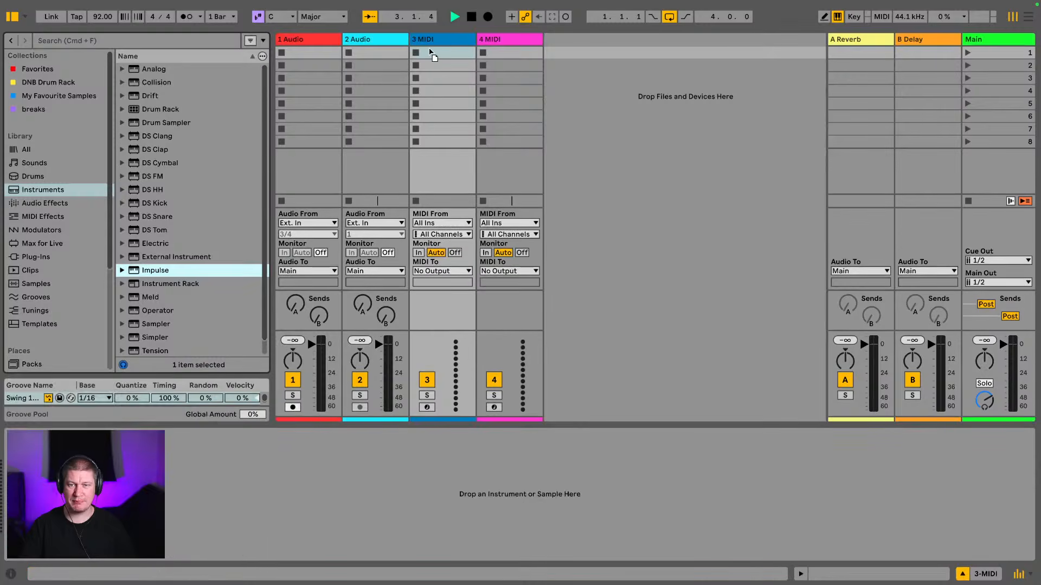
click(472, 17)
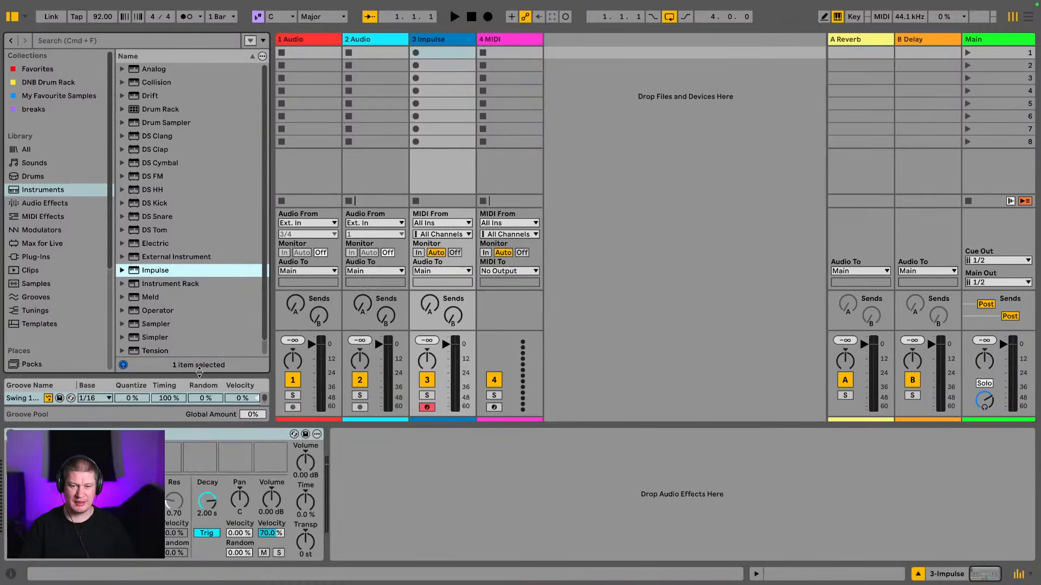
Show the Info view beside the device area.
mouse_move(227, 4)
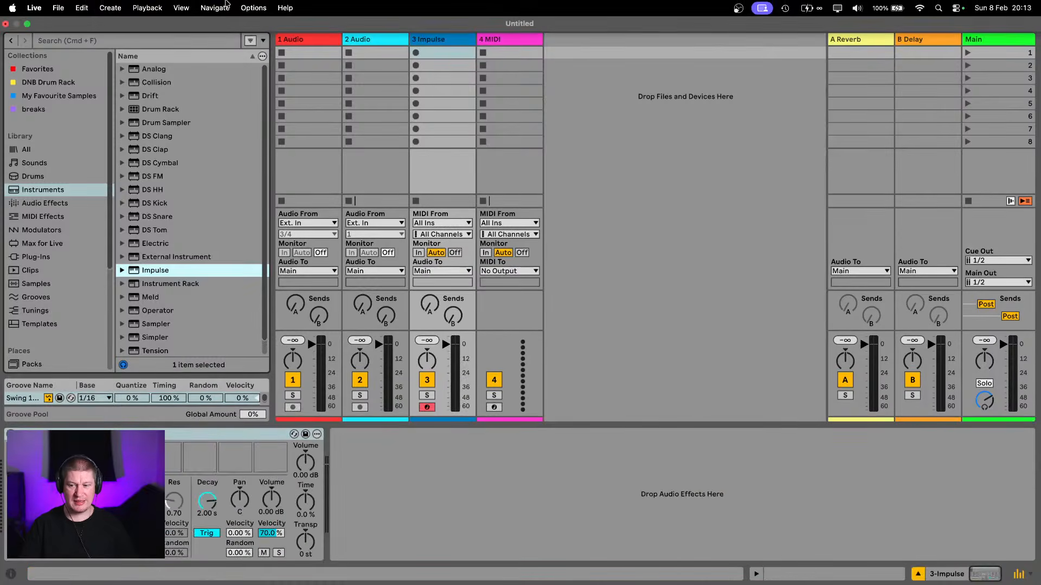
click(184, 8)
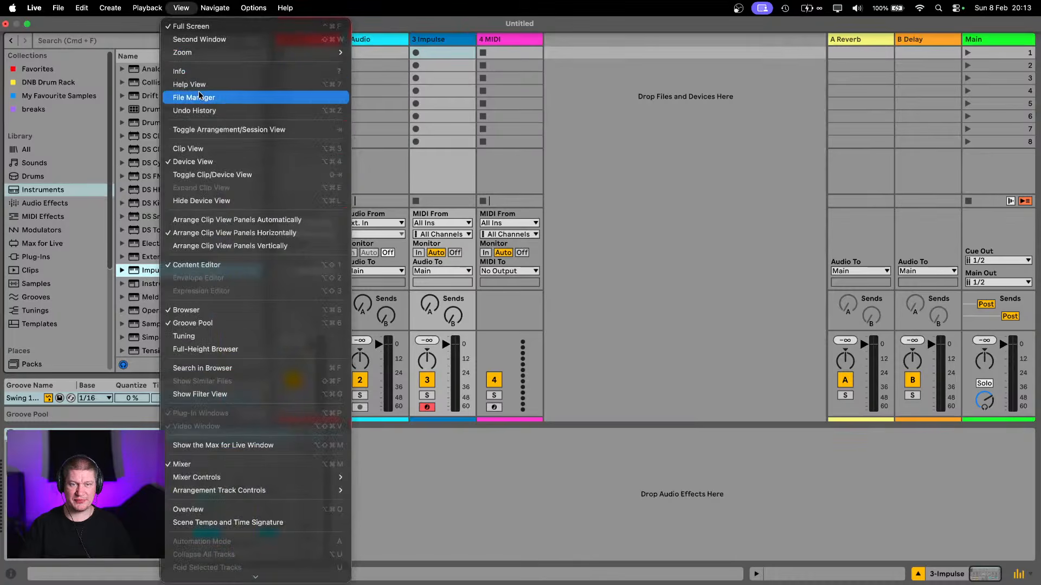
click(212, 79)
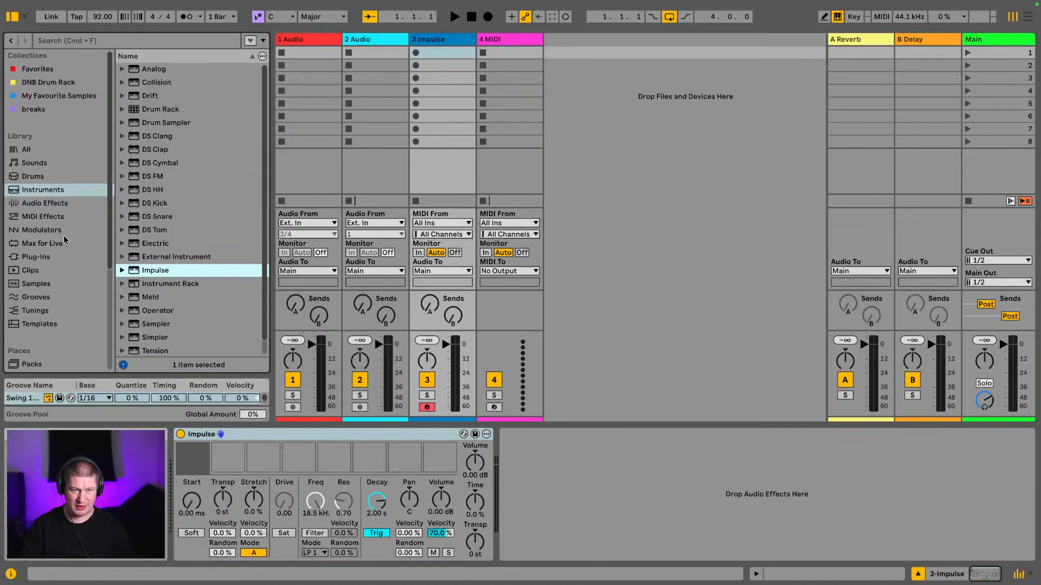
Browse the Loop Cult - SHOCKWAVE sample pack's subfolders in the Production folder, with its drum loops folder collapsed.
scroll(43, 269, down, 5)
click(39, 319)
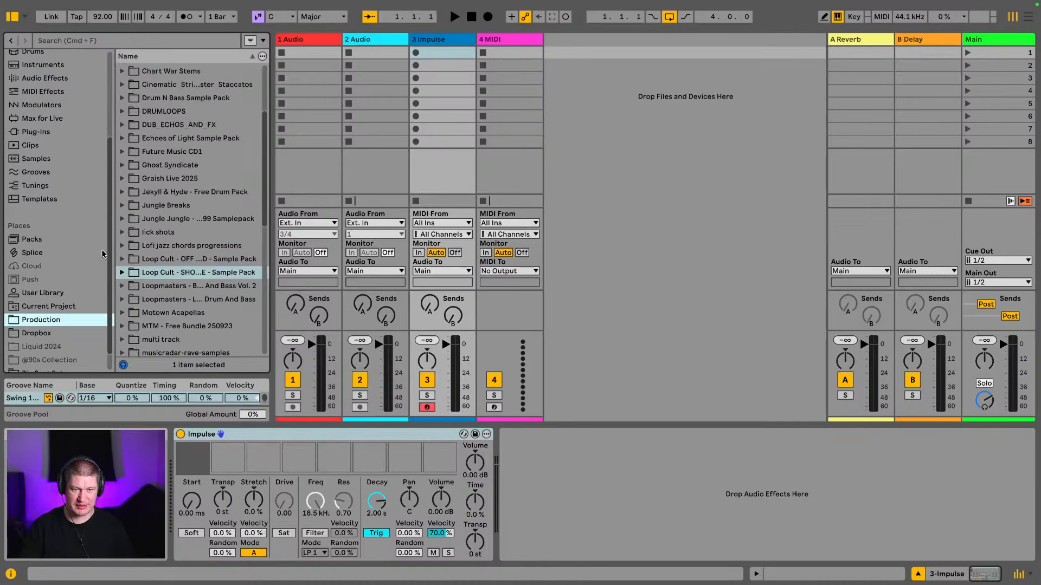
click(122, 272)
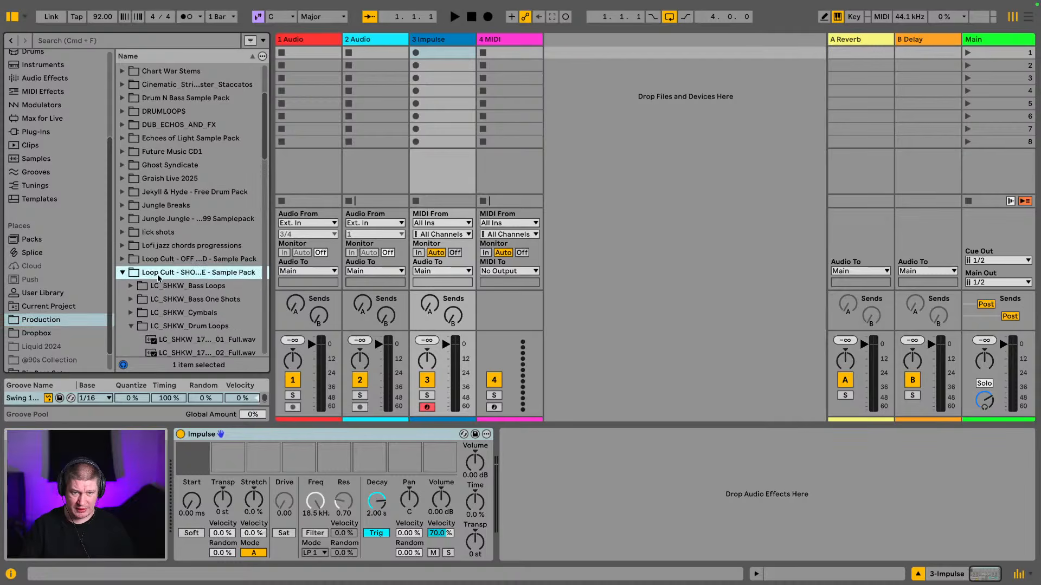
scroll(155, 285, down, 1)
click(129, 306)
scroll(133, 305, down, 4)
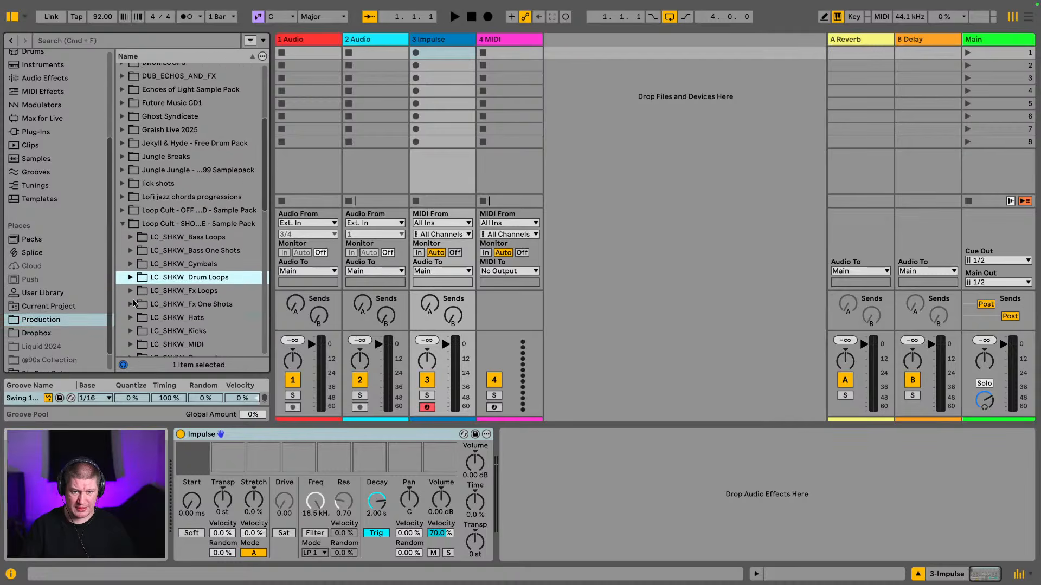
scroll(134, 303, down, 4)
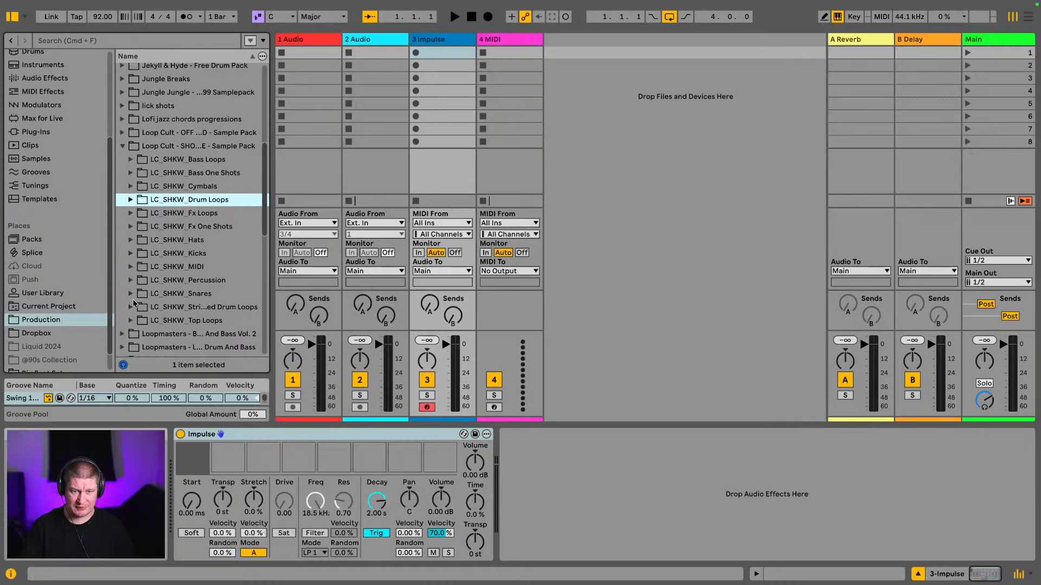
drag(276, 273, 360, 274)
scroll(164, 201, down, 1)
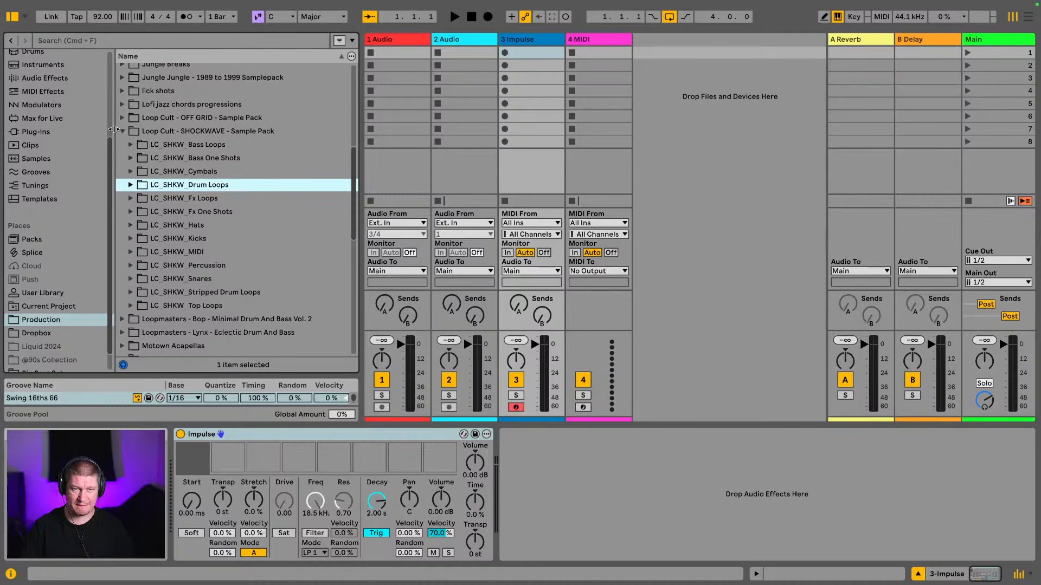
Expand the Loop Cult - OFF GRID sample pack down to the subfolders of LC_OFGRD_Drum One Shots.
click(122, 119)
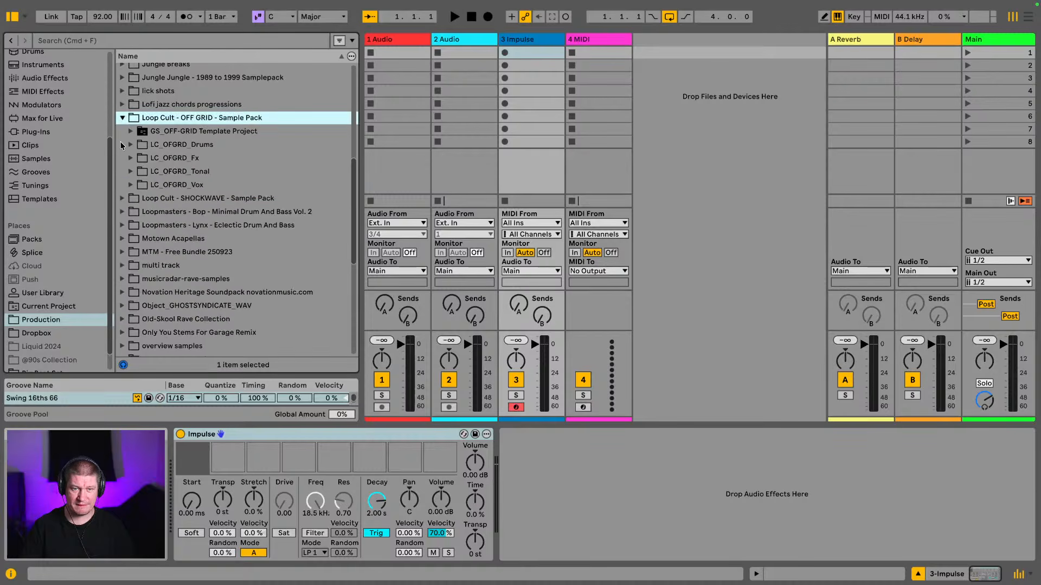
click(130, 145)
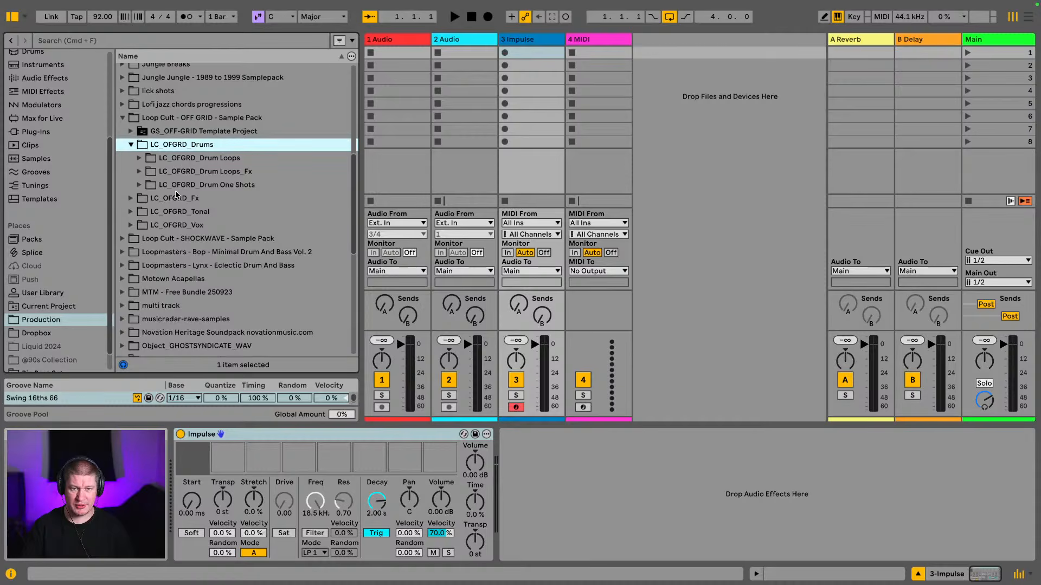
click(139, 184)
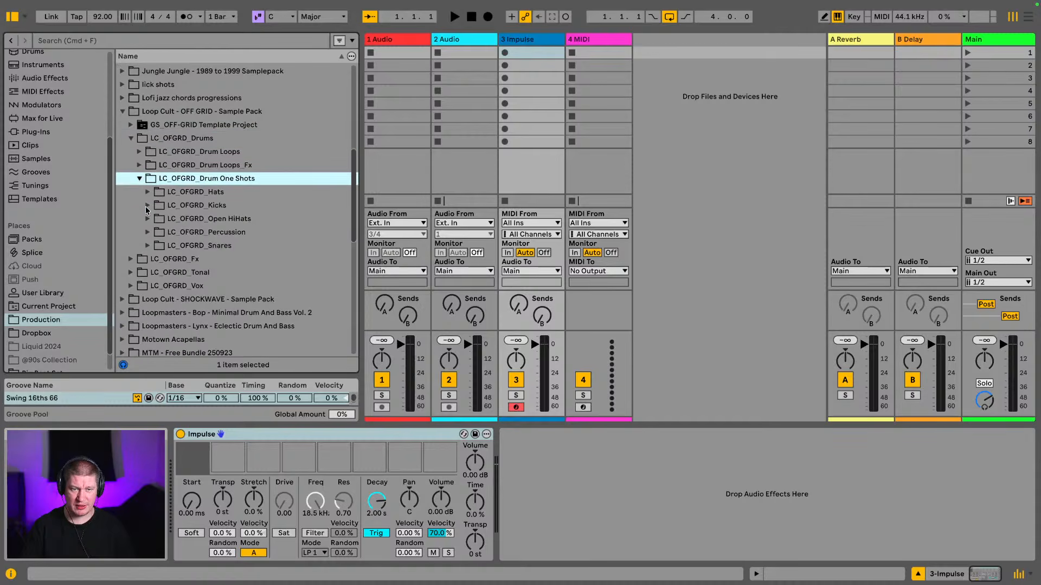
click(146, 208)
click(146, 208)
scroll(211, 211, down, 1)
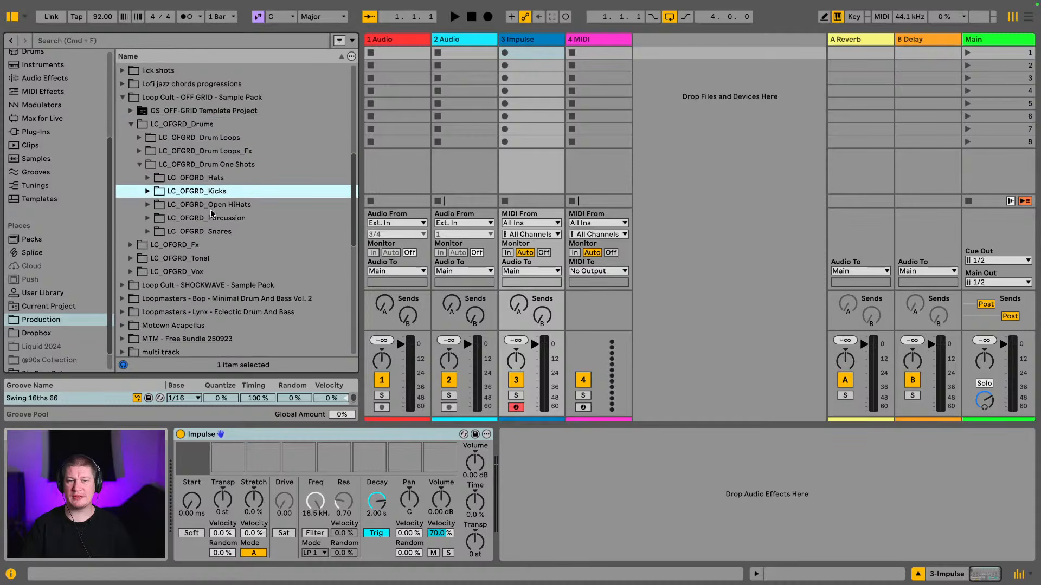
Preview LC_OFGRD_Kick_02.wav from the LC_OFGRD_Kicks folder and load it into Impulse's first sample slot.
click(152, 192)
click(182, 222)
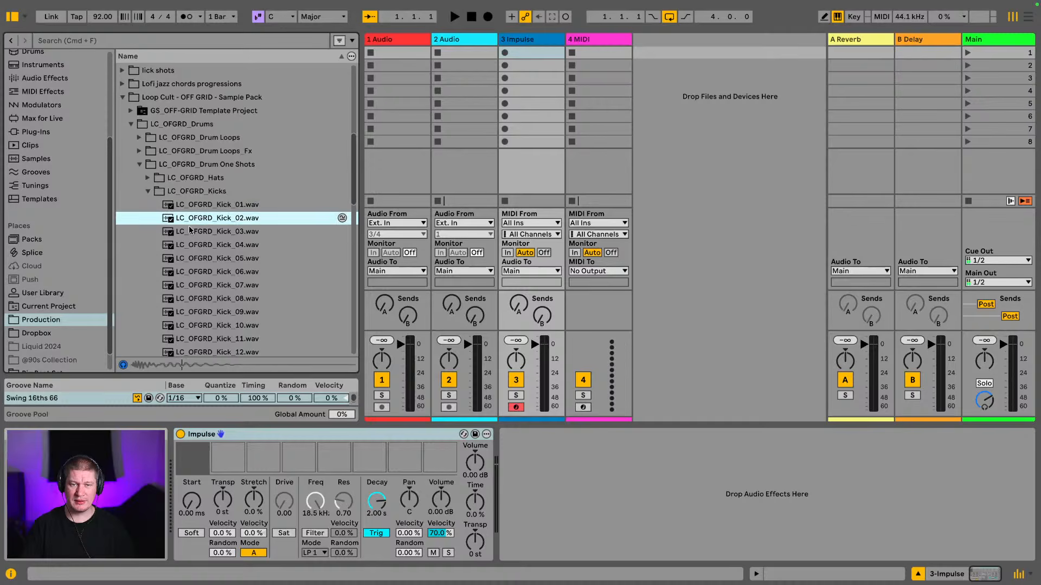
drag(208, 222, 201, 461)
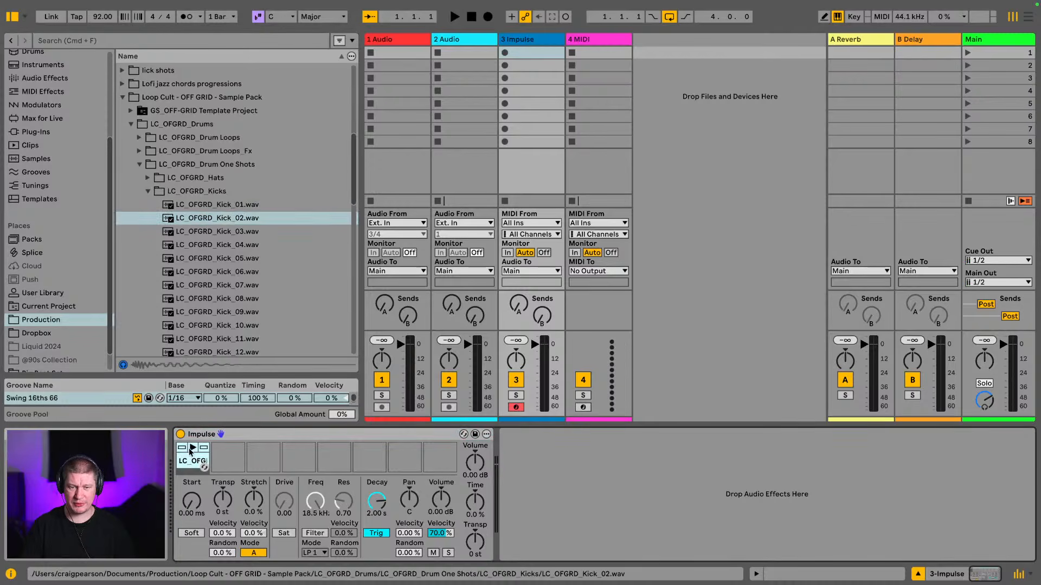
Preview snares from the LC_OFGRD_Snares folder and load LC_OFGRD_Snare_03.wav into Impulse's second sample slot.
click(148, 192)
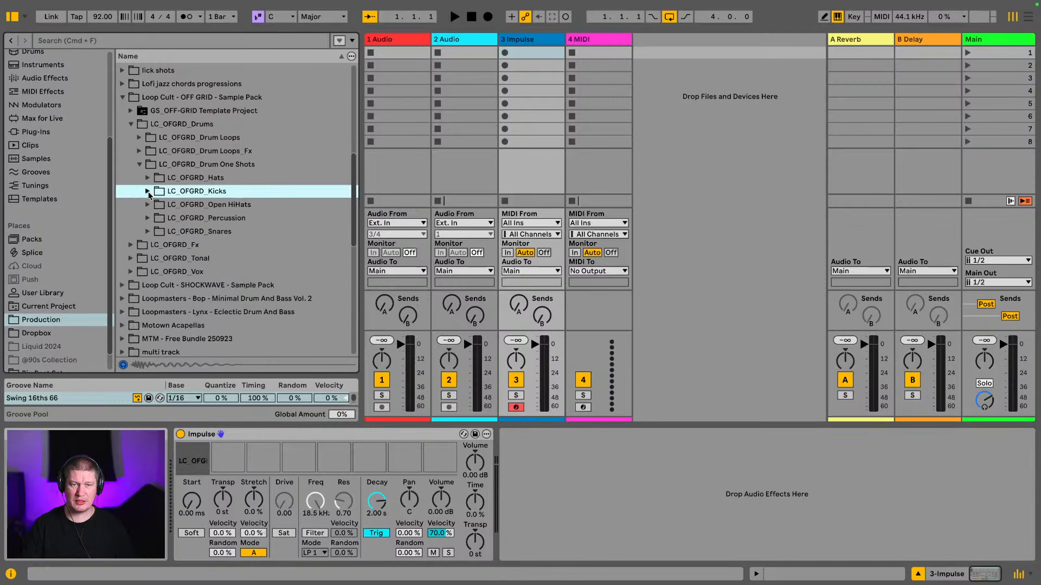
click(148, 231)
scroll(211, 216, down, 5)
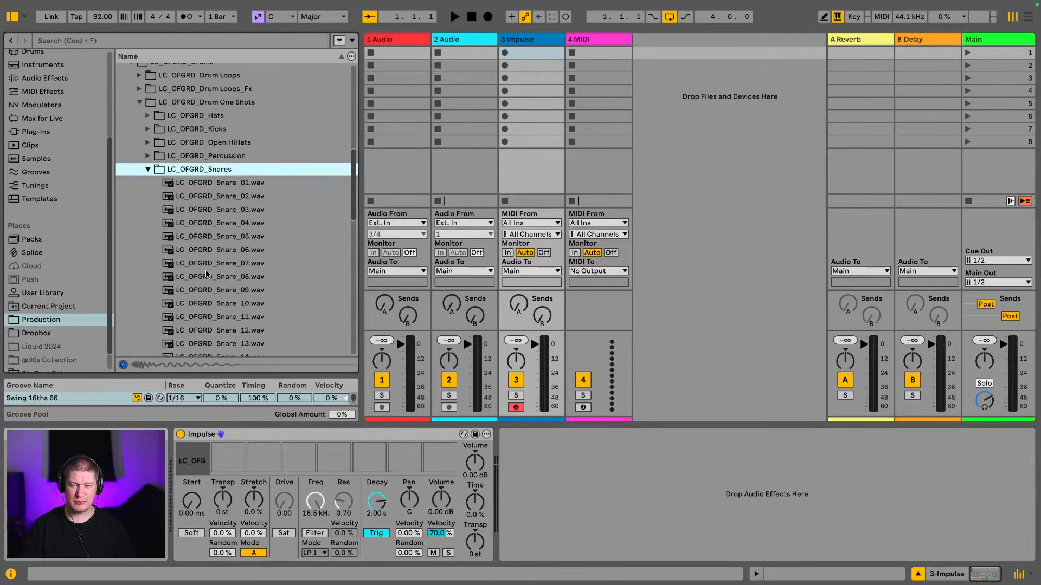
click(213, 207)
click(237, 169)
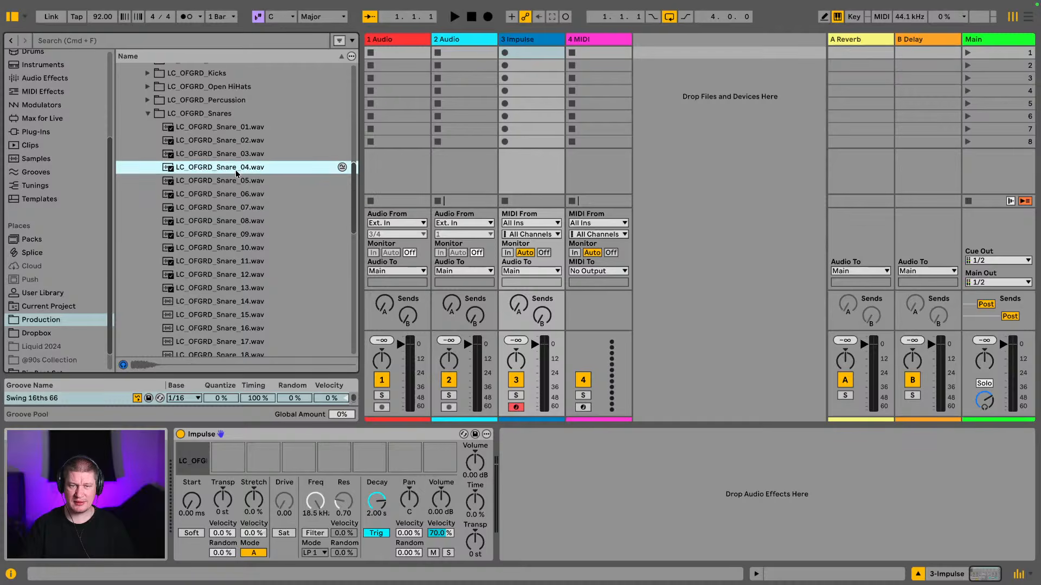
click(230, 155)
drag(227, 156, 228, 460)
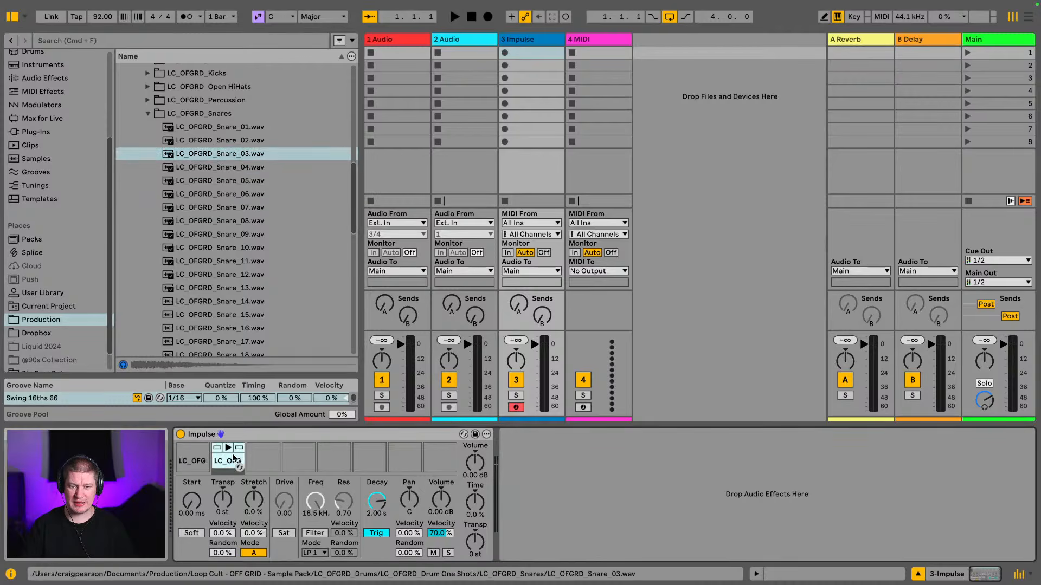
Collapse the LC_OFGRD_Snares folder and expand the LC_OFGRD_Hats folder.
click(147, 114)
scroll(161, 115, up, 3)
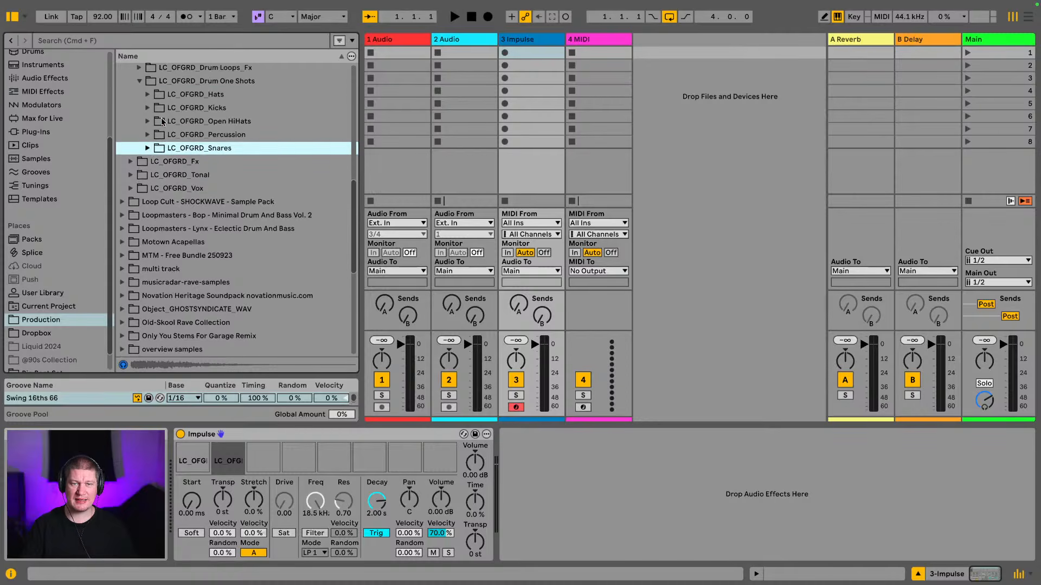
click(148, 122)
click(148, 123)
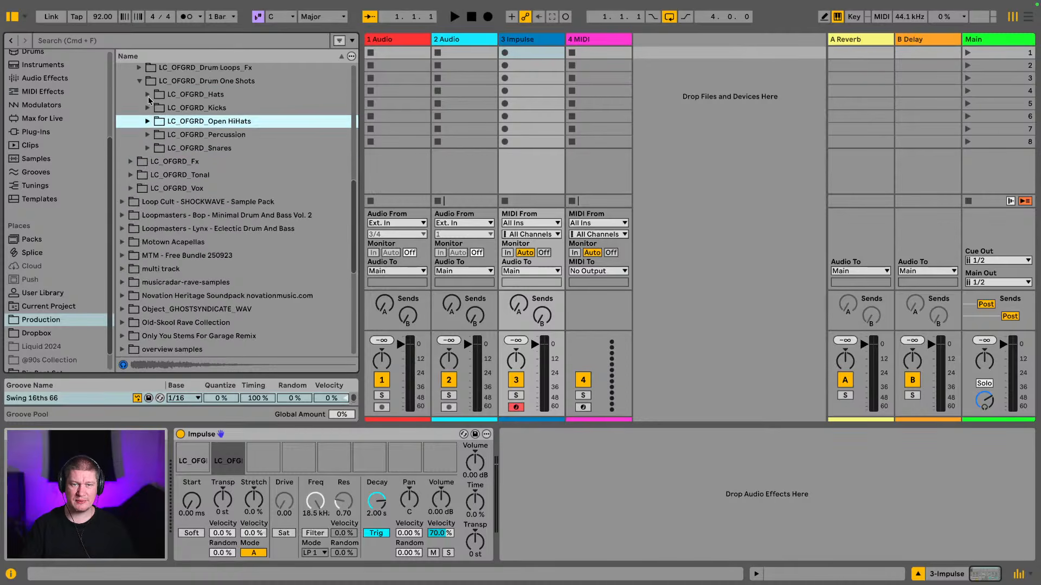
click(147, 94)
Preview several hi-hat samples and load LC_OFGRD_Hat_11.wav into Impulse's third sample slot.
click(189, 193)
scroll(195, 190, down, 2)
click(205, 185)
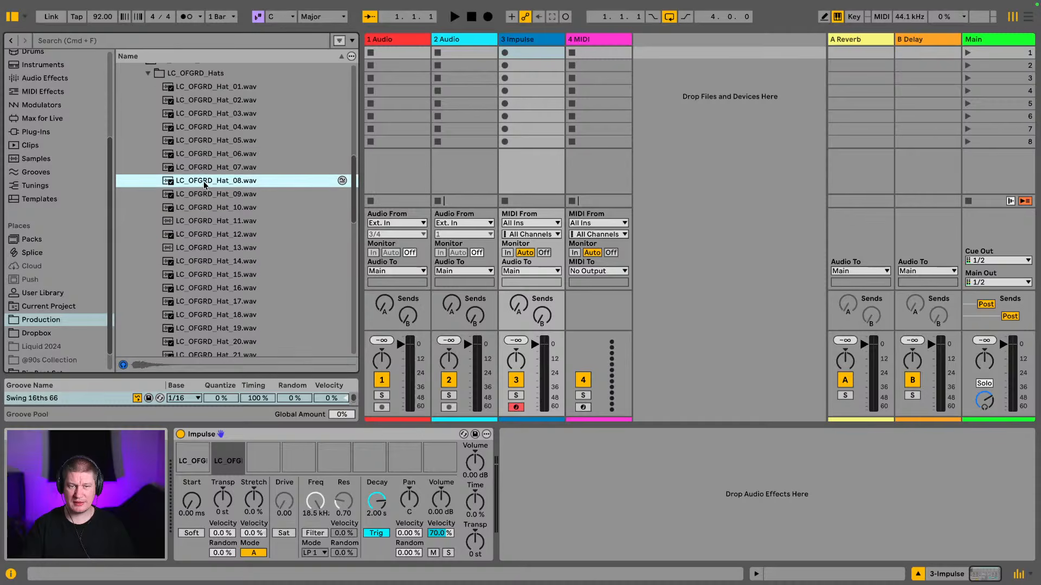
click(210, 222)
scroll(210, 227, down, 1)
click(209, 223)
click(219, 206)
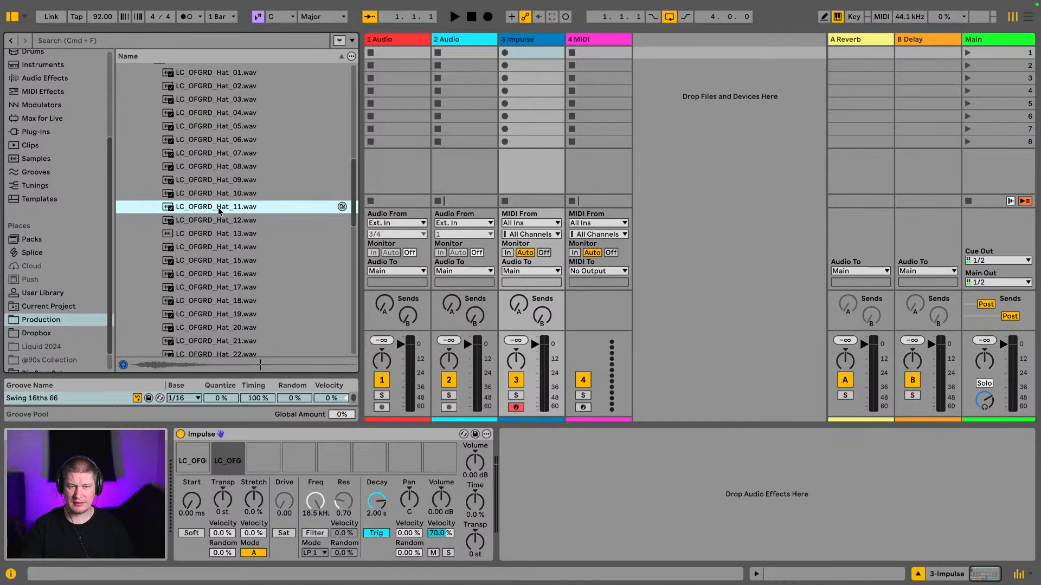
drag(219, 206, 255, 452)
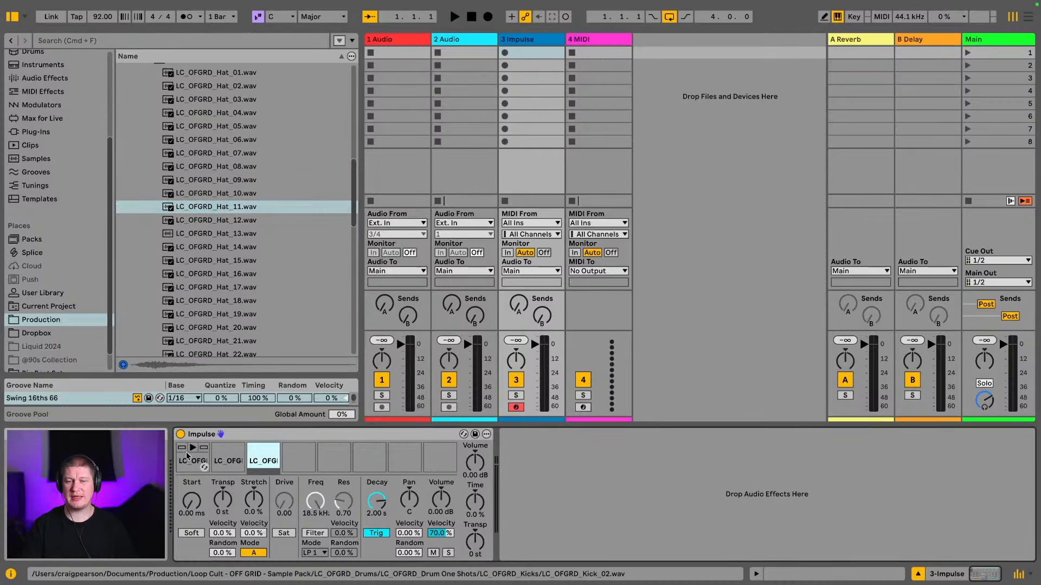
mouse_move(189, 453)
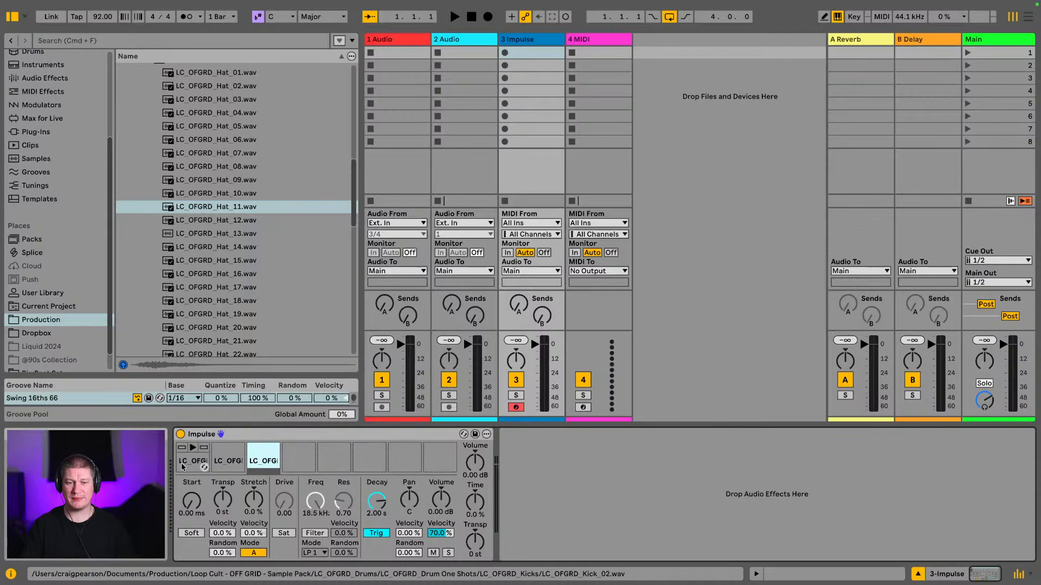
Collapse the LC_OFGRD_Drum One Shots folder.
scroll(155, 123, up, 3)
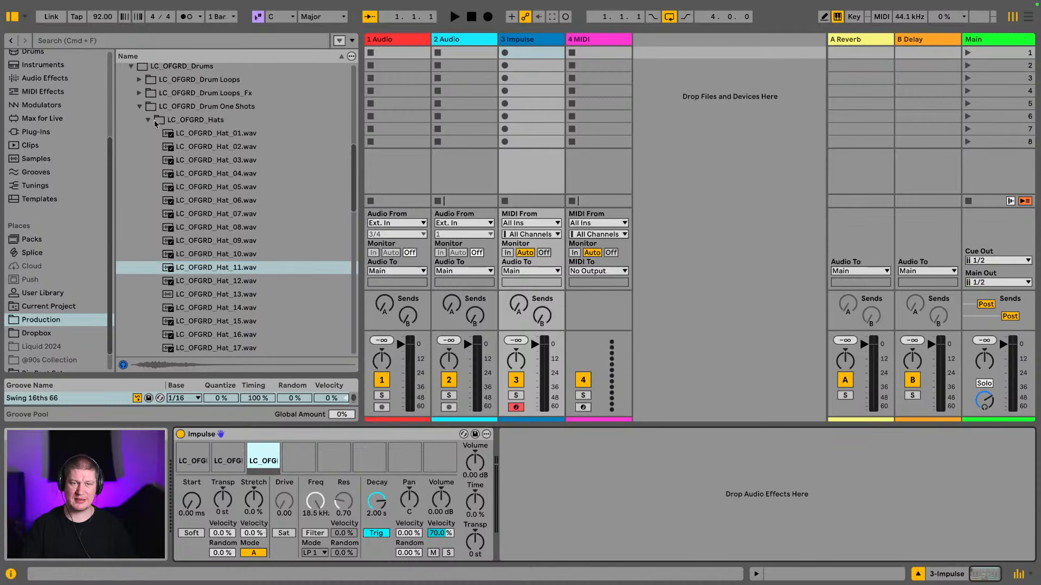
click(140, 108)
scroll(200, 146, up, 2)
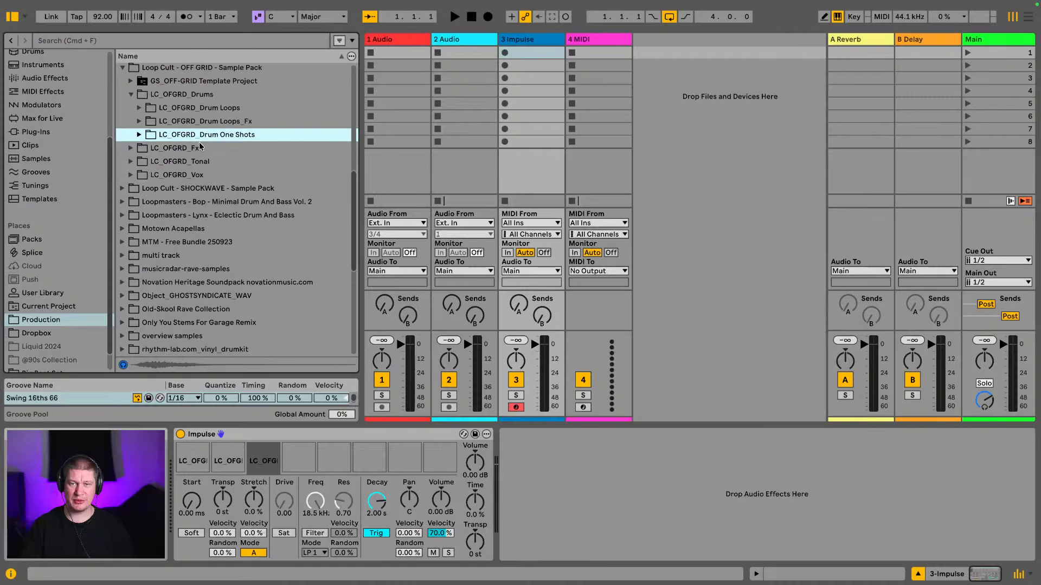
Create a MIDI clip in the Impulse track's first slot and enlarge its note editor.
double_click(528, 52)
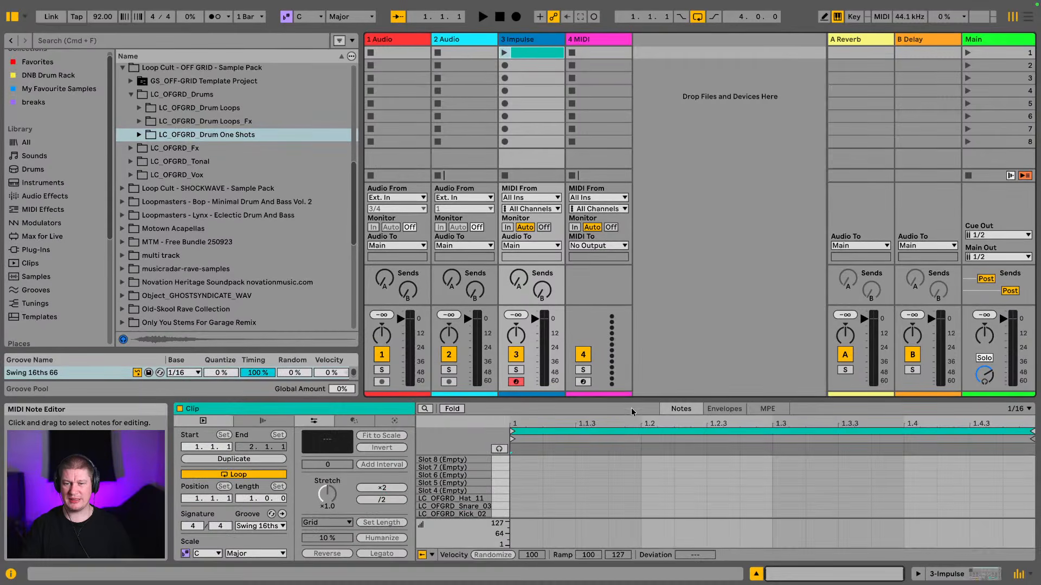
drag(634, 400, 596, 173)
click(524, 372)
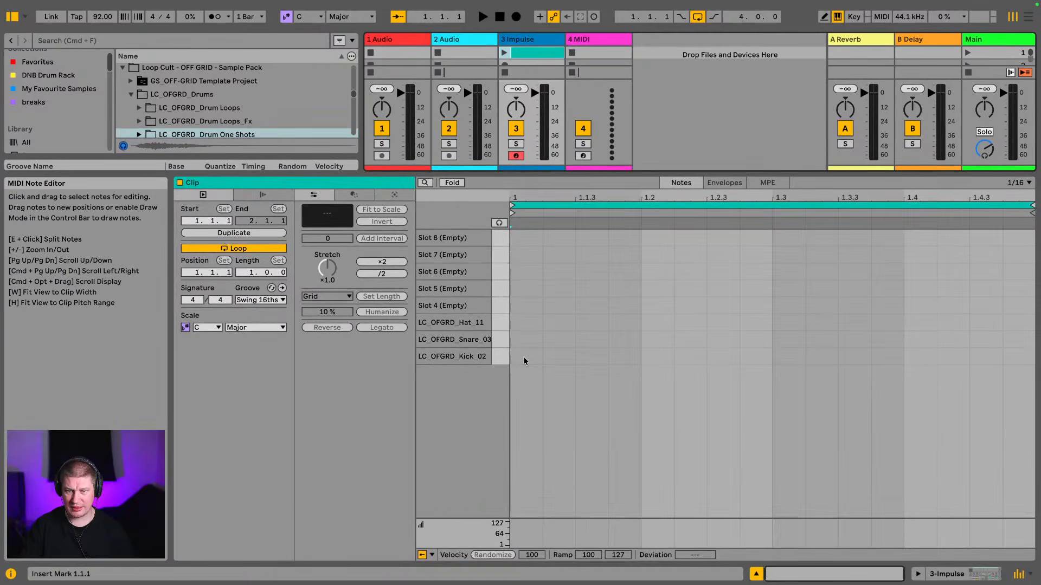
Program kick notes at 1.1.1 and 1.3.3 and snare notes at 1.2 and 1.4, launching the clip for playback.
double_click(524, 360)
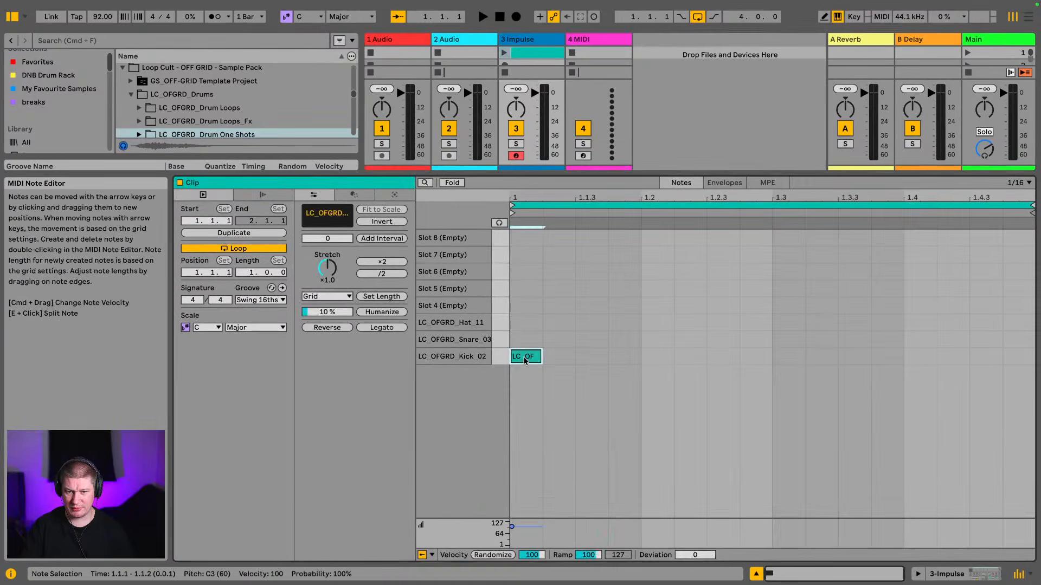
double_click(662, 340)
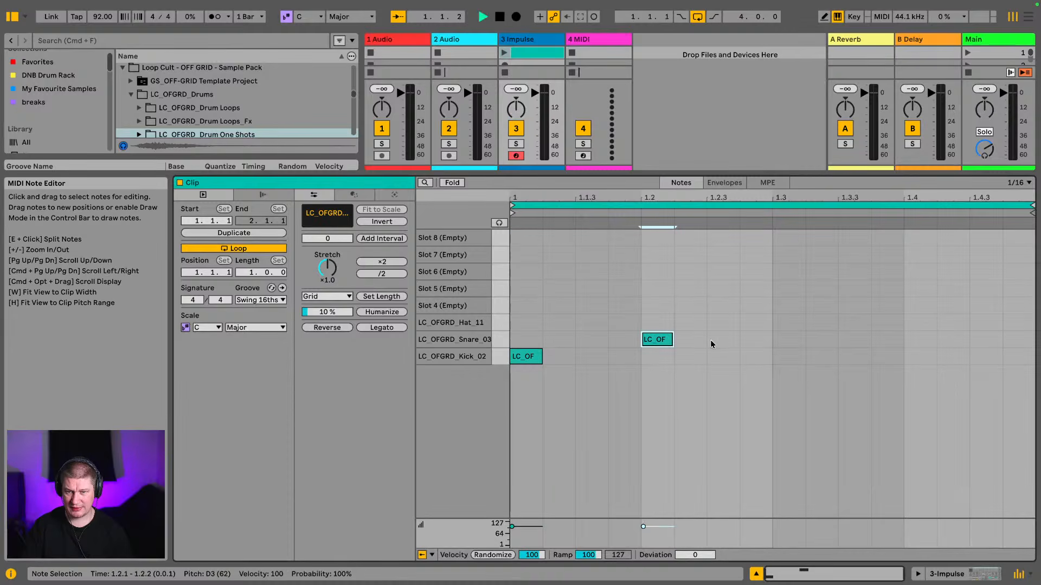
click(503, 53)
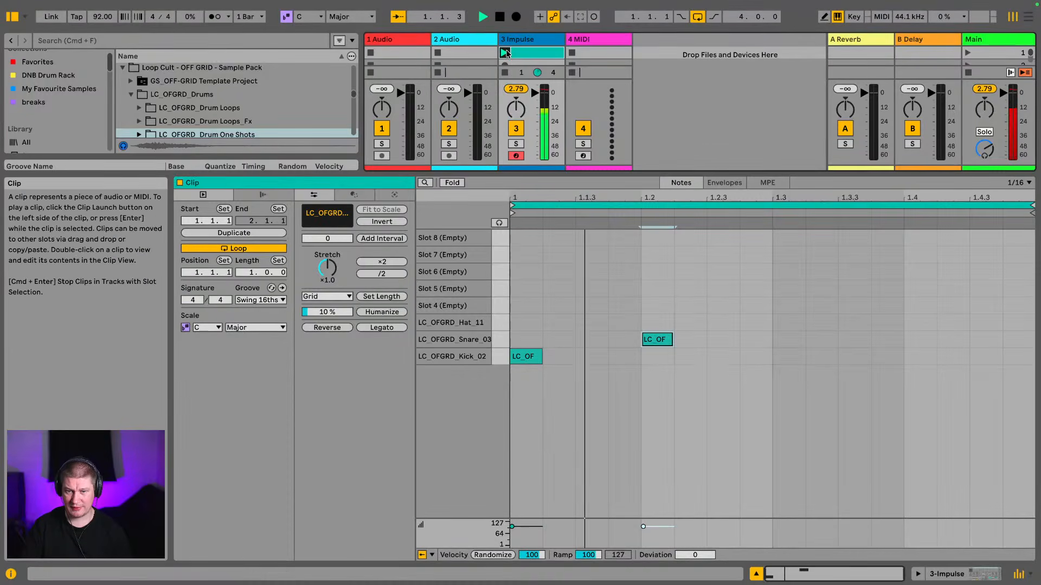
double_click(841, 359)
double_click(919, 340)
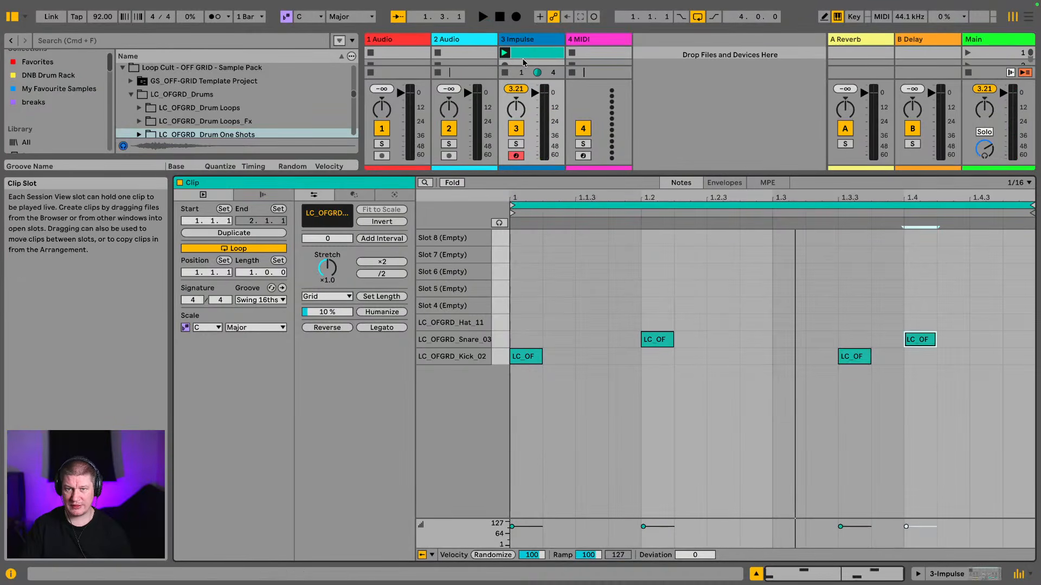
Lower the Impulse track's volume while playing back the drum clip.
drag(535, 93, 535, 122)
key(space)
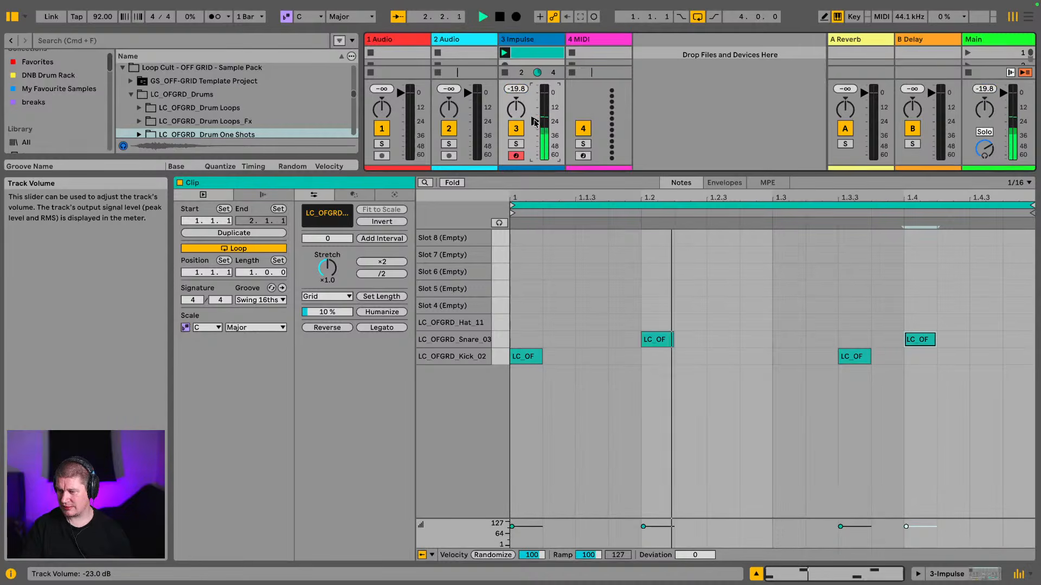
drag(535, 122, 535, 116)
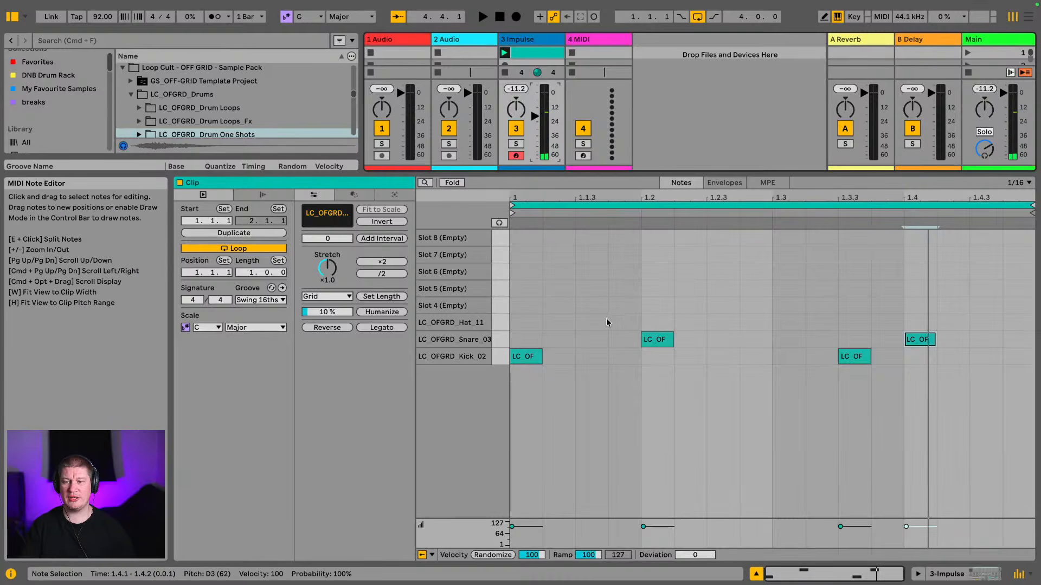
Show the Impulse track's devices and delete the Impulse instrument.
click(996, 580)
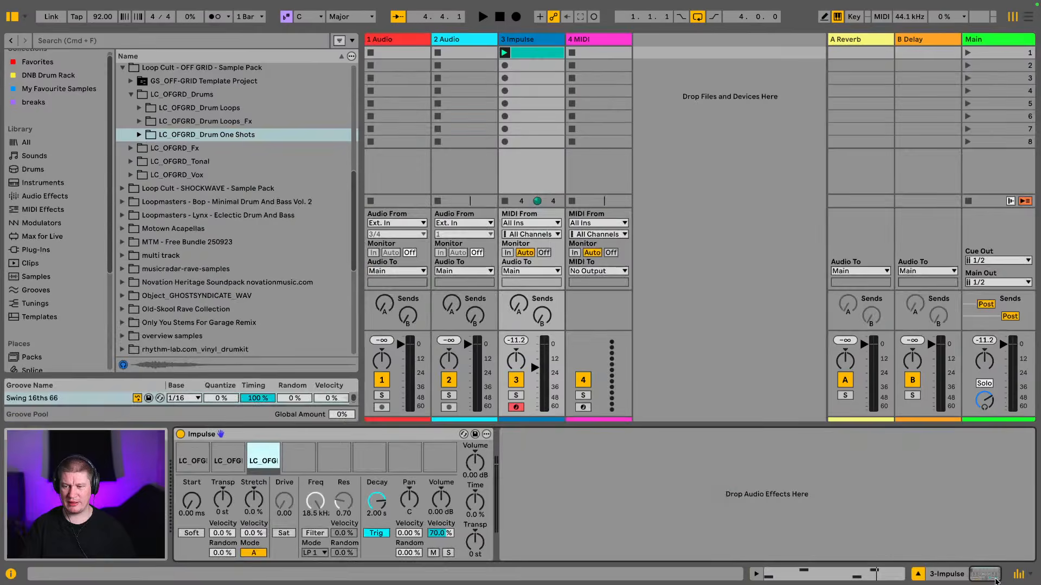
click(304, 435)
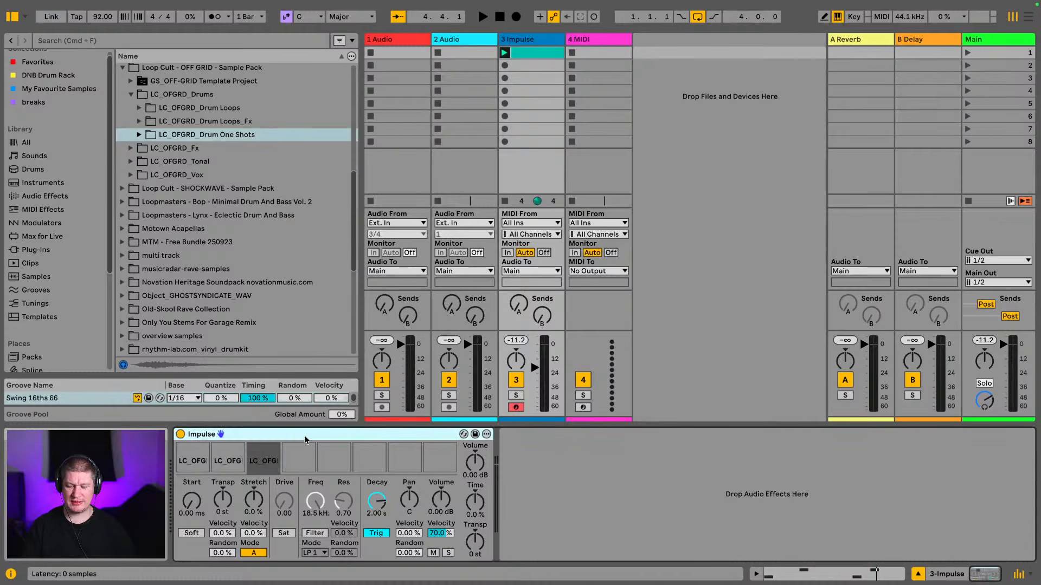
key(Delete)
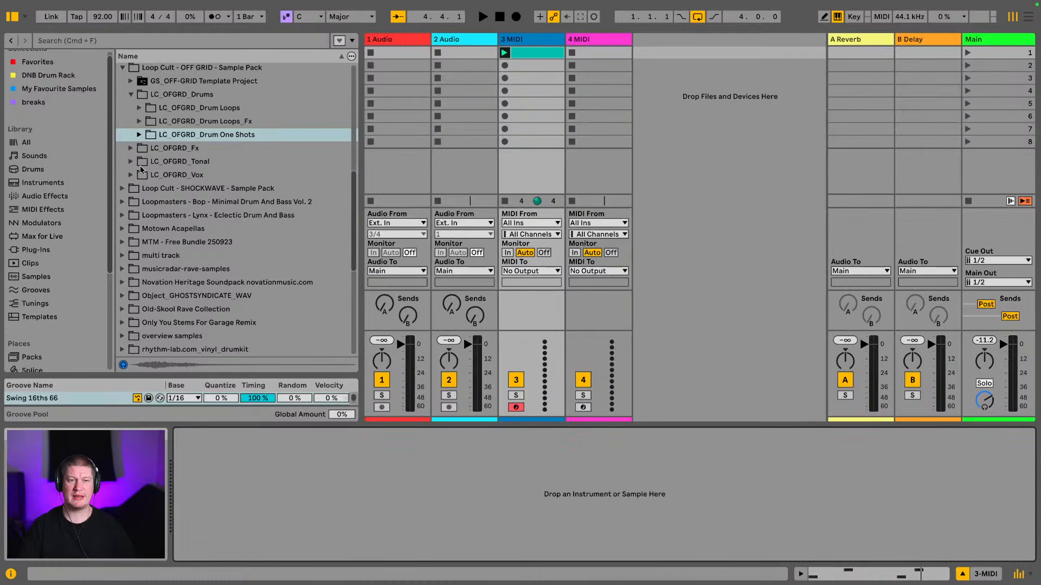
Expand Drum Rack in the Instruments library to list its kit presets.
click(41, 197)
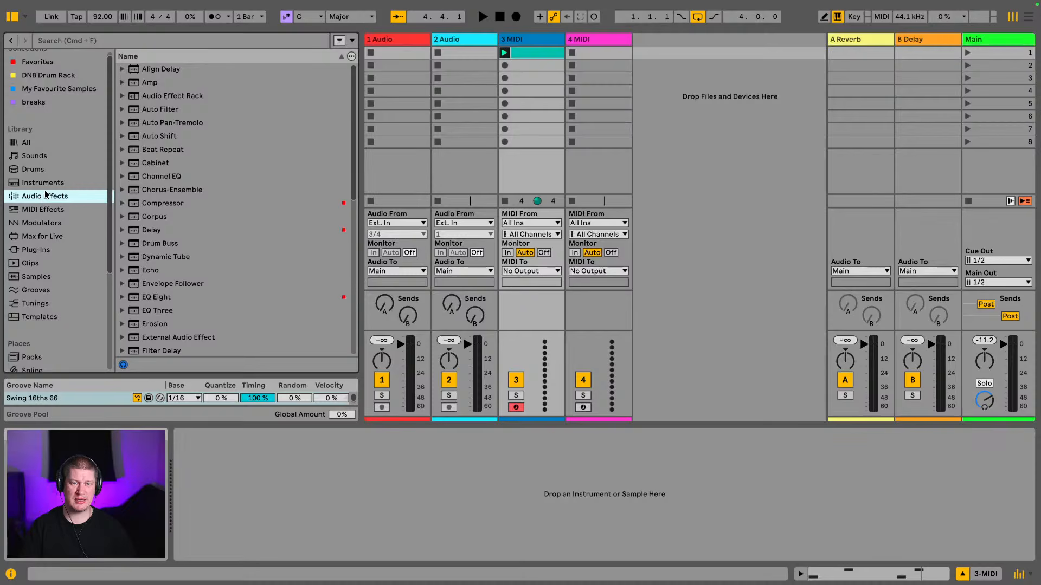
click(52, 189)
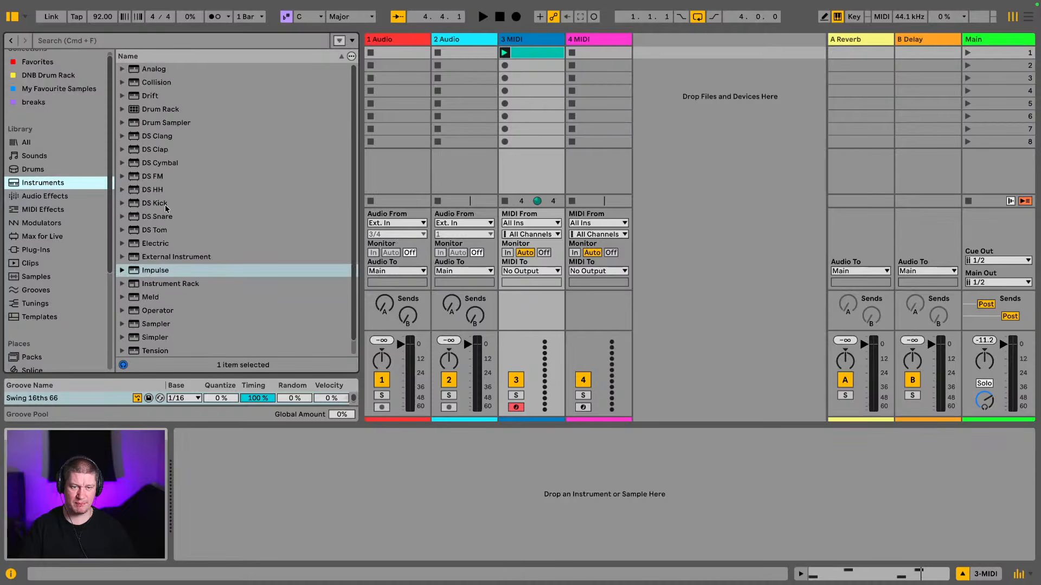
scroll(165, 209, down, 1)
mouse_move(144, 103)
mouse_down()
mouse_move(153, 120)
mouse_move(153, 103)
mouse_up()
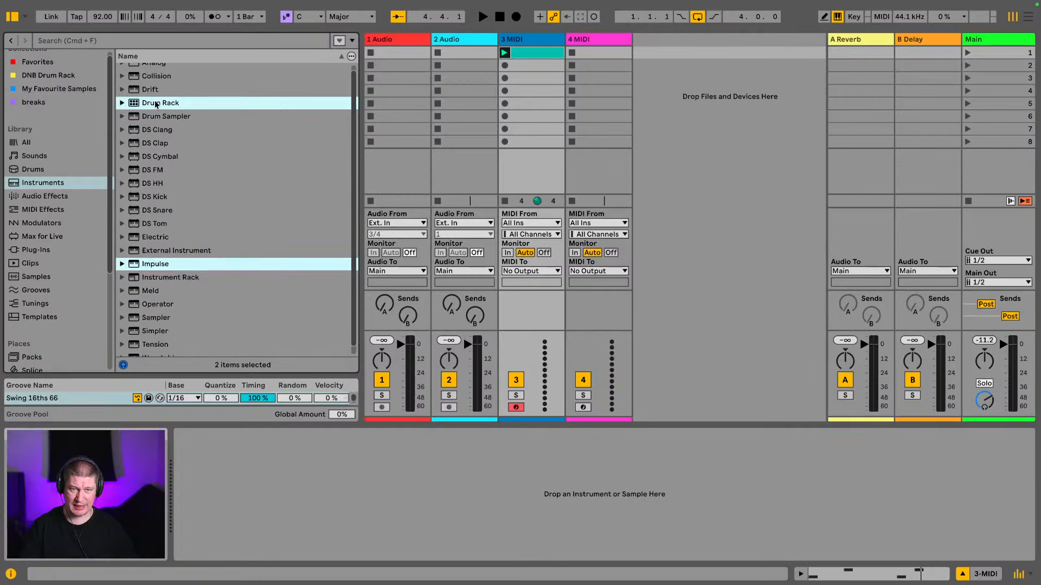
click(122, 103)
Find the Boombap Drums-1.adg preset among the Drum Rack kits and load it onto the third track.
scroll(162, 136, down, 3)
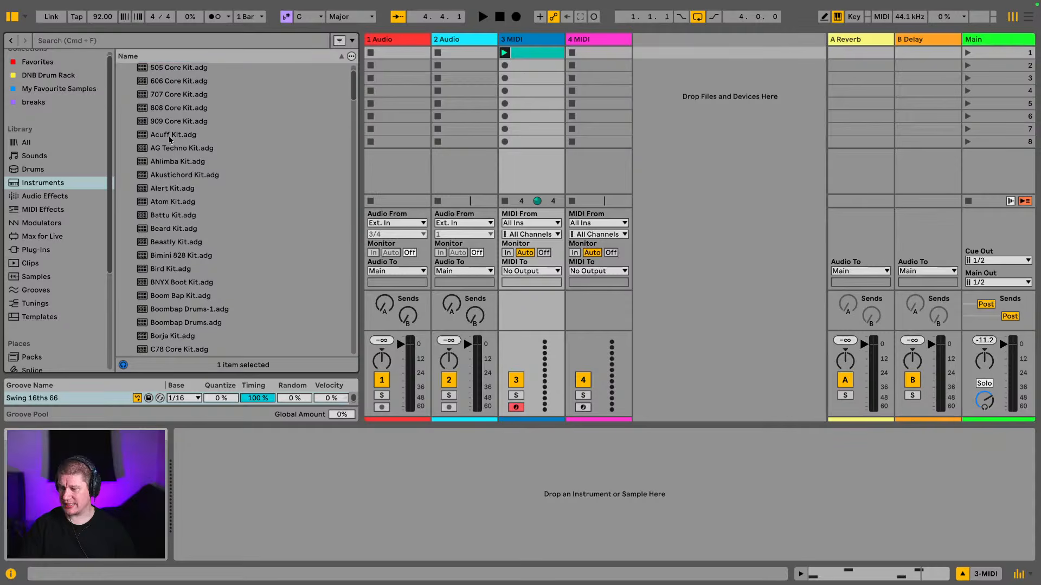
scroll(170, 140, down, 10)
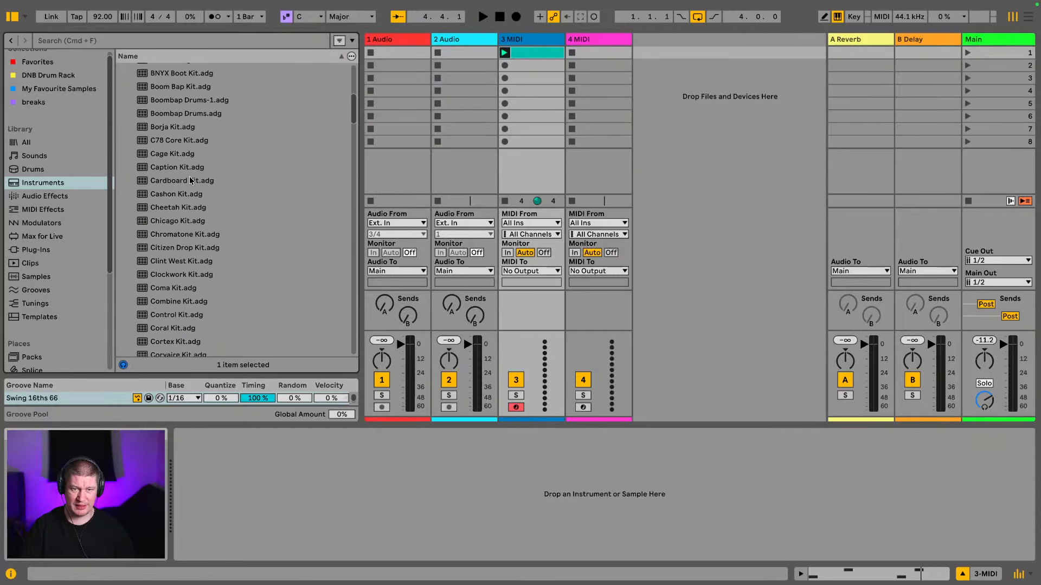
scroll(189, 180, down, 15)
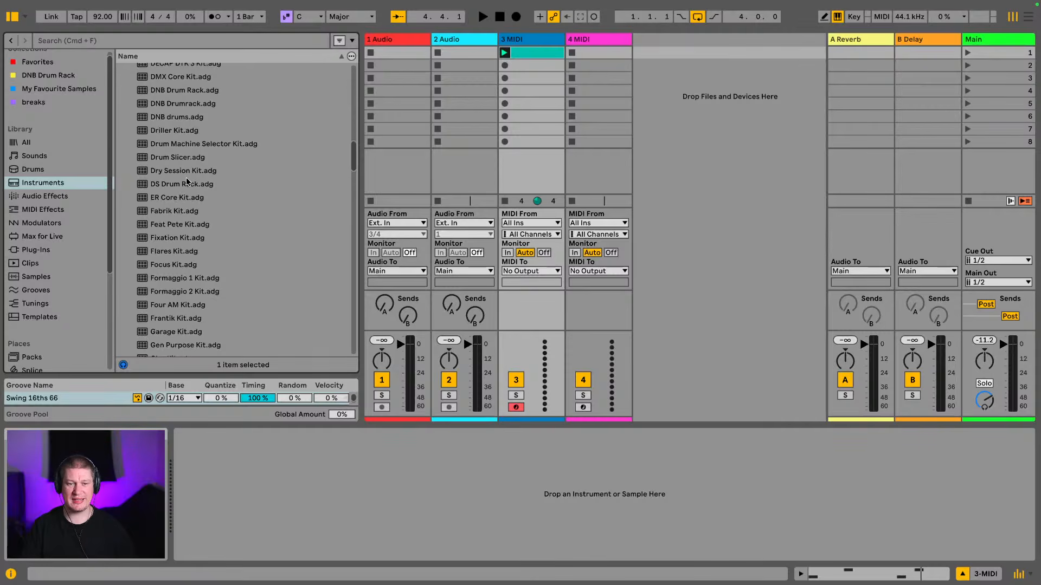
scroll(193, 187, down, 5)
scroll(198, 194, up, 10)
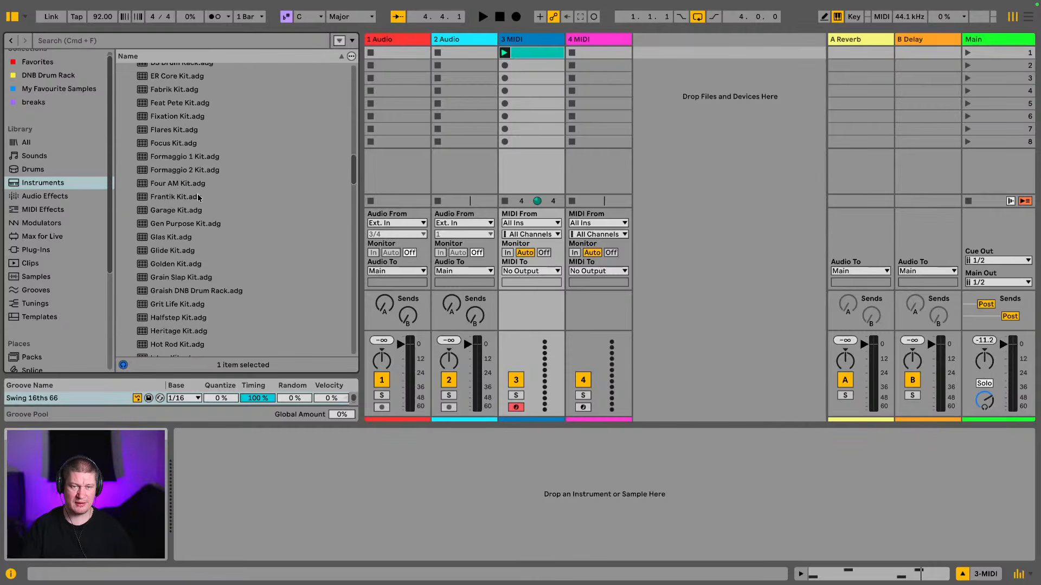
scroll(207, 174, up, 2)
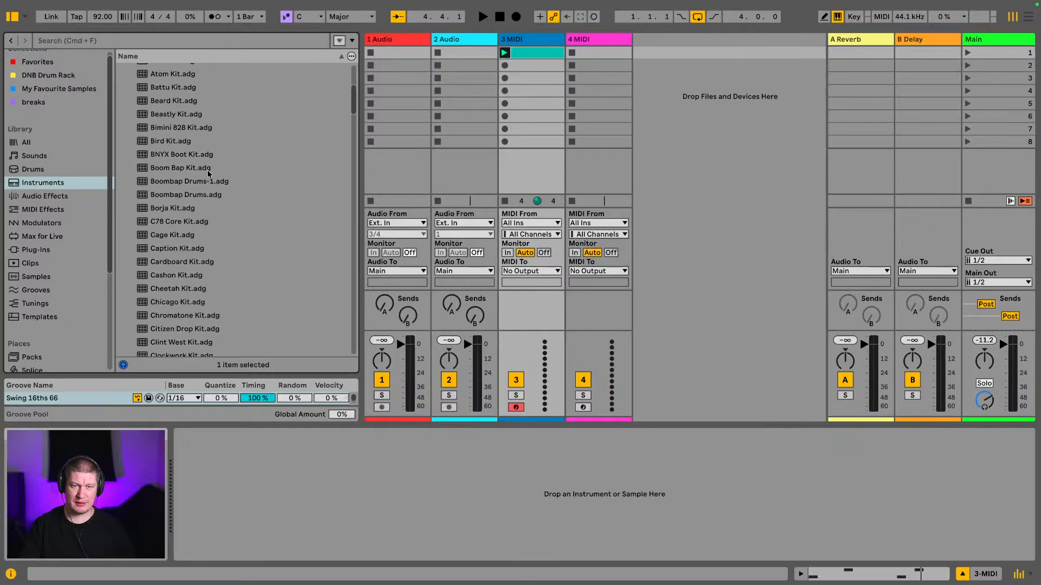
click(211, 182)
drag(211, 182, 240, 477)
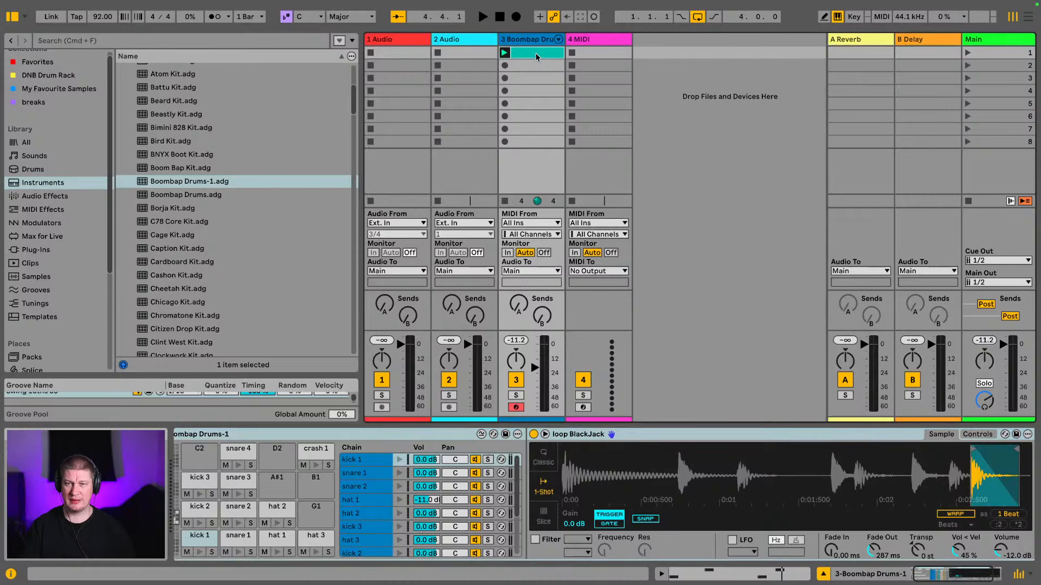
Delete the Boombap Drums-1 track's first-slot clip and the loop BlackJack device inside its drum rack.
key(Delete)
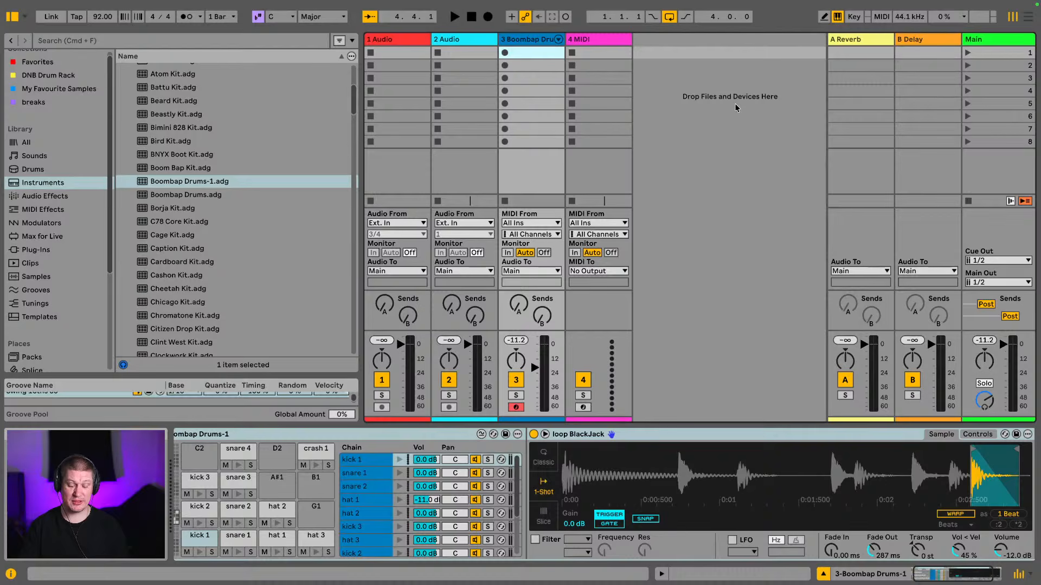
key(Delete)
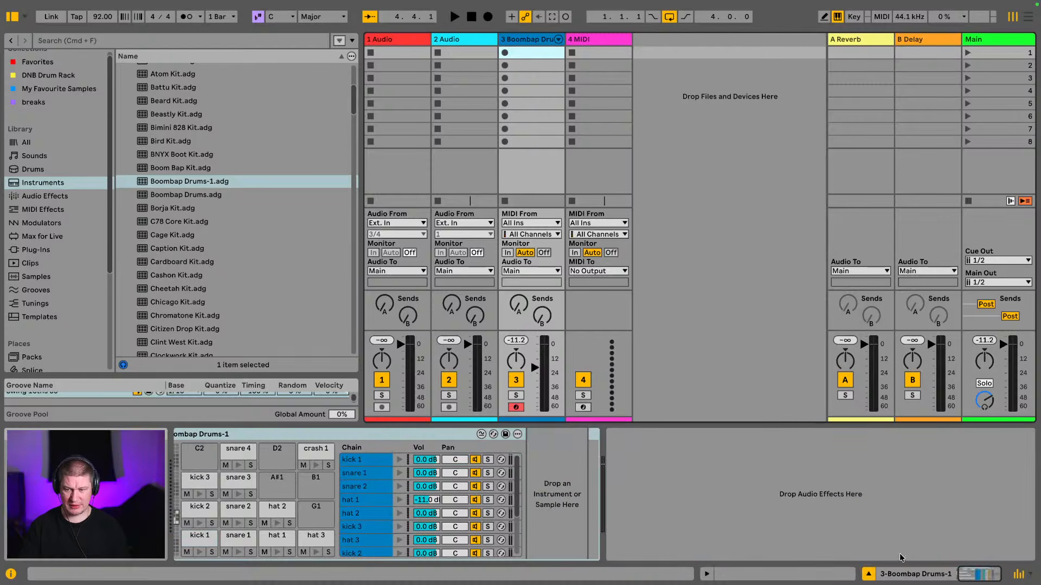
click(968, 577)
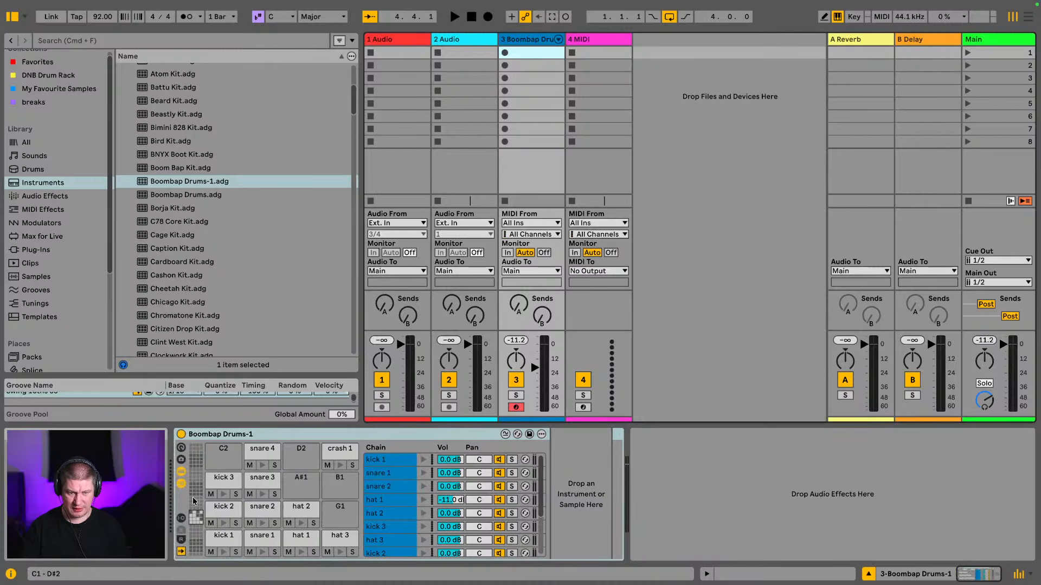
Shift the computer keyboard to the C1 to D2 octave, select the kick 1 pad and reset the Boombap Drums-1 track volume to 0 dB.
key(z)
key(k)
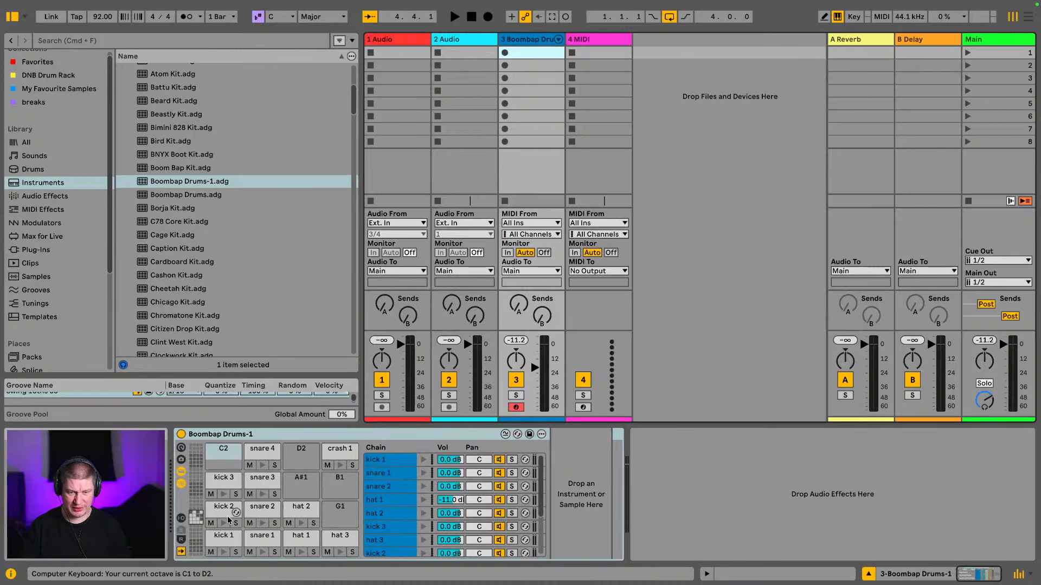
click(208, 537)
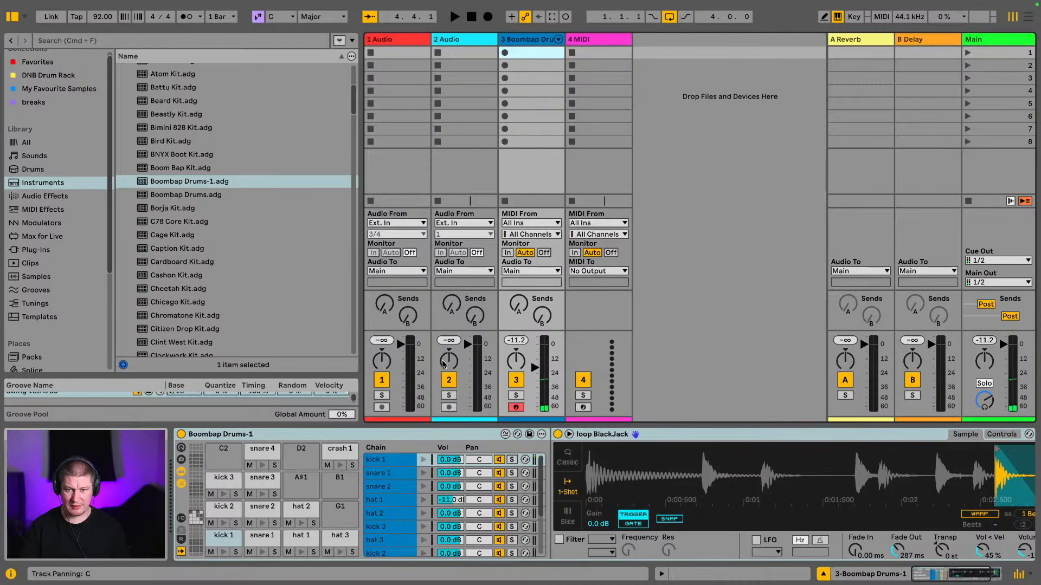
double_click(534, 367)
Audition the Boombap Drums-1 kit by playing a kick 1 and snare 1 pattern from the computer keyboard.
key(a)
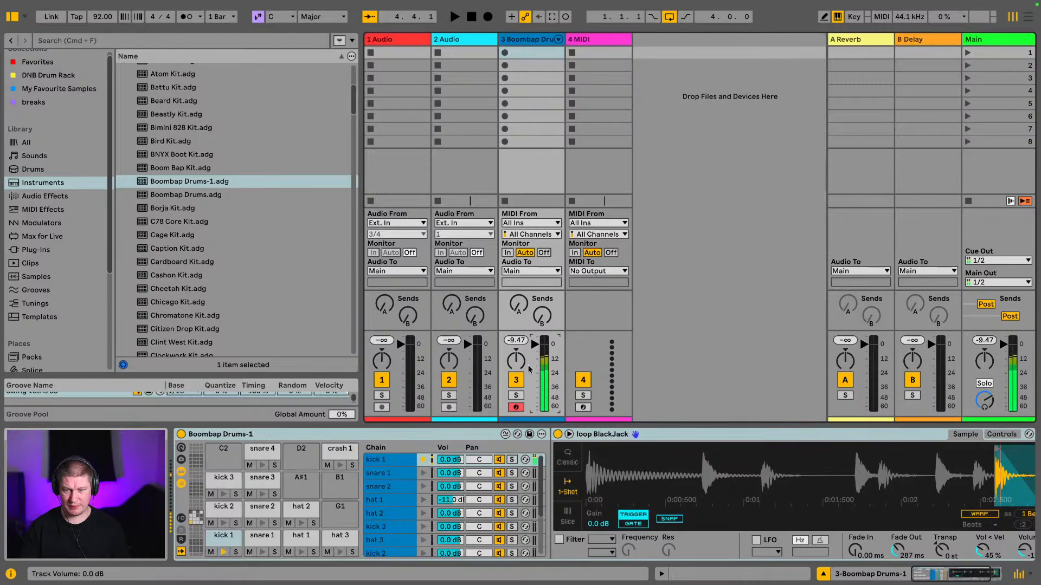
key(a)
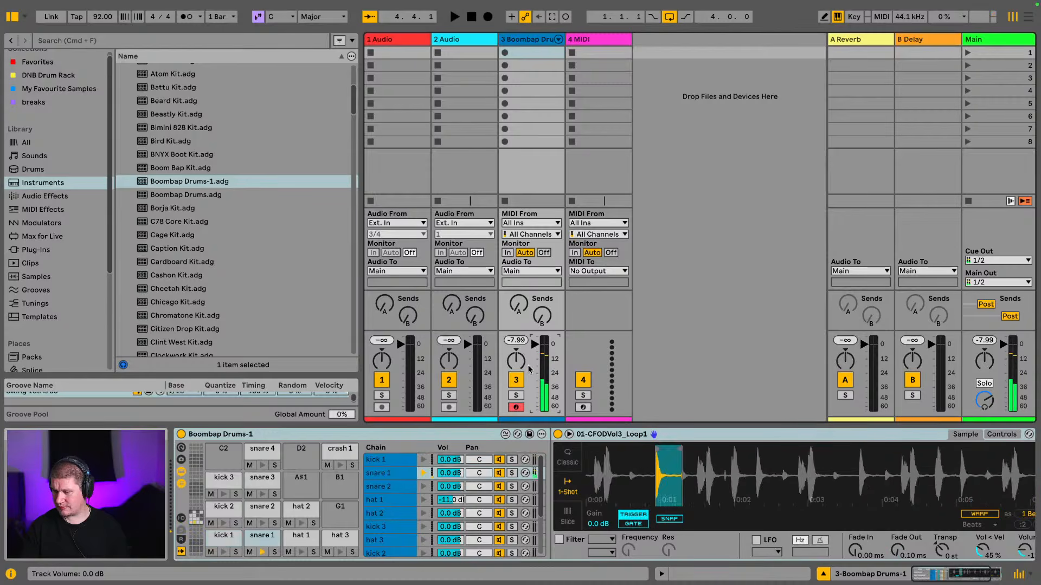
key(w)
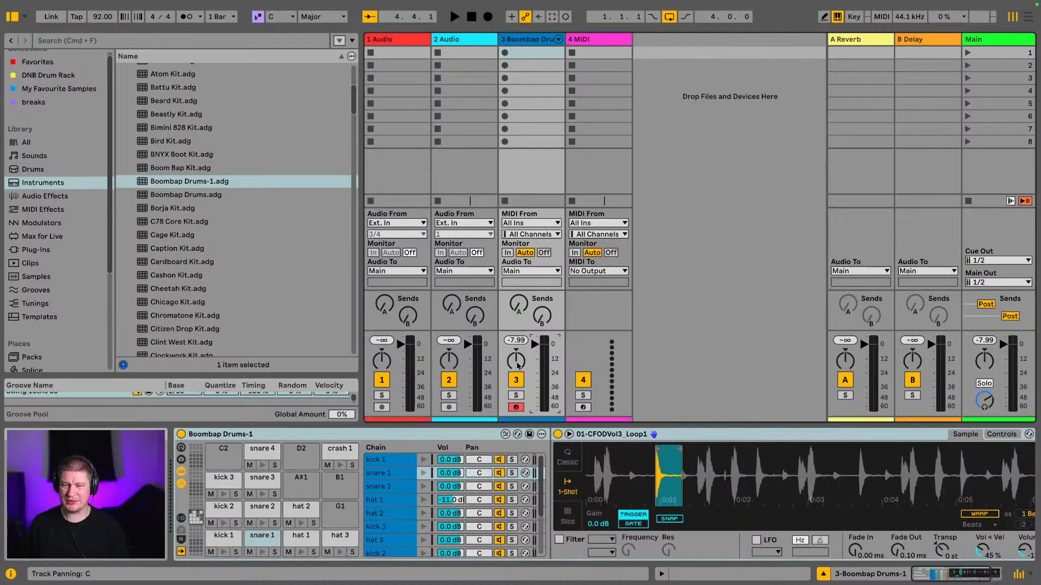
key(w)
key(a)
key(a)
key(w)
key(w)
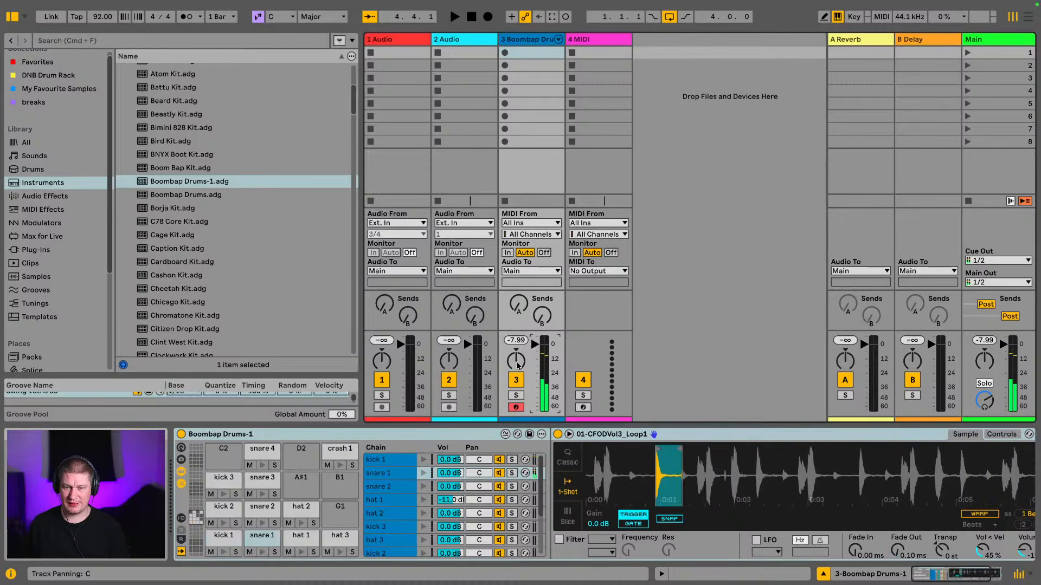
key(a)
key(w)
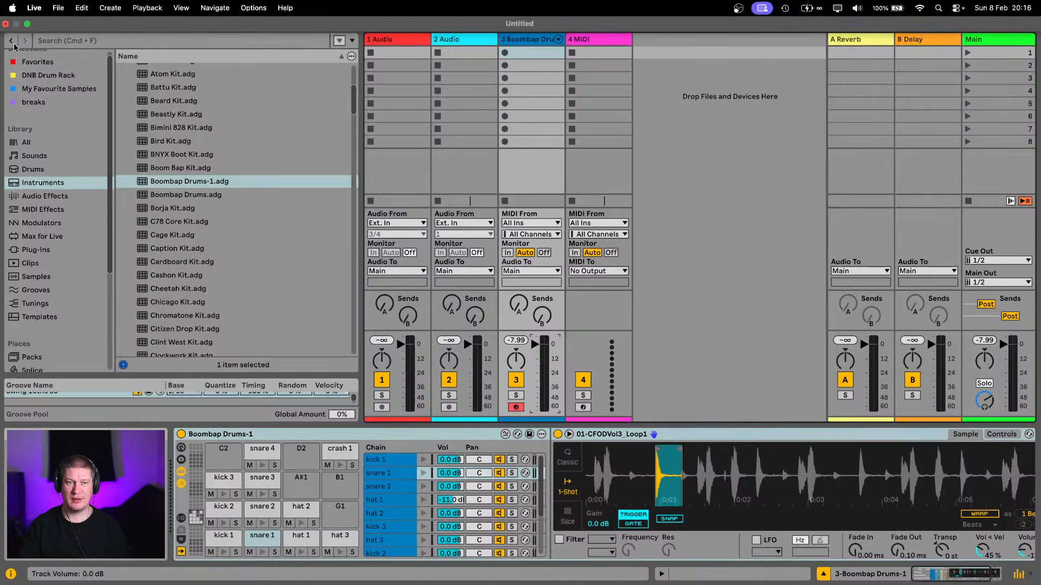
Hide the browser, and disarm and re-arm the Boombap Drums-1 track for recording.
click(6, 17)
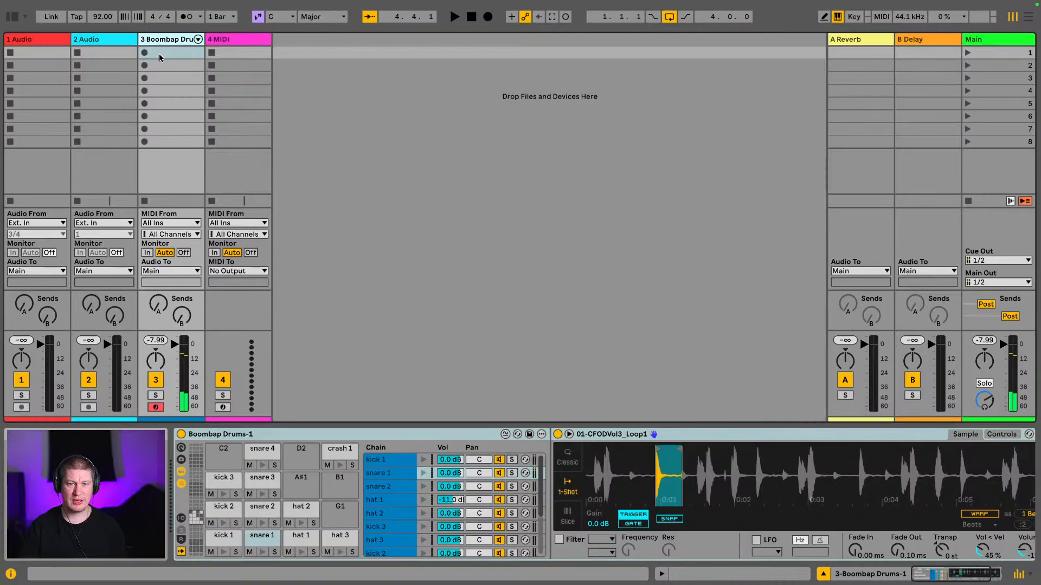
click(86, 52)
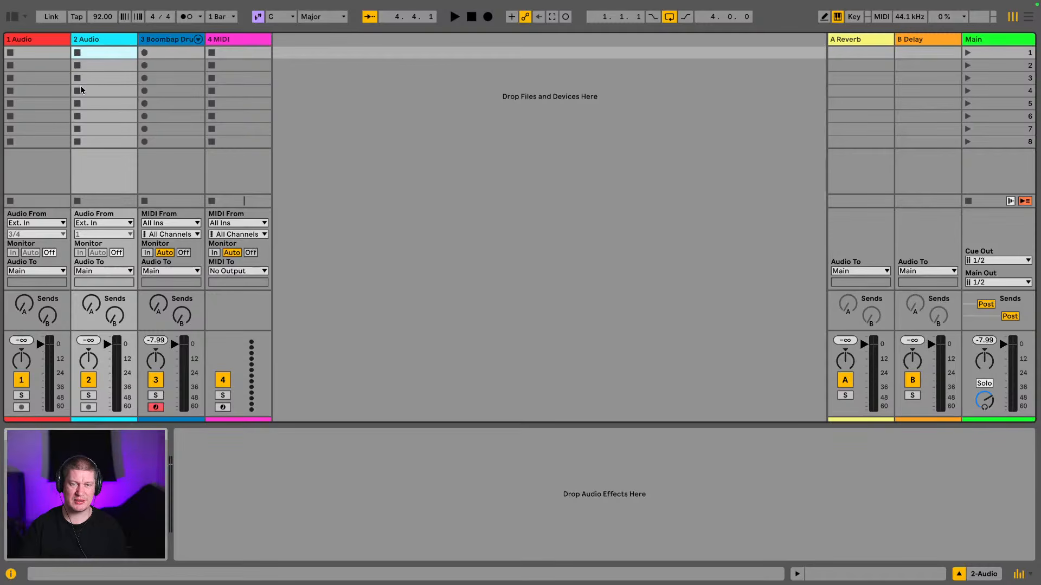
click(103, 91)
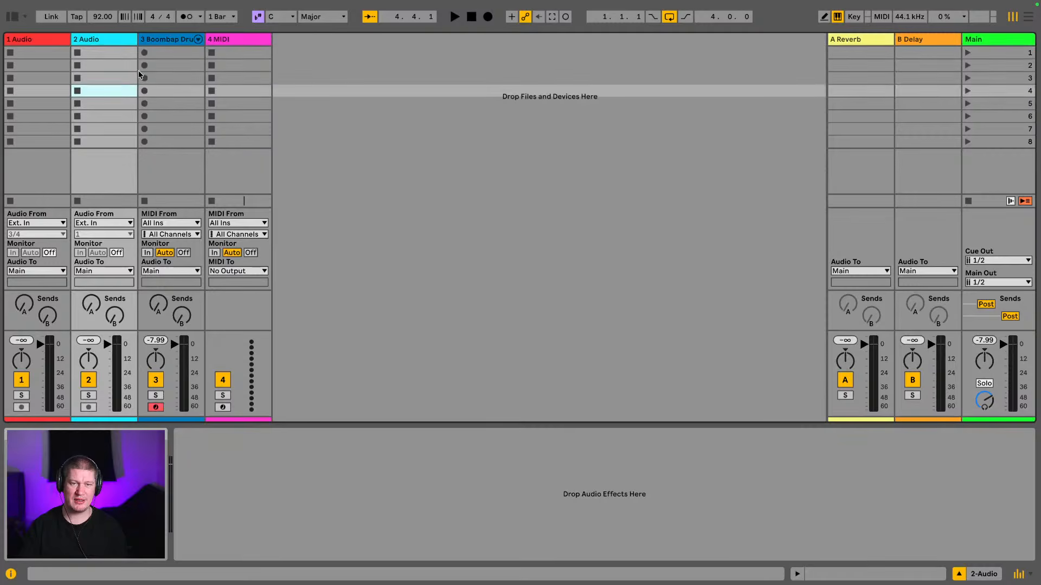
click(155, 408)
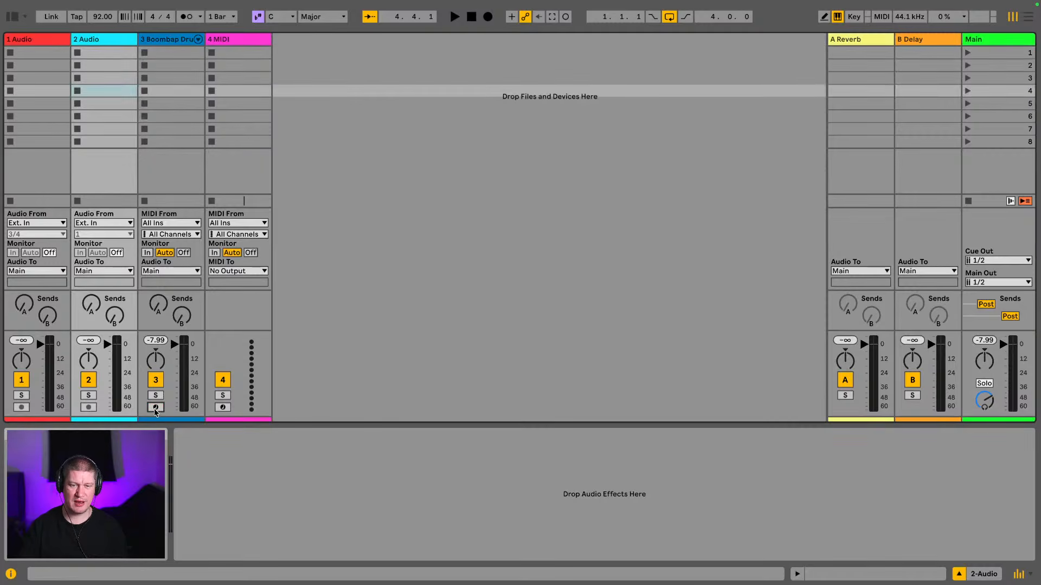
click(155, 408)
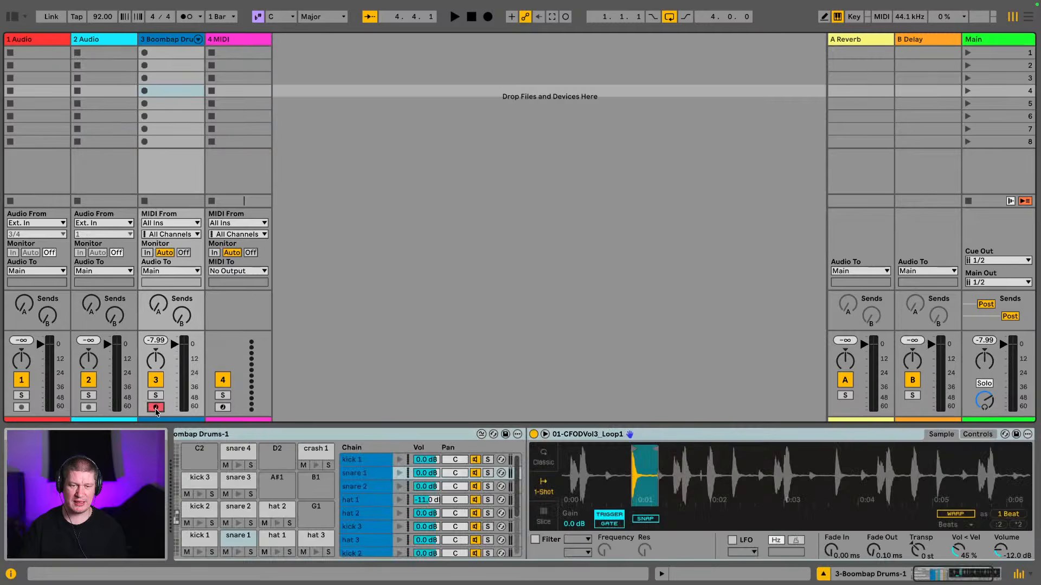
Try recording into the Boombap Drums-1 track's first slot, stop the track, and check the metronome's Count-In options.
click(151, 54)
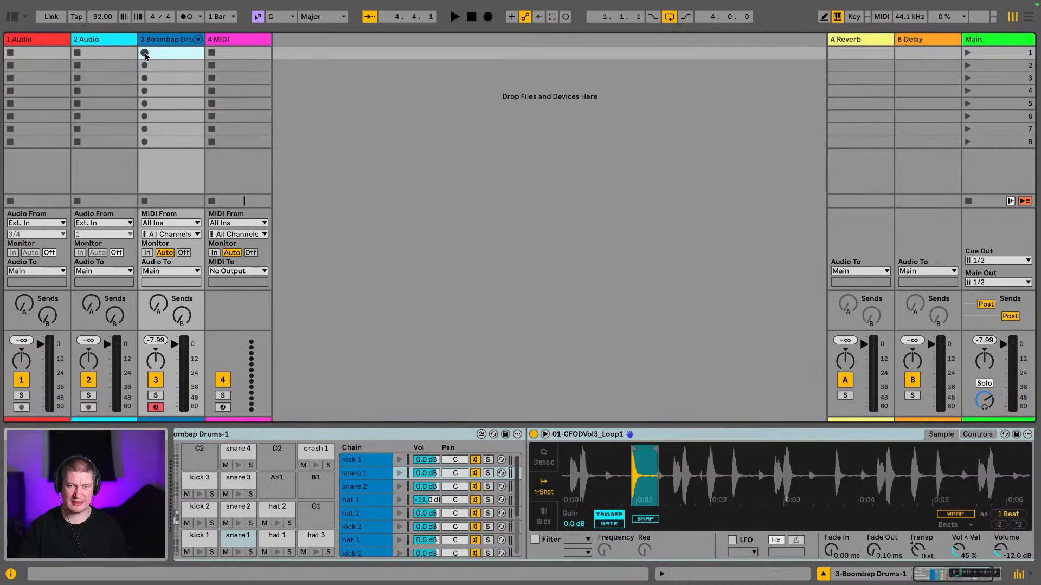
click(145, 53)
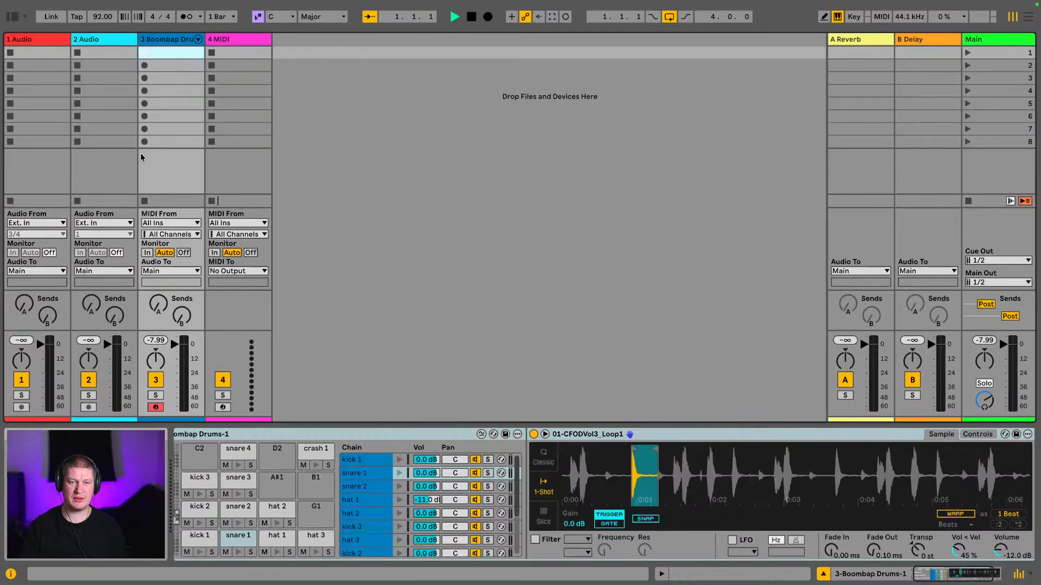
click(145, 202)
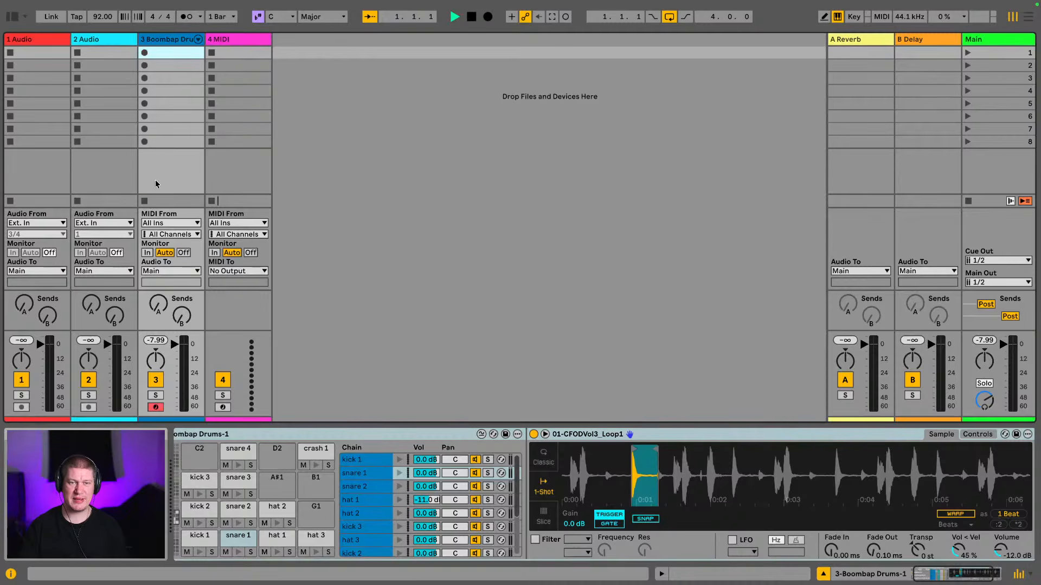
click(200, 19)
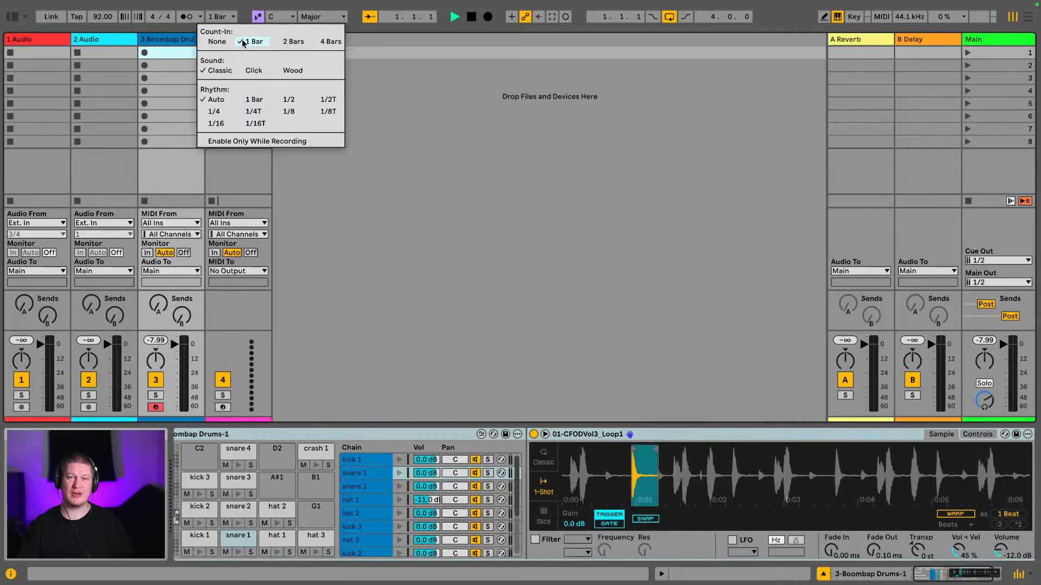
click(443, 94)
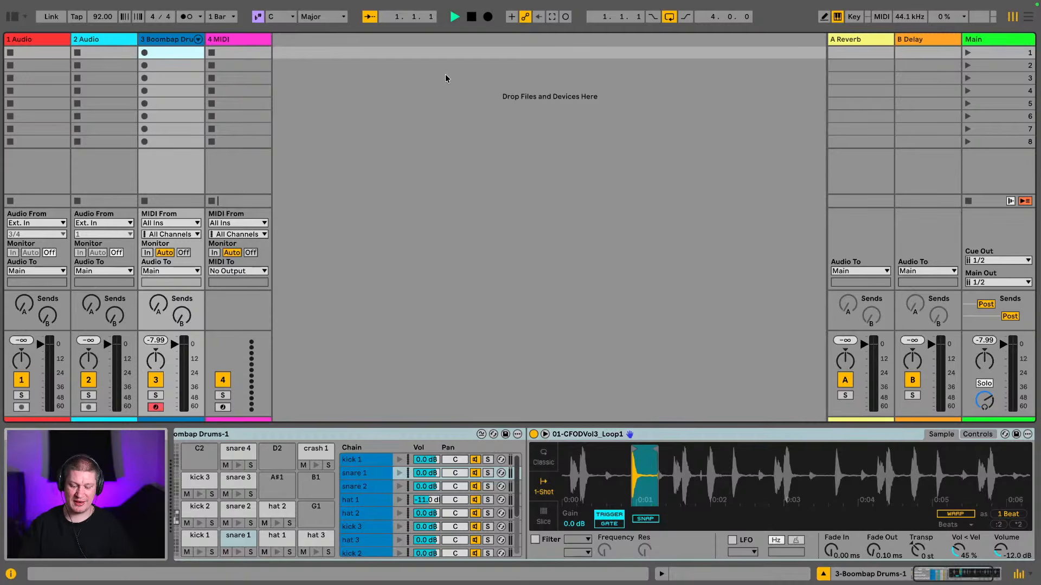
Record trial drum takes into the first slot of the Boombap Drums-1 track, deleting each one.
click(144, 53)
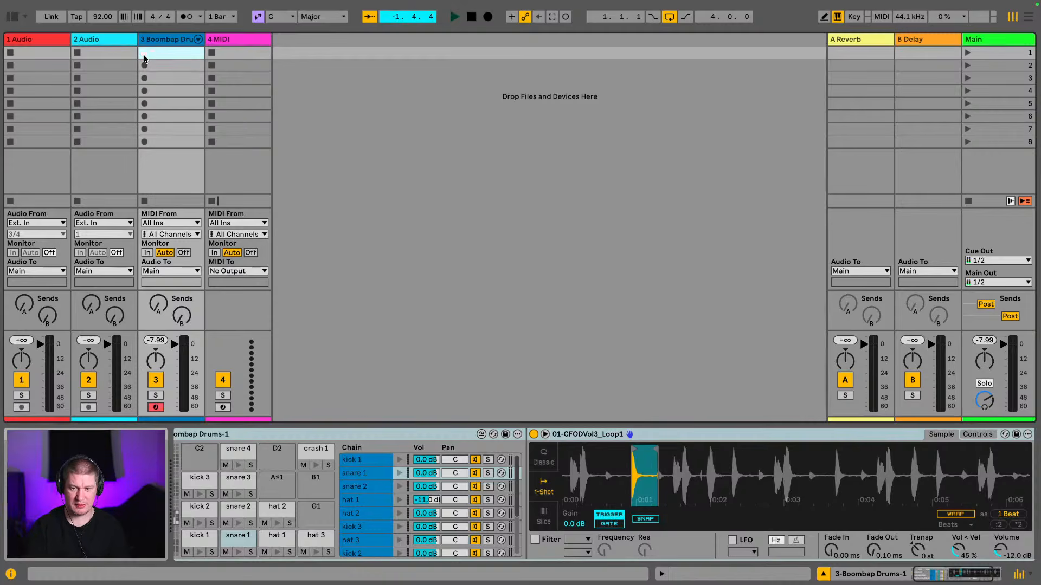
click(144, 53)
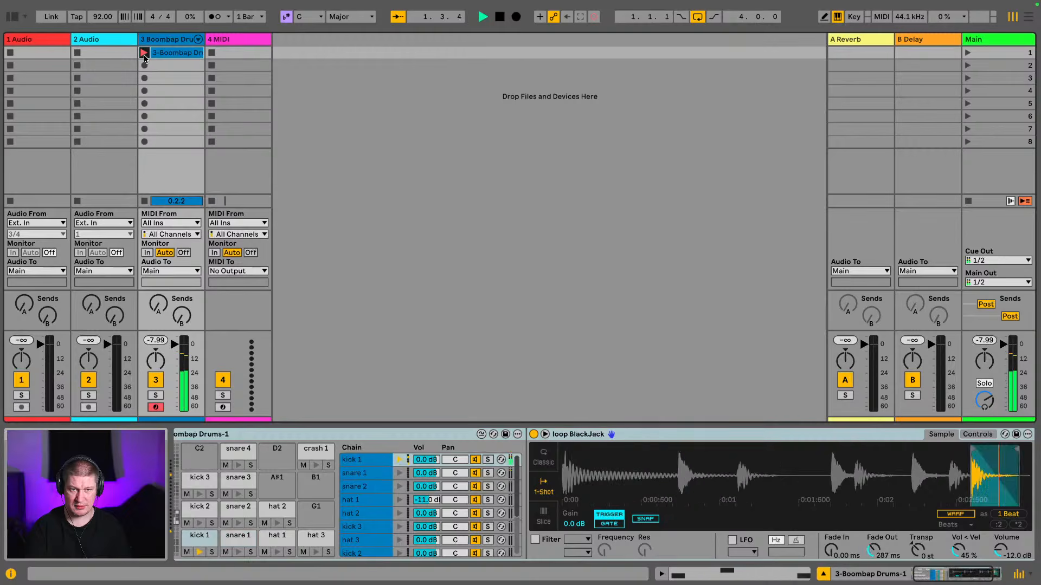
key(Delete)
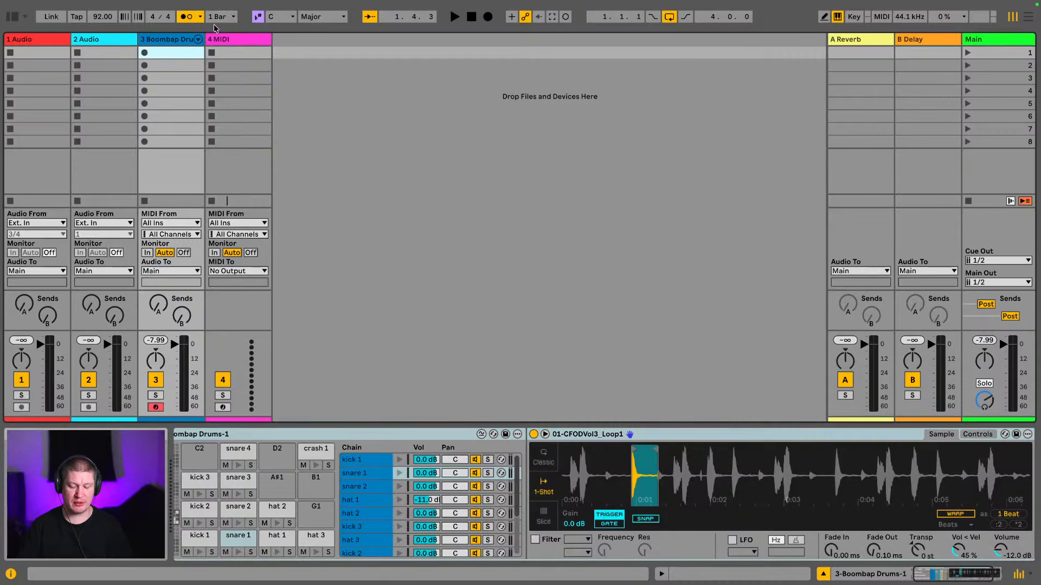
click(144, 52)
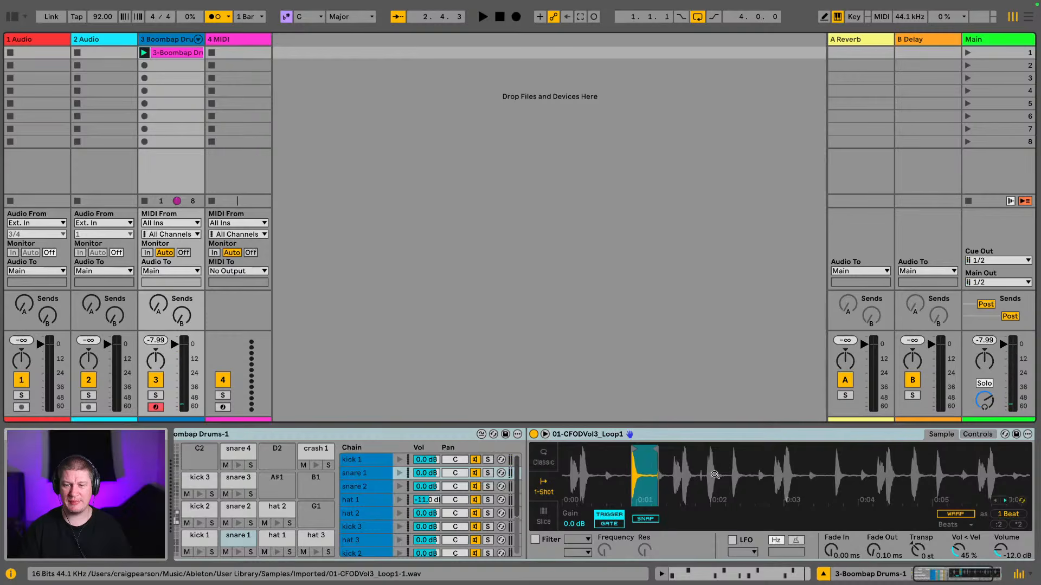
key(Delete)
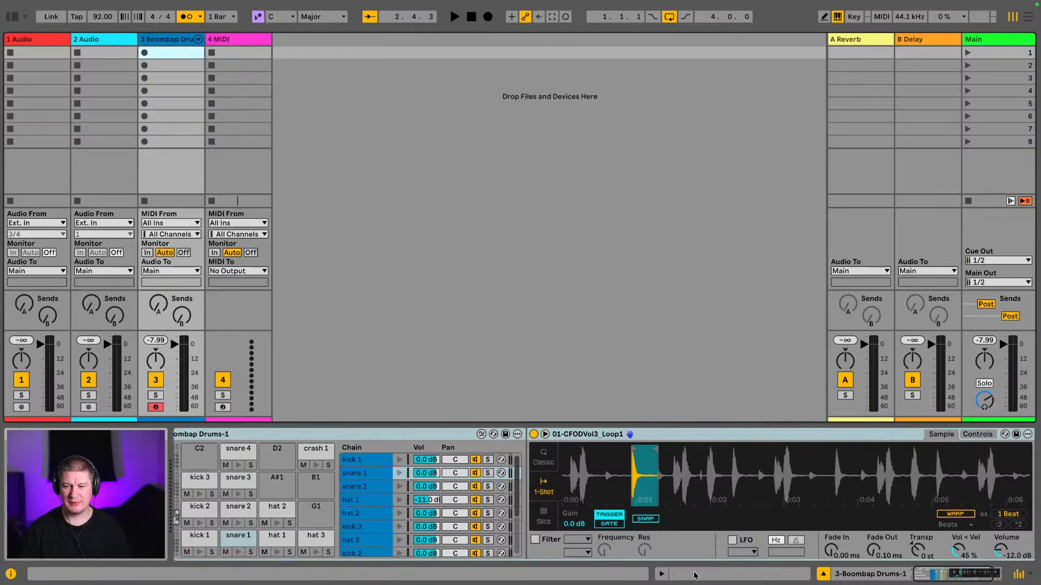
Show the clip view at a reduced height and record a two-bar kick and snare pattern into the Boombap Drums-1 track's first slot.
click(696, 572)
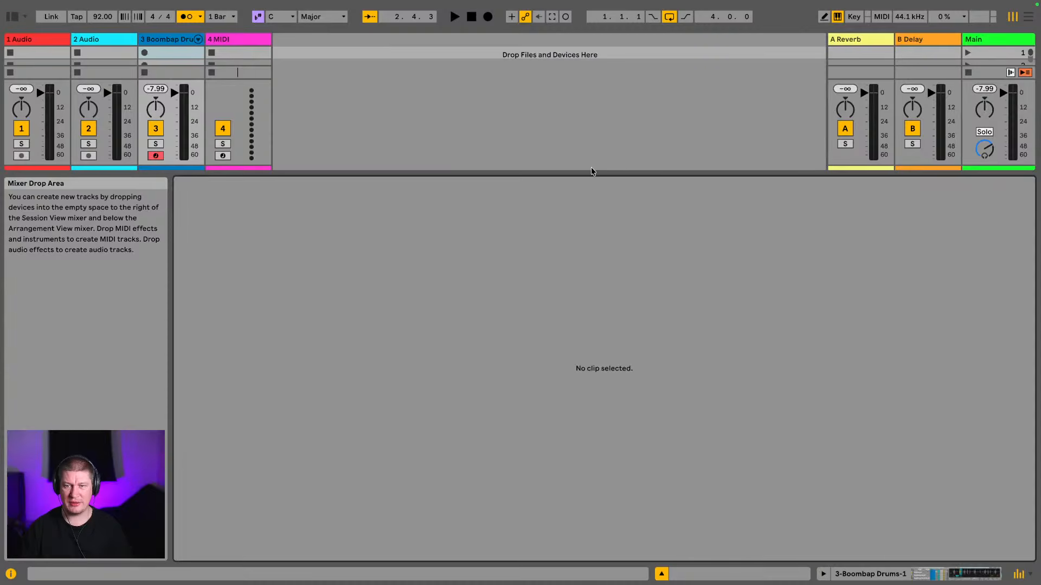
drag(592, 171, 588, 399)
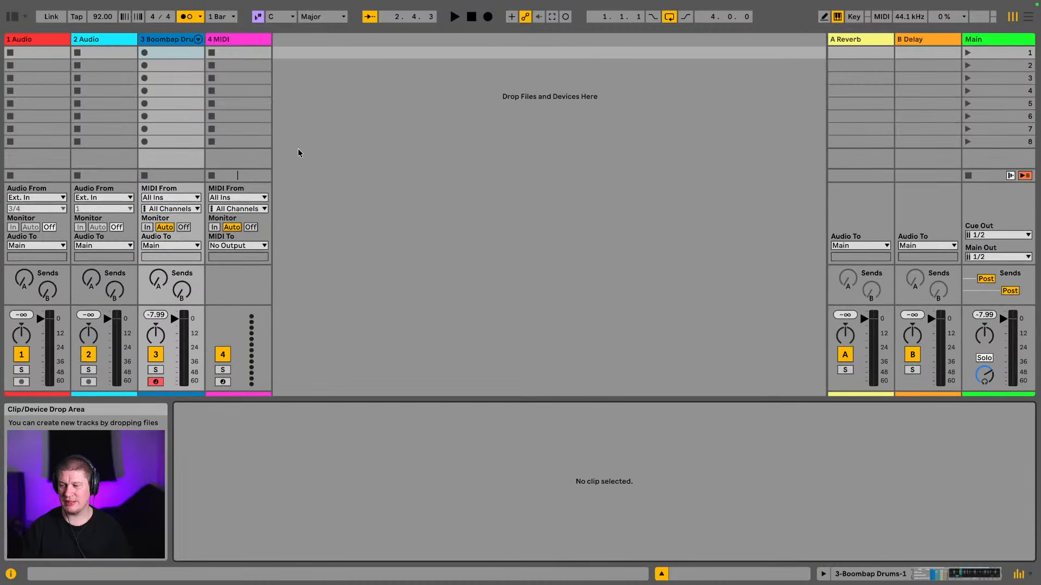
click(145, 54)
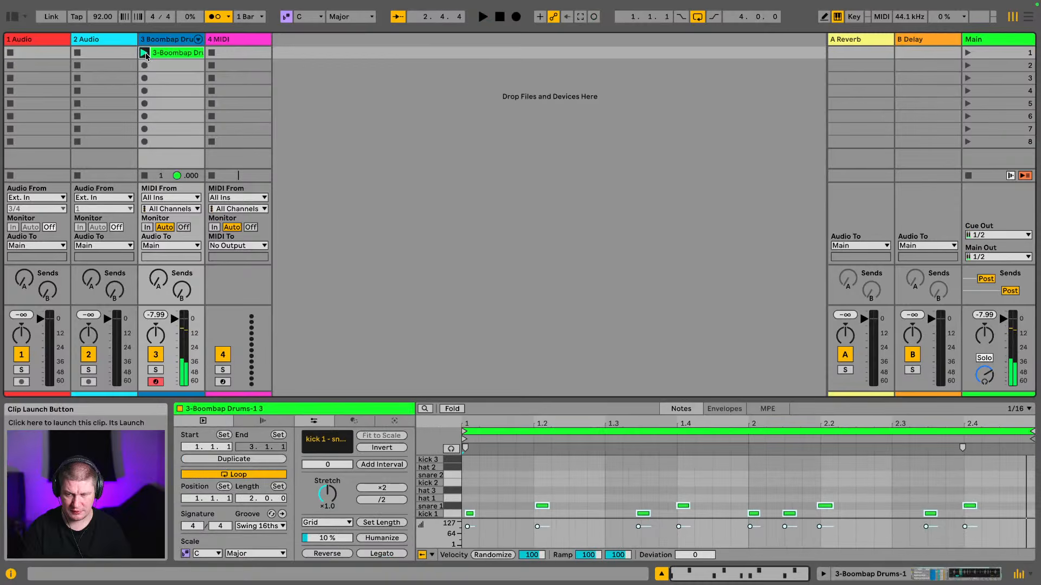
click(144, 53)
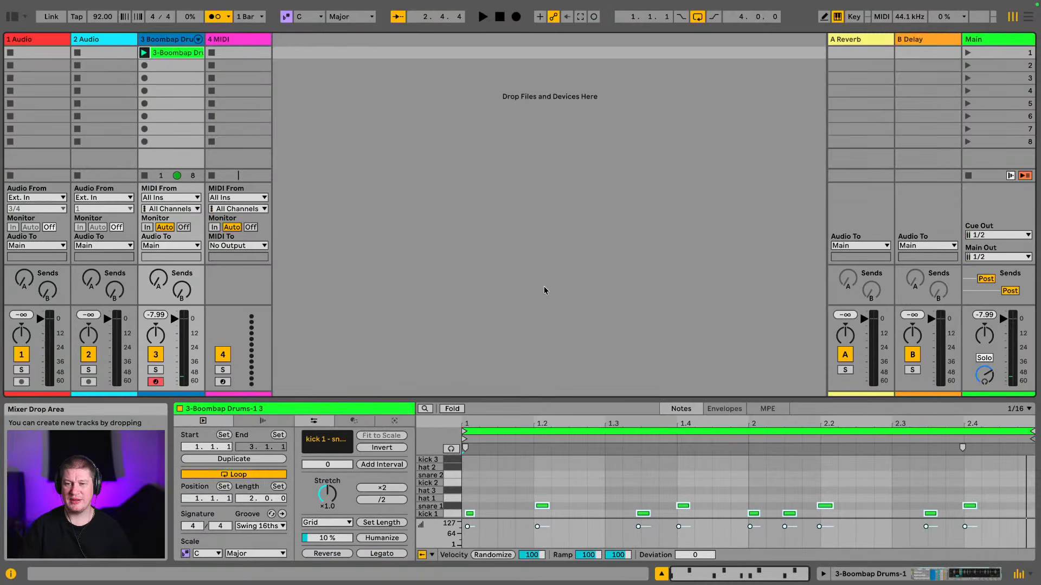
Enlarge the recorded drum clip's note editor until the notes are readable, and play the clip back.
drag(506, 400, 534, 350)
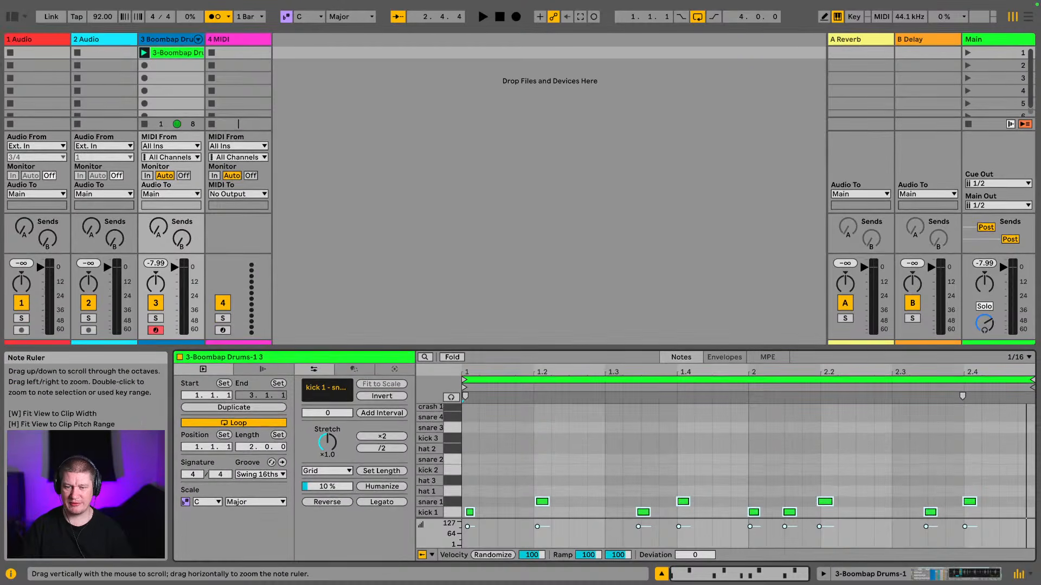
drag(434, 510, 455, 509)
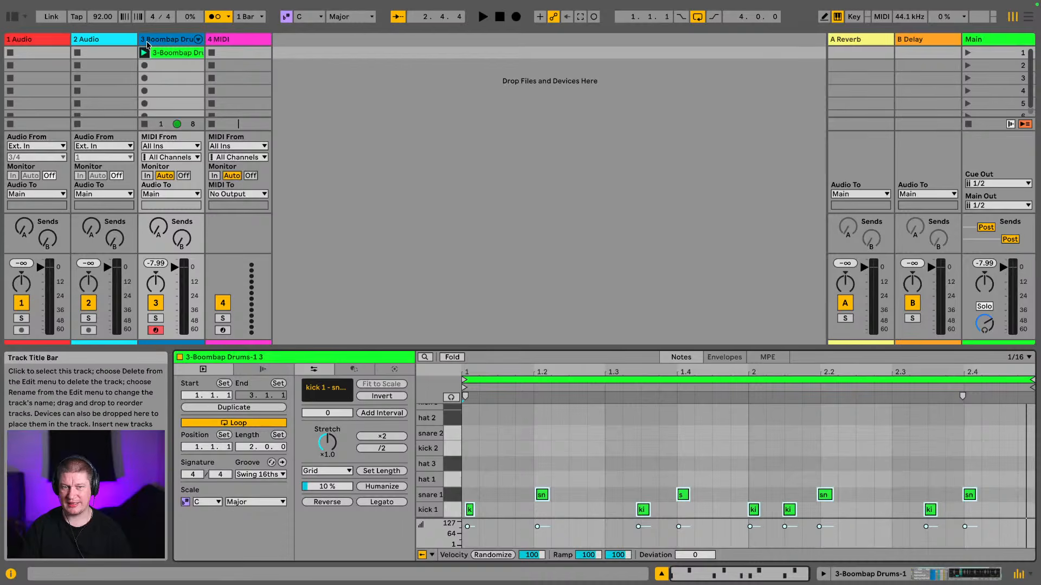
key(space)
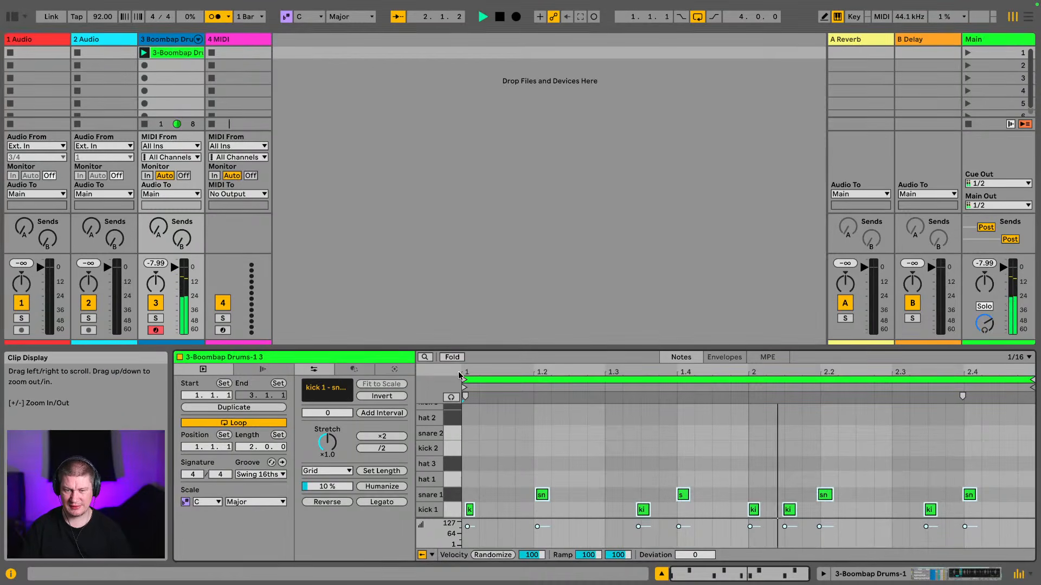
drag(548, 348, 549, 162)
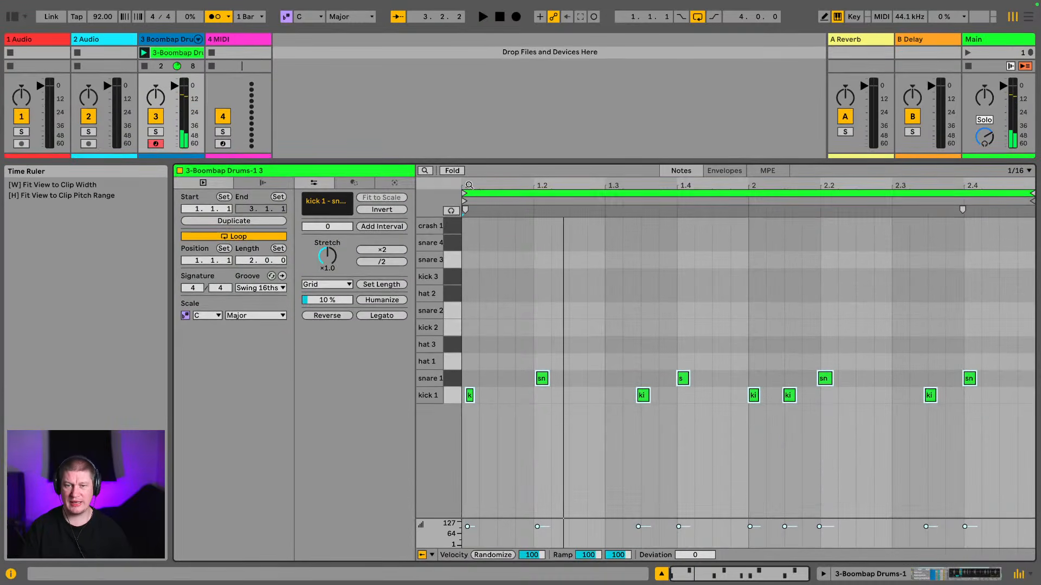
Move the clip's first kick 1 note slightly earlier, closer to the start of bar 1.
drag(470, 185, 470, 261)
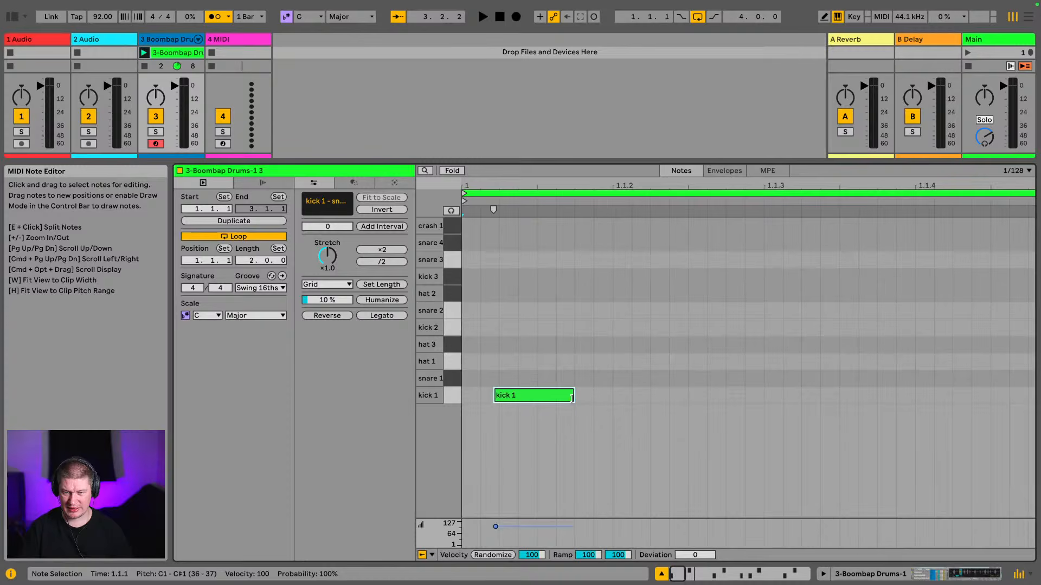
key(super+a)
drag(610, 376, 517, 401)
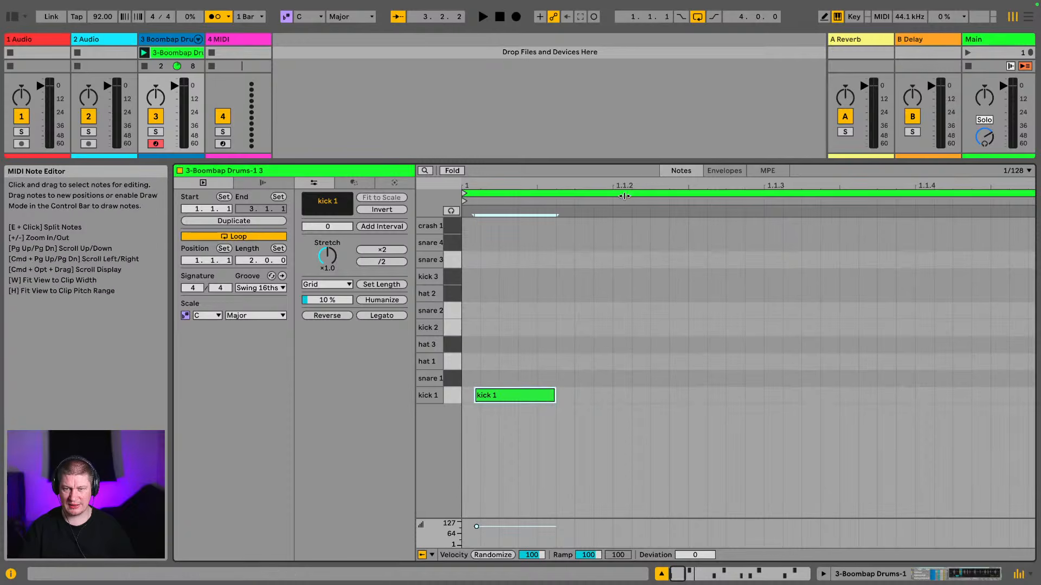
key(w)
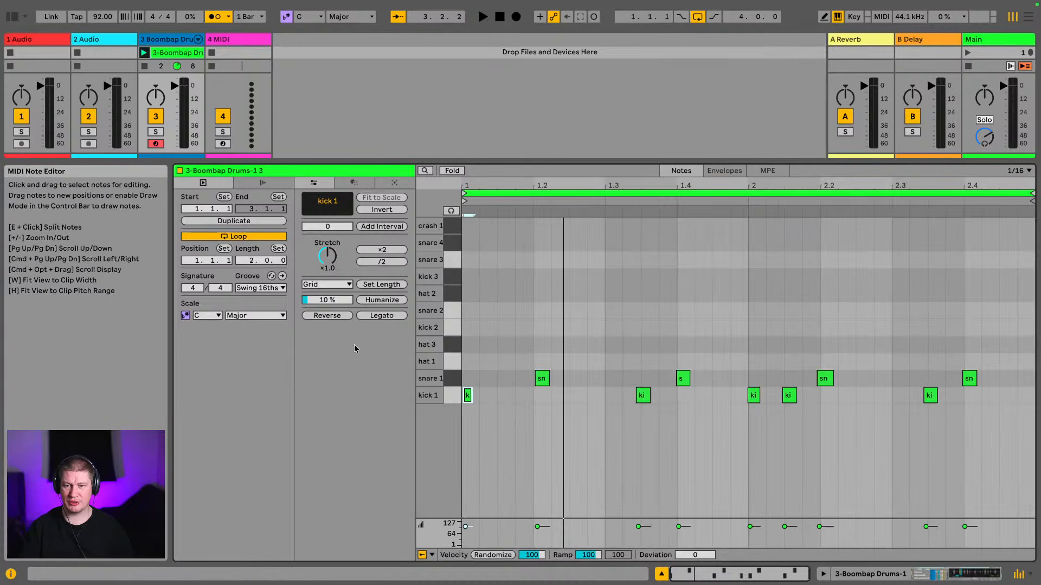
Quantize the starts and ends of all notes in the drum clip to the grid at 100%, and play it back.
key(super+a)
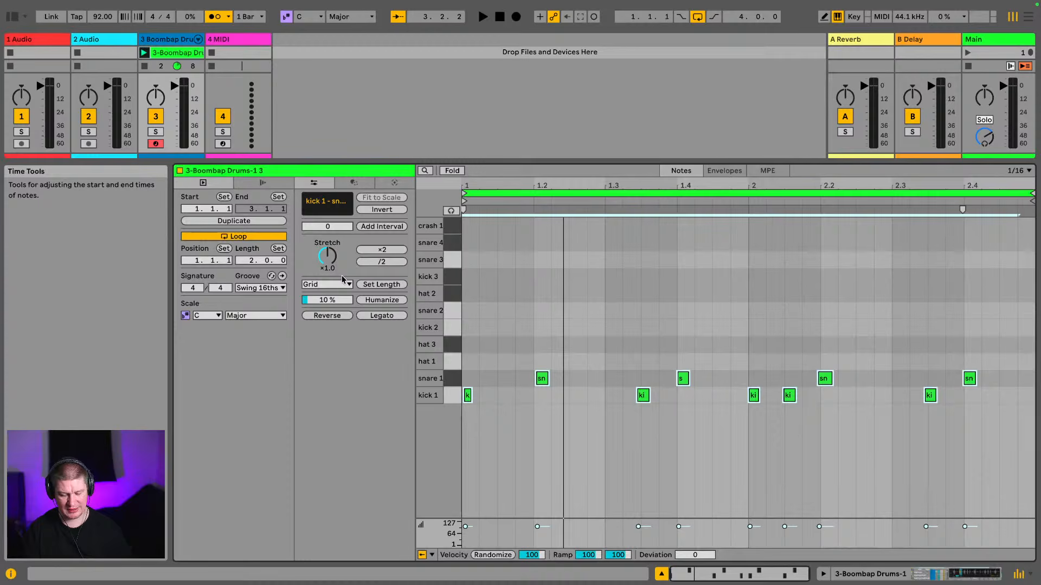
key(super+shift+u)
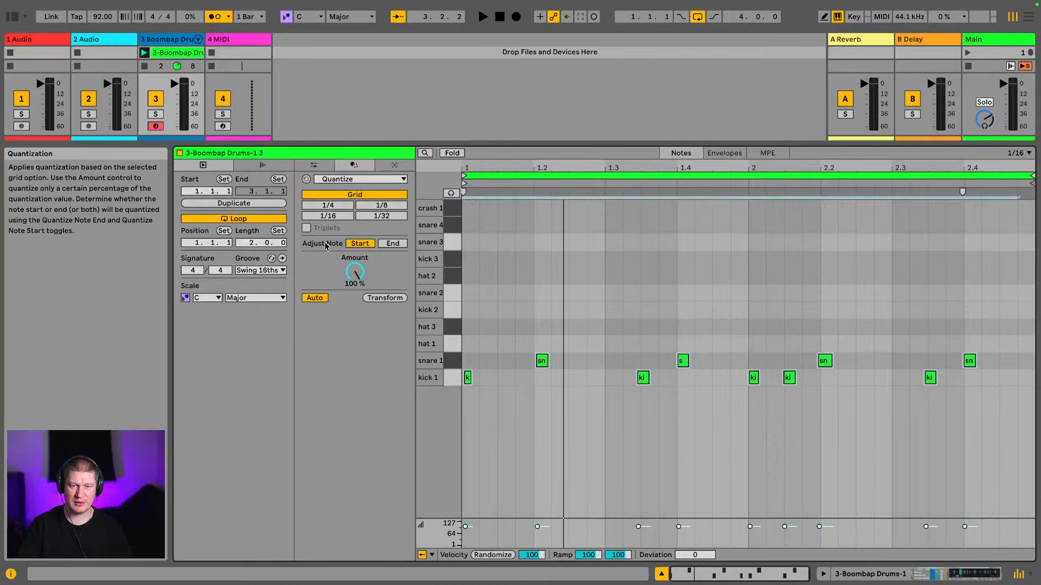
click(358, 244)
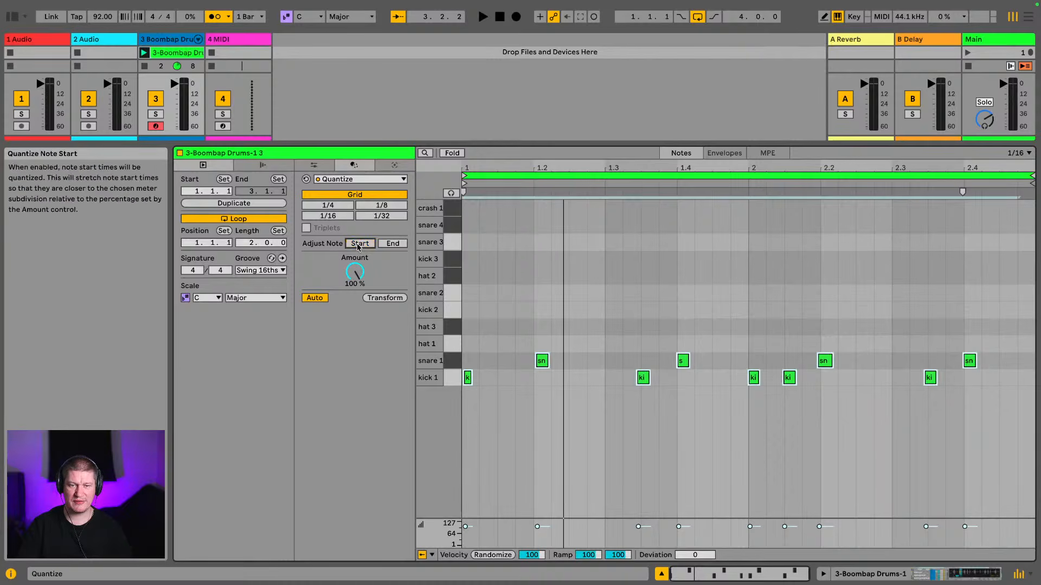
click(358, 245)
click(391, 245)
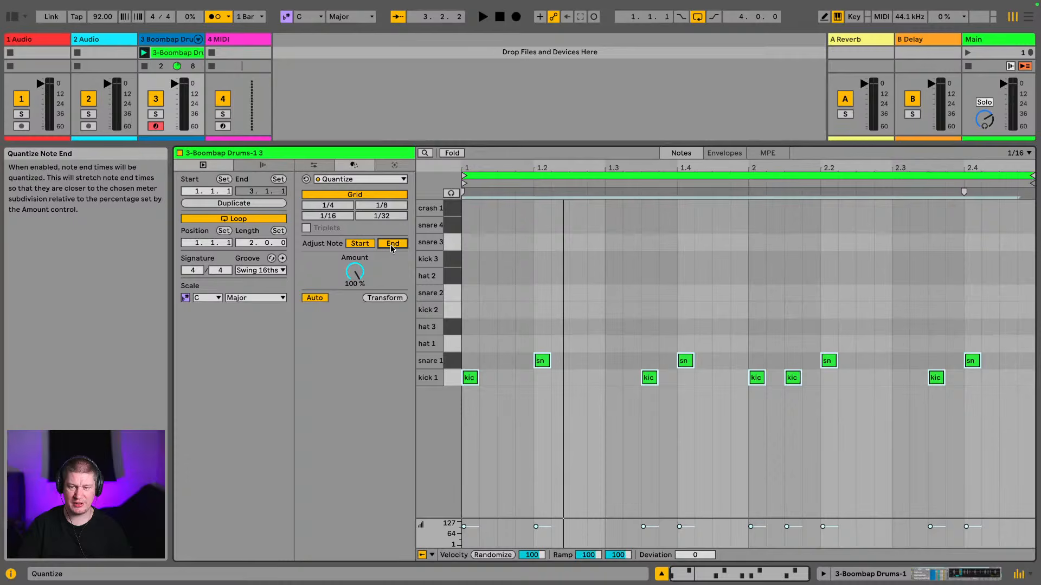
key(space)
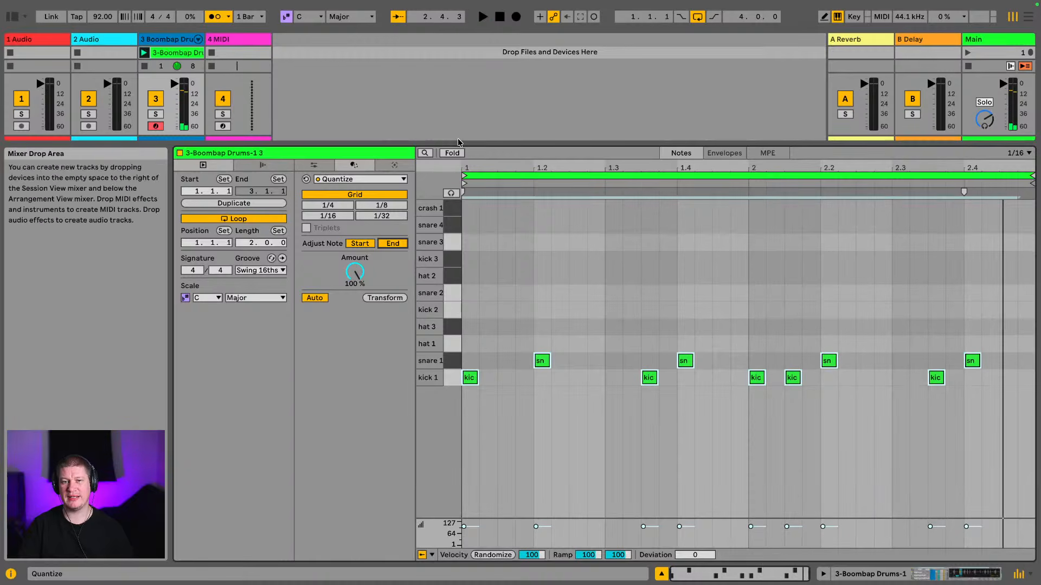
Collapse the clip view and overdub a hi-hat pattern with hat 2 and hat 1 into the drum clip.
drag(458, 142, 486, 511)
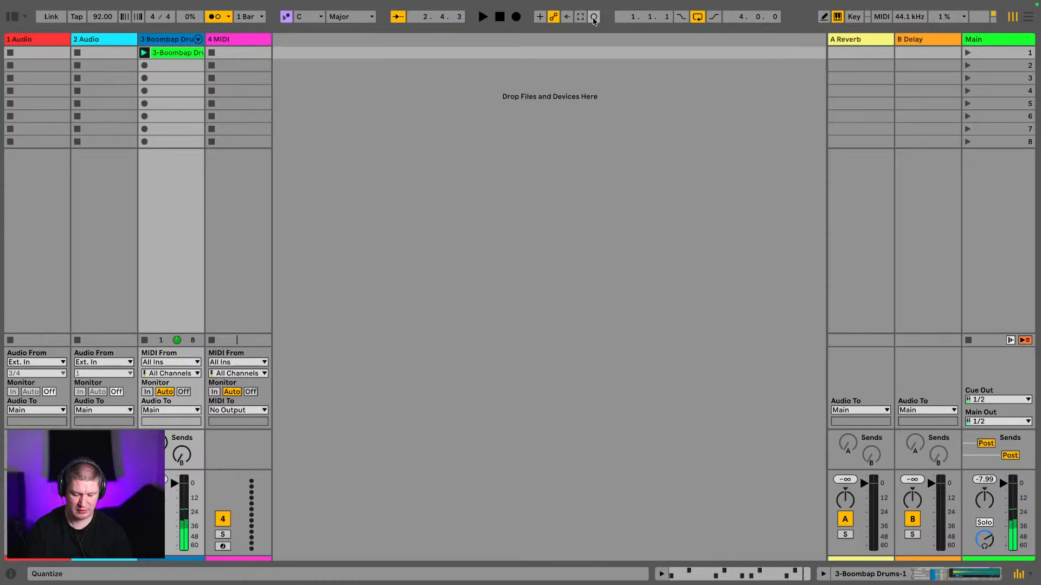
click(593, 17)
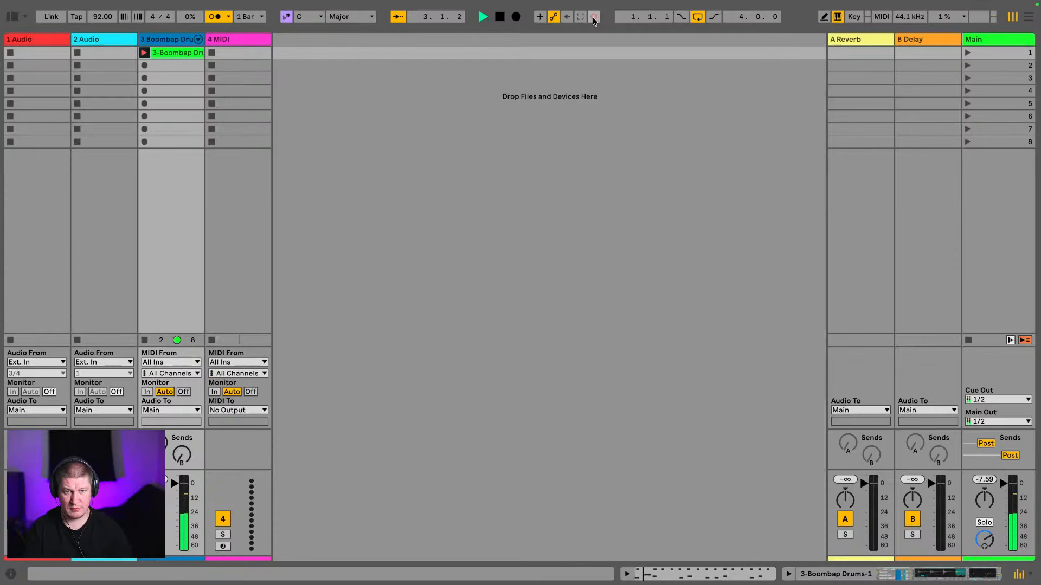
click(593, 17)
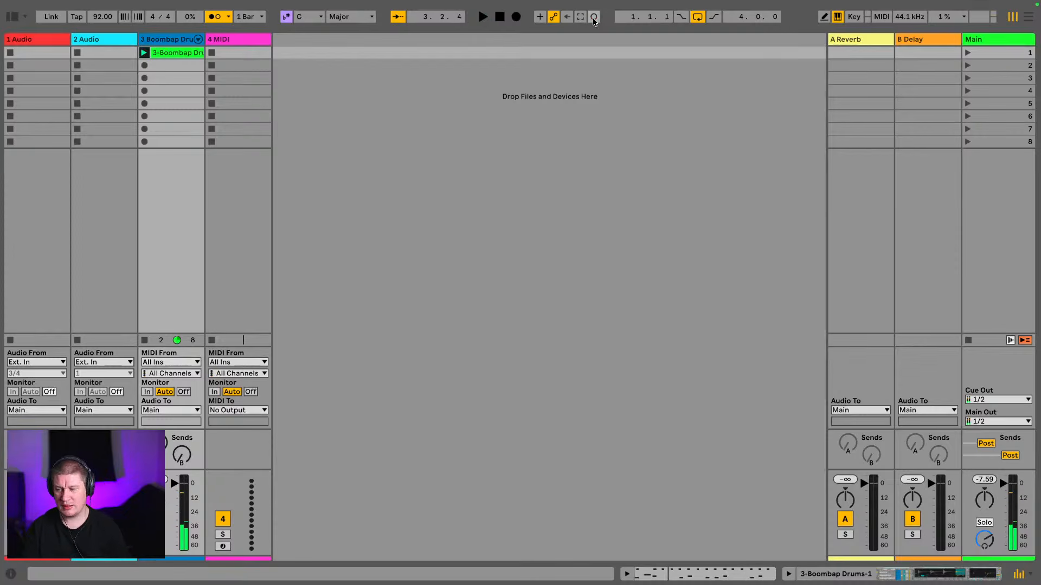
Quantize the starts and ends of the recorded hat notes to the grid in an enlarged note editor, and play the clip.
double_click(195, 53)
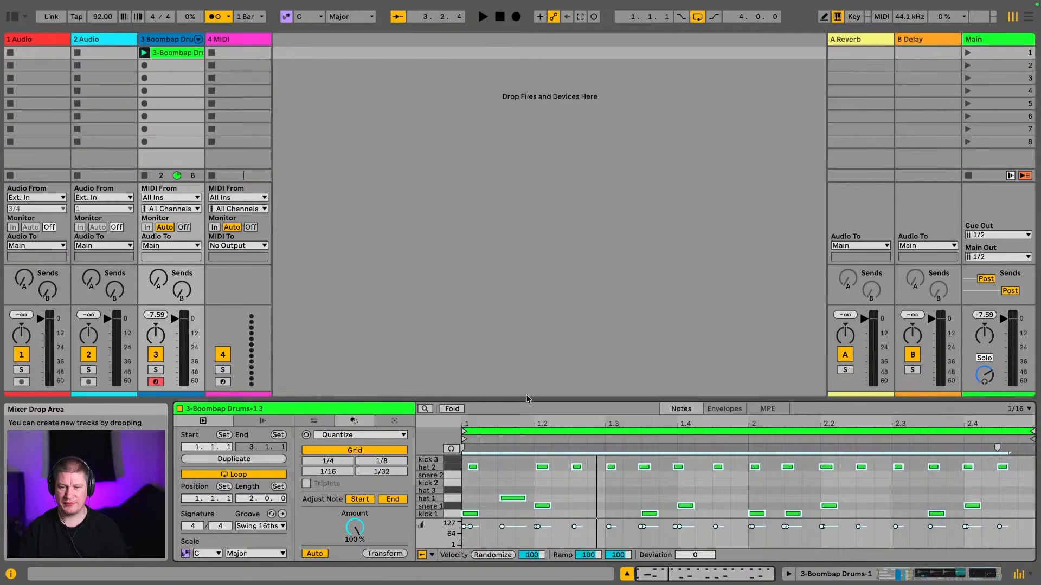
drag(526, 399, 525, 159)
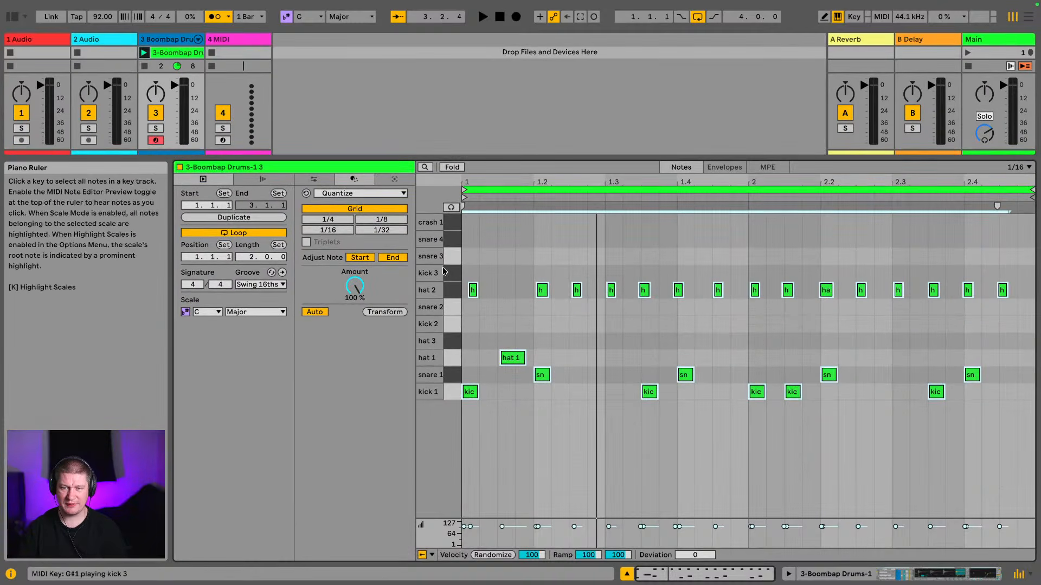
click(1020, 360)
key(super+a)
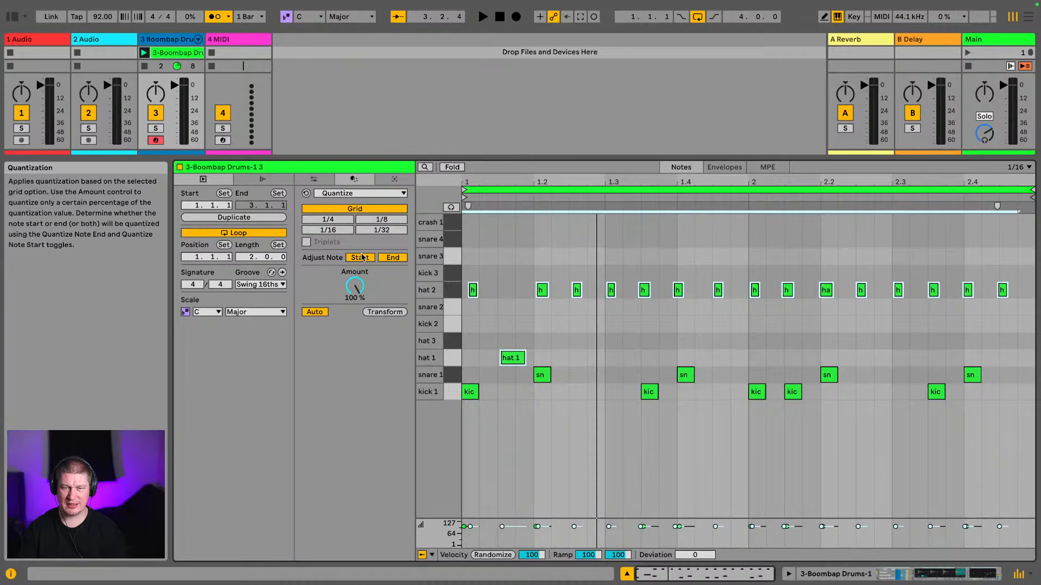
click(389, 259)
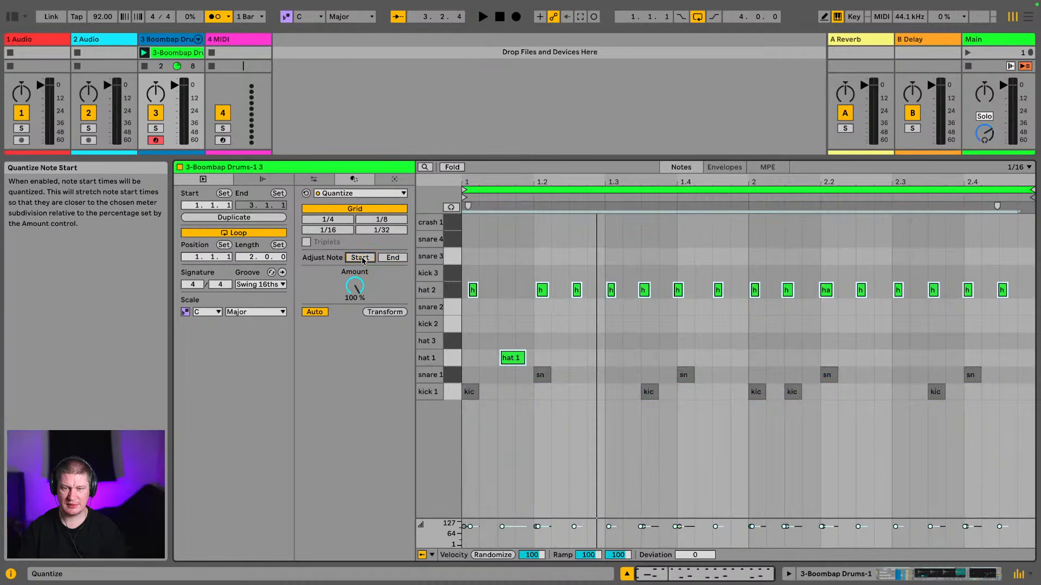
click(394, 260)
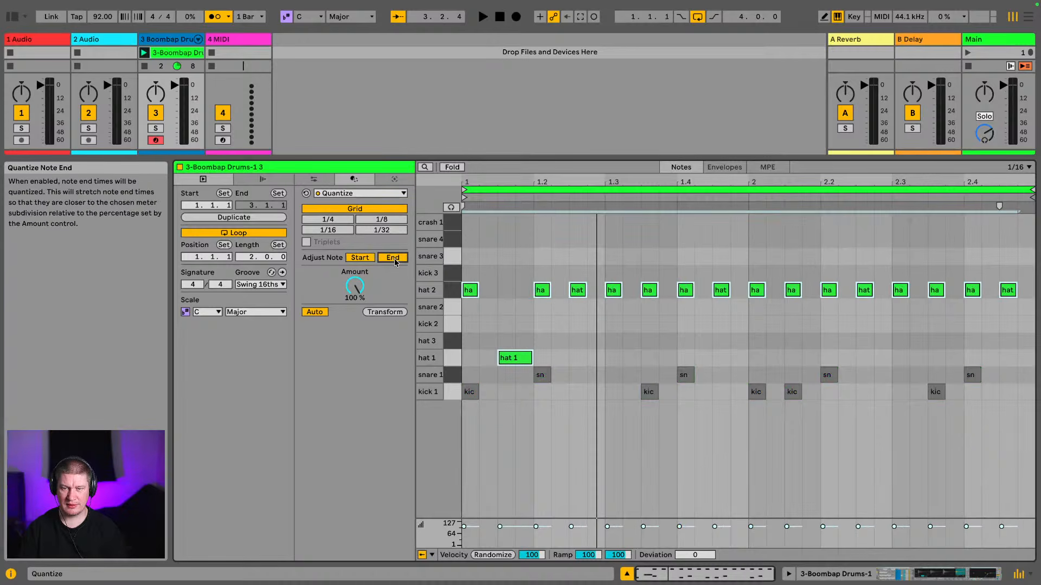
key(space)
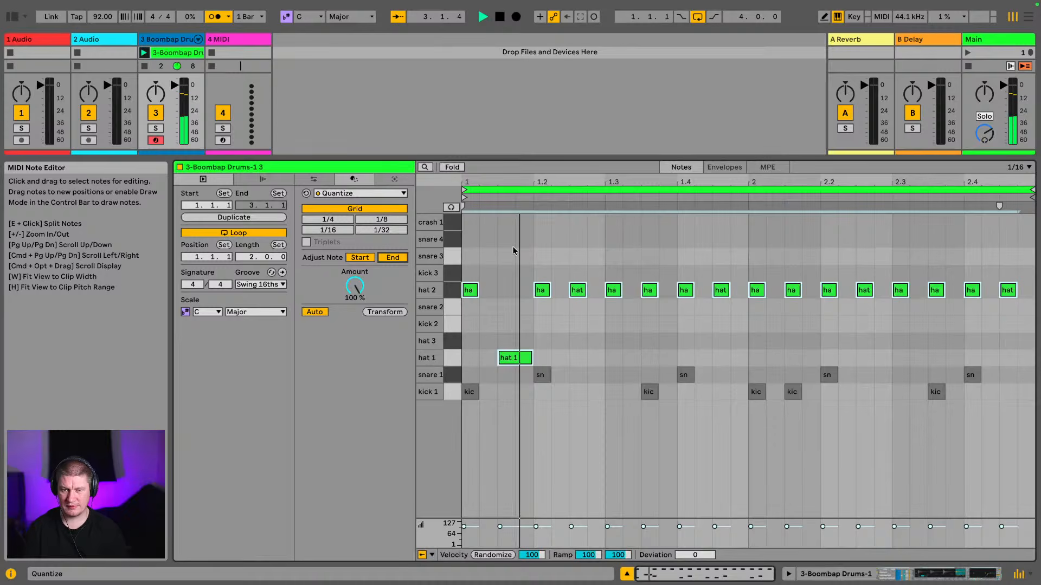
Turn off the metronome and play the drum clip again from its note editor.
click(903, 574)
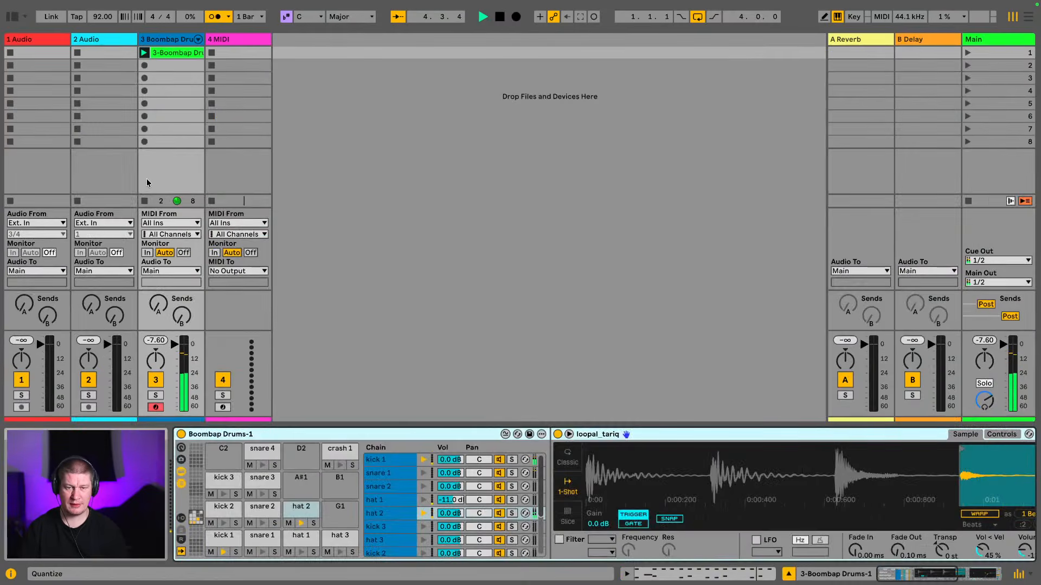
key(space)
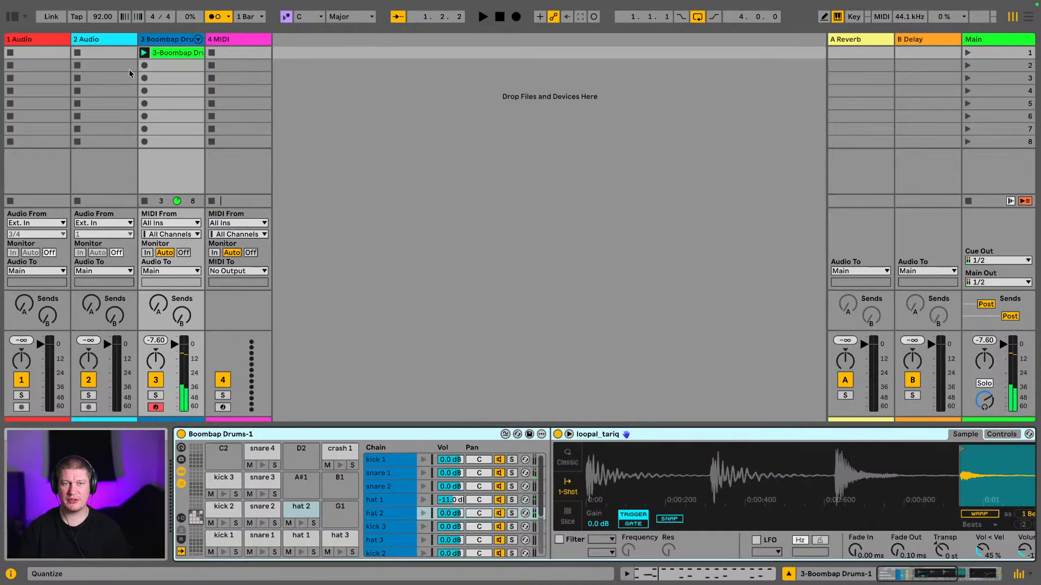
click(222, 19)
double_click(182, 56)
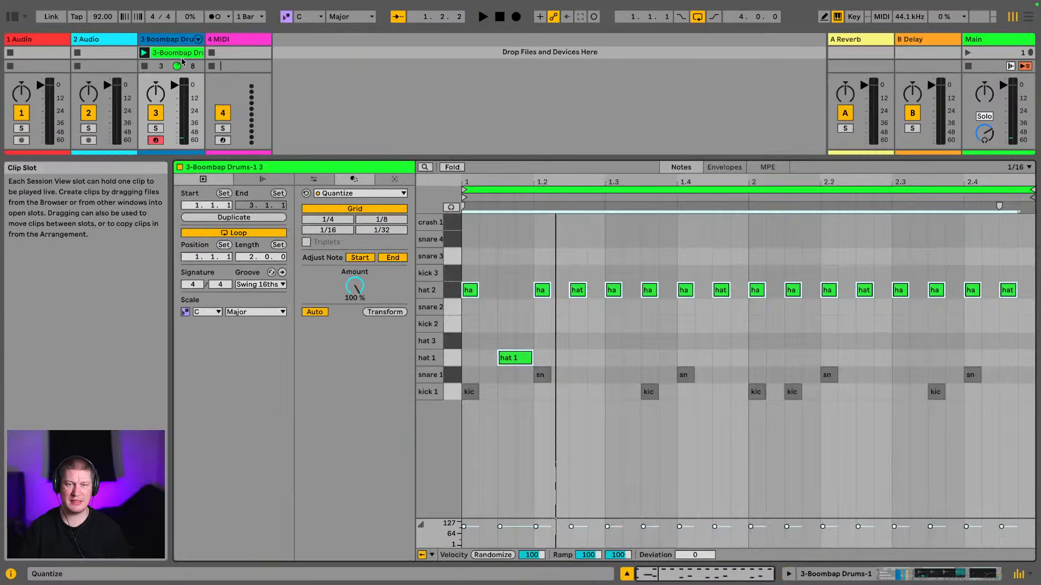
click(185, 53)
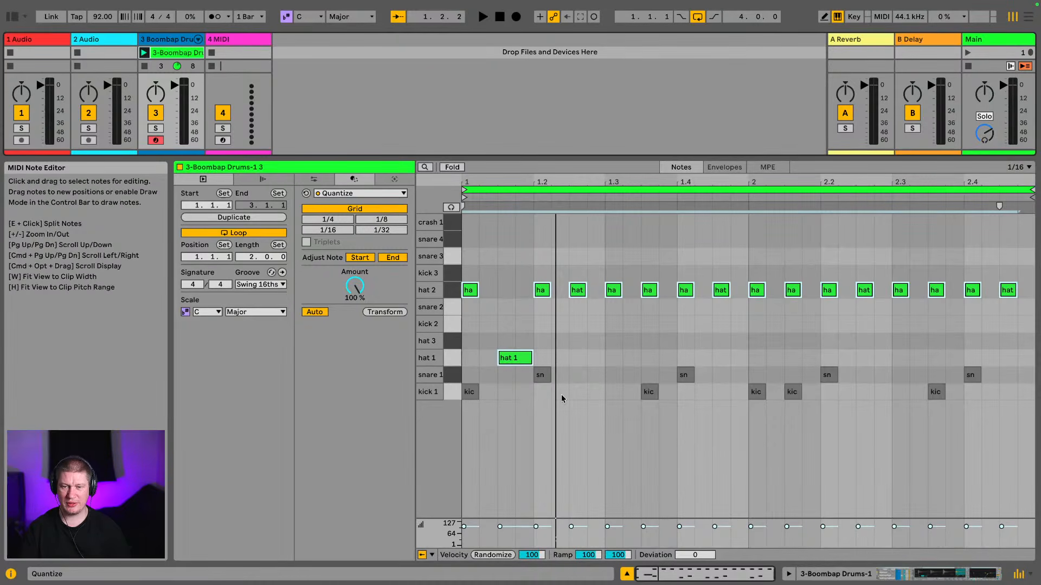
key(space)
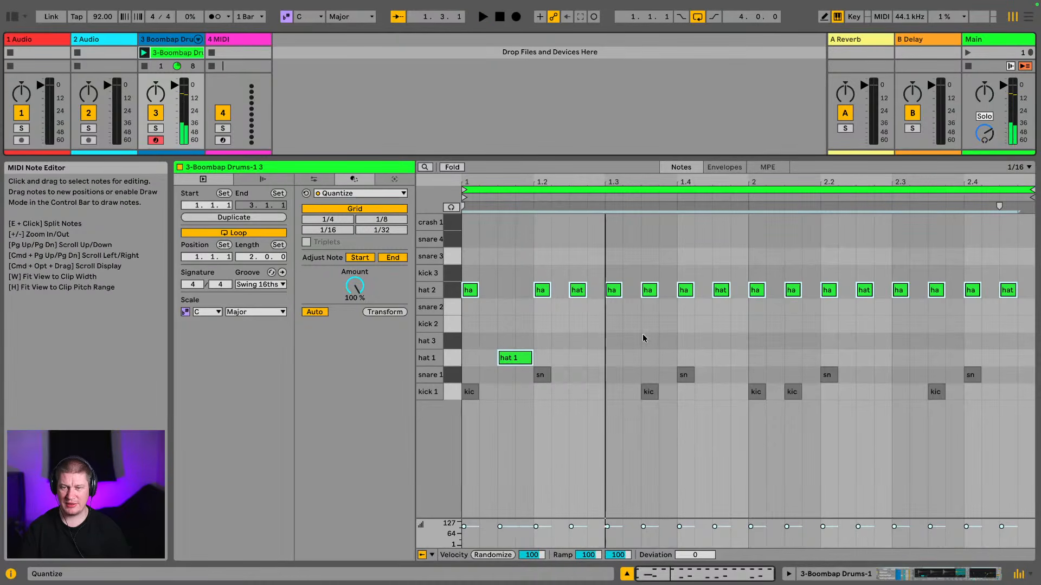
Add a trial snare 4 note at 1.3.3, move it to snare 3 at 1.3.4, and delete it.
click(578, 338)
key(super+a)
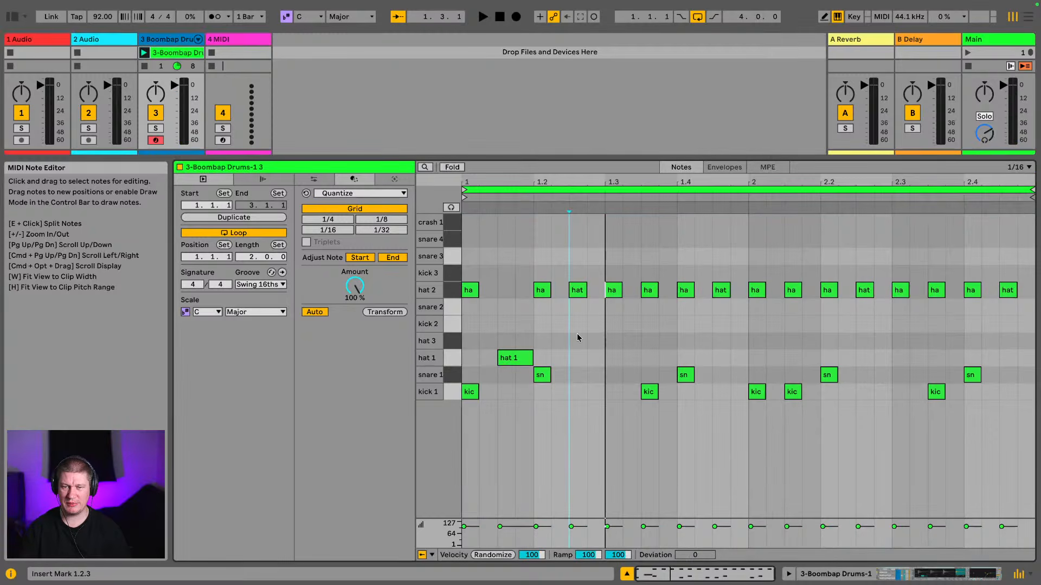
double_click(648, 240)
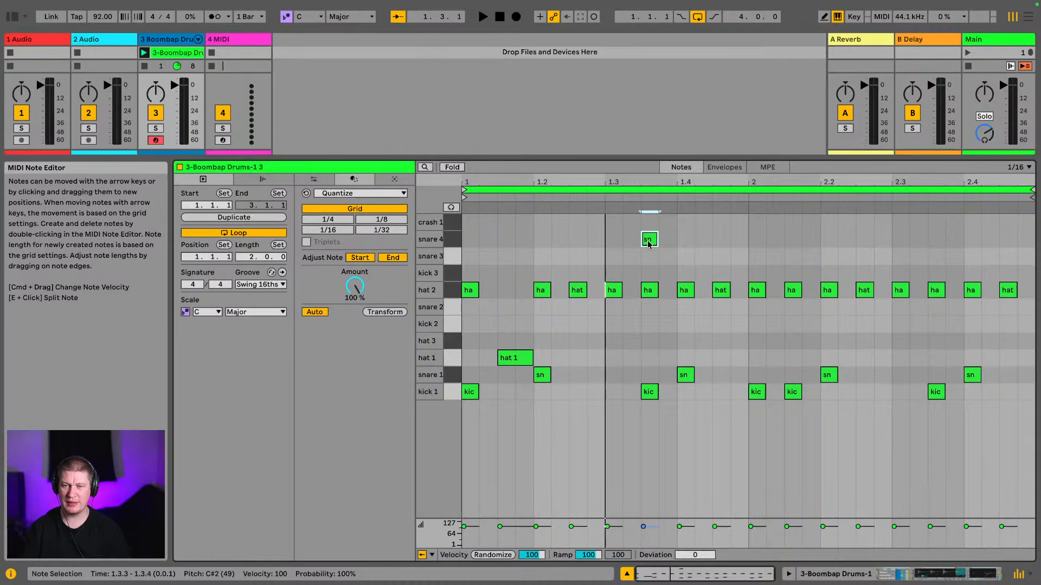
drag(657, 240, 670, 261)
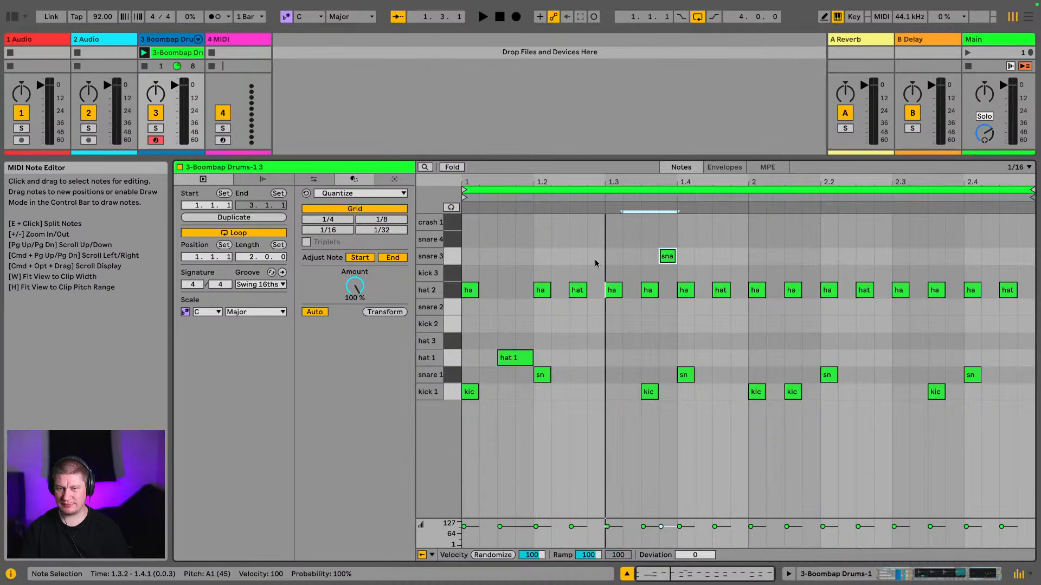
key(Delete)
Play the drum clip back briefly and collapse the clip view to return to the full session grid.
key(space)
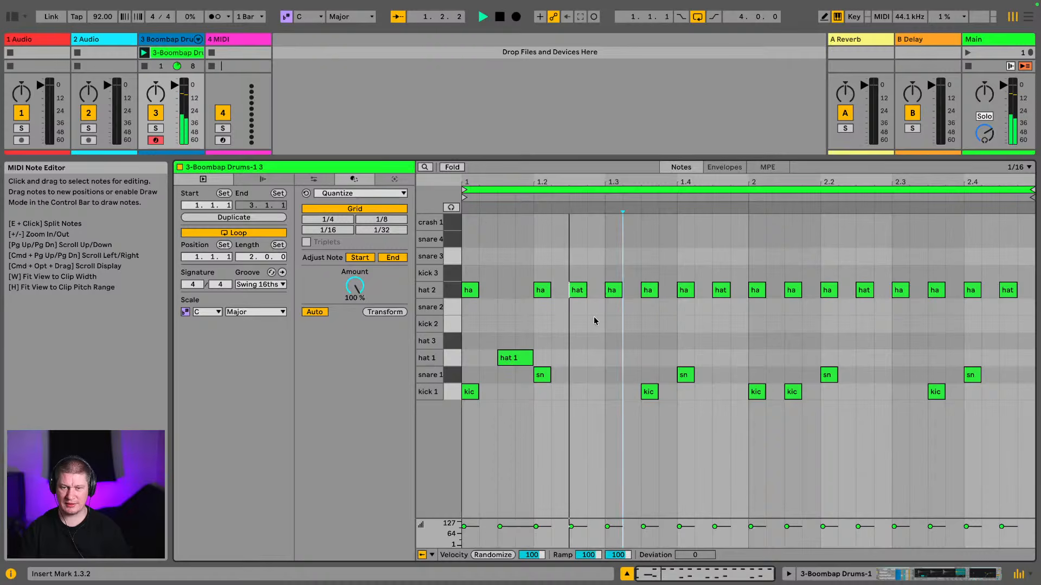
key(space)
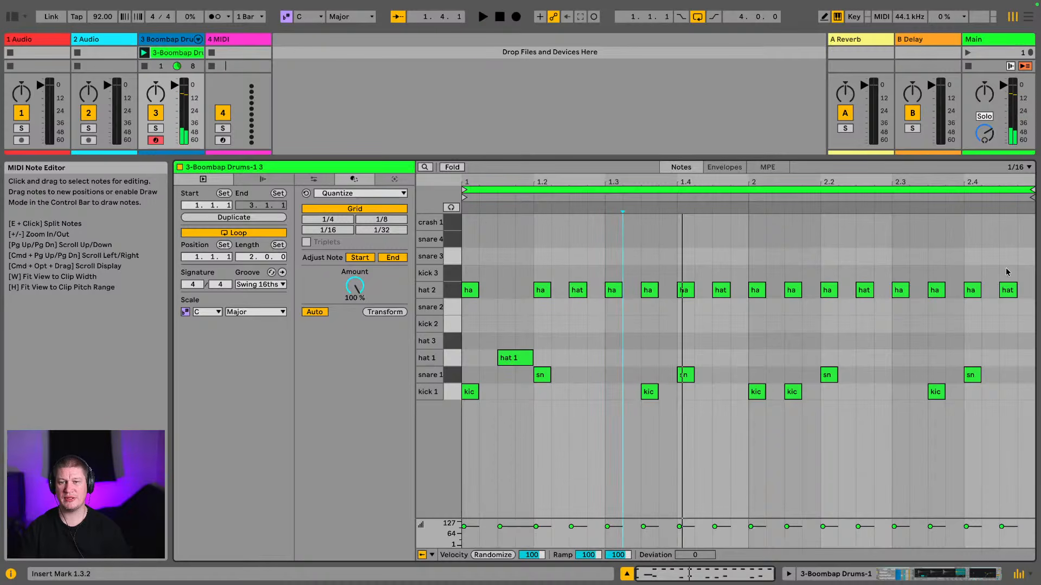
drag(610, 161, 605, 484)
Select the 4 MIDI track and show the browser's Instruments category with the Drum Rack folder collapsed.
mouse_move(184, 4)
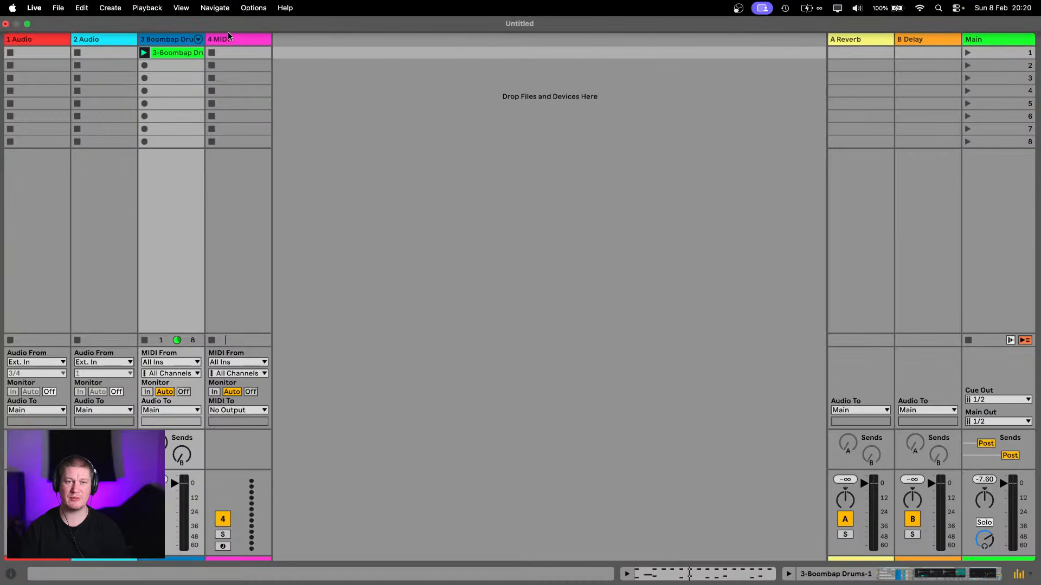
click(232, 39)
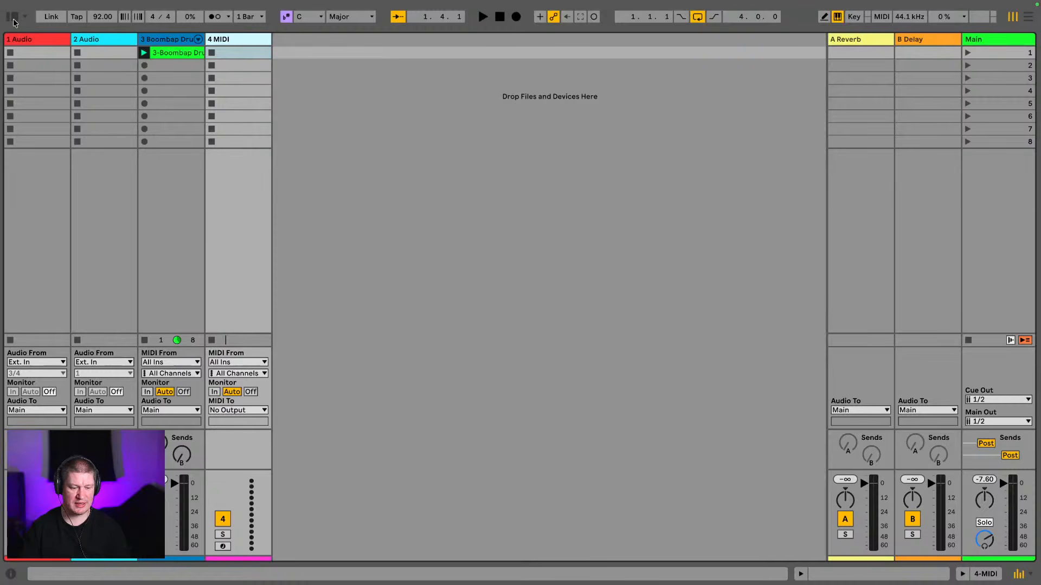
click(12, 18)
scroll(157, 193, up, 10)
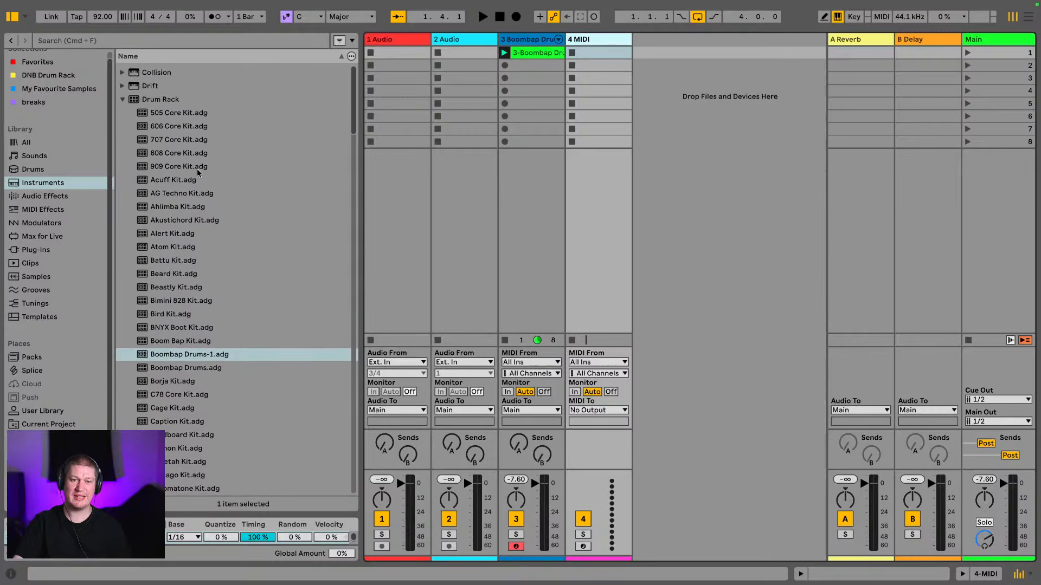
scroll(201, 172, up, 1)
click(122, 110)
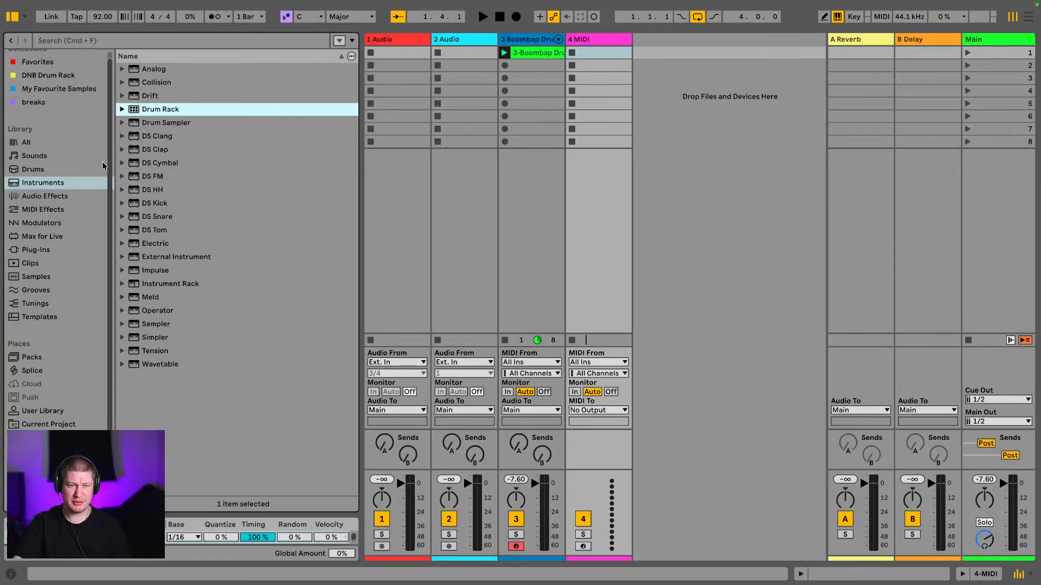
click(54, 187)
scroll(97, 156, up, 1)
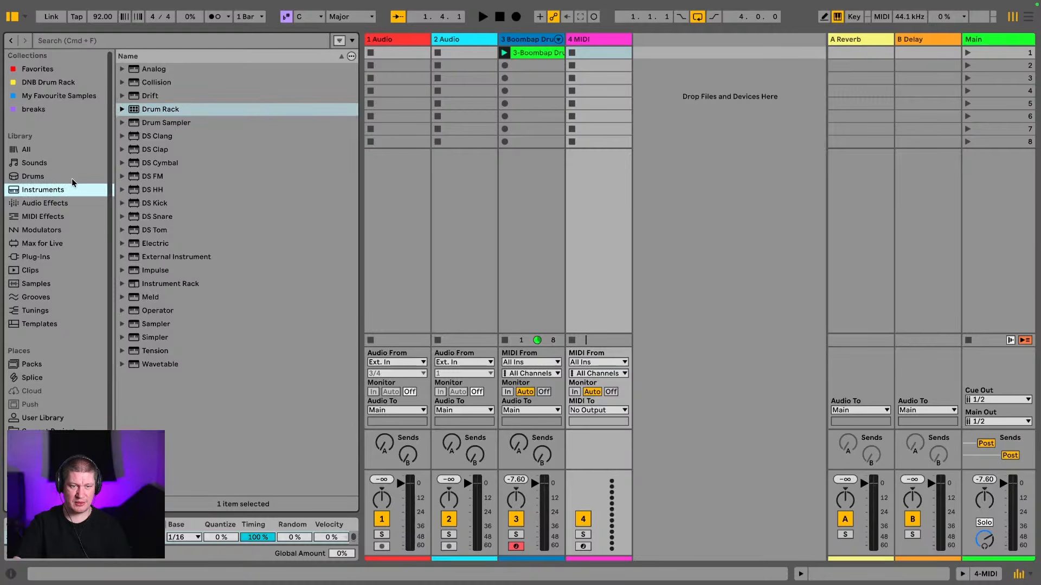
Search the instruments for "e piano" and load E-Piano Basic.adg onto the 4 MIDI track.
click(100, 44)
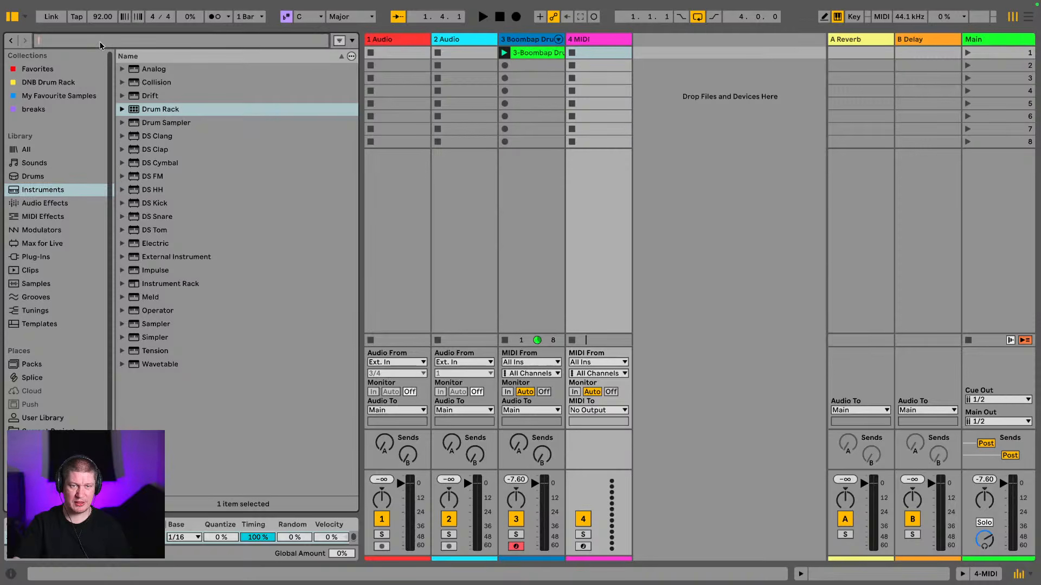
text(e piano)
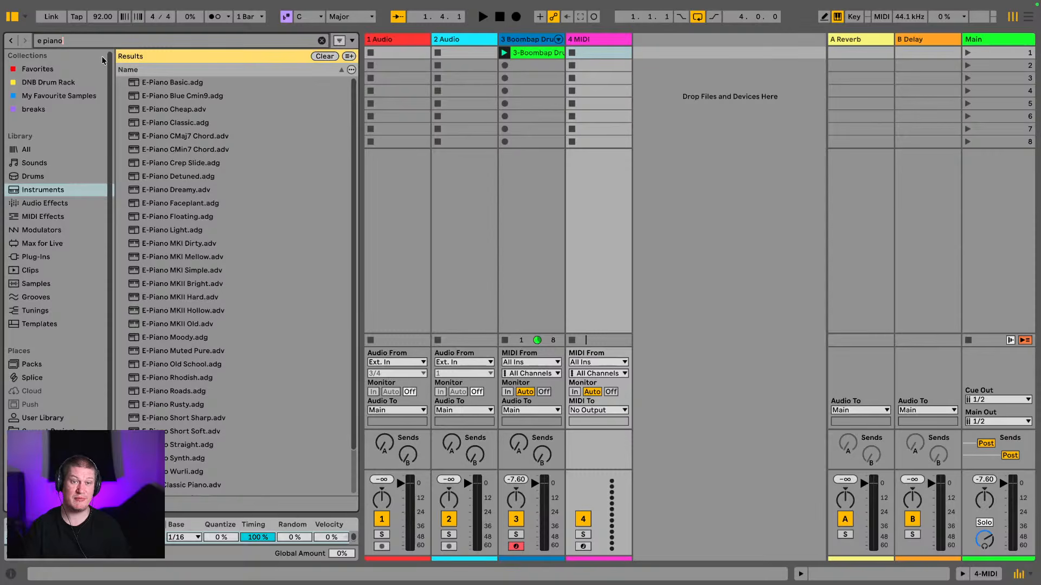
drag(170, 84, 607, 43)
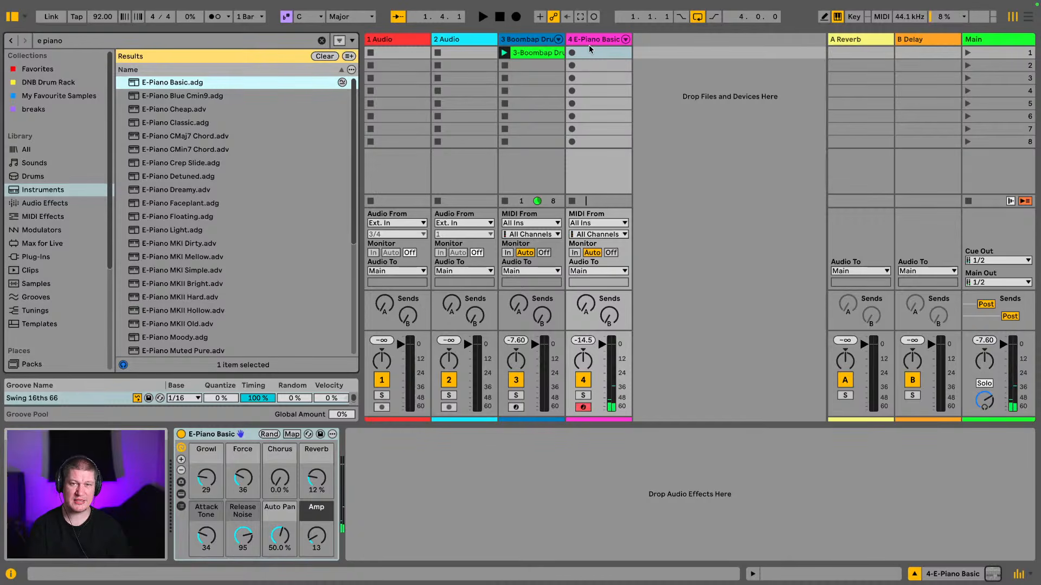
Audition the E-Piano Basic sound with the computer keyboard, shifting the octave down and up between notes.
key(z)
key(a)
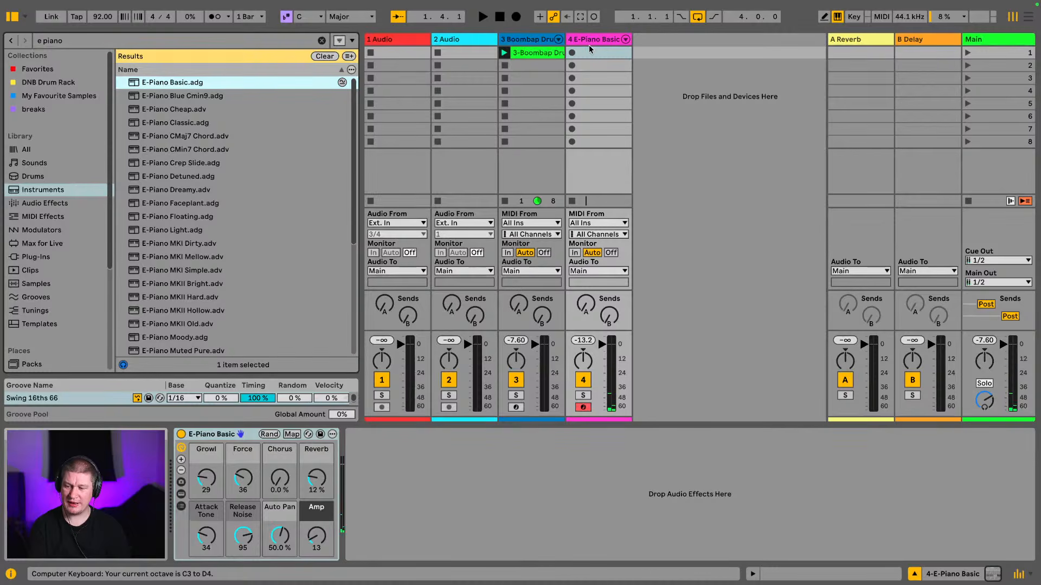
key(x)
key(a)
key(z)
key(a)
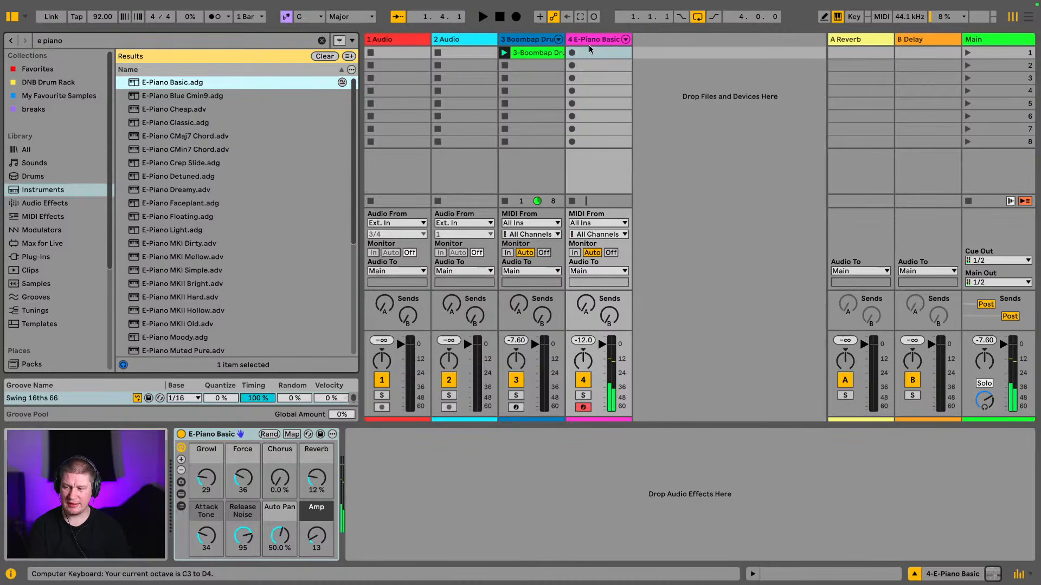
key(a)
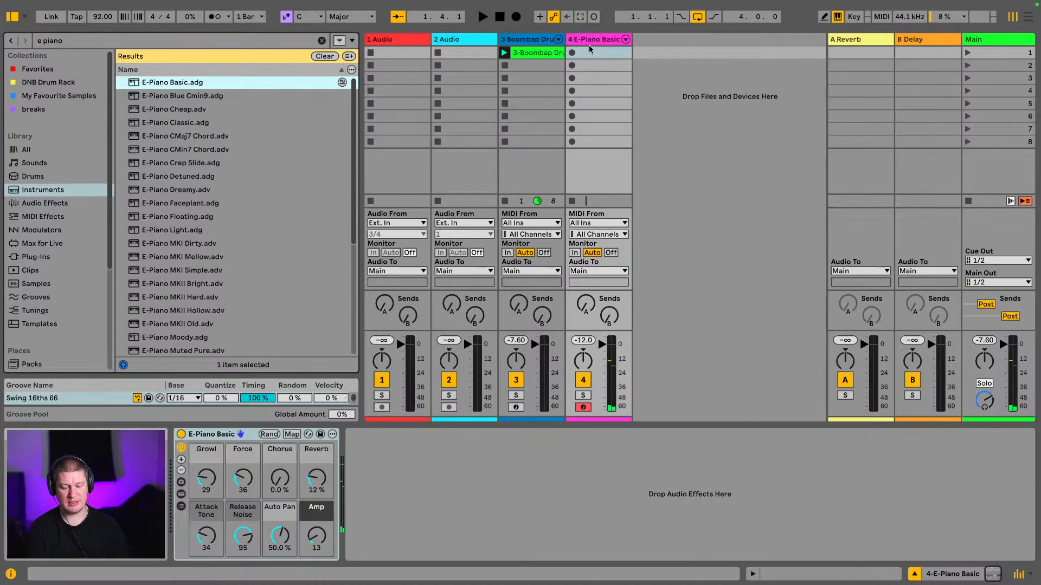
Audition E-Piano Basic with the computer keyboard before and after raising its octave range to C4–D5.
key(a)
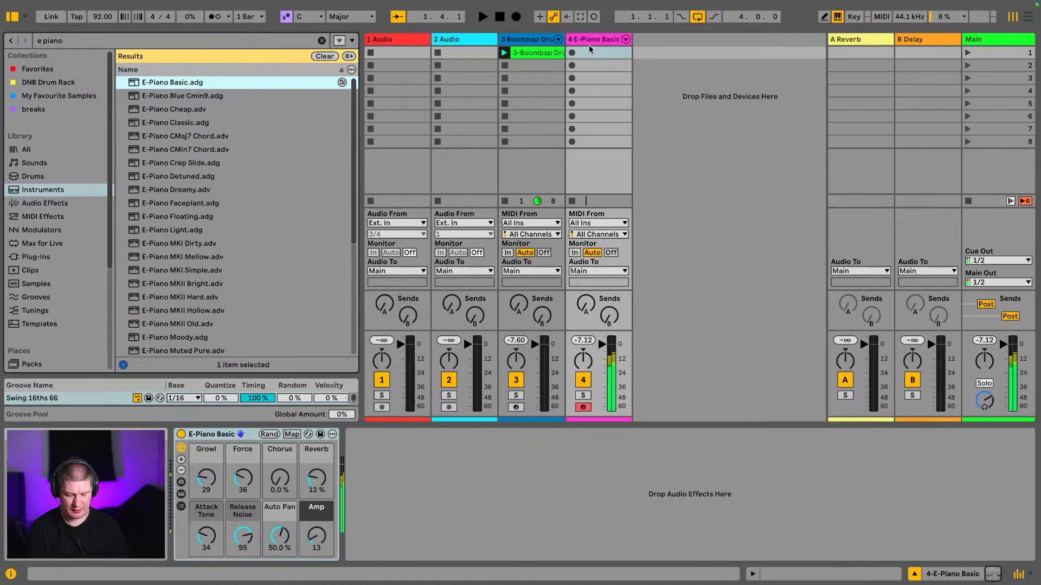
key(x)
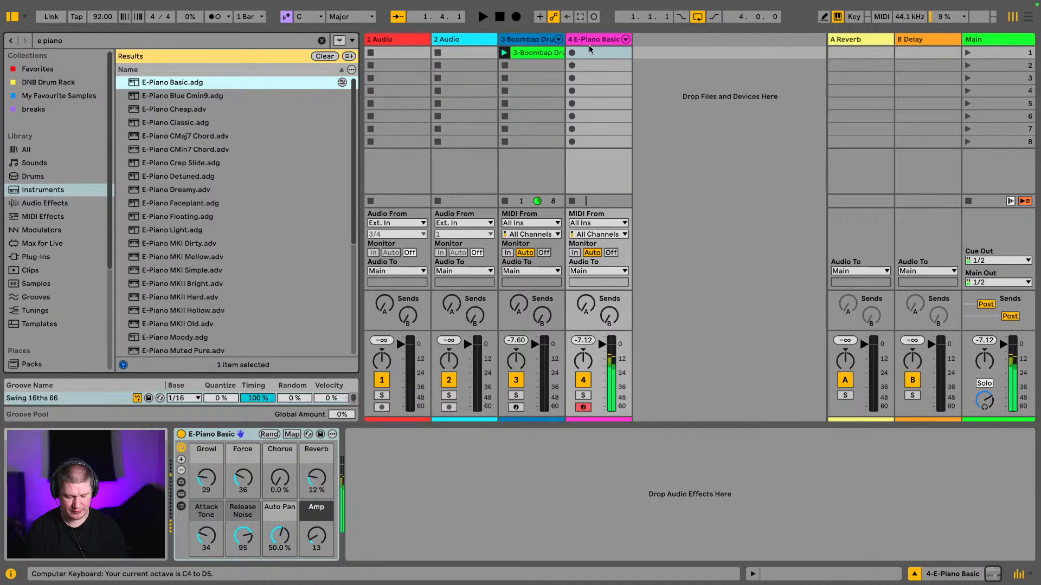
key(a)
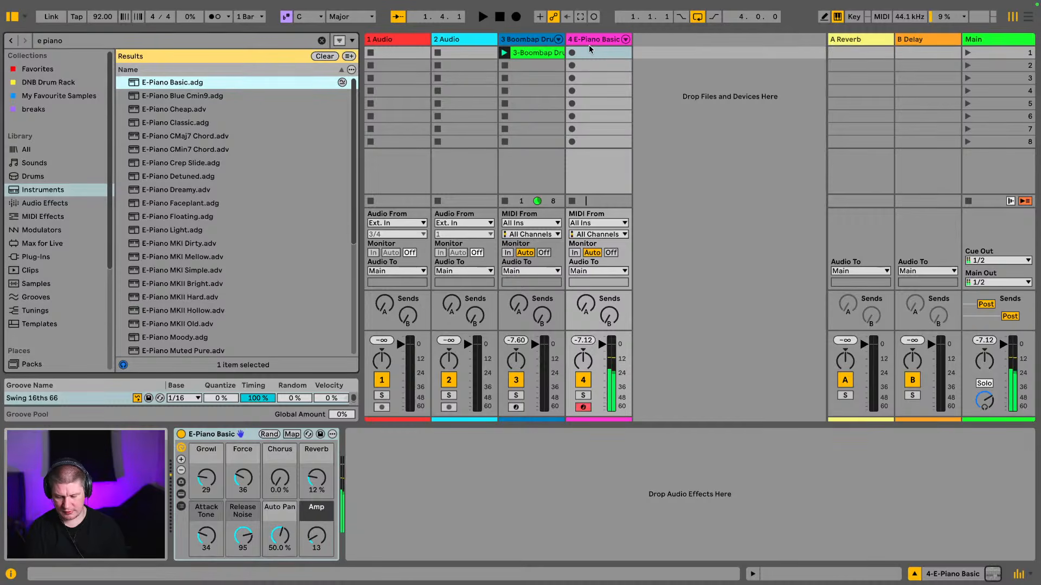
key(a)
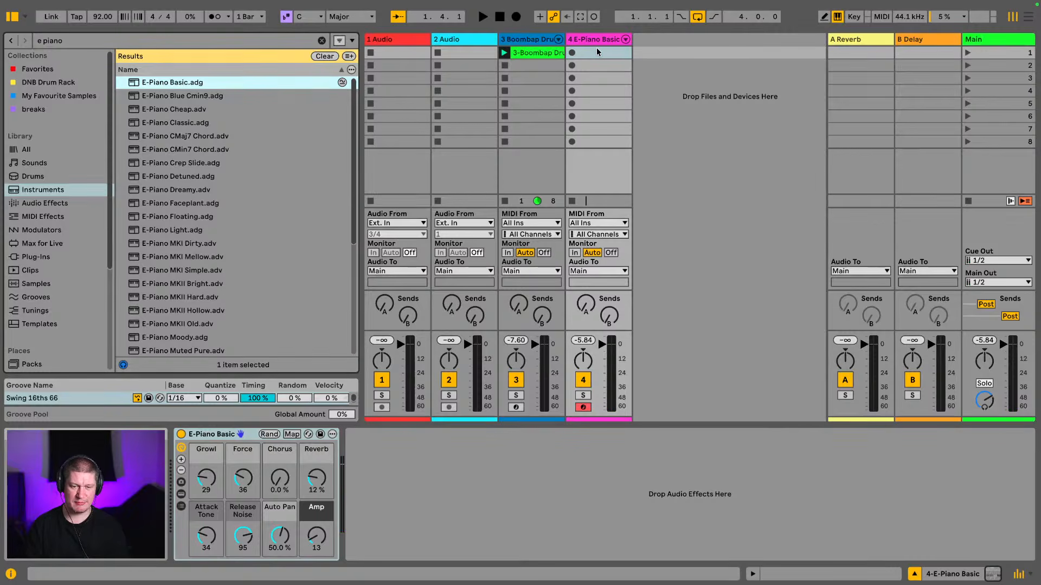
Lower the computer keyboard velocity to 20 and set its octave range to C3–D4, playing test notes on the electric piano.
key(c)
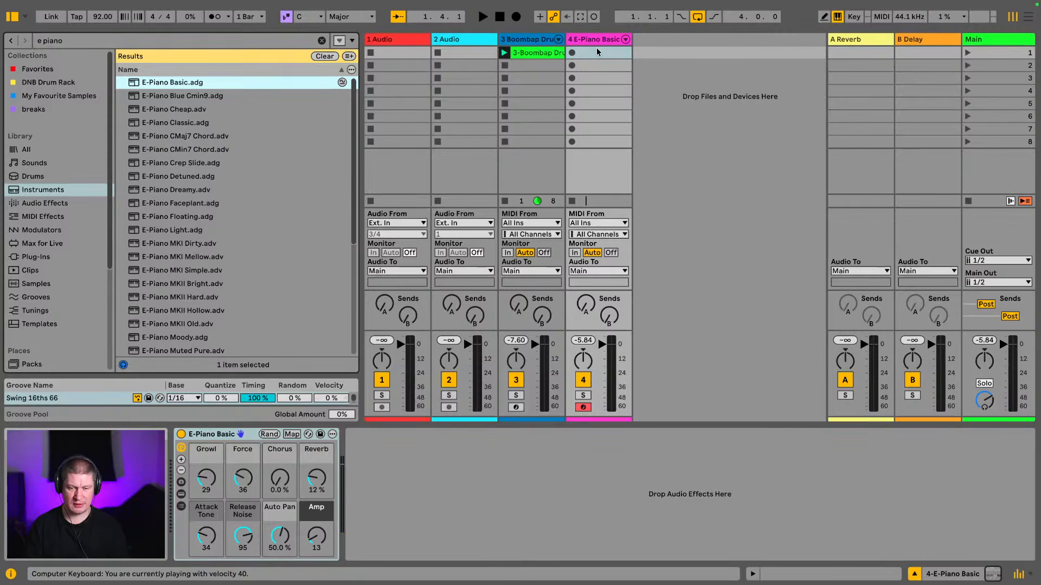
key(a)
key(a)
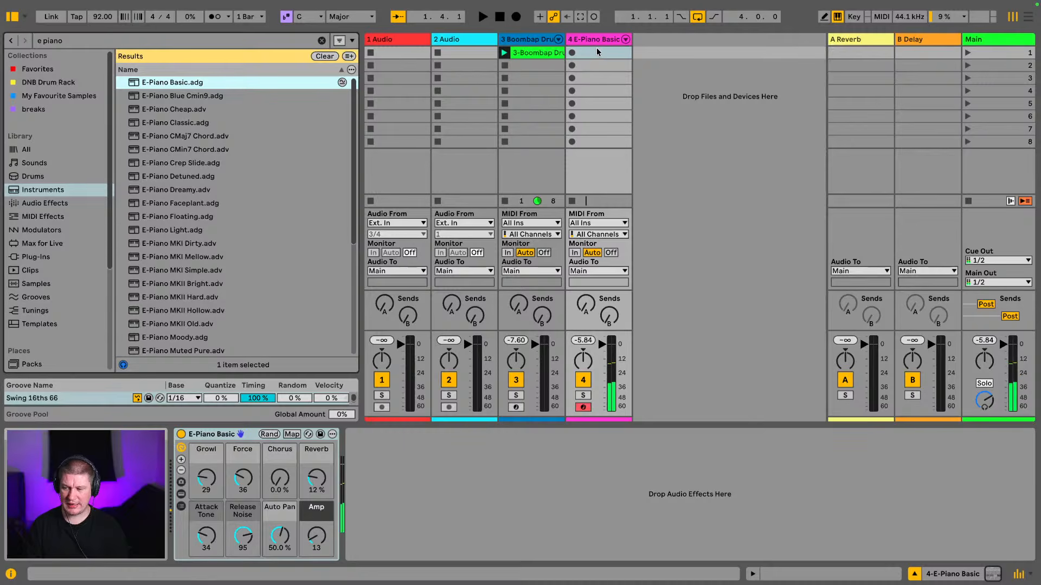
key(c)
key(c)
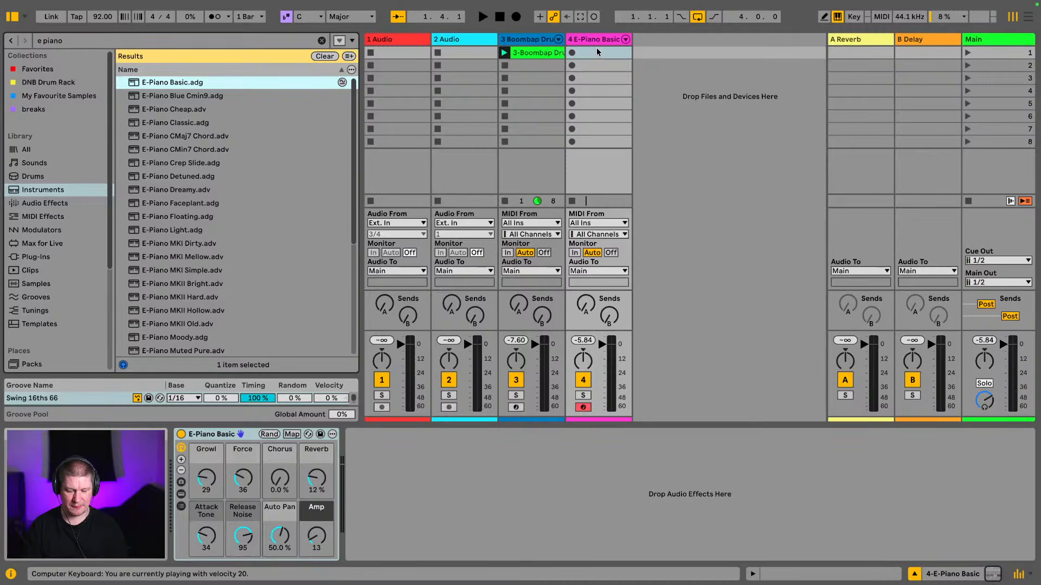
key(a)
key(a)
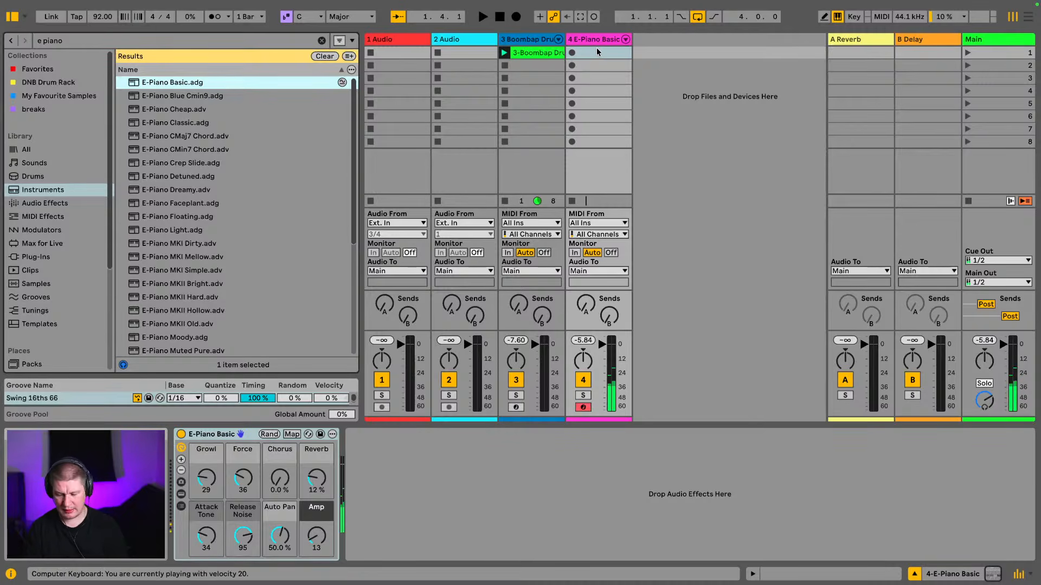
key(x)
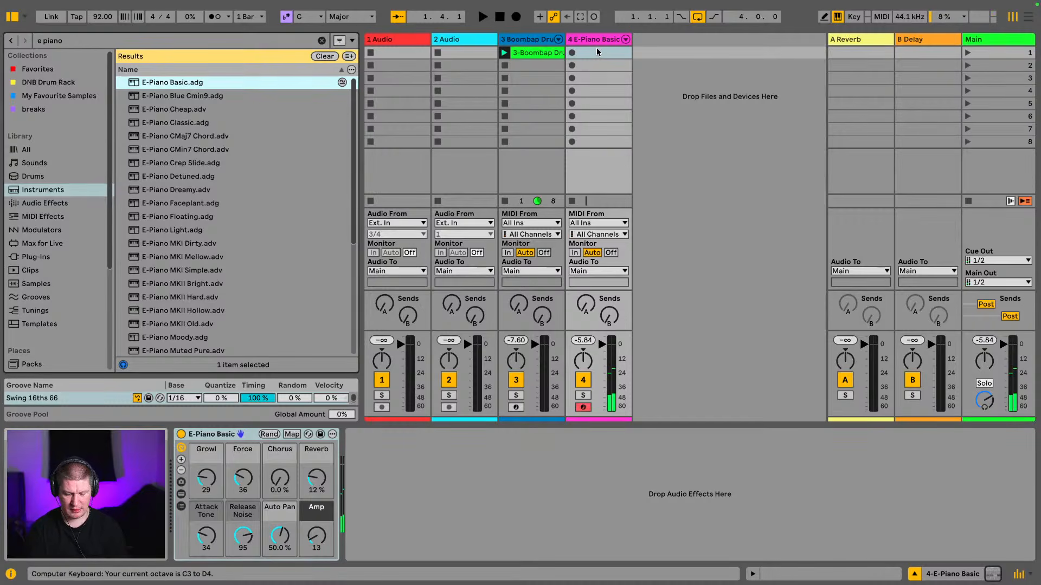
key(a)
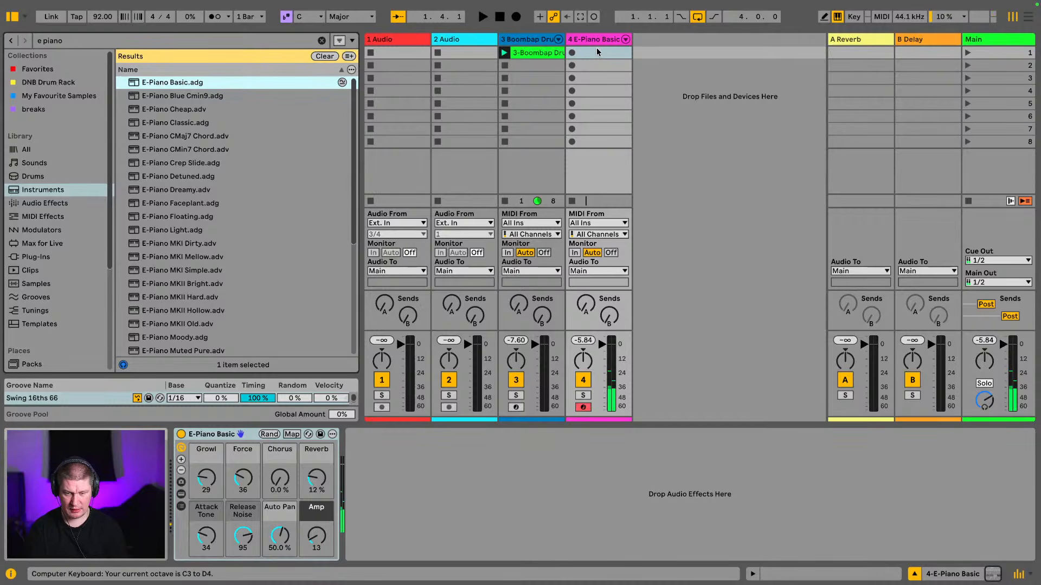
key(a)
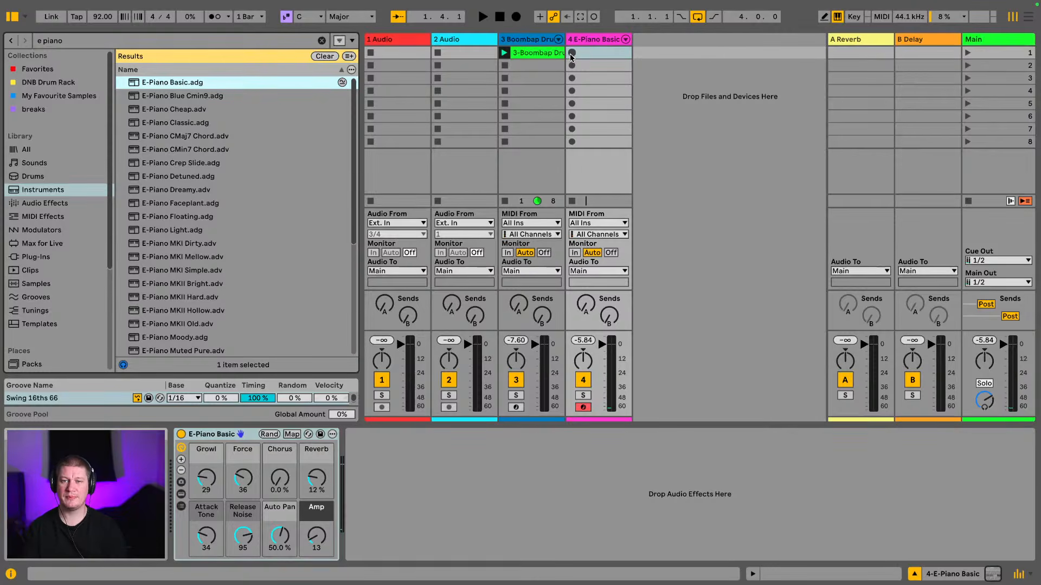
click(571, 53)
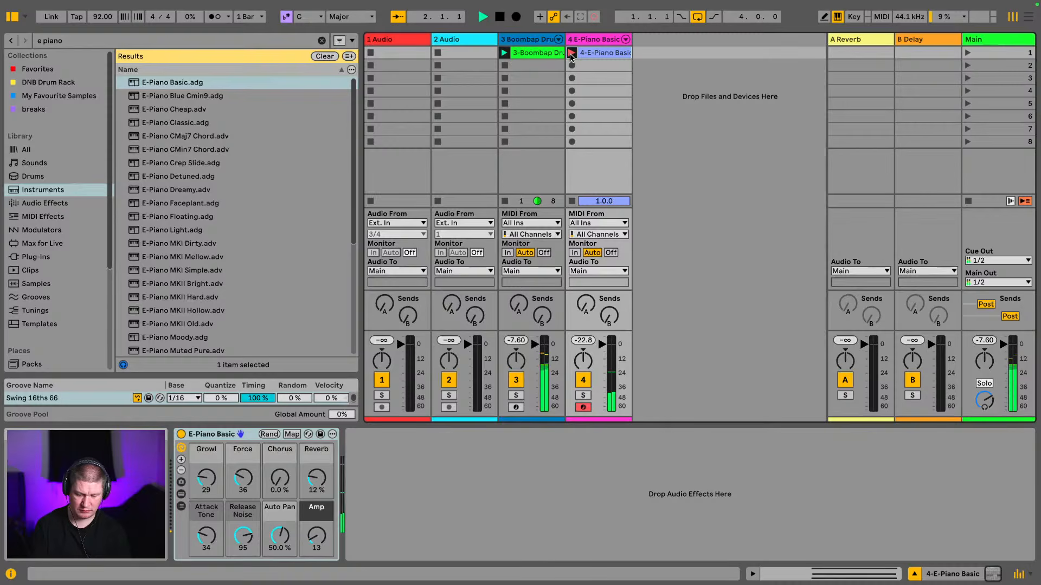
key(space)
key(super+z)
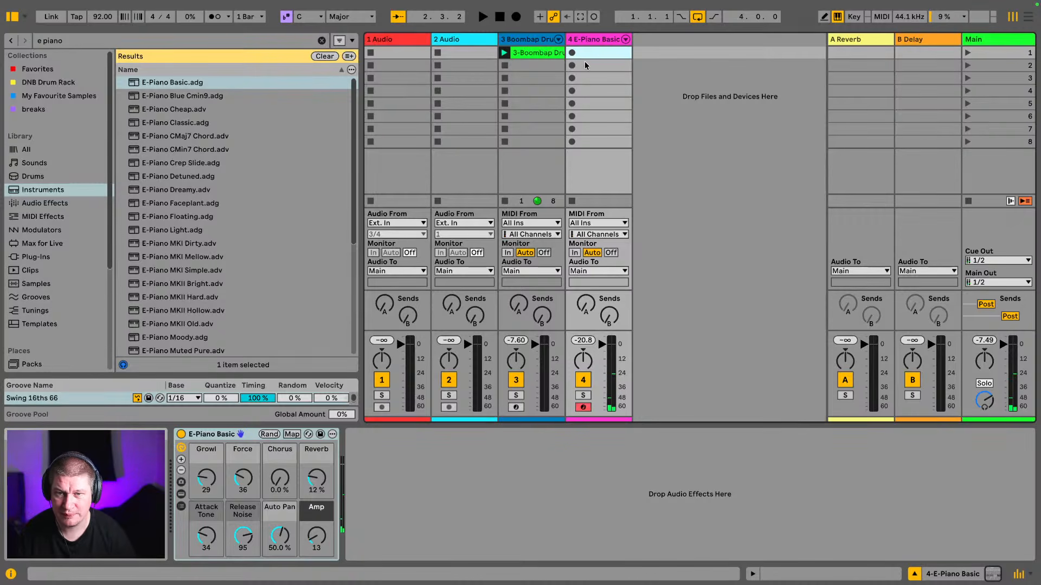
click(572, 53)
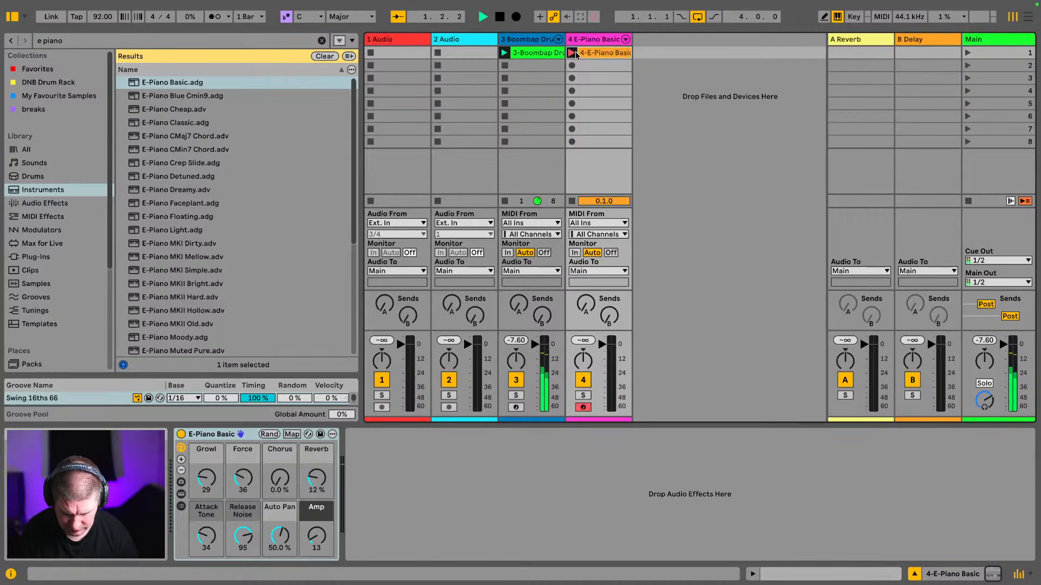
key(Delete)
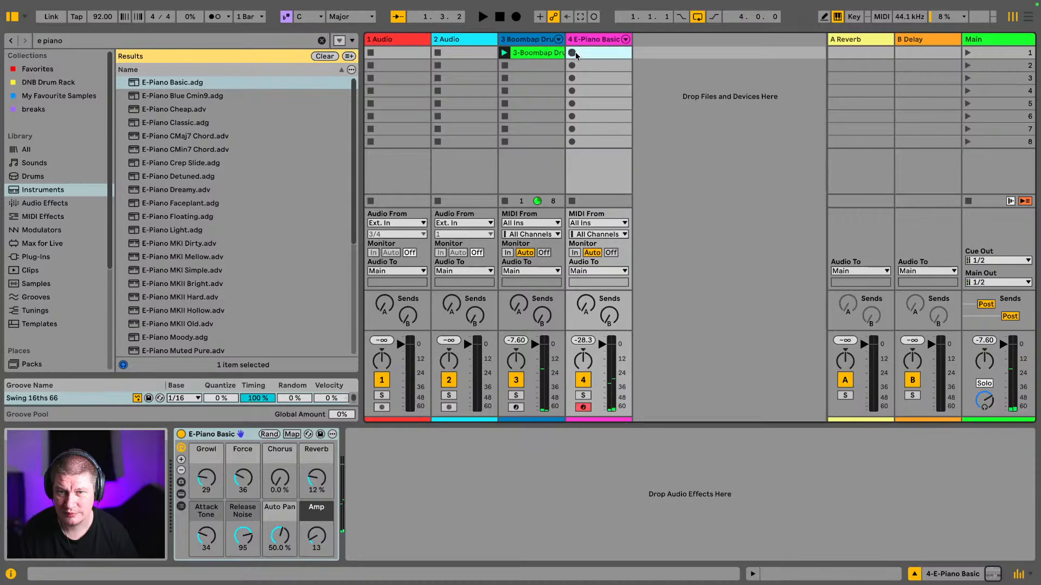
click(574, 53)
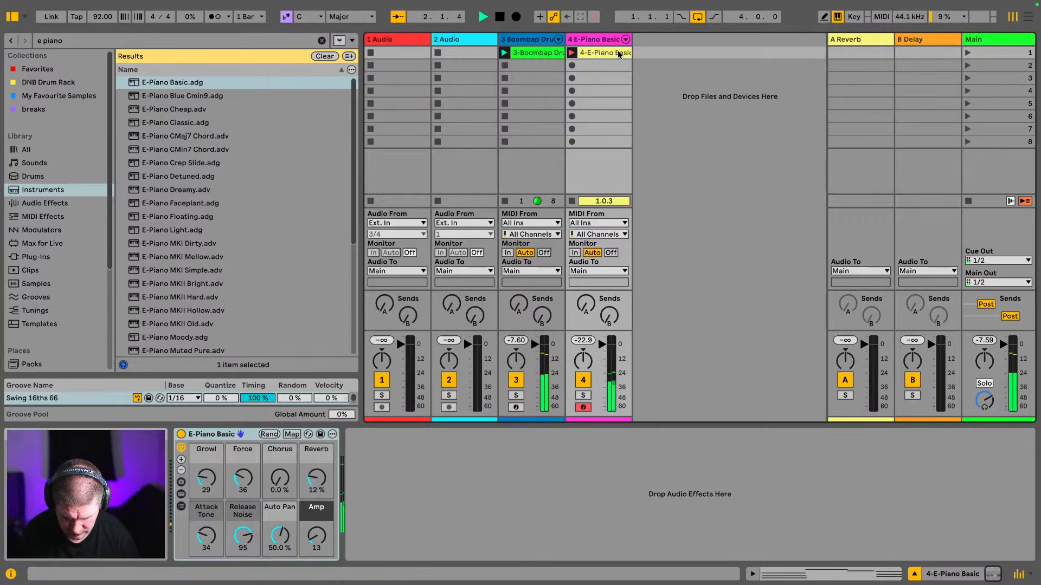
key(space)
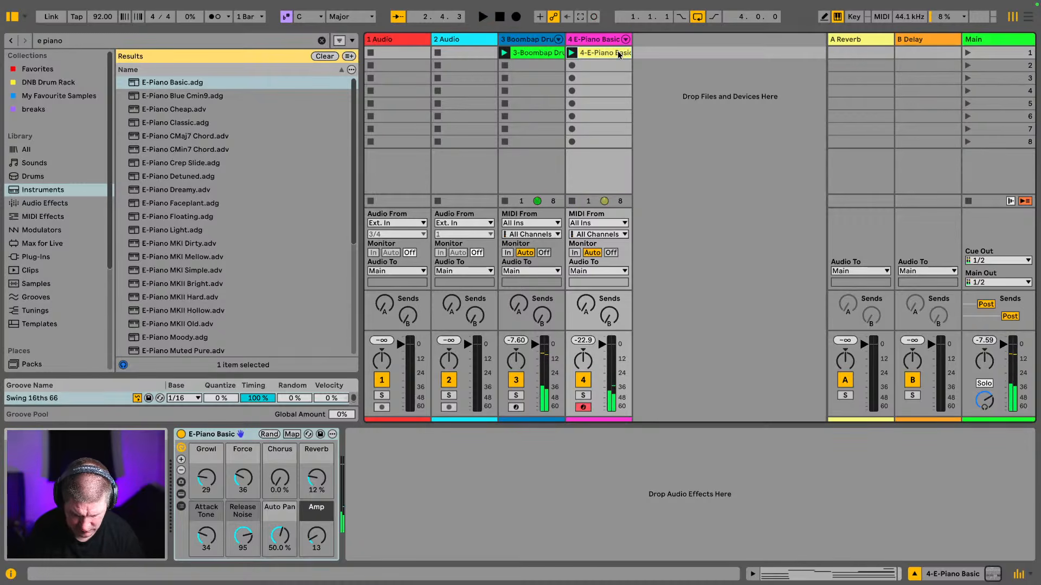
key(Delete)
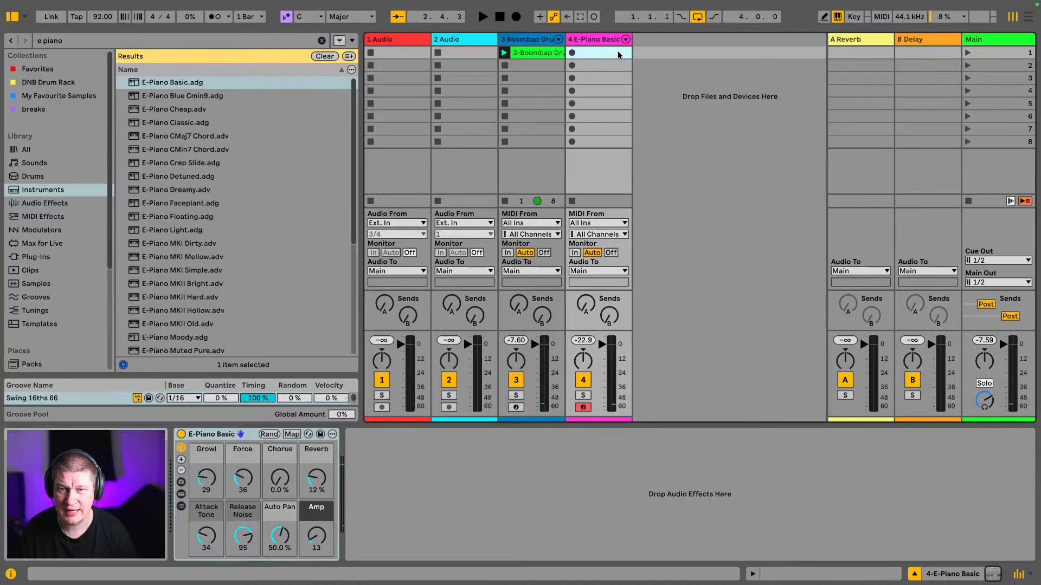
click(573, 52)
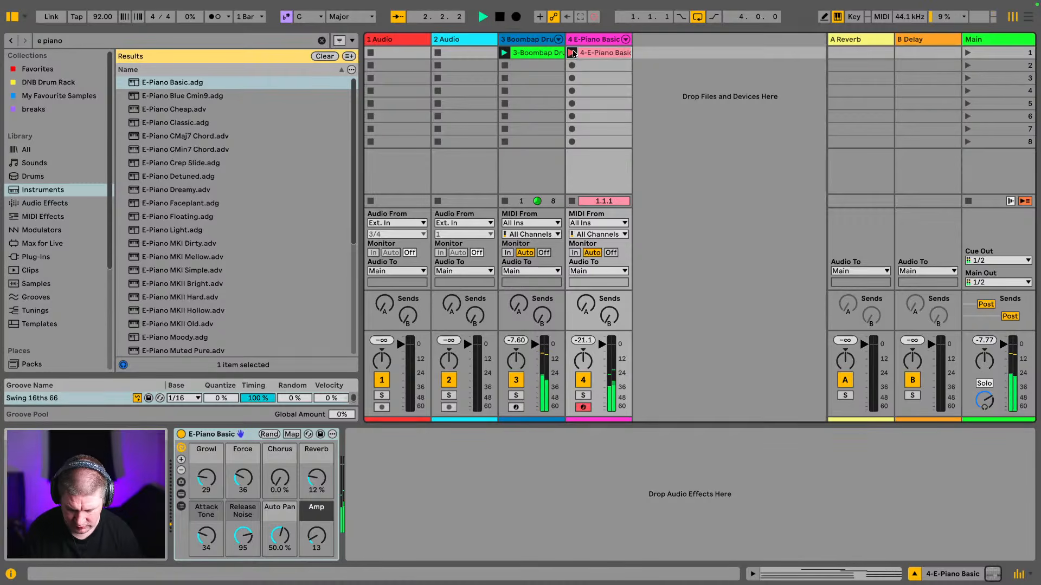
click(572, 52)
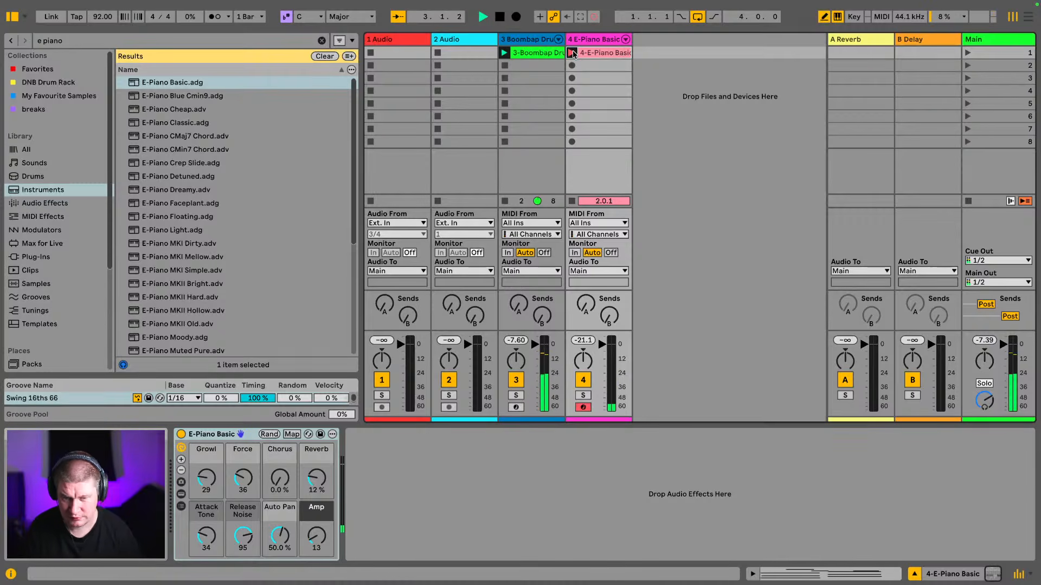
key(Delete)
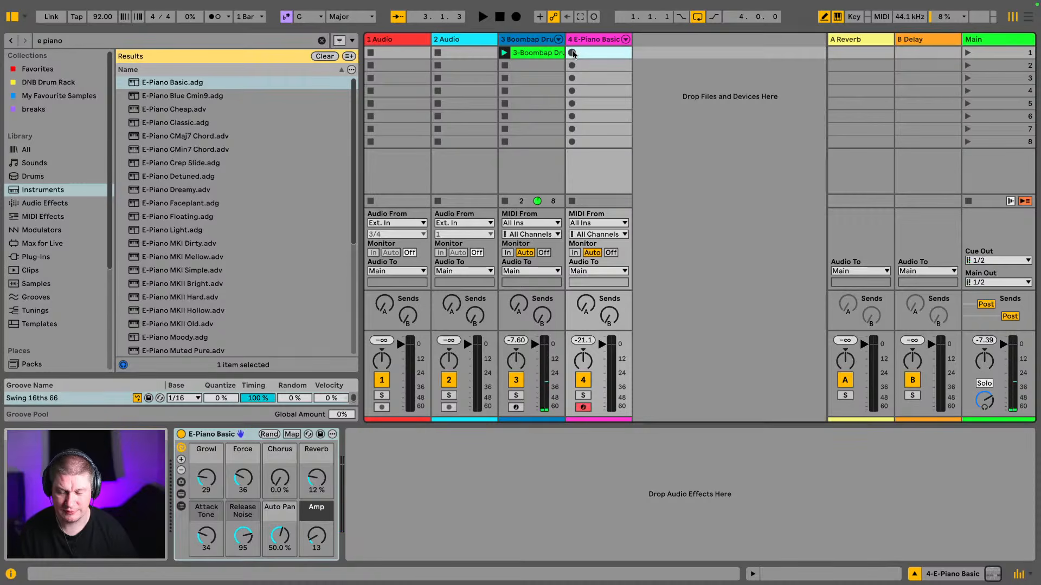
click(572, 53)
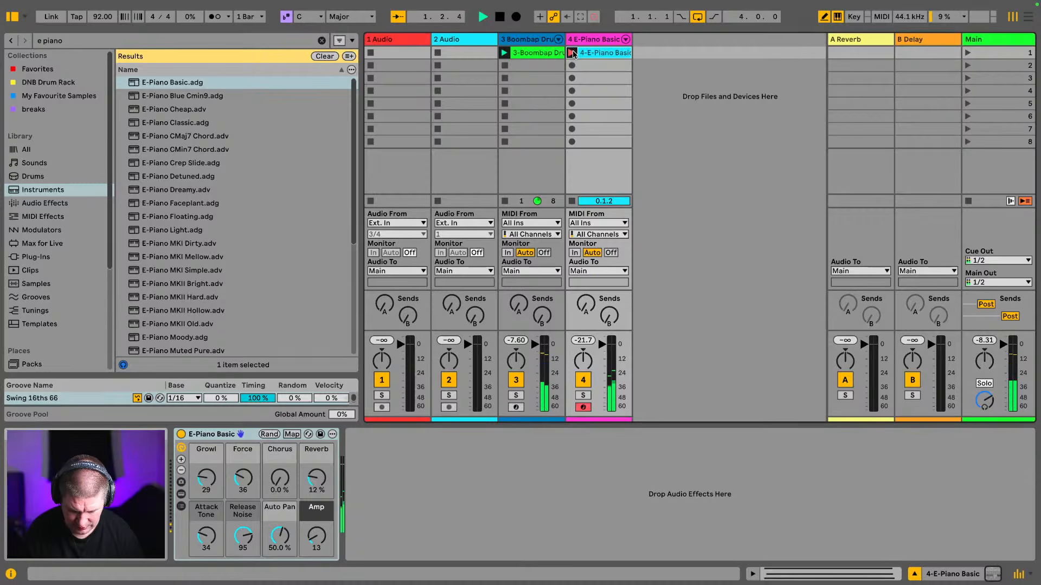
key(space)
key(Delete)
Record a two-bar electric piano clip in the first slot of track 4 and play it back with the drums.
click(573, 53)
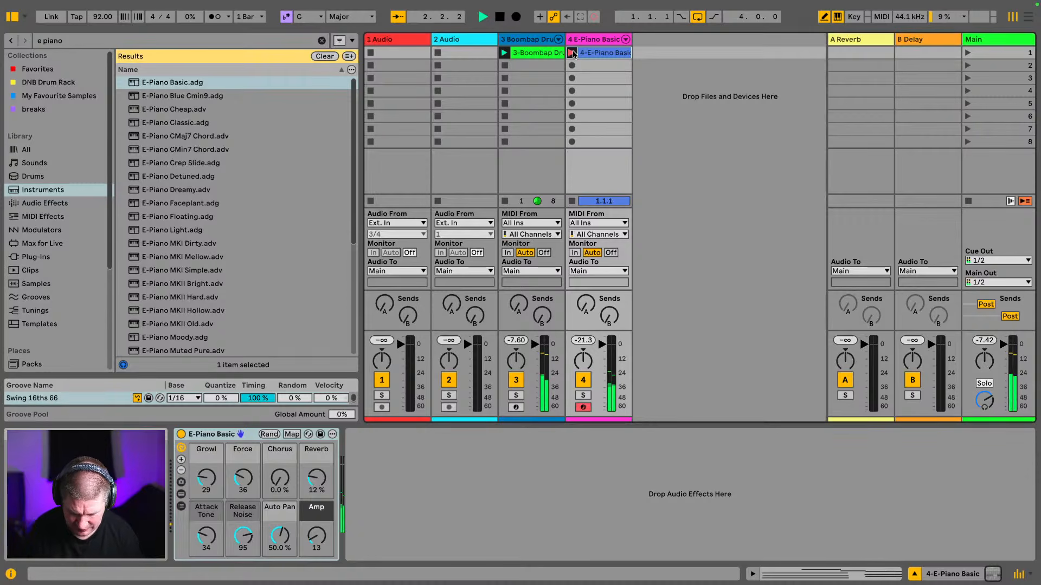
click(573, 53)
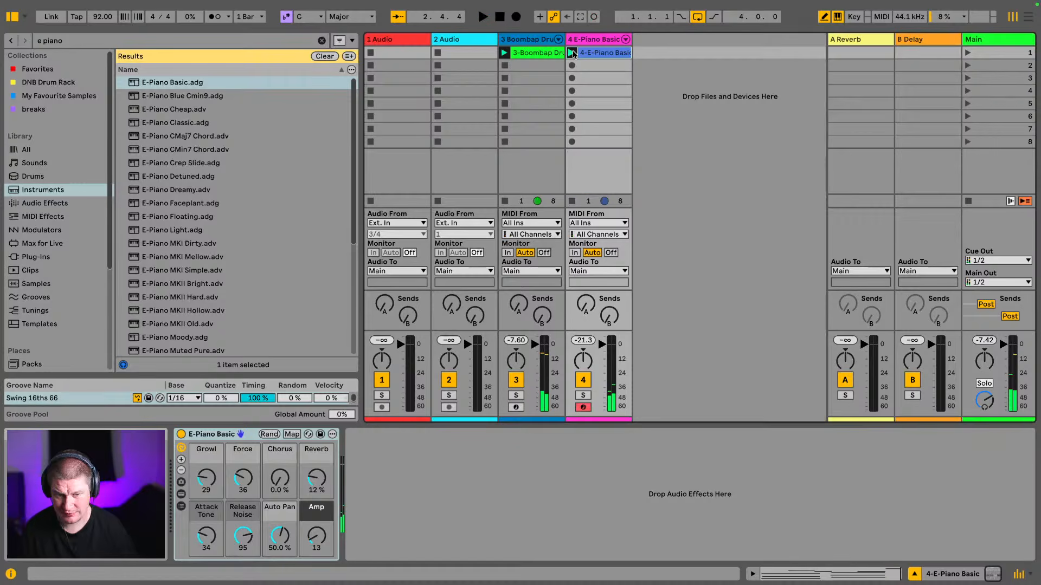
key(space)
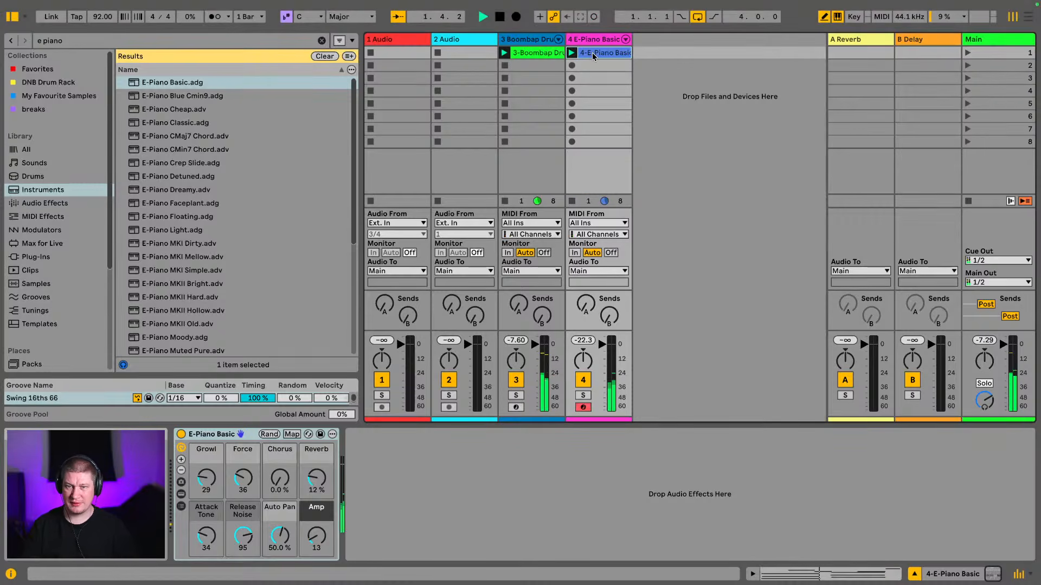
Open the electric piano clip in an enlarged note editor and extend only its final D4 note to the clip end at bar 3.
double_click(593, 54)
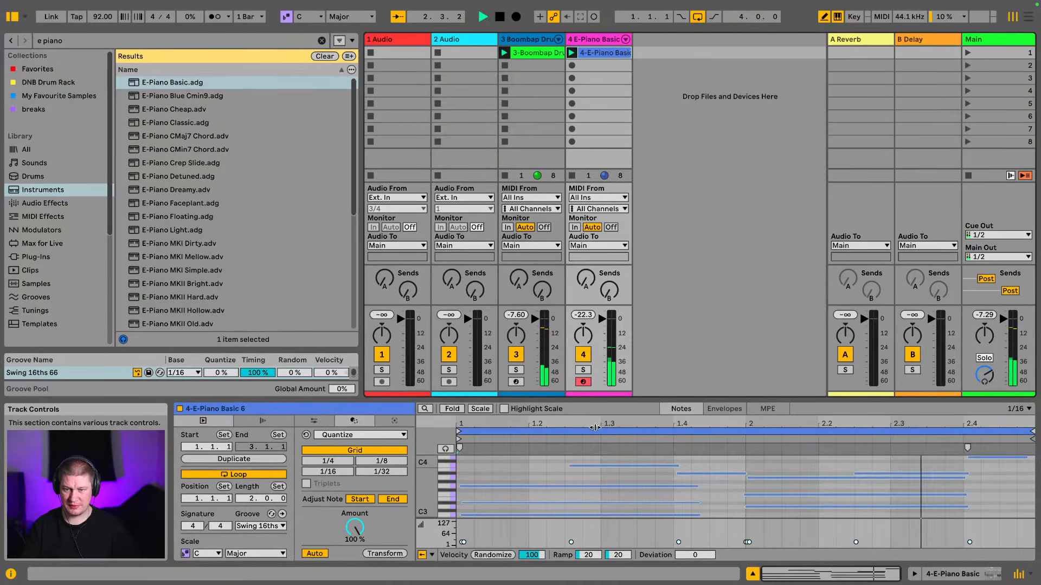
drag(575, 400, 576, 182)
drag(975, 210, 902, 246)
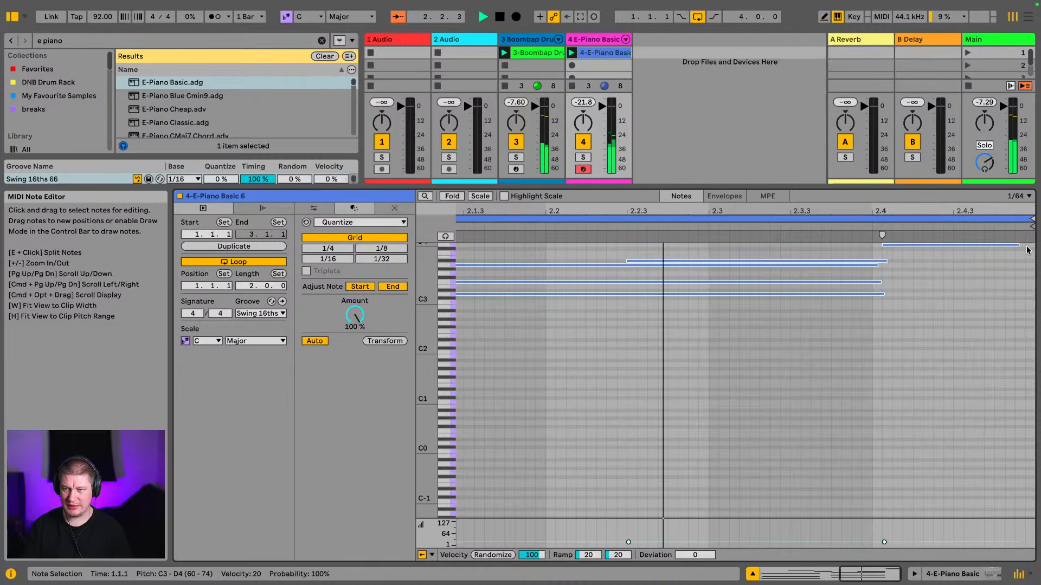
drag(1030, 244, 1037, 245)
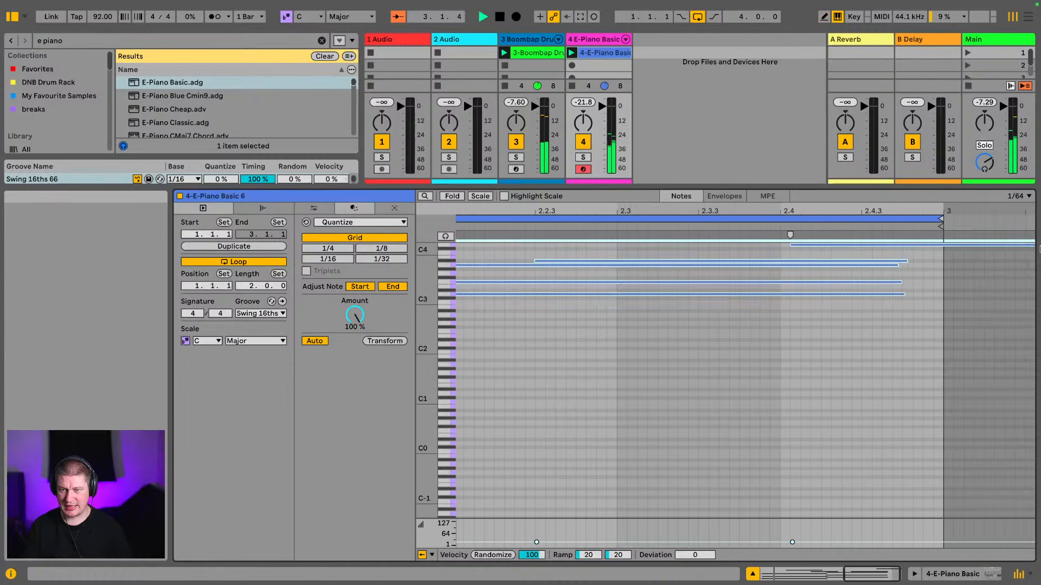
key(super+z)
drag(920, 260, 943, 247)
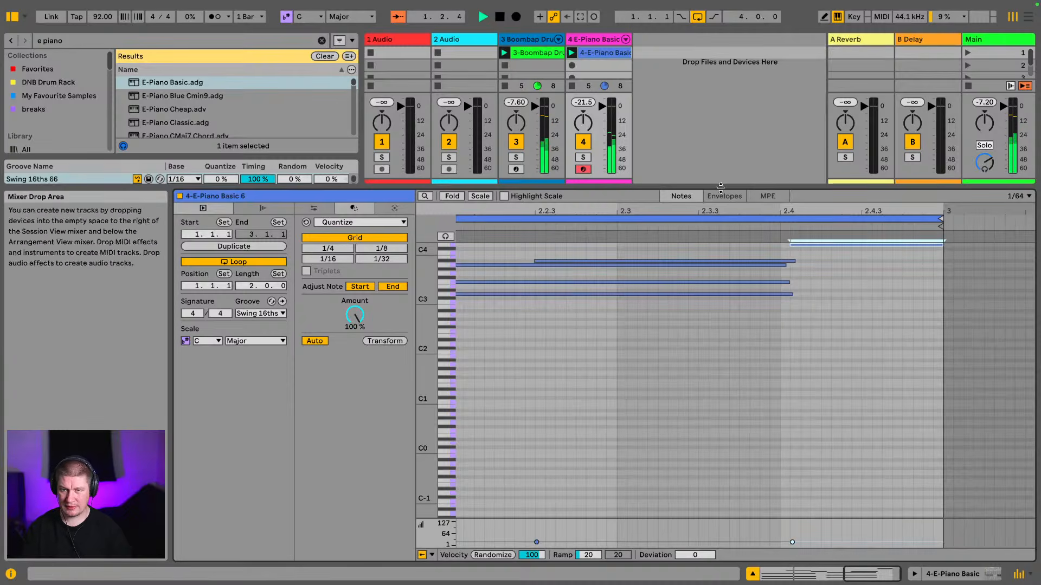
Collapse the note editor, show the E-Piano Basic device below the session grid and stop playback.
drag(722, 187, 684, 487)
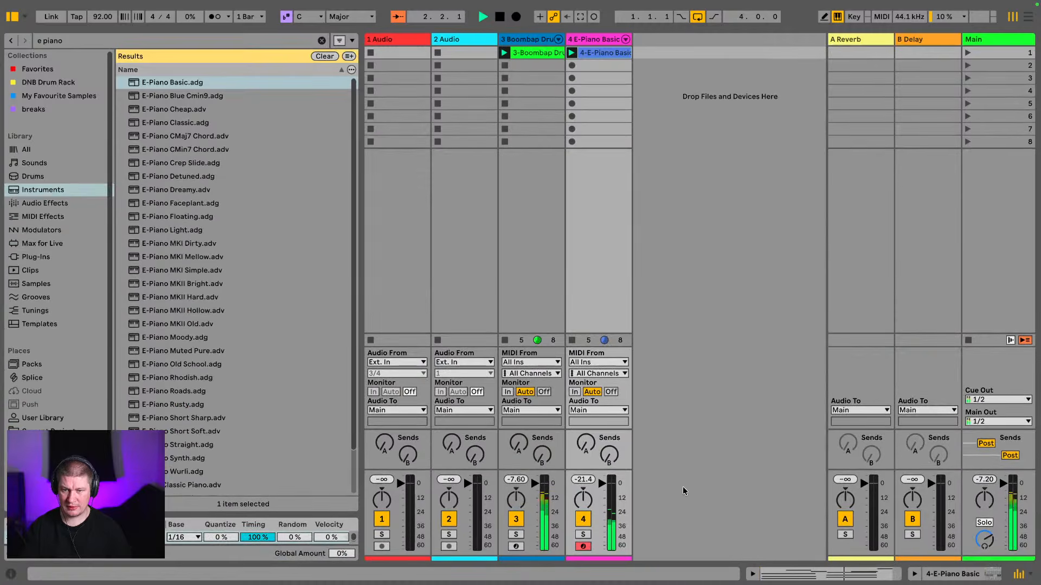
click(957, 577)
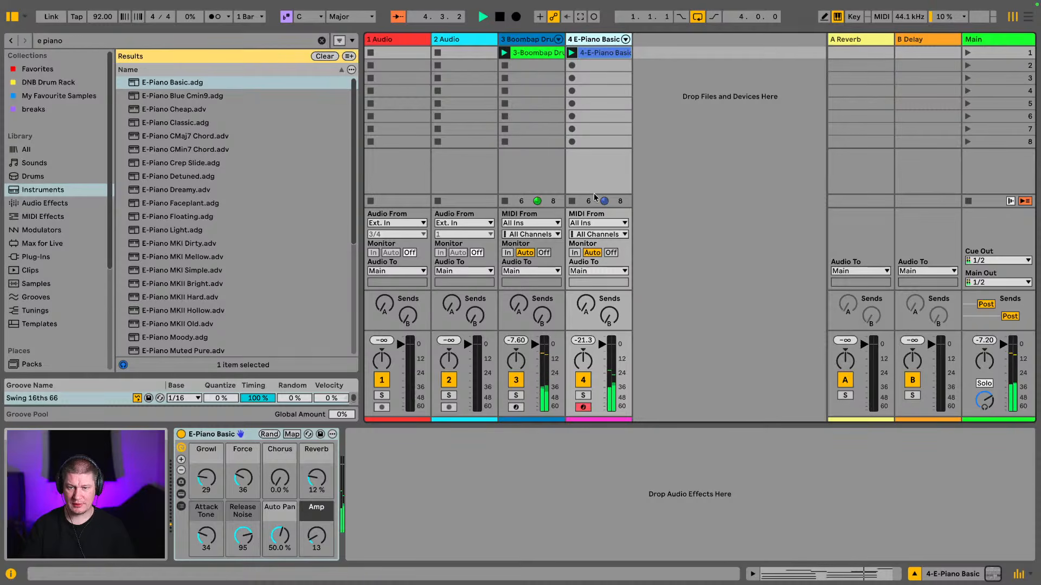
key(space)
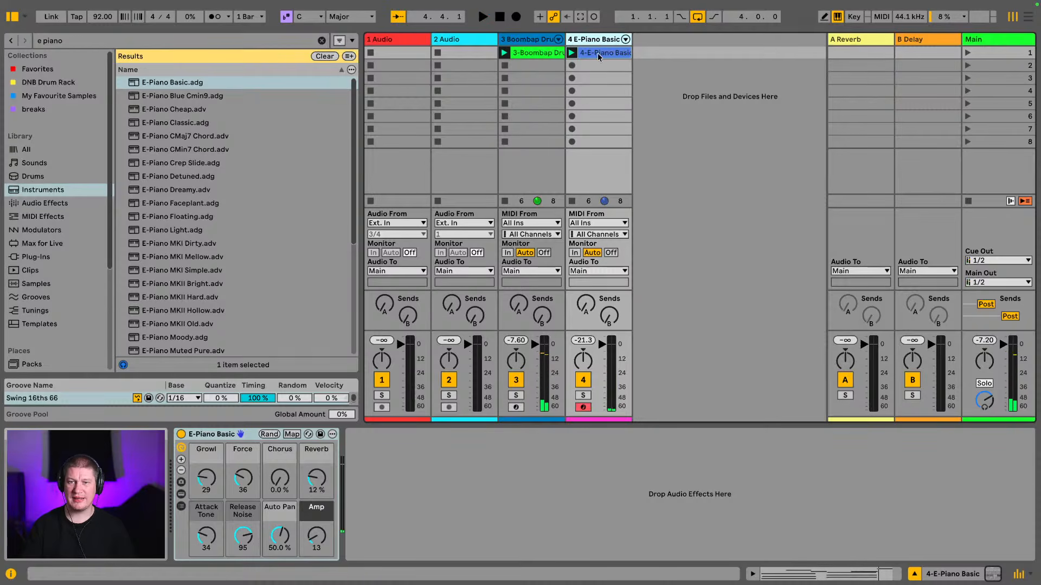
Reopen the electric piano clip with the note editor at full height and fit the view to the clip's width.
click(598, 57)
double_click(595, 51)
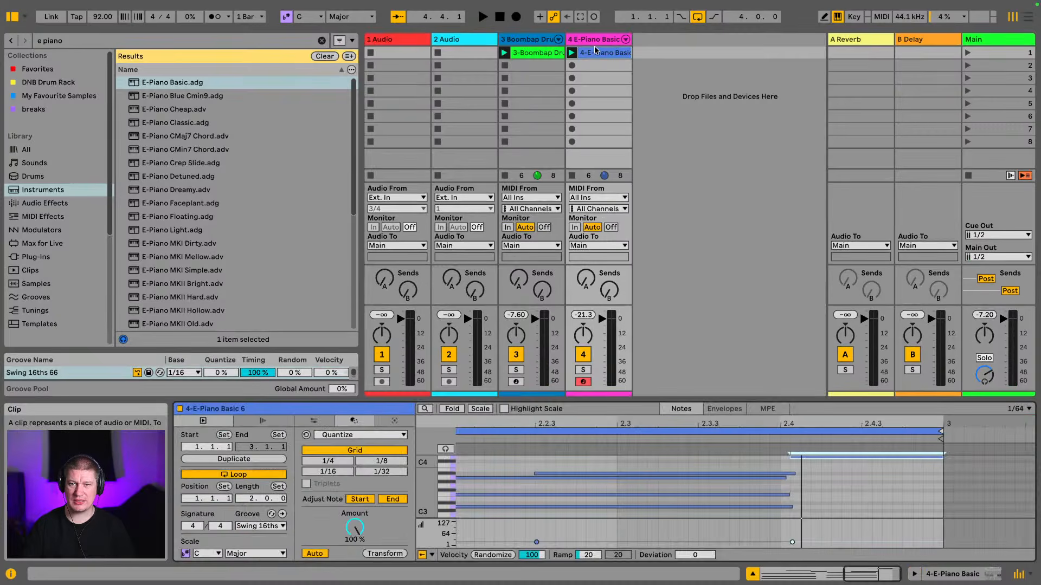
drag(628, 402, 676, 1)
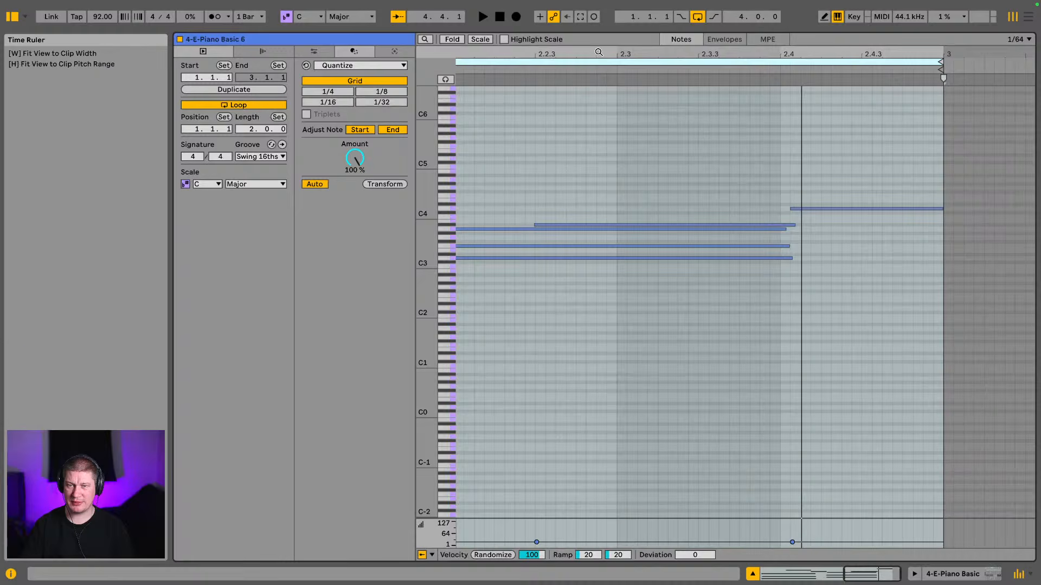
key(w)
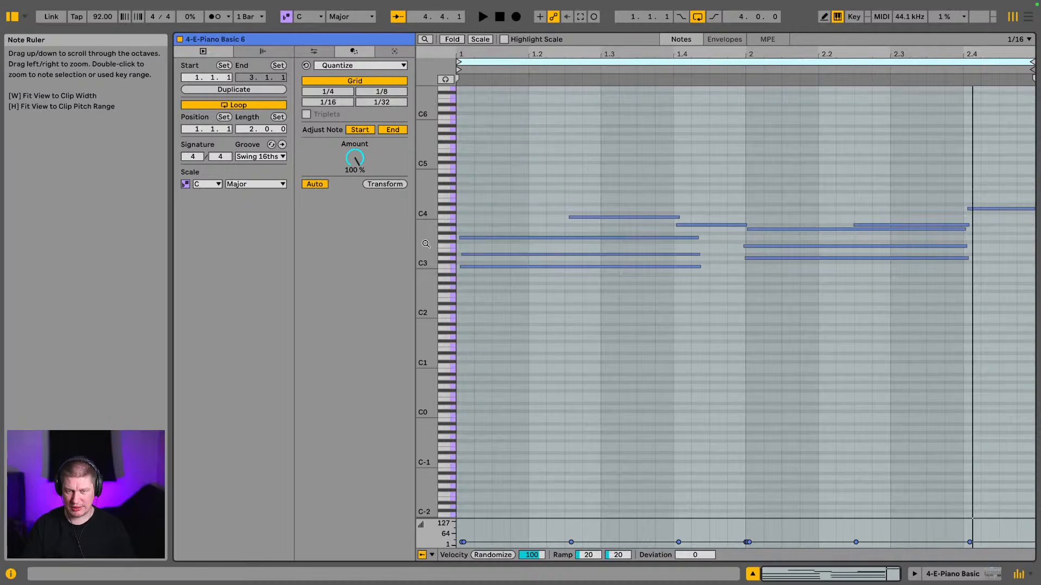
Zoom in on the electric piano notes, enable note preview and select the first chord's C3, D#3 and G3 to hear it.
drag(427, 247, 529, 301)
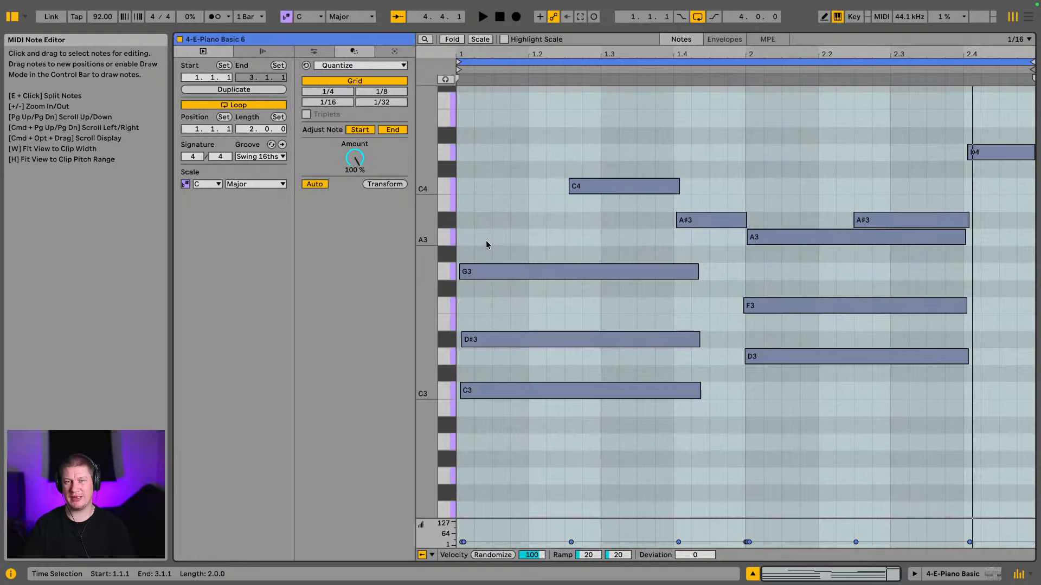
drag(490, 239, 510, 489)
click(445, 79)
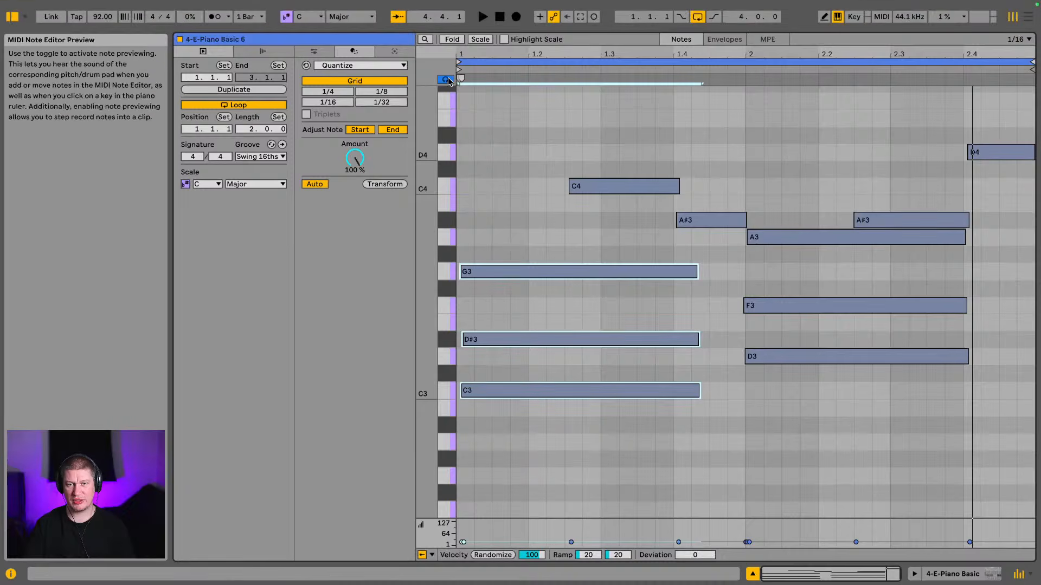
click(540, 441)
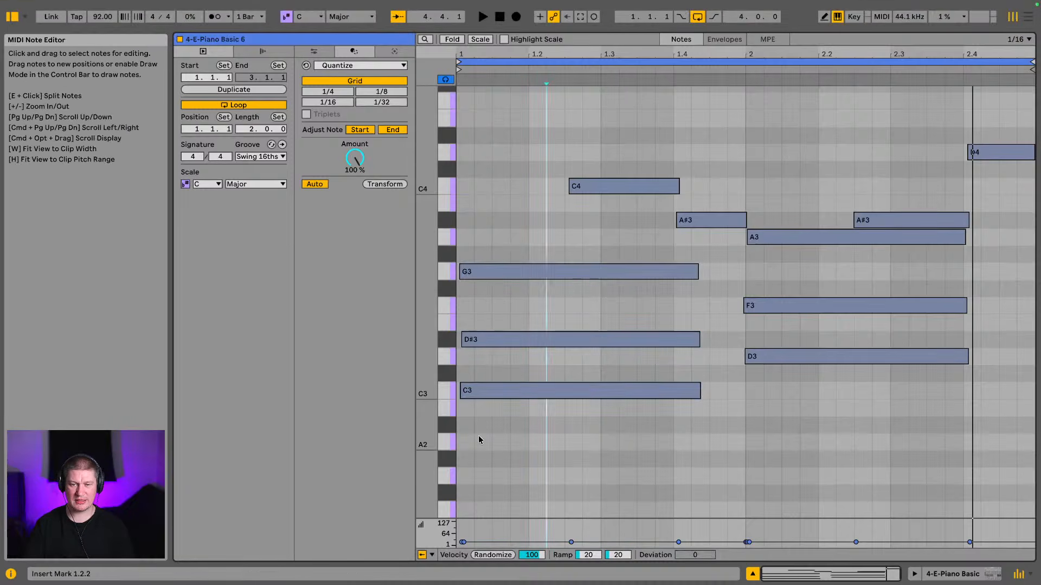
drag(478, 439, 540, 250)
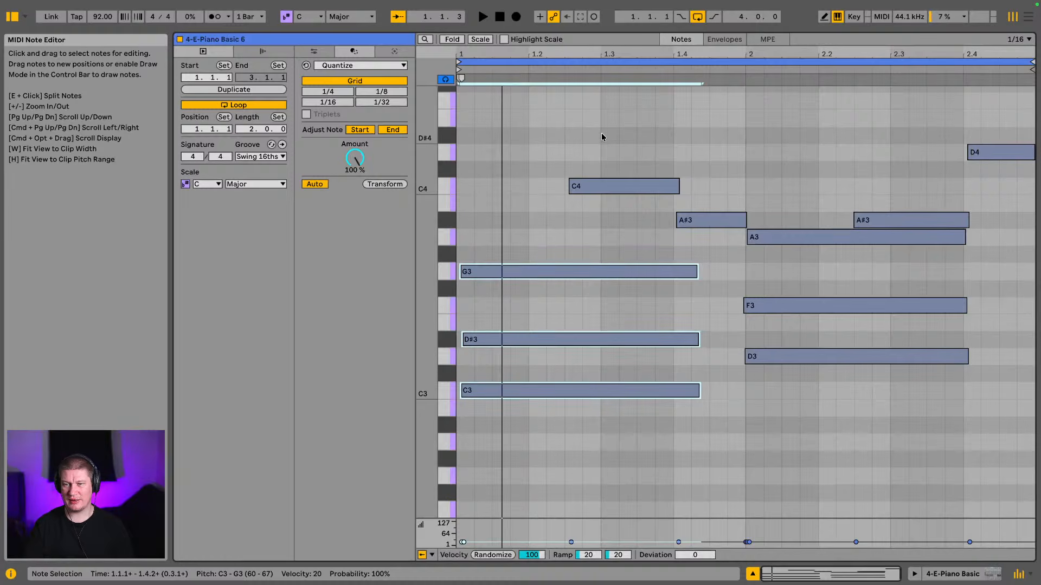
Audition the upper C4, A#3 and D4 melody notes and the first chord again by selecting each group.
drag(579, 122, 1030, 227)
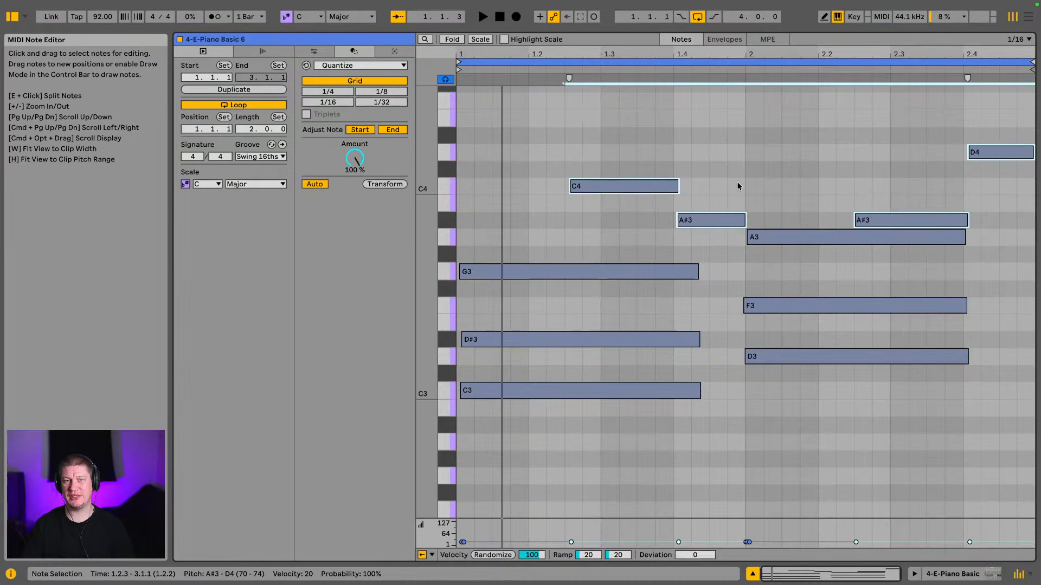
drag(621, 496, 609, 280)
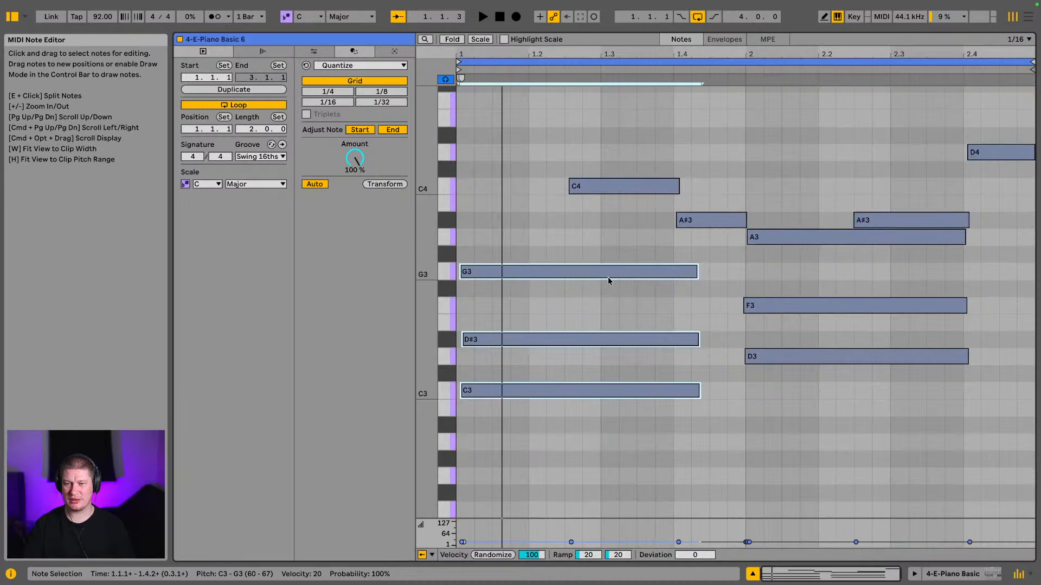
drag(855, 445, 784, 430)
key(super+z)
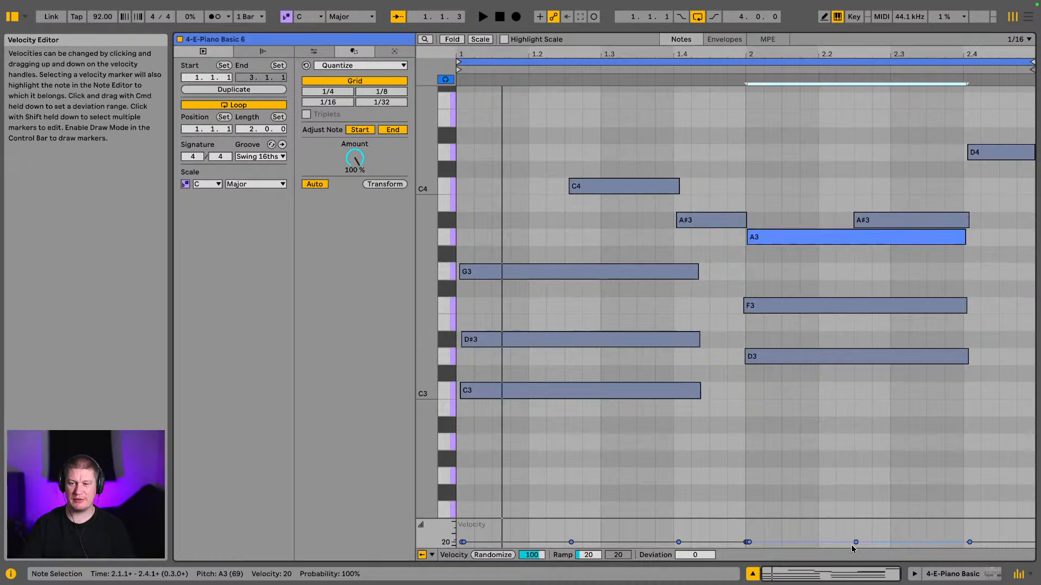
Compare the device chains of the Boombap Drums track and the E-Piano Basic track, ending on the electric piano.
click(978, 576)
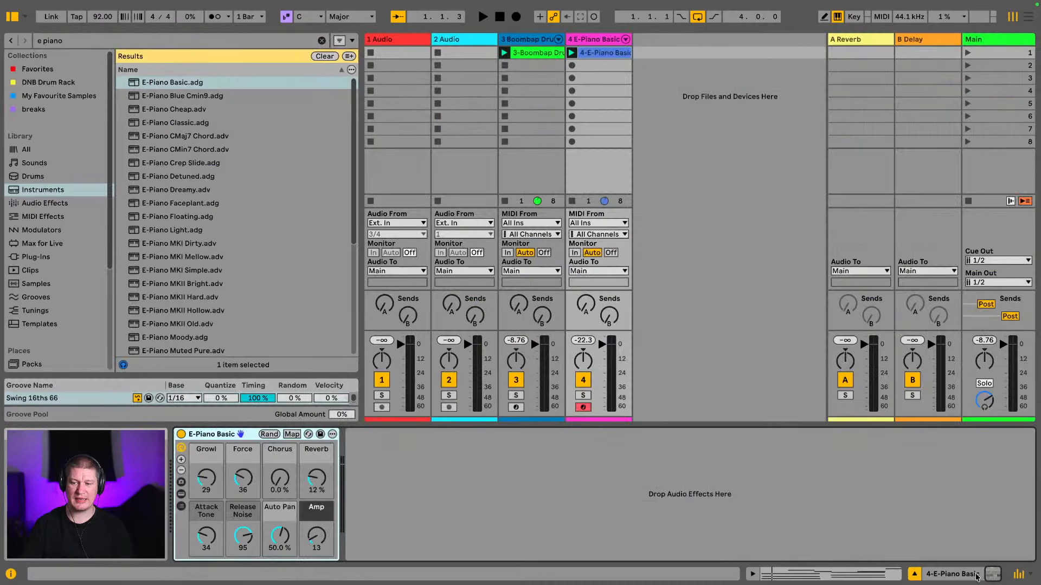
double_click(533, 51)
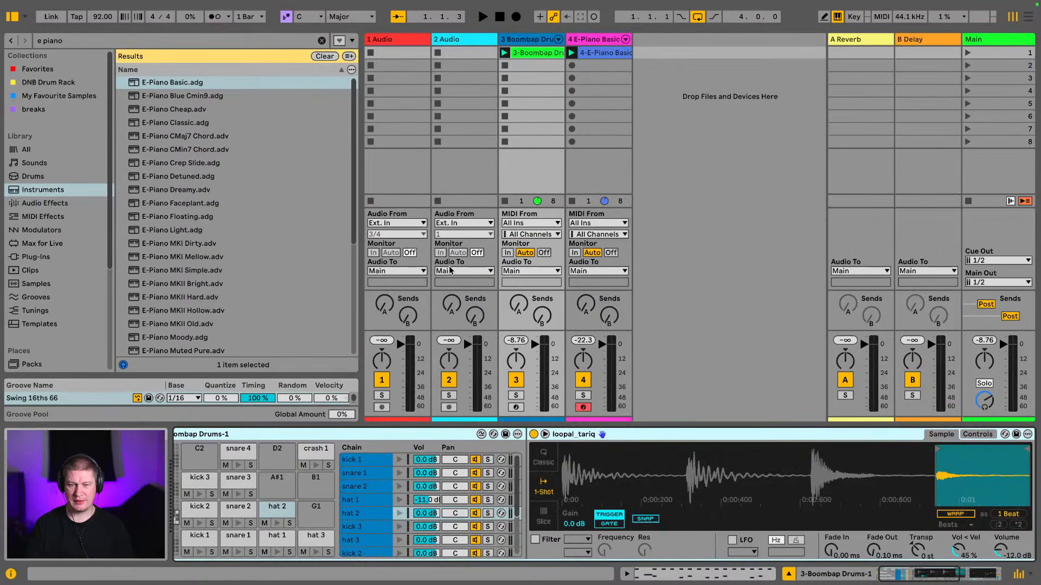
mouse_move(546, 19)
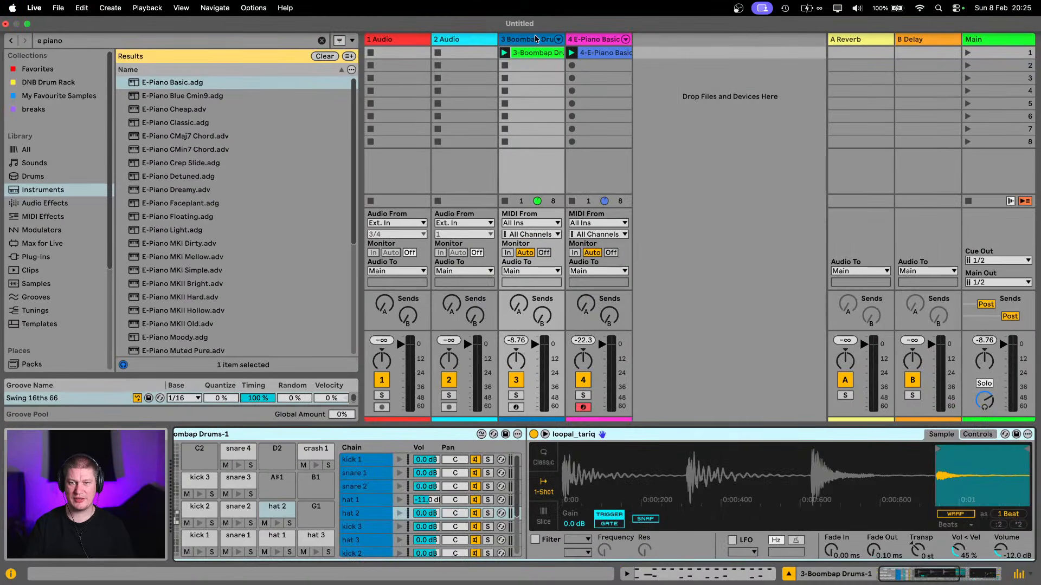
click(591, 37)
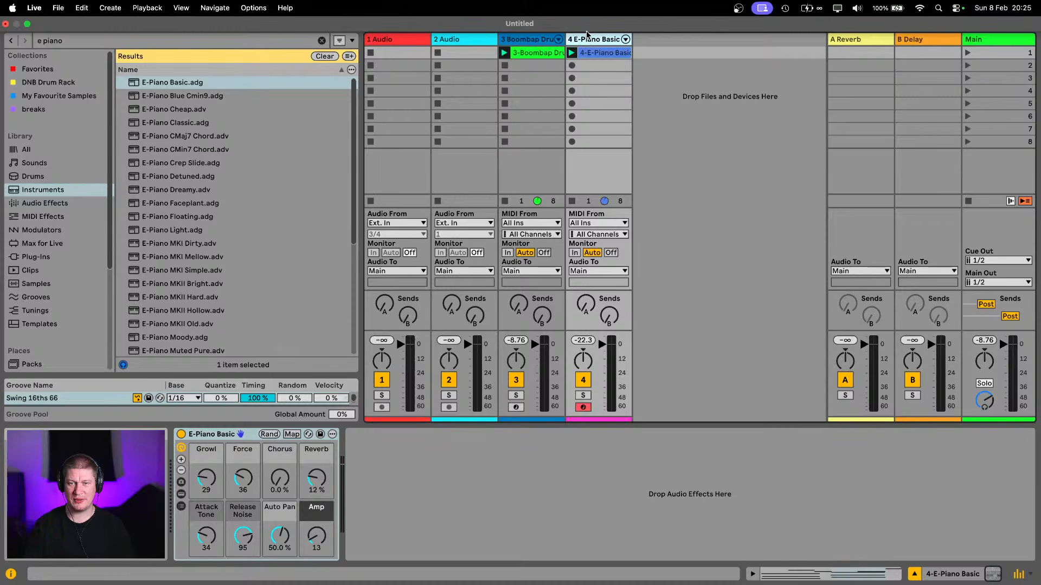
Clear the browser search, list all audio effects and add EQ Eight after the instrument on the E-Piano Basic track.
click(60, 205)
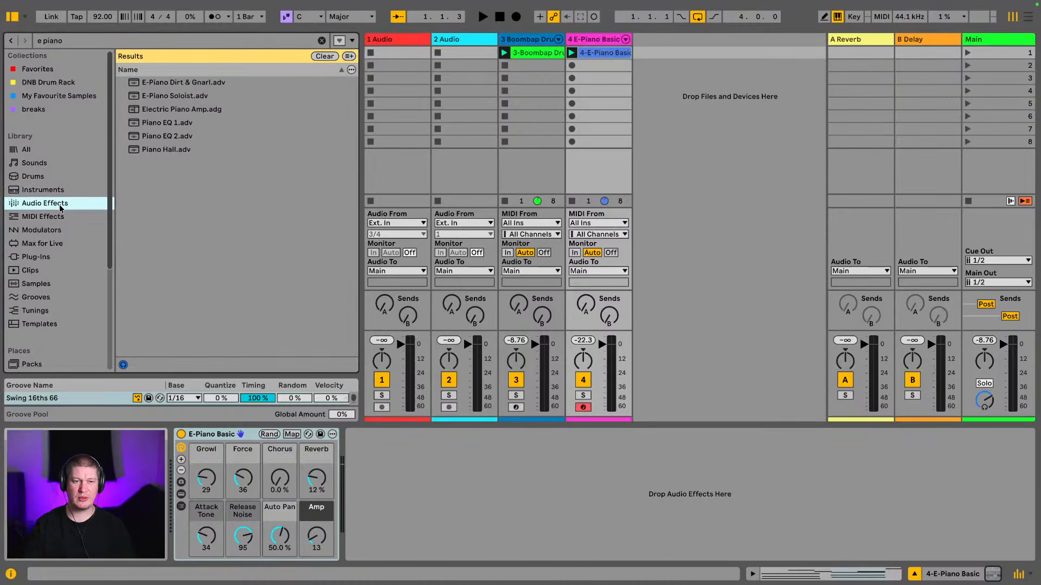
click(322, 41)
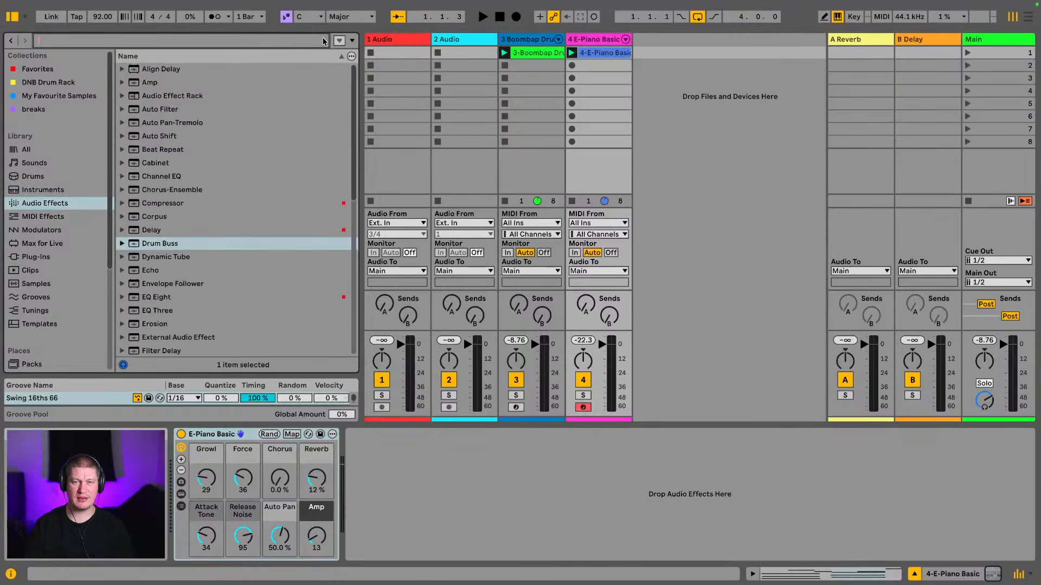
scroll(203, 92, down, 5)
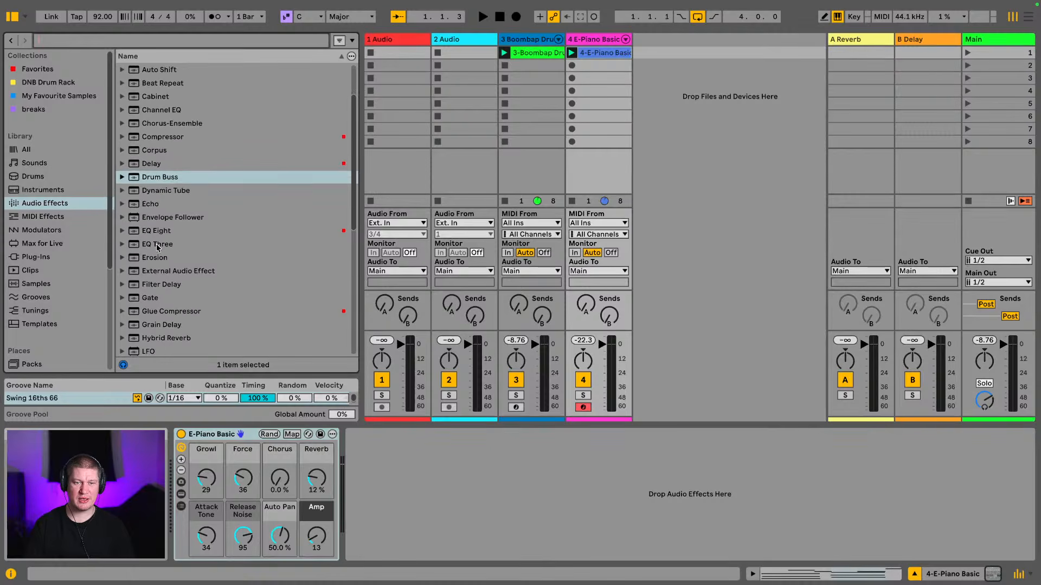
click(162, 232)
drag(386, 450, 405, 466)
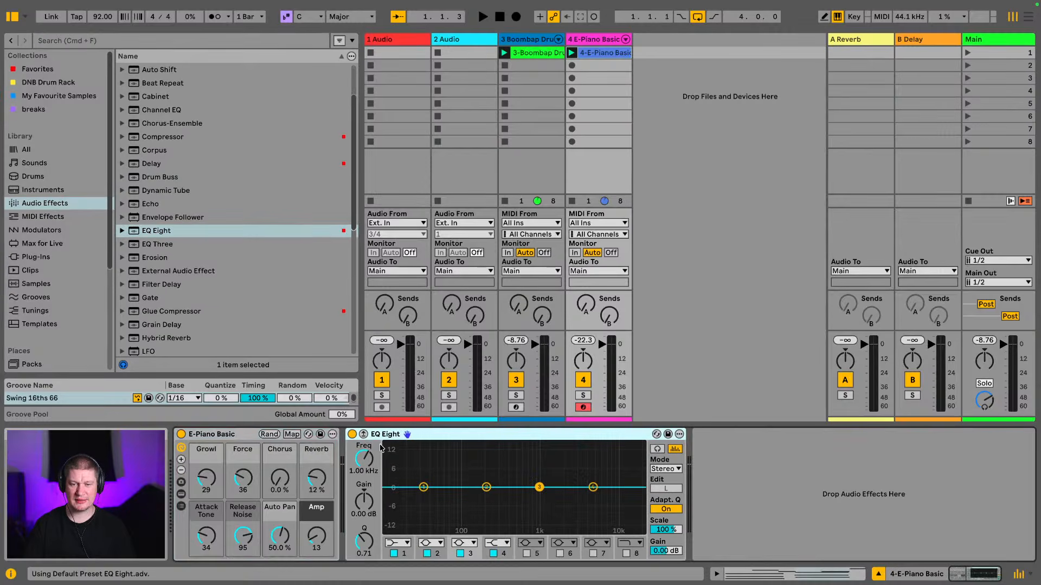
Enlarge the EQ Eight display and play the set twice to examine the electric piano's frequency spectrum.
click(364, 436)
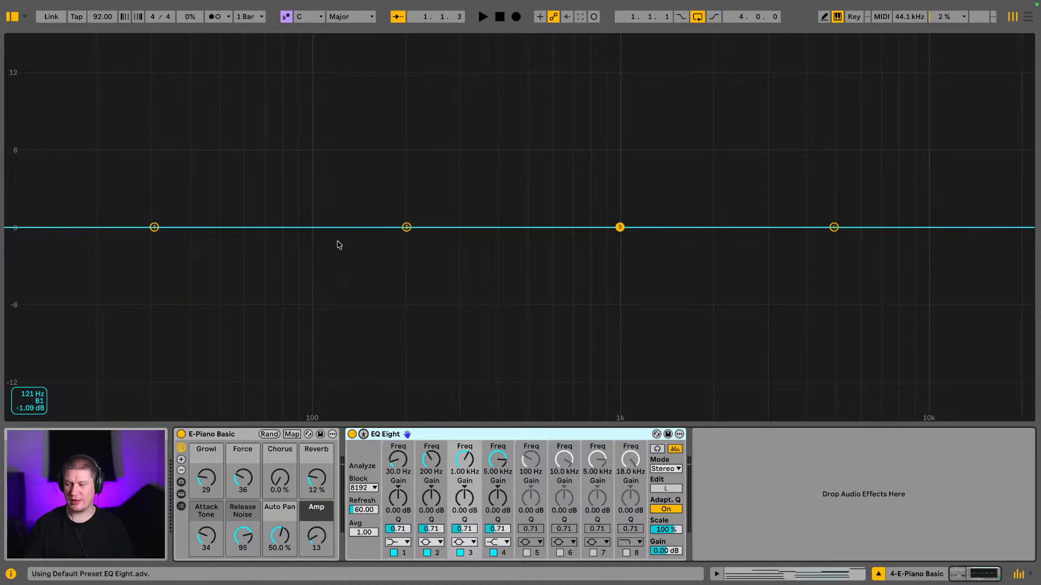
key(space)
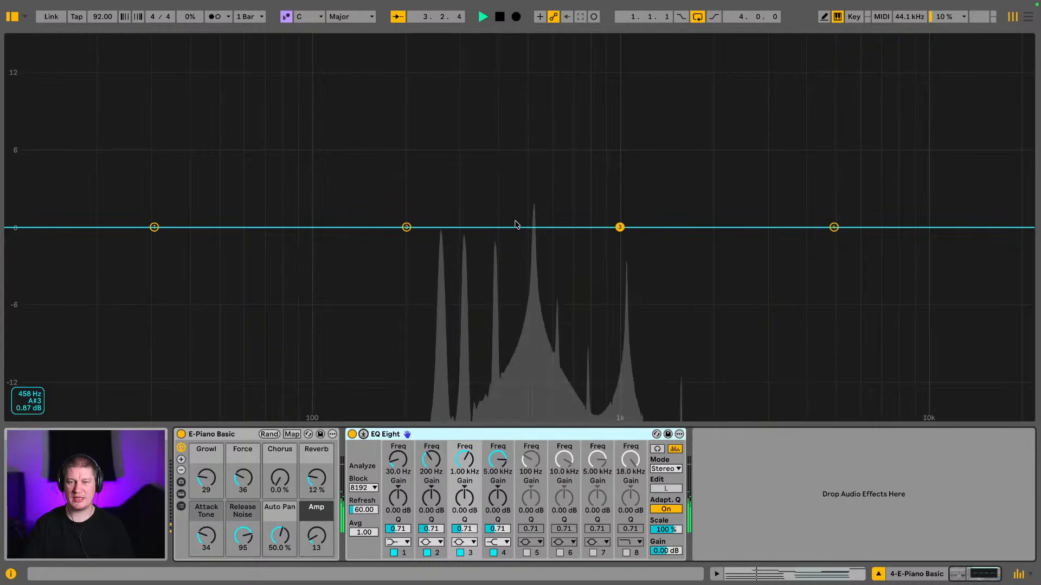
key(space)
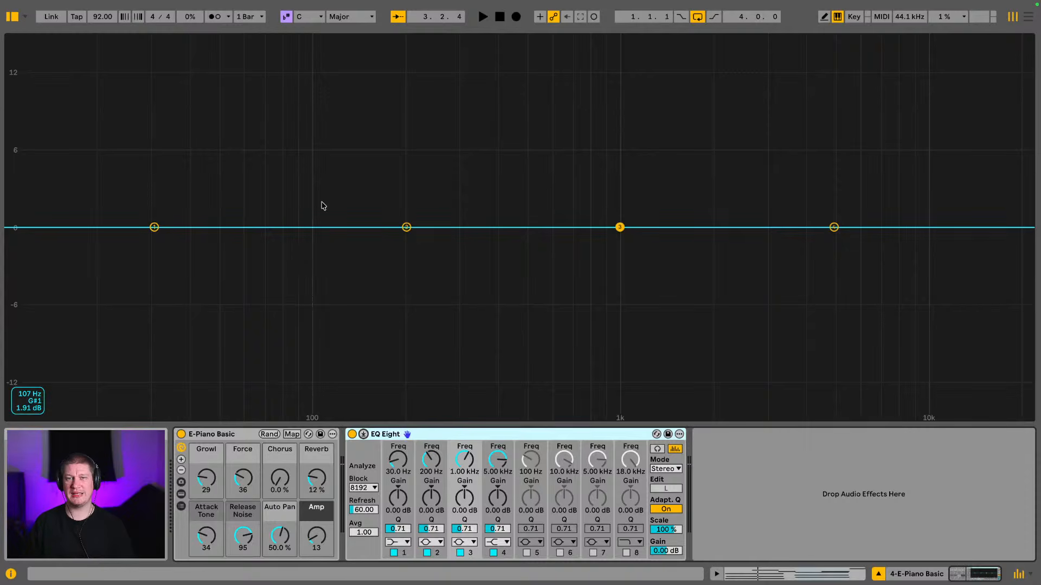
key(space)
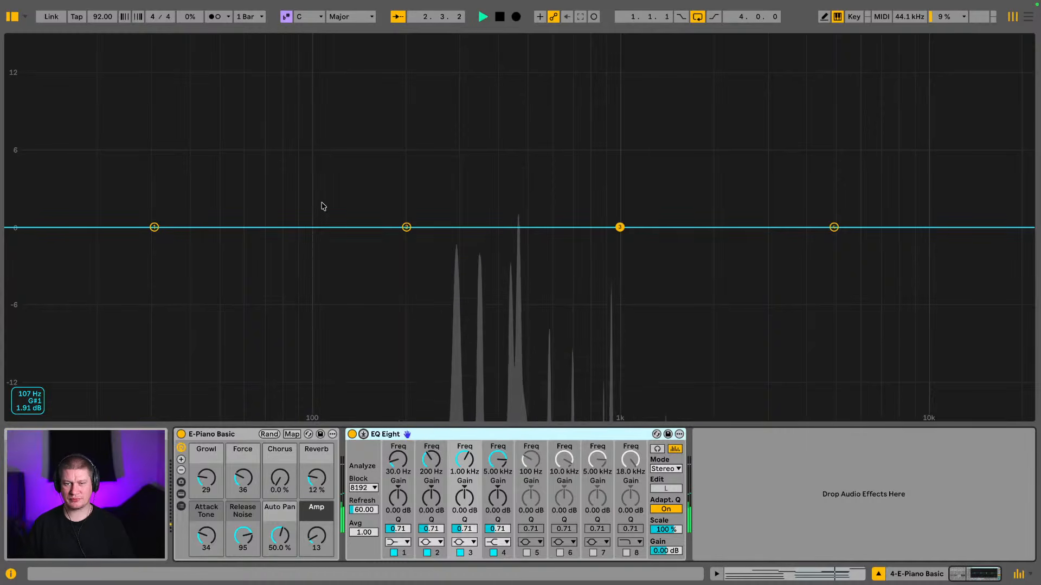
key(space)
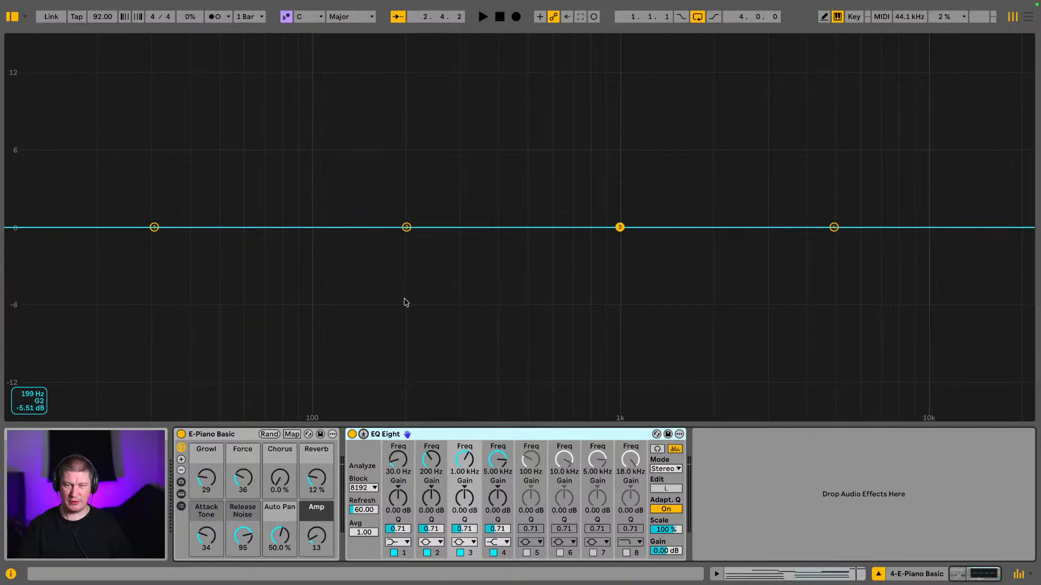
Change EQ Eight band 1 to a low-cut filter and raise its frequency to 147 Hz.
click(152, 228)
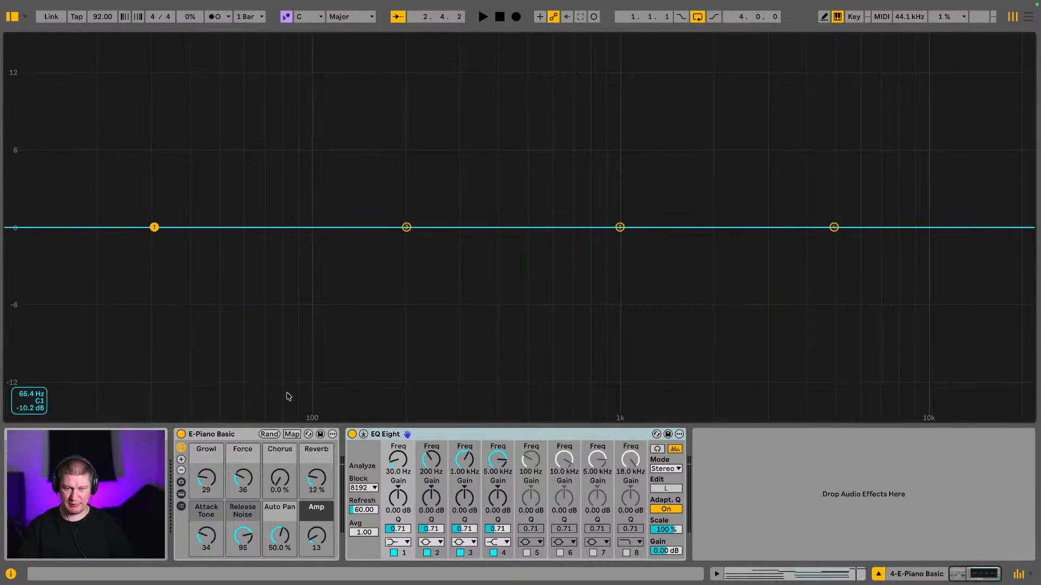
click(403, 542)
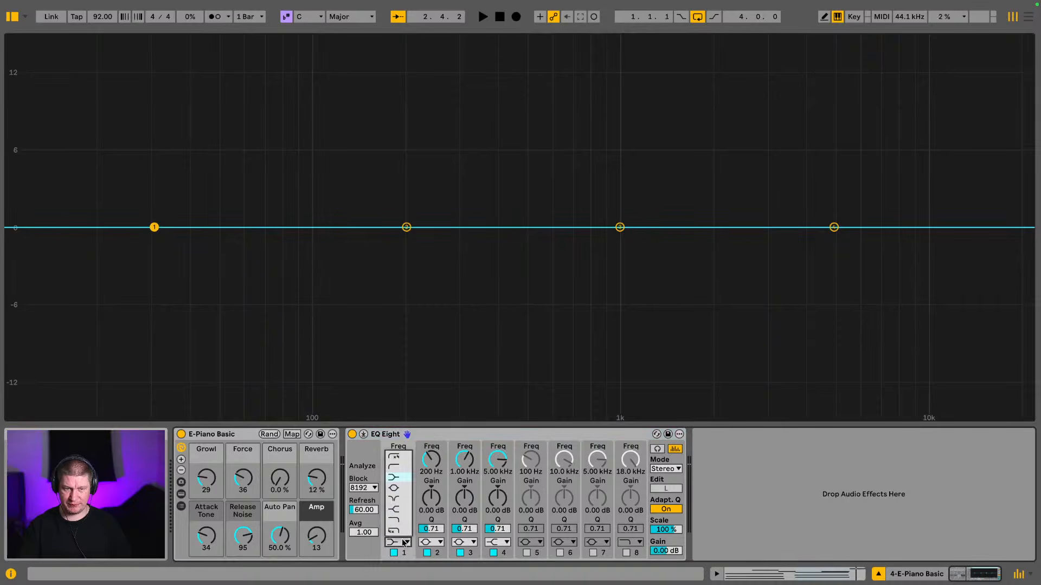
click(399, 467)
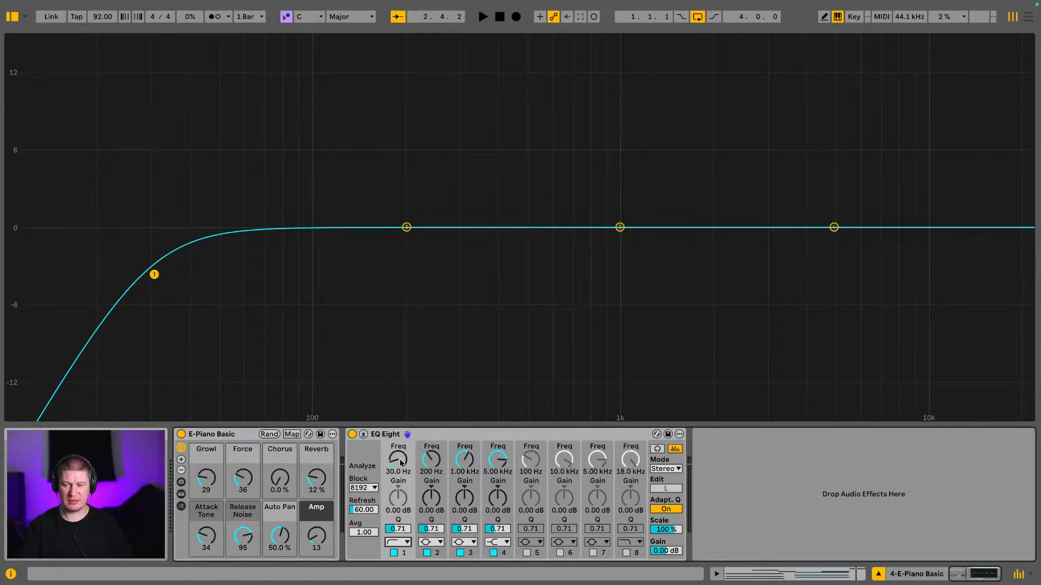
drag(398, 459, 398, 437)
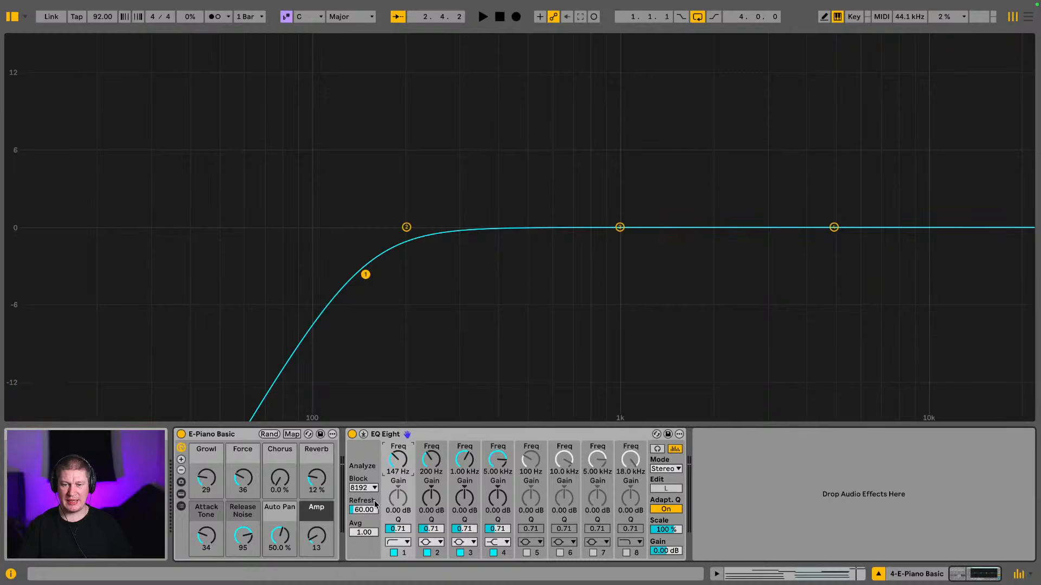
Change EQ Eight band 4 to a high-cut filter and lower its frequency to 1.10 kHz.
click(495, 542)
click(496, 521)
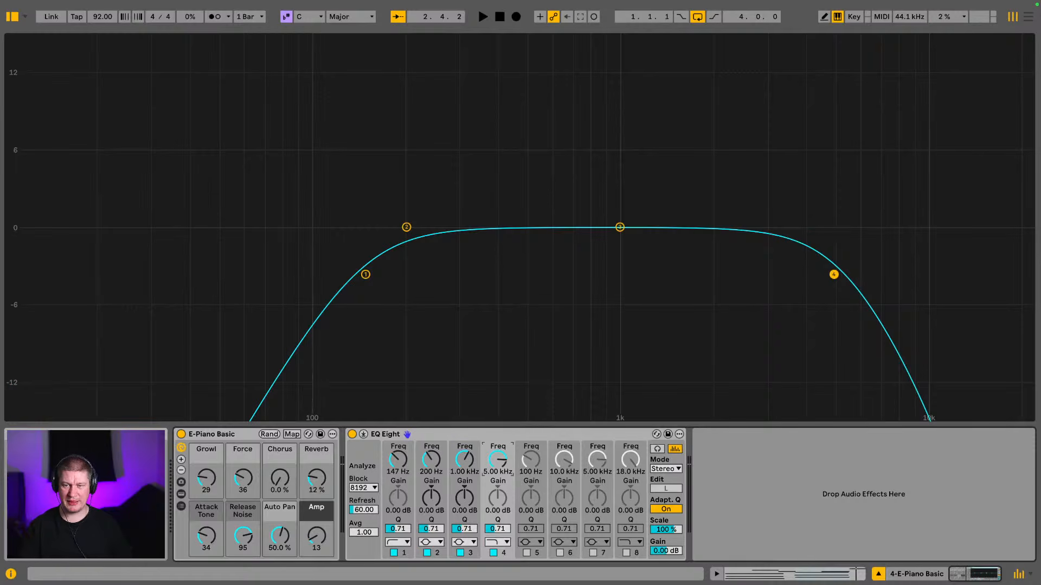
drag(497, 460, 497, 488)
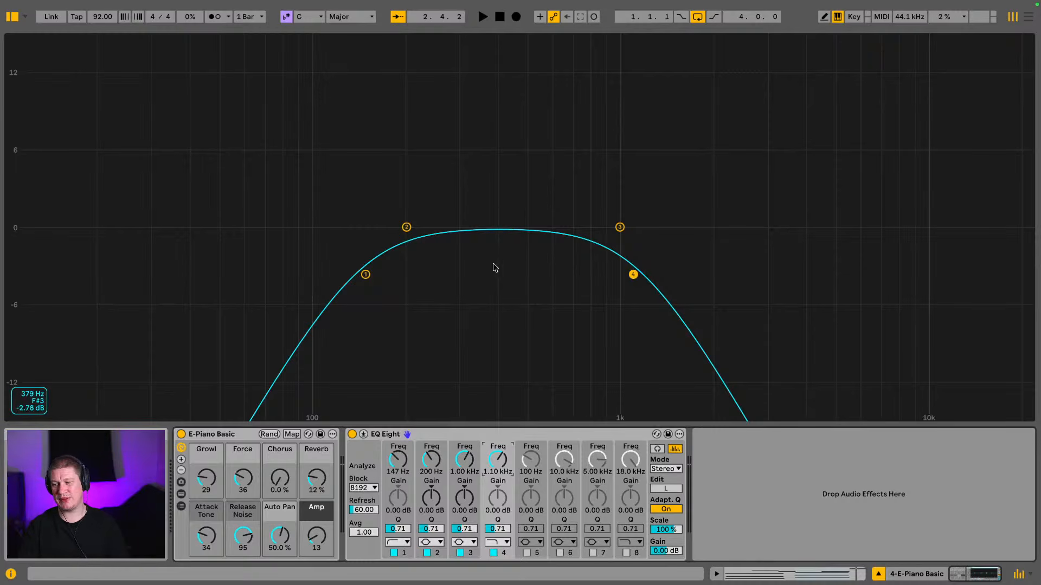
Audition the band 4 high cut at 381 Hz during playback, then set it to about 774 Hz with a Q of 0.69.
key(space)
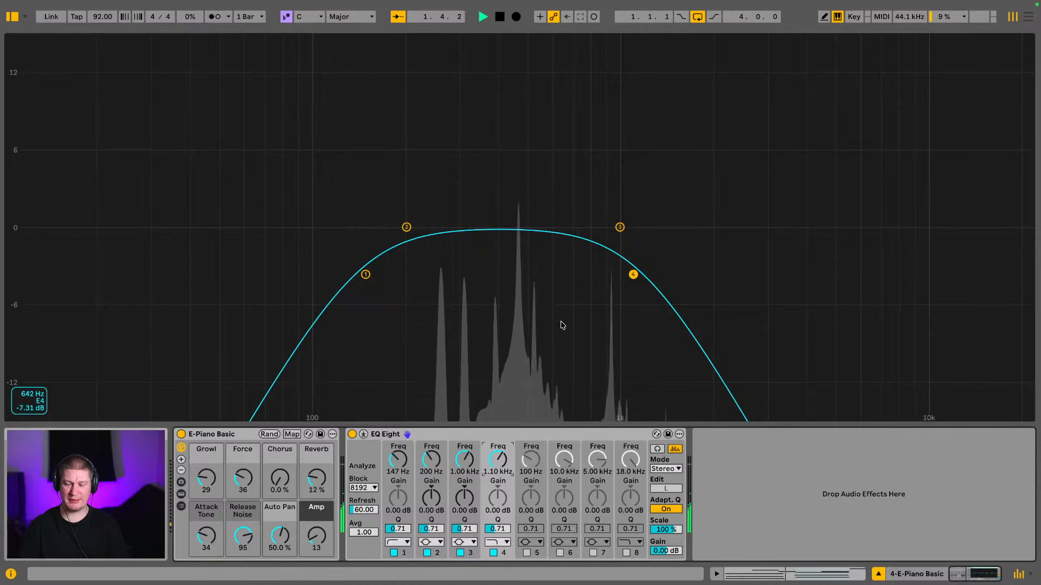
drag(633, 274, 492, 267)
key(space)
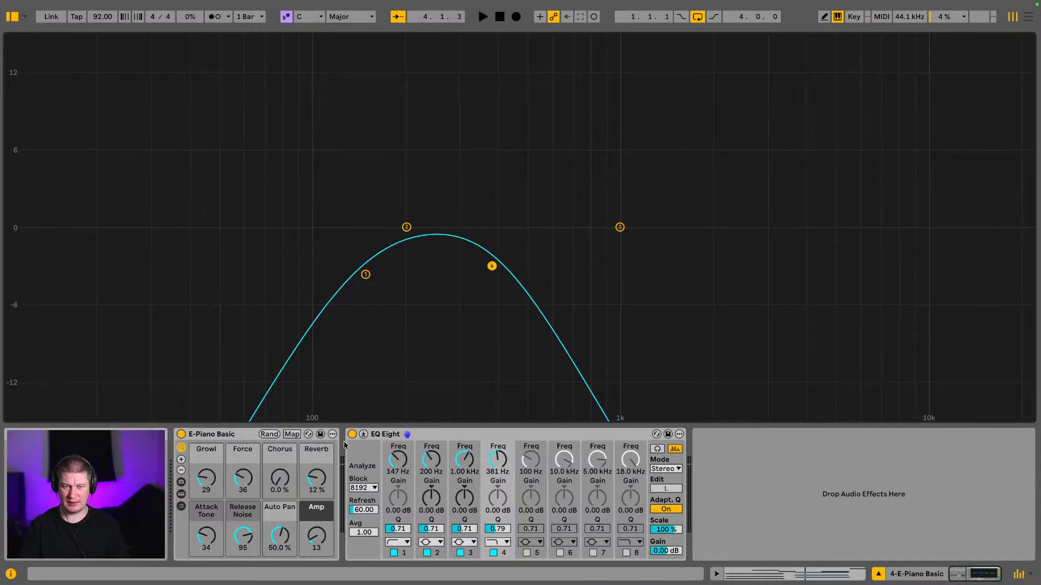
key(space)
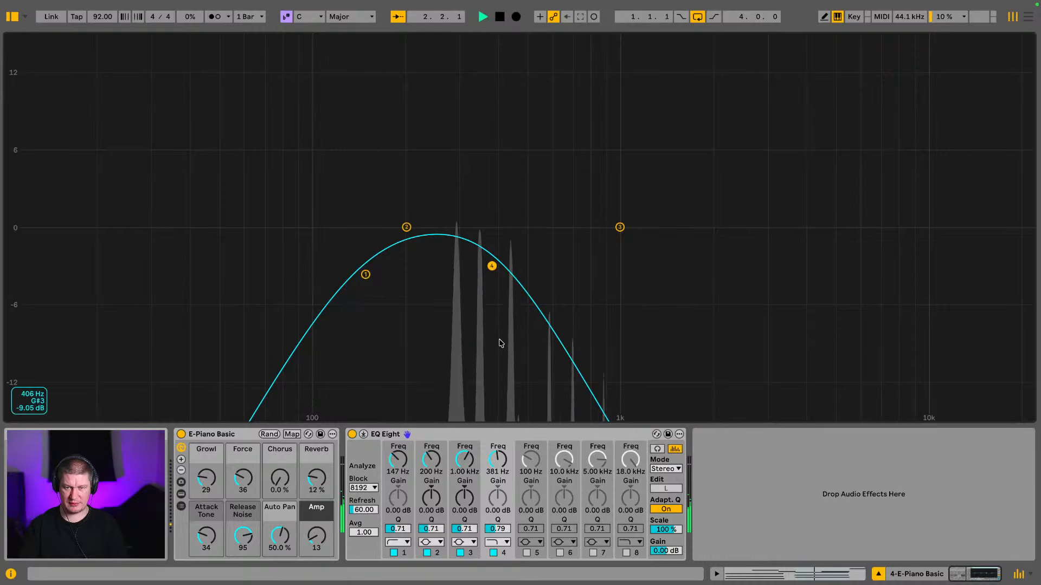
key(space)
drag(492, 267, 585, 276)
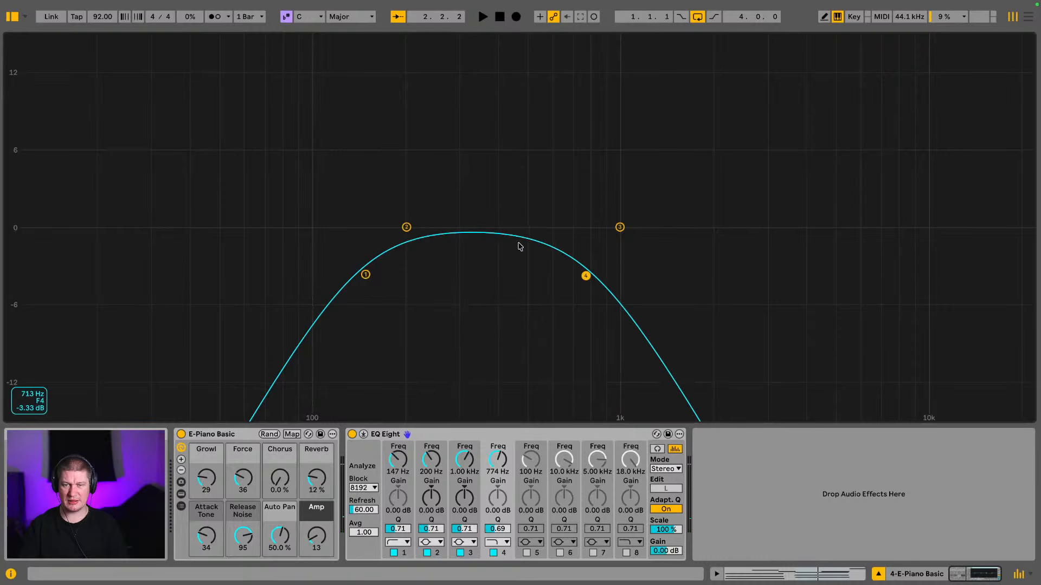
Move EQ Eight band 2 to about 327 Hz with 0.36 dB gain and collapse the enlarged EQ display.
drag(411, 233, 471, 222)
key(space)
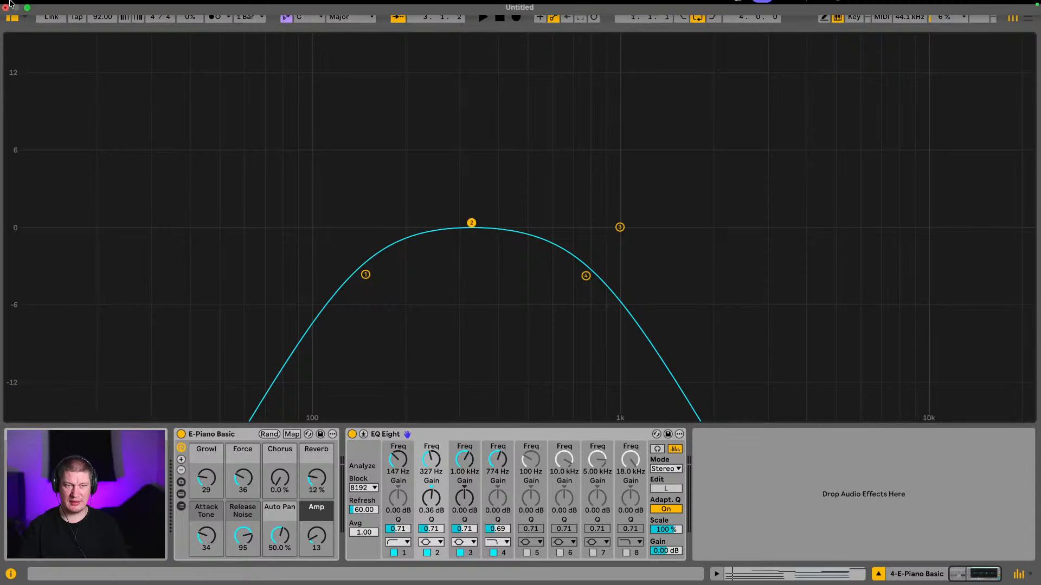
click(363, 435)
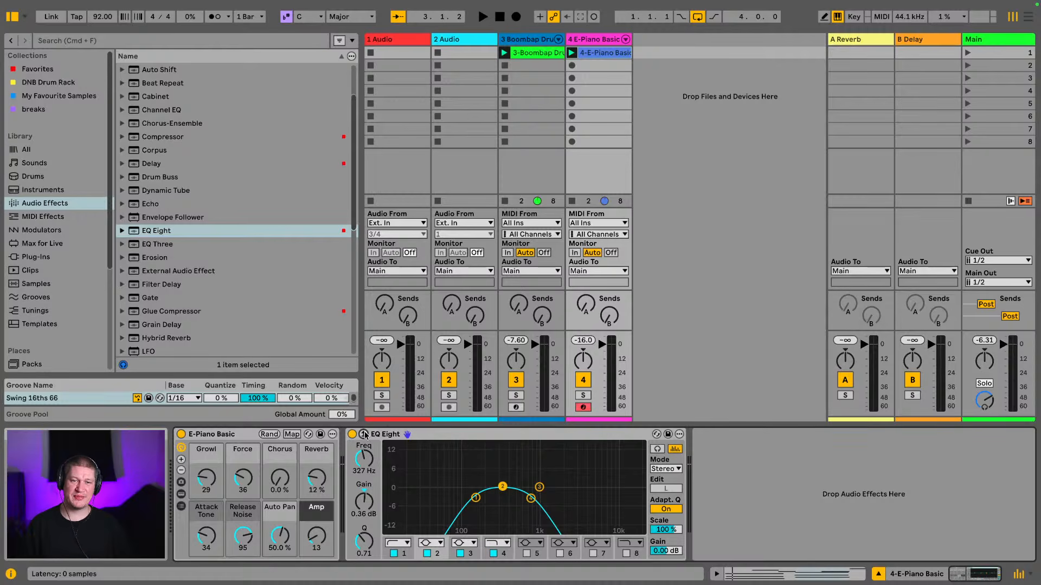
Add Auto Pan-Tremolo after EQ Eight on the electric piano track and switch it to Tremolo mode.
scroll(312, 162, up, 5)
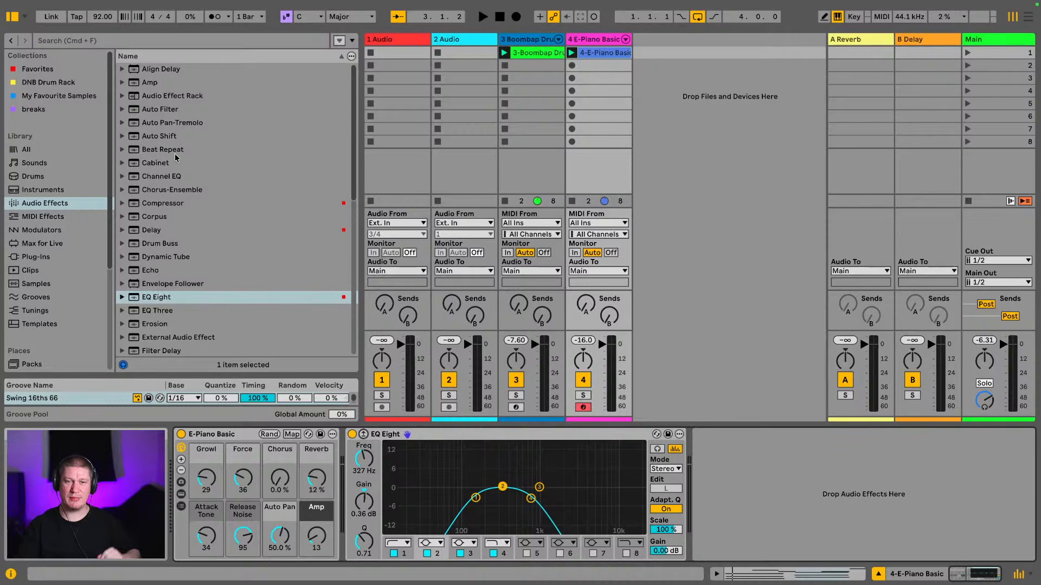
drag(170, 123, 711, 507)
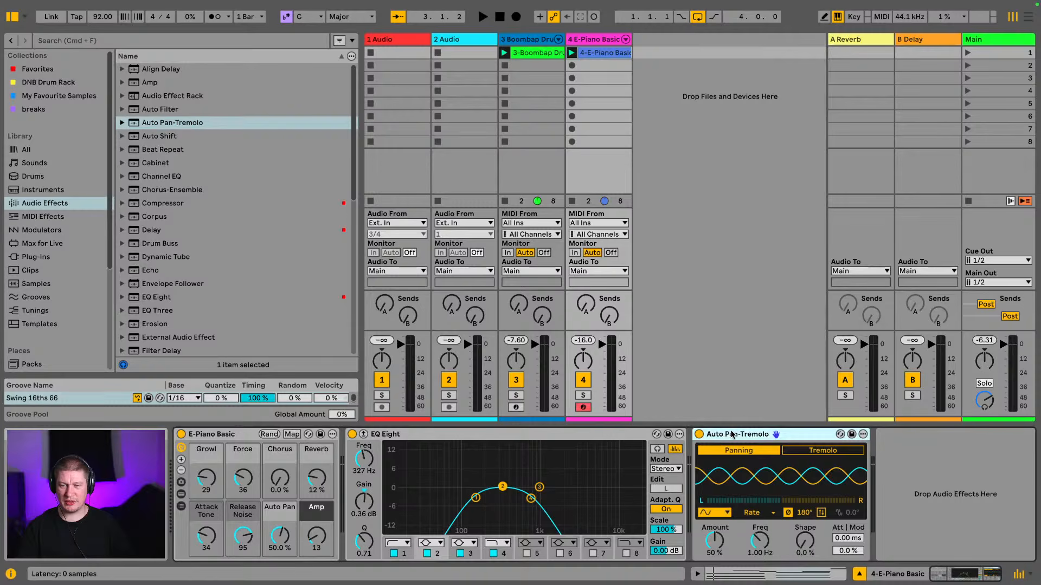
click(826, 454)
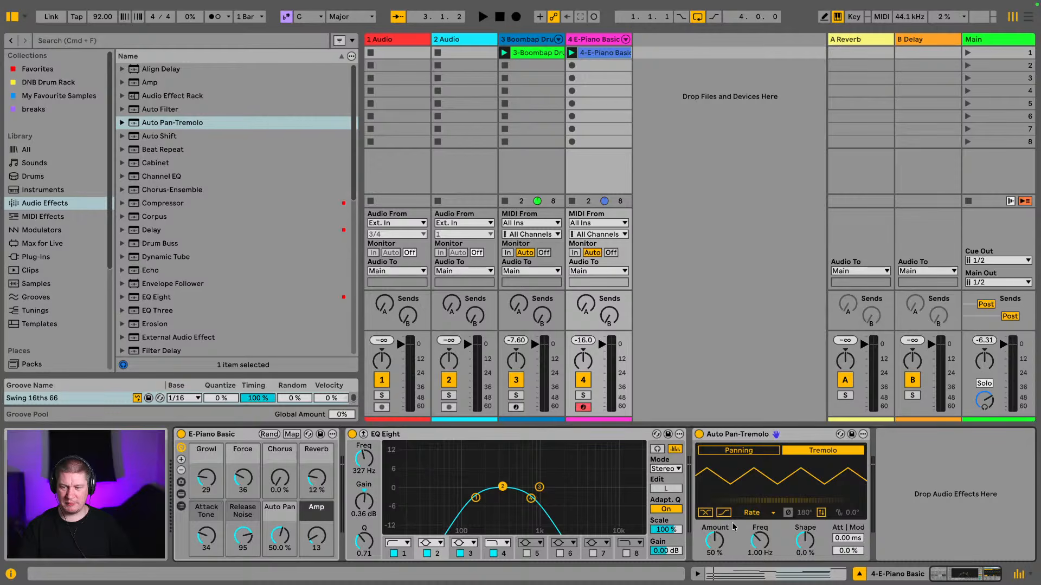
Sync the tremolo rate to the tempo at 1/16 and start playback with the electric piano track soloed.
click(759, 515)
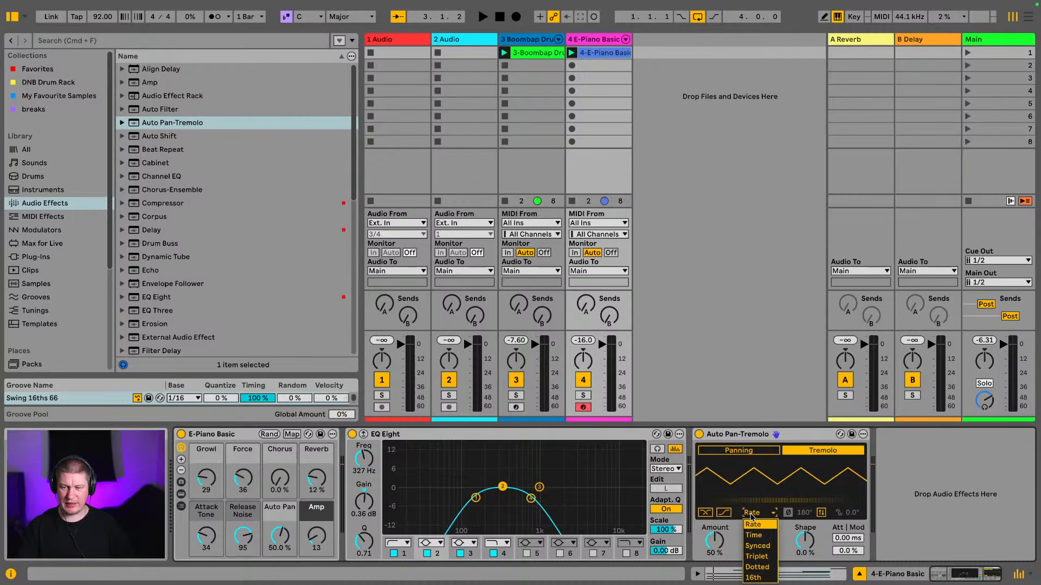
click(762, 548)
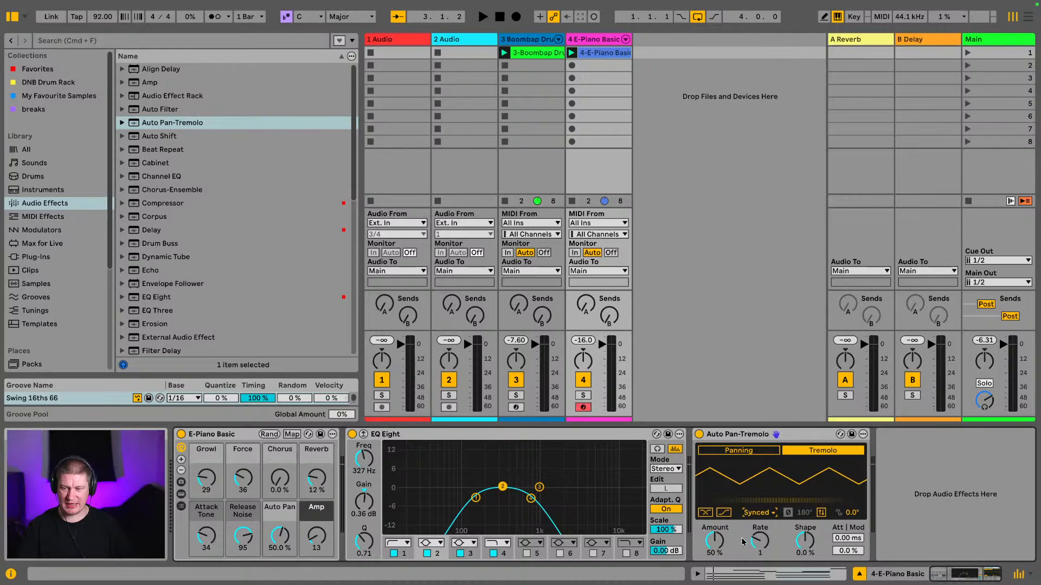
drag(755, 543, 754, 521)
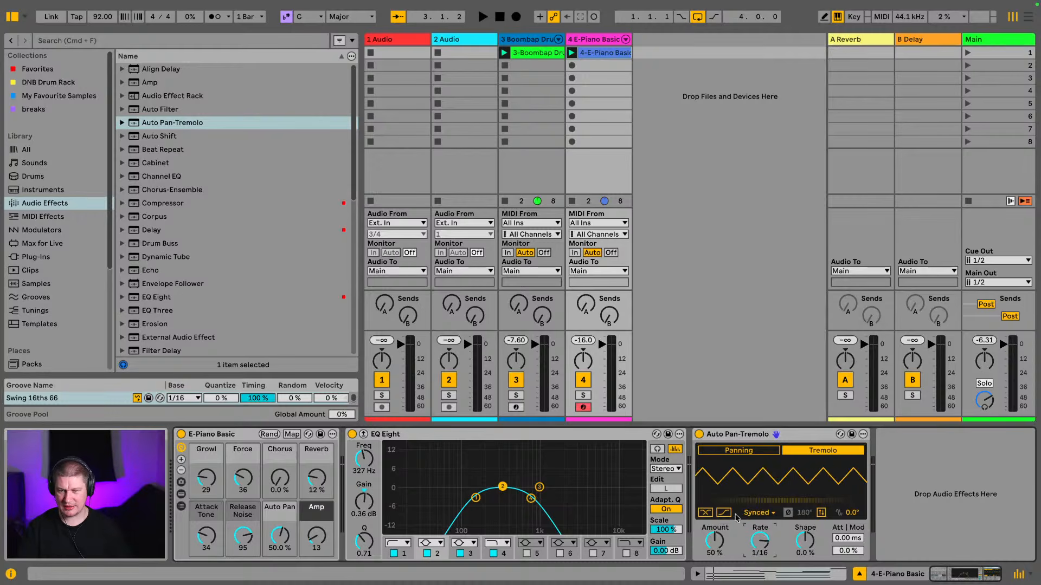
key(space)
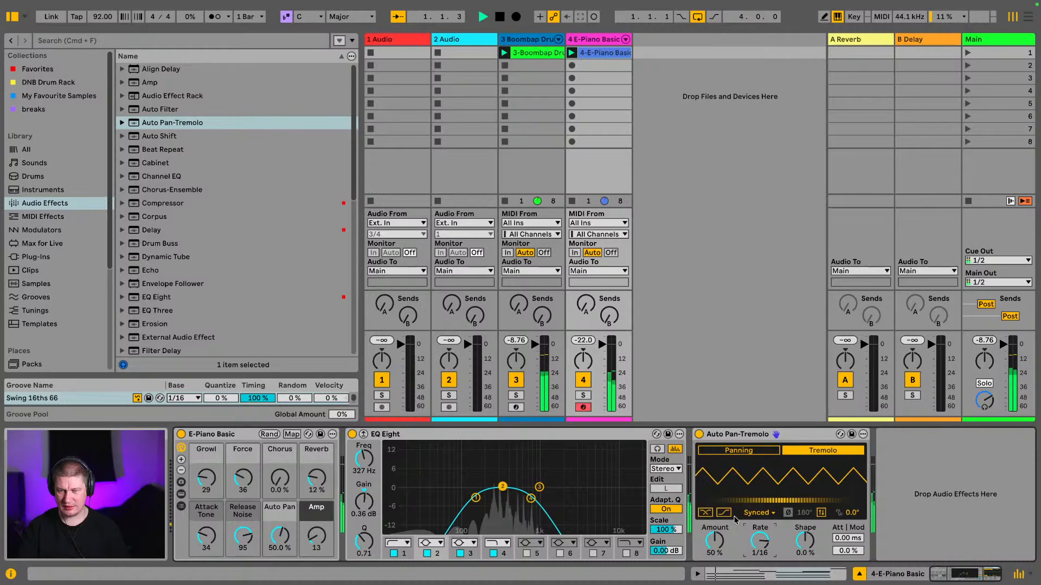
click(583, 396)
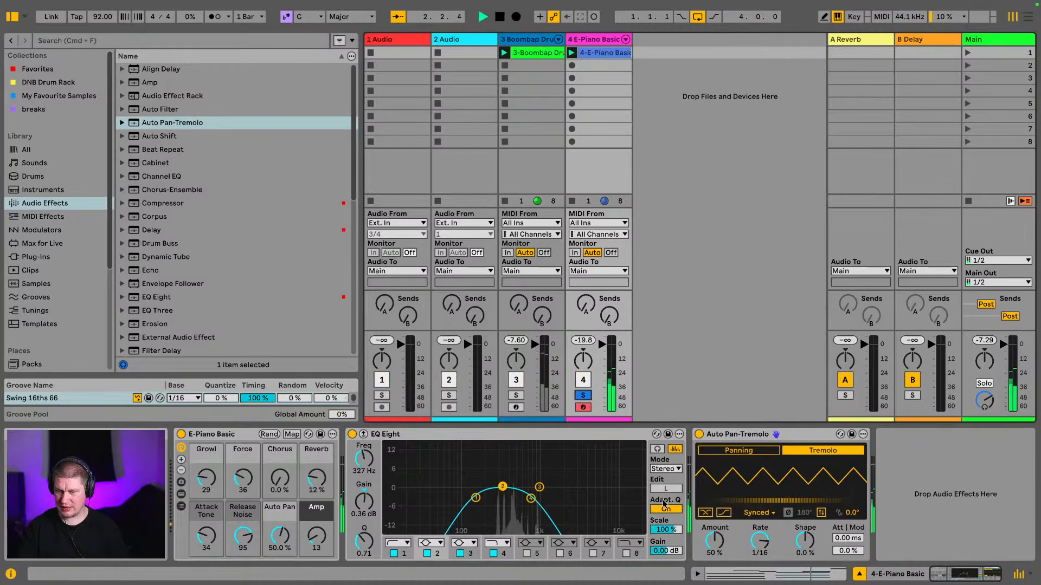
Audition the tremolo Amount at 100% and 33%, set it to 45%, and raise EQ Eight band 4 to about 1.16 kHz.
drag(703, 544, 705, 509)
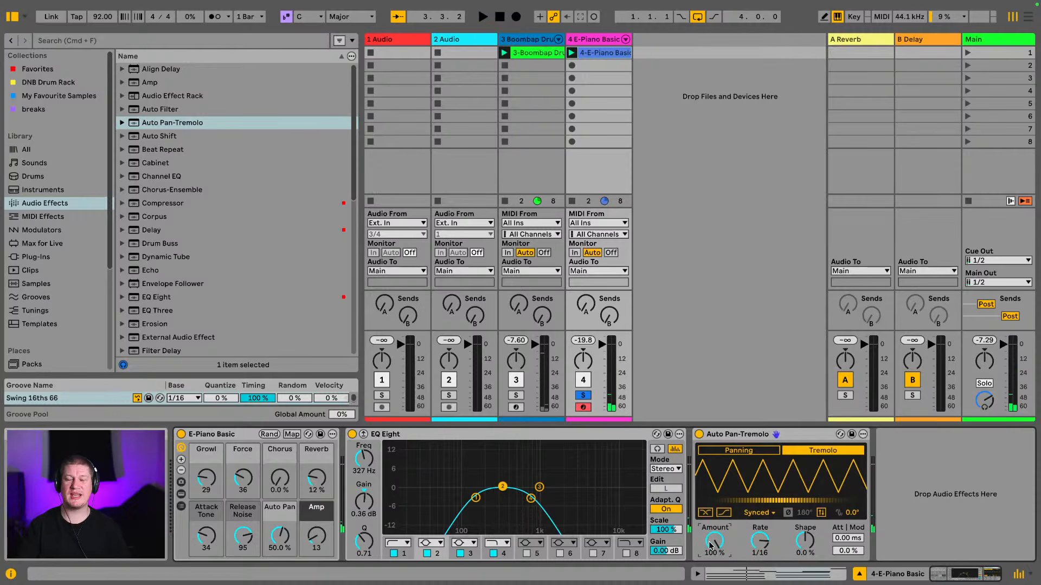
key(space)
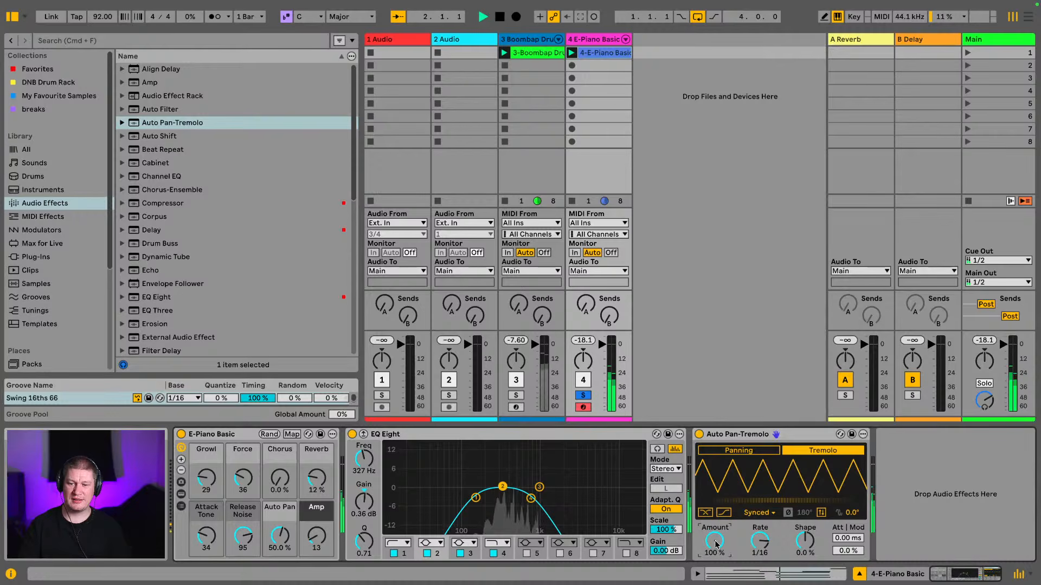
drag(716, 543, 715, 575)
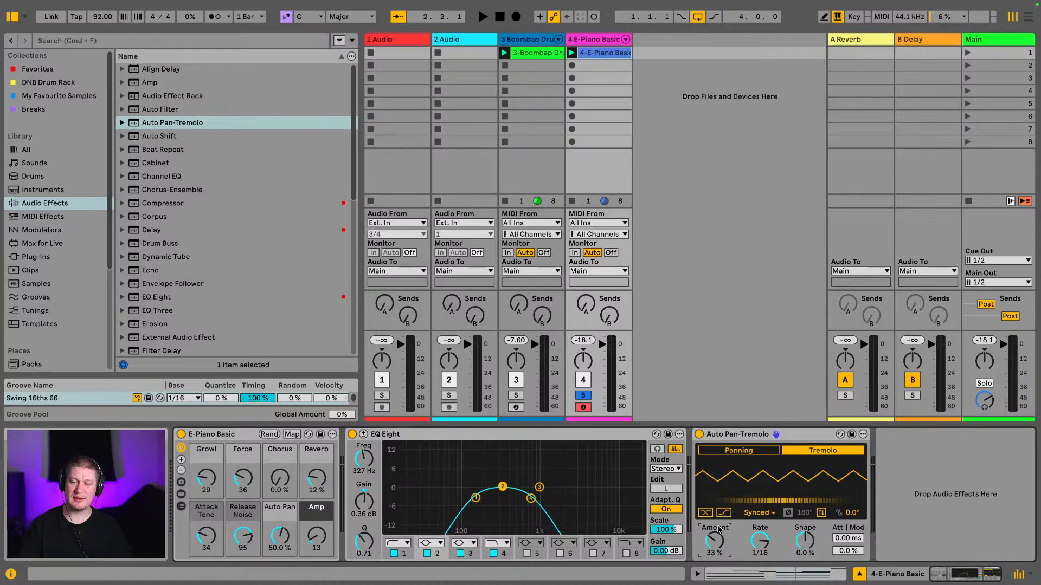
key(space)
drag(718, 530, 714, 529)
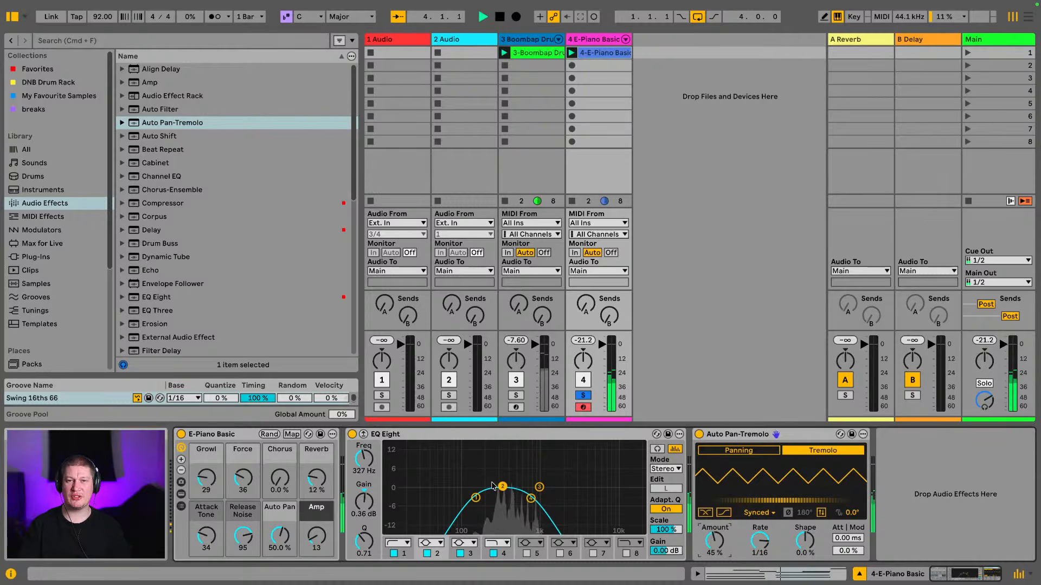
drag(531, 498, 544, 498)
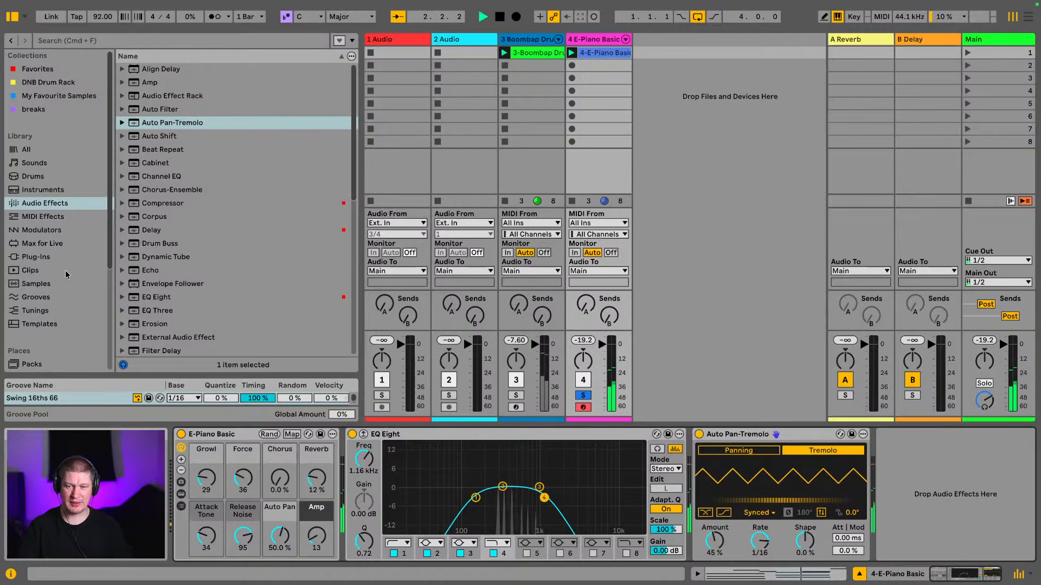
Add the Reverb audio effect after Auto Pan-Tremolo on the electric piano track and bring the whole device into view.
scroll(179, 213, down, 5)
scroll(209, 272, down, 3)
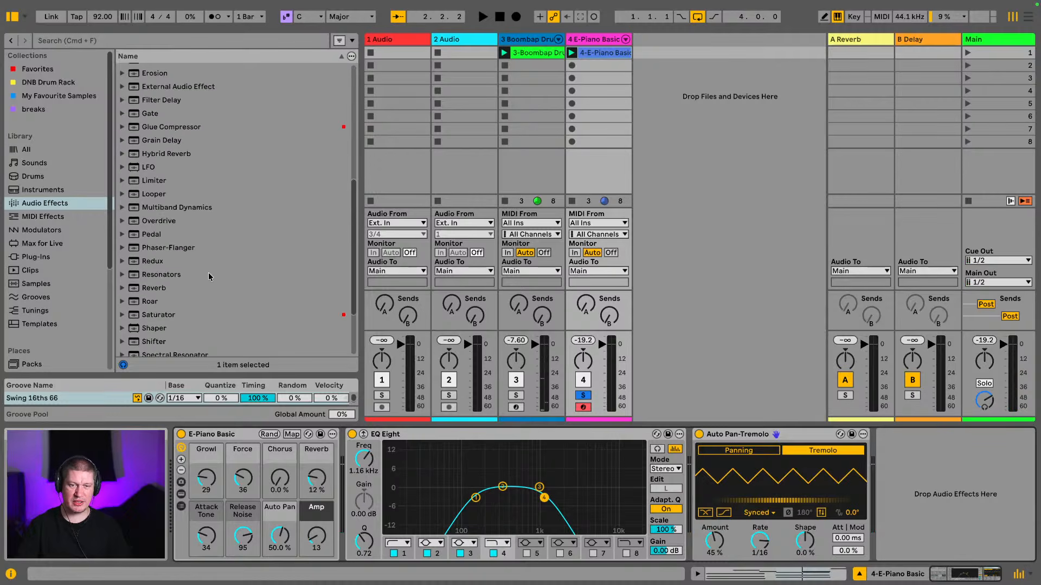
click(146, 293)
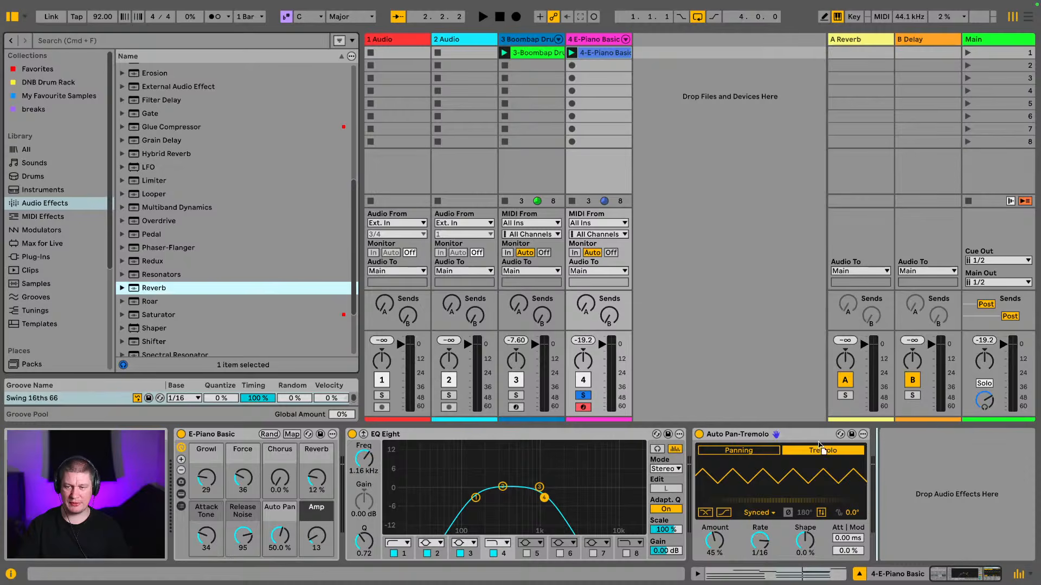
double_click(159, 293)
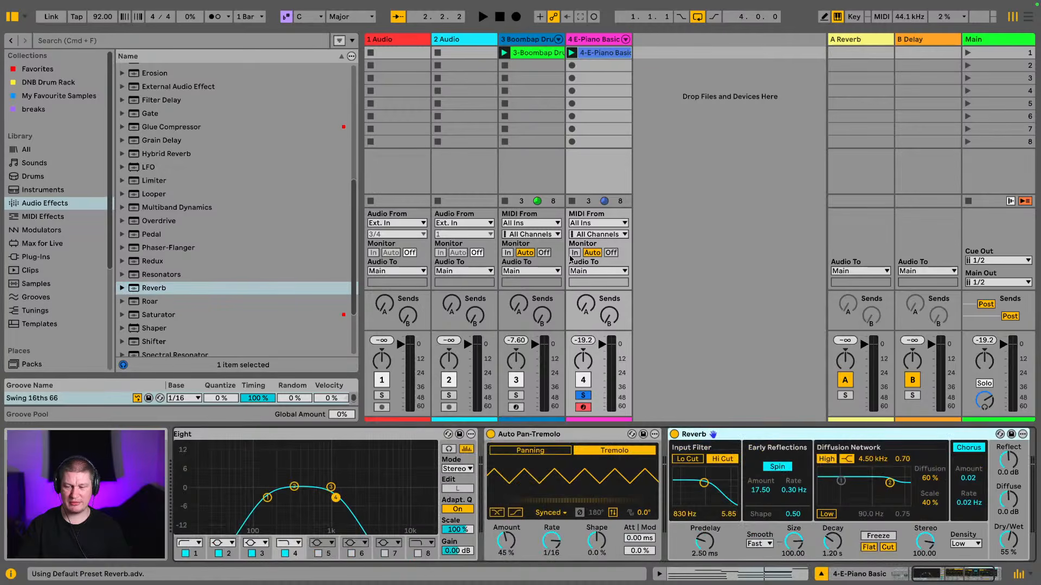
drag(993, 578, 1001, 577)
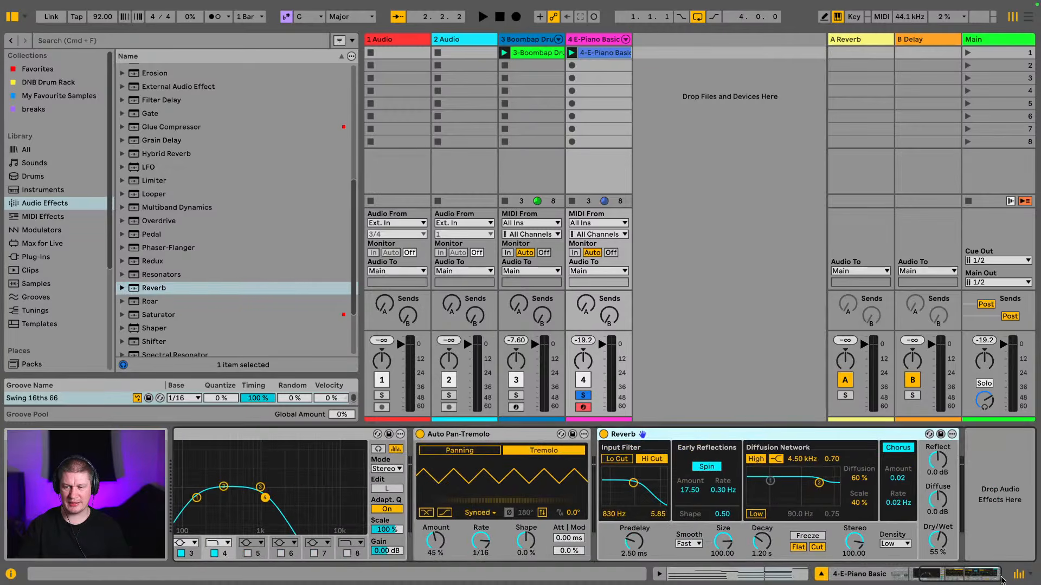
Lower the Reverb's Dry/Wet mix, auditioning it during playback, and settle on 38%.
drag(935, 537, 935, 539)
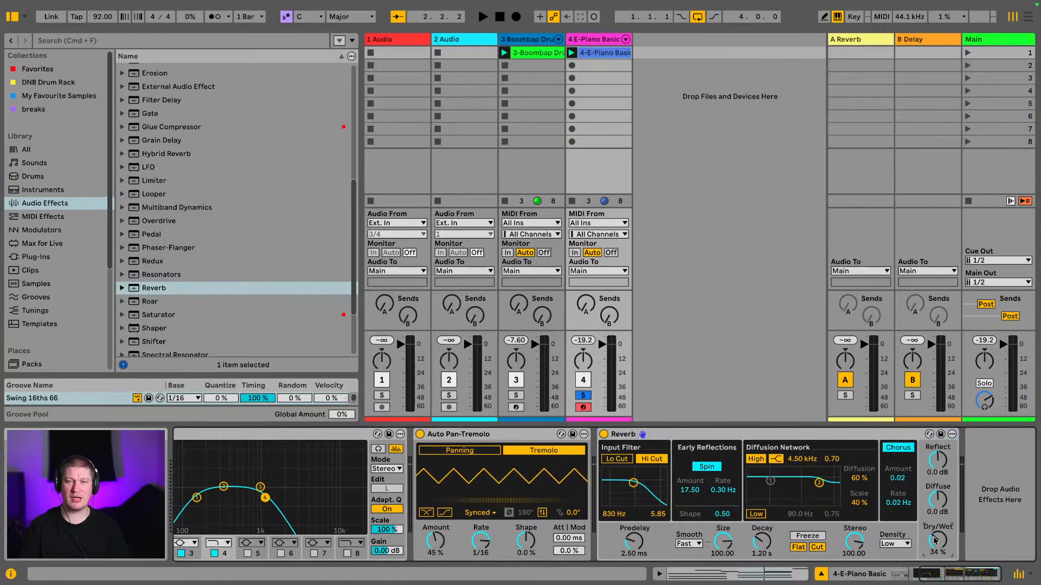
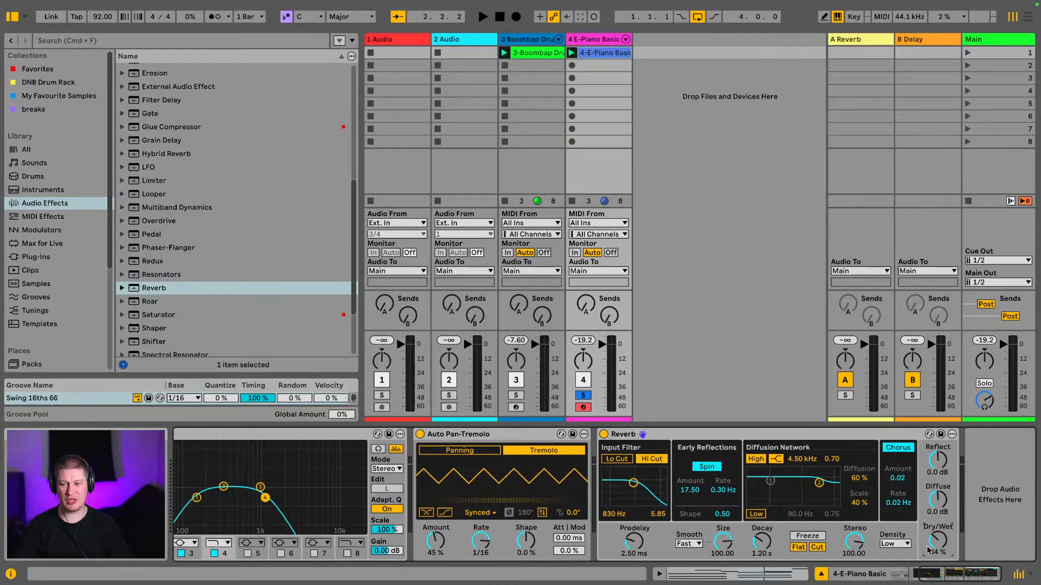
click(937, 549)
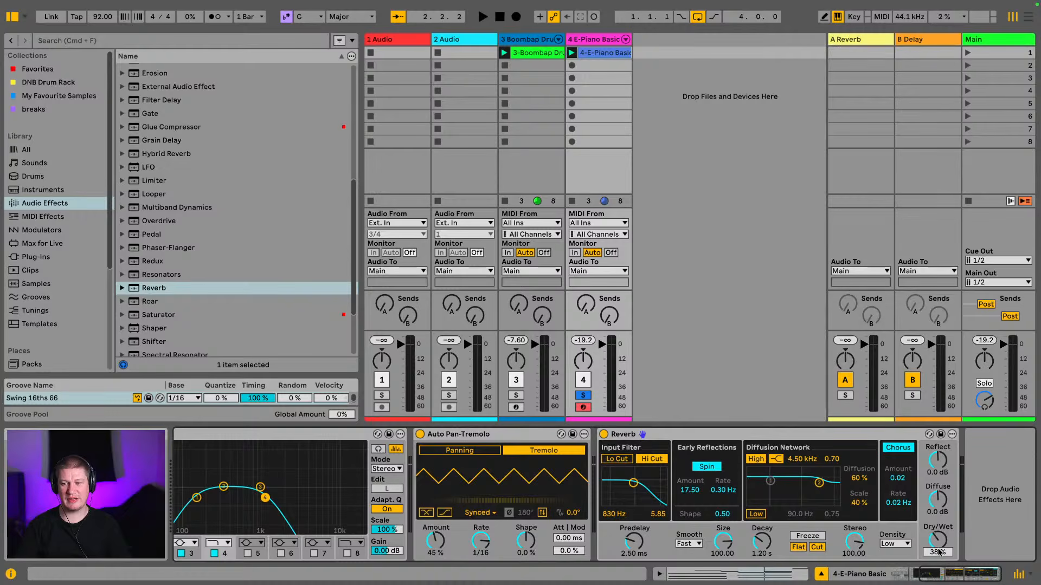
key(space)
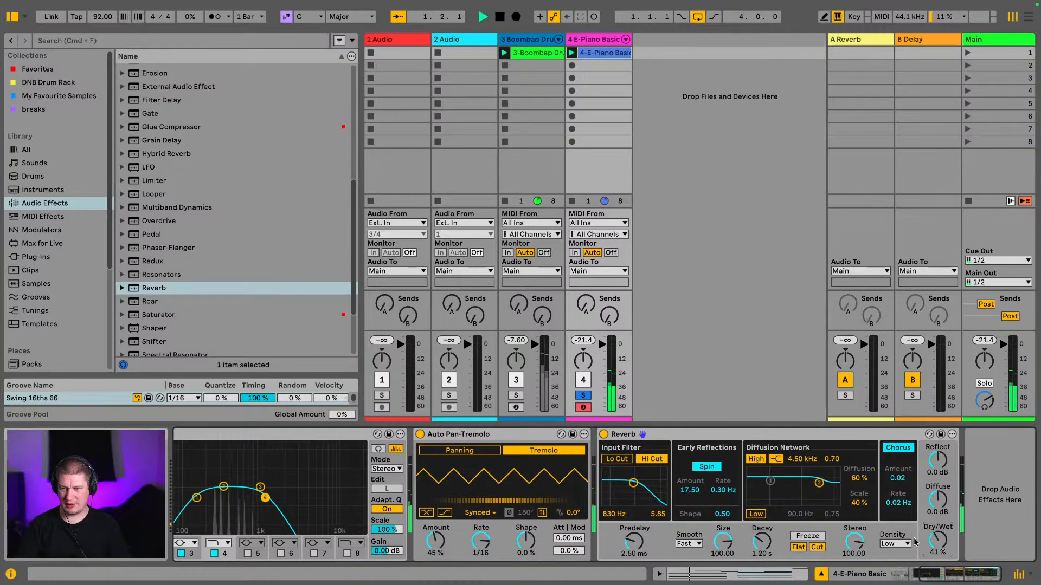
drag(938, 541, 942, 547)
key(space)
key(space)
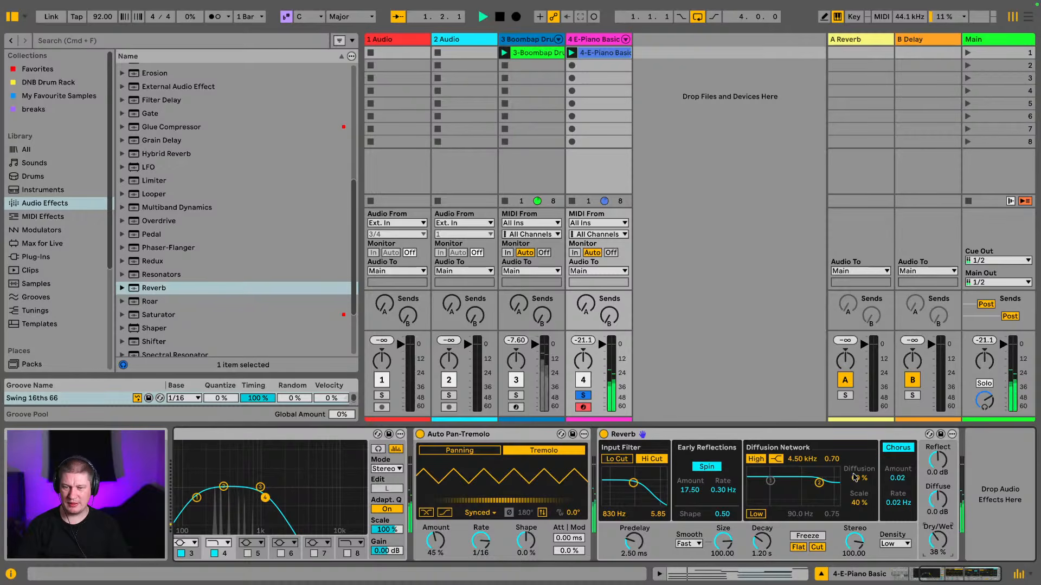
key(space)
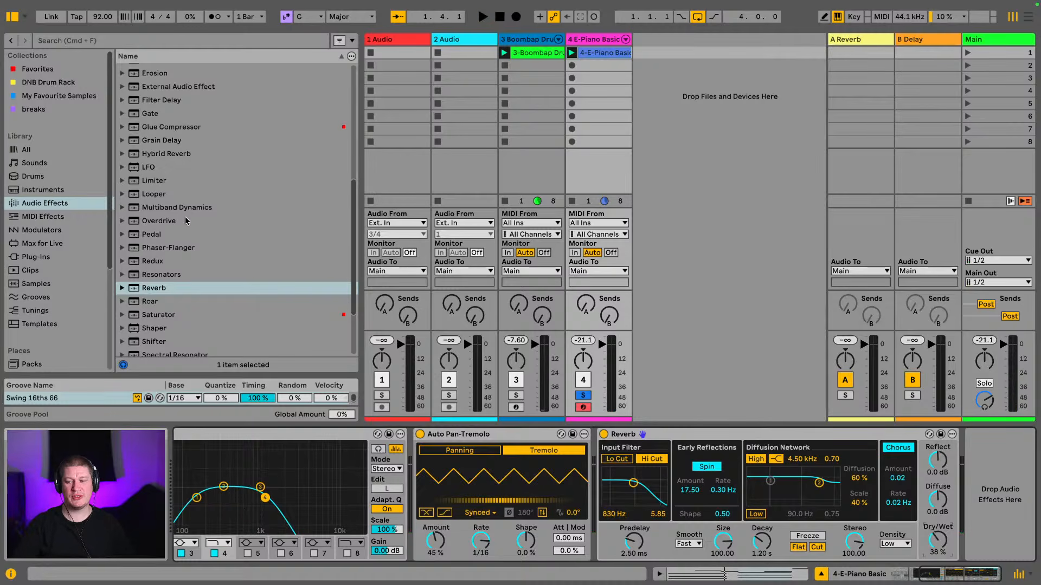
Look through the browser's list of audio effects to see which other devices are available.
scroll(185, 223, down, 1)
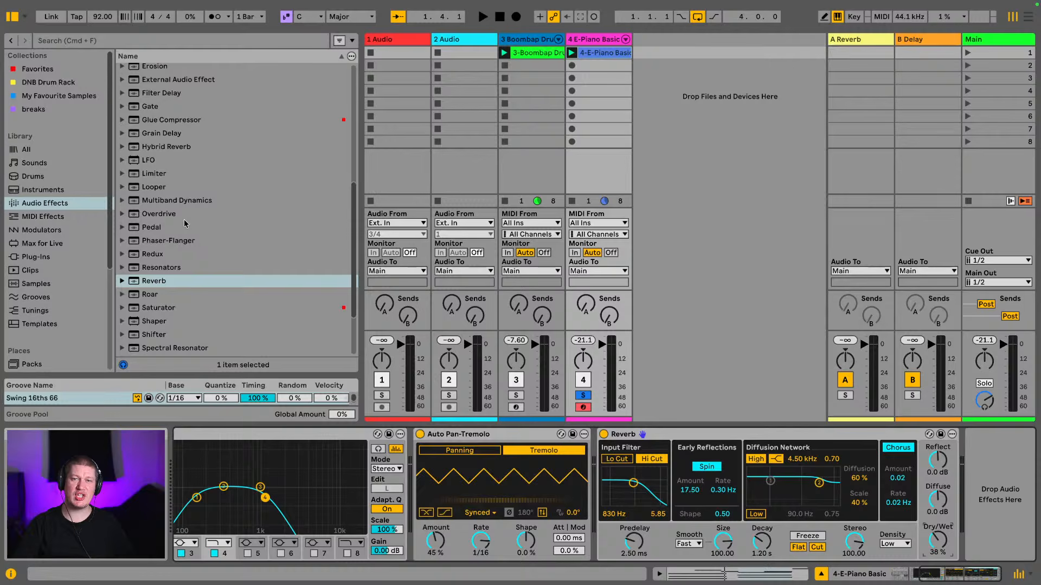
scroll(186, 227, down, 1)
scroll(183, 235, up, 1)
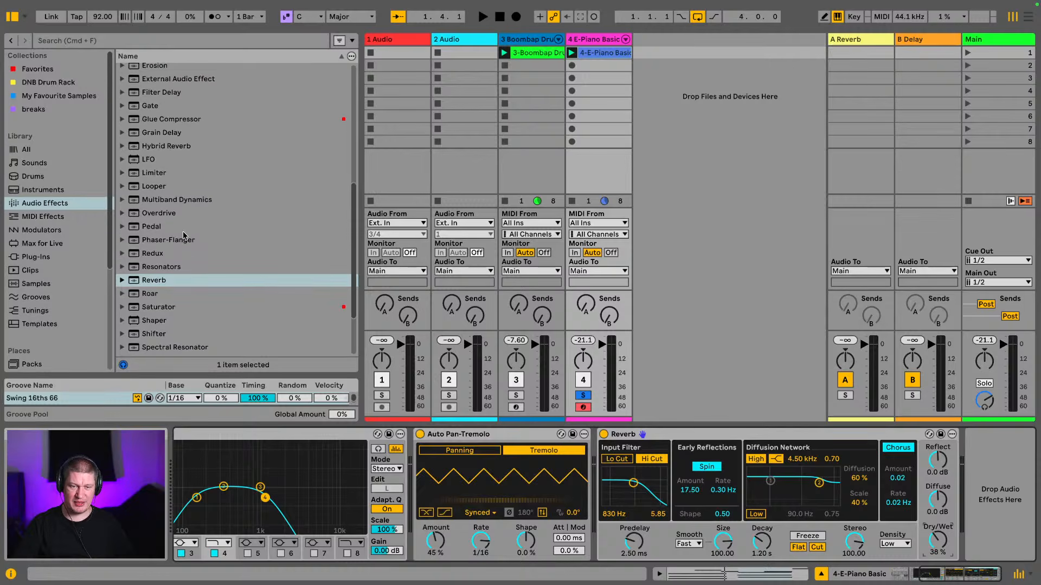
scroll(183, 236, up, 2)
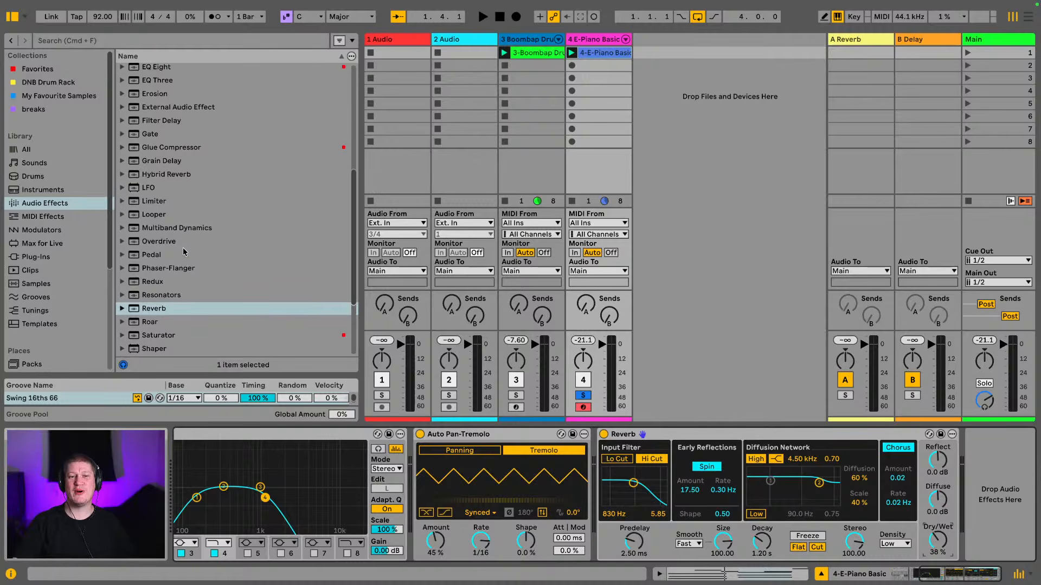
scroll(183, 252, up, 2)
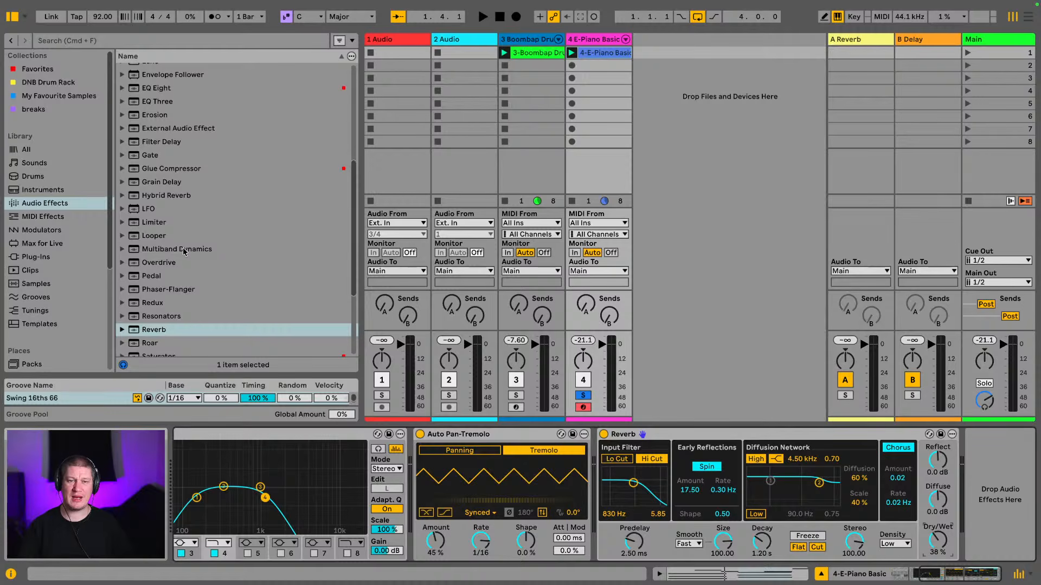
scroll(184, 251, down, 1)
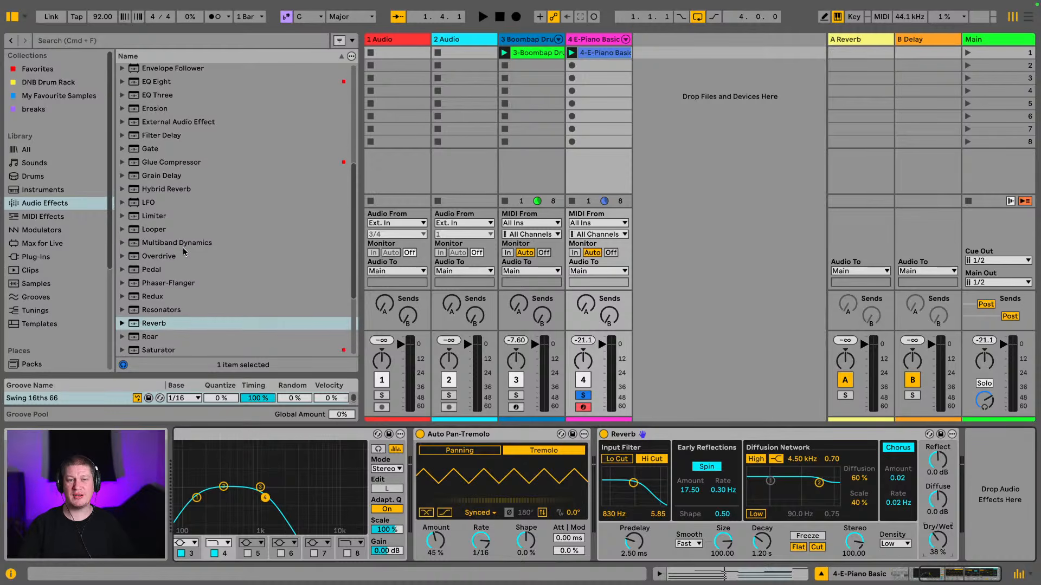
scroll(184, 252, down, 3)
scroll(216, 265, up, 4)
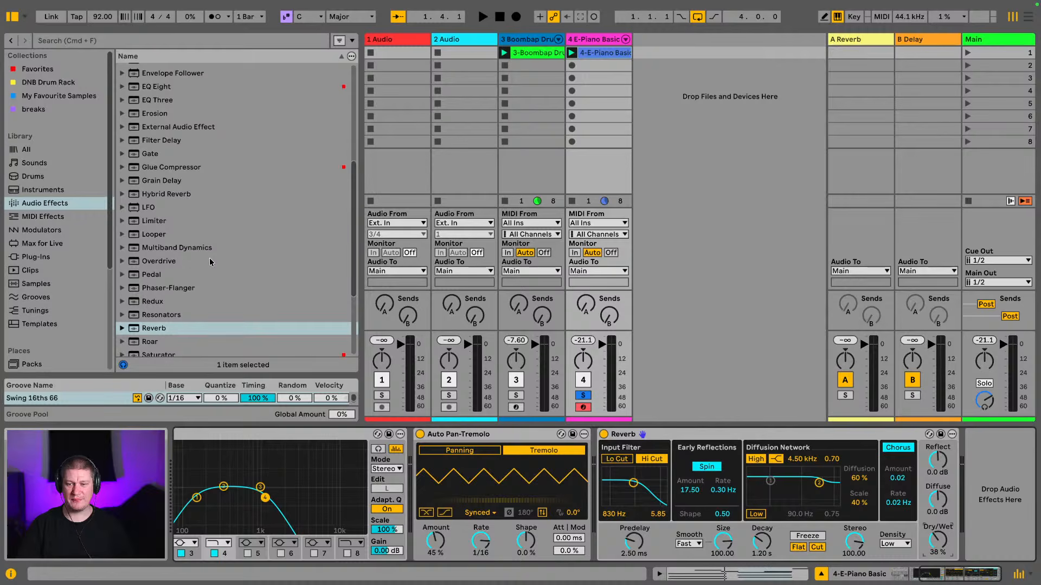
Play the set and unsolo the electric piano track to hear it together with the drums.
key(space)
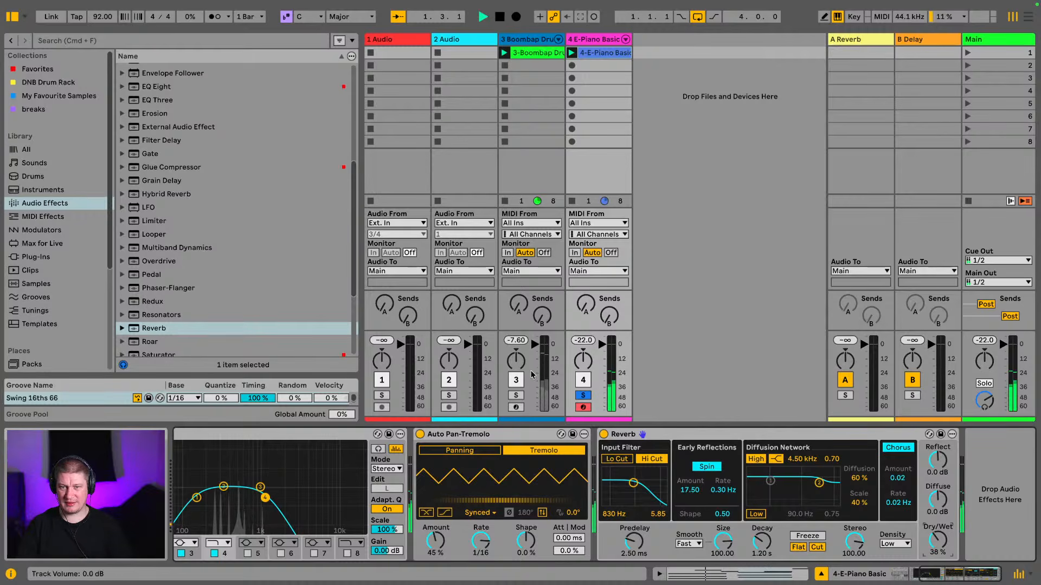
click(577, 396)
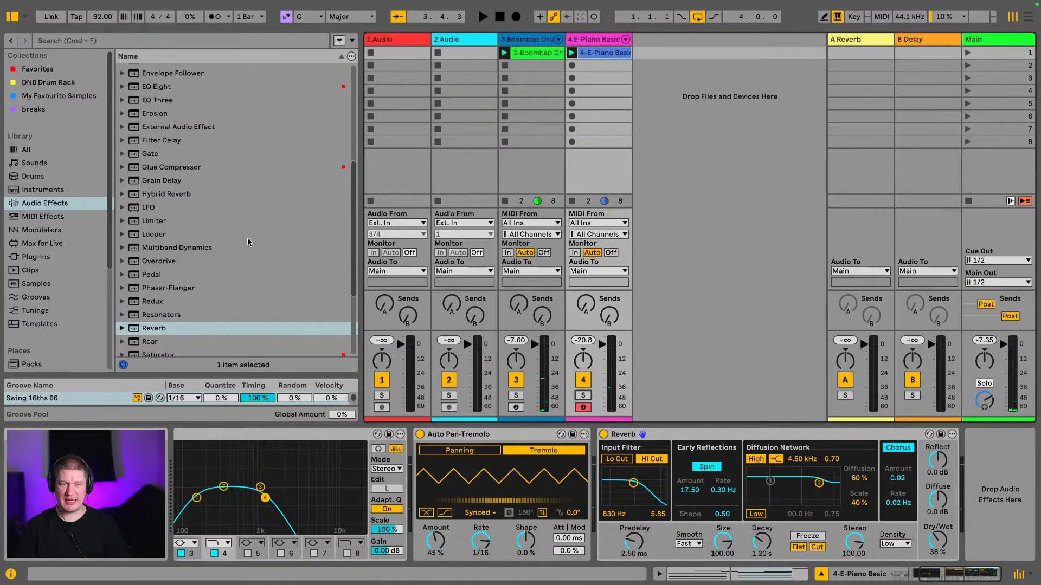
Search the instruments for "bass" and load Guitar Bass.adv onto a new MIDI track after the electric piano.
click(32, 191)
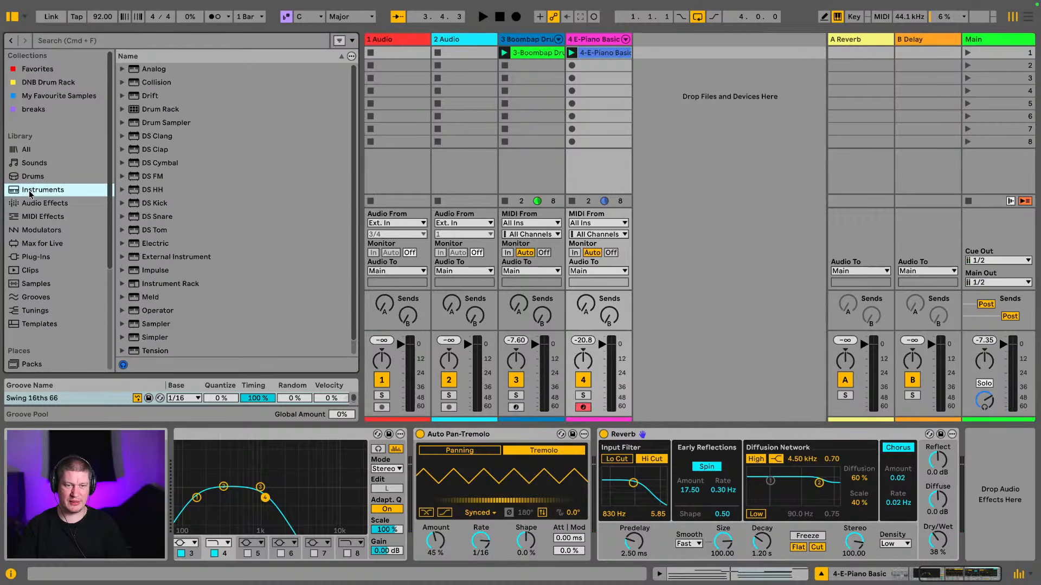
click(125, 42)
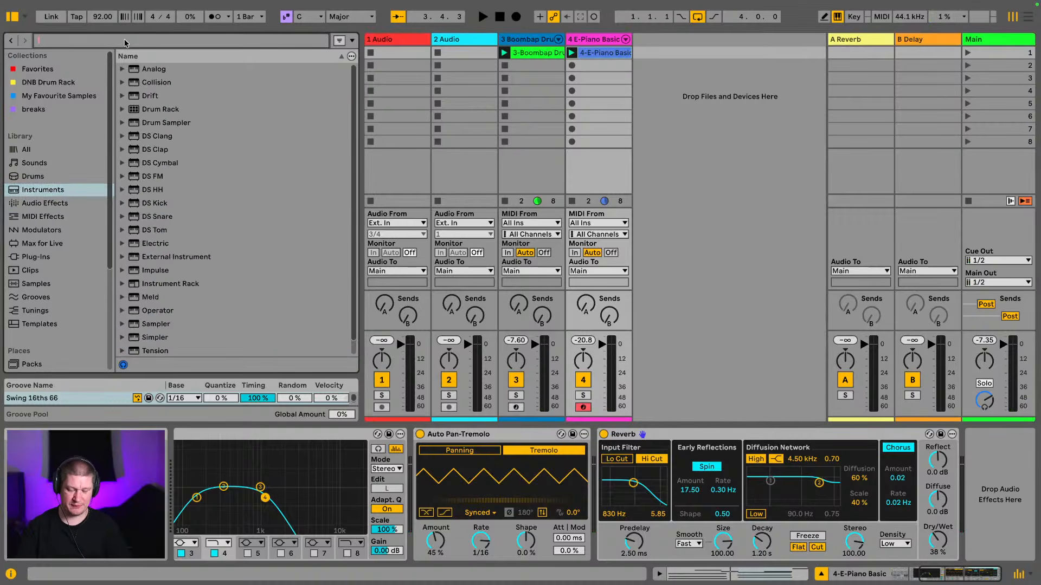
text(bass)
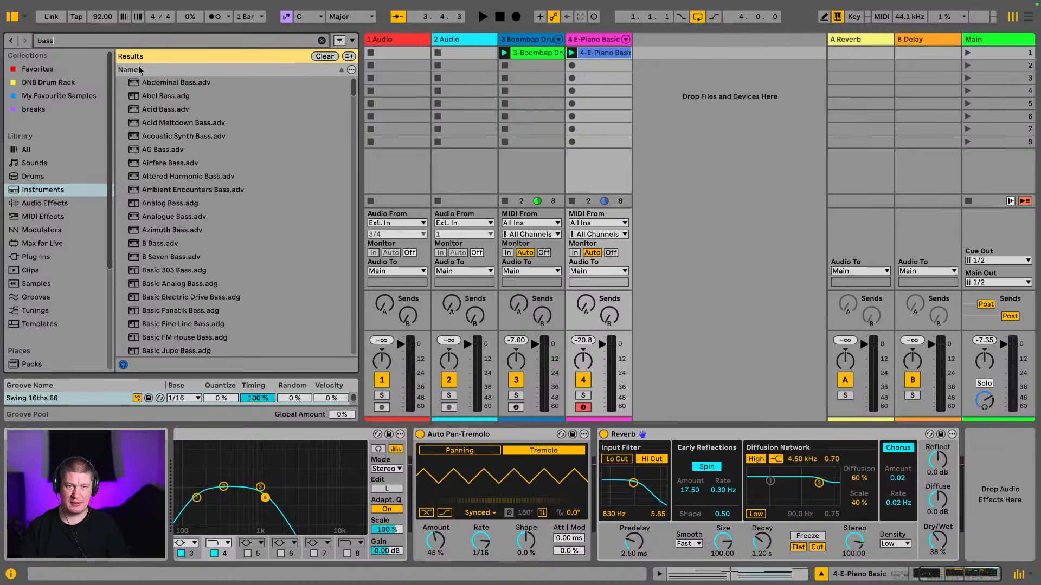
scroll(243, 197, down, 10)
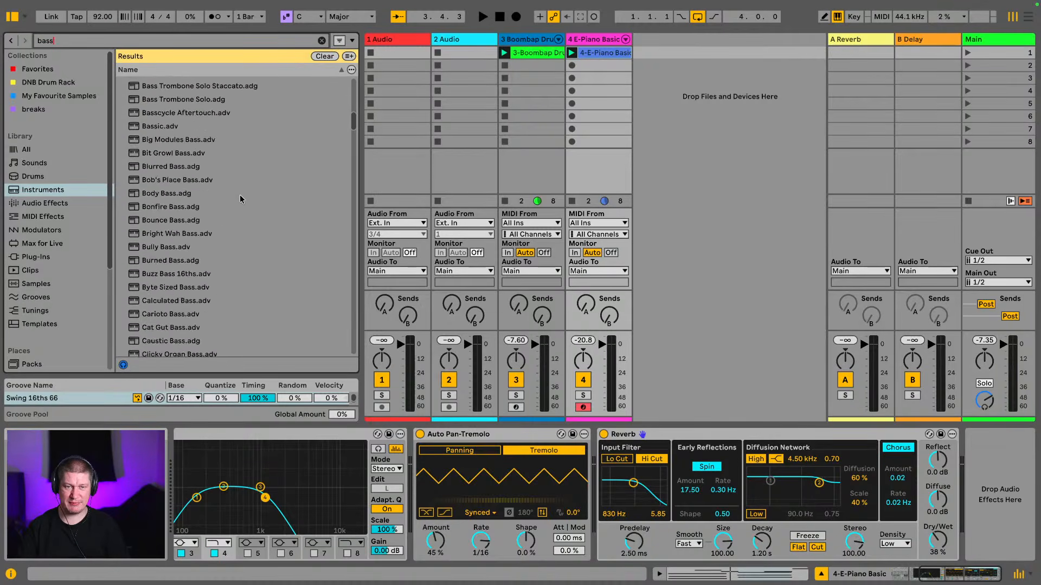
scroll(240, 199, down, 15)
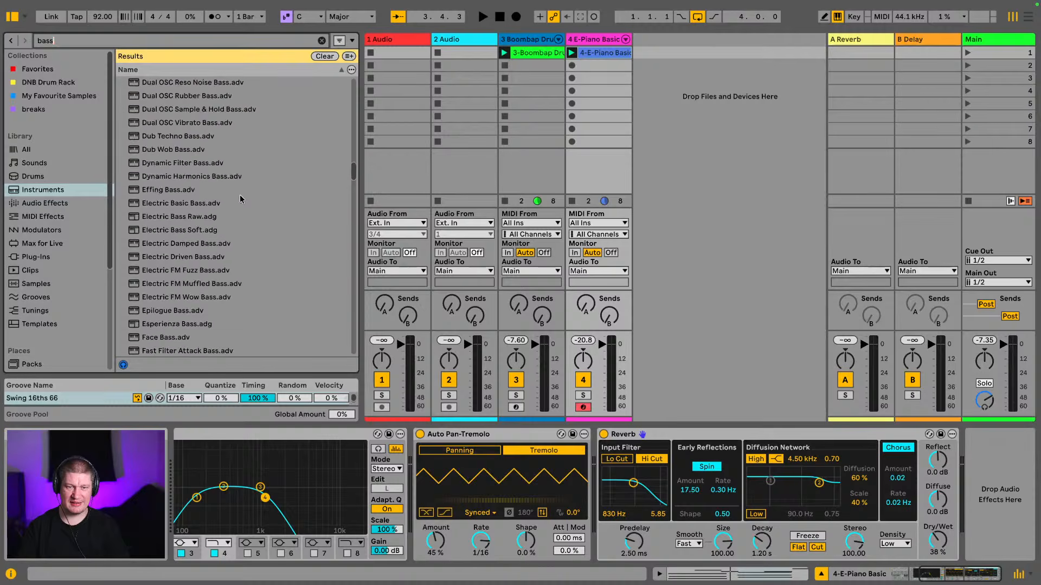
scroll(241, 198, down, 12)
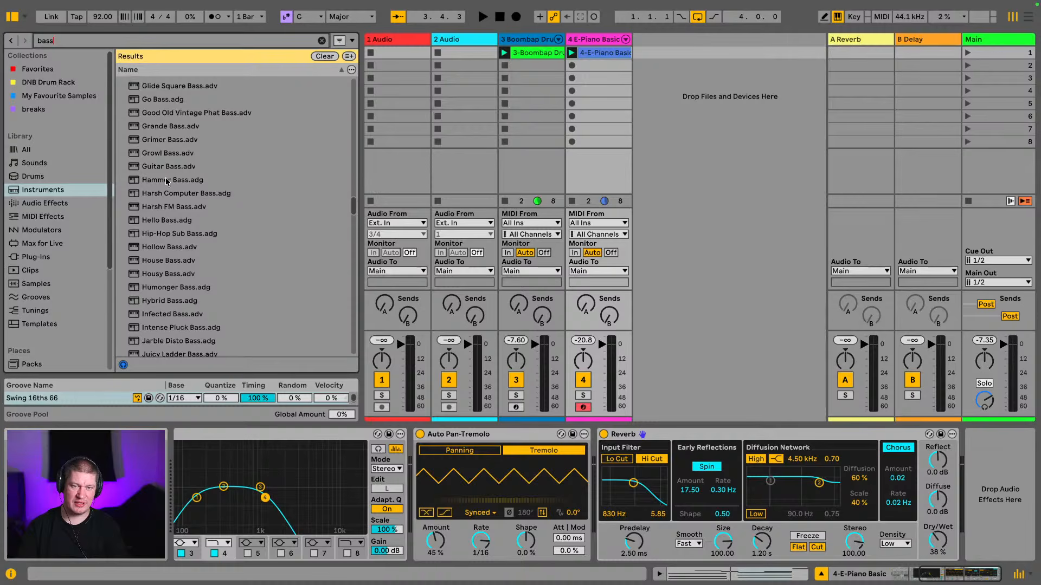
drag(154, 172, 655, 68)
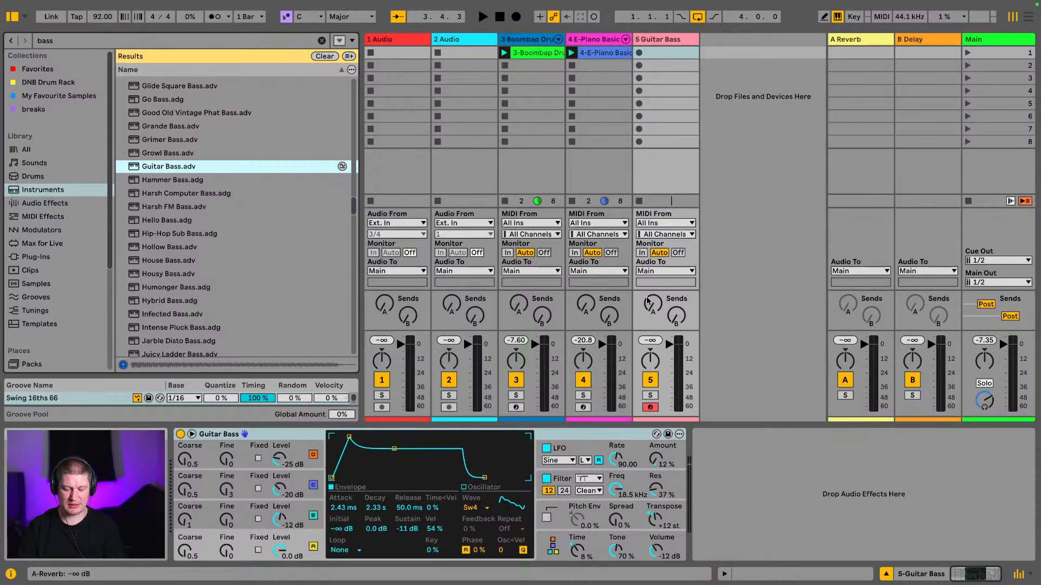
Try notes on the Guitar Bass track and lower the computer keyboard's octave range to C2 to D3.
key(a)
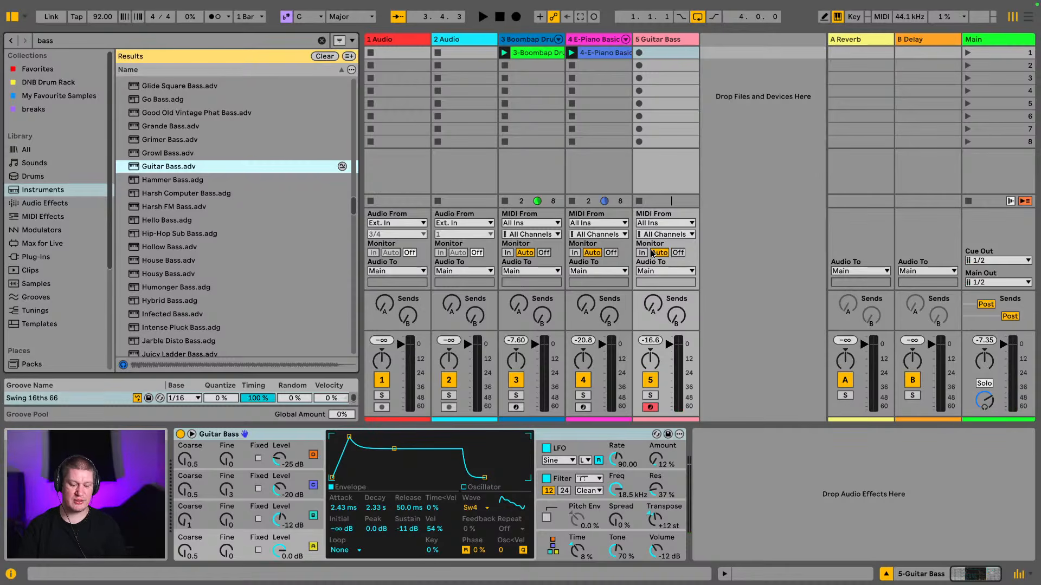
key(z)
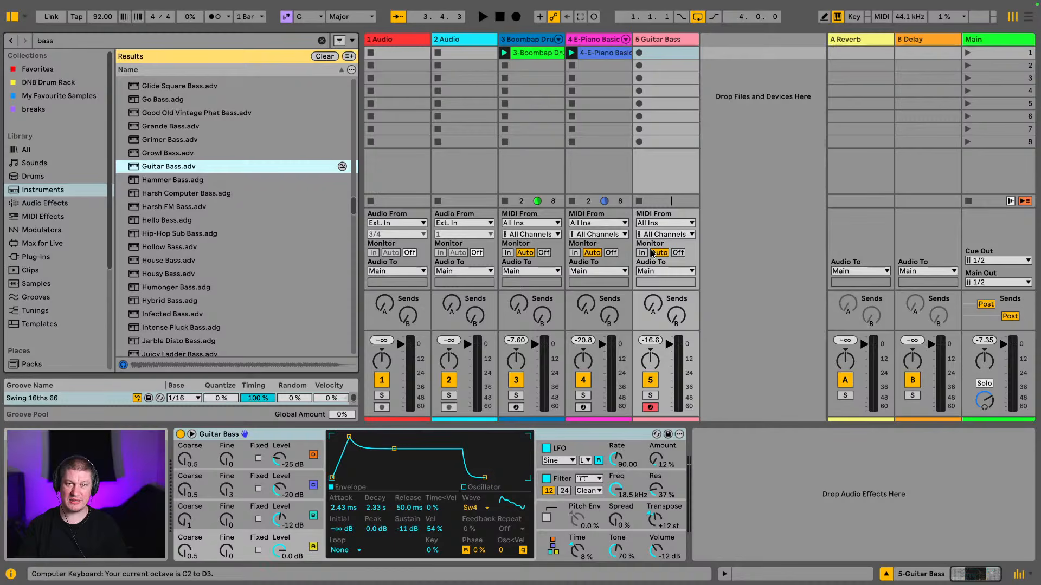
key(a)
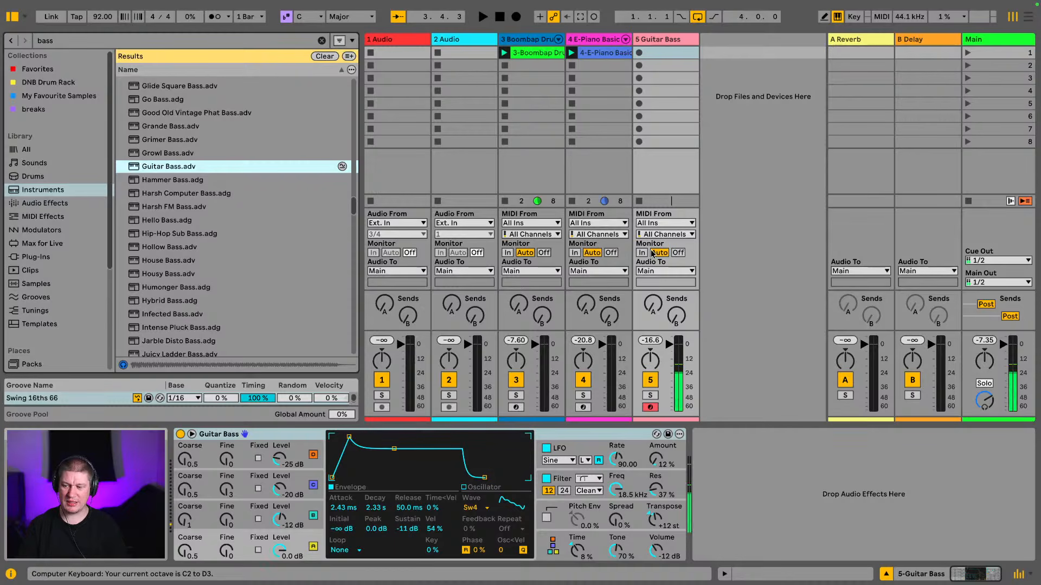
Lower the computer keyboard's octave range to C0–D1 and try out low notes on the Guitar Bass.
key(z)
key(a)
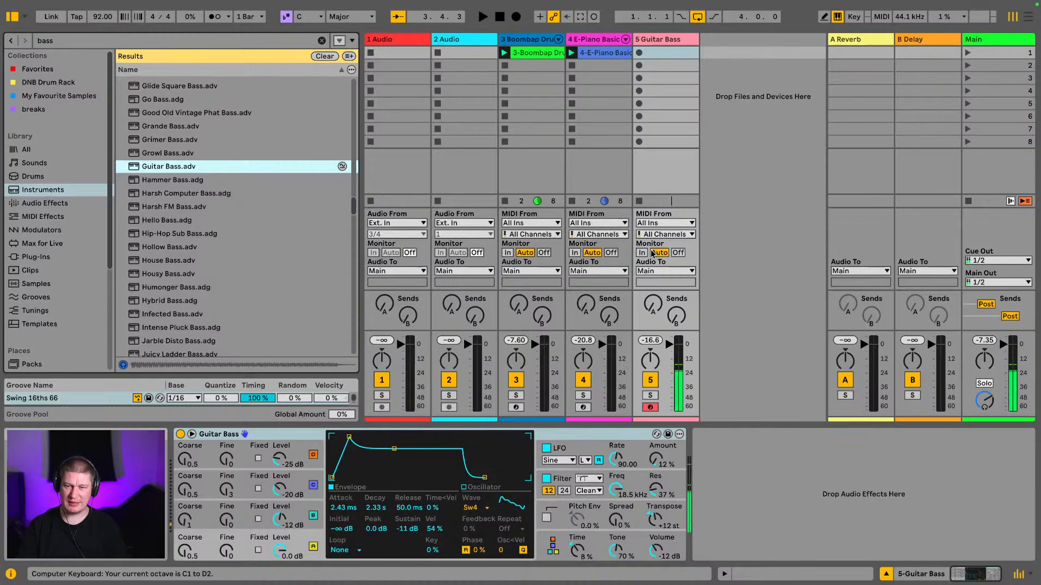
key(a)
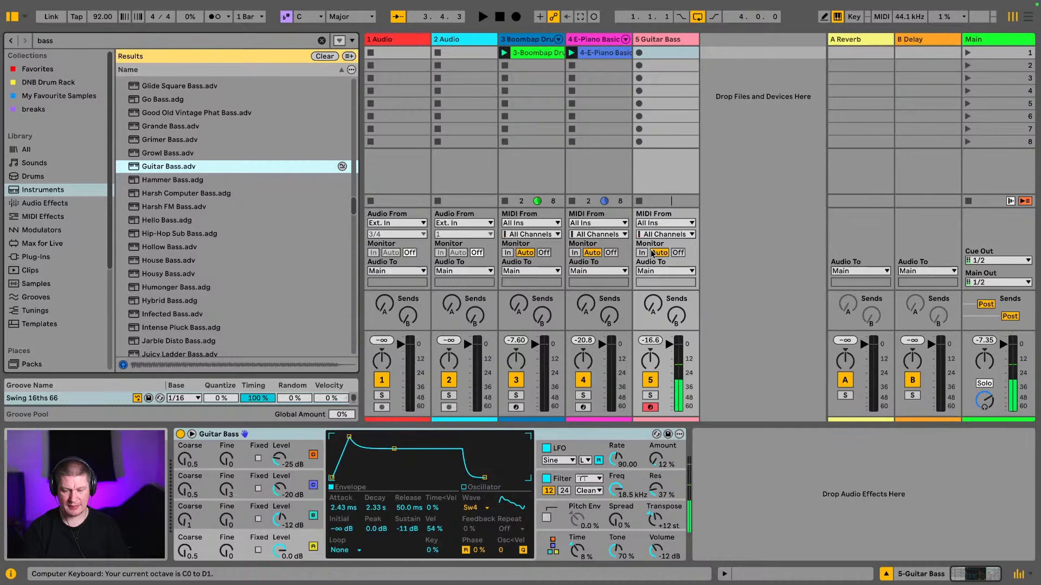
key(a)
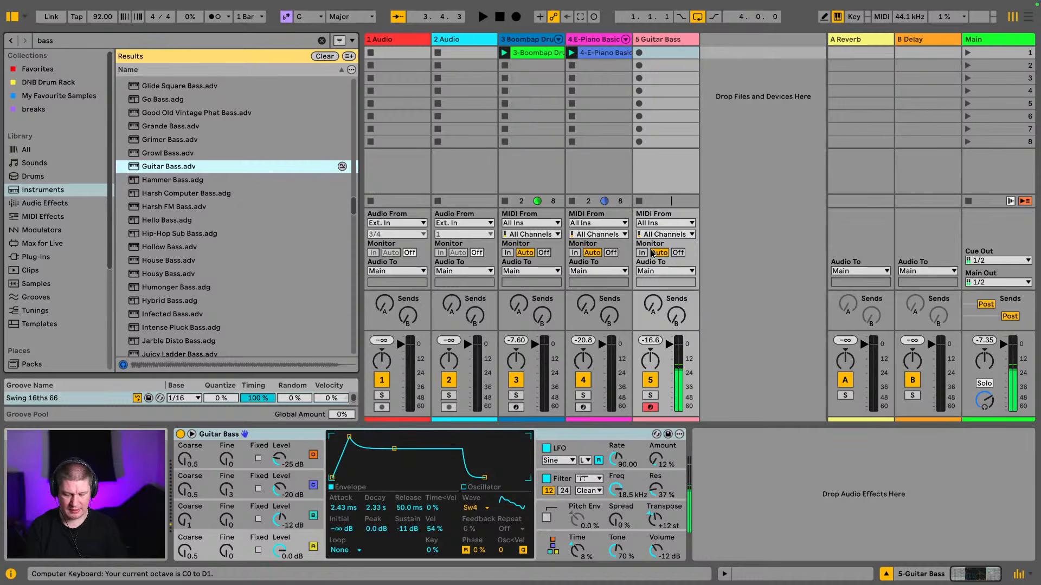
Record a two-bar bass part into the first clip slot of the Guitar Bass track over the drums and e-piano.
key(space)
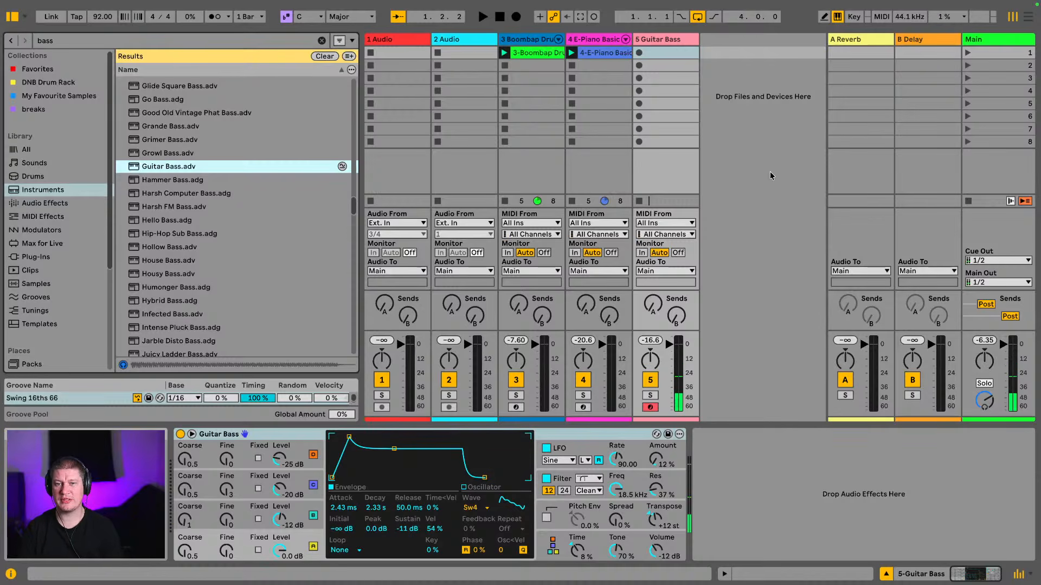
click(639, 53)
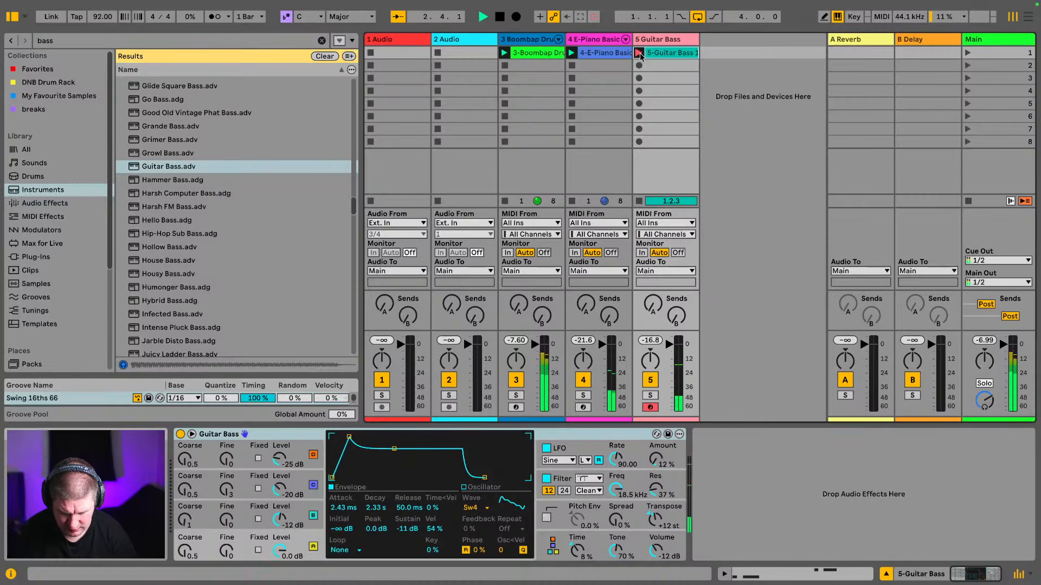
key(space)
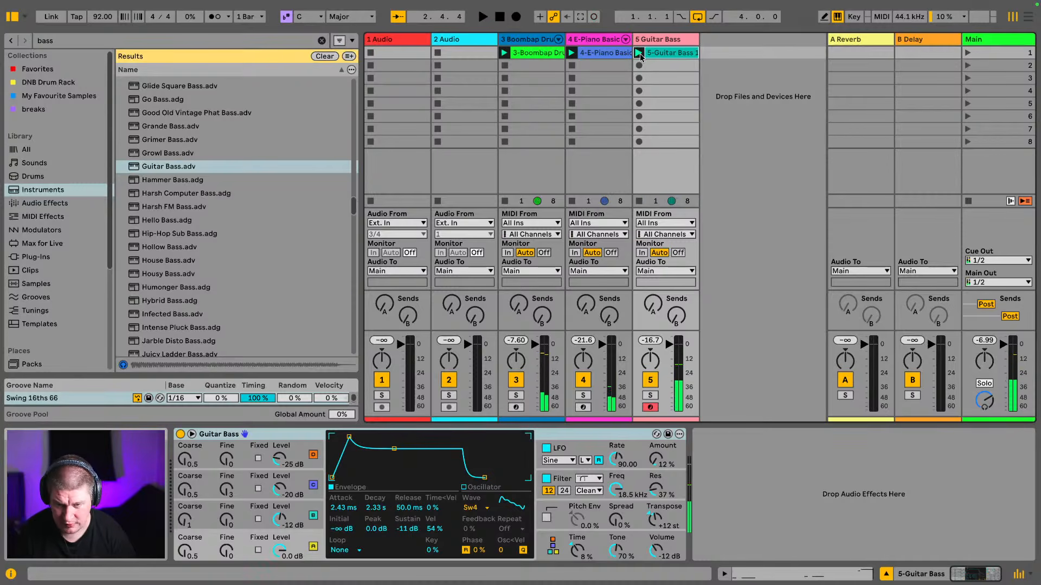
Open the recorded Guitar Bass clip in the note editor and play it back, focusing on bar 2.
double_click(668, 54)
key(space)
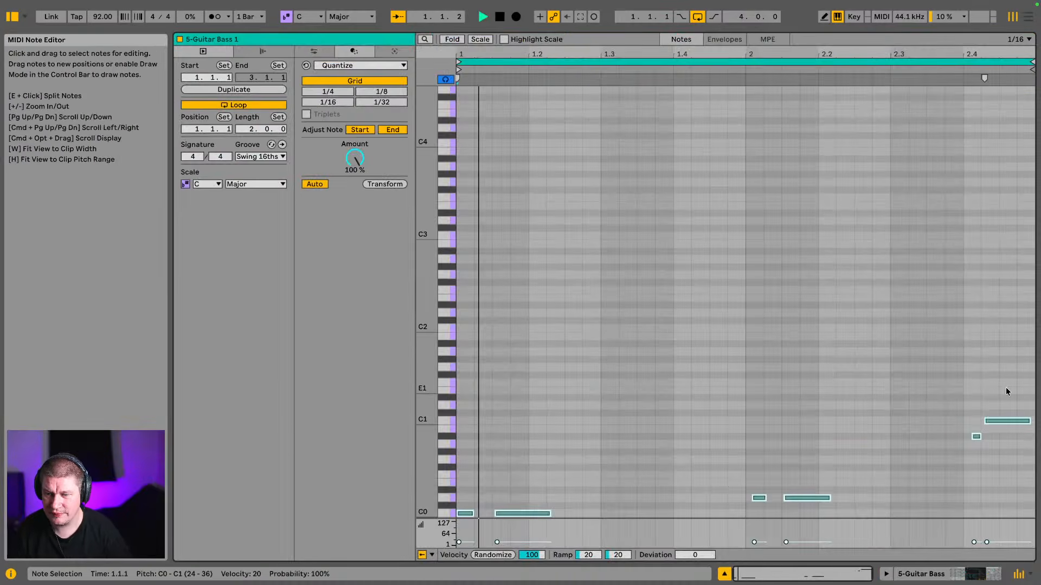
drag(1010, 54, 1010, 76)
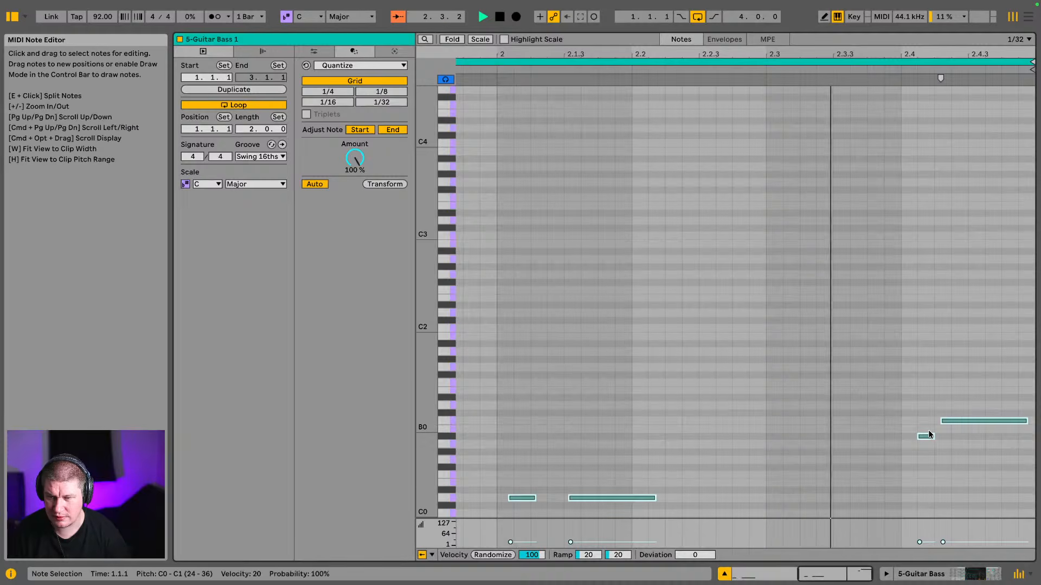
key(space)
Audition pitches between A#0 and C#1, and raise the clip's last note two semitones to D1.
click(448, 438)
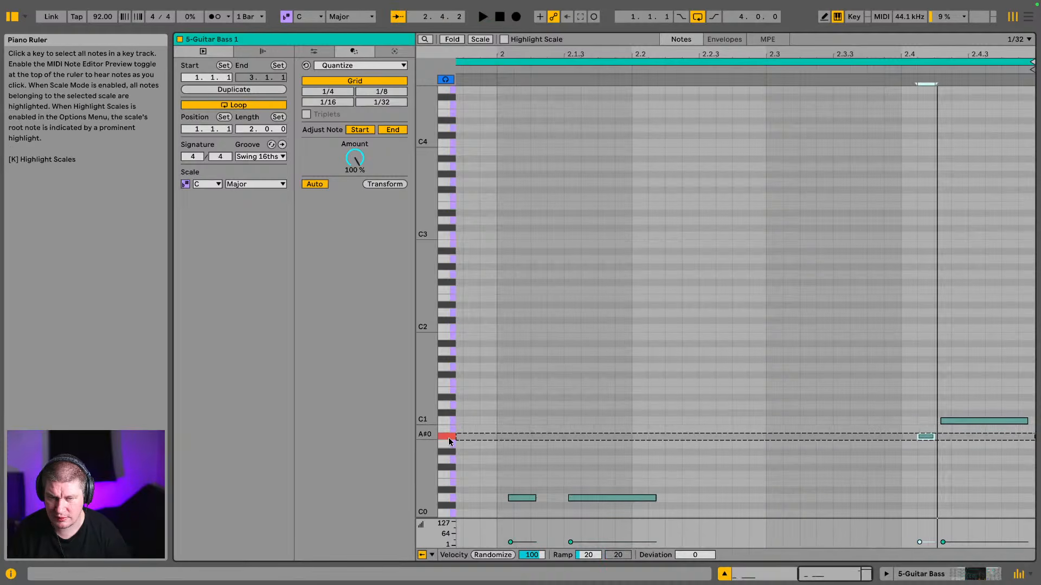
click(448, 428)
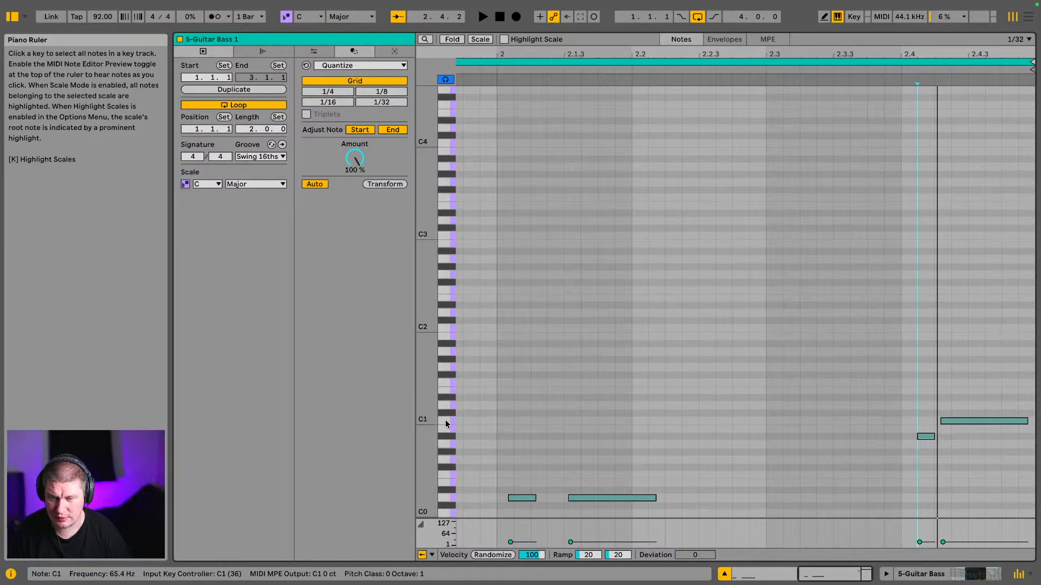
click(446, 421)
click(445, 411)
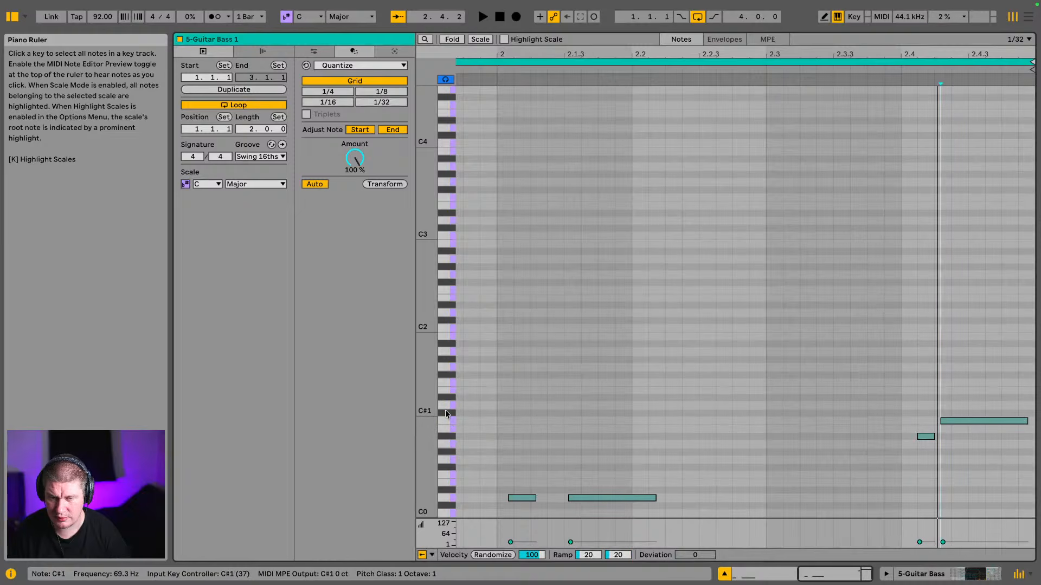
click(446, 416)
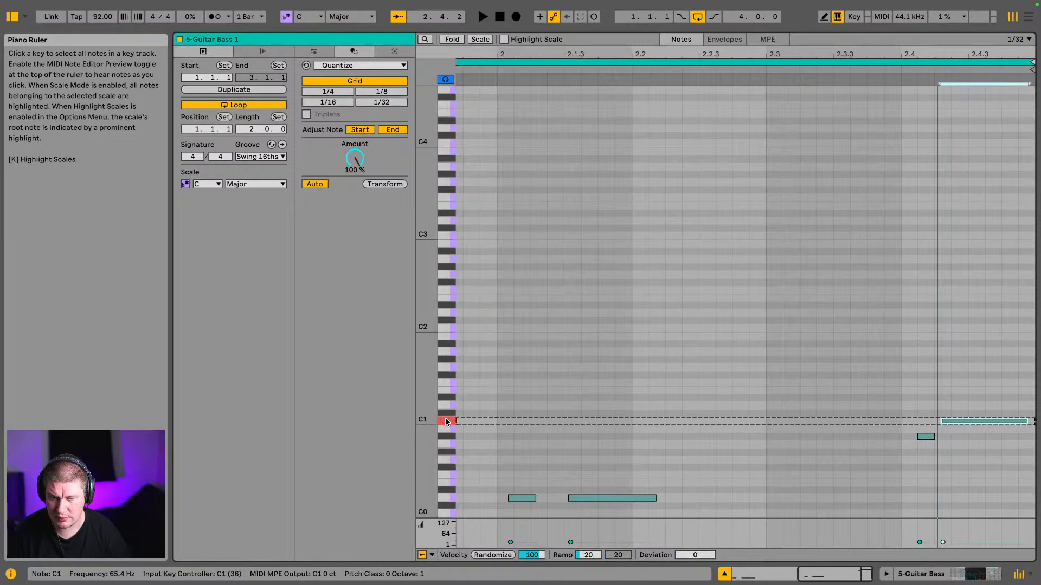
click(445, 412)
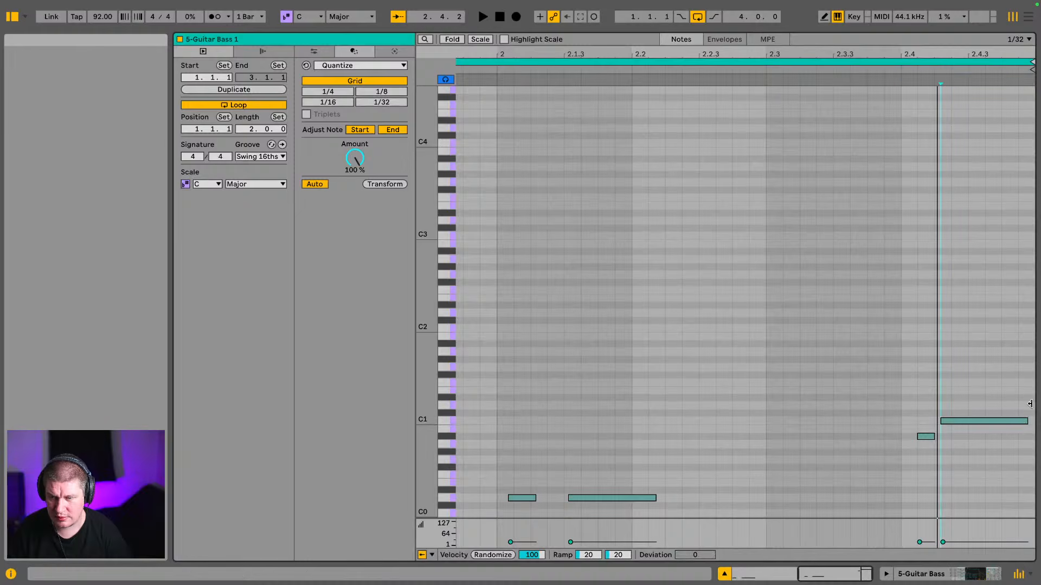
click(970, 421)
key(Up)
key(Up)
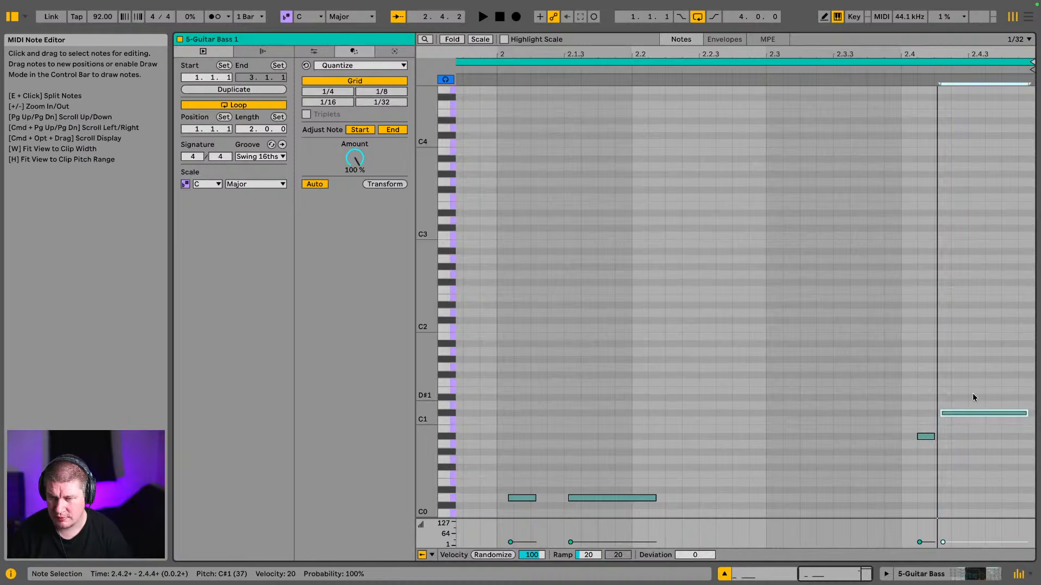
Raise the short note just before the last one to C1 and play the clip back.
drag(882, 418, 941, 460)
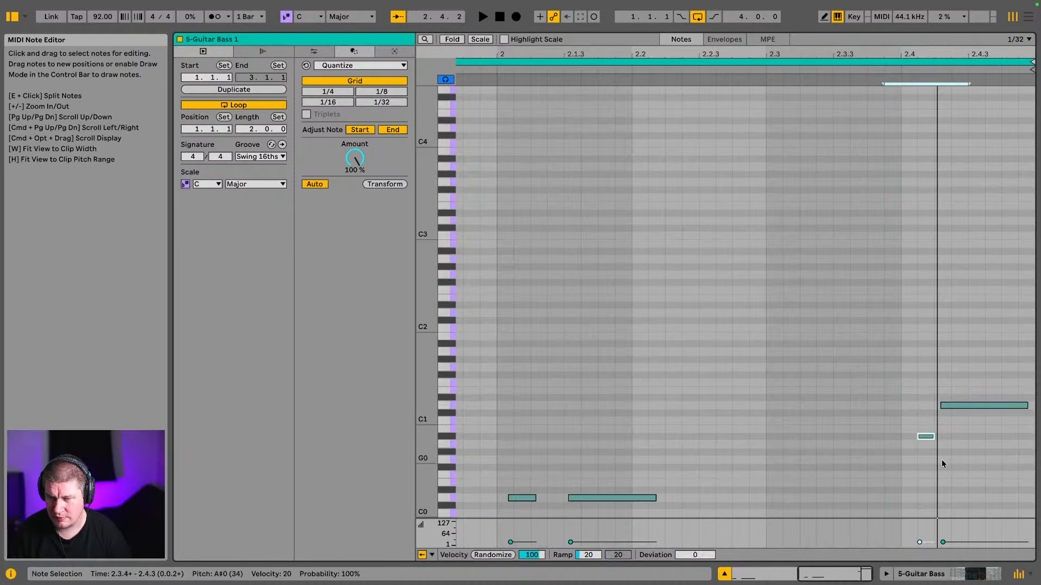
key(Up)
key(Up)
key(Up)
key(Up)
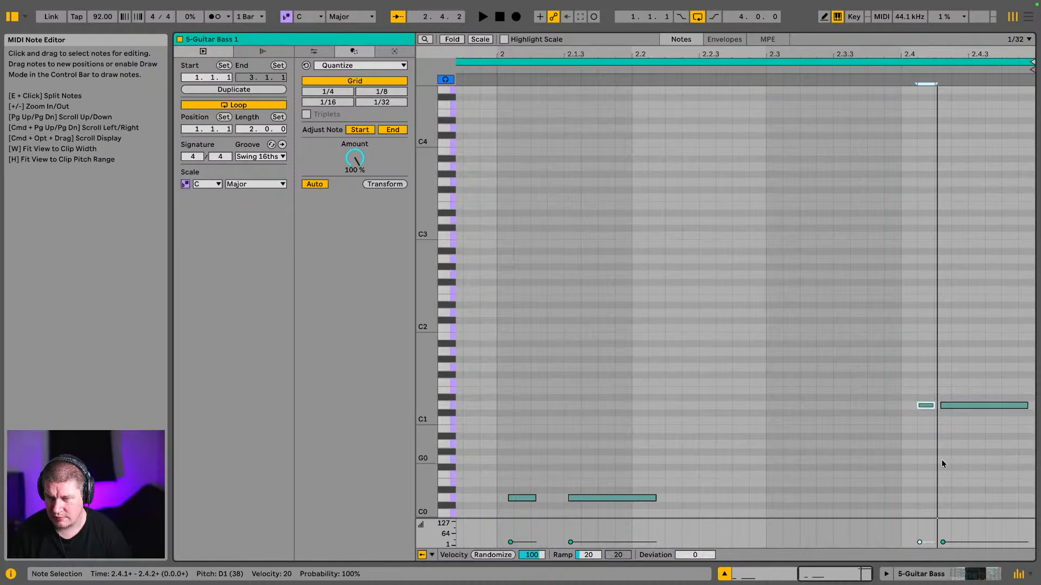
key(Down)
key(Down)
key(space)
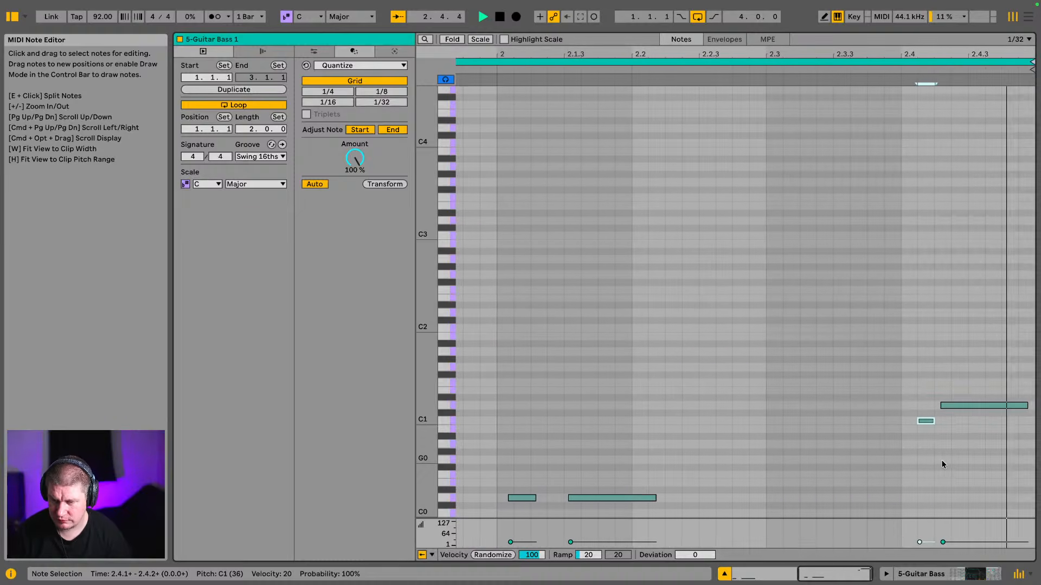
key(space)
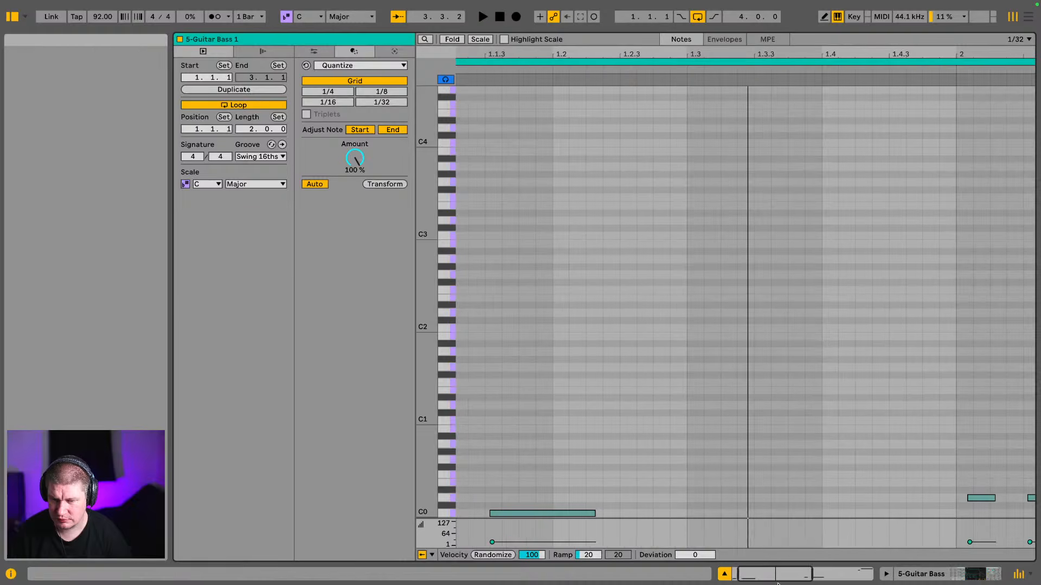
Audition pitches between C1 and D1, try the short note near beat 2.4 at B0, and play the loop back.
drag(783, 574, 843, 574)
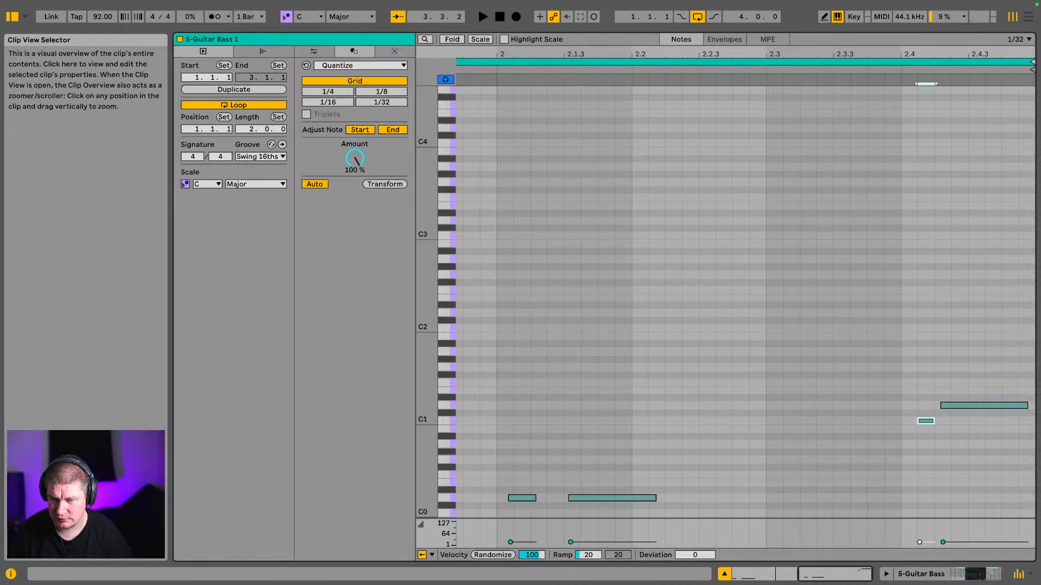
click(440, 423)
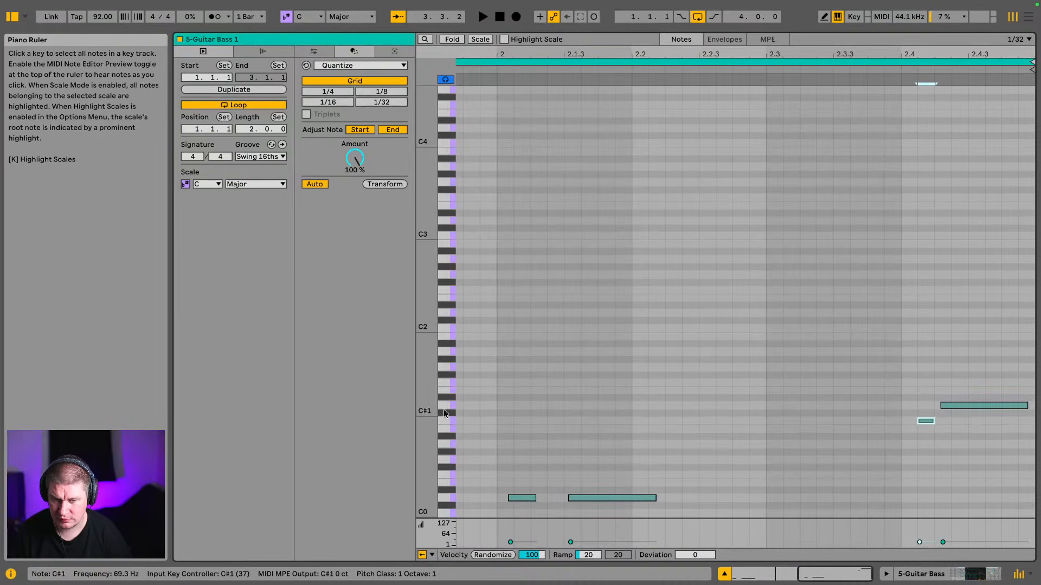
click(448, 406)
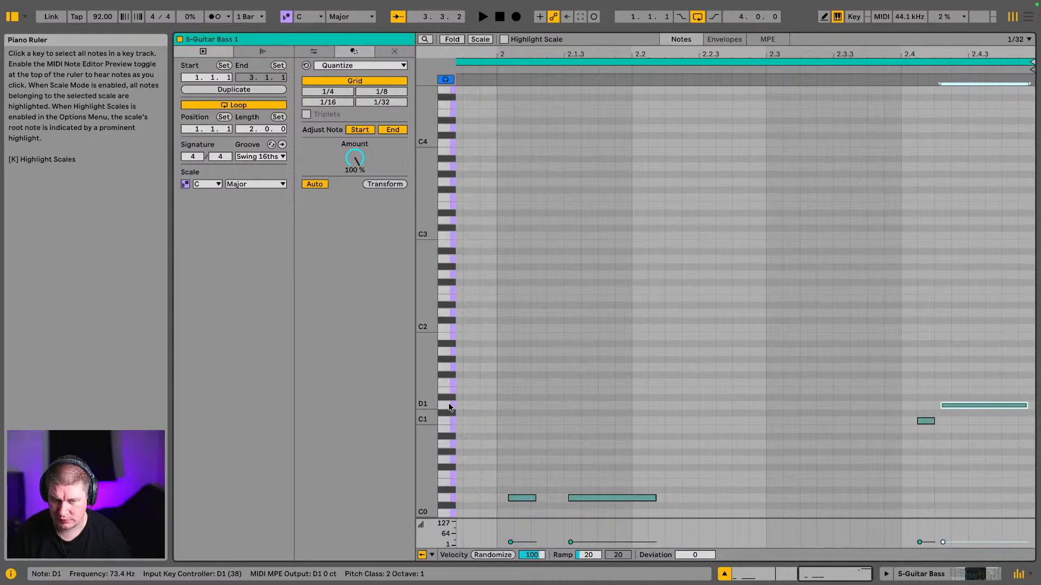
click(447, 414)
click(447, 409)
click(449, 421)
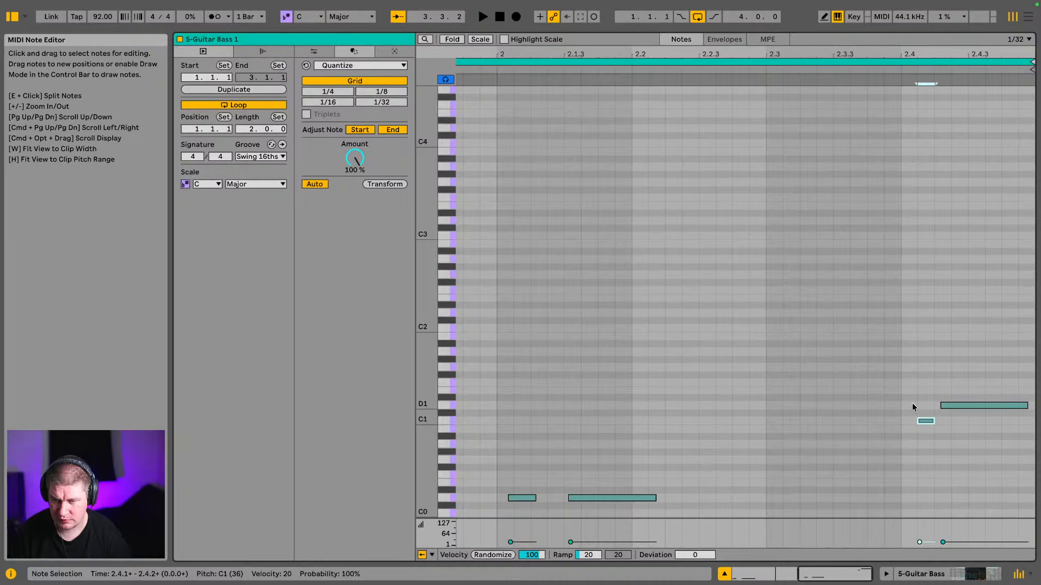
key(Down)
key(space)
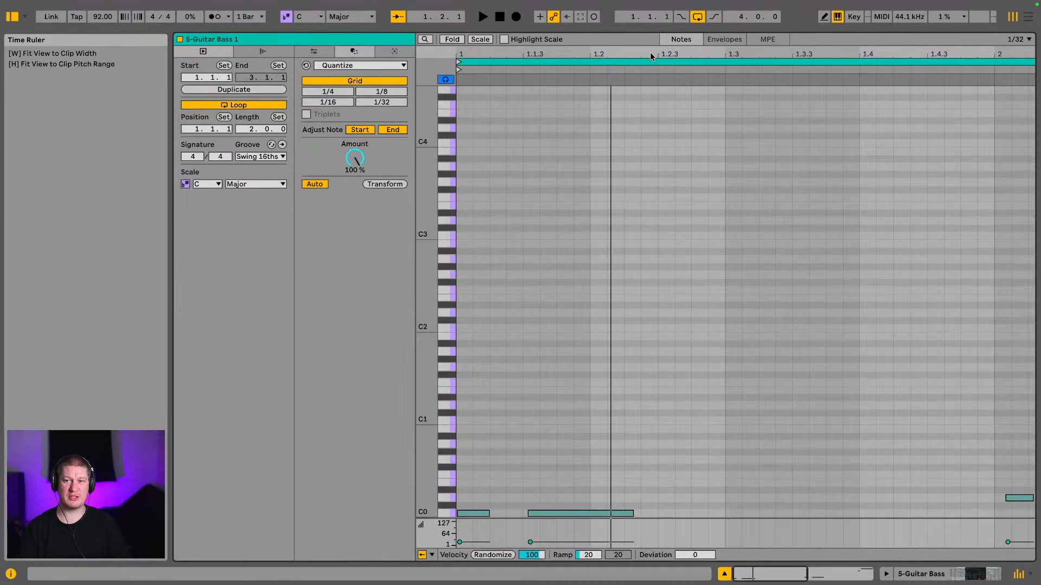
drag(647, 51, 561, 51)
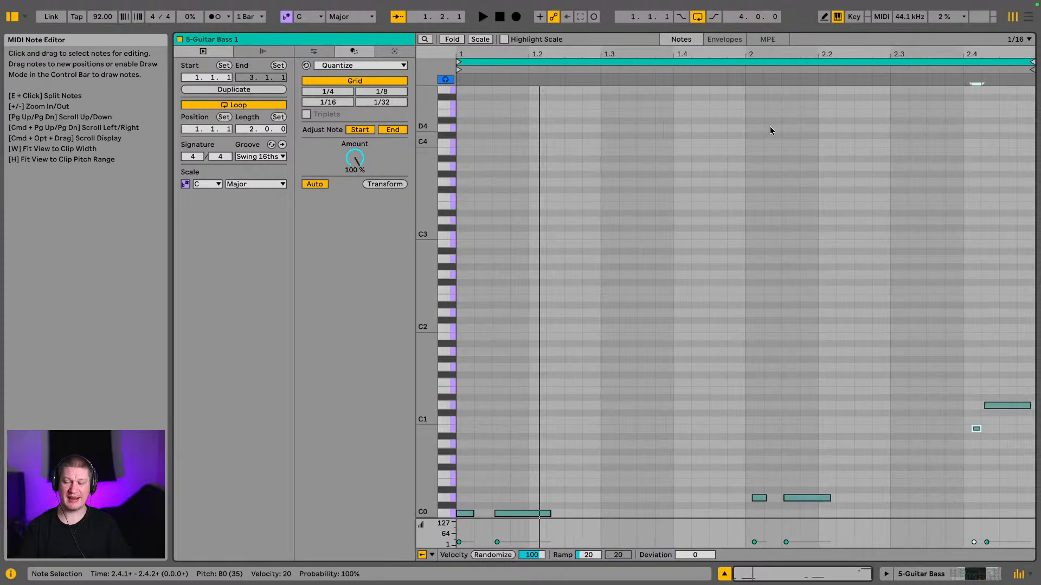
key(space)
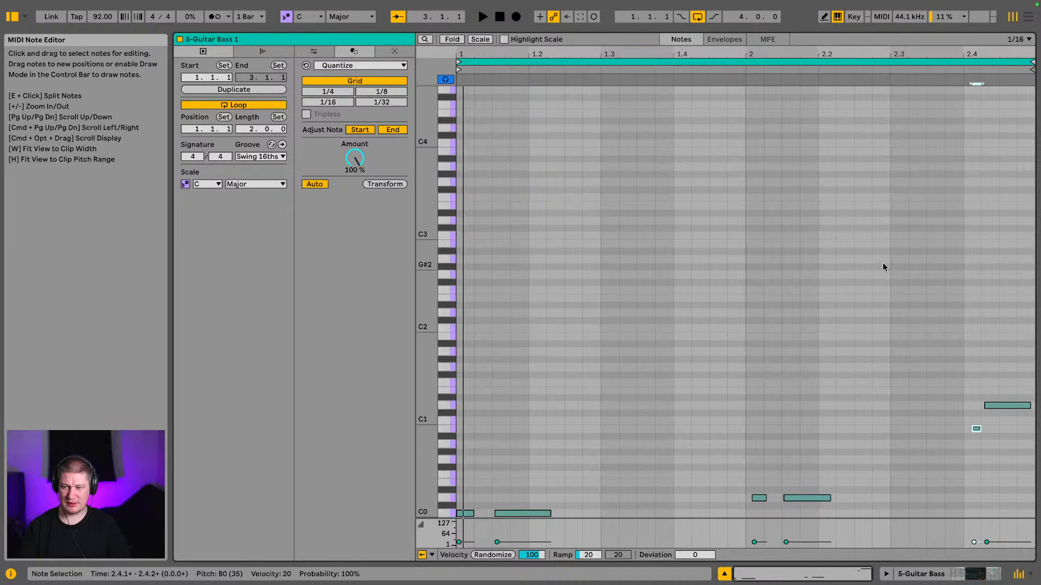
Extend the start of the short note back to beat 2.4, raise it to C1, and play the clip back.
drag(973, 427, 958, 424)
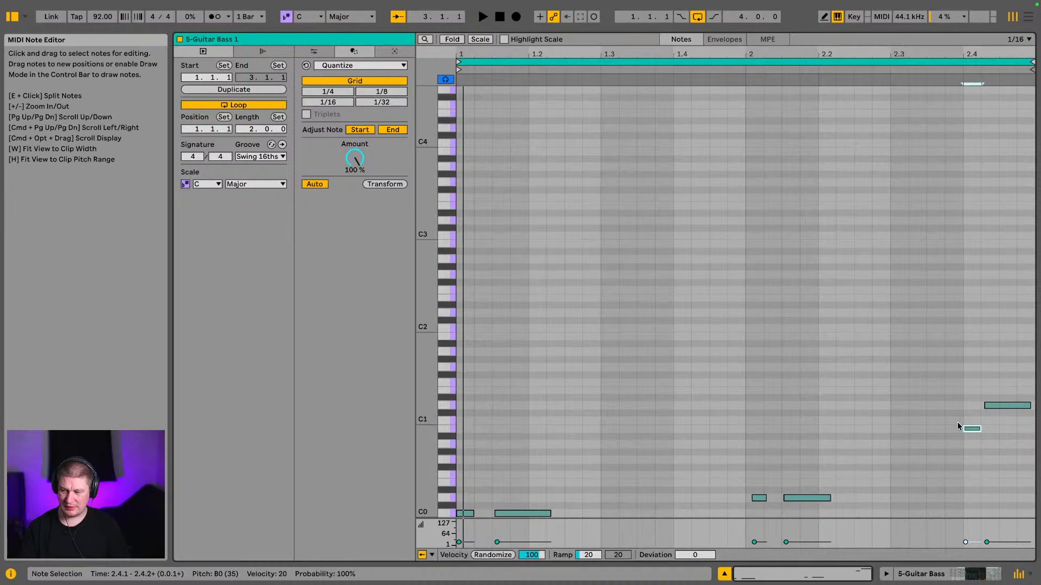
key(Up)
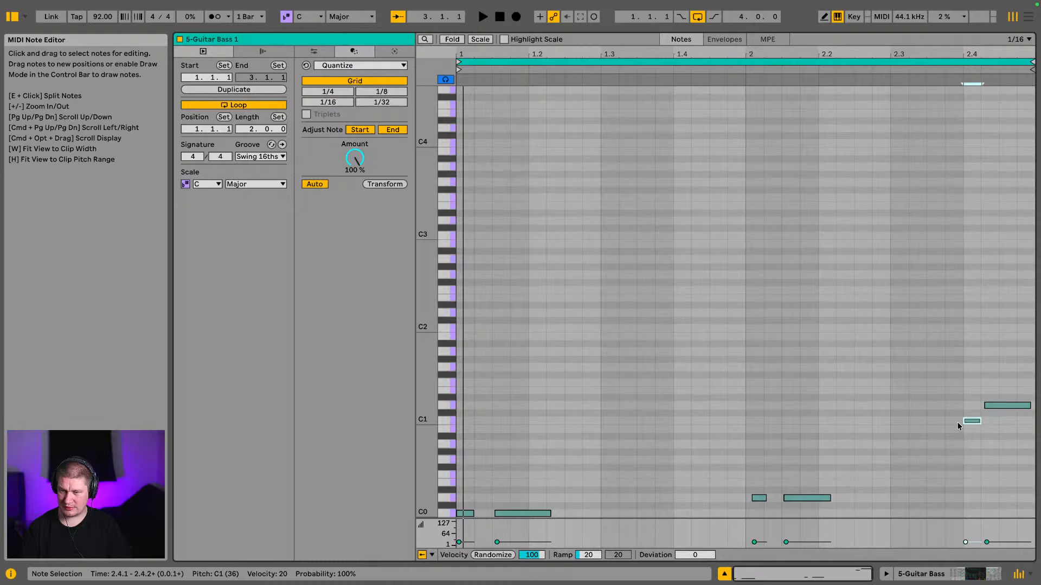
key(space)
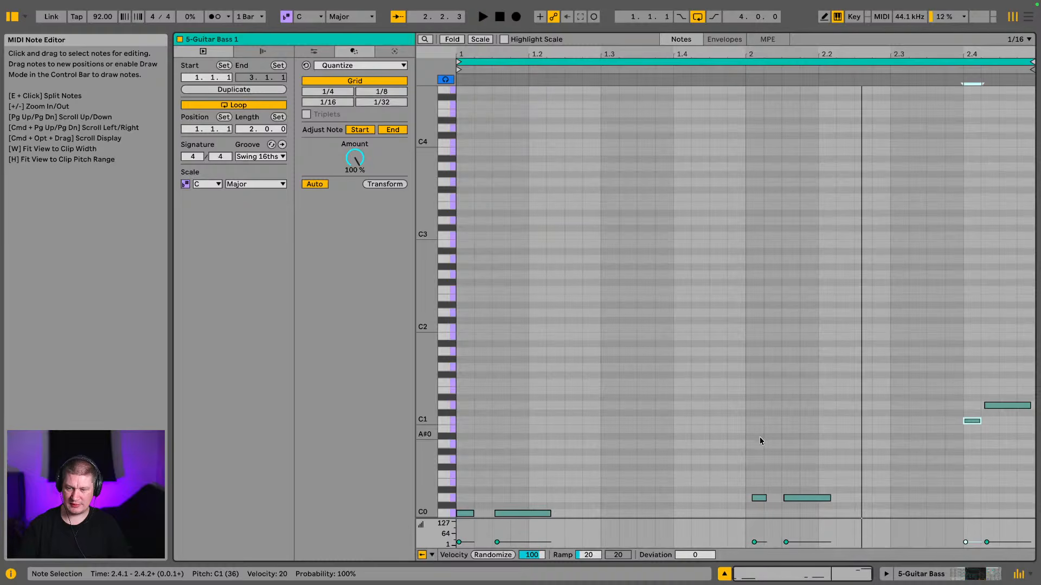
drag(719, 470, 818, 513)
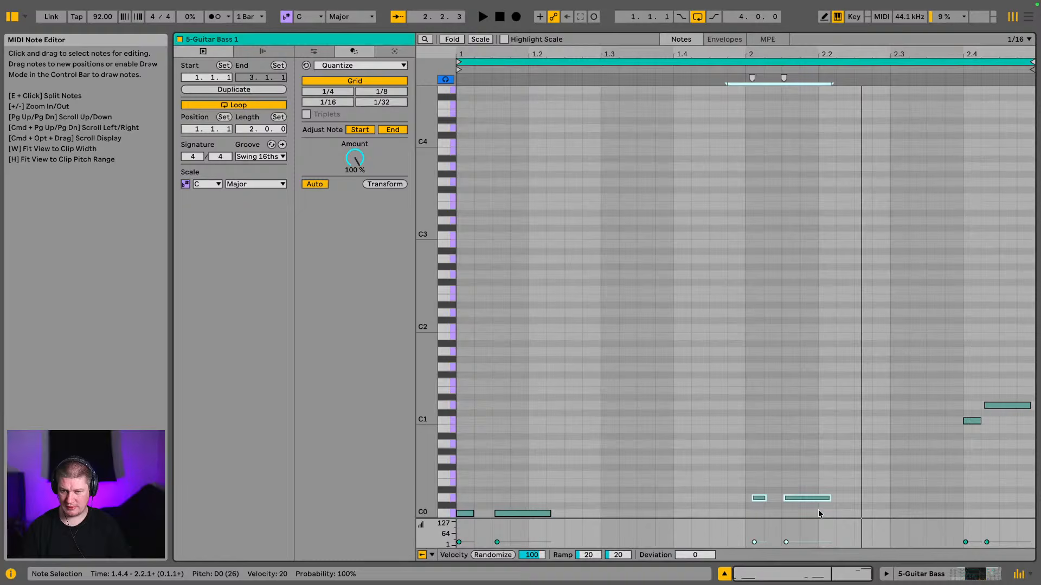
key(space)
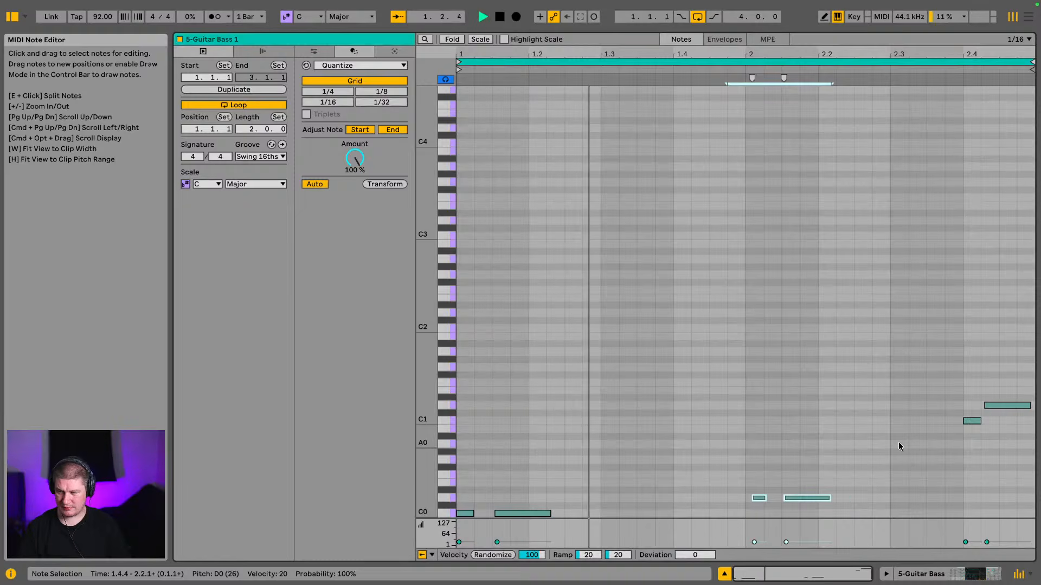
Return to the track mixer and solo the Guitar Bass track during playback.
click(969, 574)
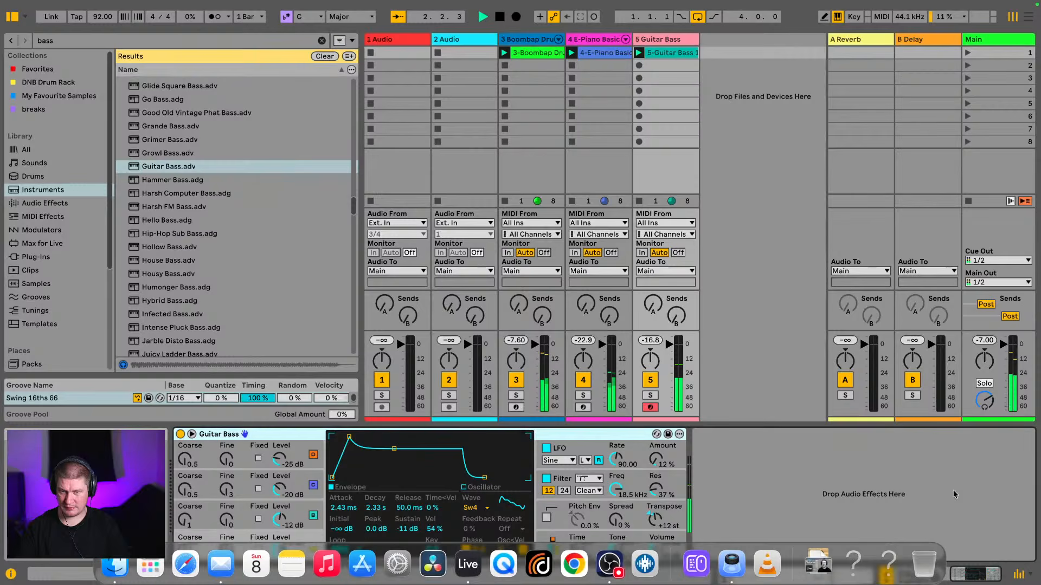
click(651, 395)
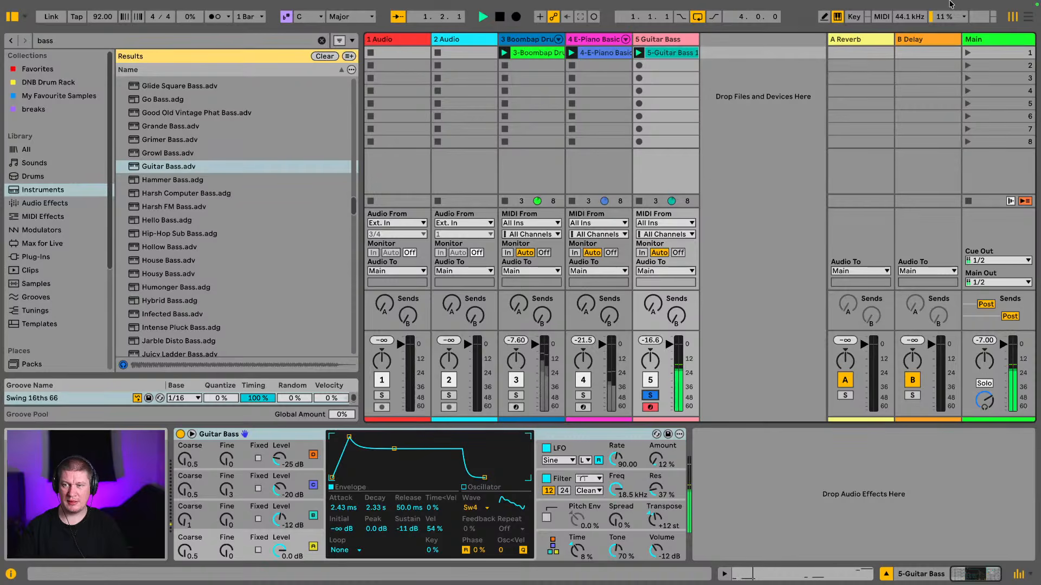
Audition the short note at beat 2.4 at A#0, return it to C1, play the clip back and go back to the mixer.
double_click(675, 53)
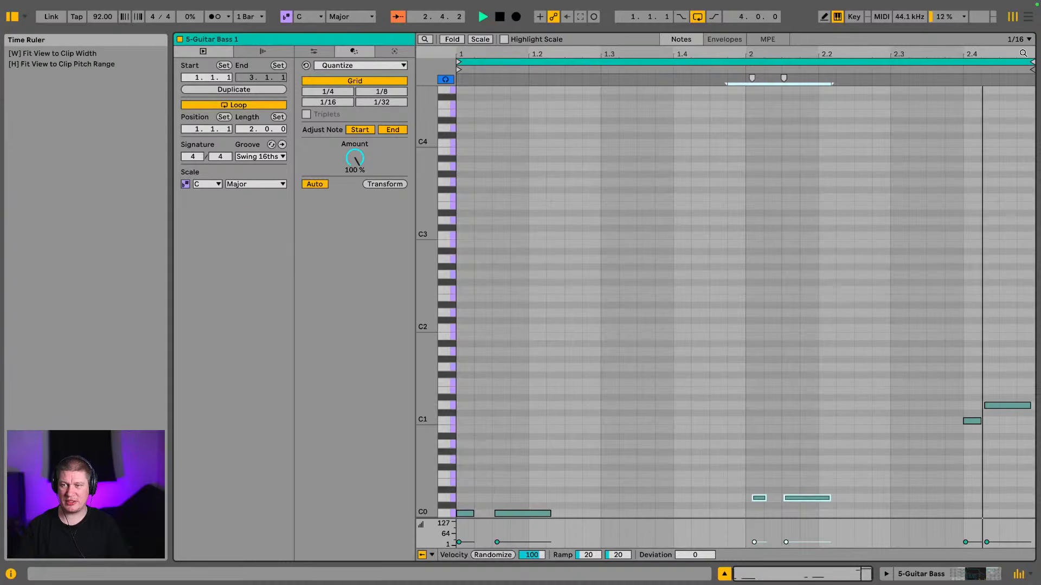
drag(677, 55, 567, 114)
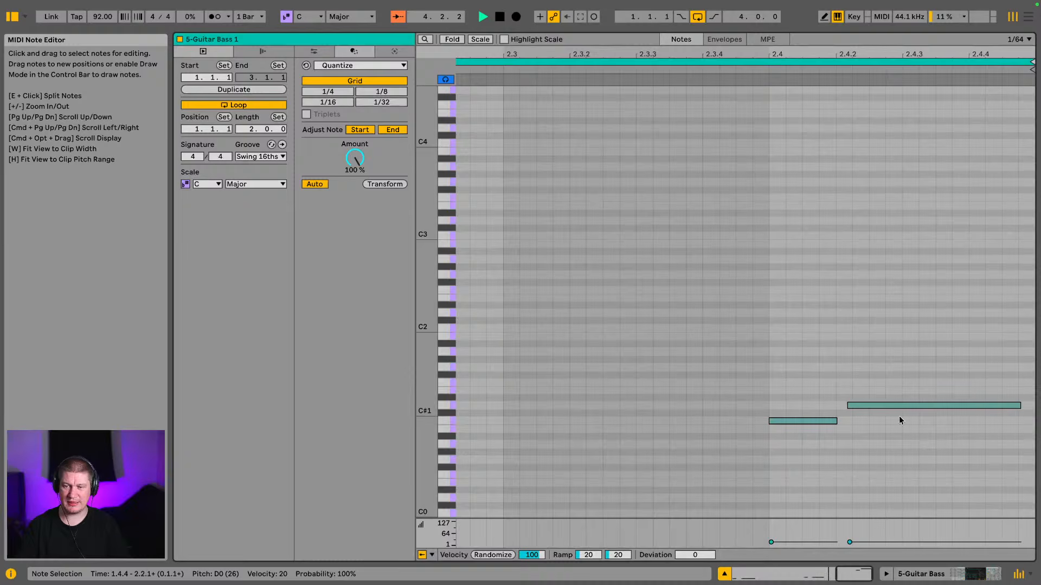
key(space)
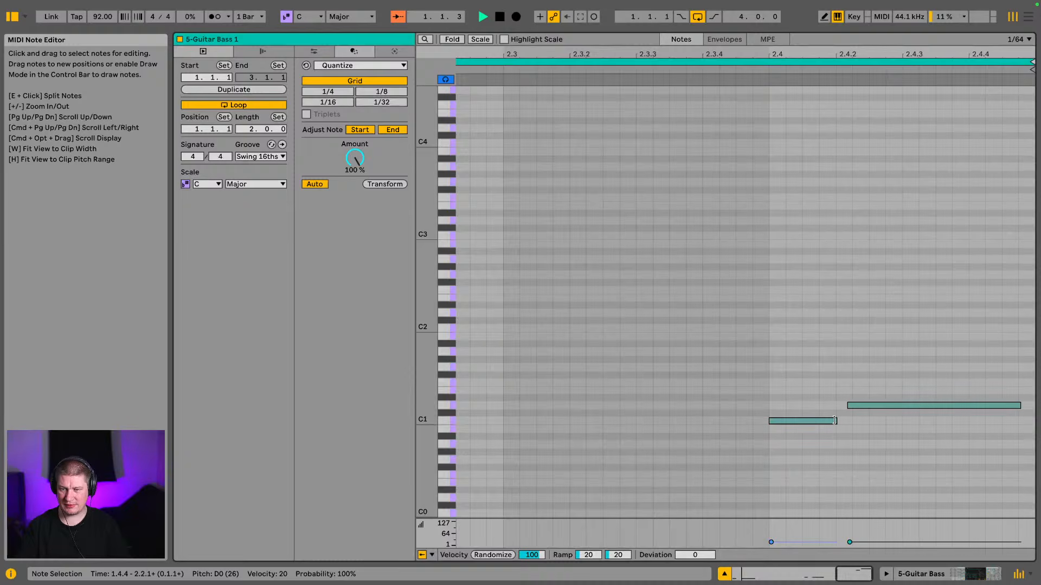
click(818, 422)
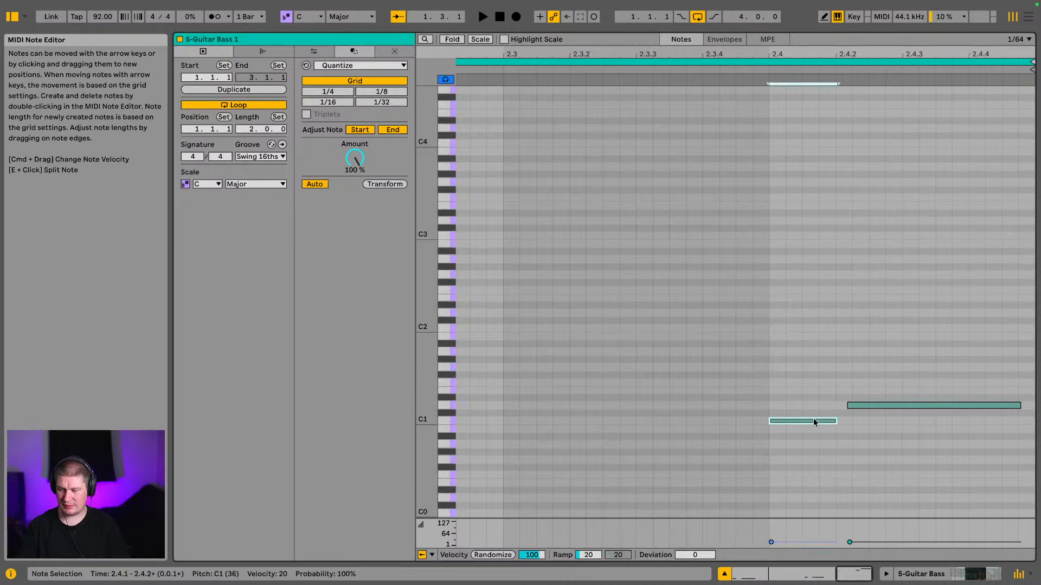
key(Down)
key(Up)
key(Up)
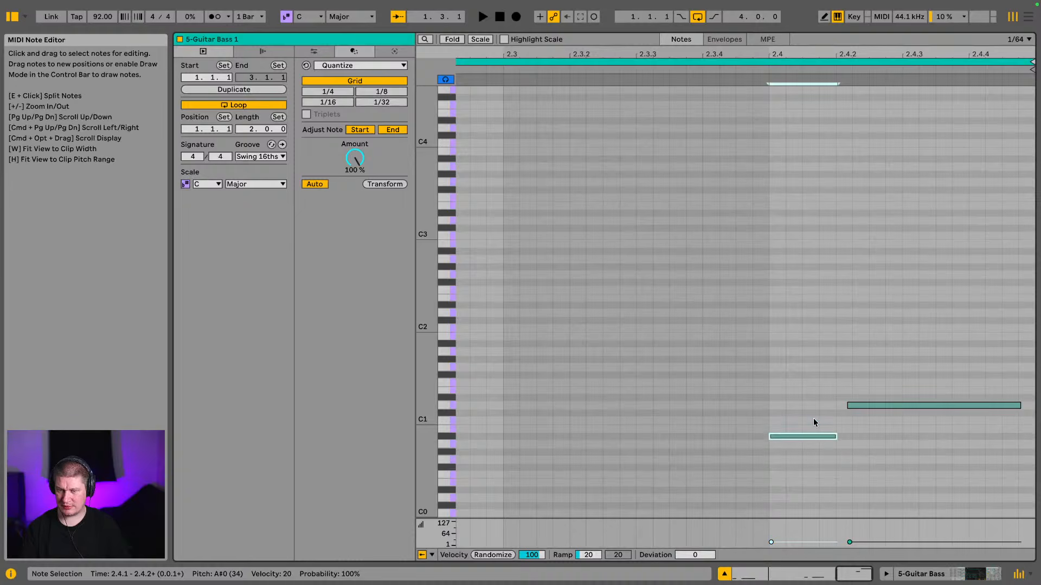
key(Down)
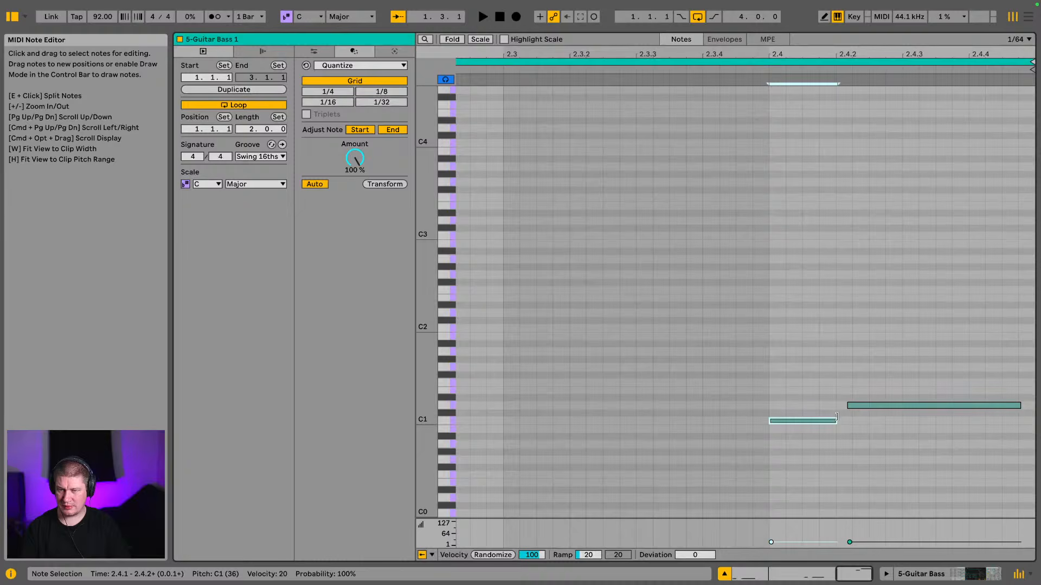
key(space)
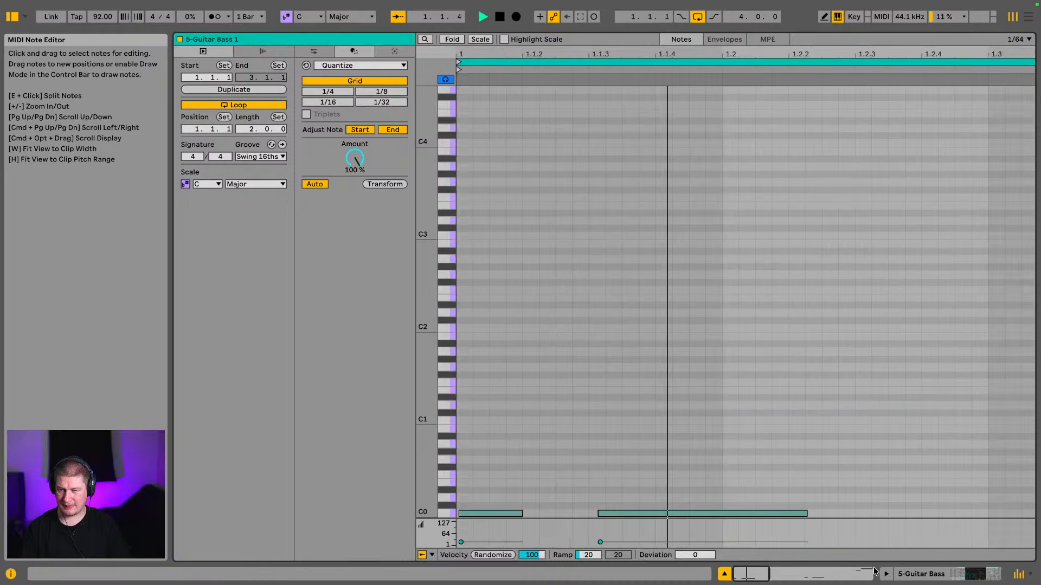
click(945, 574)
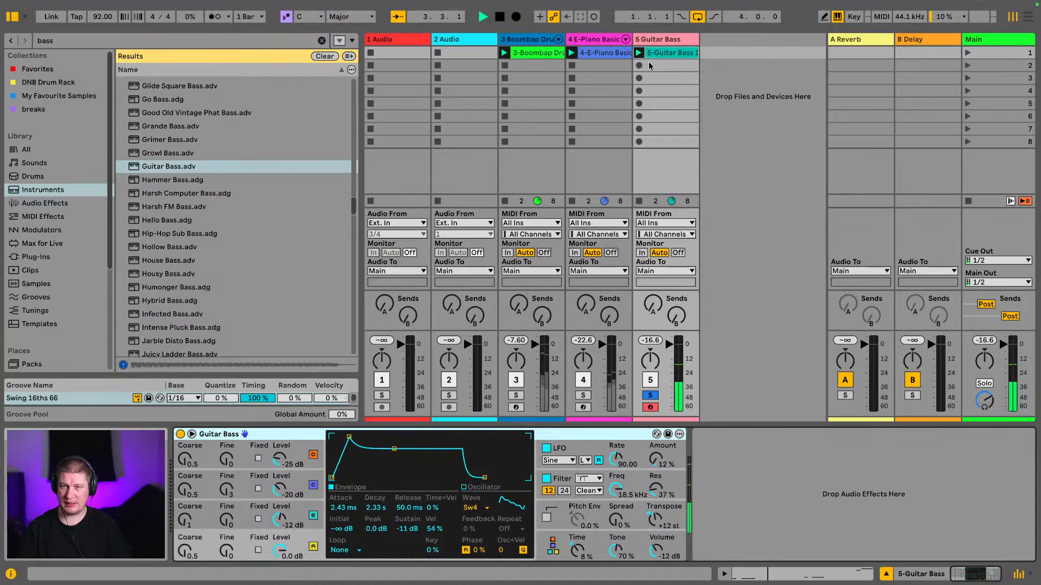
In the Guitar Bass clip, shift the last D1 note slightly earlier to start at 2.4.2 and play the loop back.
double_click(667, 55)
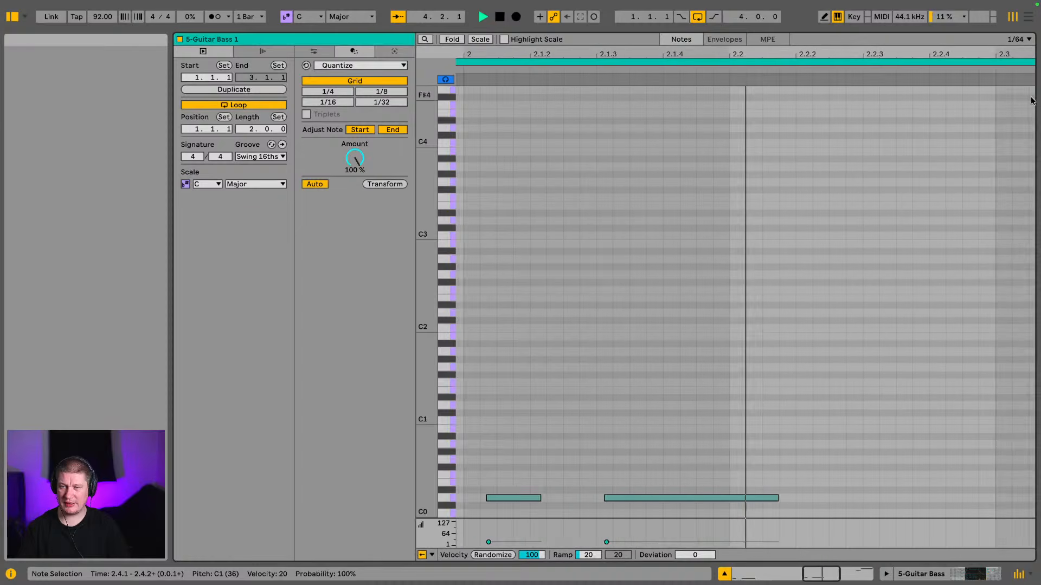
key(space)
drag(982, 50, 896, 239)
click(828, 406)
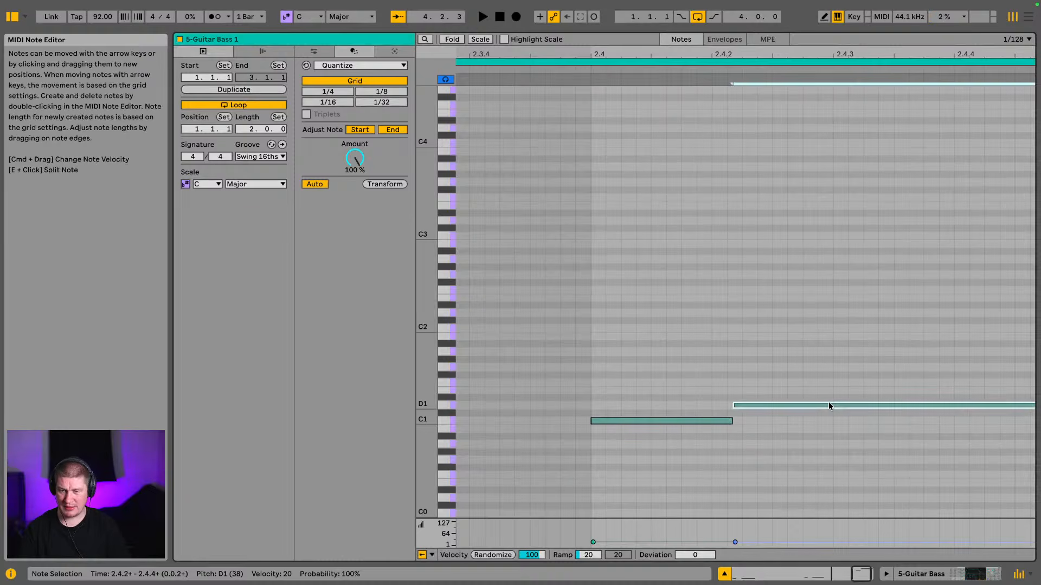
key(Left)
key(Left)
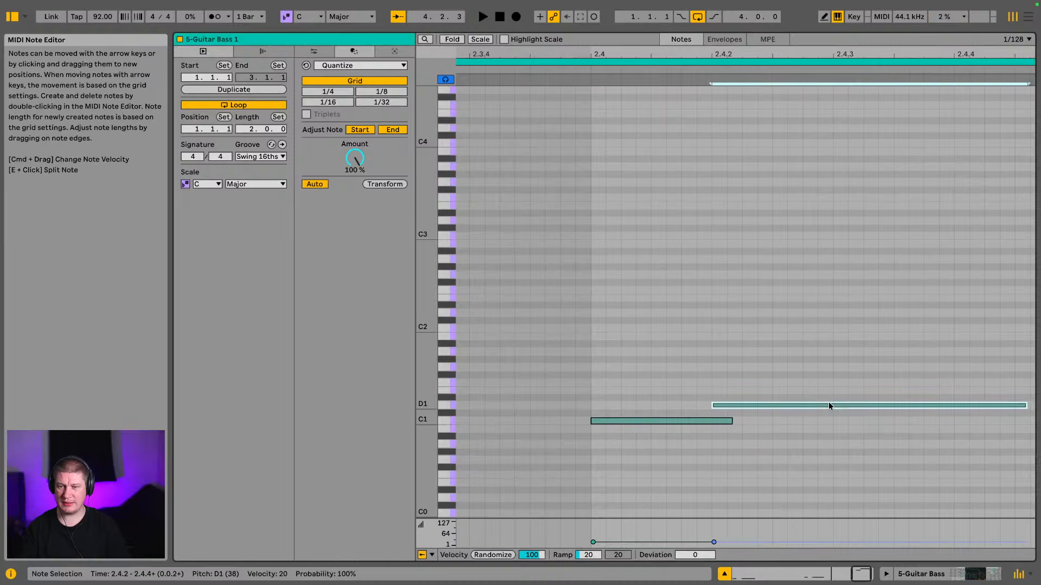
key(space)
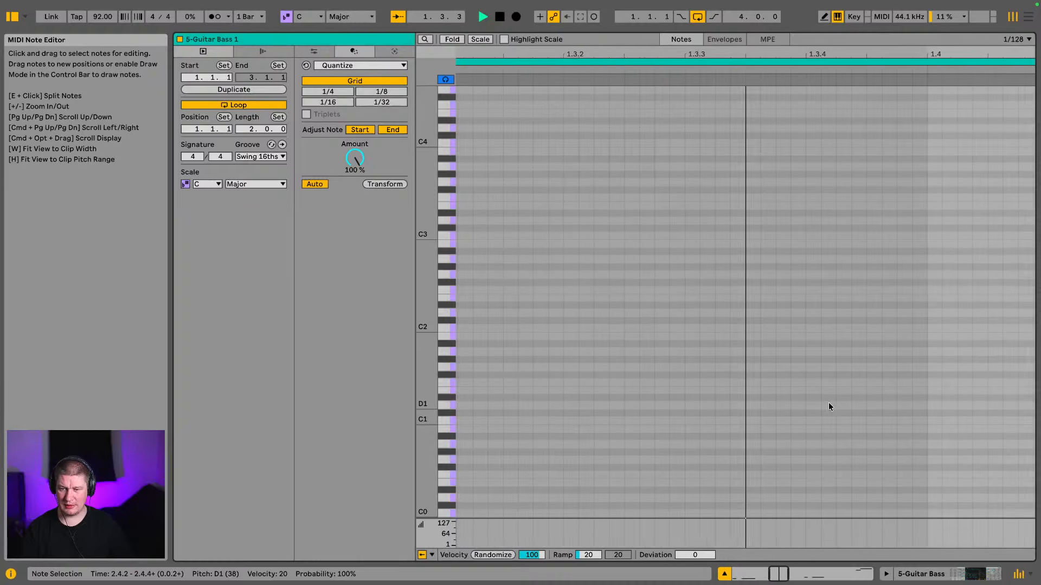
Return to the track mixer and unsolo the Guitar Bass track to hear it with the drums and e-piano.
click(928, 574)
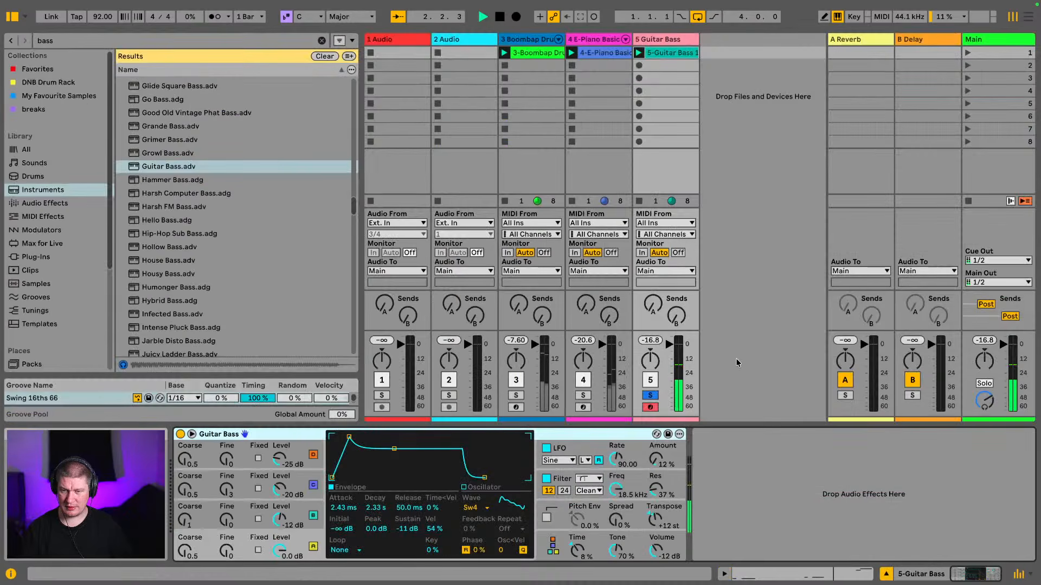
click(650, 395)
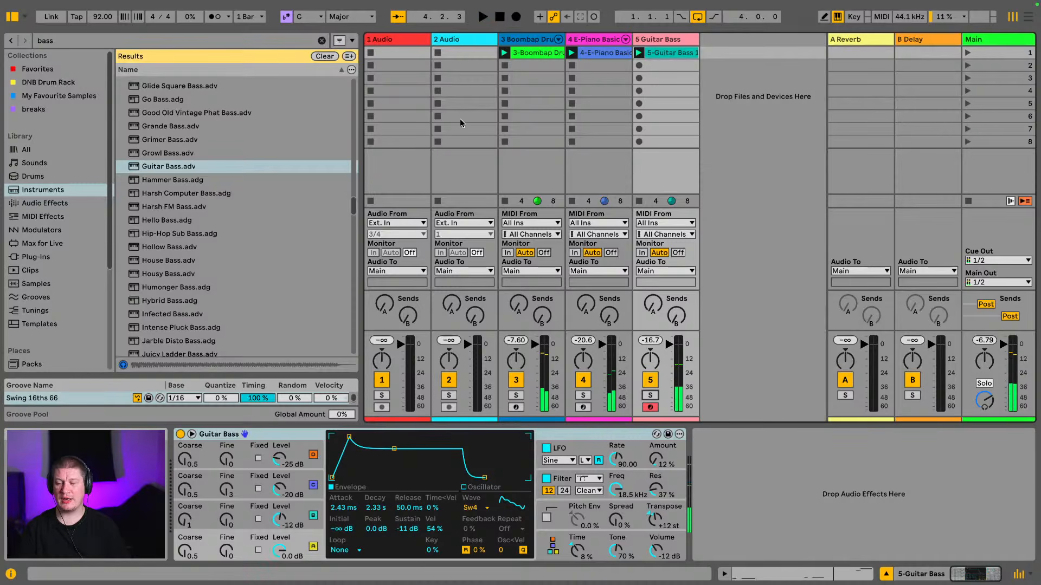
click(521, 38)
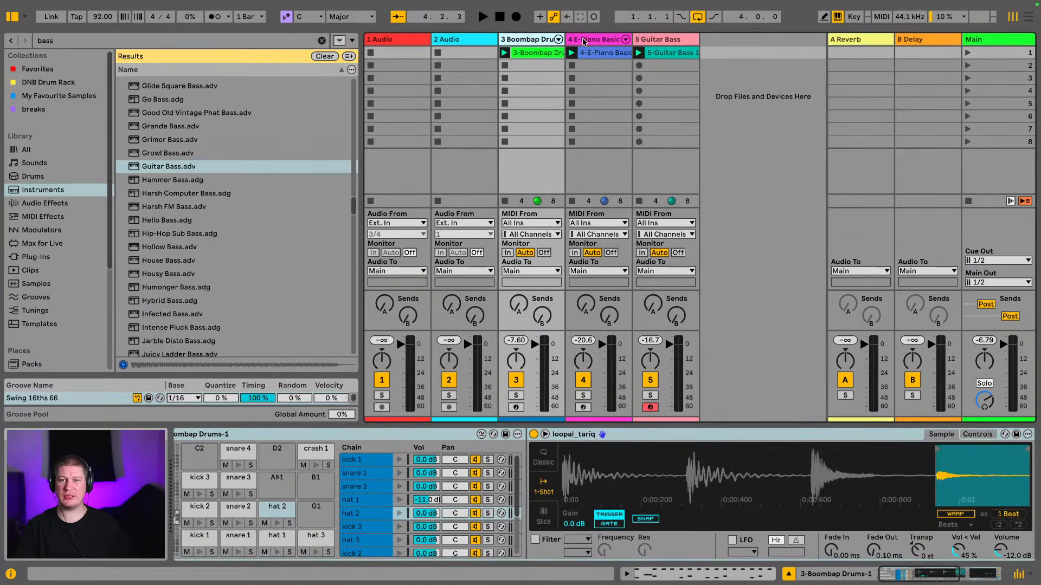
click(670, 42)
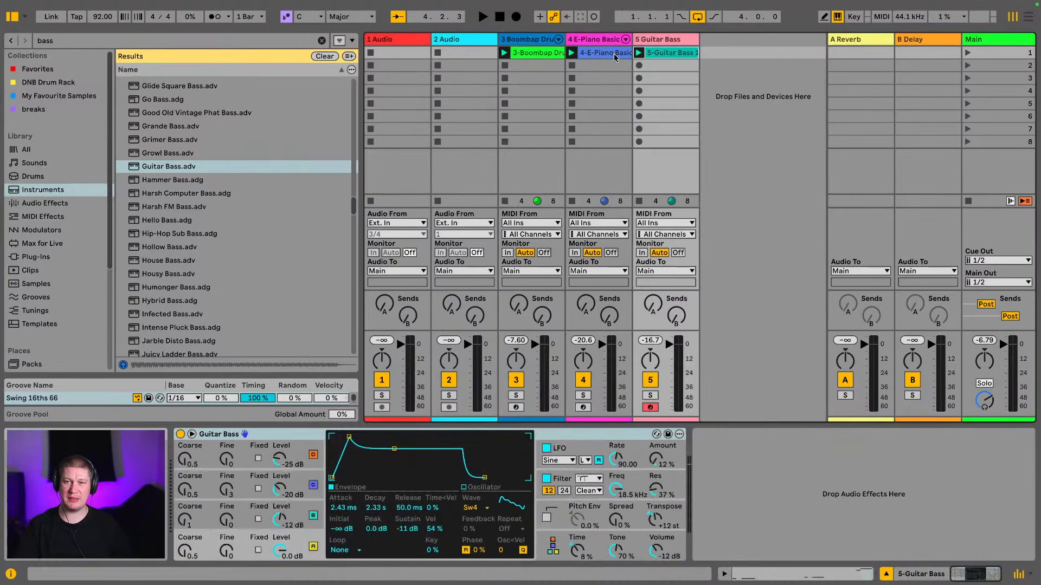
click(459, 40)
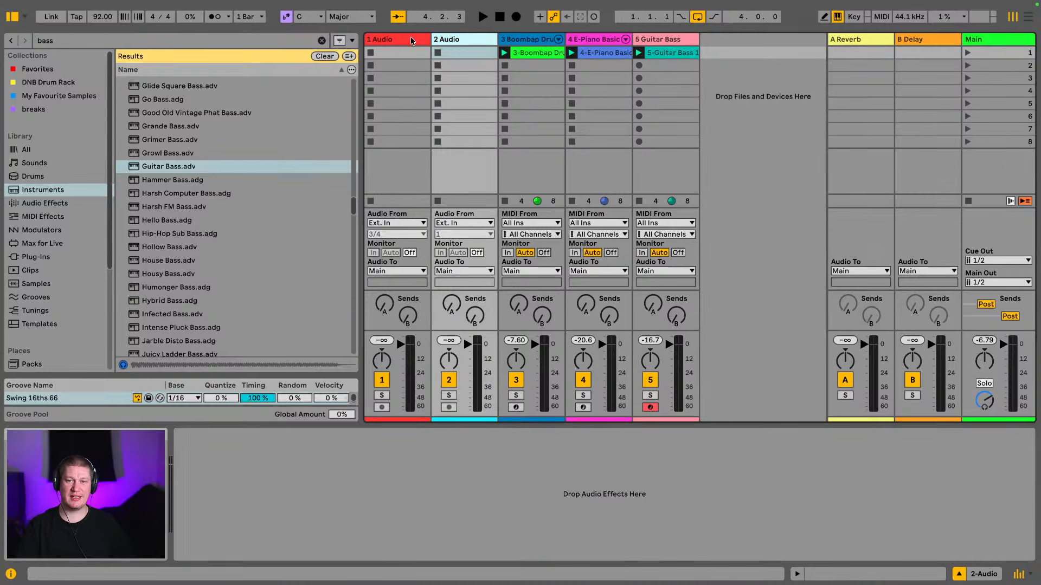
click(411, 40)
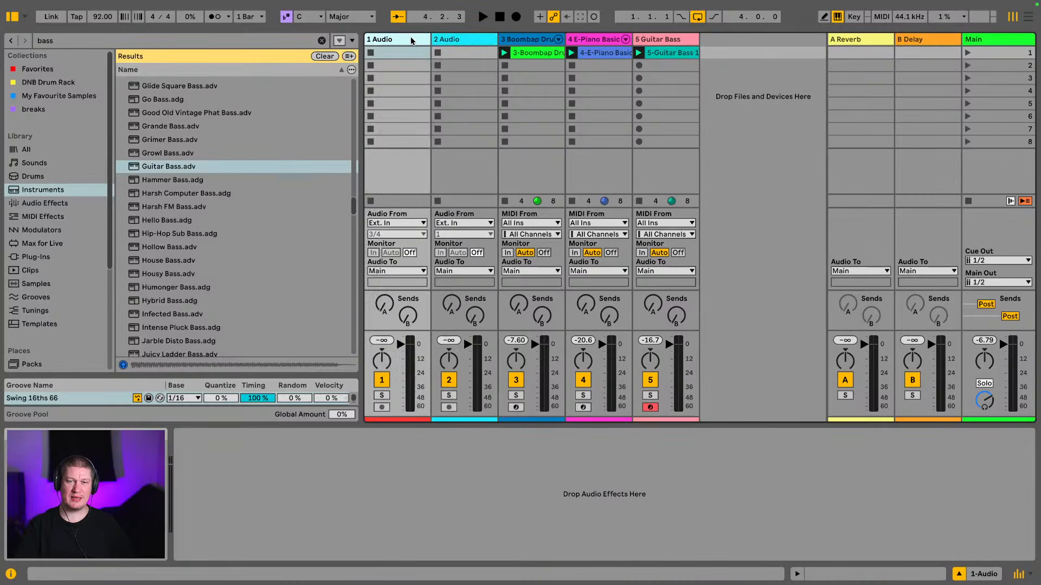
Select the first clip slot of the 2 Audio track and search the Production folder for "hat loop".
click(463, 53)
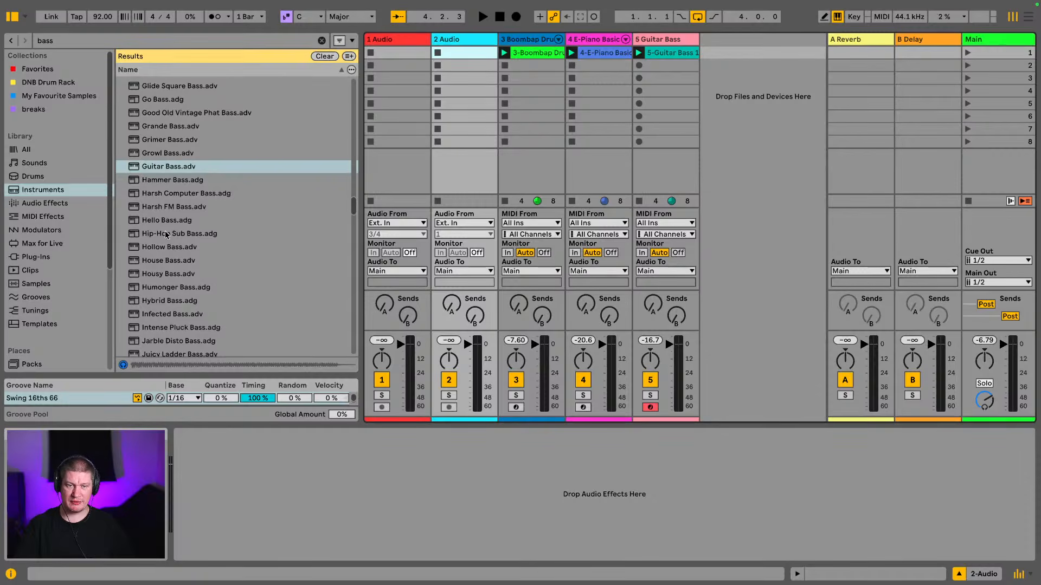
scroll(41, 271, down, 5)
click(41, 298)
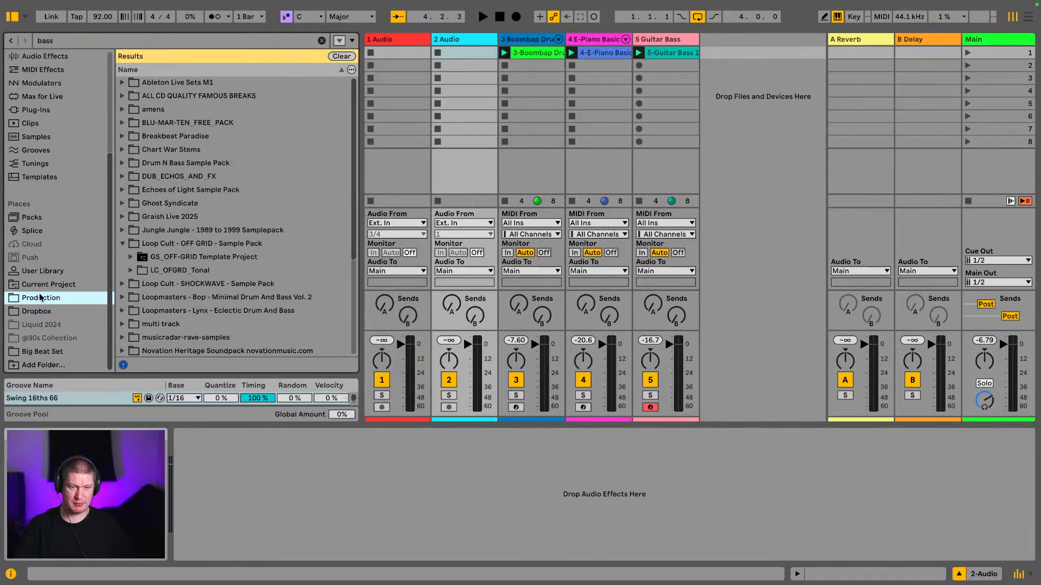
click(129, 244)
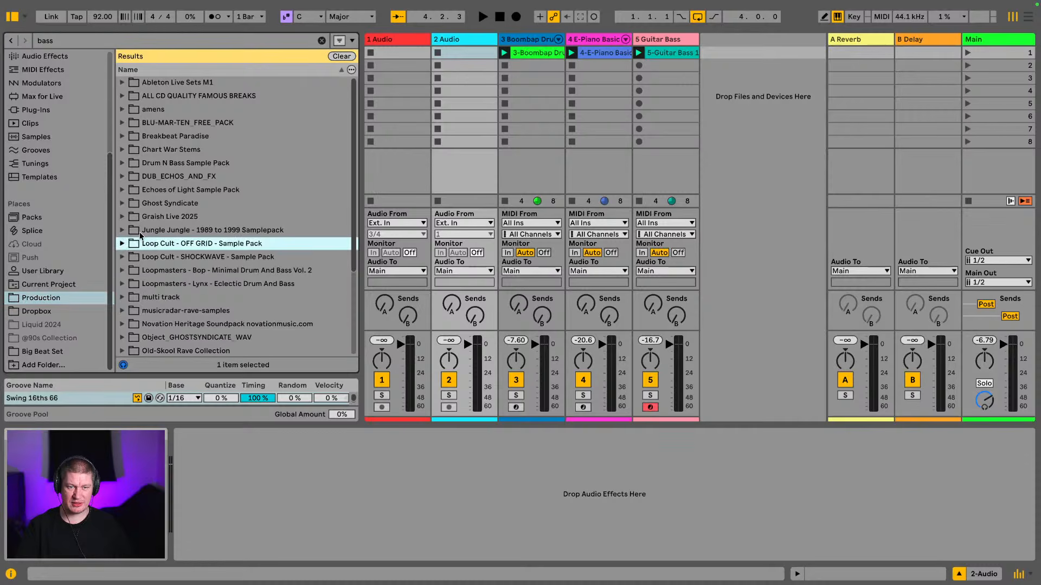
key(ctrl+f)
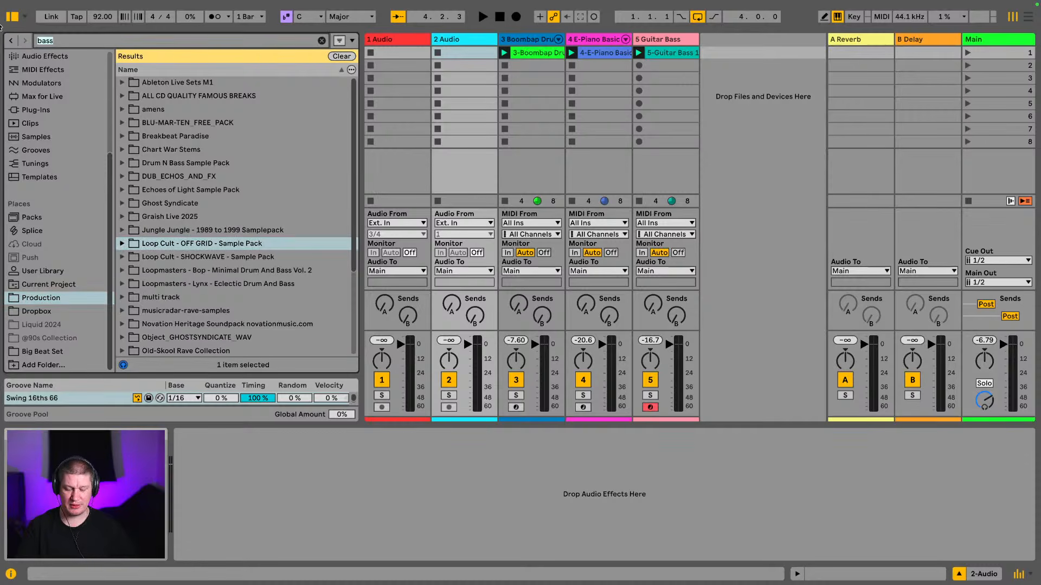
text(hatr l)
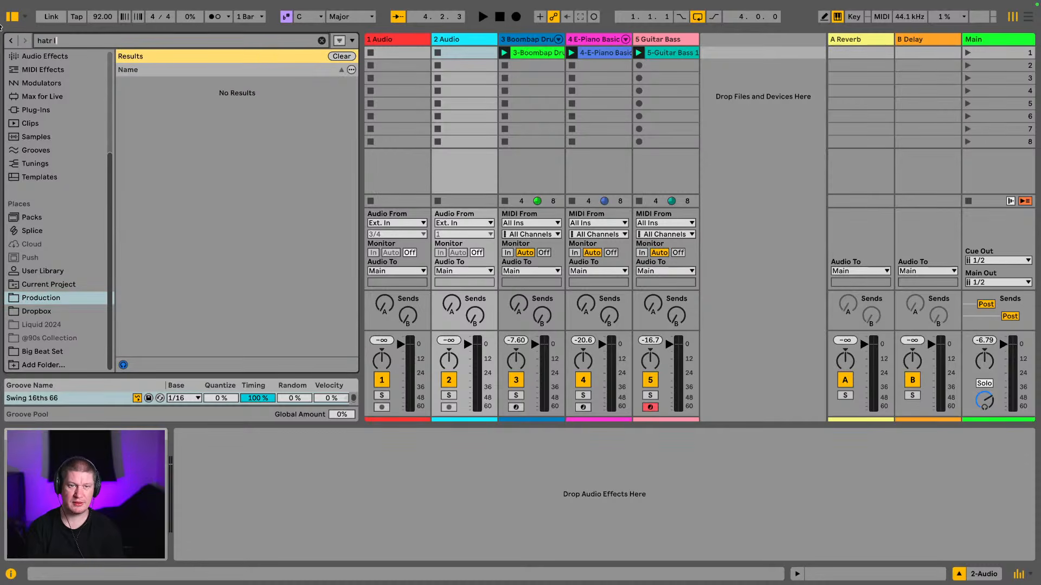
key(BackSpace)
key(BackSpace)
key(BackSpace)
text( loop)
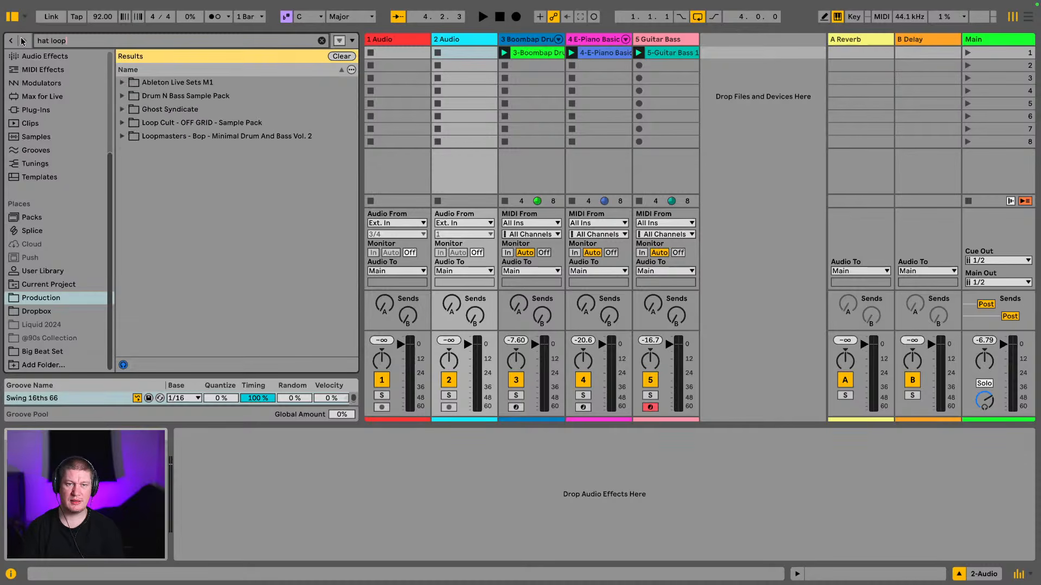
Preview hat loops 12 to 16 in the Loopmasters Bop pack's BOP2_HAT_LOOPS folder and load BOP2_170_Hats_Loop_16.wav into the first slot of 2 Audio.
click(125, 137)
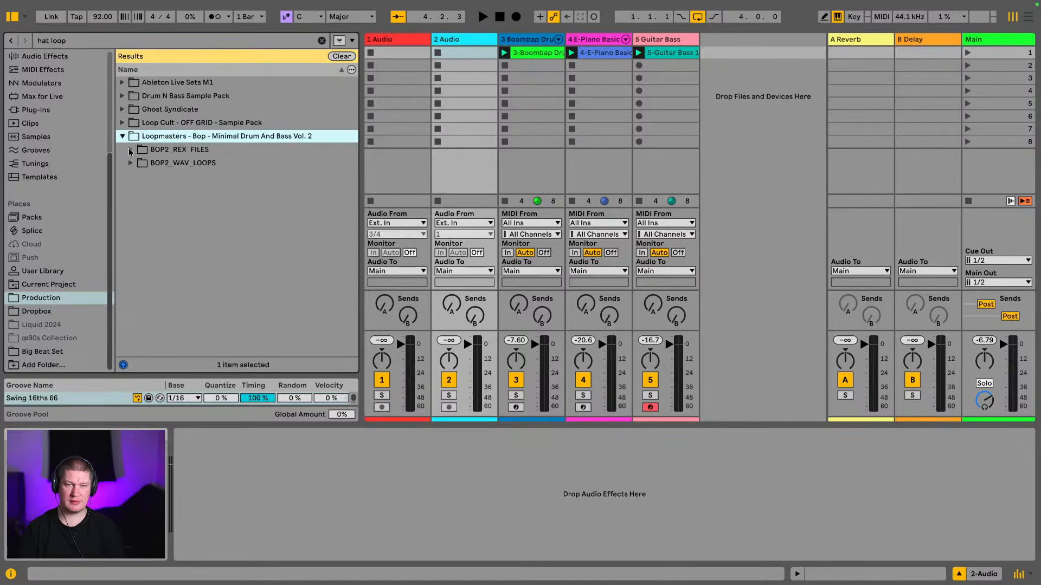
click(130, 163)
click(138, 177)
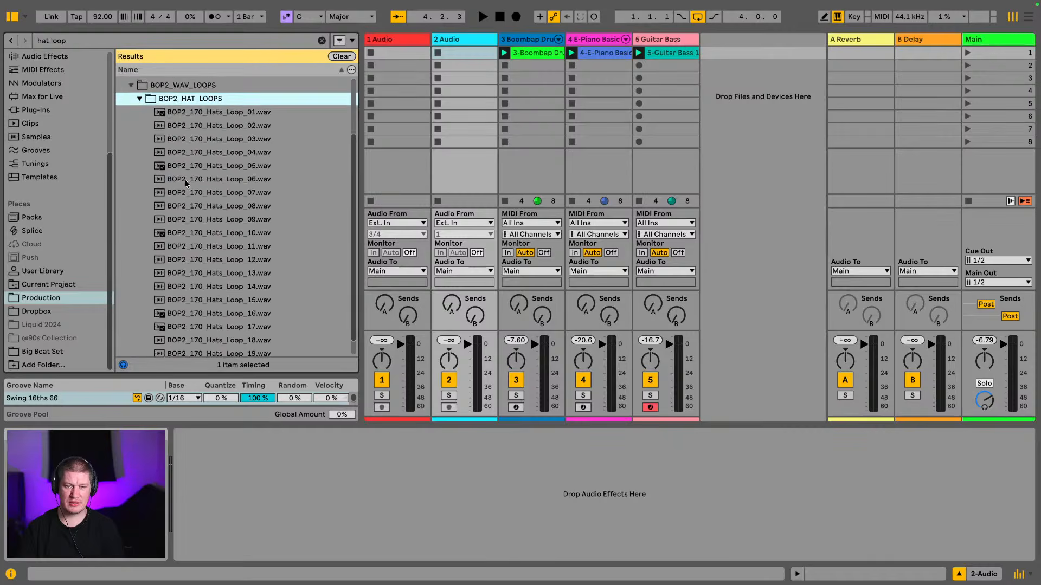
click(194, 241)
click(205, 258)
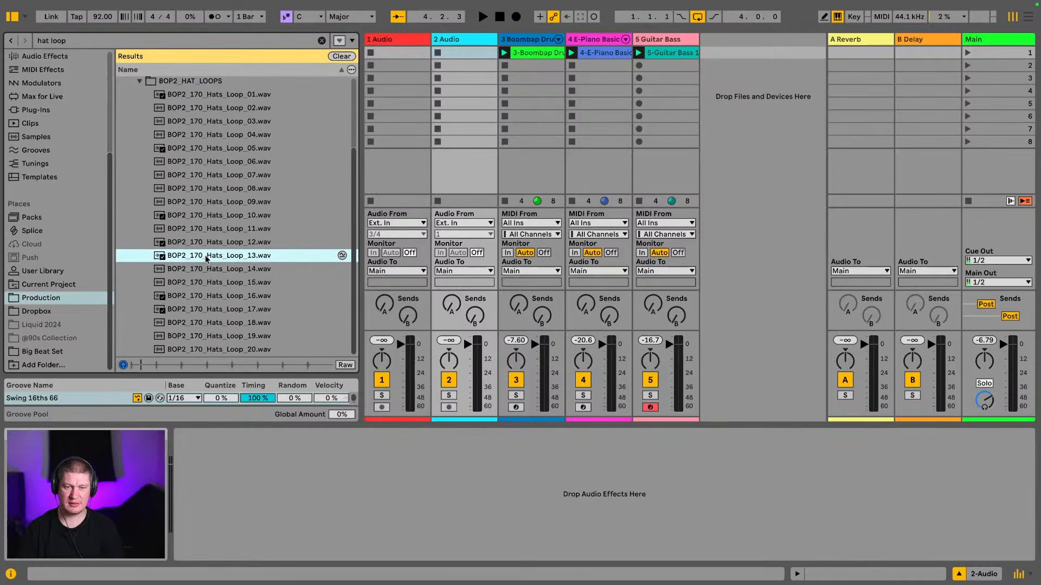
click(226, 271)
click(227, 284)
click(229, 296)
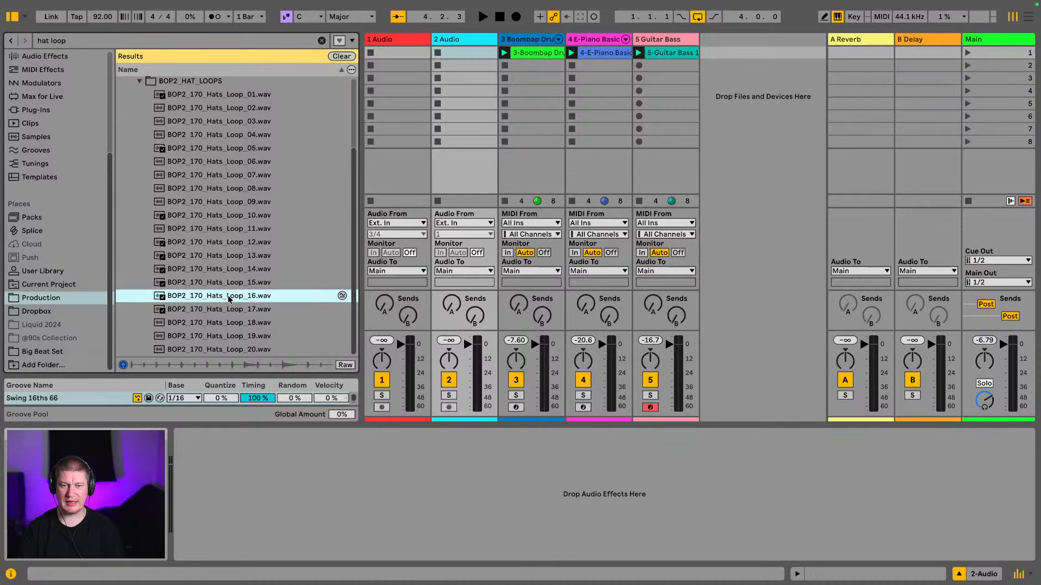
drag(228, 297, 458, 57)
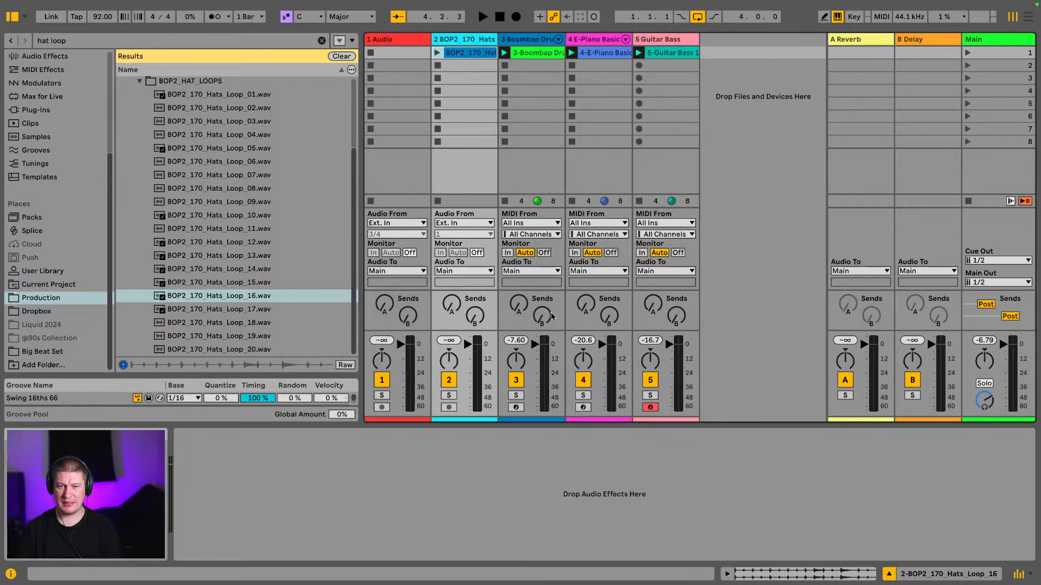
Launch the hat loop alongside the other clips and lower its track volume to sit in the mix.
drag(468, 344, 468, 358)
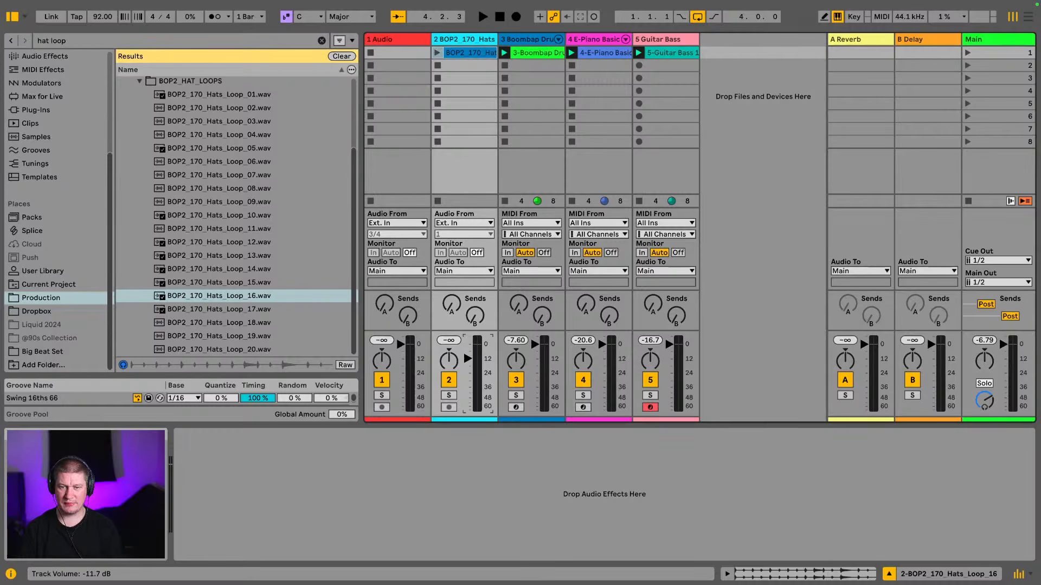
click(440, 53)
scroll(466, 362, down, 6)
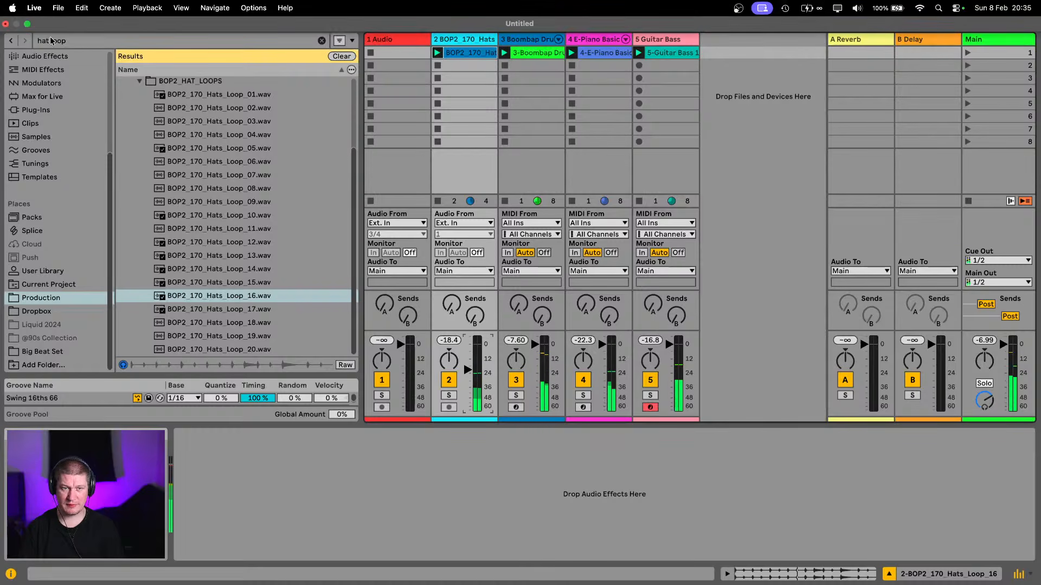
Shorten the Guitar Bass note on beat 2.4 so it ends just before the next note at 2.4.2.
click(12, 16)
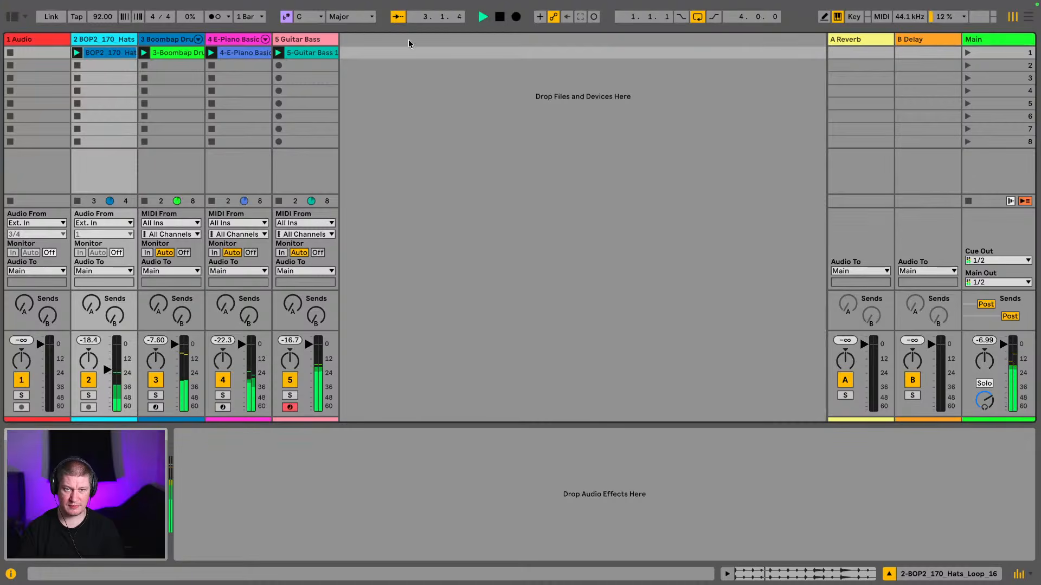
double_click(304, 52)
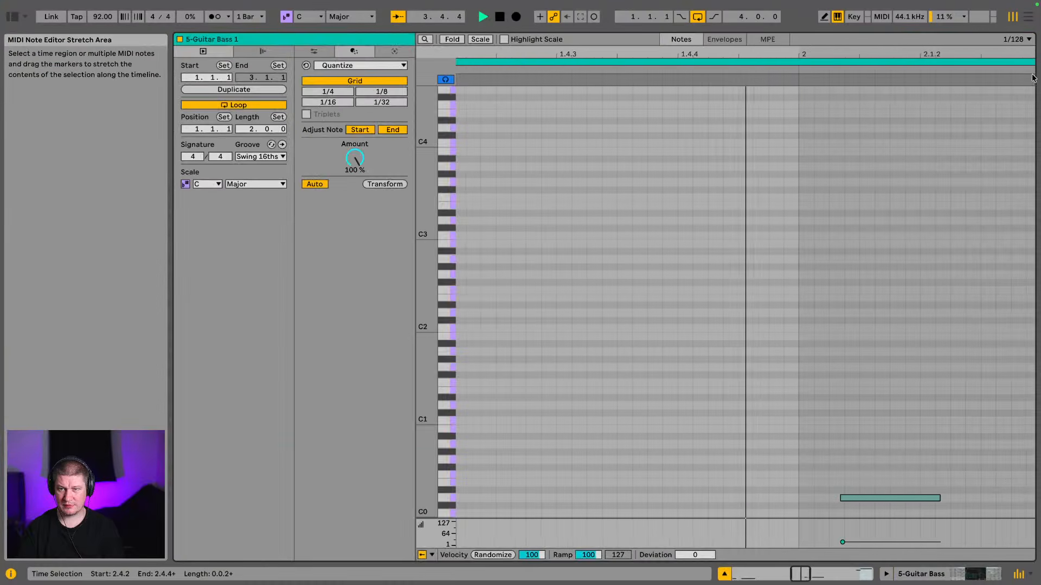
drag(684, 53, 684, 7)
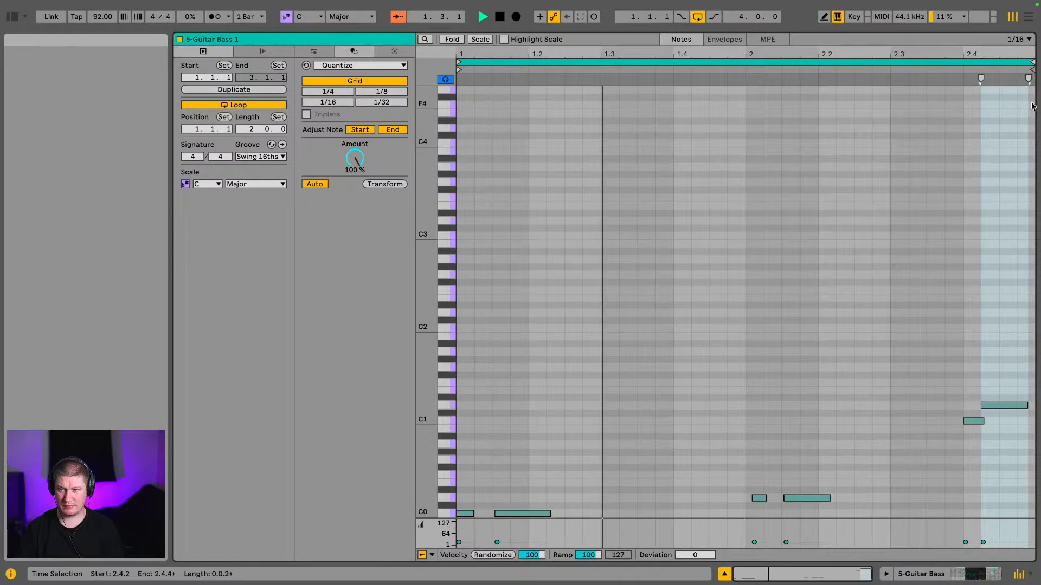
drag(1030, 53, 1030, 106)
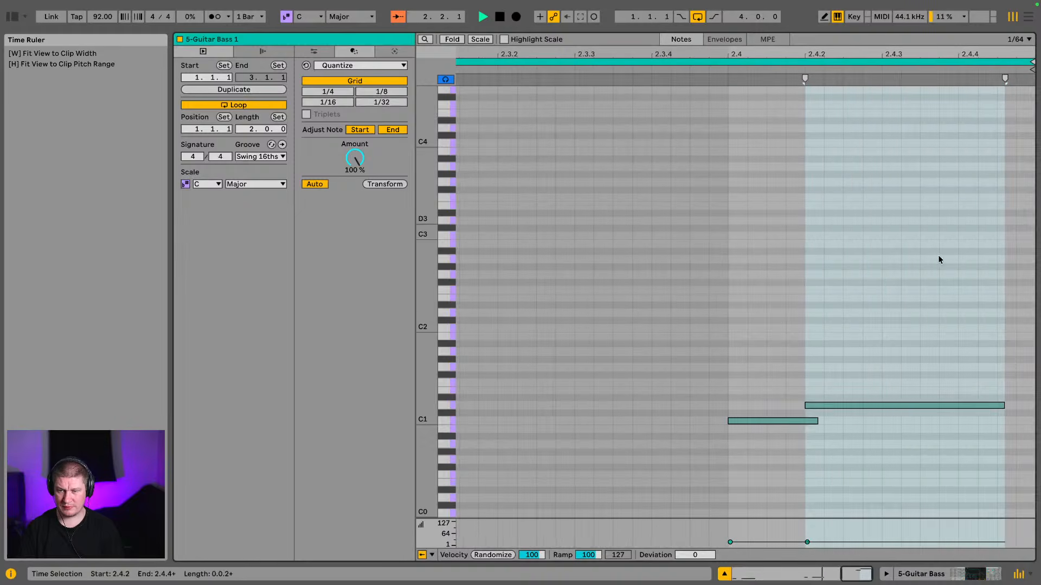
click(816, 418)
drag(816, 418, 802, 419)
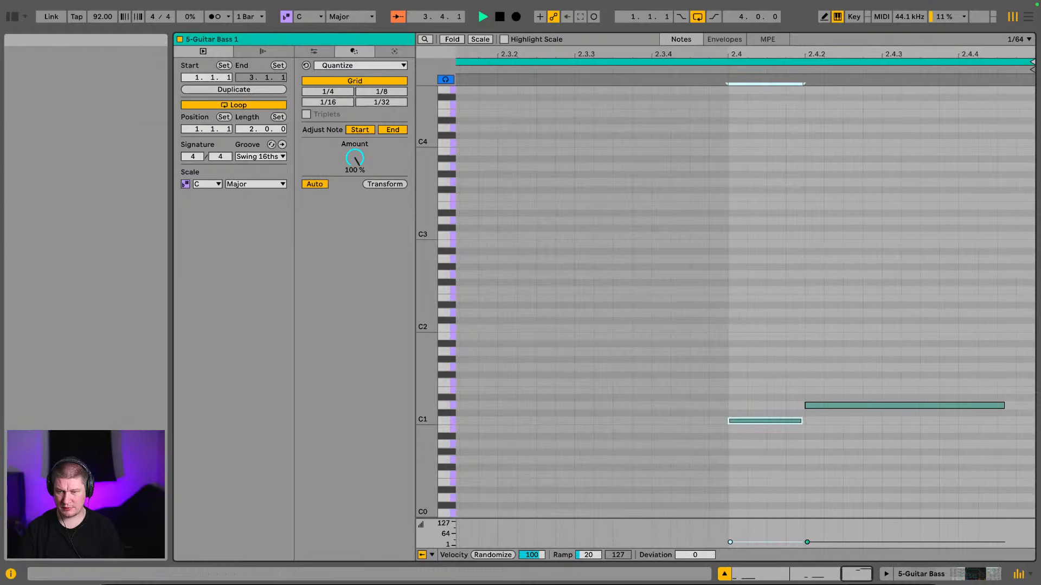
click(982, 573)
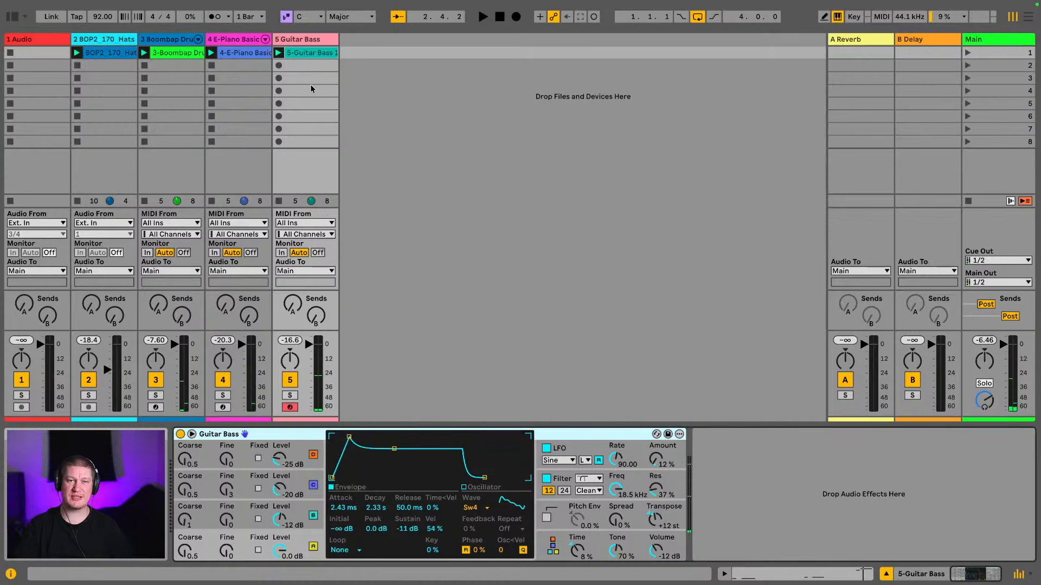
Clear the hat loop search and add the Saturator audio effect to the Guitar Bass track.
click(305, 39)
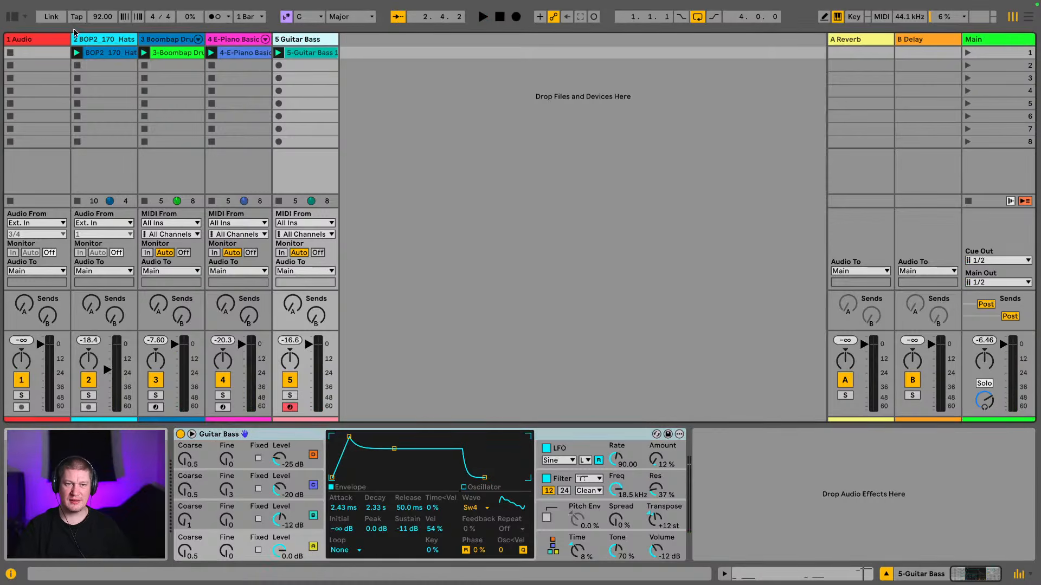
click(12, 17)
scroll(59, 199, up, 3)
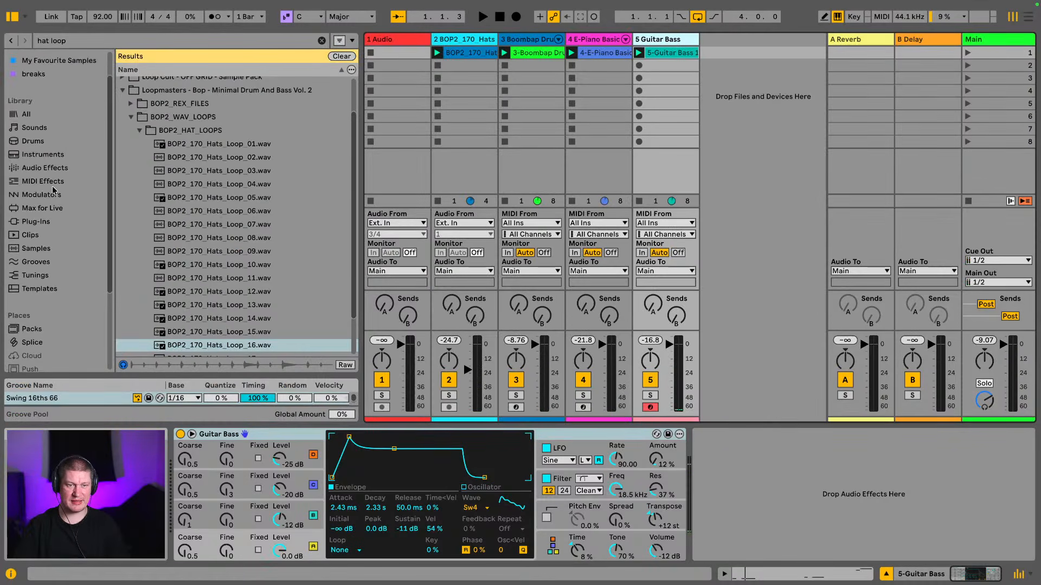
click(43, 155)
click(44, 168)
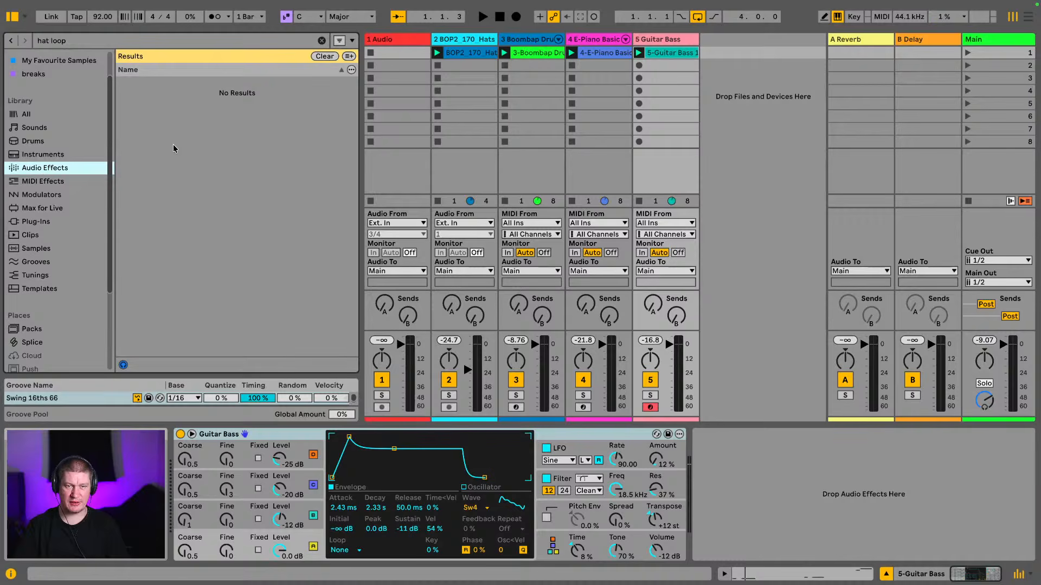
click(322, 41)
scroll(246, 235, down, 5)
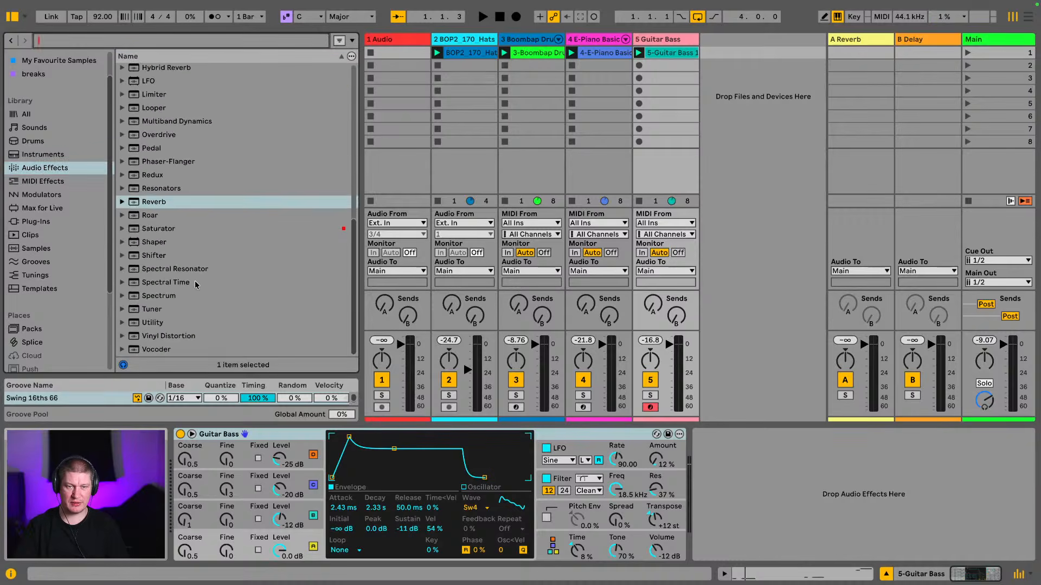
drag(149, 234, 649, 45)
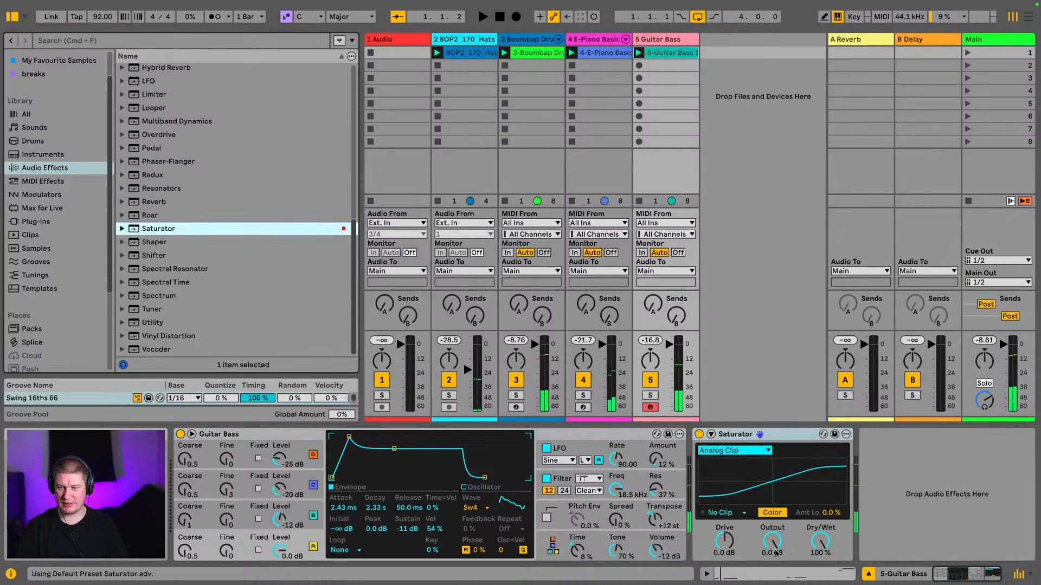
Set the Saturator's output to -19 dB and its drive to 19 dB, and audition the Guitar Bass track soloed.
drag(772, 540, 772, 568)
drag(725, 541, 724, 516)
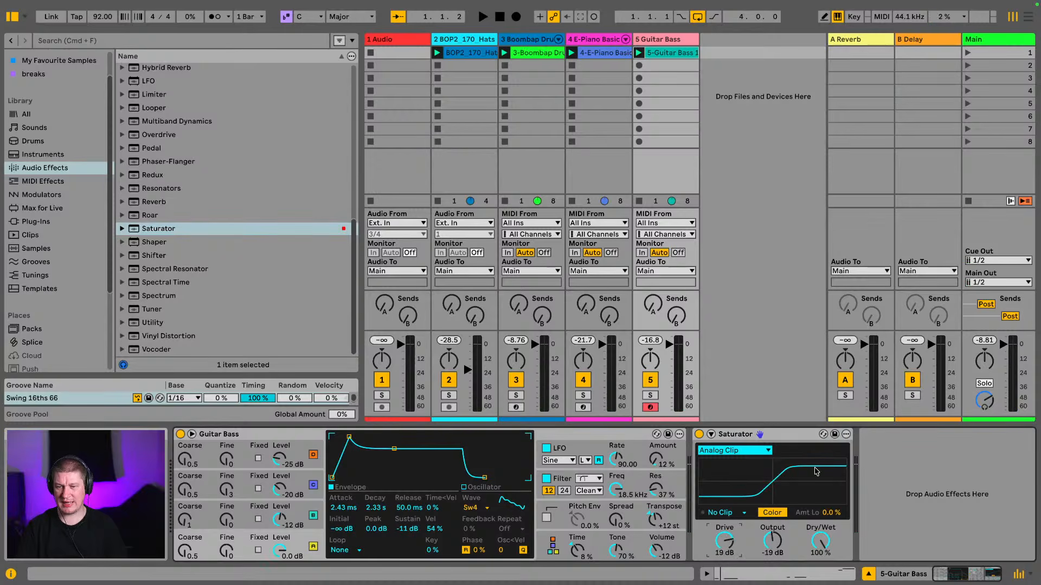
click(652, 396)
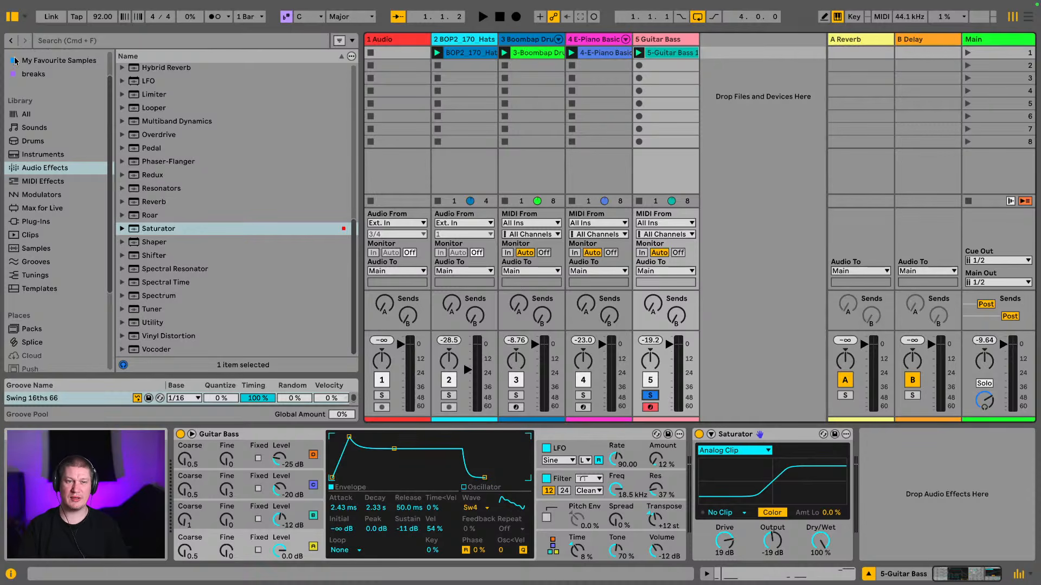
click(11, 17)
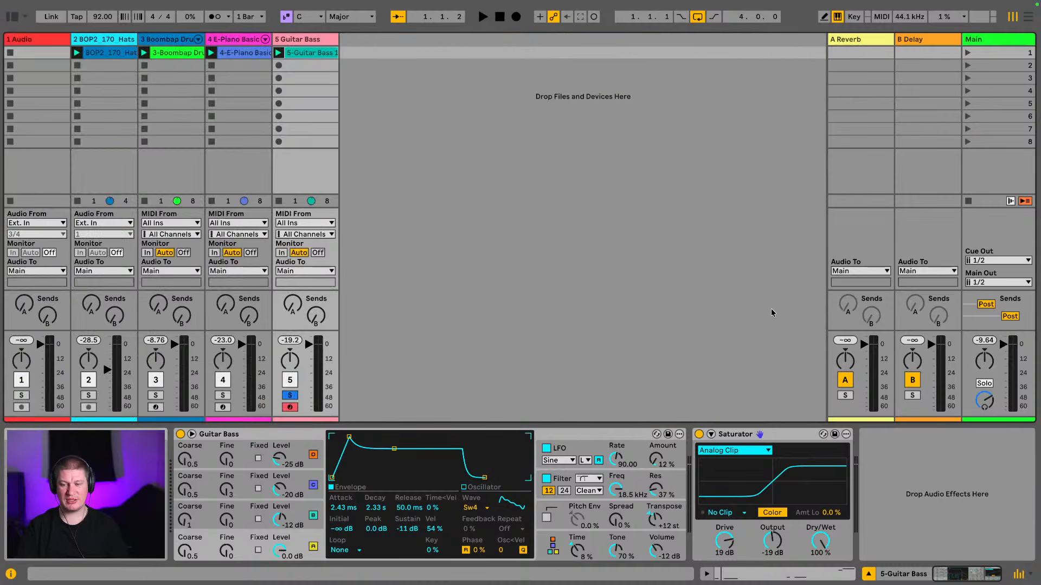
key(space)
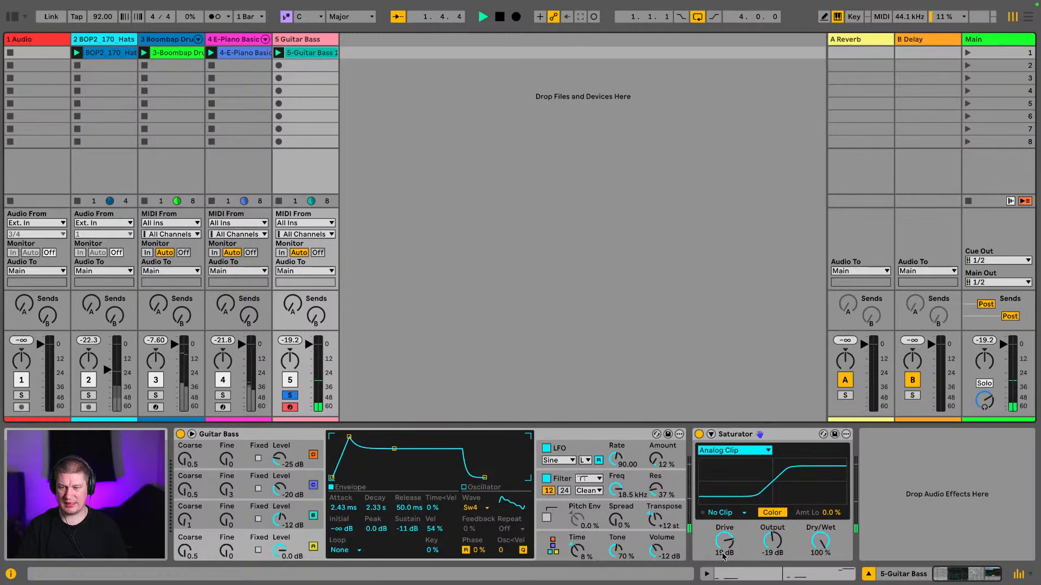
key(space)
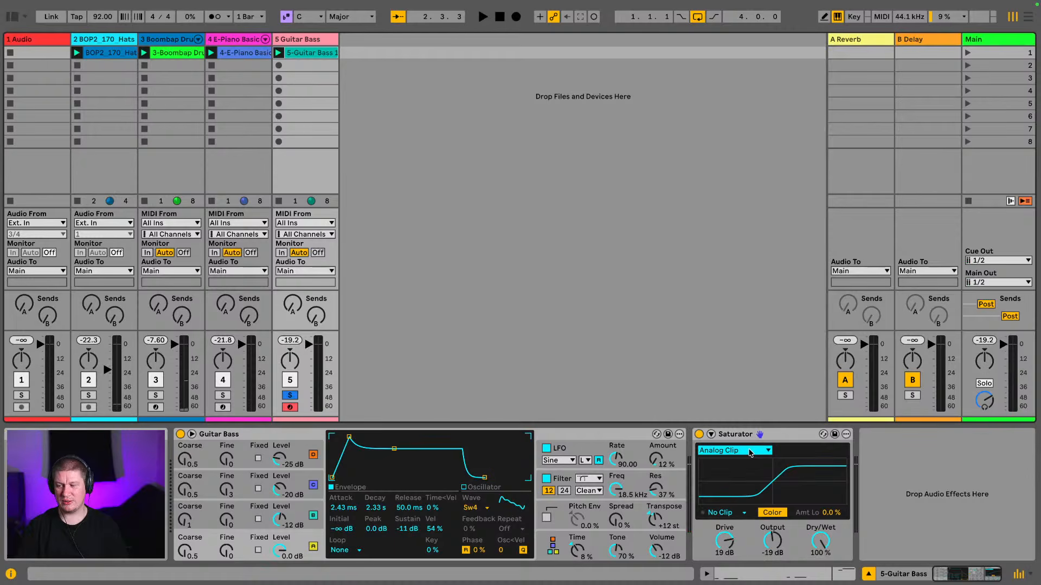
Try the Soft Sine curve on the bass Saturator during playback and return to Analog Clip.
click(751, 453)
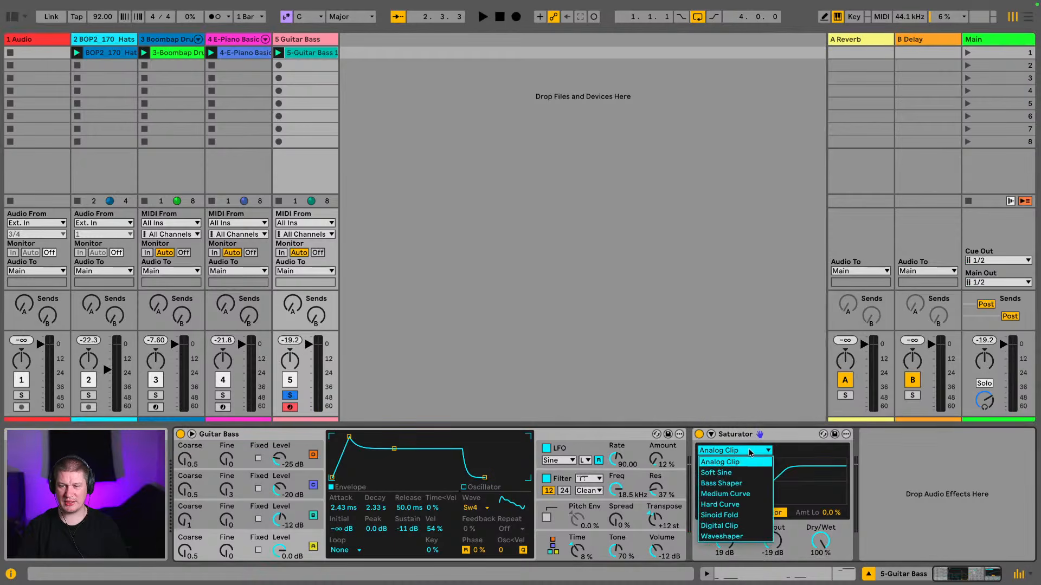
click(743, 473)
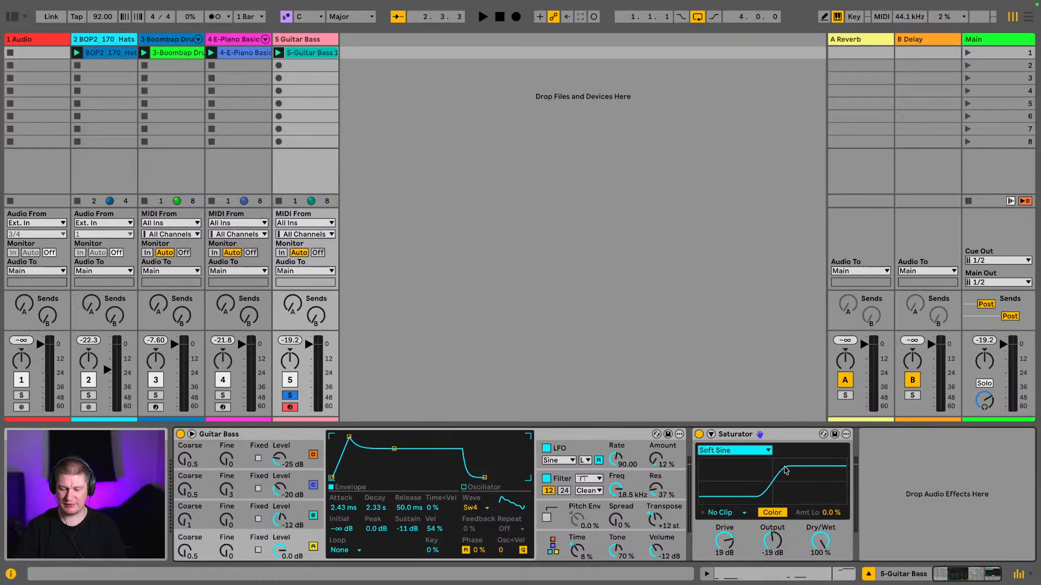
key(space)
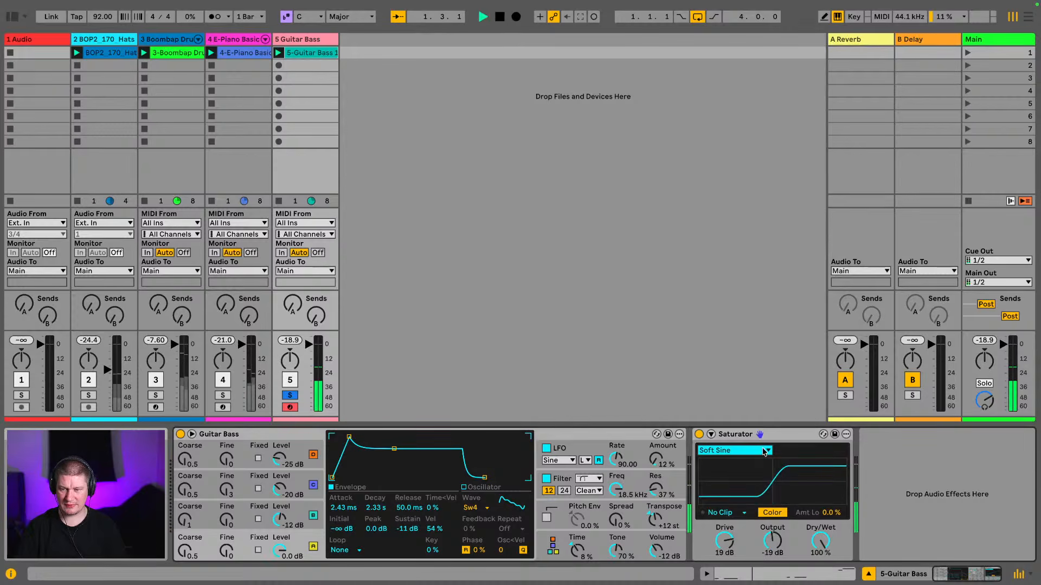
click(757, 452)
click(758, 462)
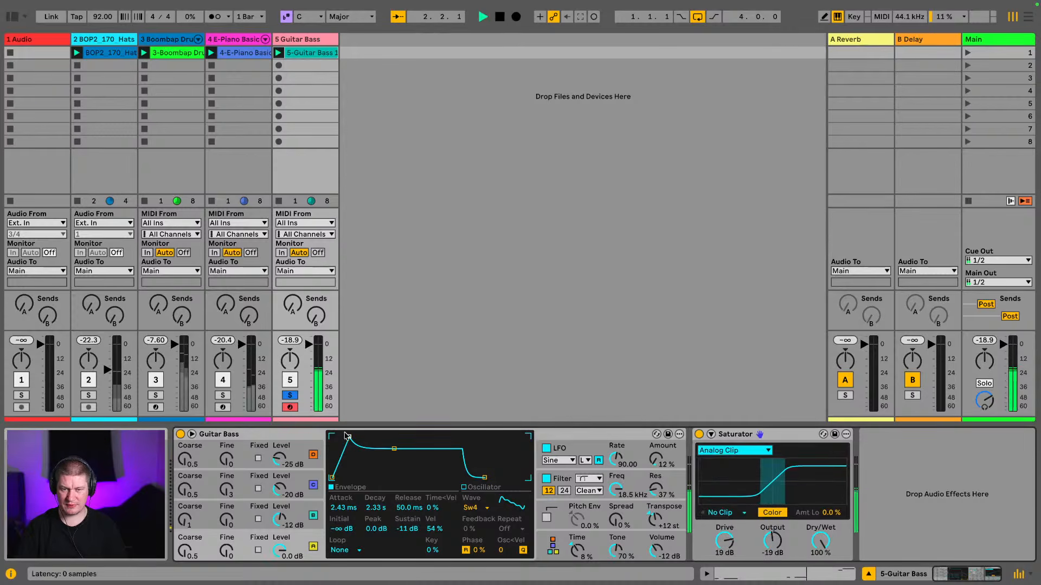
Unsolo the Guitar Bass track and play it together with the hats, drums and e-piano.
click(290, 395)
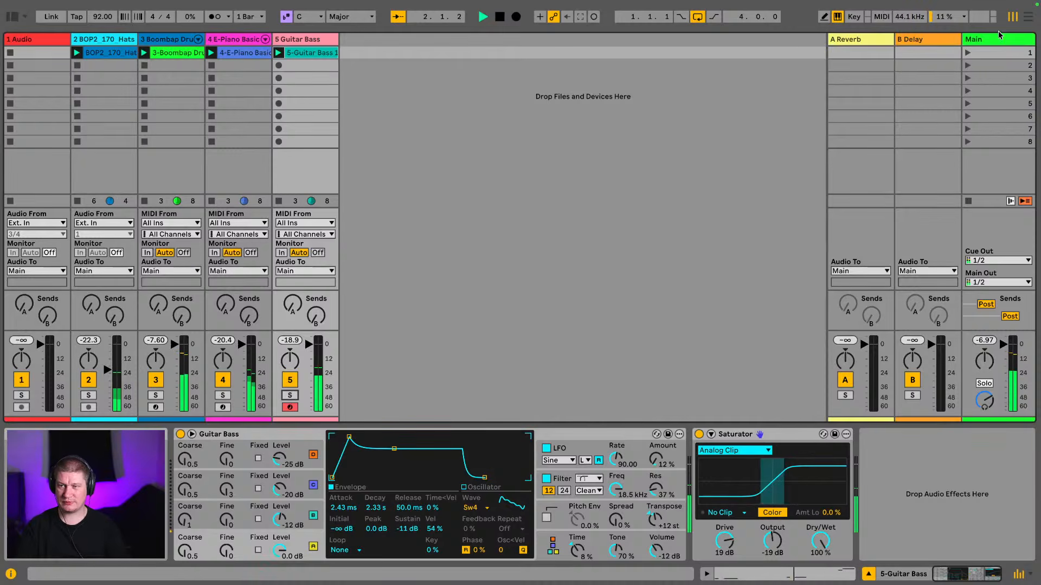
click(1028, 16)
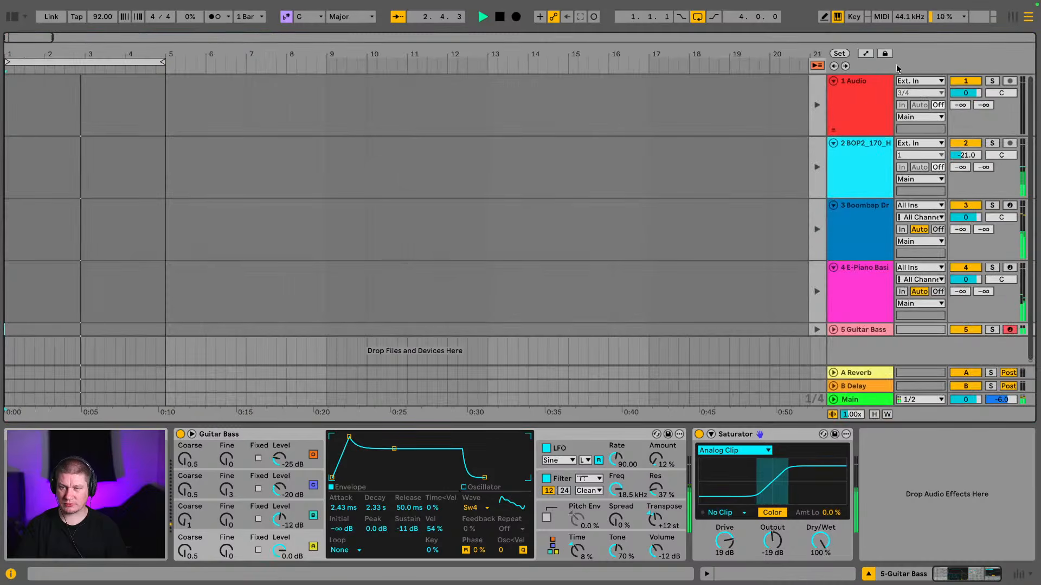
key(Tab)
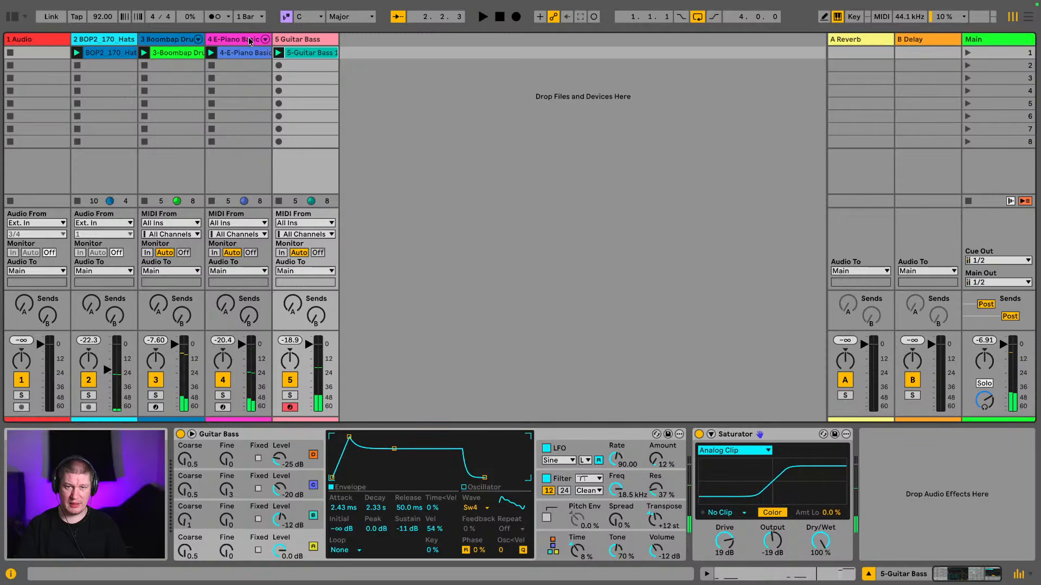
Search the instruments for "violin" and load Violin Section.adg onto a new MIDI track after Guitar Bass.
click(12, 16)
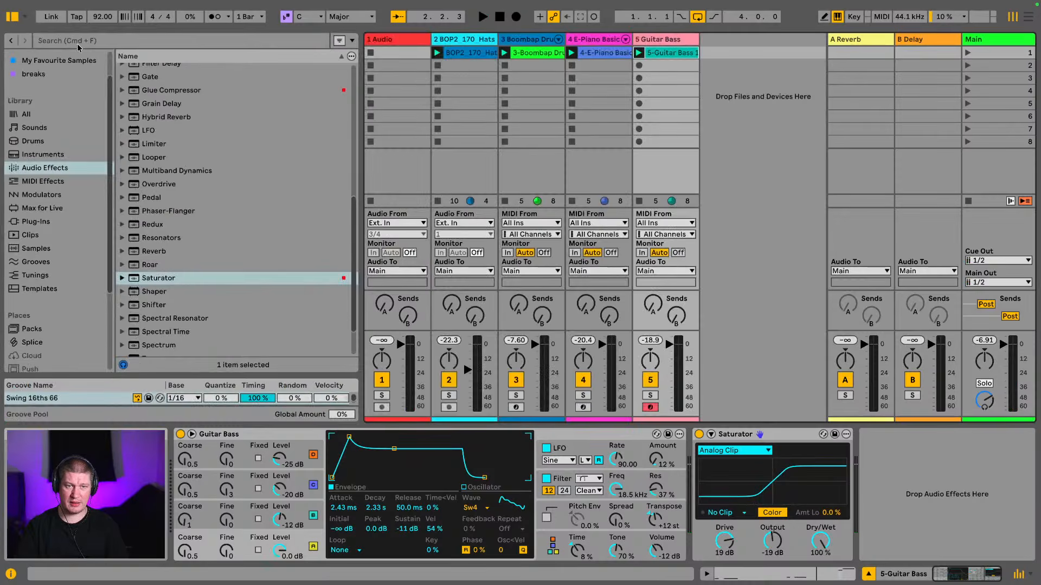
scroll(69, 280, up, 3)
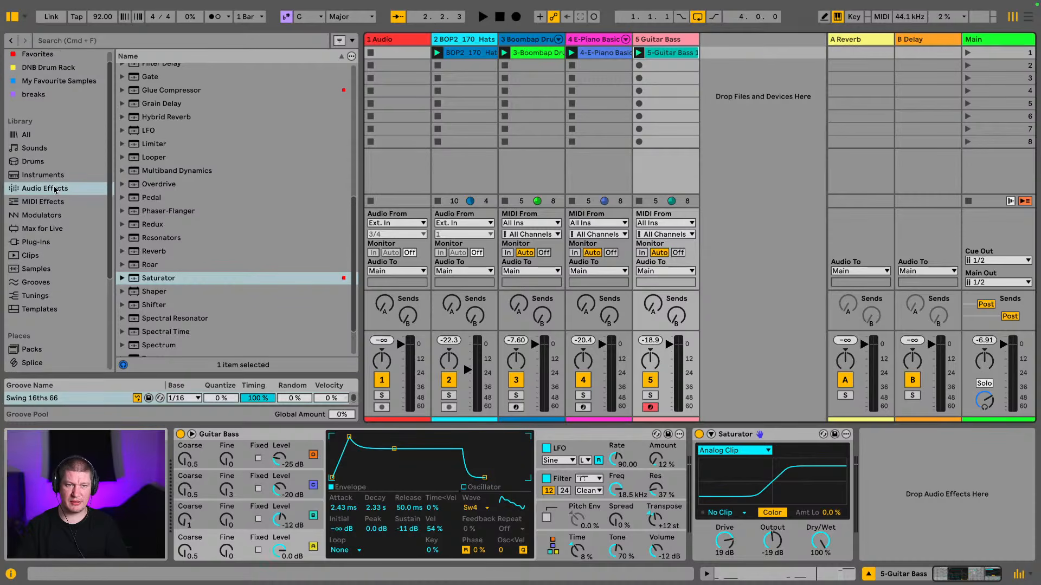
scroll(79, 175, up, 1)
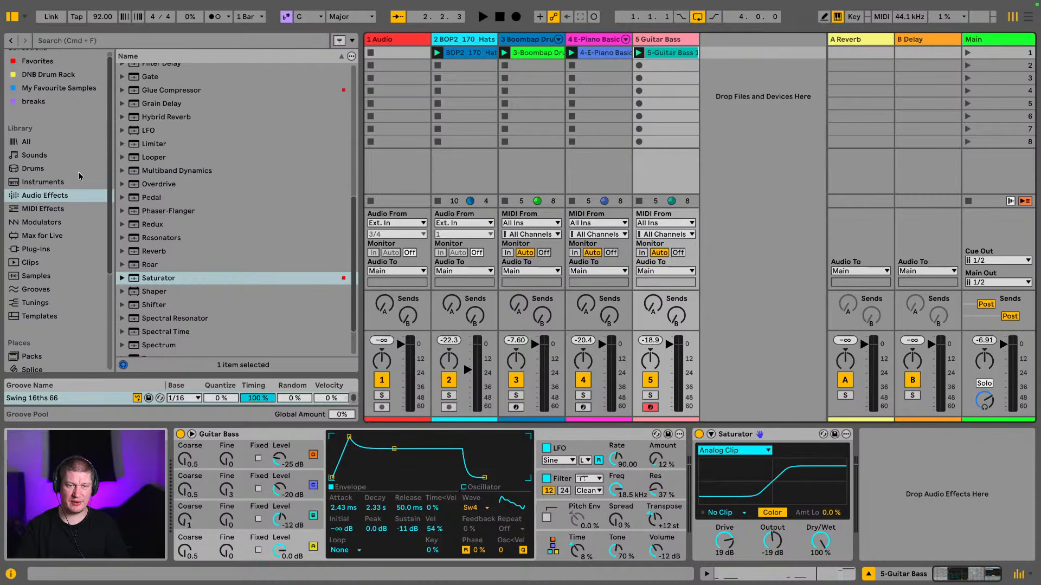
click(29, 183)
click(174, 44)
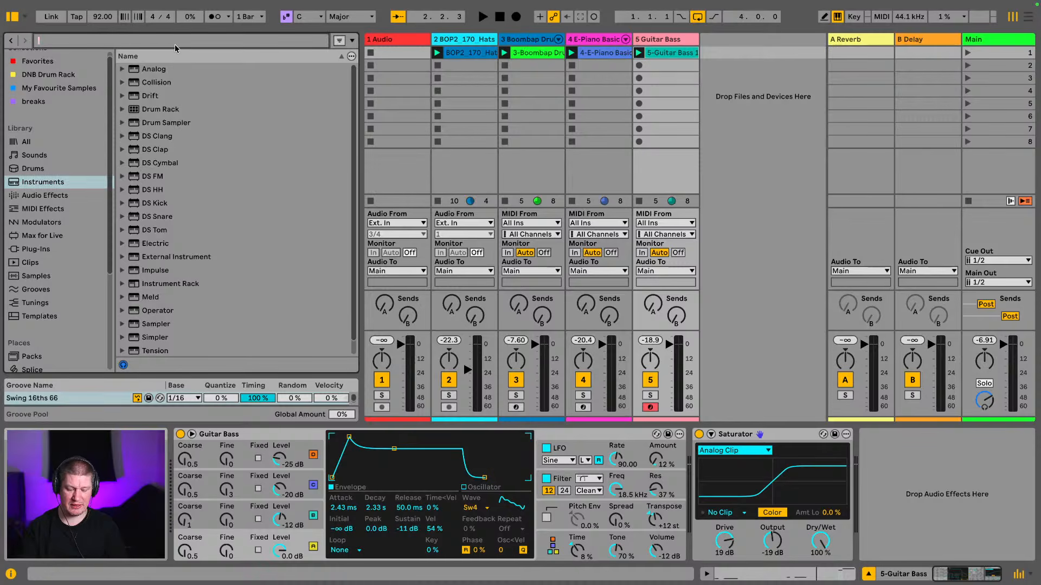
text(vio)
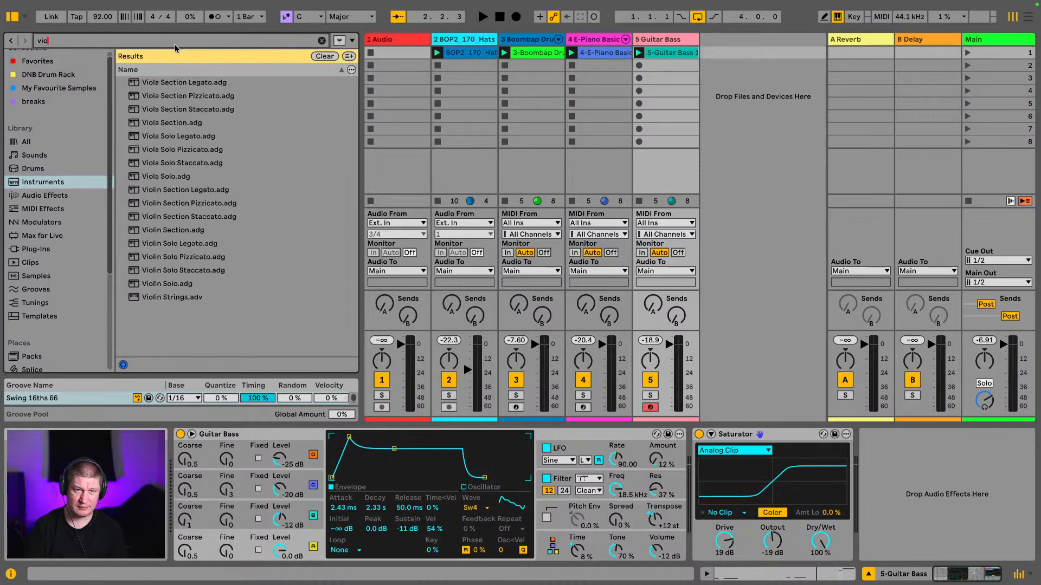
text(lin)
click(137, 133)
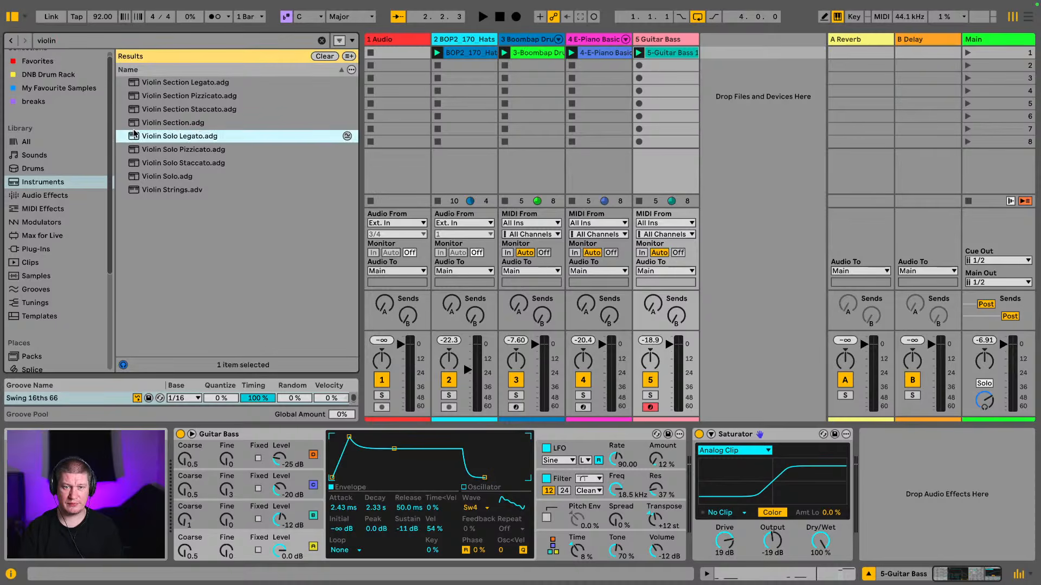
click(139, 126)
drag(154, 128, 740, 57)
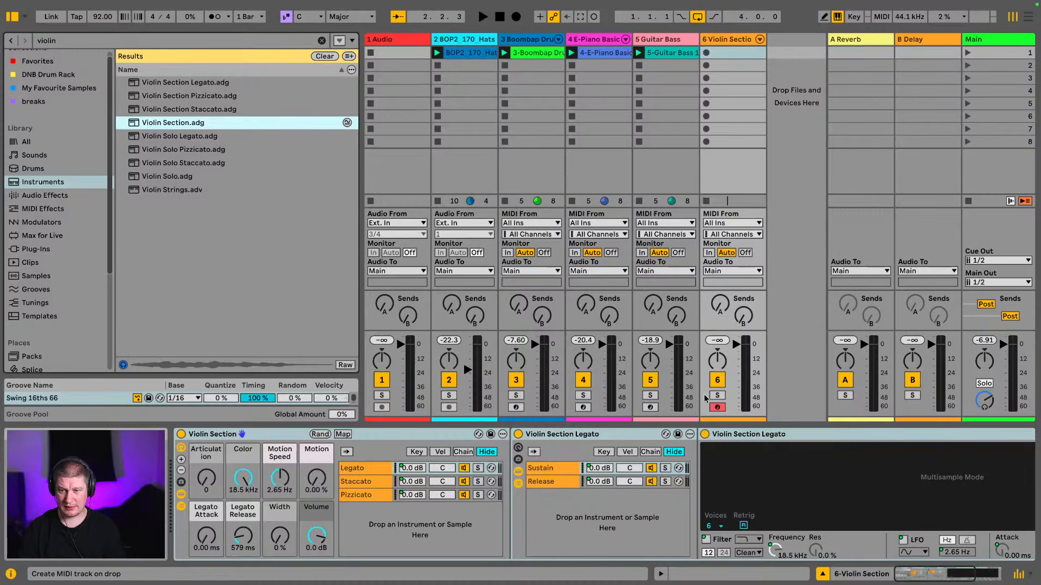
Set the computer keyboard octave to C3 to D4, audition notes on the Violin Section track and hide the browser.
key(z)
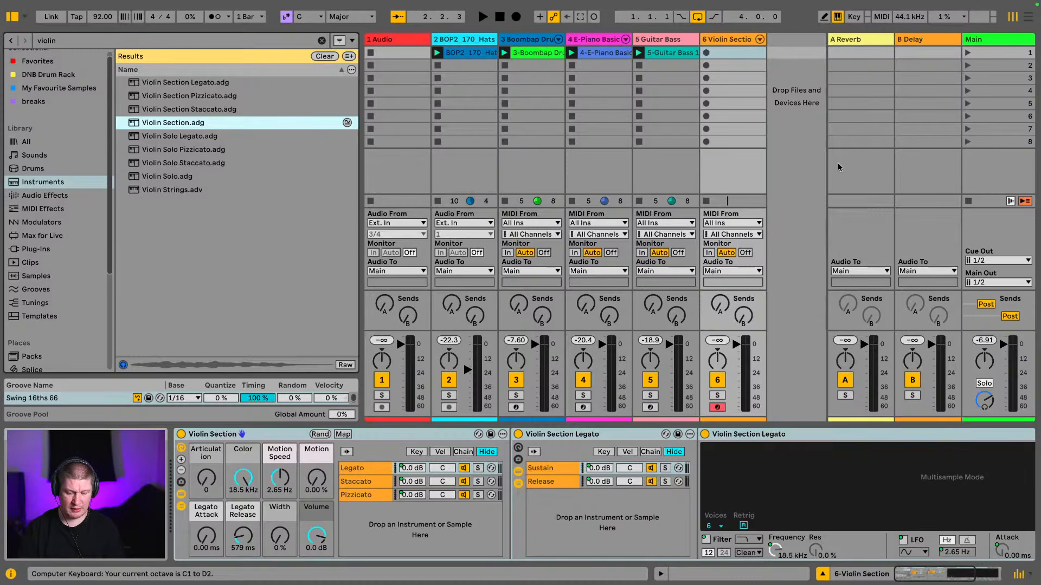
key(a)
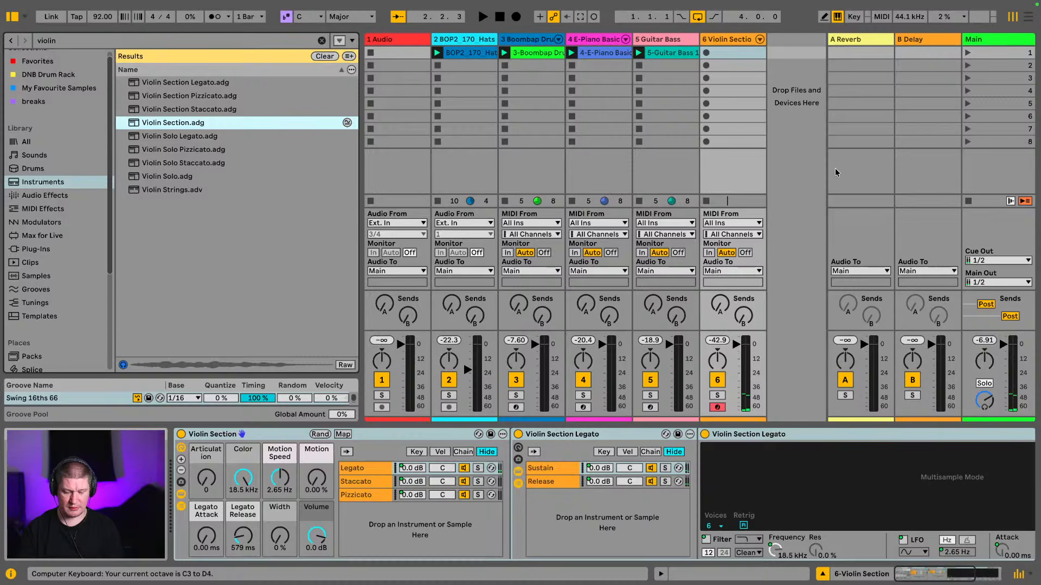
key(a)
key(a)
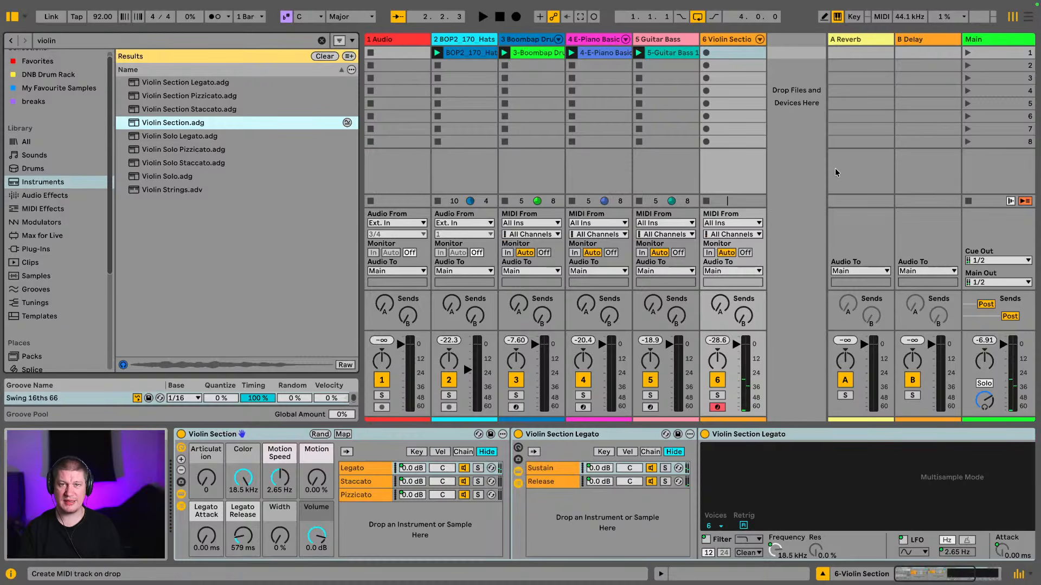
key(a)
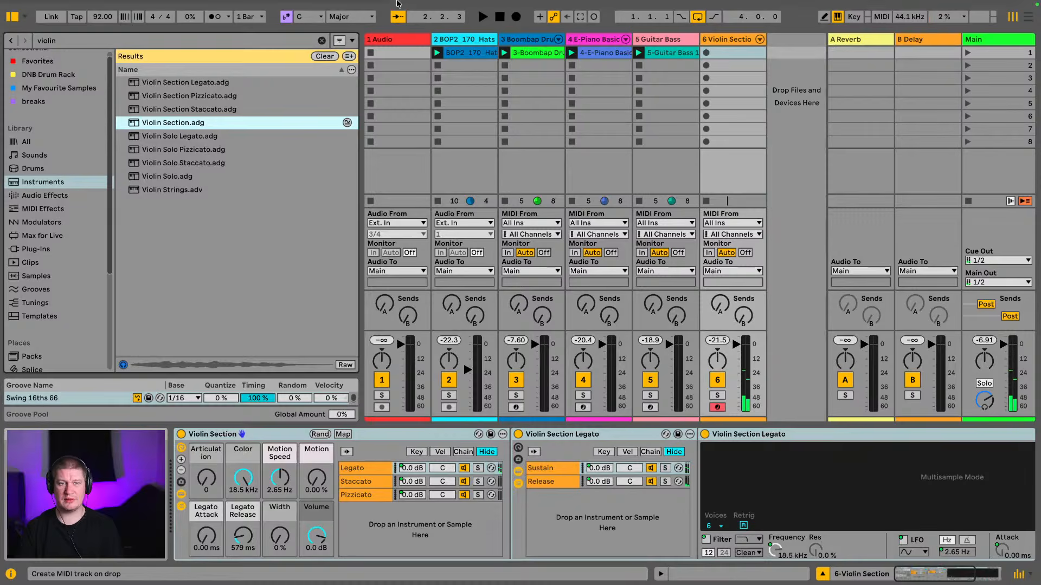
click(9, 19)
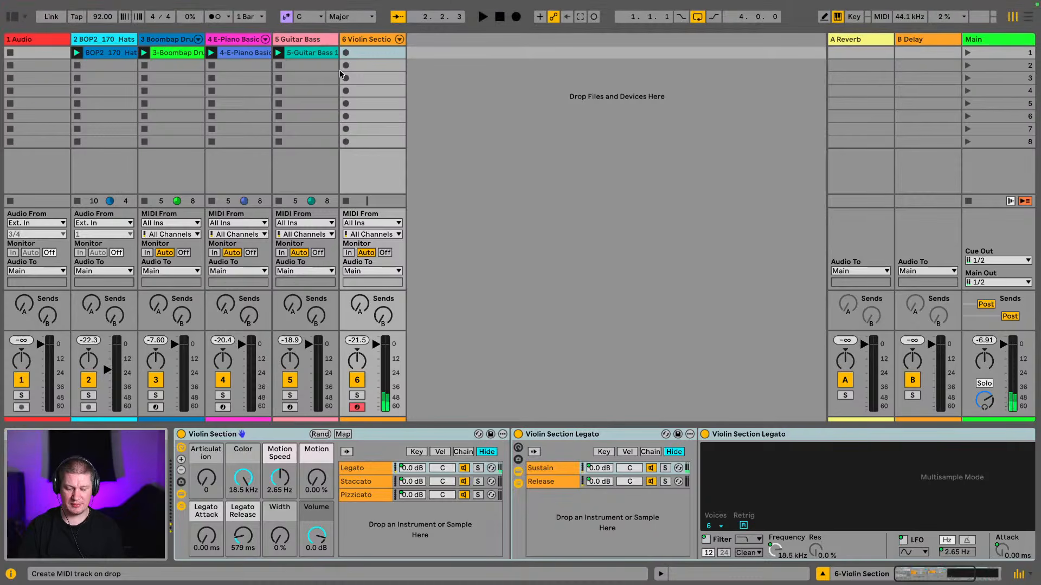
key(space)
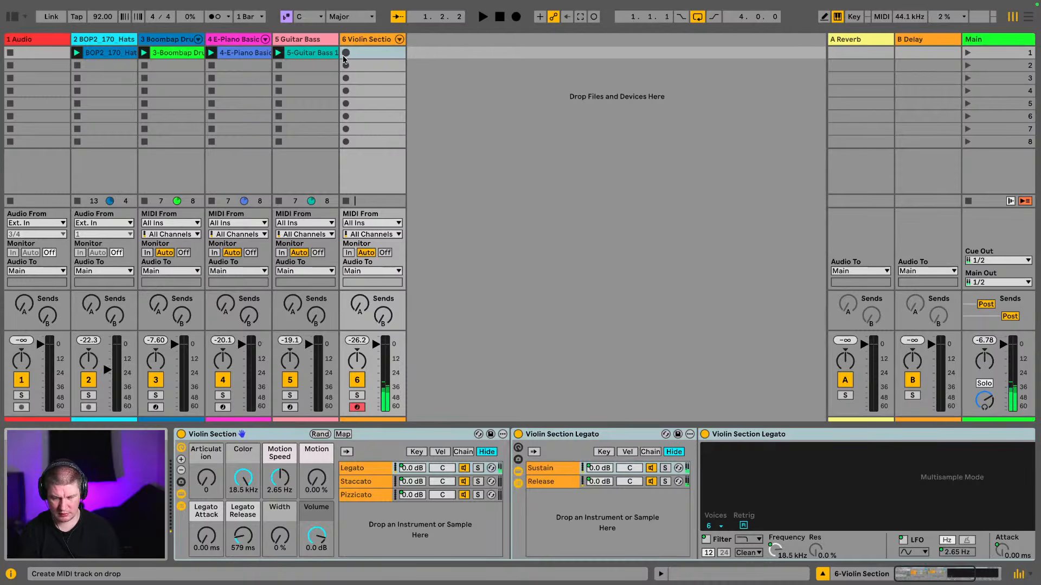
click(345, 54)
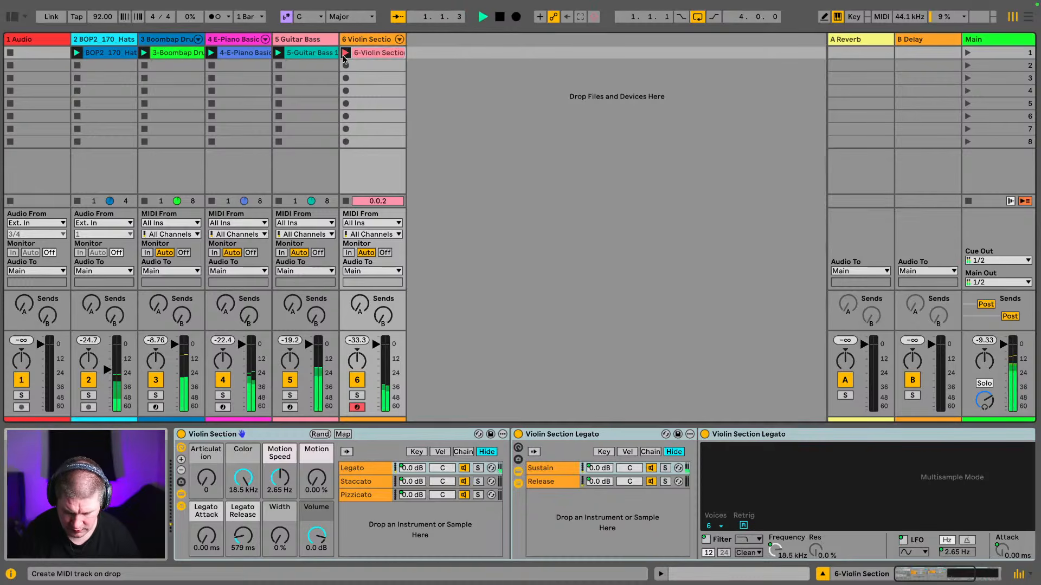
click(343, 58)
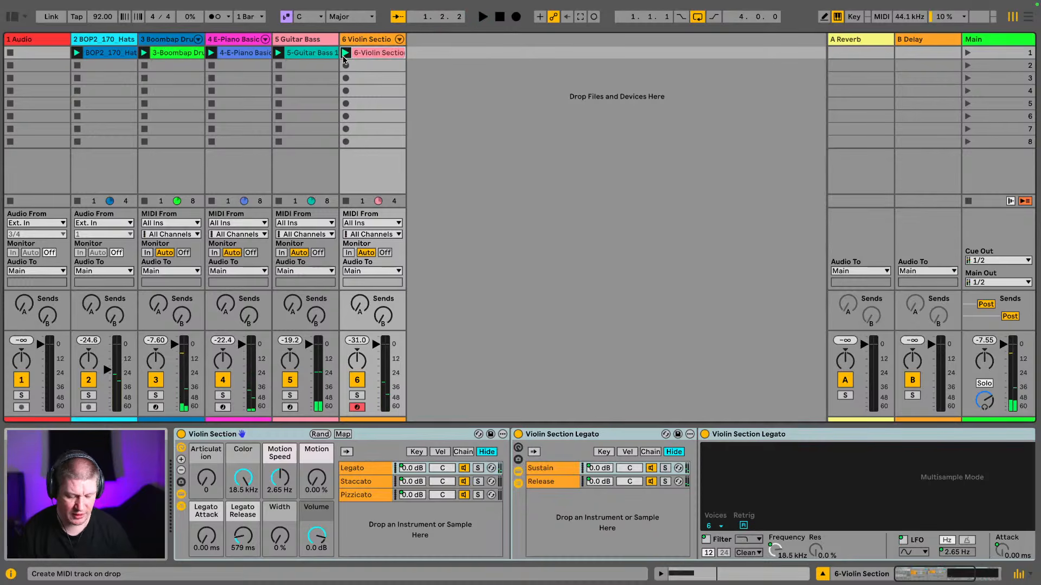
key(Delete)
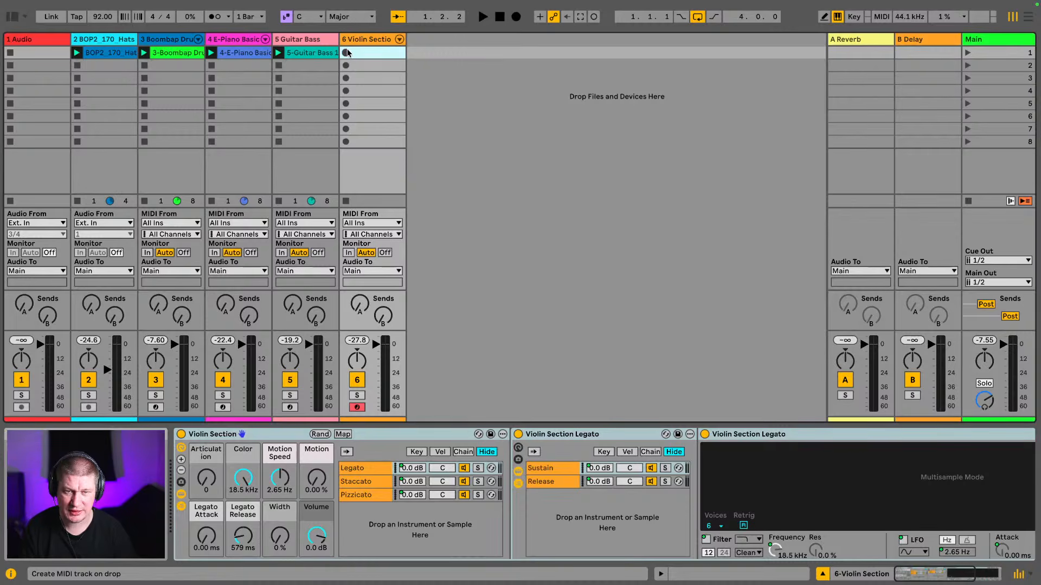
Record a three-bar violin take into the first clip slot of the Violin Section track and open its notes.
key(space)
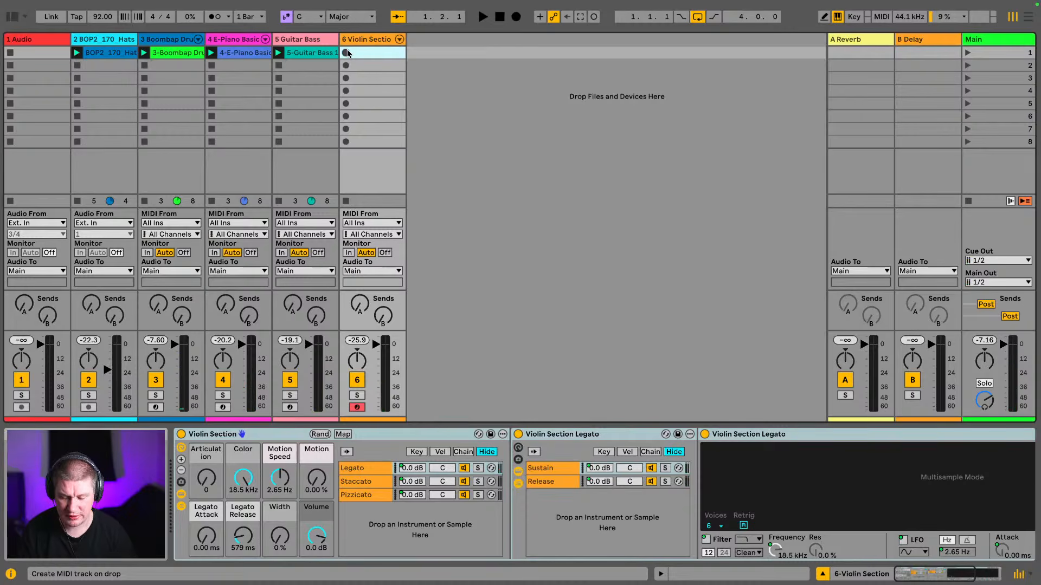
click(346, 53)
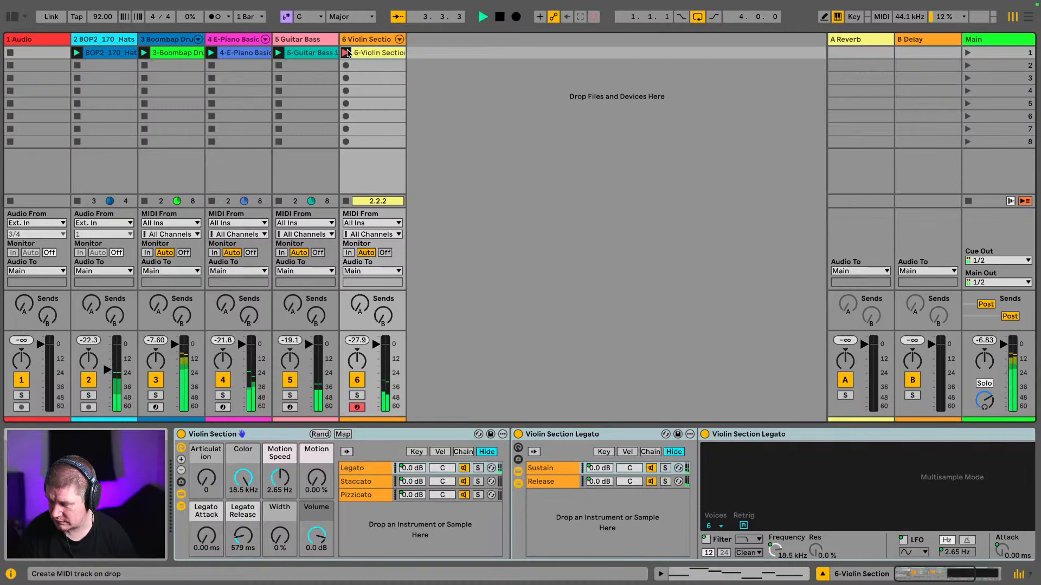
click(348, 53)
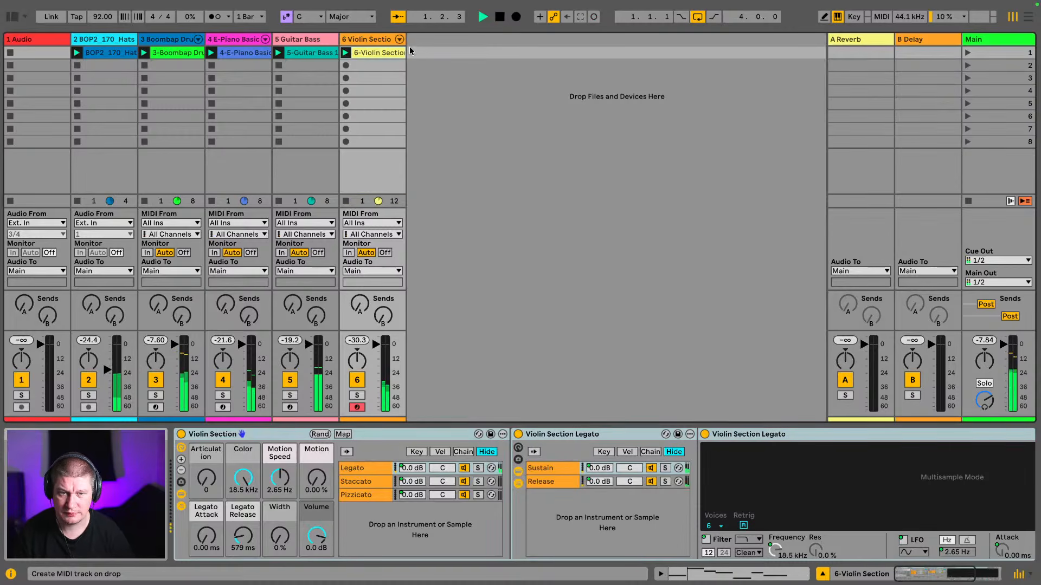
double_click(388, 53)
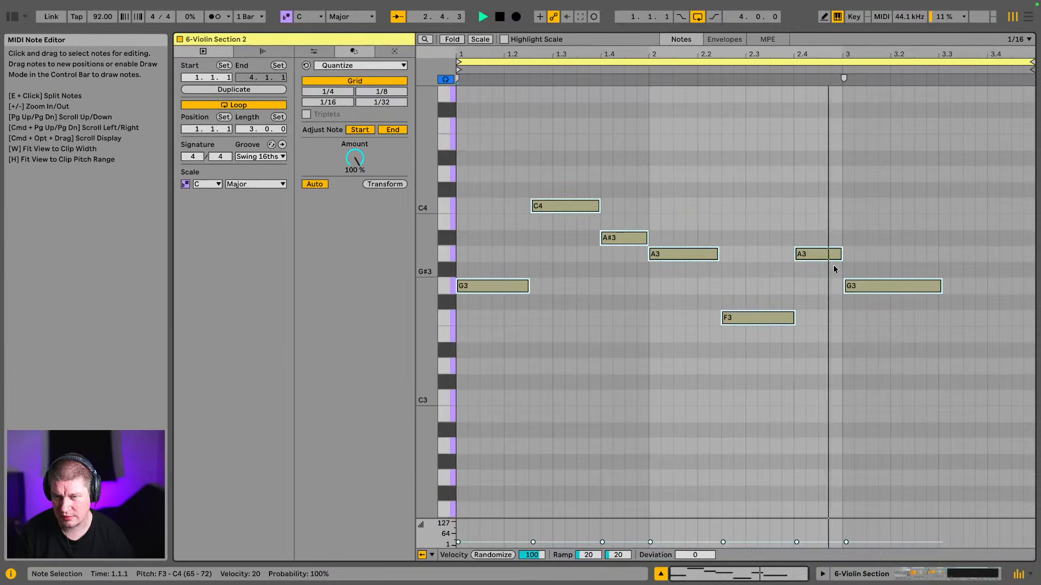
Delete the final G3 note at bar 3, shorten the clip end and loop to two bars, and play it back.
click(859, 286)
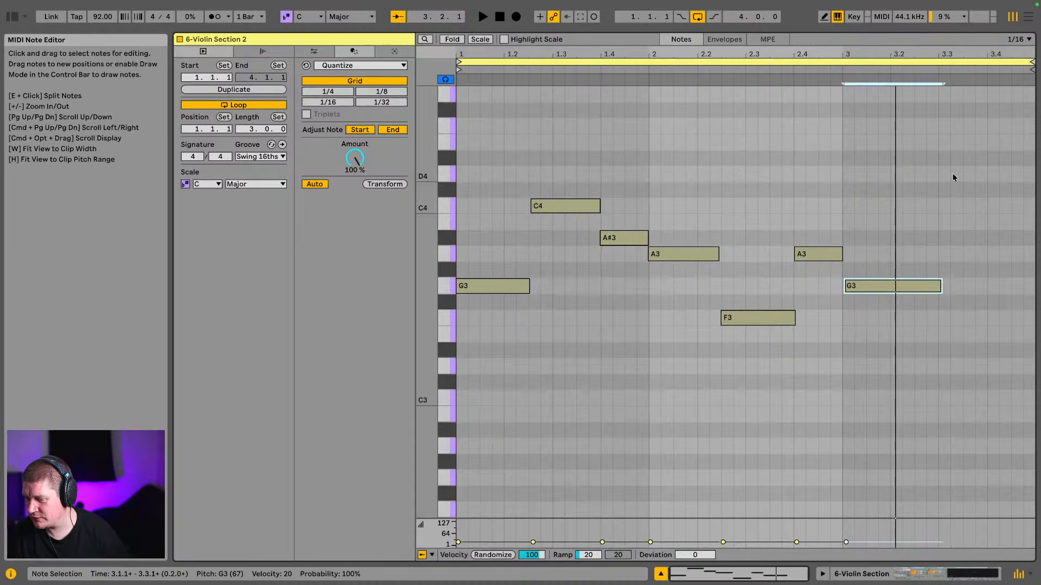
key(Delete)
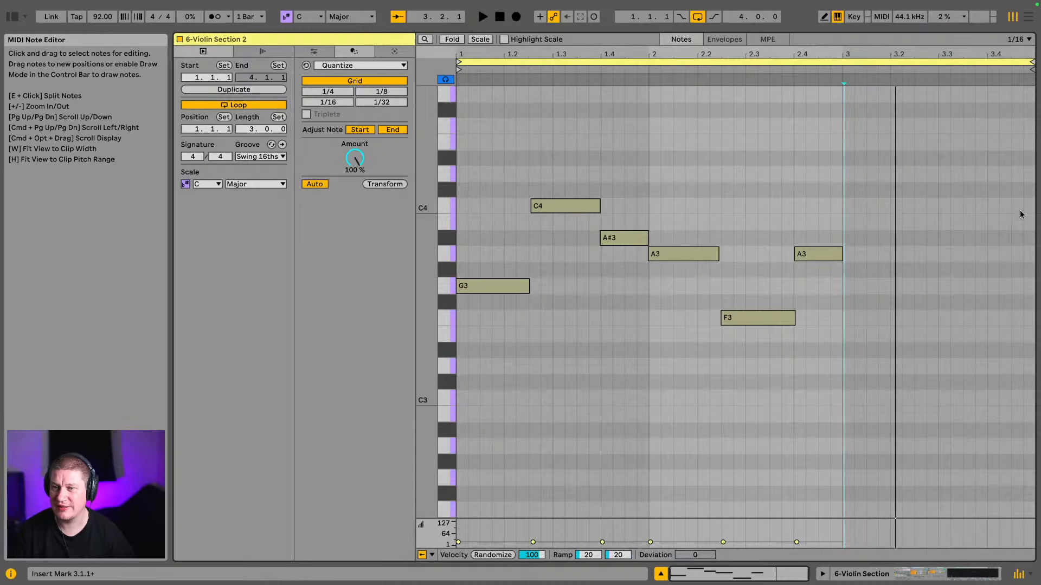
drag(1031, 69, 840, 70)
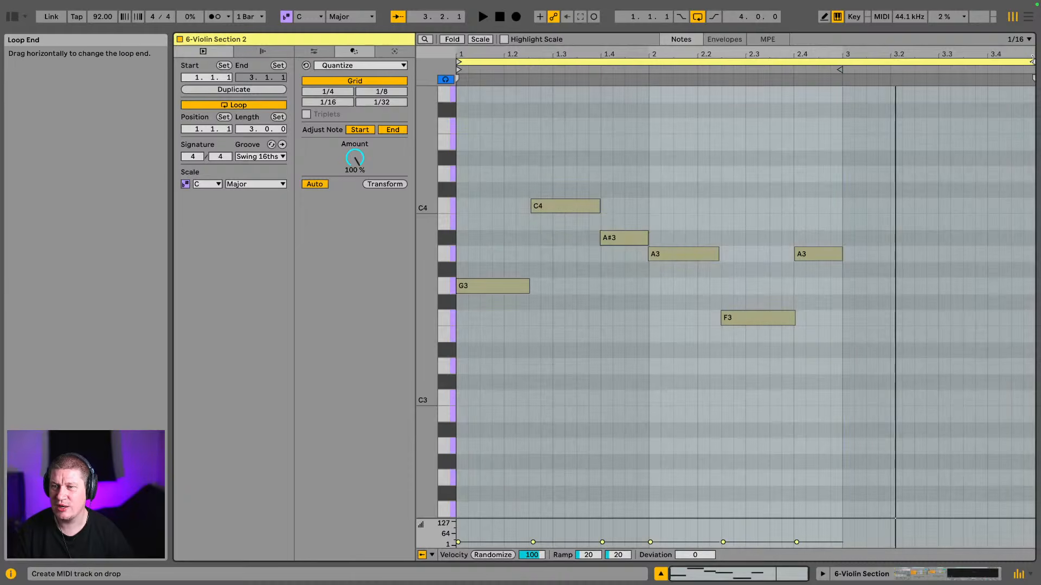
drag(1030, 61, 839, 61)
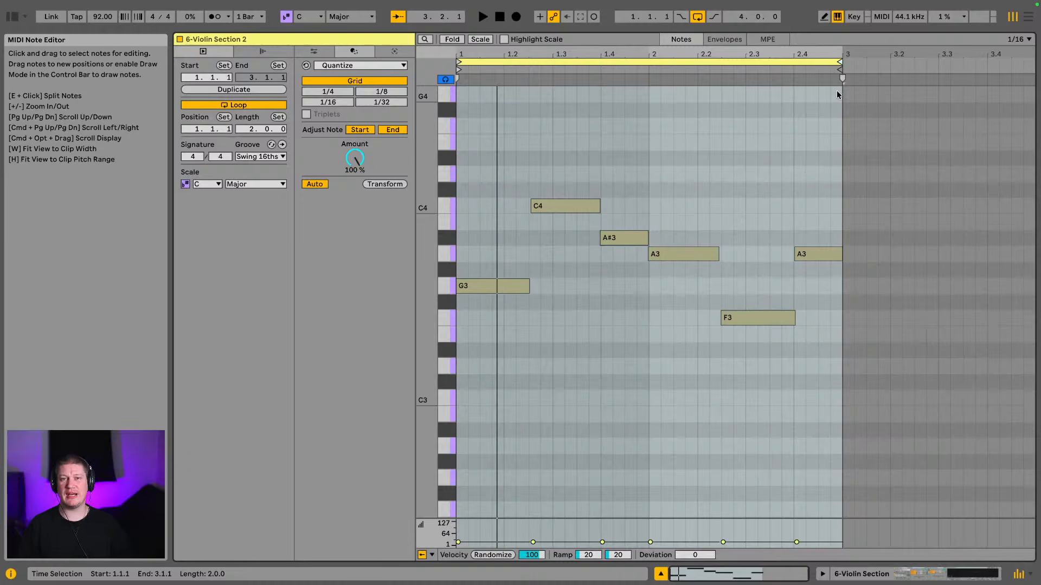
key(space)
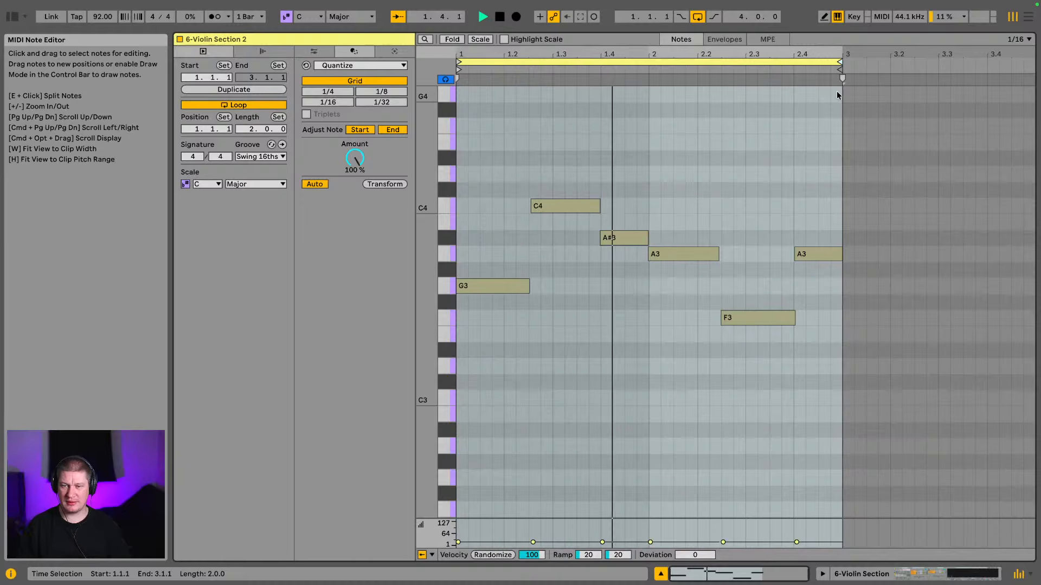
key(space)
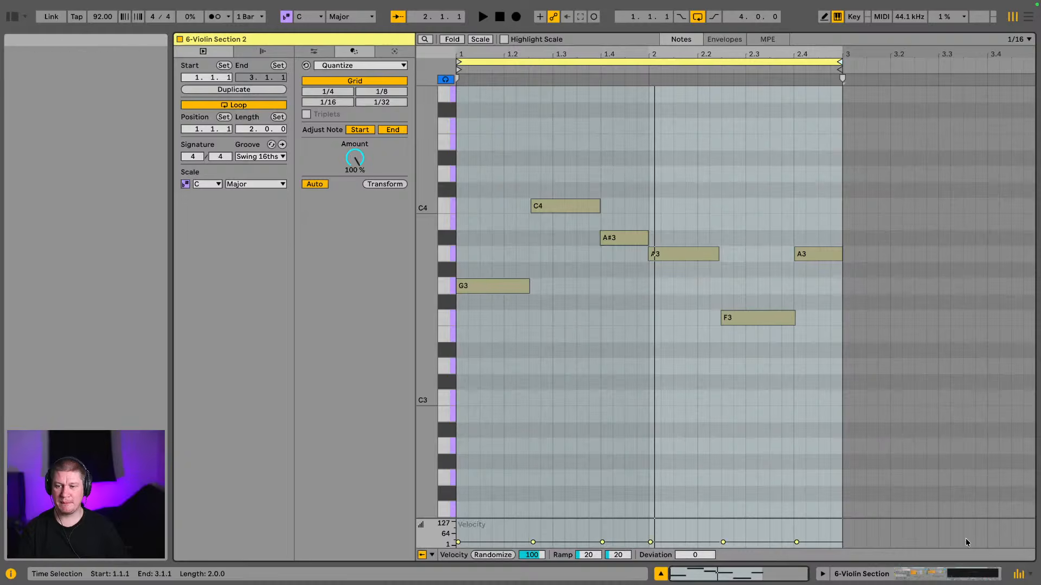
Delete the recorded clip from the Violin Section track and rehearse the violin part over the loop.
click(945, 574)
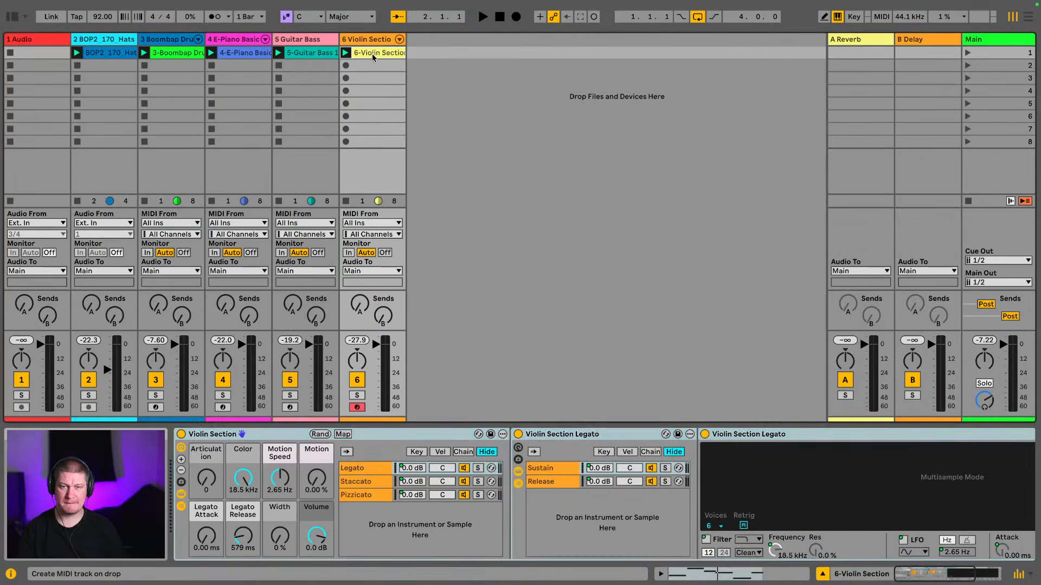
key(Delete)
key(space)
key(space)
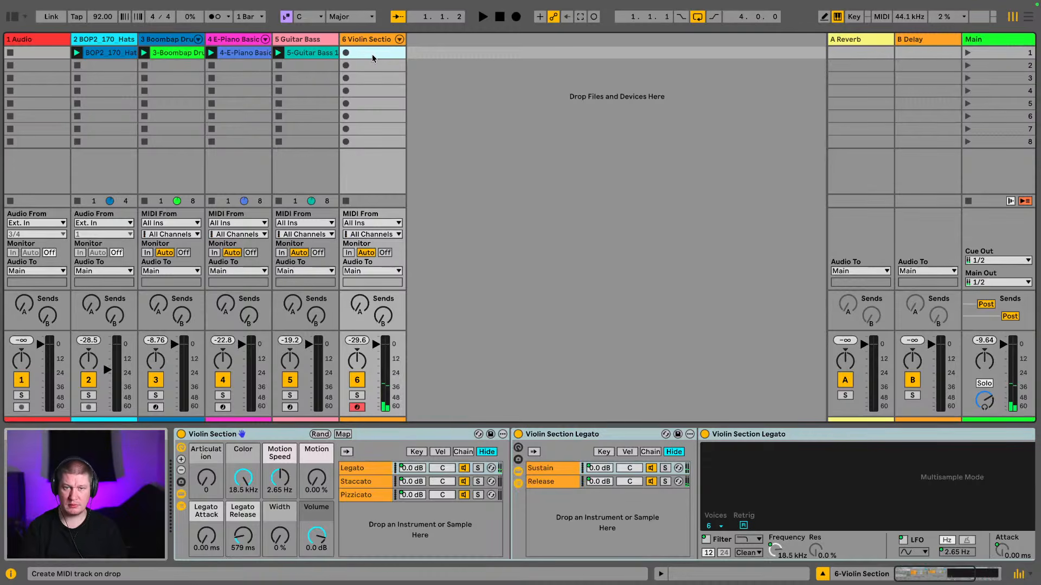
Record two more trial takes into the first clip slot of the Violin Section track, deleting each one.
click(346, 52)
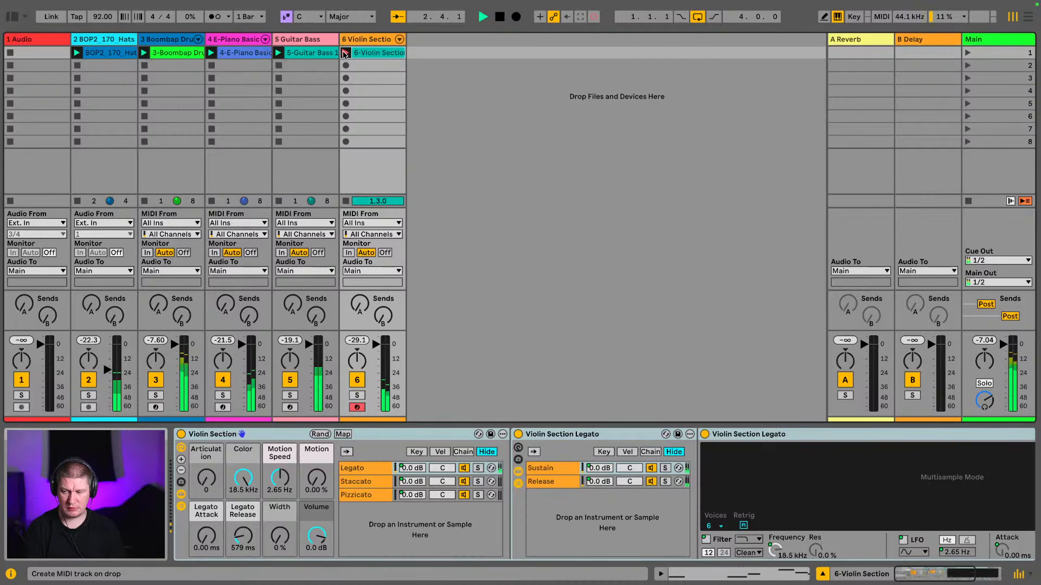
click(345, 53)
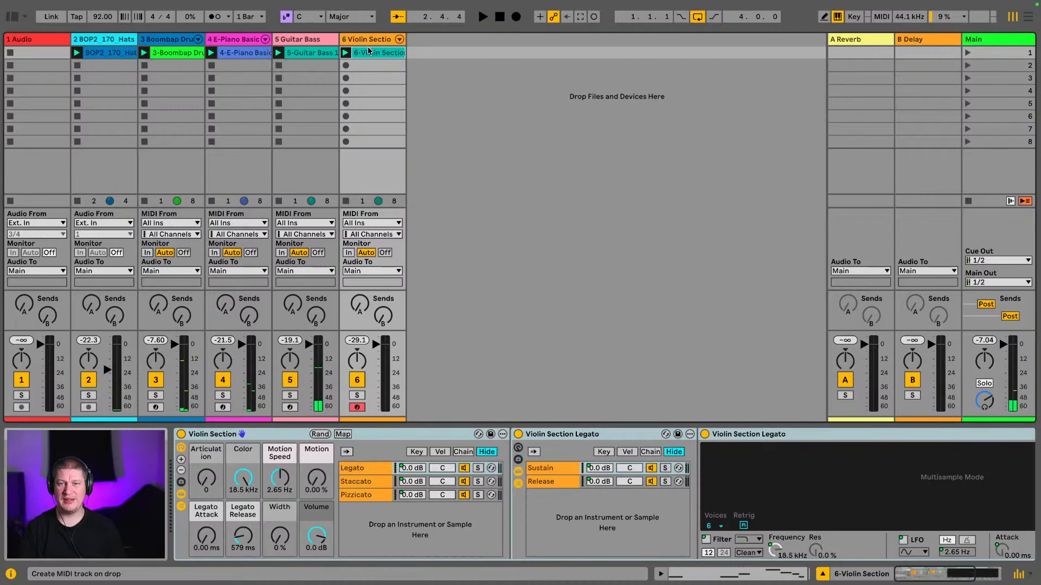
key(Delete)
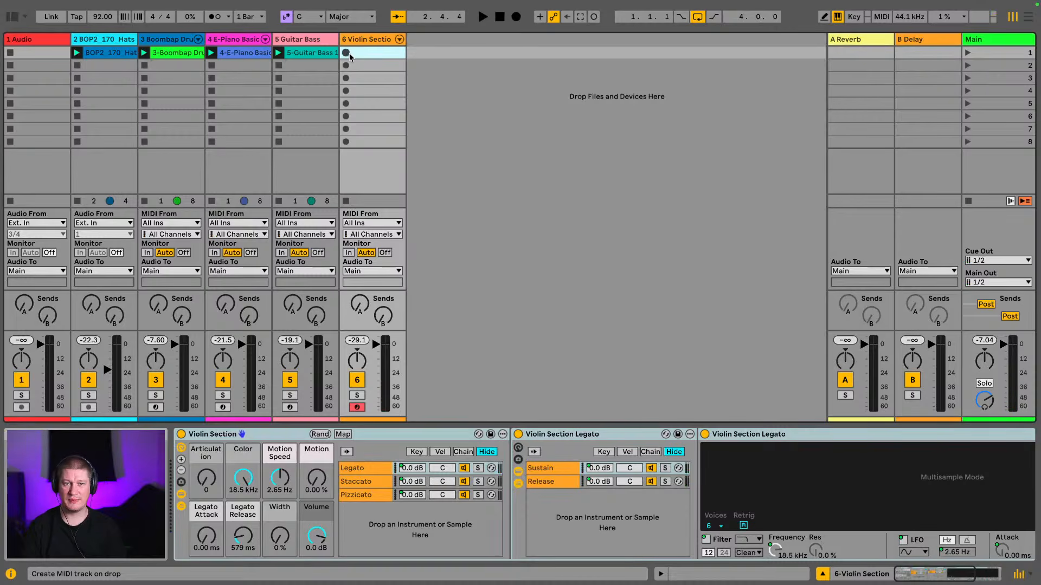
click(346, 53)
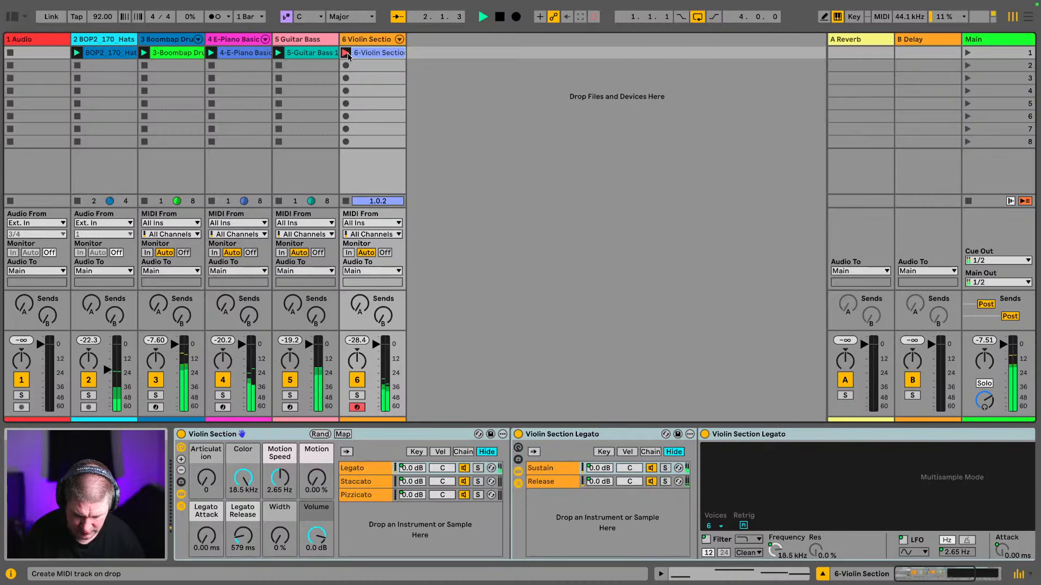
key(space)
key(Delete)
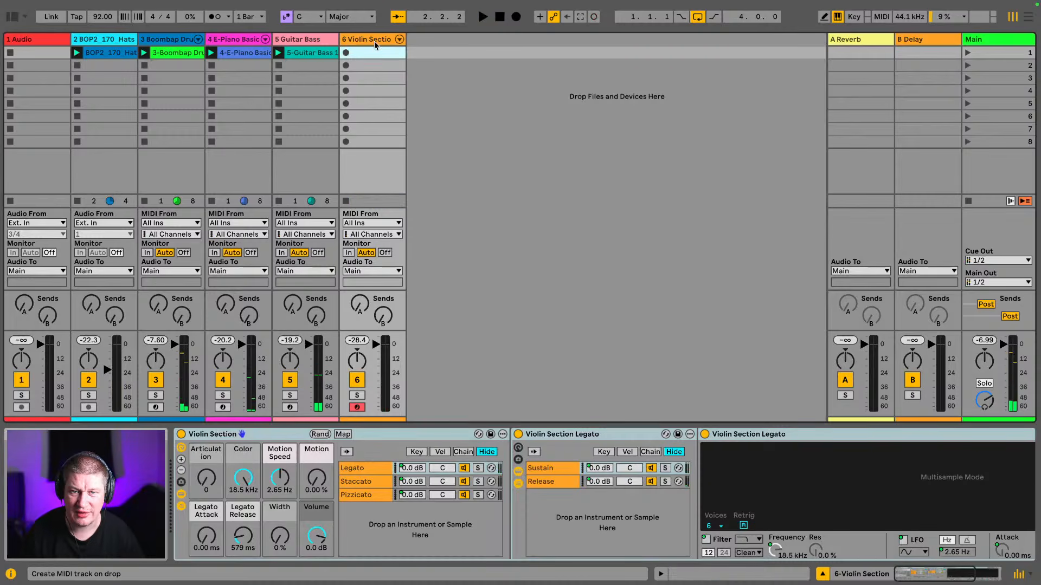
Record a two-bar violin take into the first clip slot of the Violin Section track and replay it with the loop.
click(347, 54)
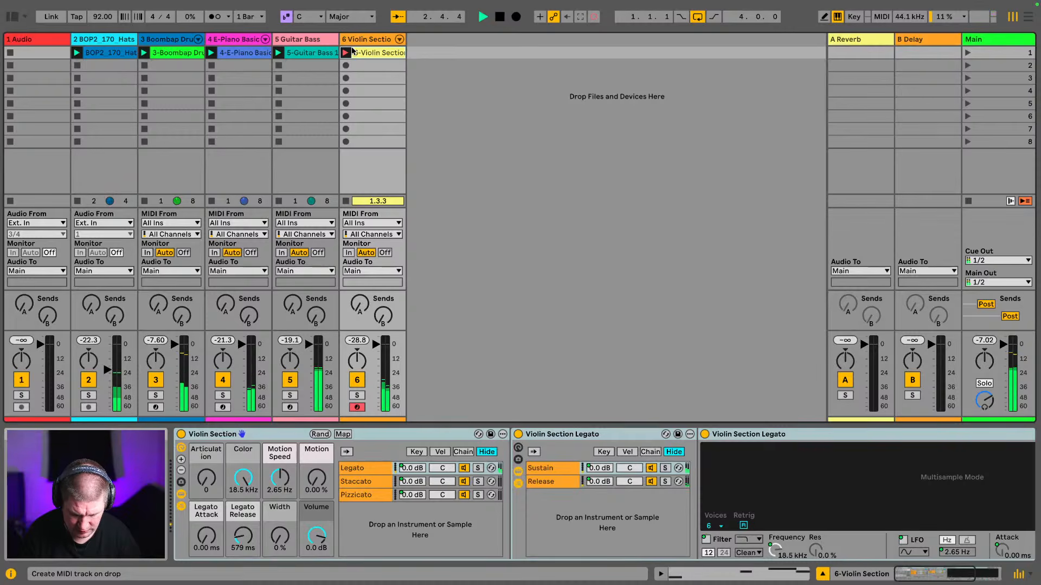
key(space)
key(space)
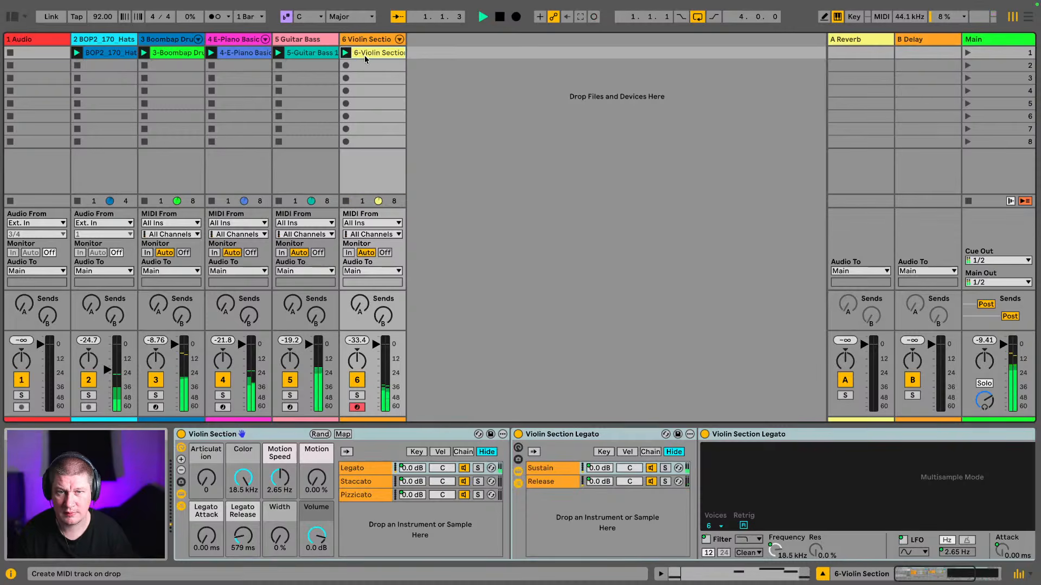
Delete the violin clip's last G3 note, extend the final A3 to bar 3, and return to the device view.
double_click(355, 52)
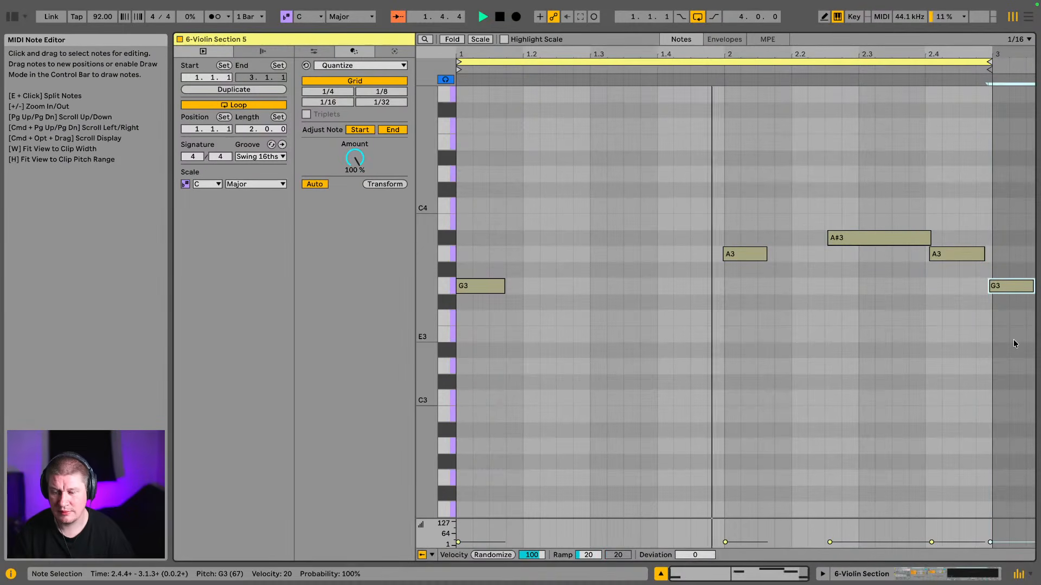
key(Delete)
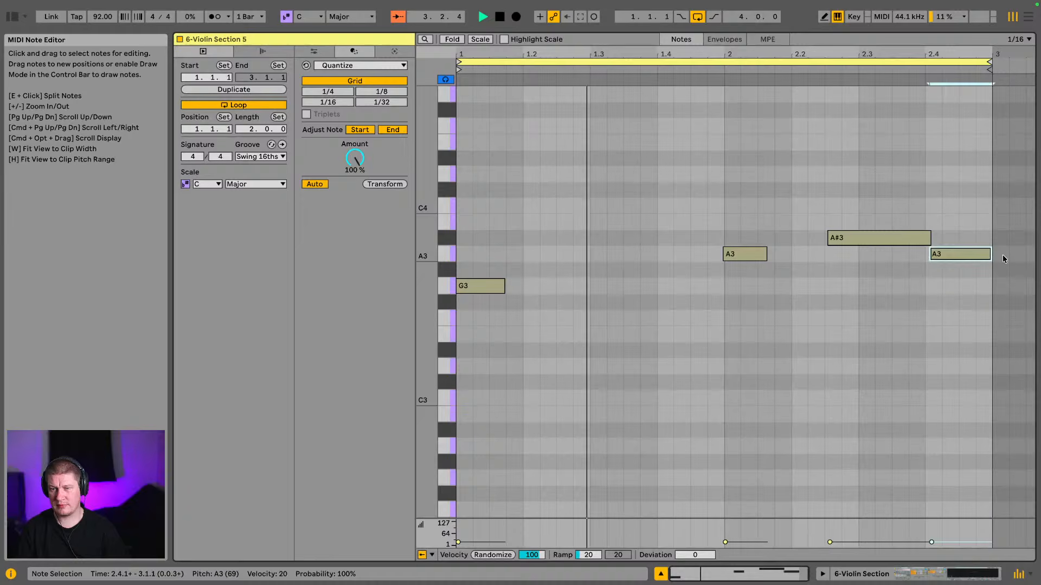
click(963, 575)
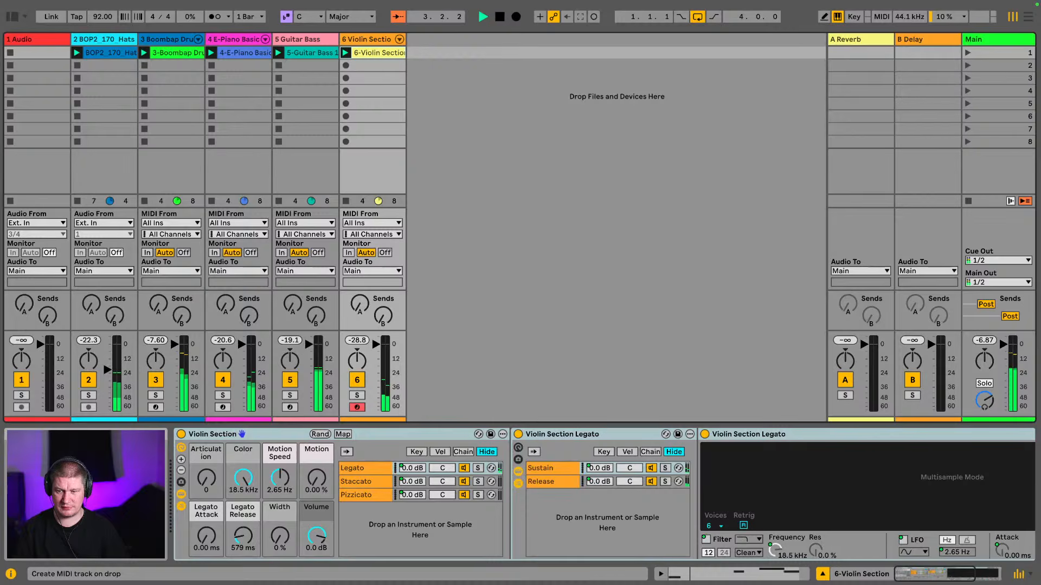
Show the end of the Violin Section device chain, solo the track and stop playback.
mouse_move(920, 581)
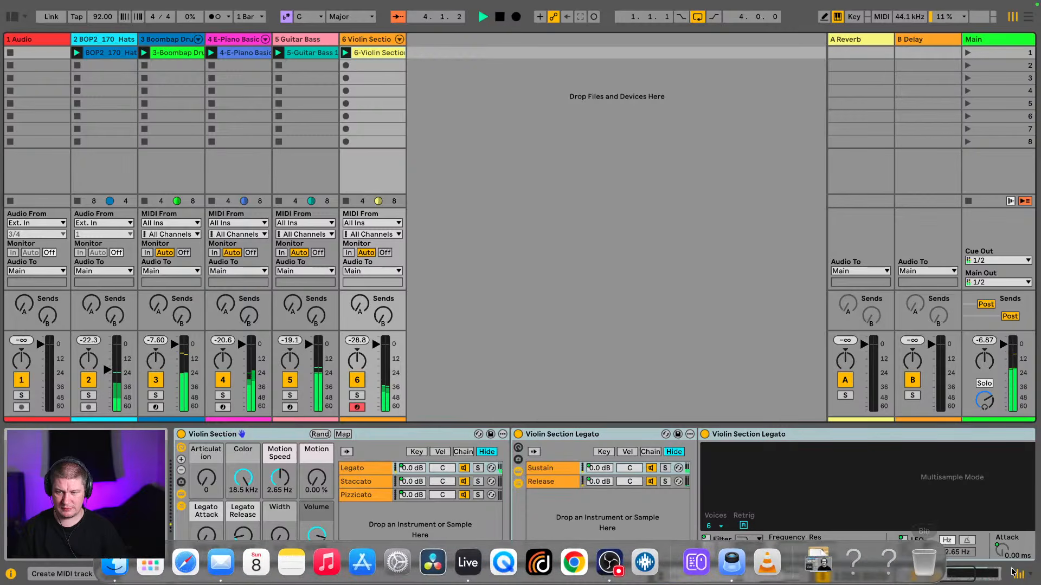
scroll(991, 504, right, 5)
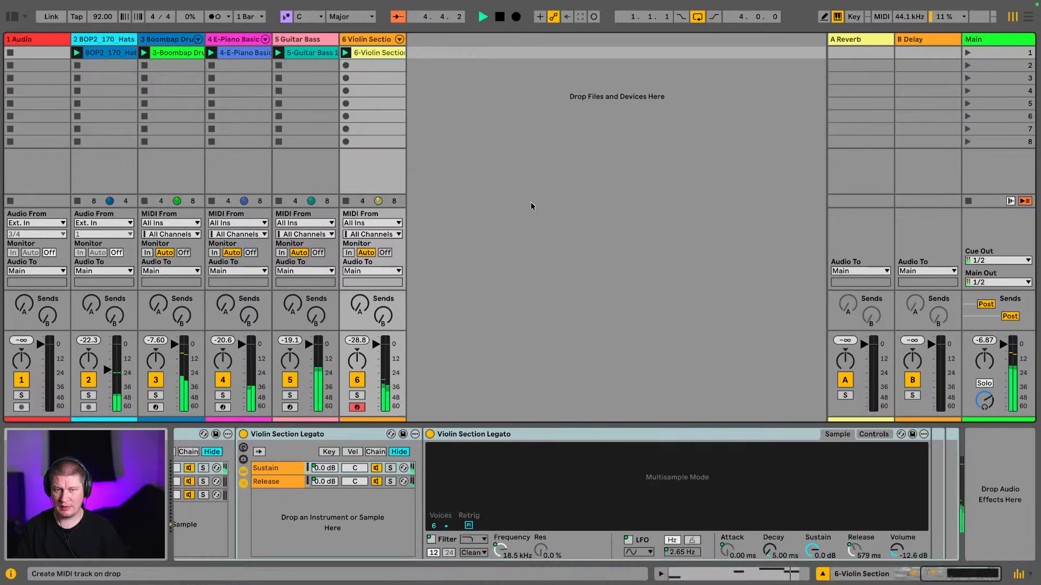
click(357, 394)
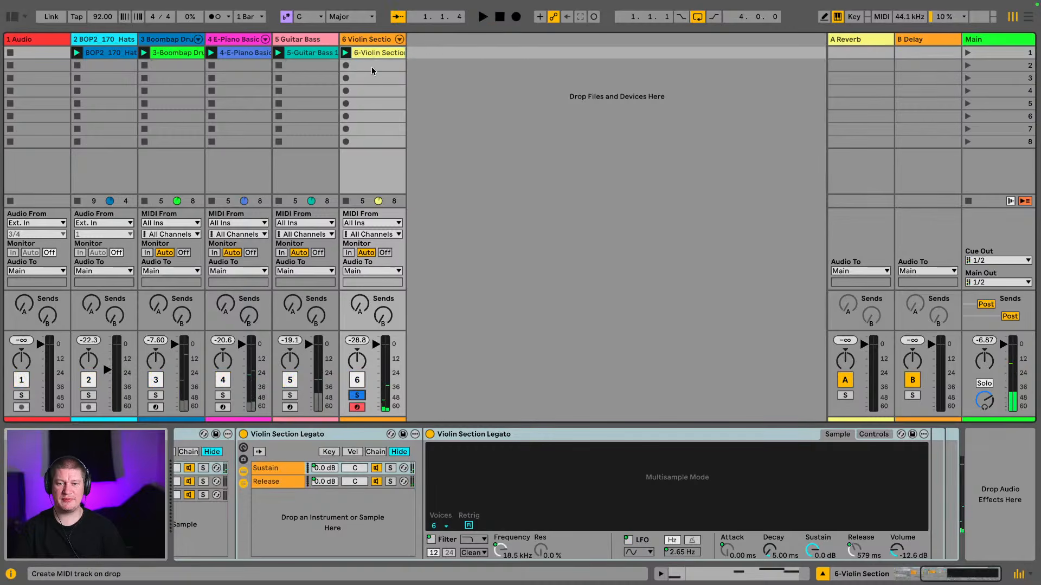
Clear the "violin" browser search and load Saturator from the audio effects onto the Violin Section track.
click(8, 21)
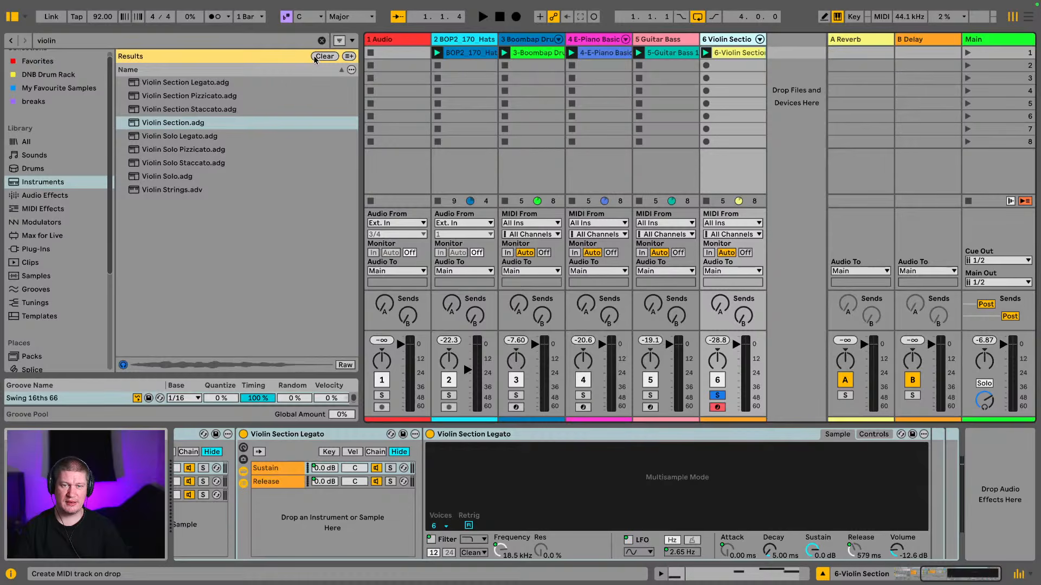
click(322, 41)
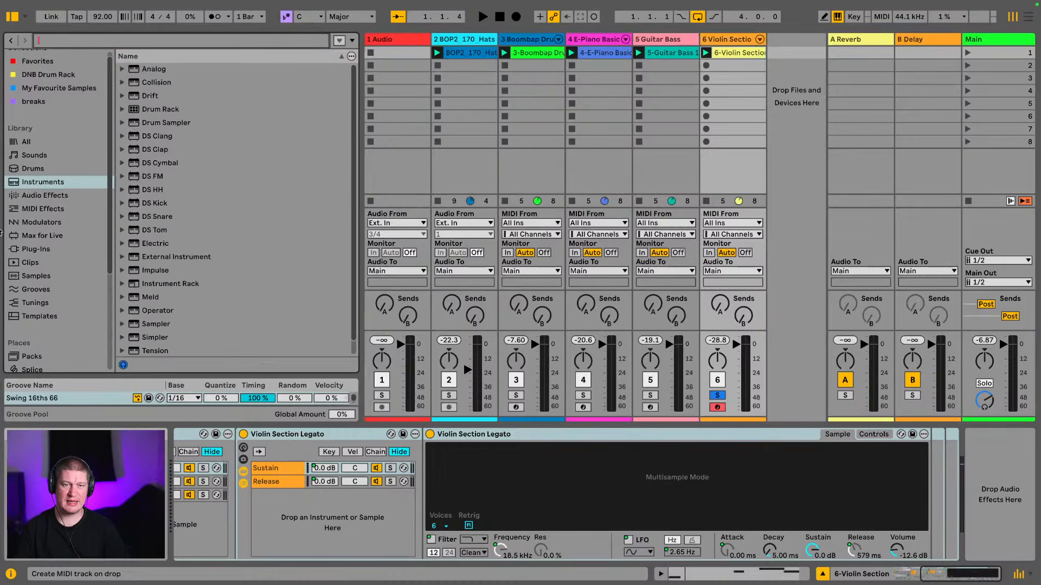
scroll(53, 177, up, 1)
click(40, 202)
scroll(169, 164, down, 3)
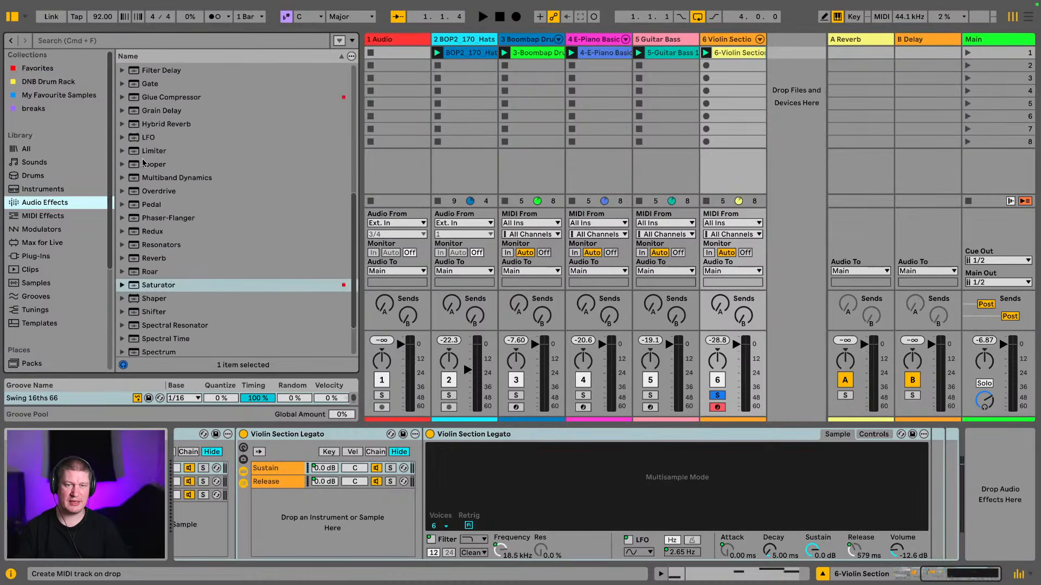
scroll(173, 170, up, 3)
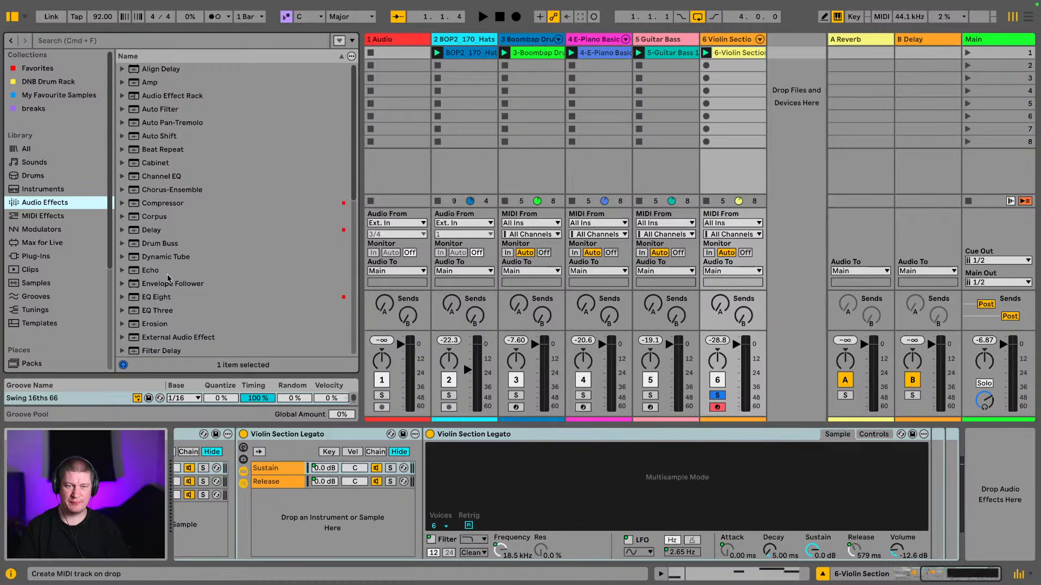
scroll(183, 259, down, 10)
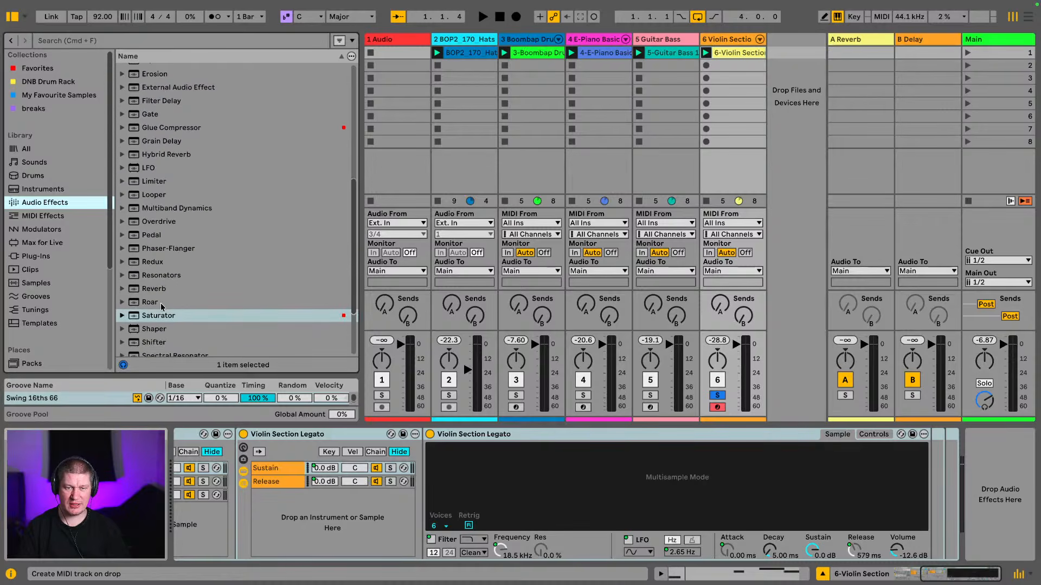
double_click(158, 315)
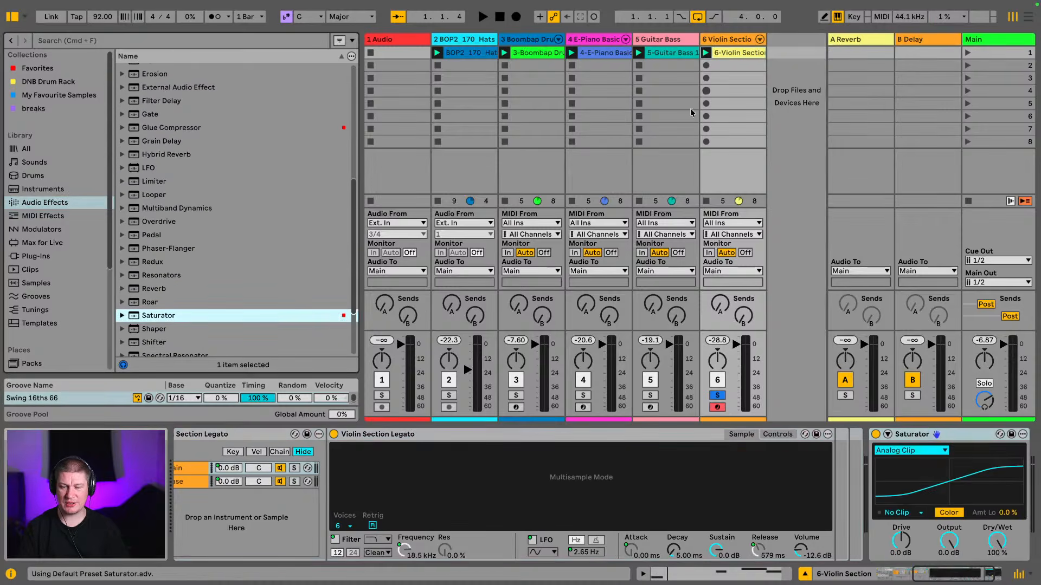
Raise the Saturator's Drive to 36 dB and lower its Output to -29 dB while playing the soloed violins.
scroll(897, 551, right, 3)
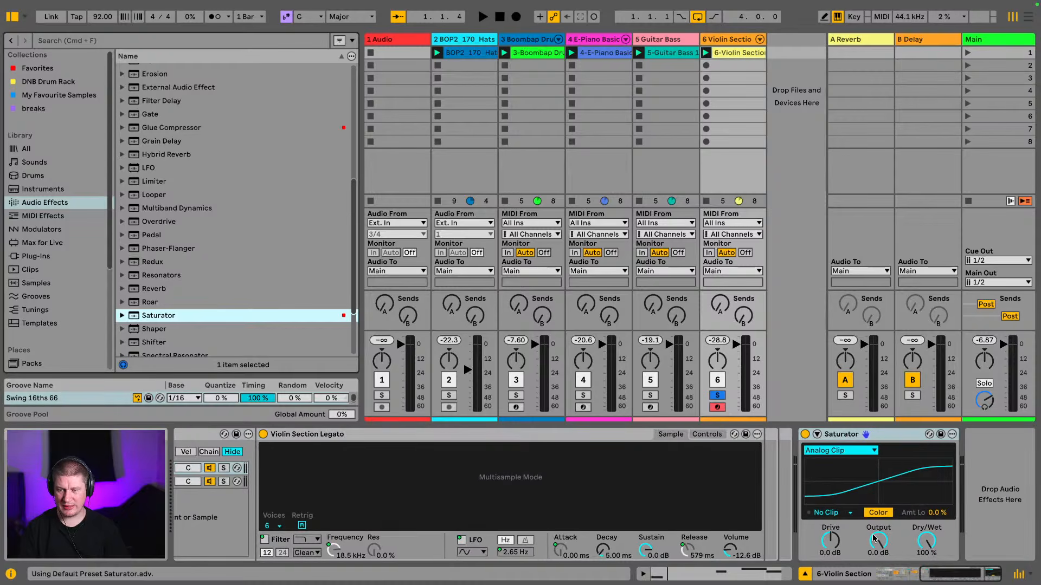
drag(874, 538, 828, 515)
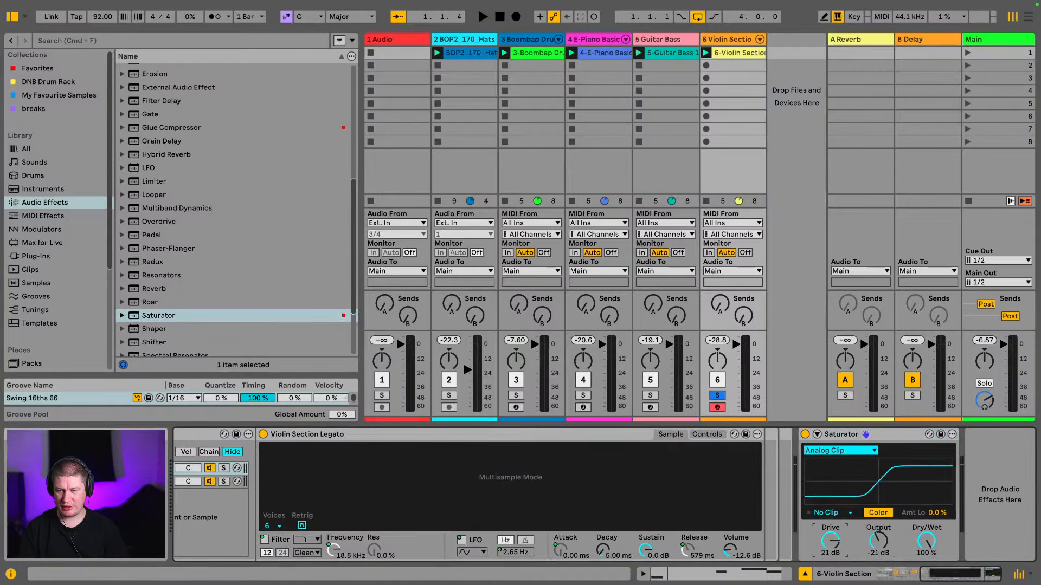
key(space)
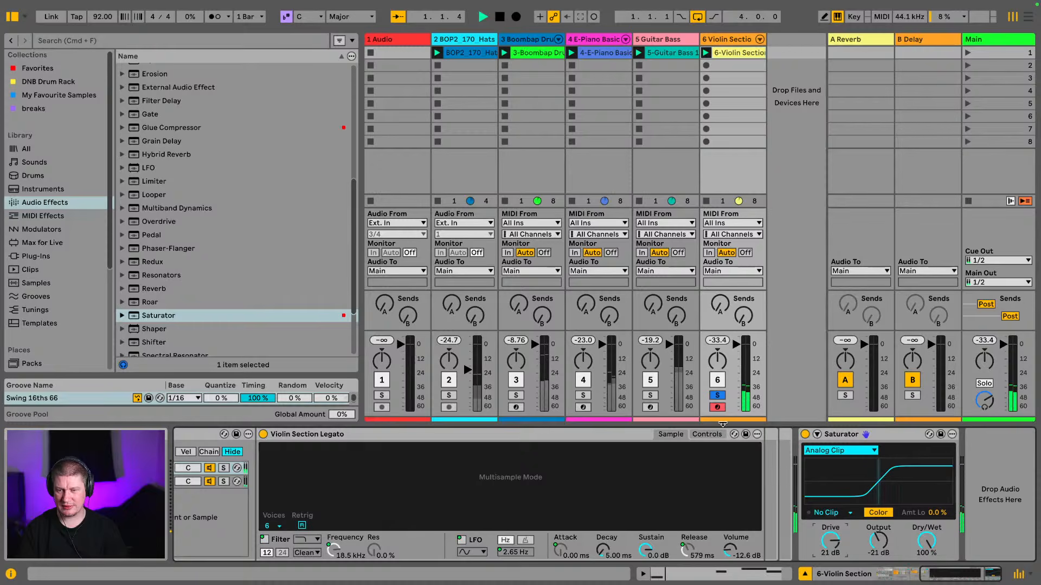
drag(830, 541, 878, 542)
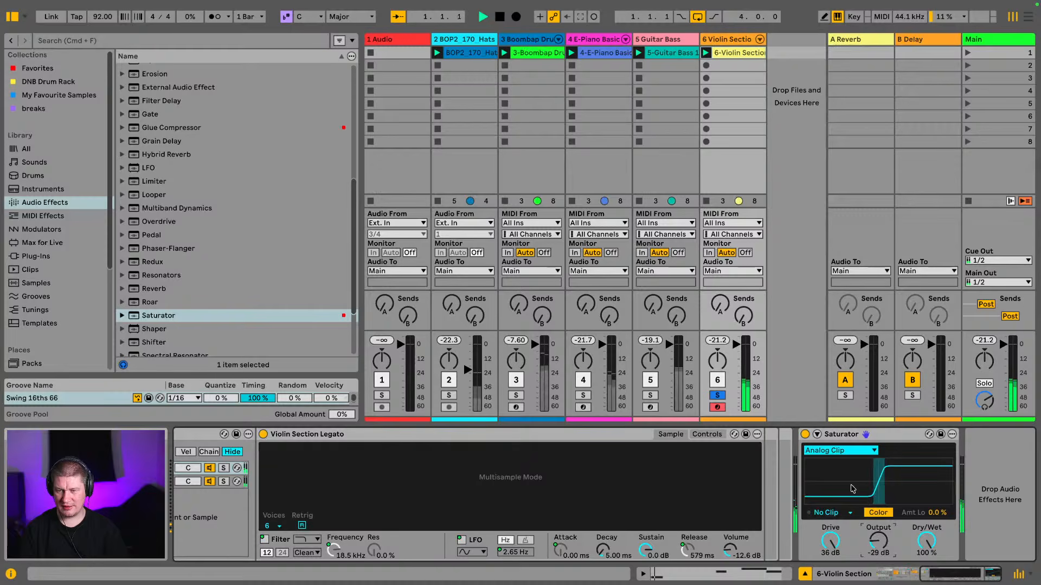
Audition the Soft Sine and Bass Shaper curves, settle on Medium Curve, and set the Saturator's Output to -30 dB.
click(841, 454)
click(840, 473)
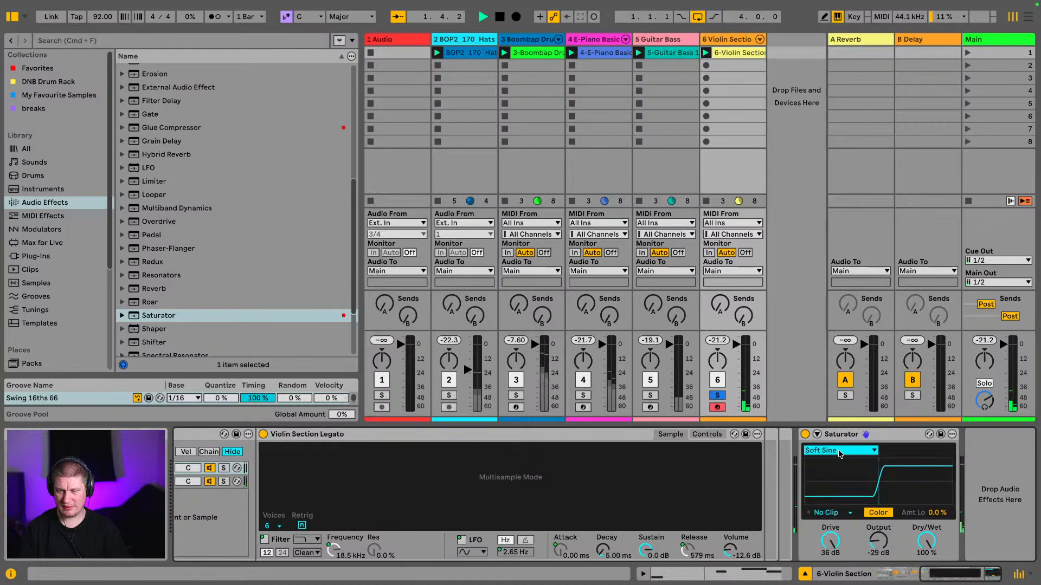
click(840, 453)
click(842, 462)
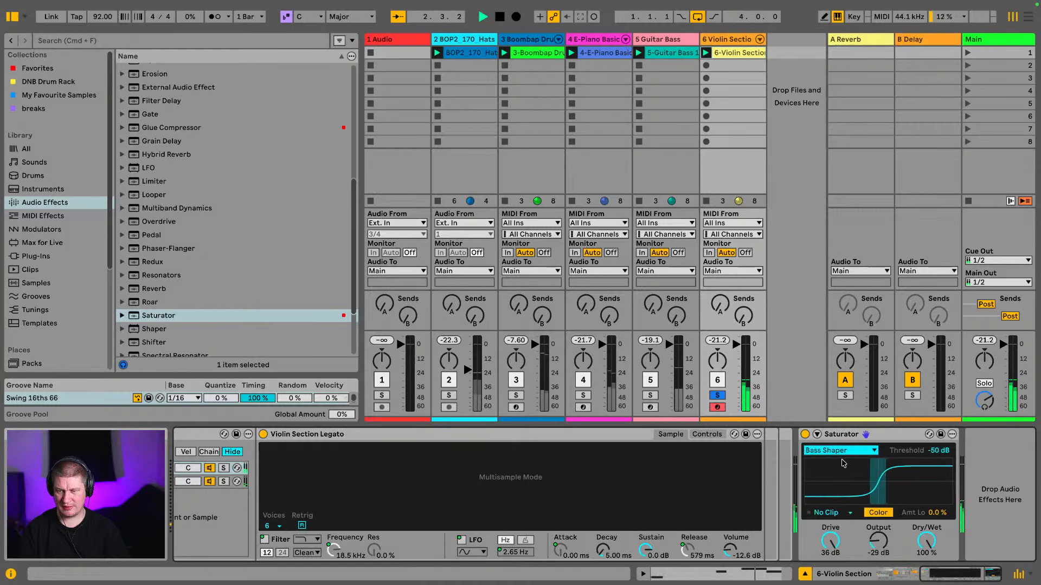
click(840, 452)
click(839, 482)
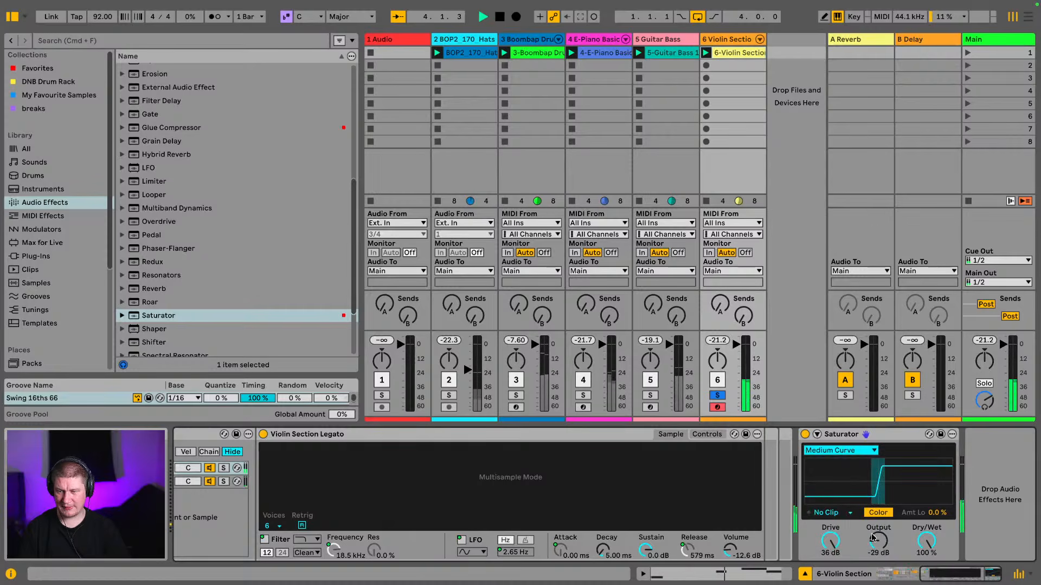
drag(876, 538, 877, 540)
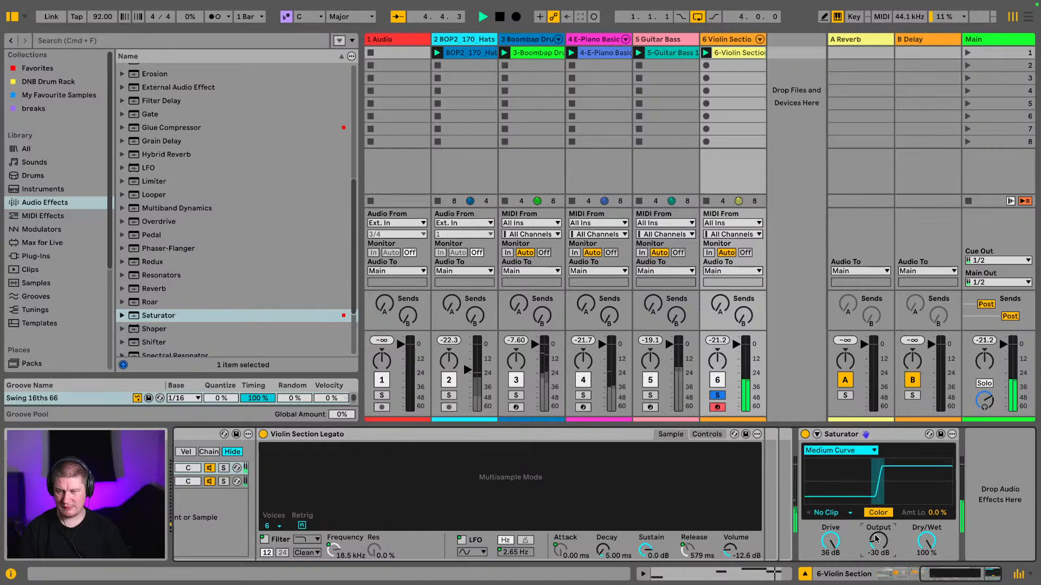
Stop playback and add the Delay audio effect after Saturator on the Violin Section track.
scroll(208, 190, up, 3)
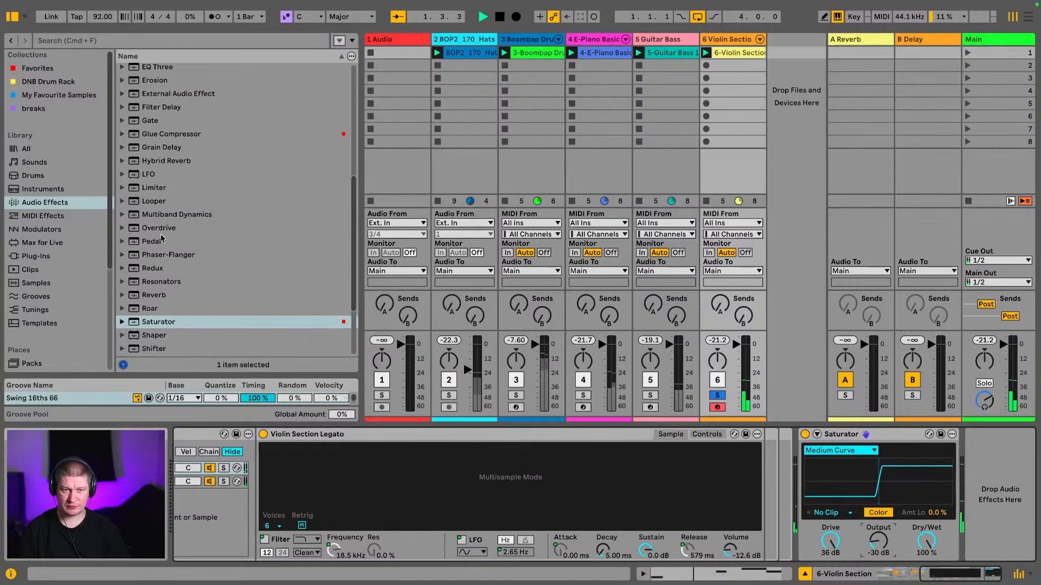
scroll(204, 182, up, 8)
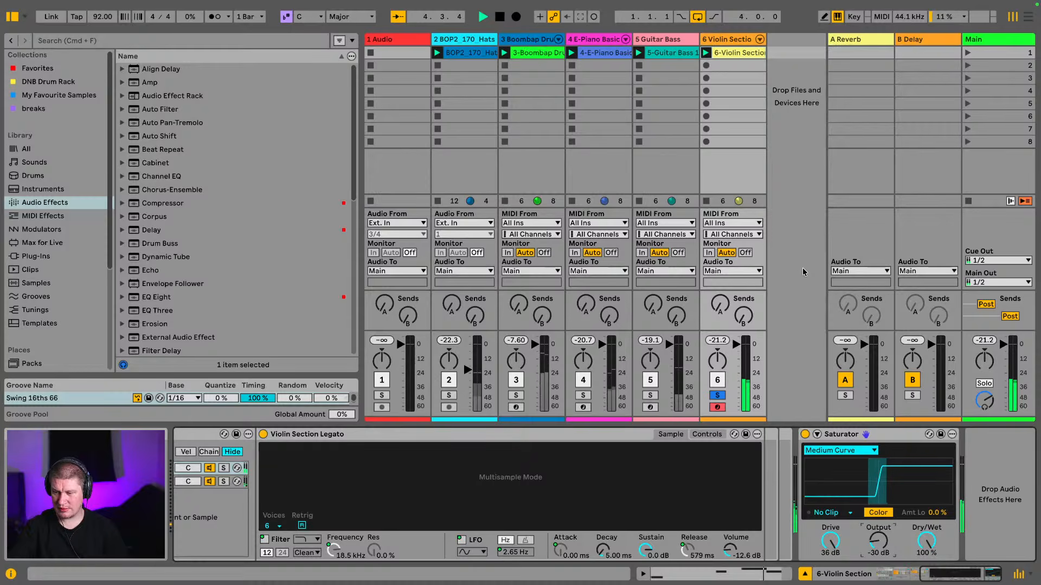
key(space)
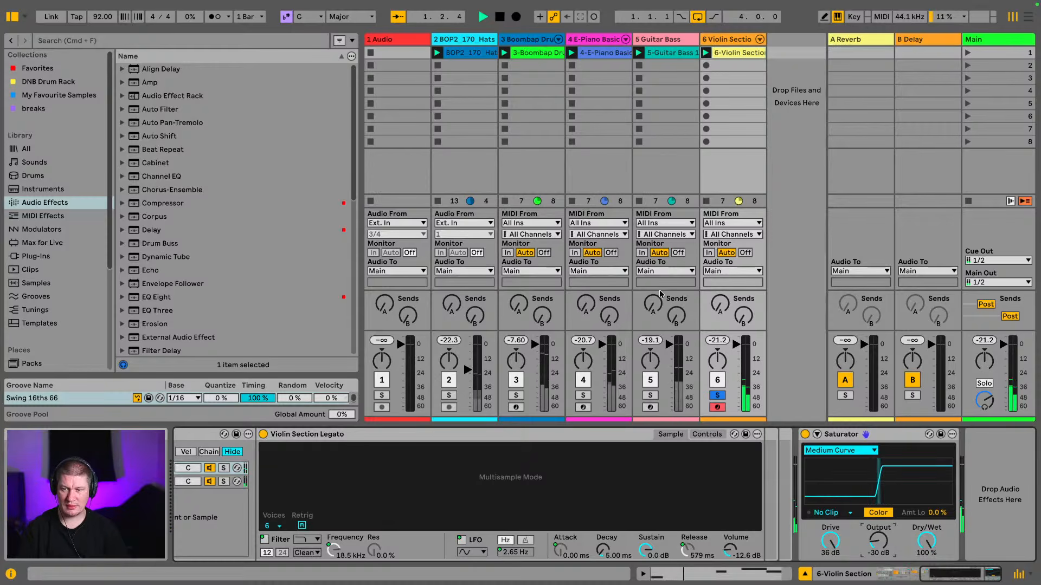
scroll(245, 288, down, 3)
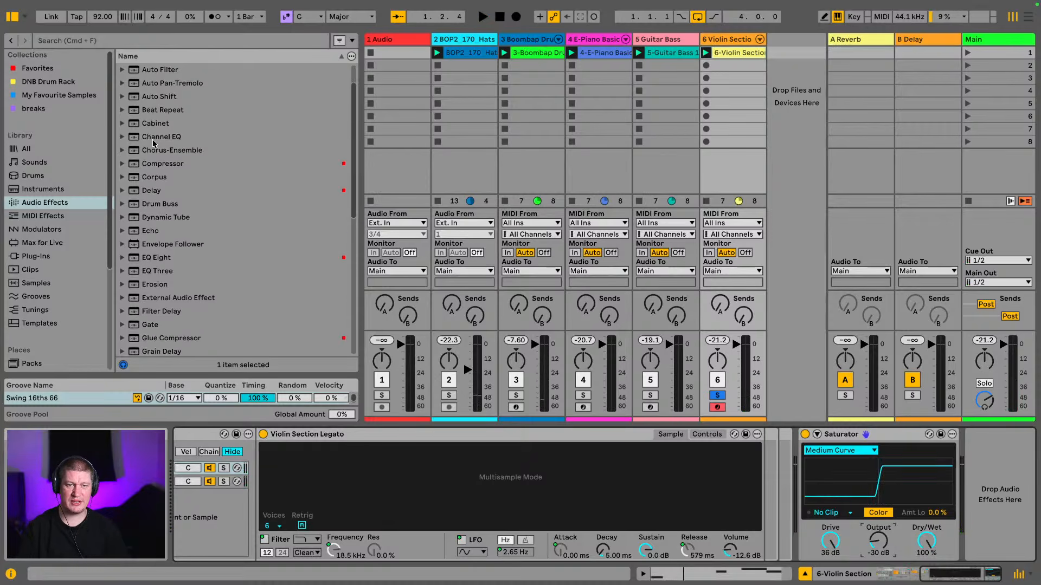
click(135, 191)
drag(136, 191, 969, 477)
mouse_move(980, 581)
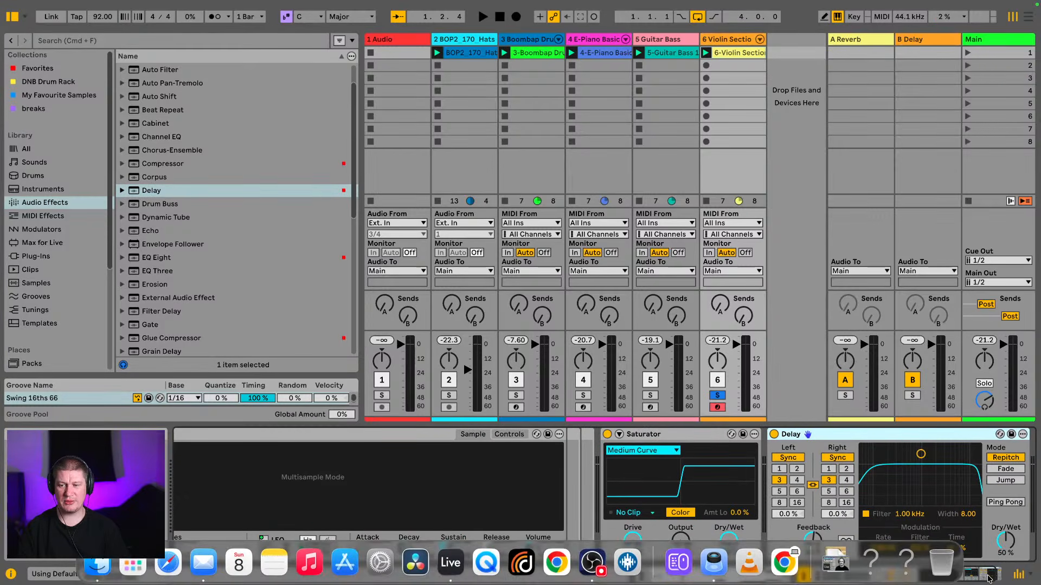
drag(962, 576, 980, 569)
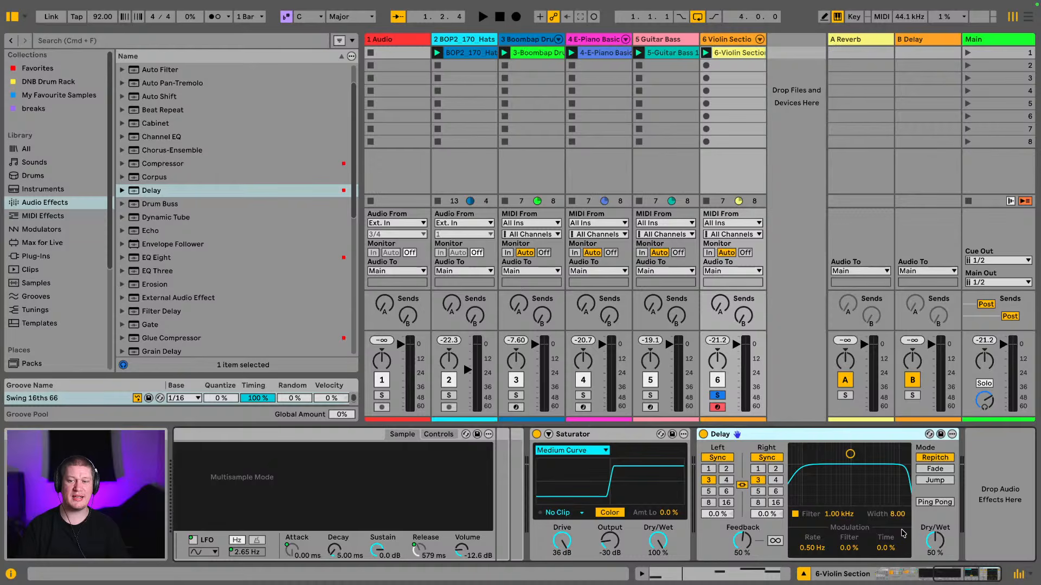
Audition the Delay with 8 and 4 sixteenths on both channels, ending on 4 with Dry/Wet at 36%.
drag(934, 541, 934, 555)
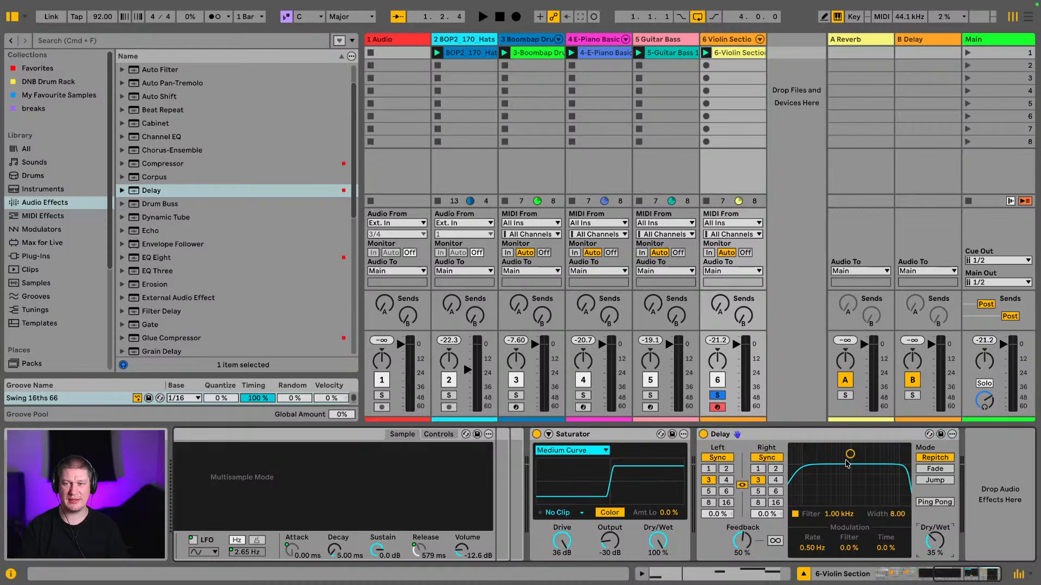
key(space)
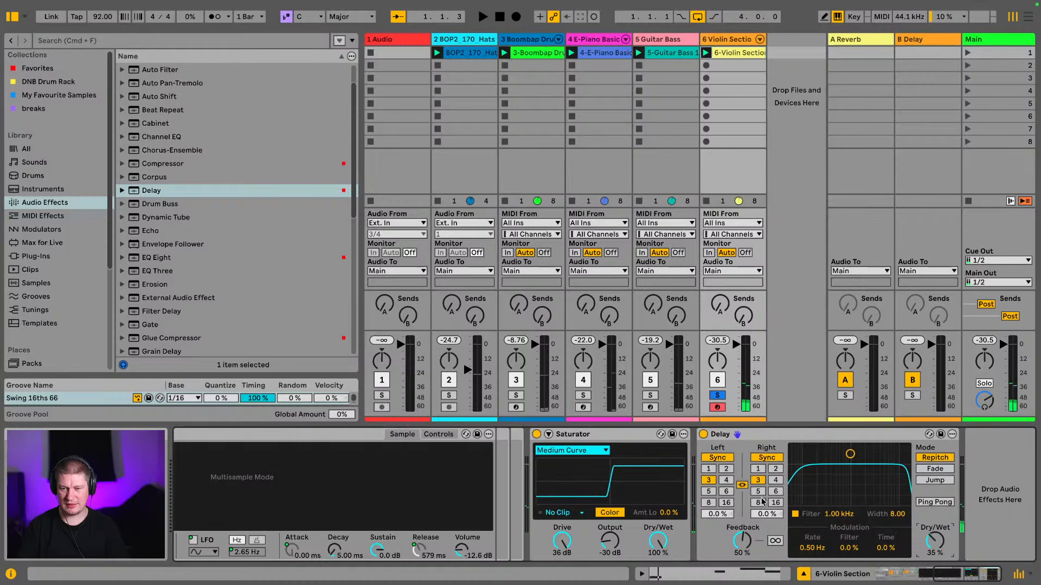
click(708, 503)
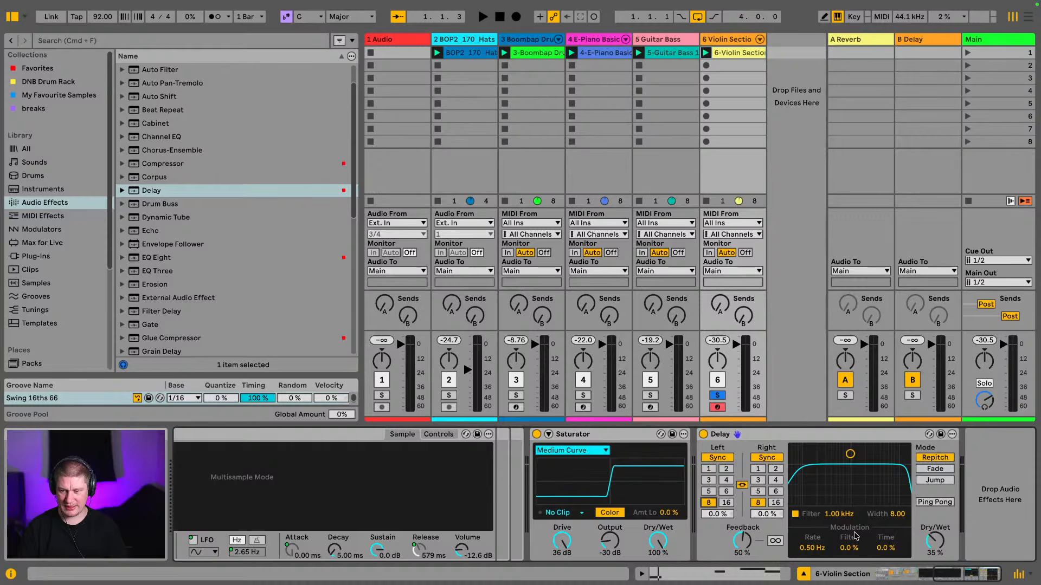
key(space)
drag(943, 547, 940, 545)
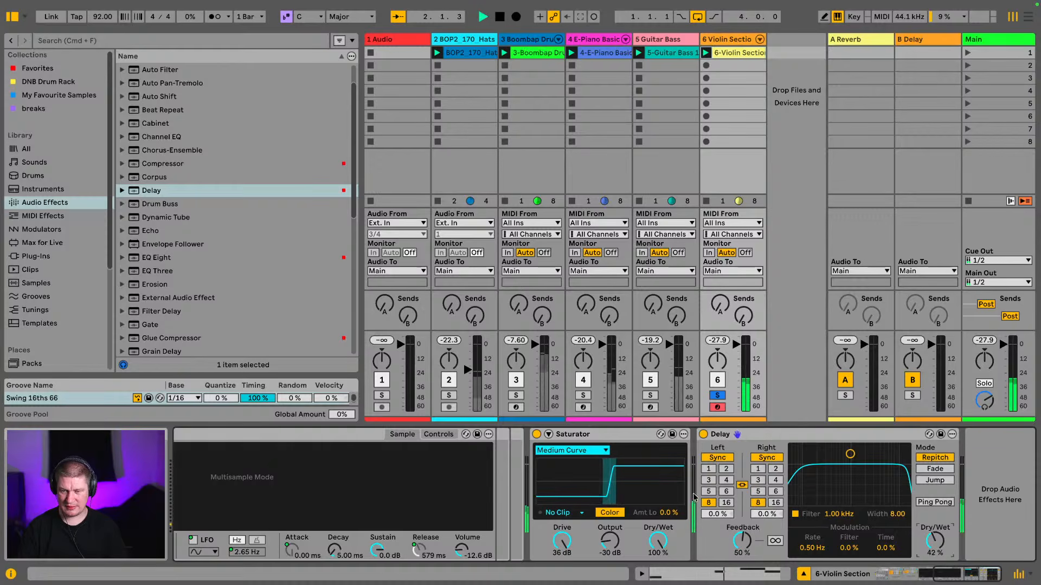
click(726, 481)
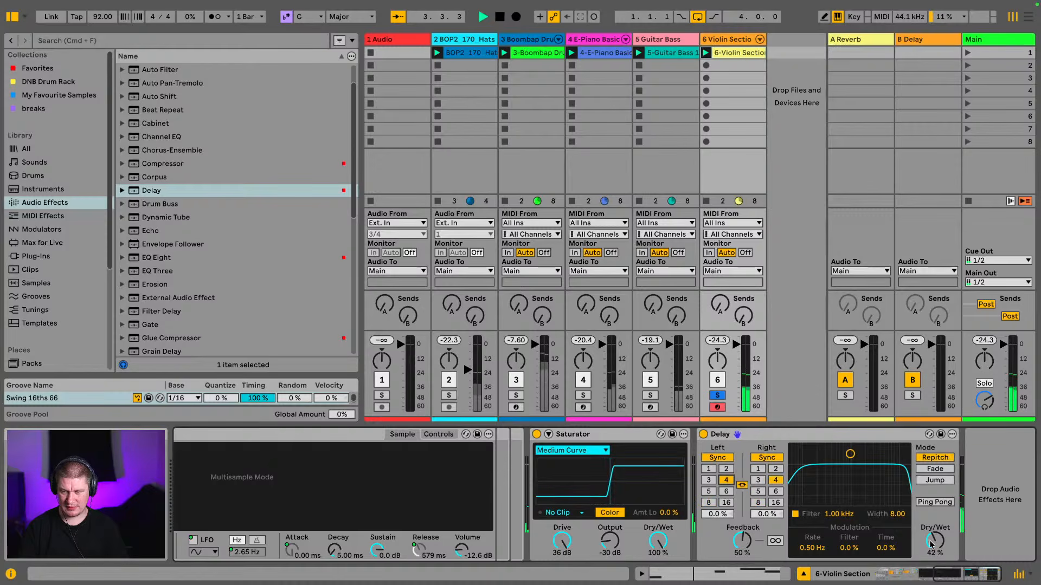
drag(935, 542, 934, 546)
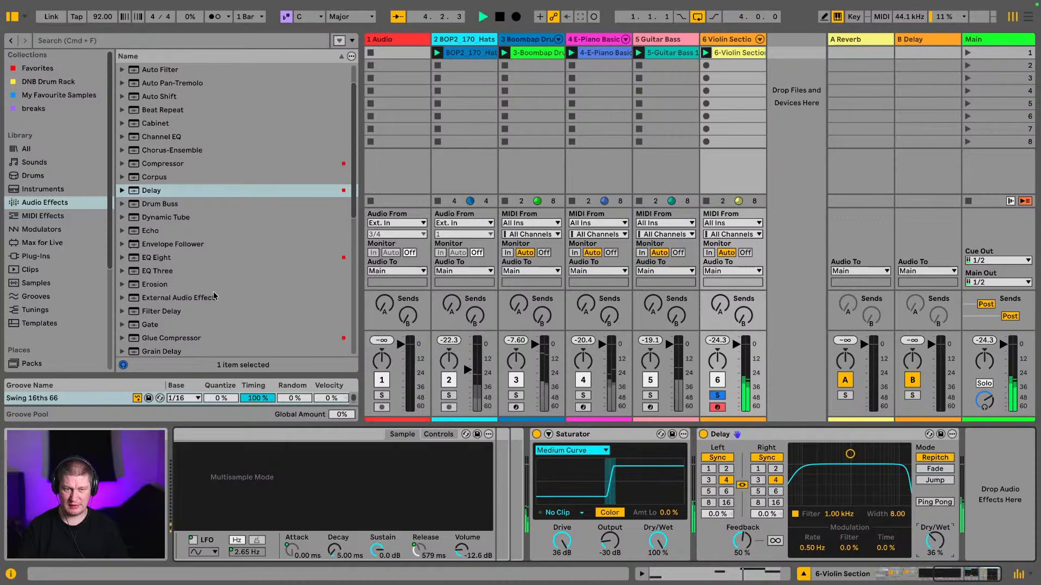
scroll(168, 270, down, 5)
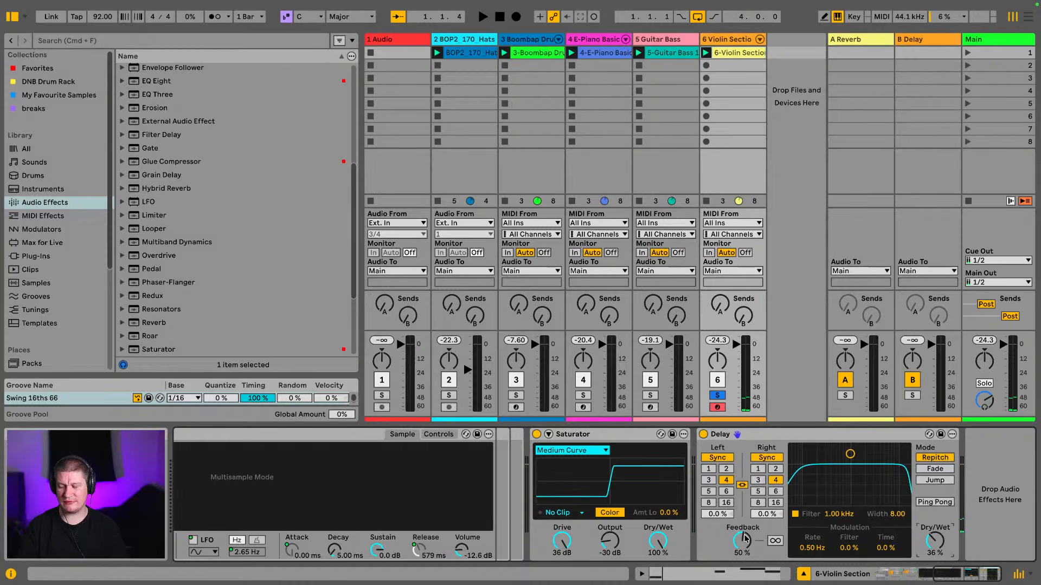
Set the Delay's Feedback to 0% and audition 2 and 16 sixteenths, ending on 16 with Dry/Wet at 36%.
drag(742, 541, 742, 574)
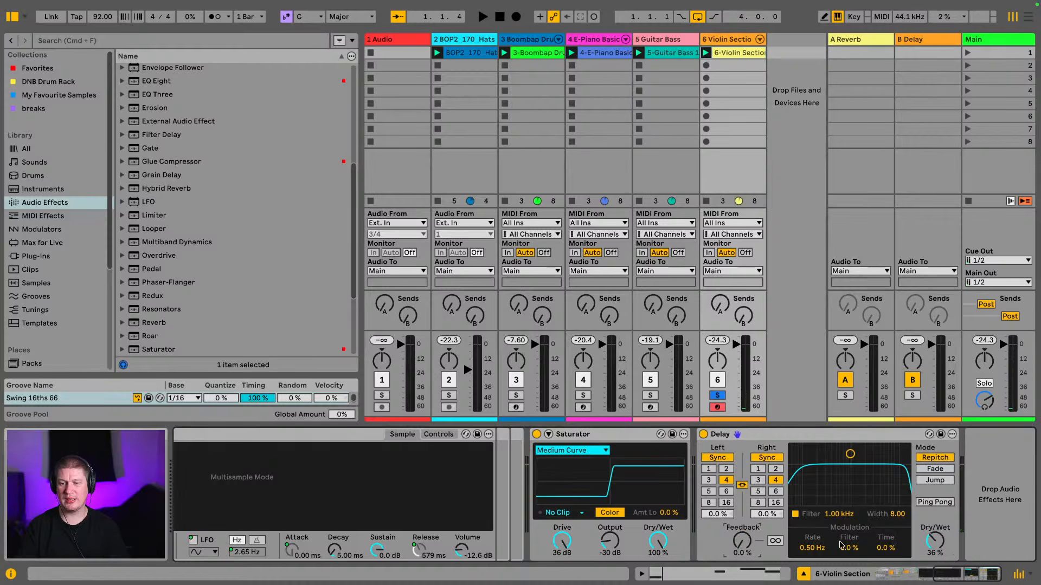
click(934, 555)
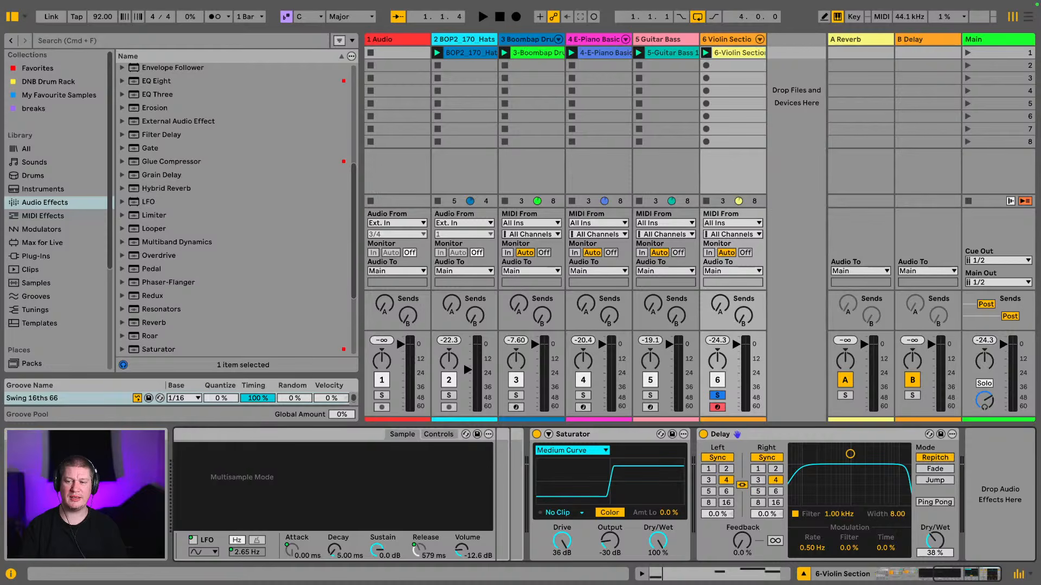
key(space)
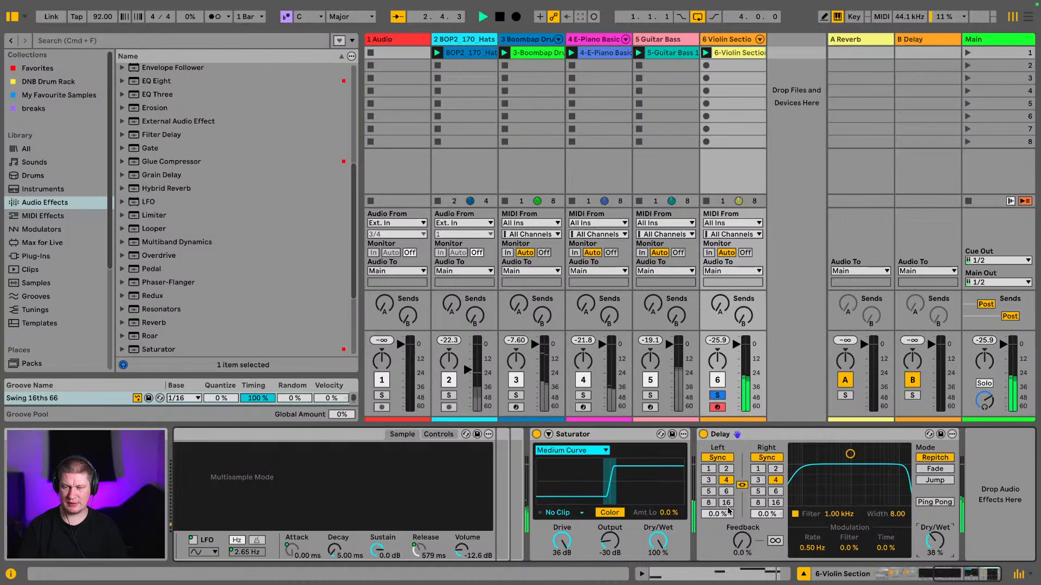
click(726, 469)
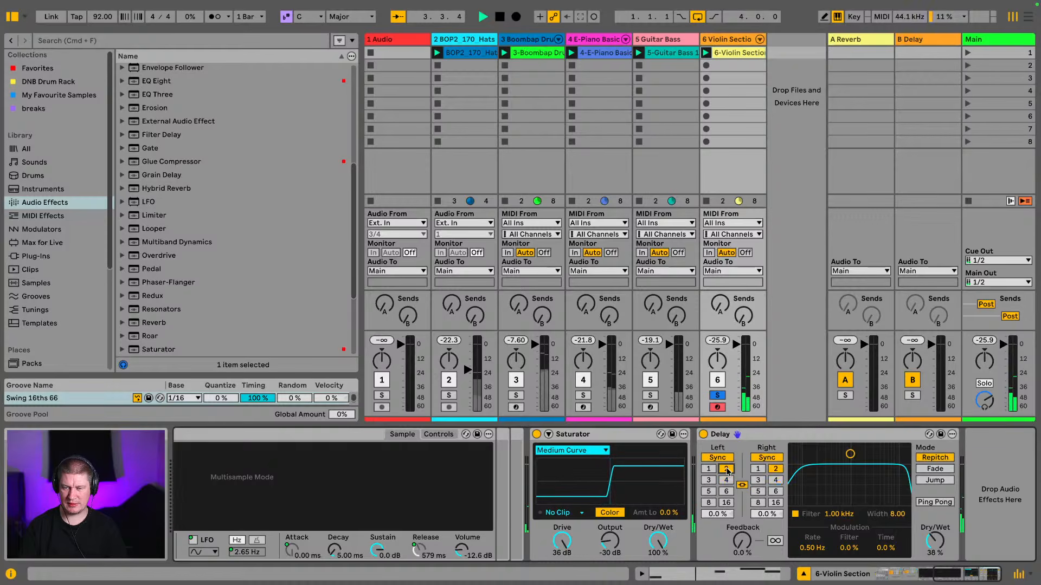
click(727, 503)
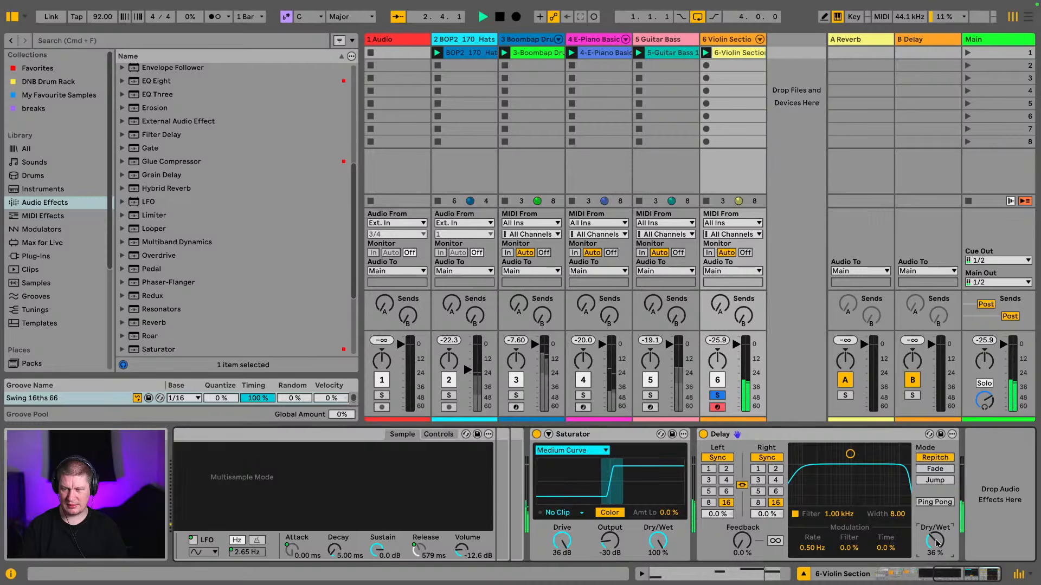
drag(937, 542, 935, 543)
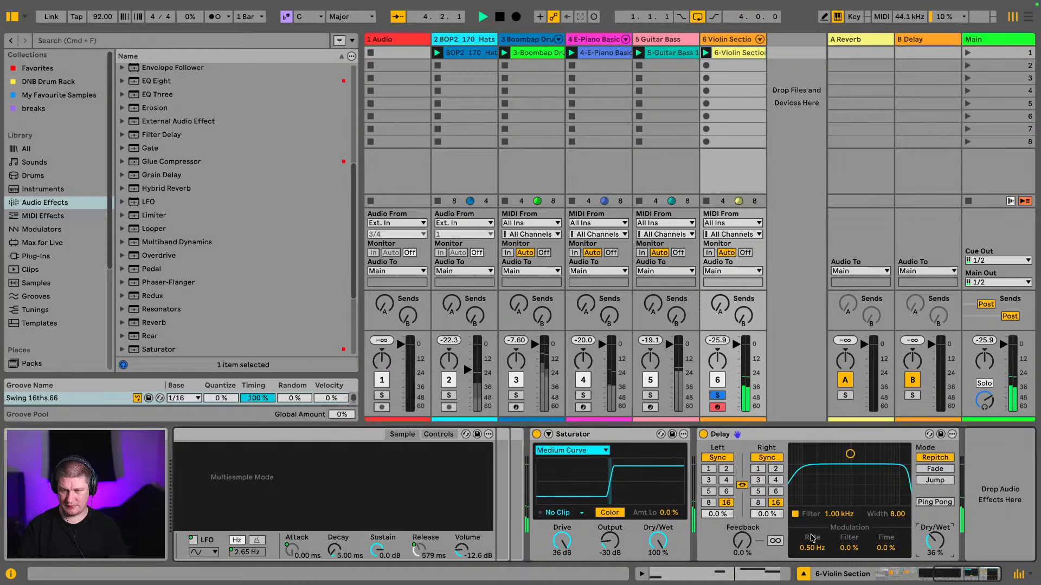
Replace the Delay on the Violin Section track with Hybrid Reverb, placed after Saturator.
click(748, 435)
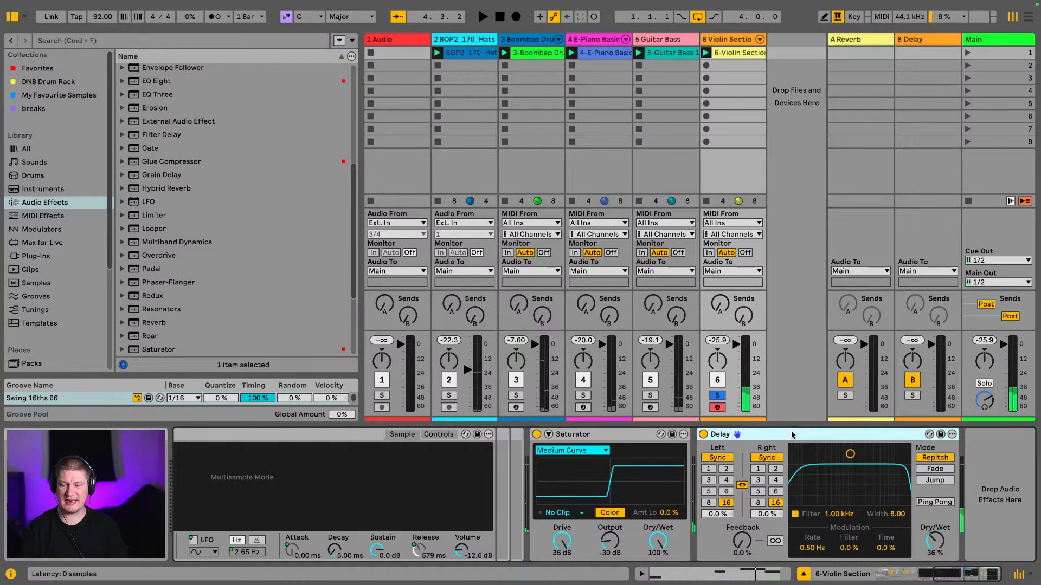
key(Delete)
scroll(187, 238, down, 4)
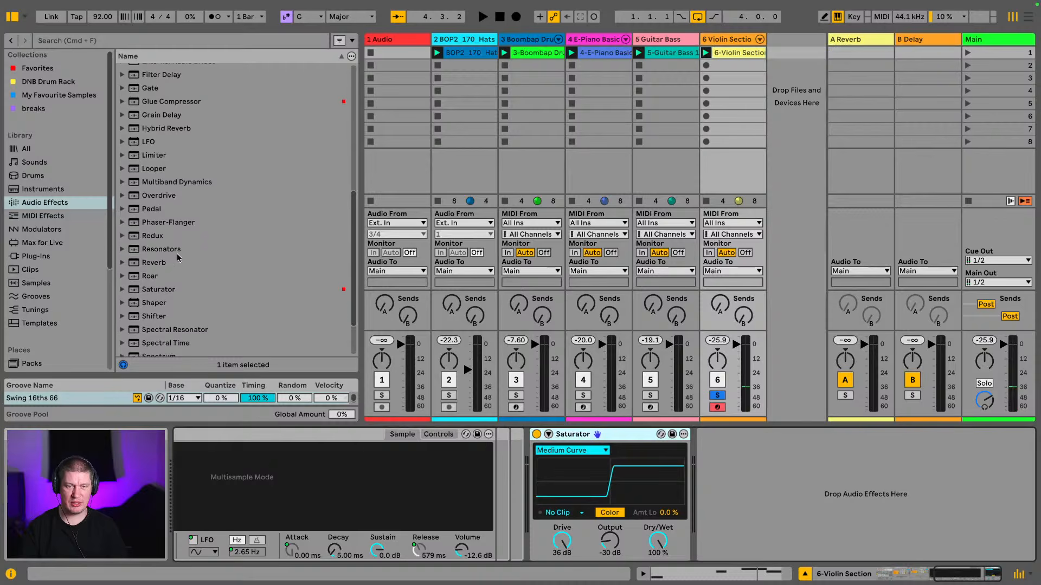
click(180, 263)
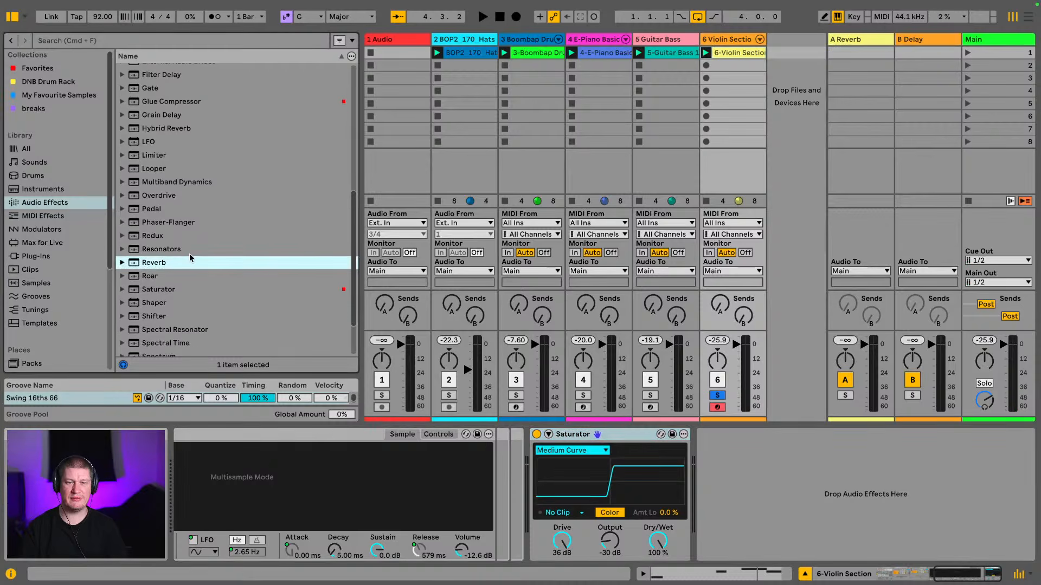
scroll(179, 206, up, 1)
click(146, 129)
click(156, 143)
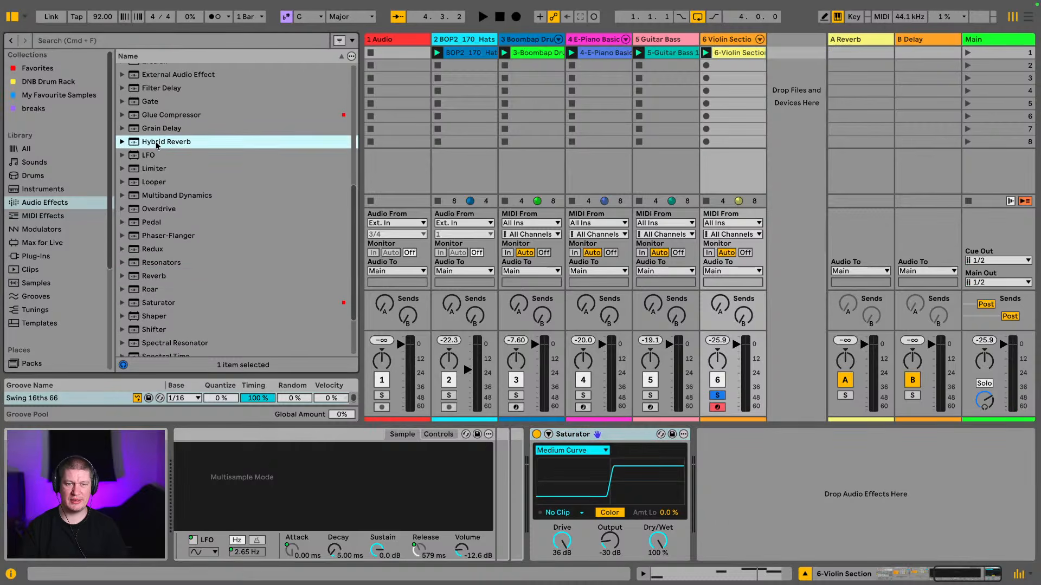
drag(161, 145, 730, 480)
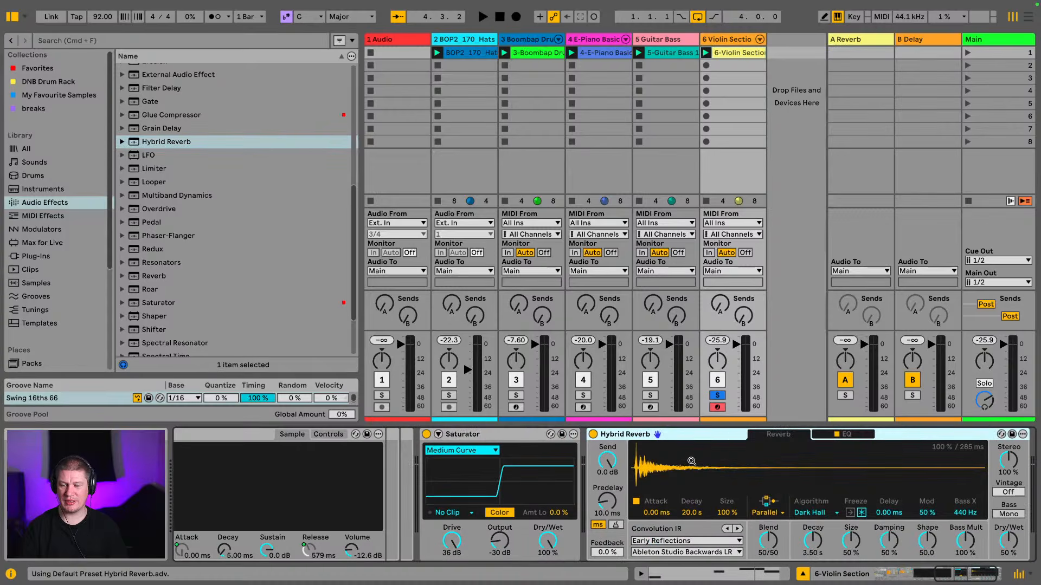
Try the Halls, Plates and Springs categories for the Hybrid Reverb's Convolution IR.
click(655, 539)
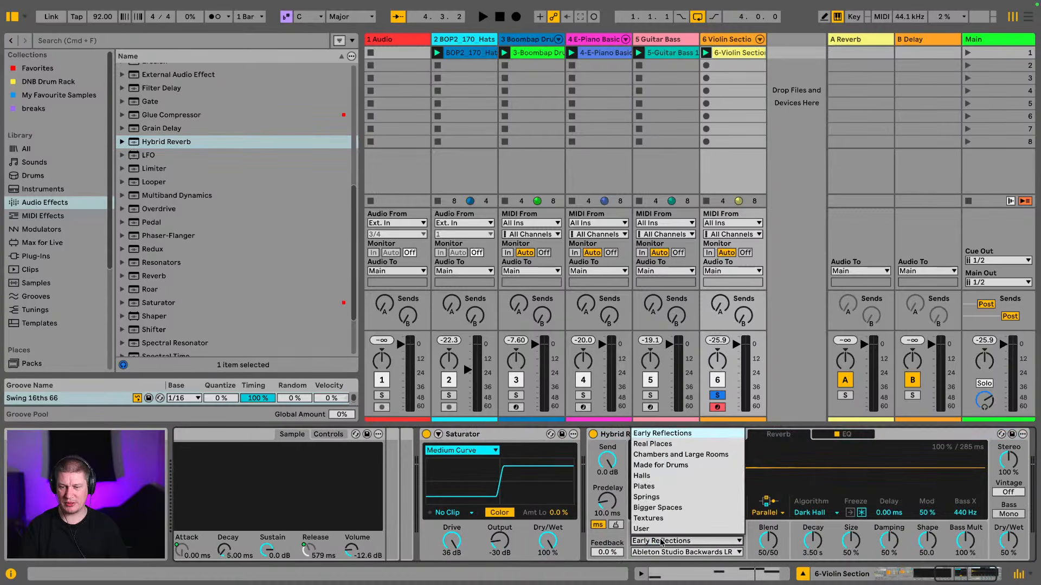
click(687, 476)
click(698, 541)
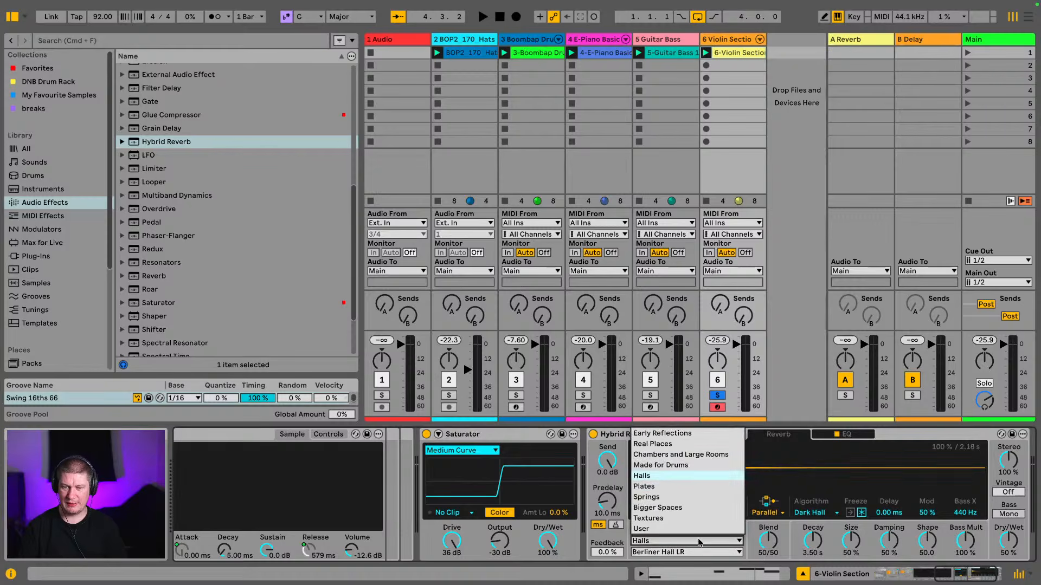
click(675, 488)
click(687, 541)
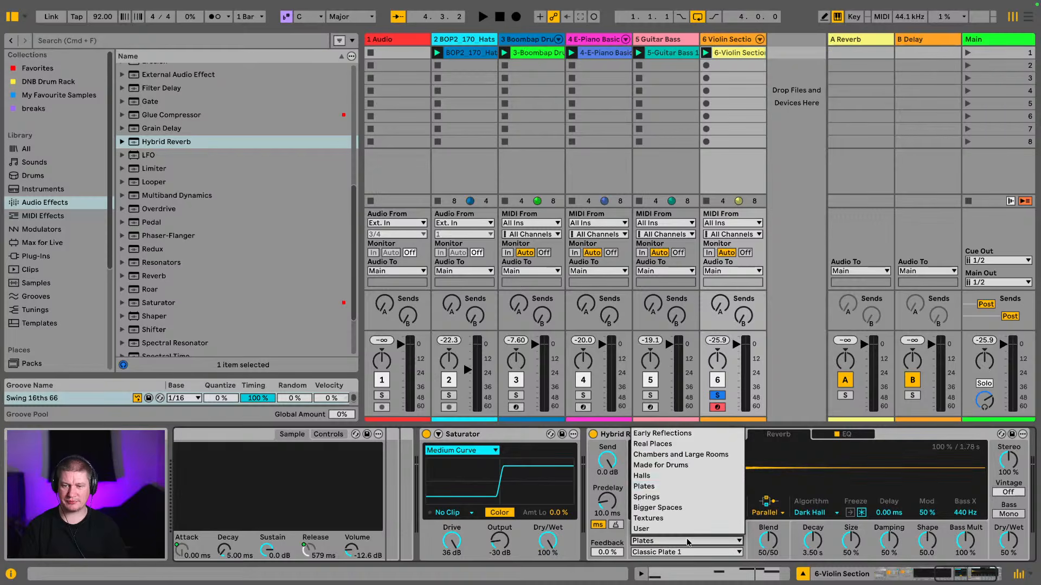
click(692, 505)
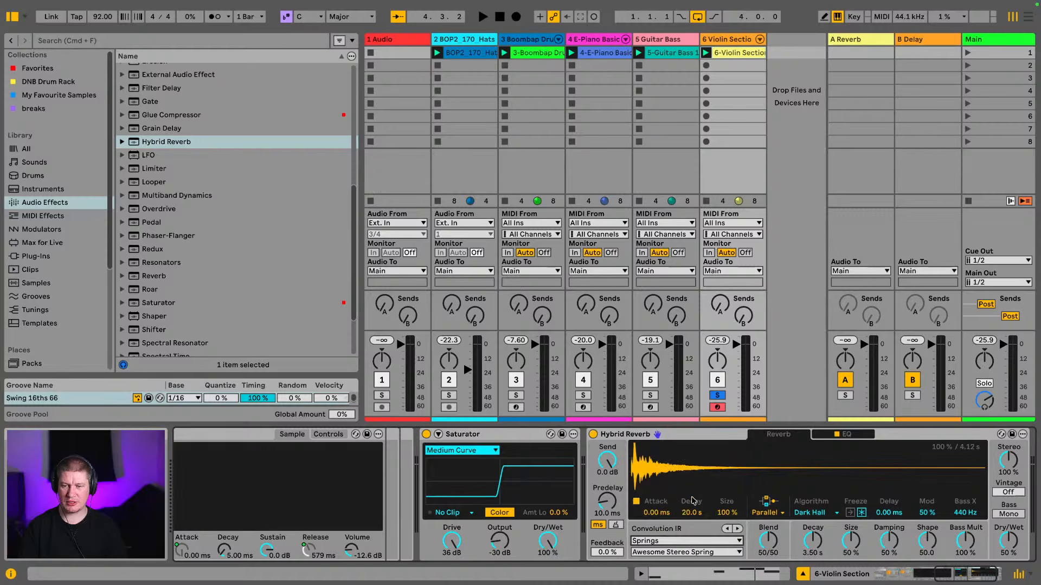
Set the Hybrid Reverb's Convolution IR to the Long Synth Hall impulse response in the Halls category.
click(693, 541)
click(700, 478)
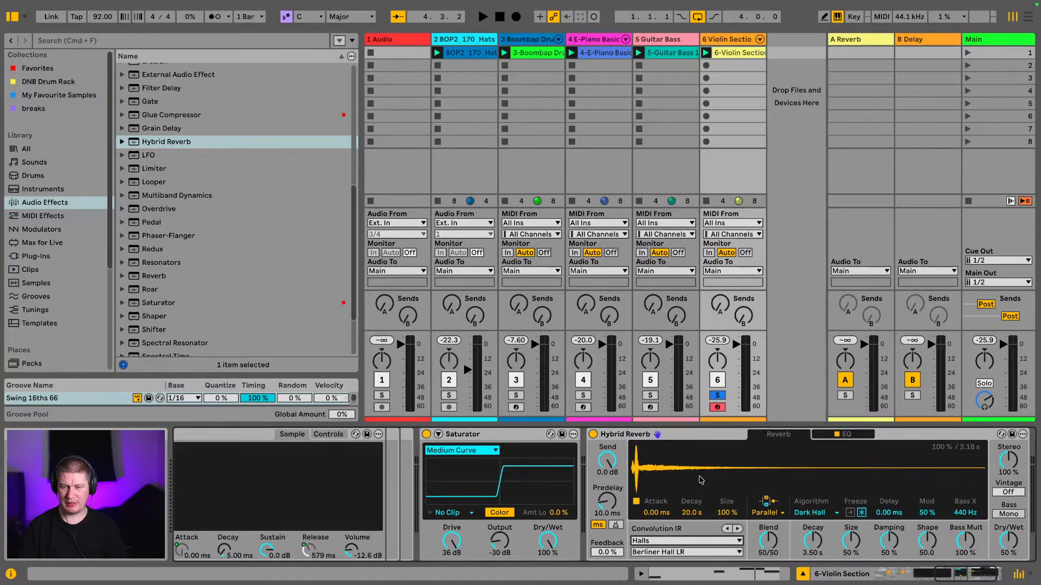
click(721, 553)
click(707, 483)
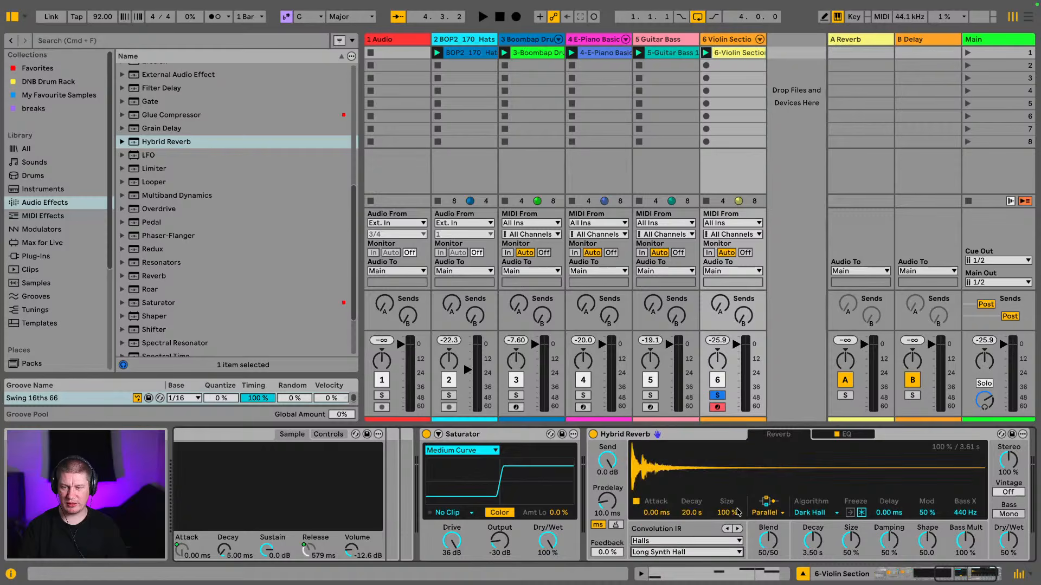
Audition the Hybrid Reverb at 100% Dry/Wet on the Violin Section track, and return Dry/Wet to 50%.
click(1007, 540)
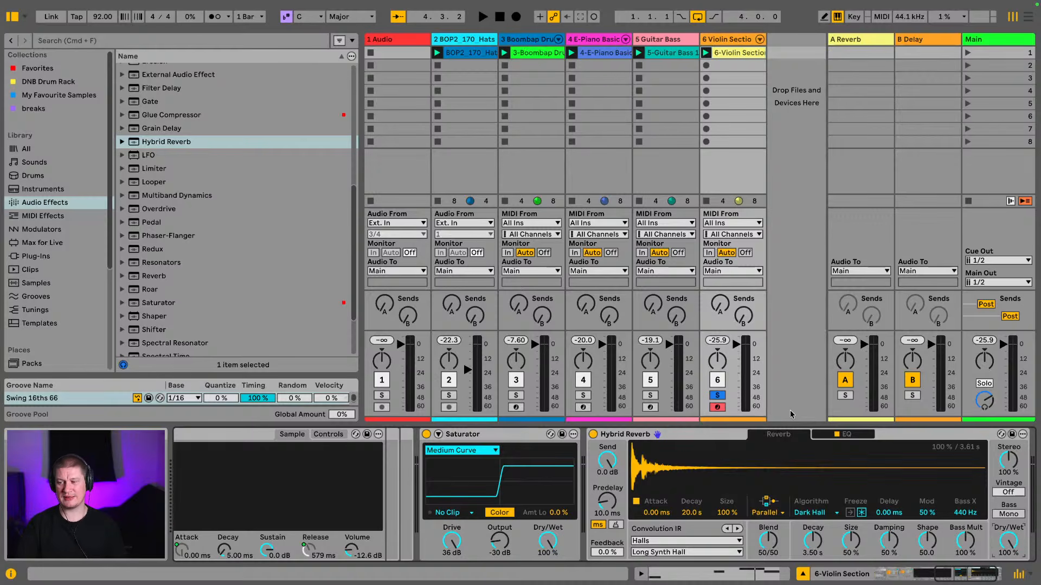
key(space)
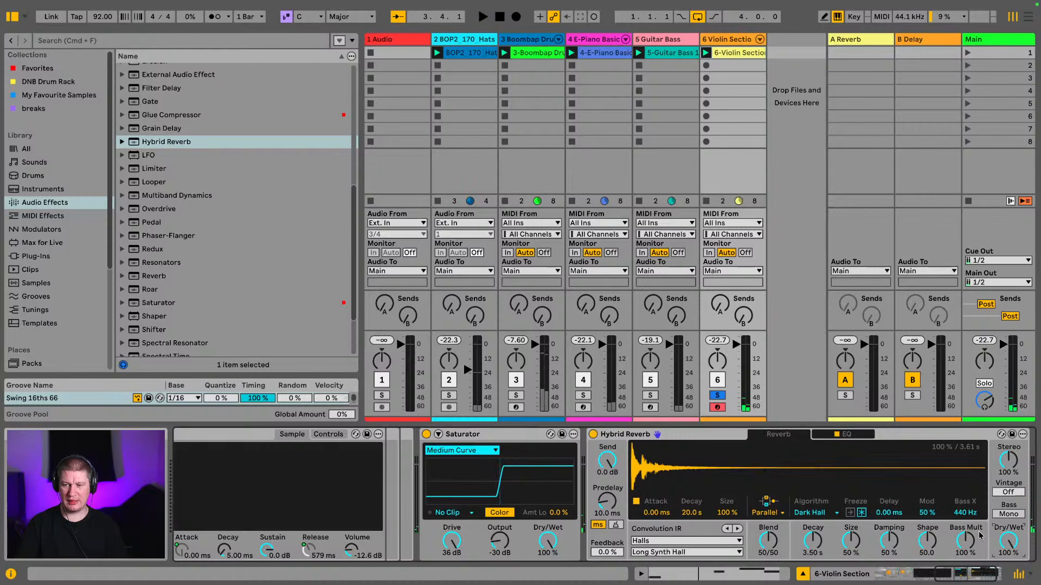
drag(1008, 540, 1009, 558)
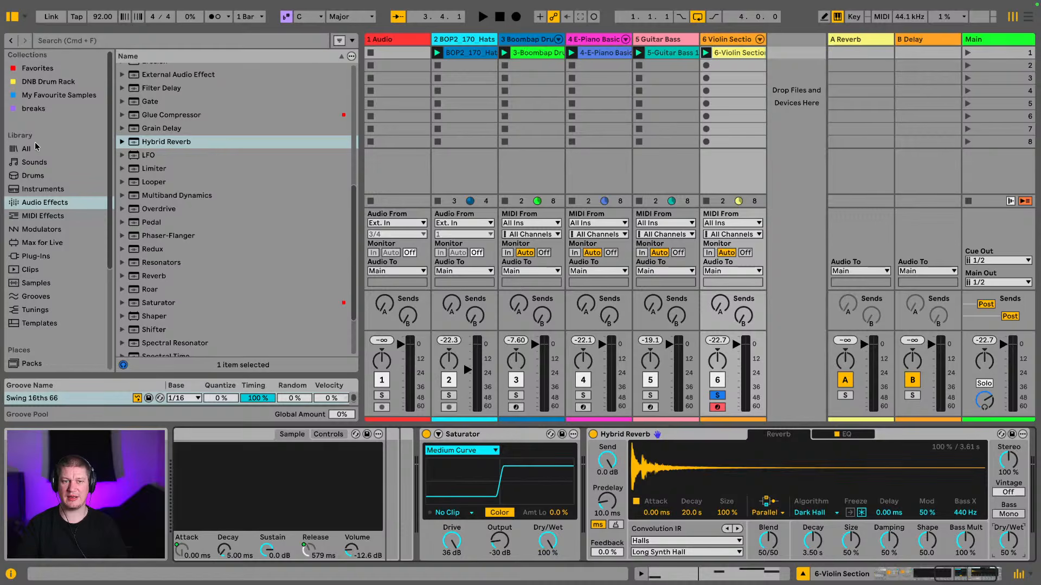
Unsolo the Violin Section track during playback and lower its volume to -18.0 dB against the full mix.
key(space)
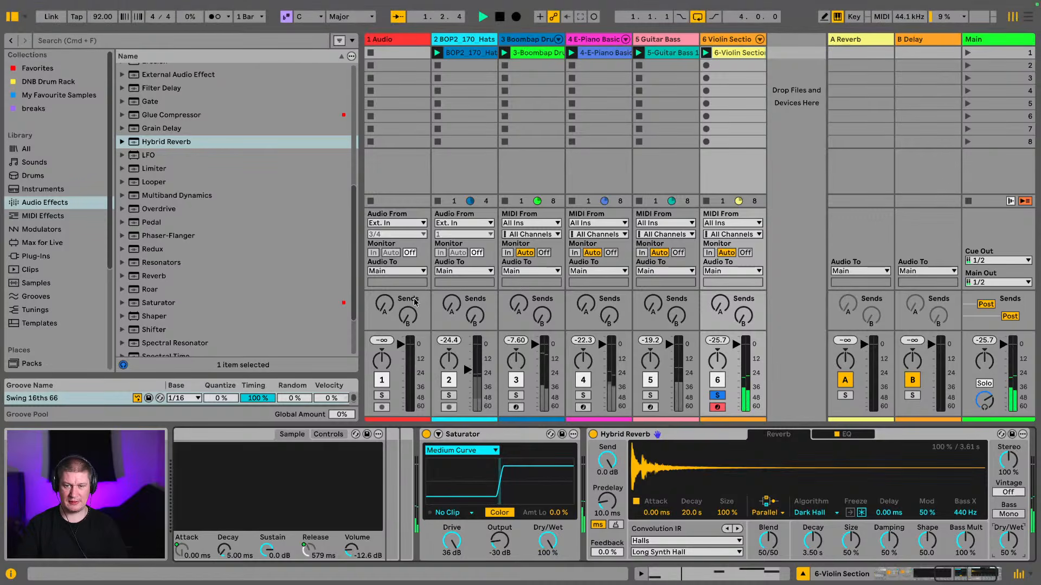
click(717, 395)
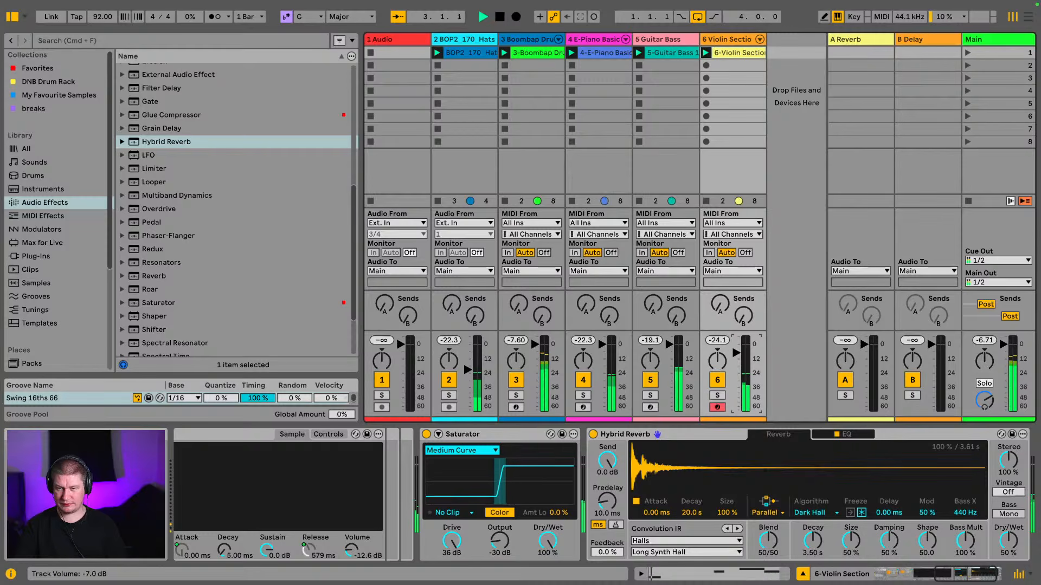
drag(736, 344, 735, 361)
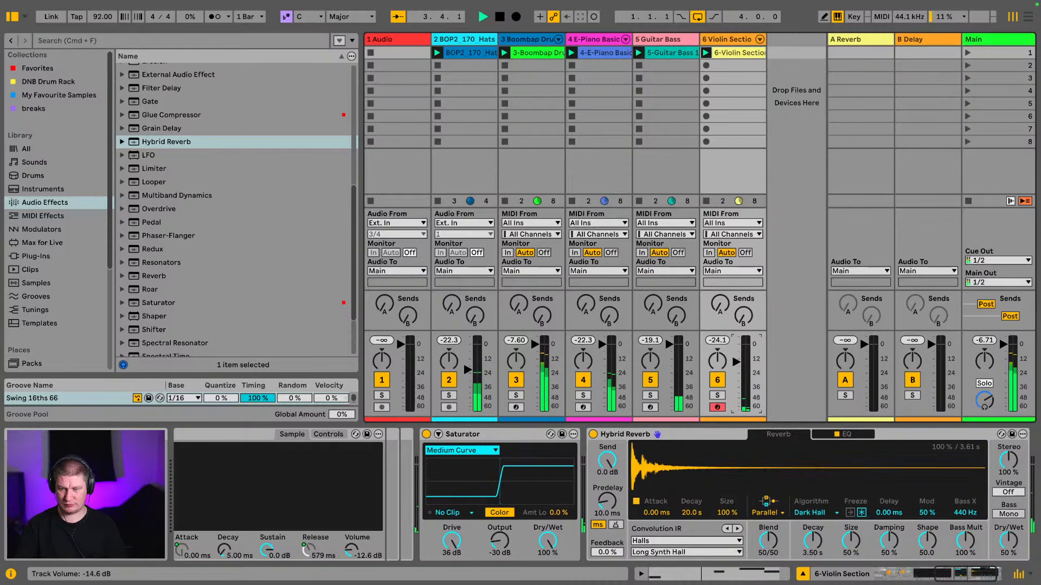
click(967, 580)
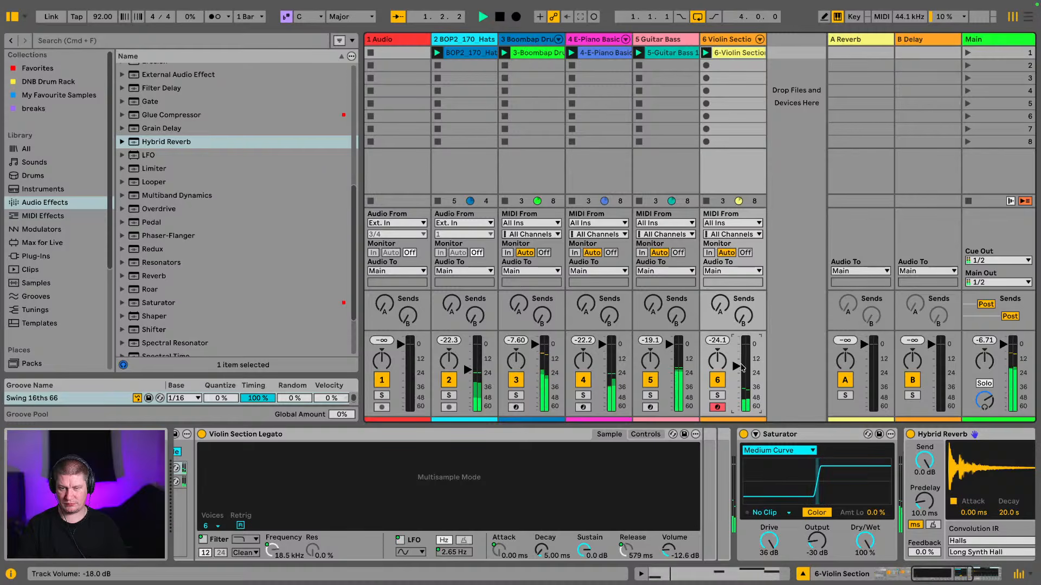
Hide the browser and disarm the Violin Section track, with the transport reset to 1.1.1.
click(8, 18)
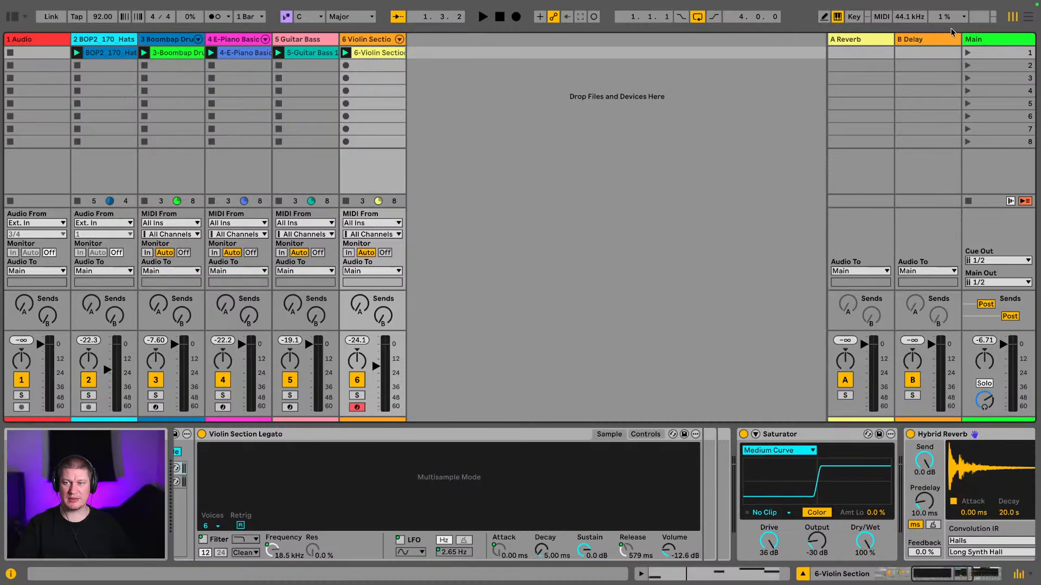
click(499, 16)
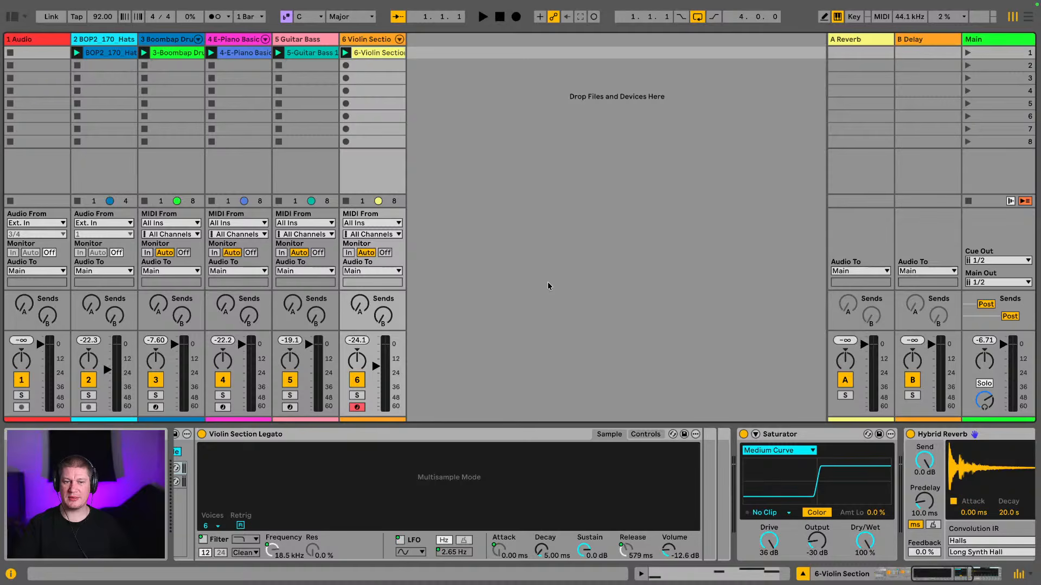
click(357, 407)
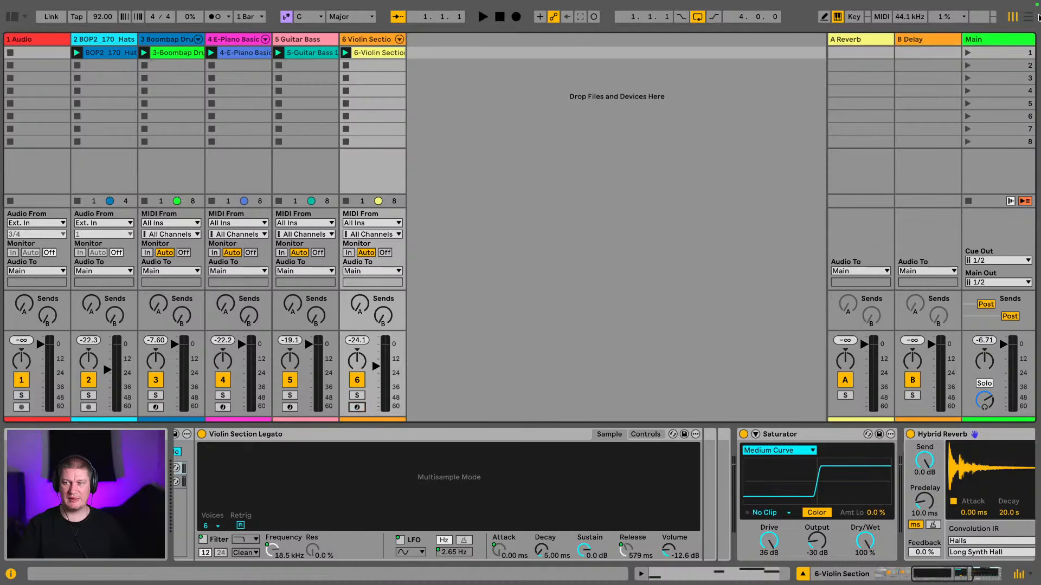
Look at the Arrangement View, return to the Session View and step through scenes 1 to 5.
key(Tab)
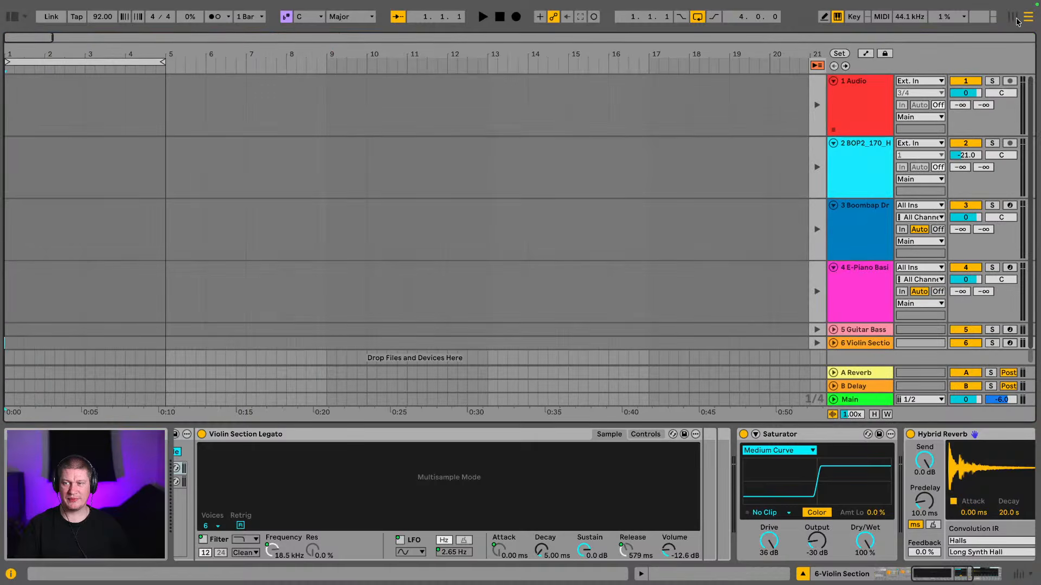
click(1013, 17)
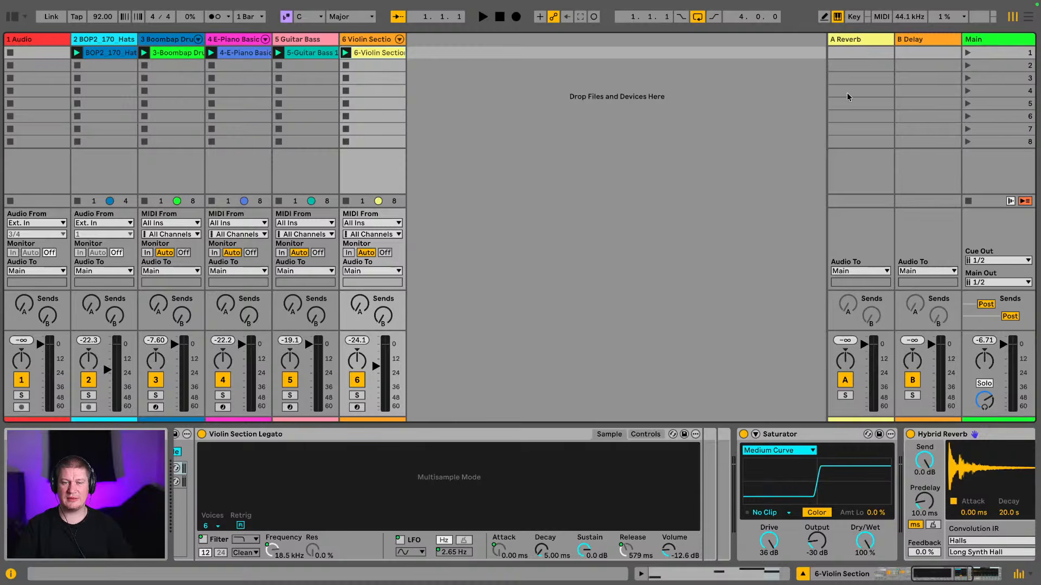
click(979, 56)
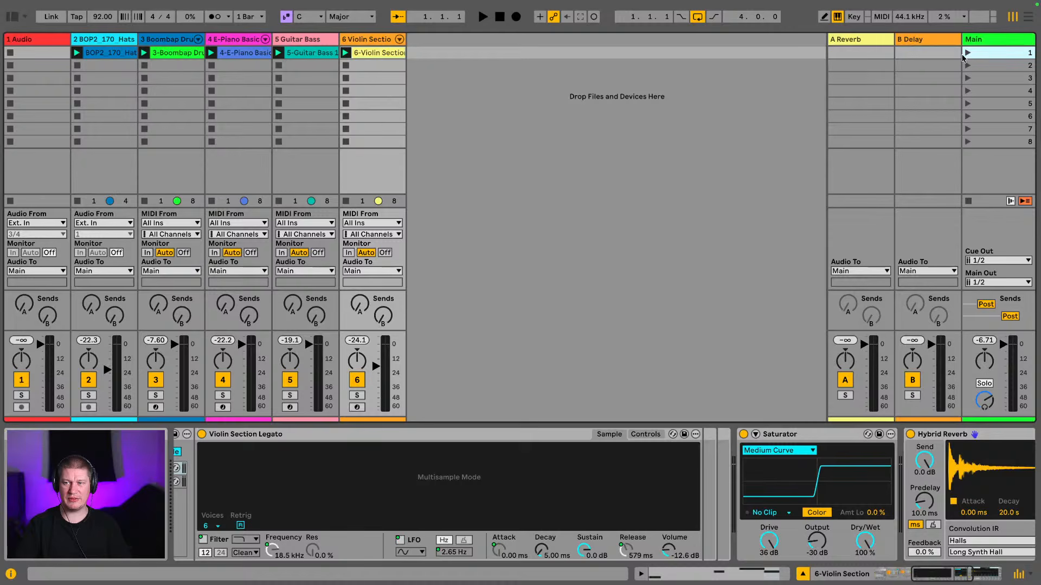
click(1022, 64)
click(1014, 80)
click(1013, 93)
click(1010, 103)
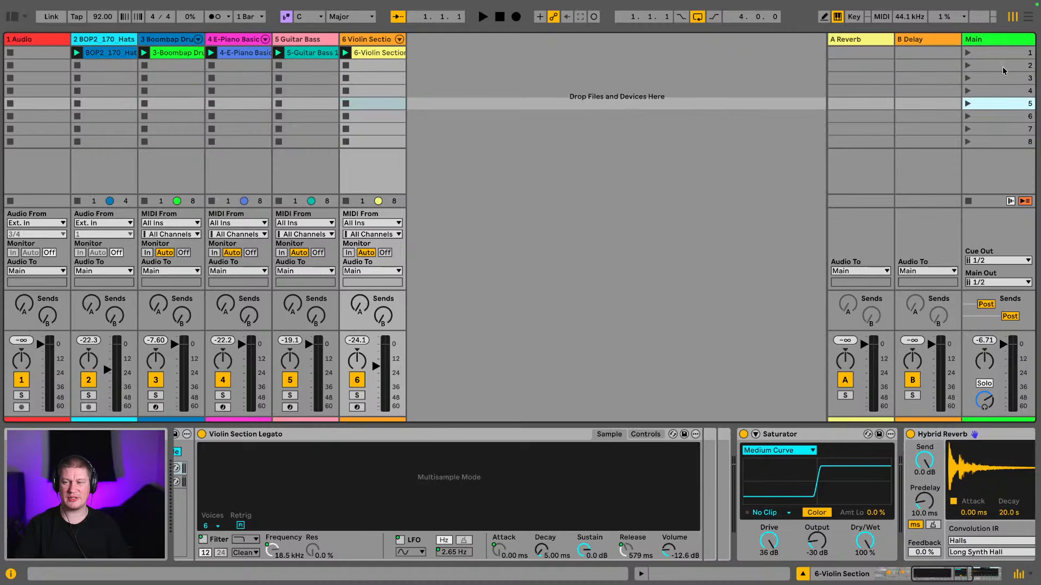
Duplicate scene 1 so that its clips are copied into a new scene directly below.
click(1005, 56)
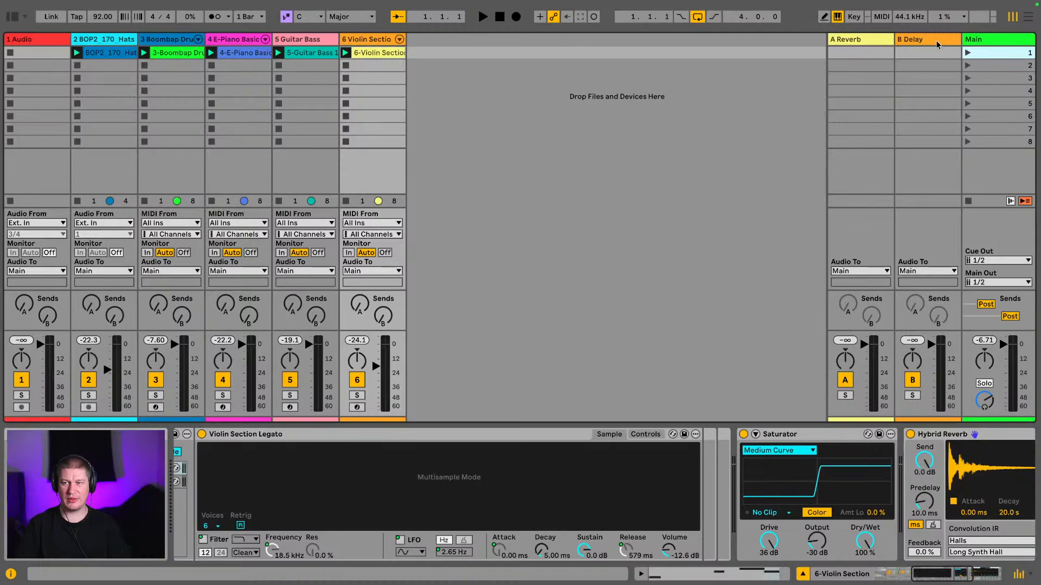
right_click(982, 55)
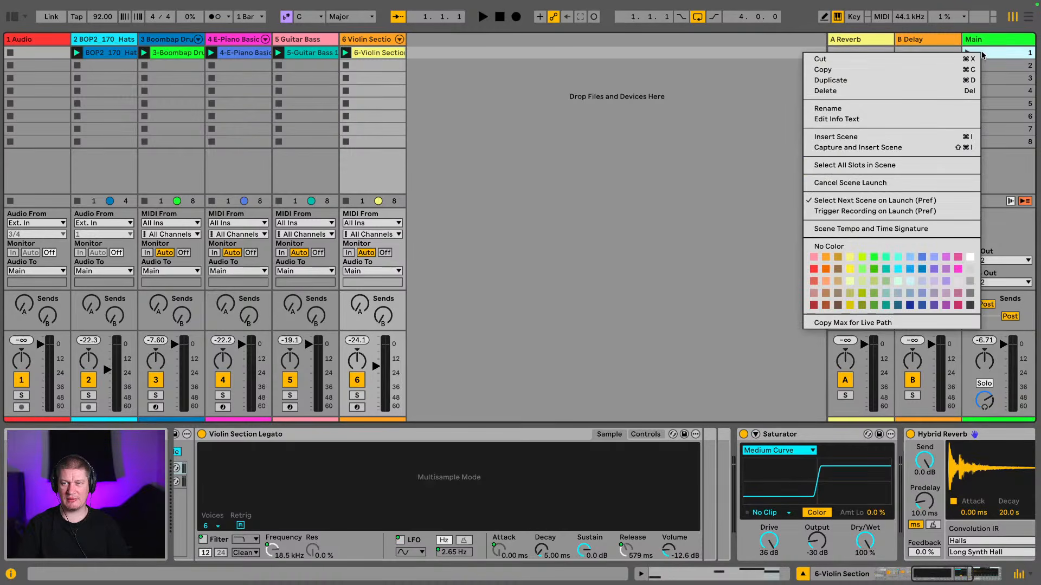
click(861, 80)
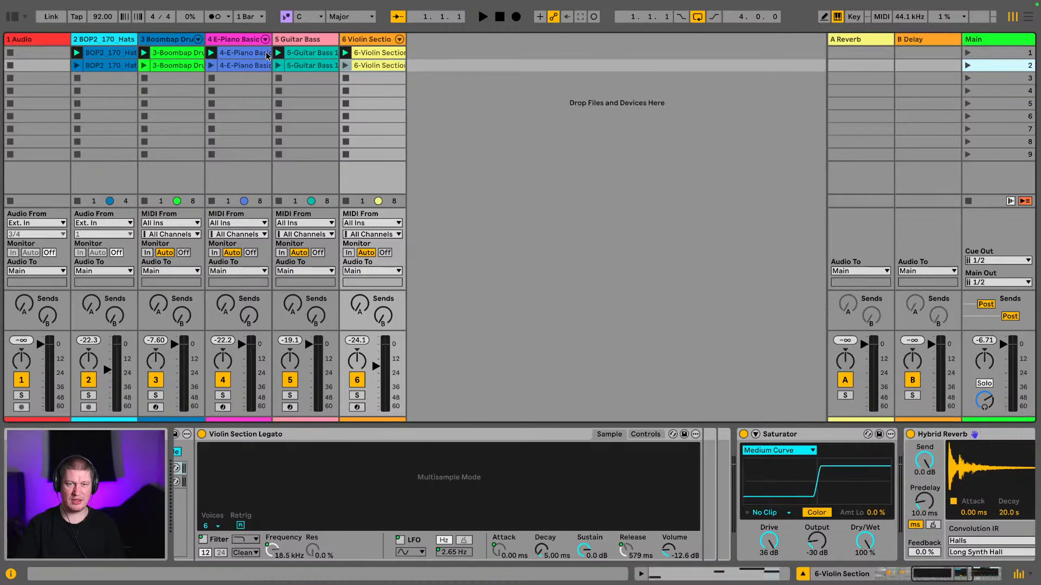
Delete the Guitar Bass and Violin Section clips from scene 1.
click(306, 55)
key(Delete)
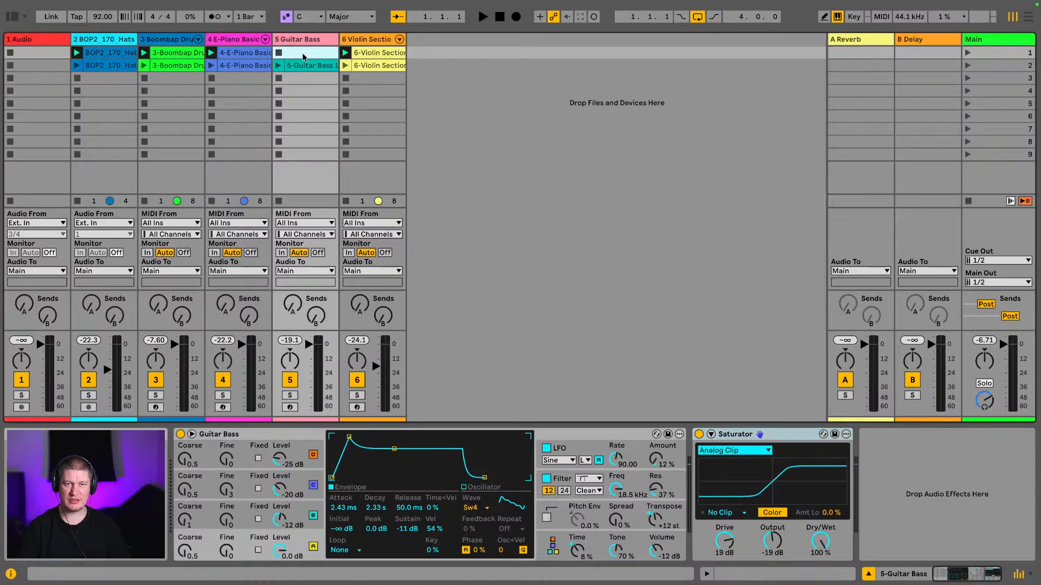
click(367, 53)
key(Delete)
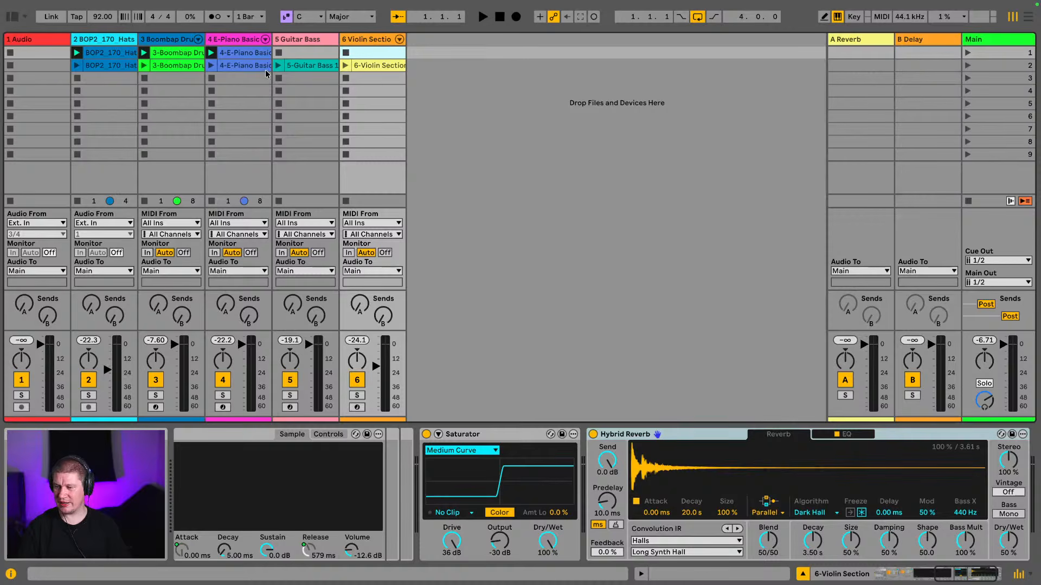
Audition the change from scene 1 to scene 2 and stop playback.
click(967, 54)
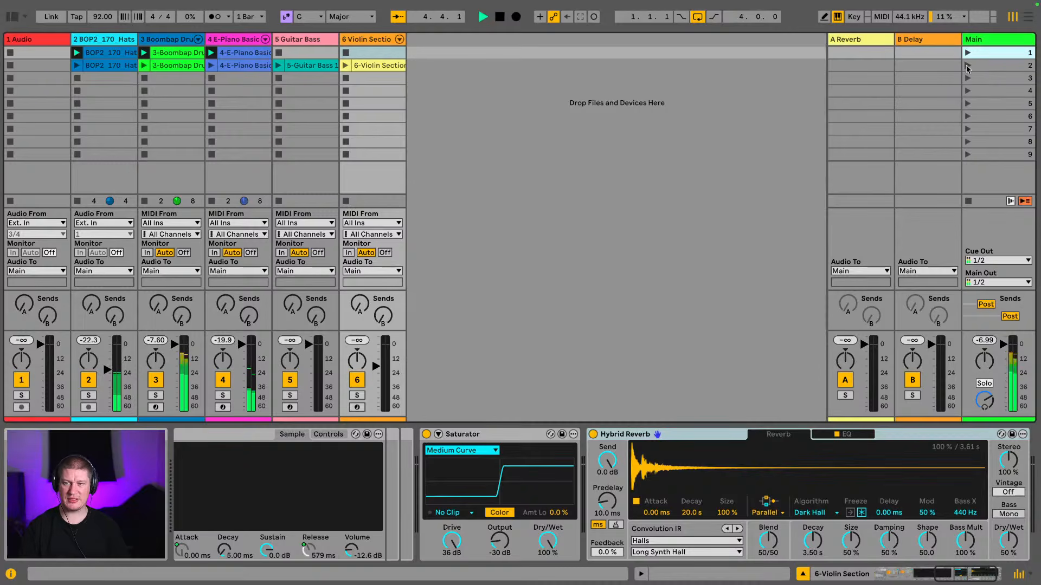
click(968, 65)
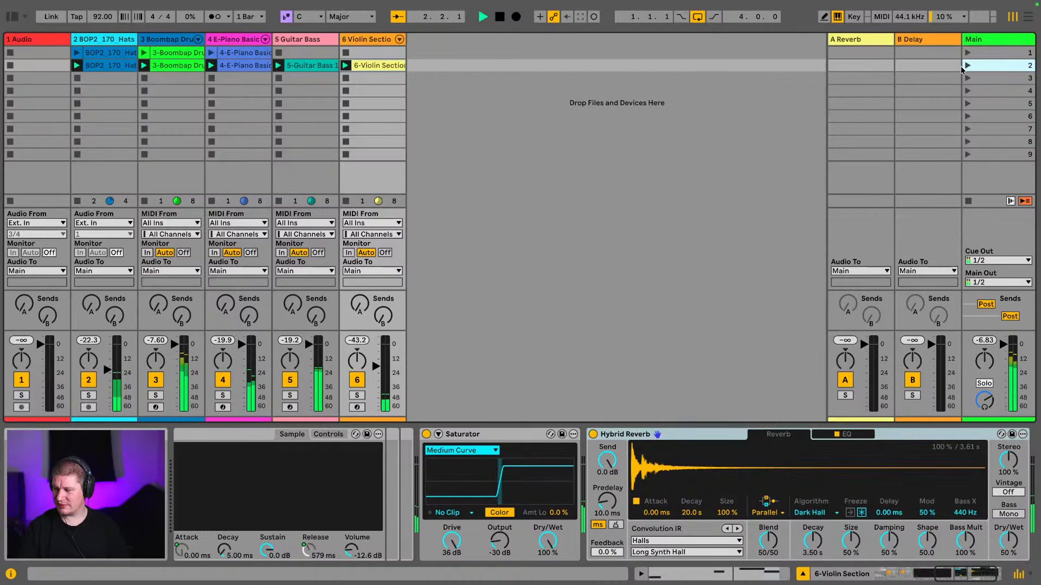
click(499, 17)
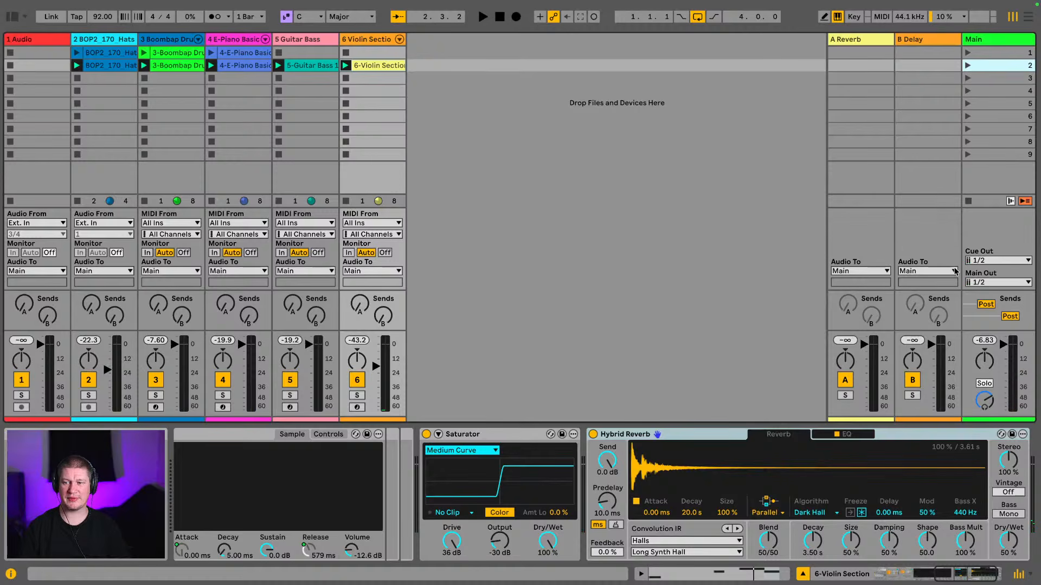
Stop all clips, record a launch of scene 1 followed by scene 2 into the arrangement, and return the transport to the start.
click(967, 200)
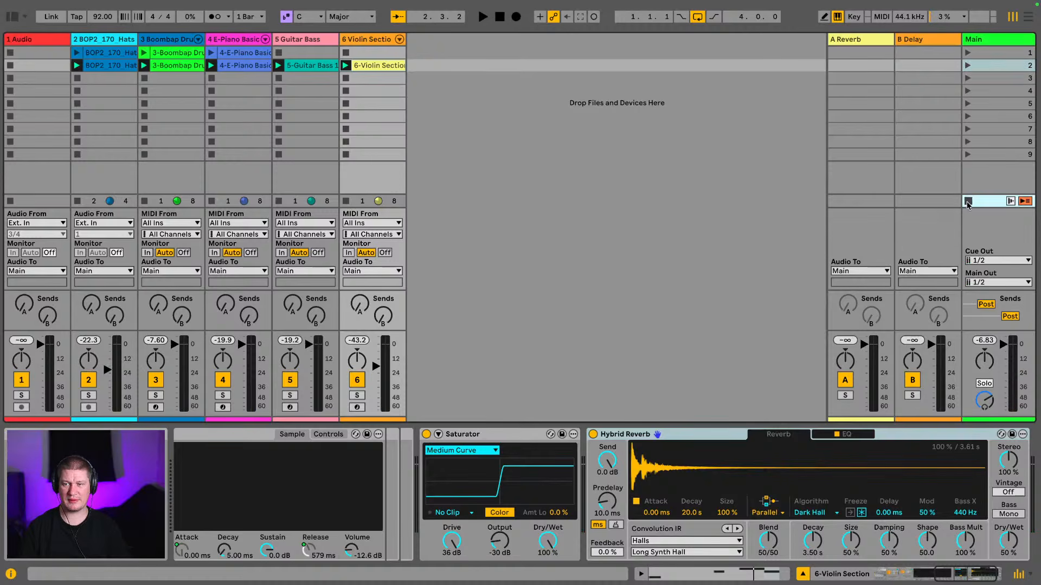
click(516, 17)
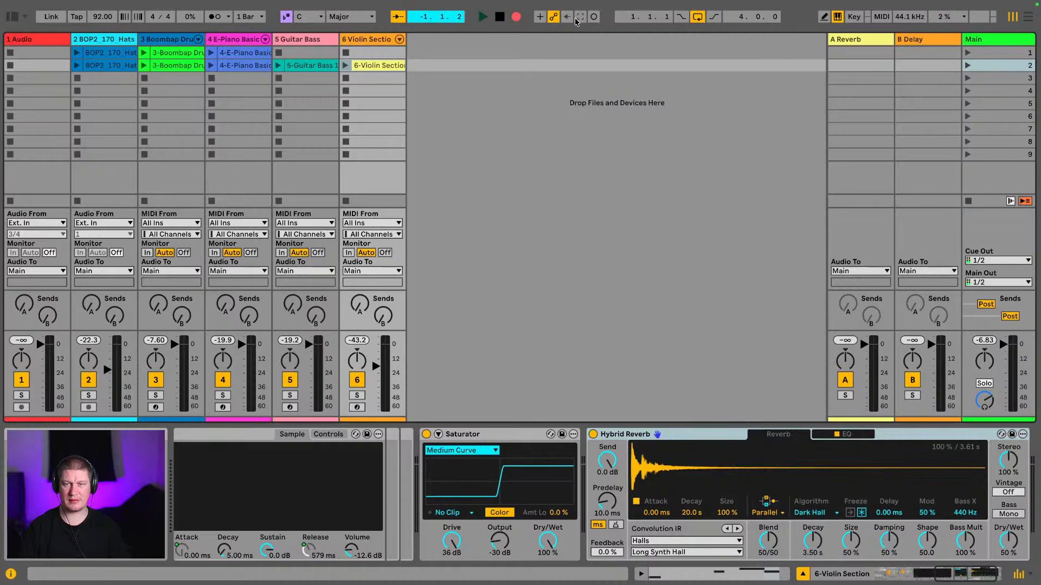
click(967, 53)
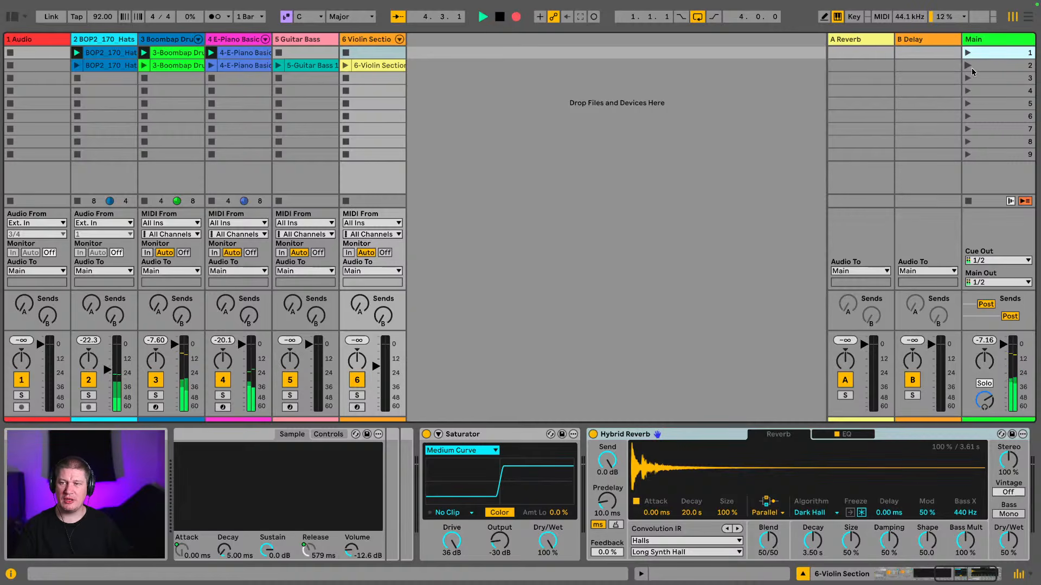
click(968, 65)
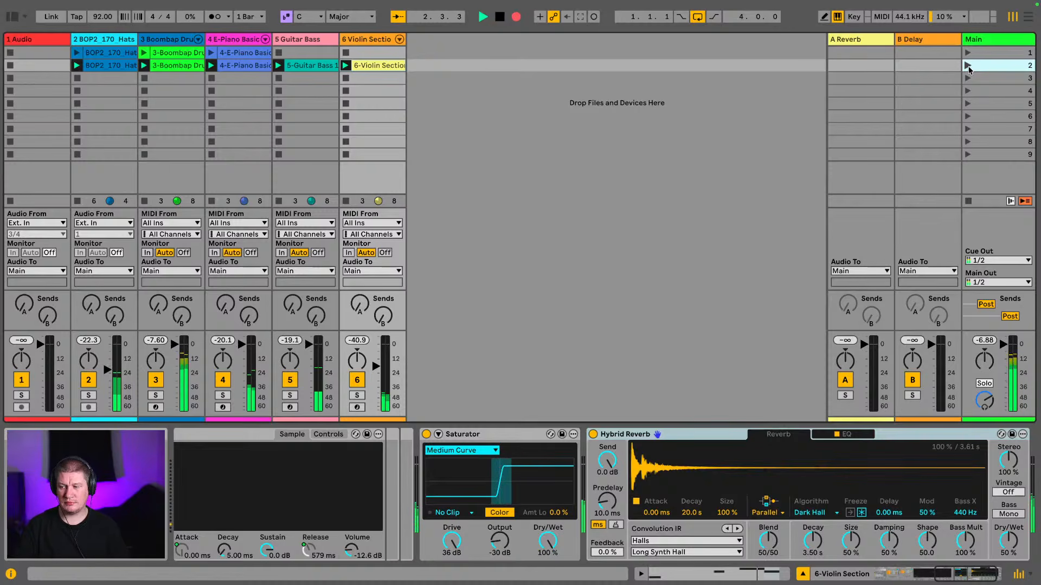
double_click(500, 20)
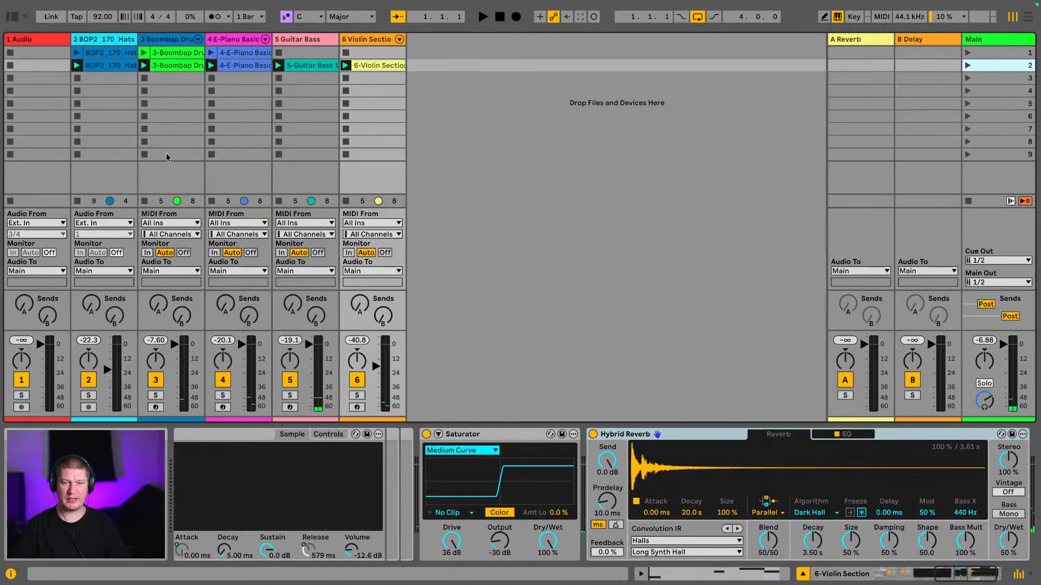
Inspect the recorded clips in the Arrangement View at bars 1 to 5.
click(1030, 21)
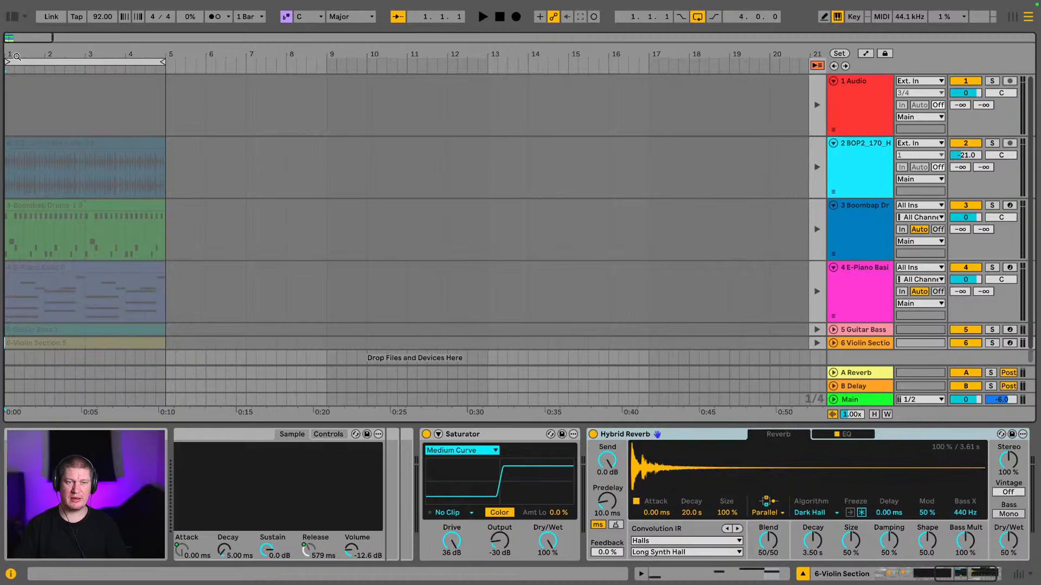
drag(16, 56, 16, 97)
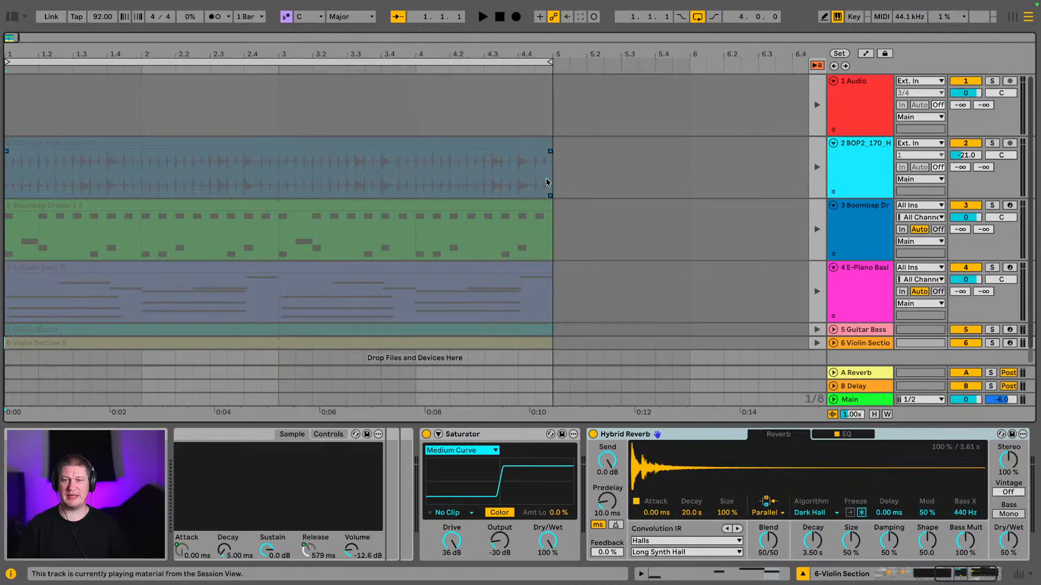
Return playback from the session clips to the arrangement, and fold the hats, Boombap Drums and E-Piano tracks.
click(817, 66)
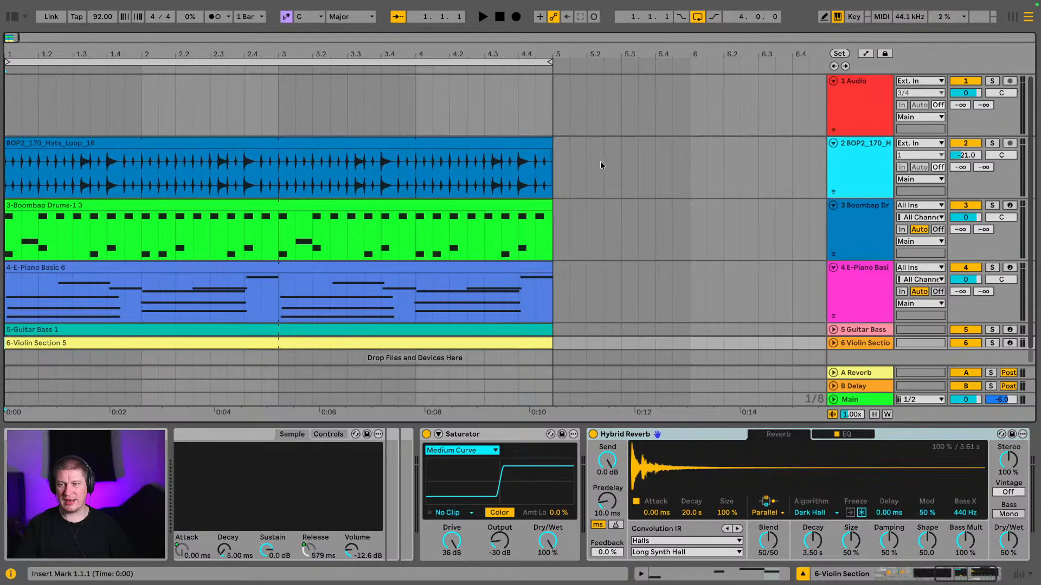
scroll(638, 160, down, 1)
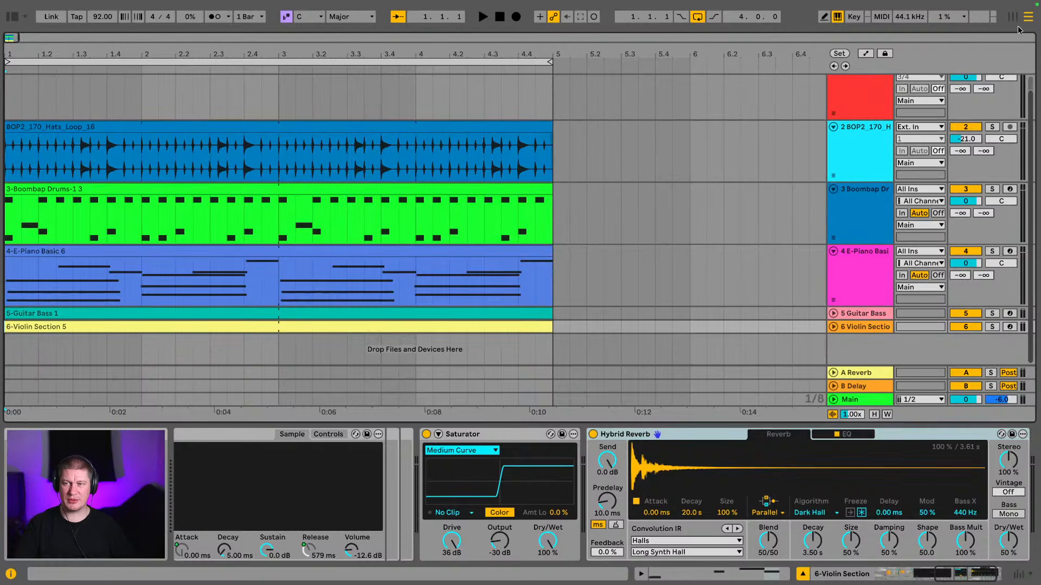
click(834, 128)
click(834, 156)
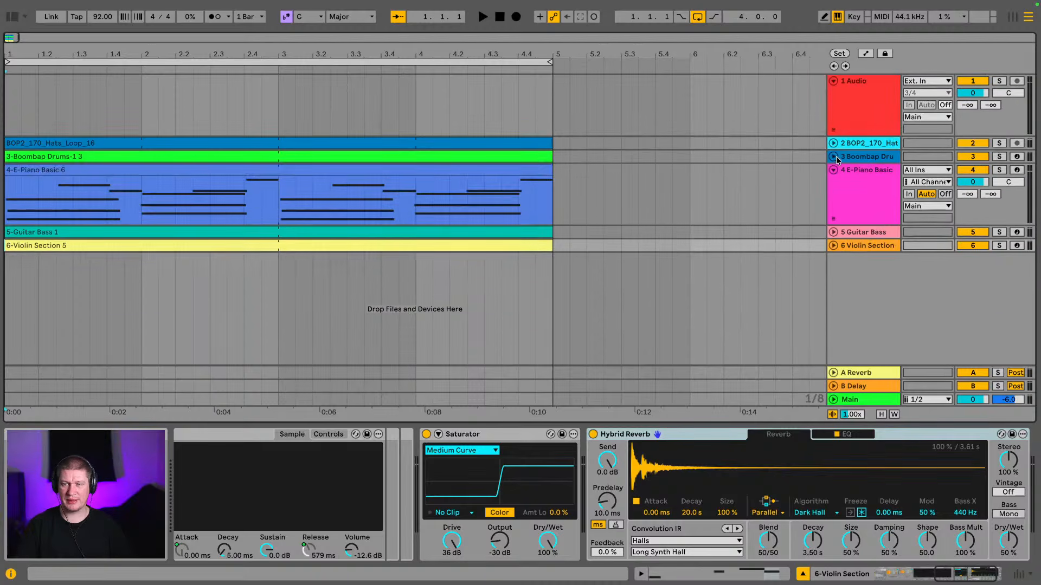
click(833, 170)
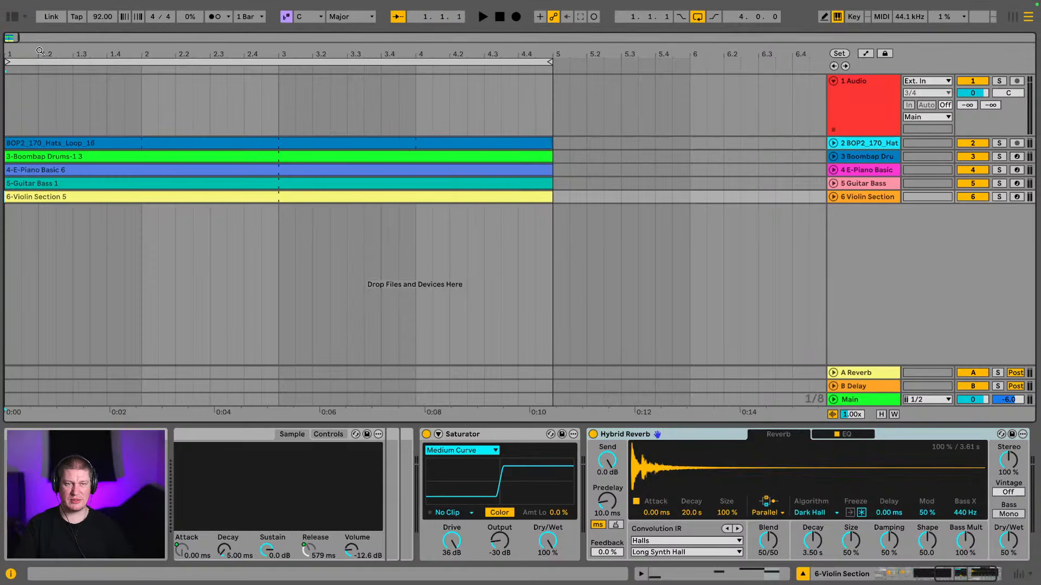
drag(41, 53, 44, 70)
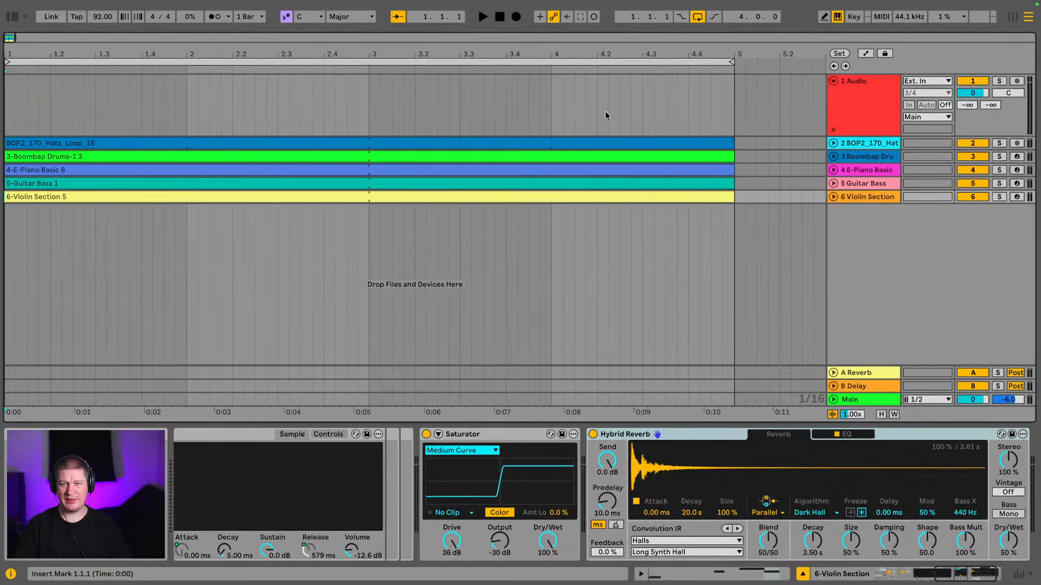
Unfold the hats track, open its clip in the sample editor, and shrink the editor so the arrangement stays in view.
click(833, 143)
click(215, 178)
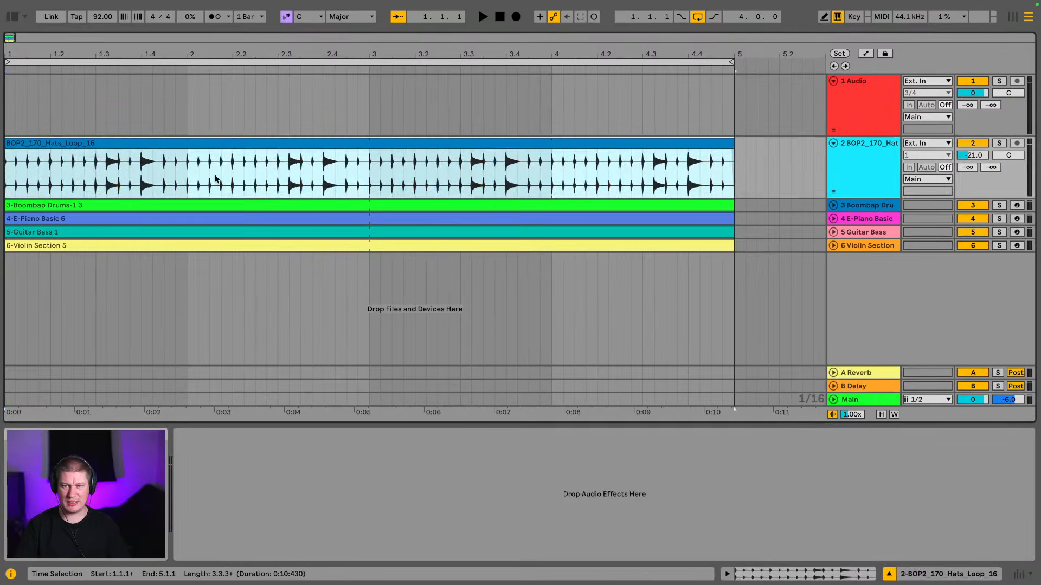
double_click(509, 144)
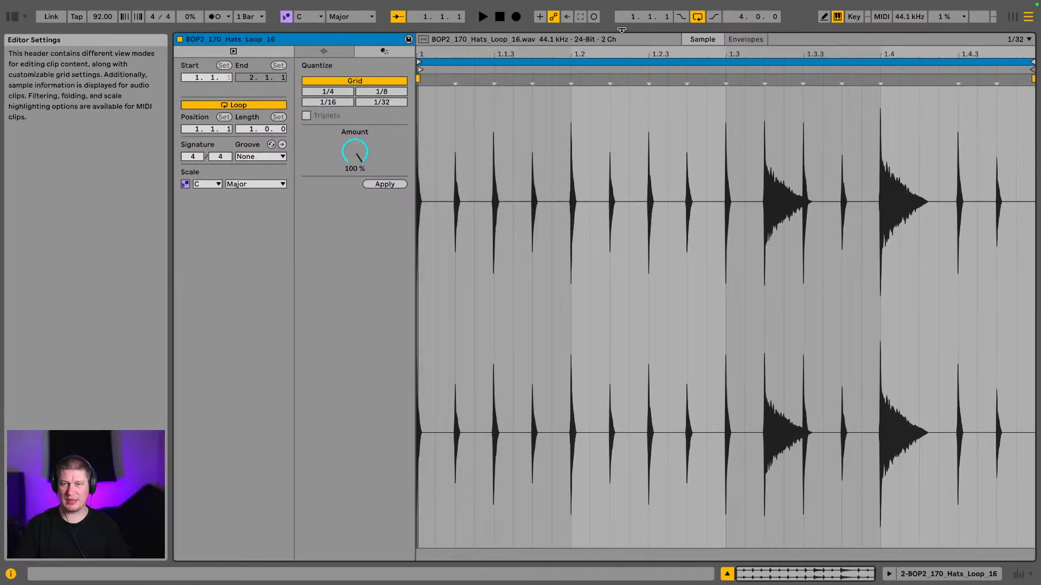
drag(622, 30, 622, 347)
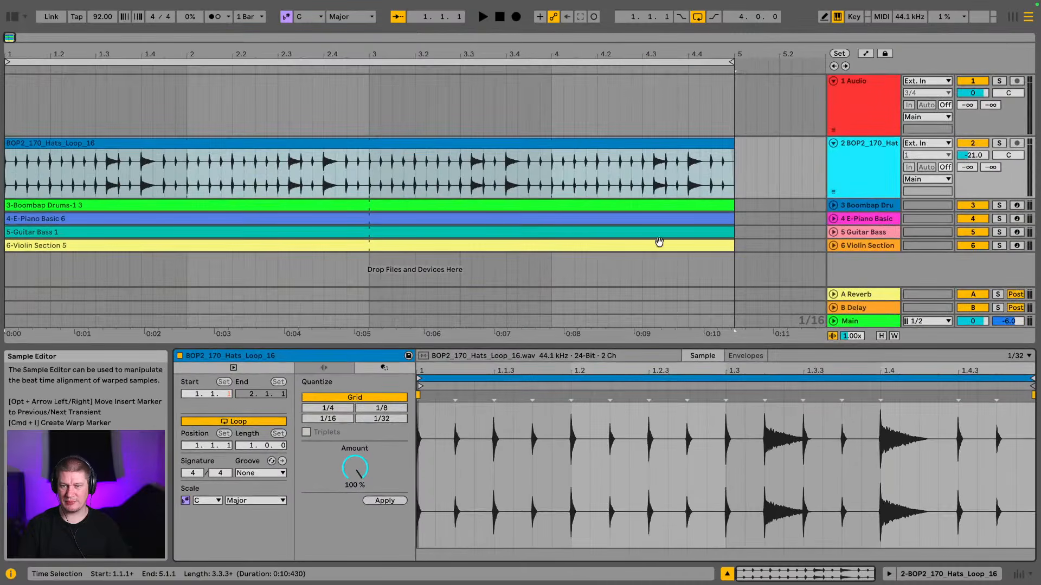
Unfold the Boombap Drums track and examine the hat, snare and kick notes of its recorded clip.
click(835, 204)
click(716, 227)
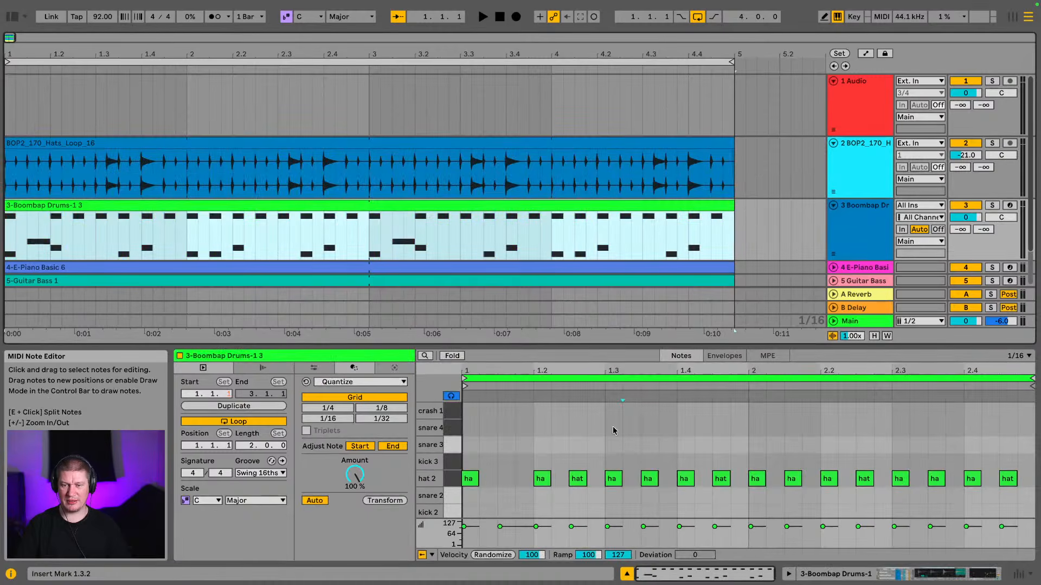
scroll(874, 454, down, 4)
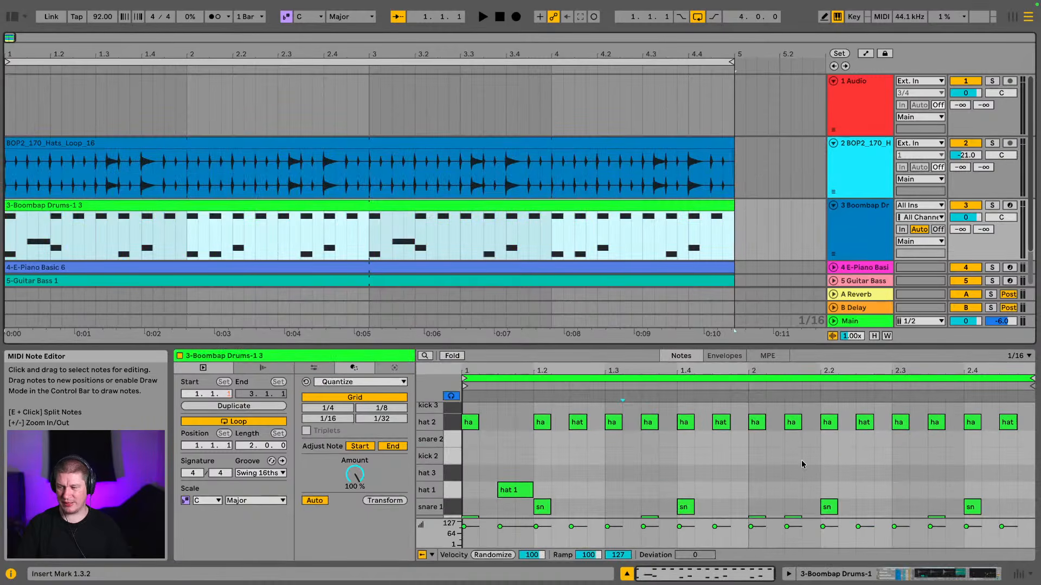
scroll(653, 459, down, 1)
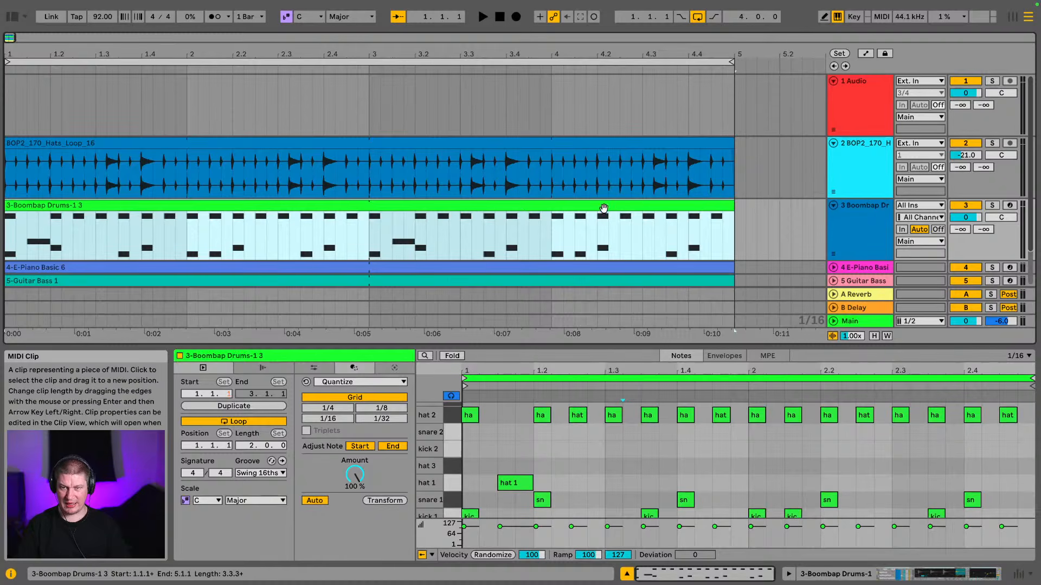
Open the recorded E-Piano clip and examine the full range of its chord notes.
scroll(530, 227, down, 1)
scroll(531, 226, down, 1)
click(483, 239)
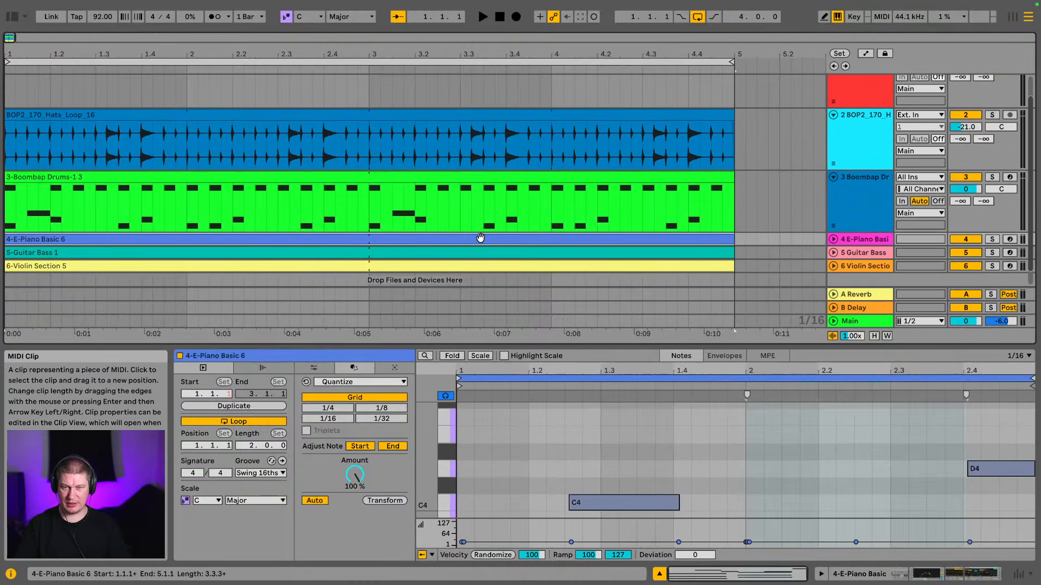
scroll(689, 476, down, 10)
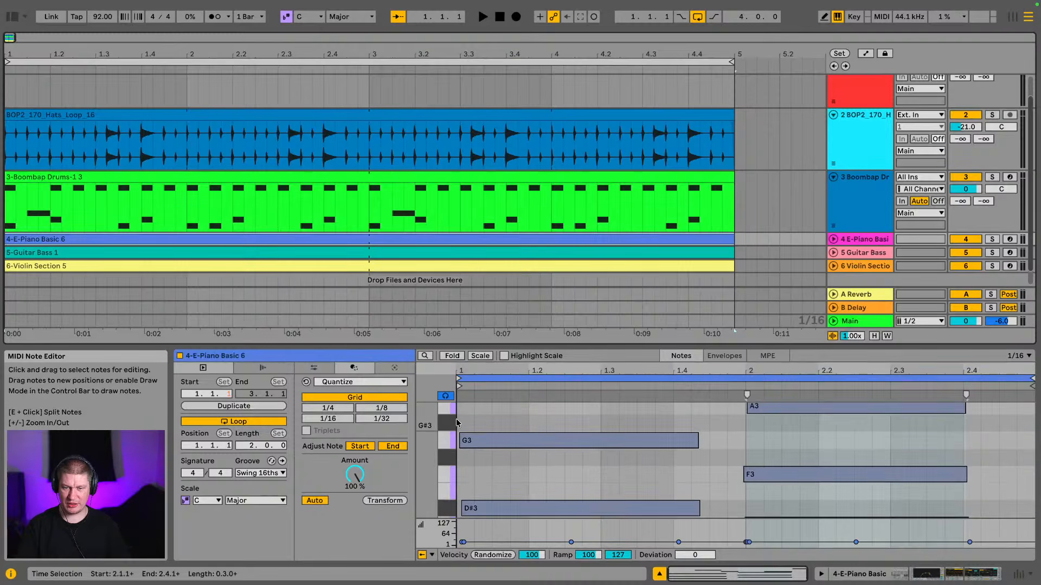
drag(429, 426, 385, 429)
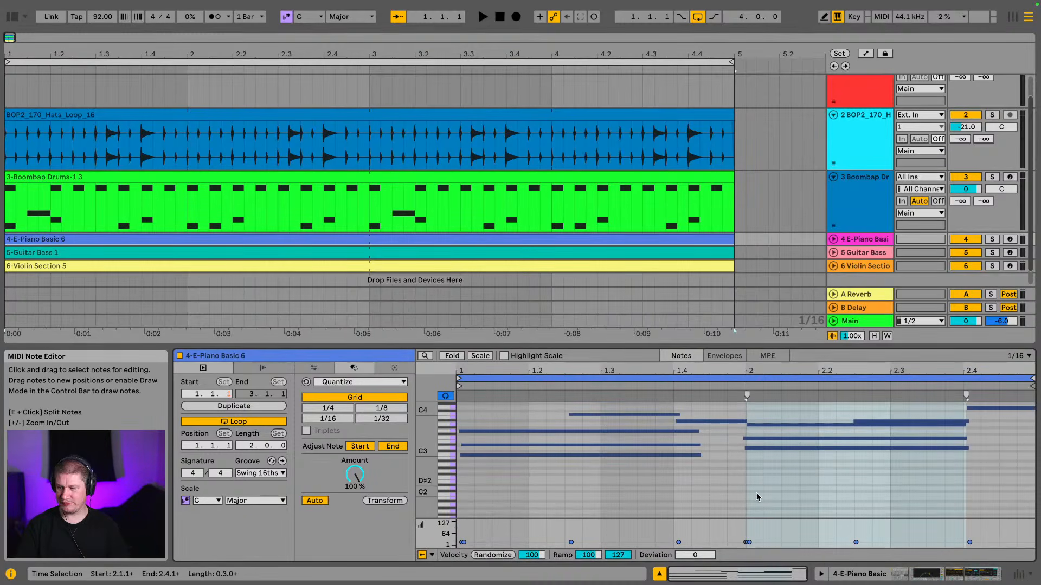
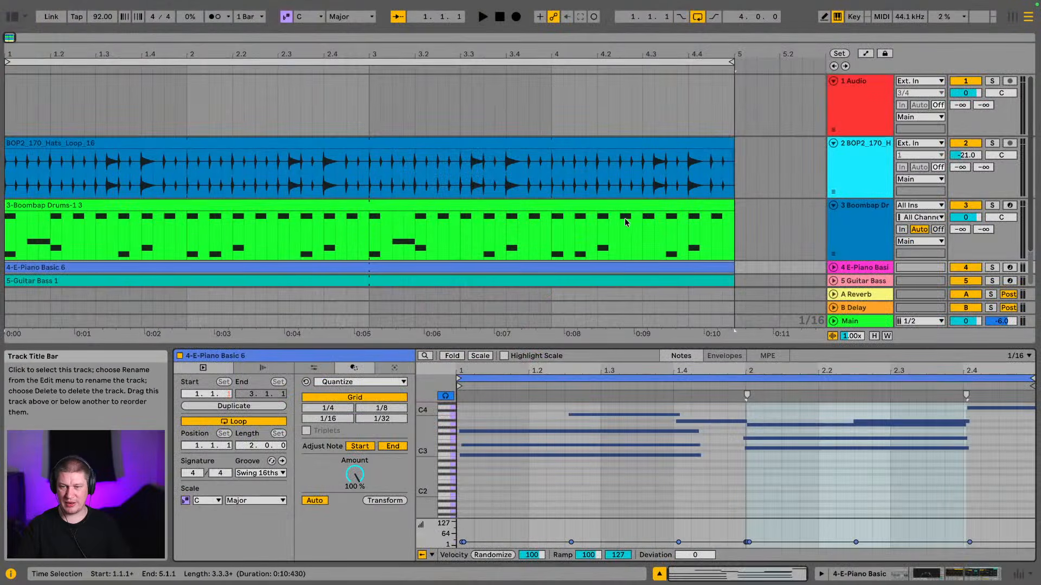
Fold the hats and Boombap Drums tracks back to compact rows.
scroll(697, 241, down, 2)
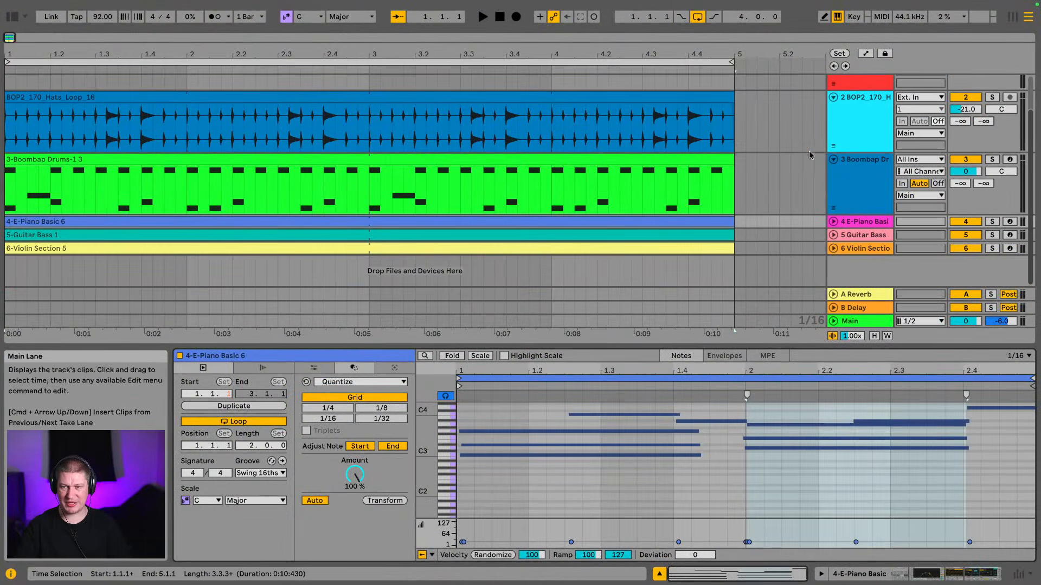
click(833, 99)
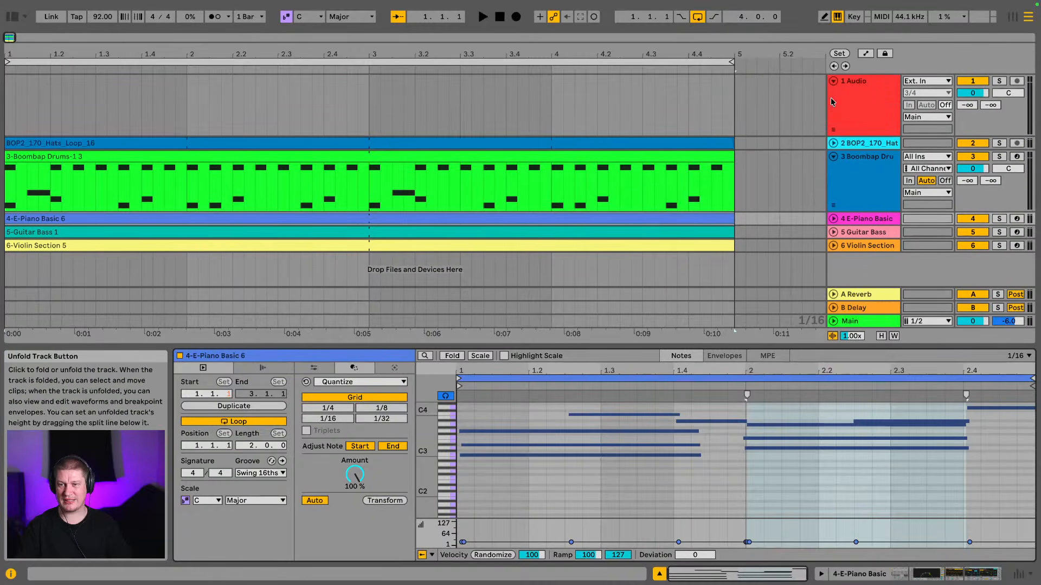
click(833, 157)
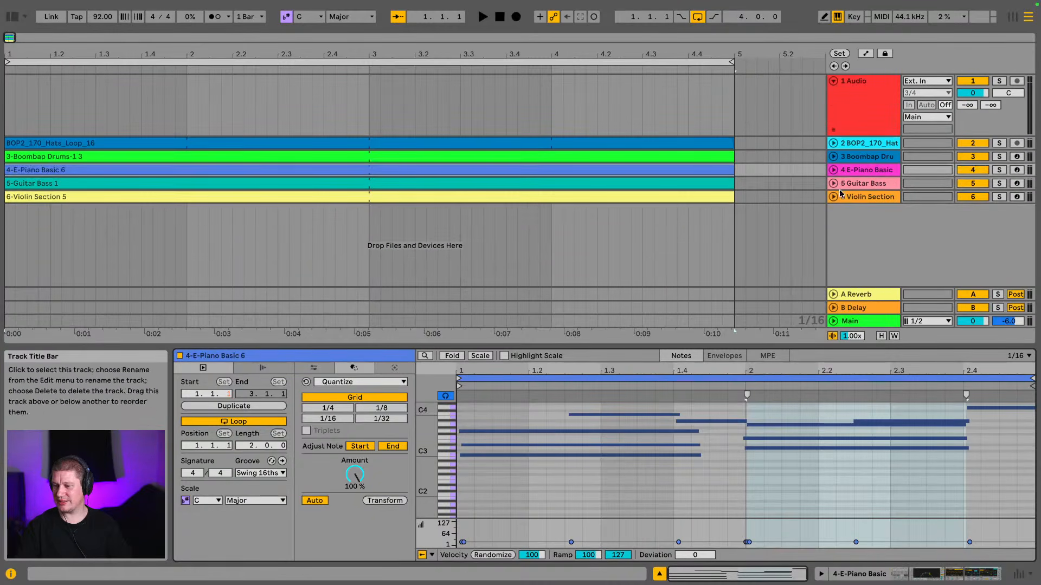
Play the recorded arrangement from its start, and compare its timeline with the Session View clips.
click(282, 142)
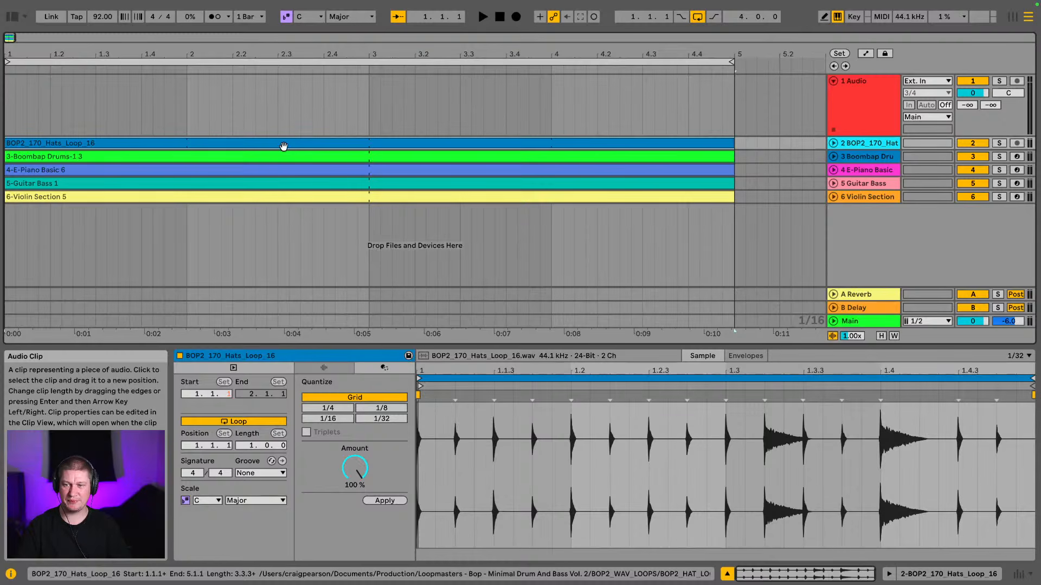
key(space)
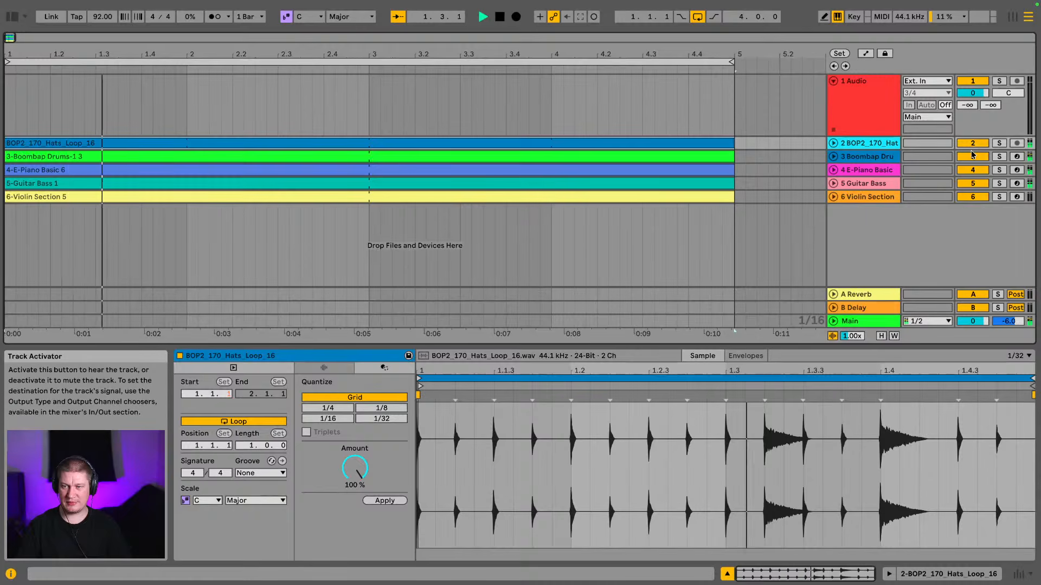
click(873, 156)
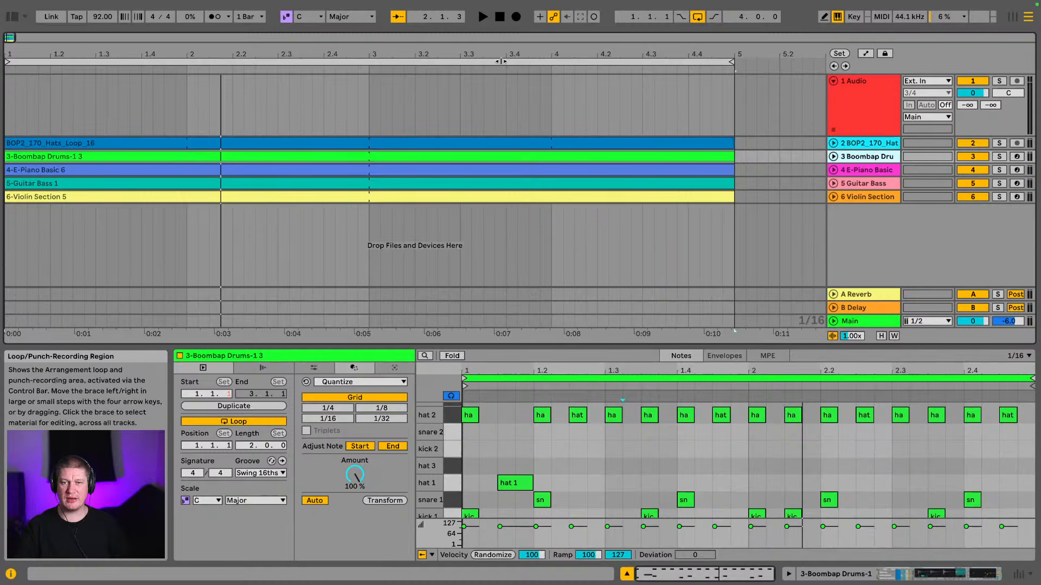
drag(500, 55, 90, 55)
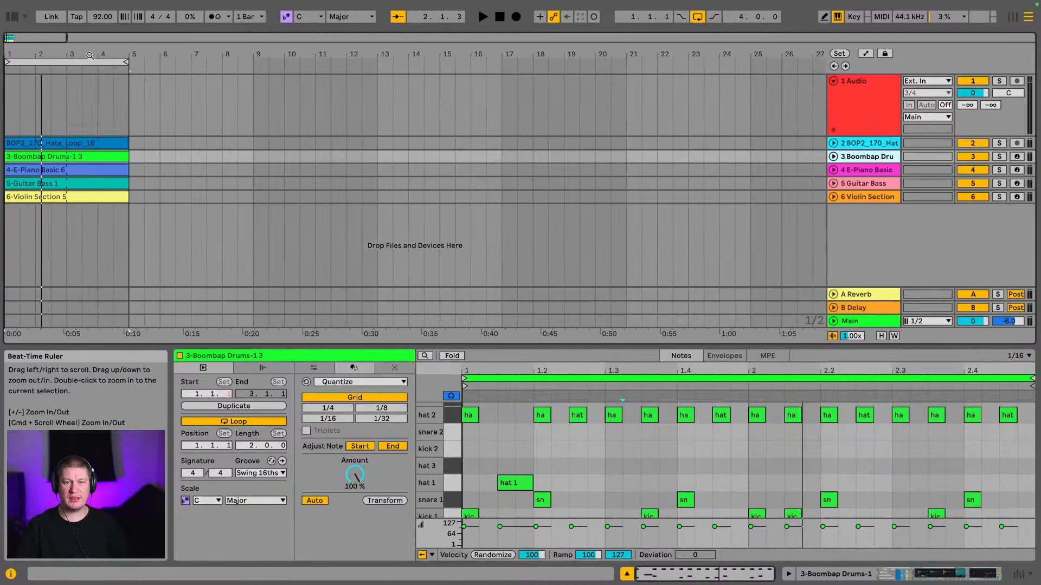
click(1020, 17)
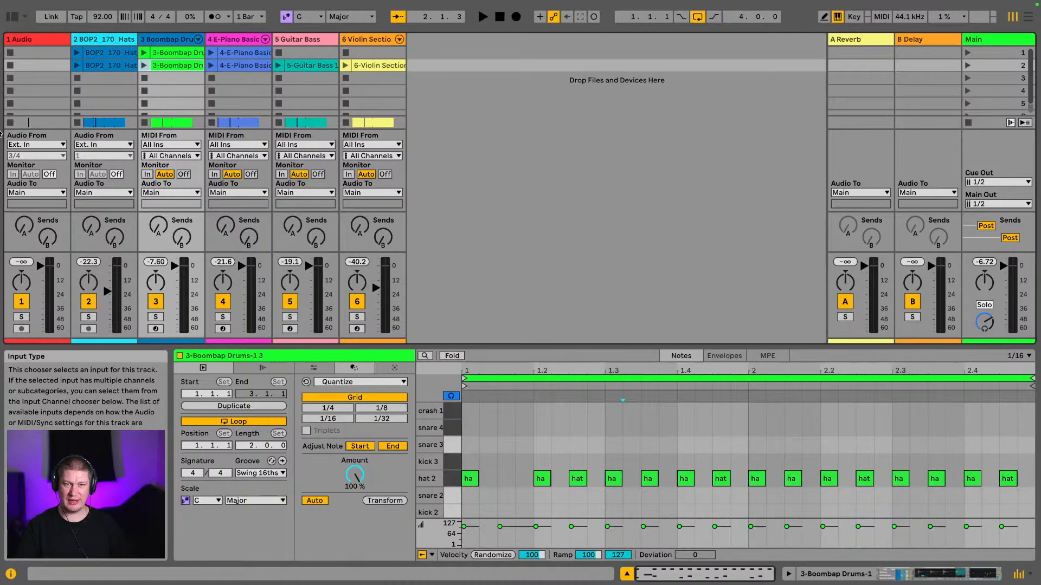
click(1028, 17)
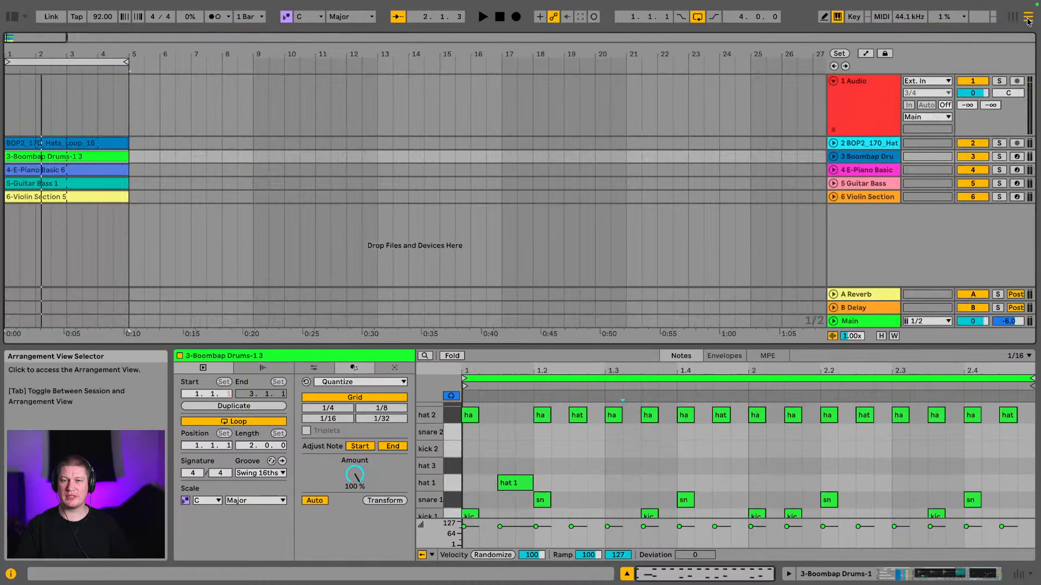
Select all the material within the arrangement loop, bars 1 to 5, across every track.
click(278, 144)
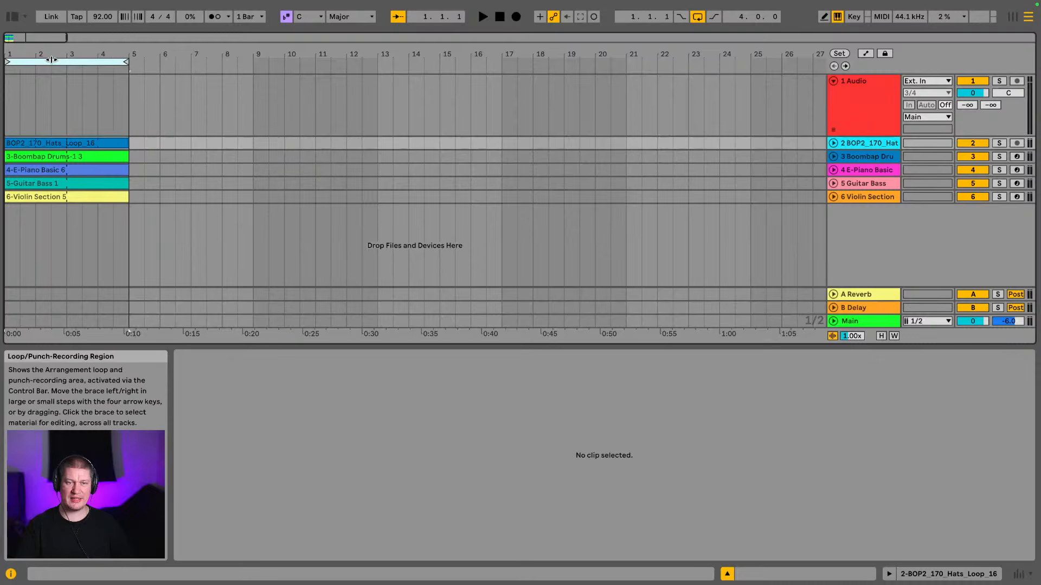
drag(51, 59, 10, 115)
click(25, 62)
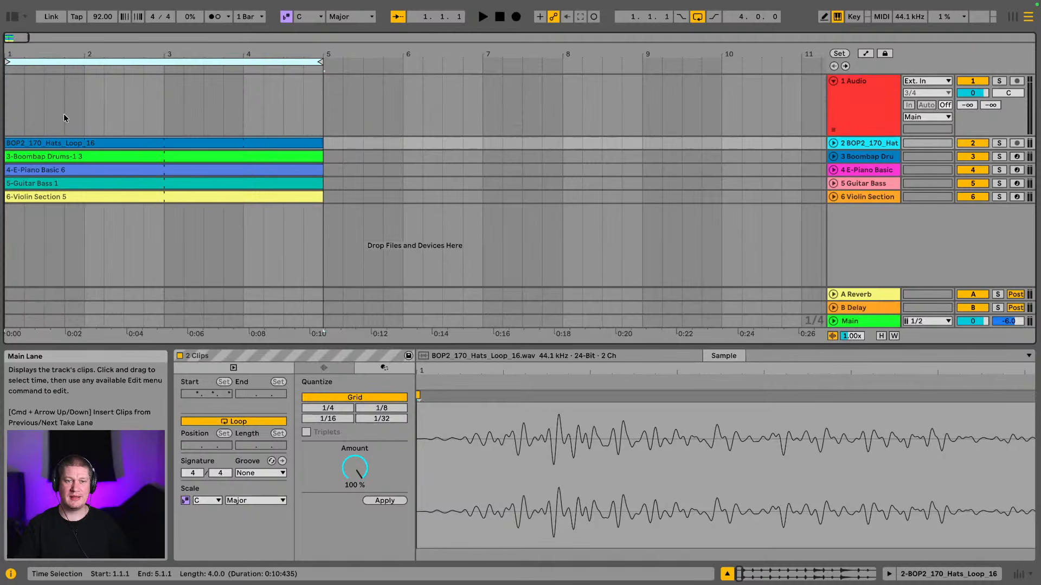
click(136, 65)
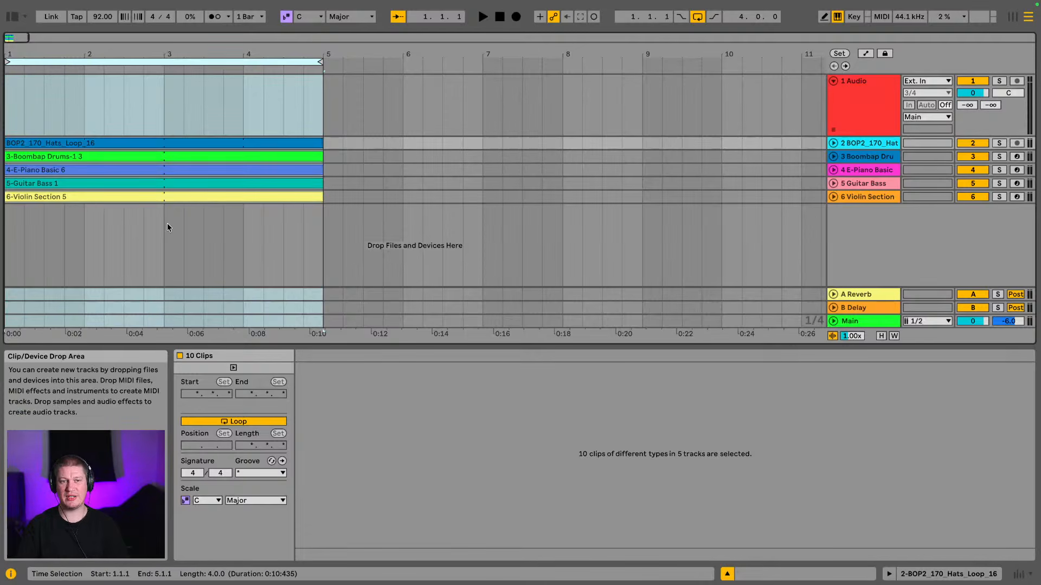
Insert a new MIDI track below Violin Section and a new audio track below that.
click(879, 197)
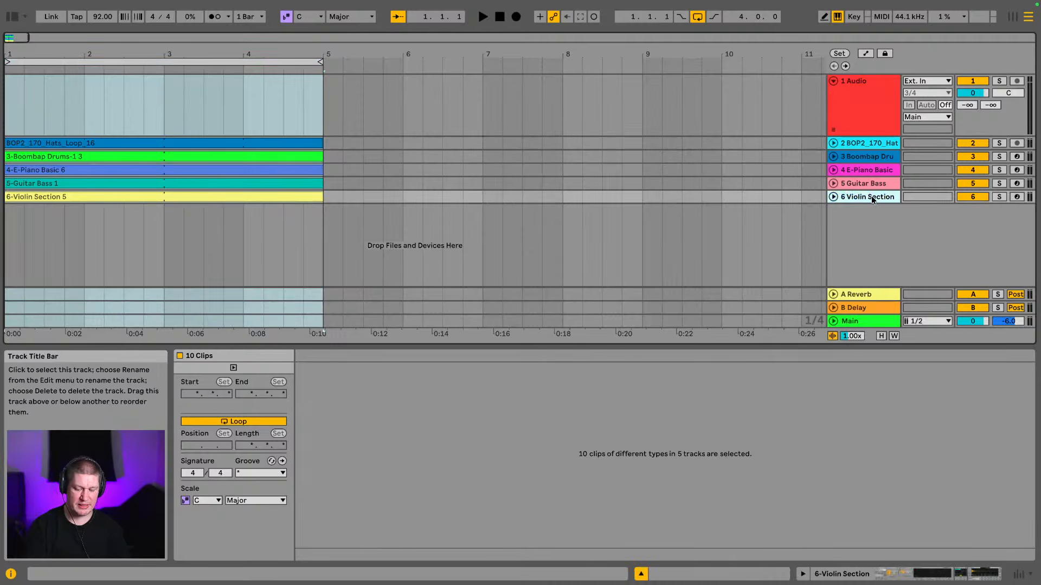
key(super+shift+t)
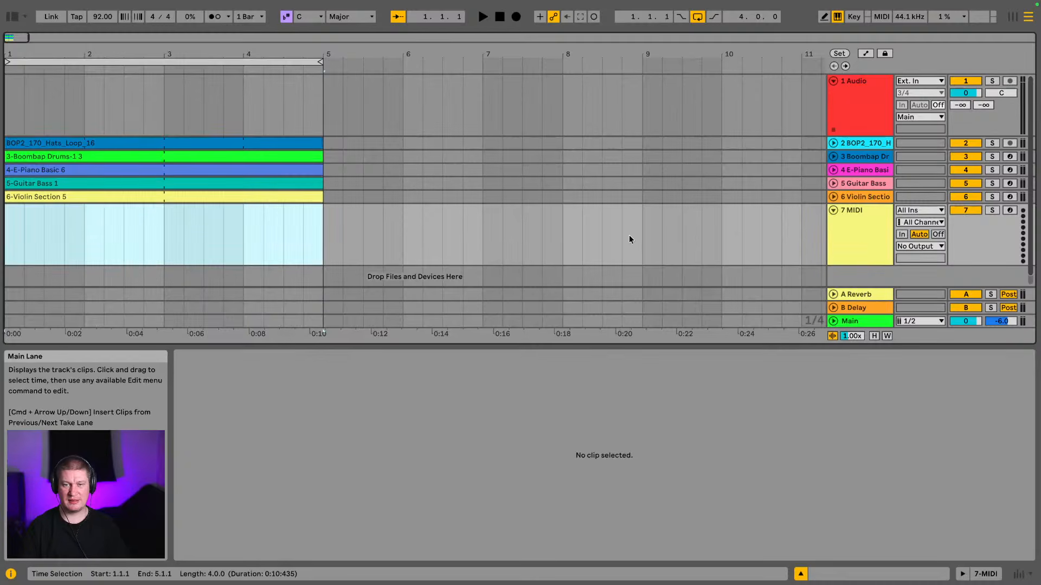
click(875, 239)
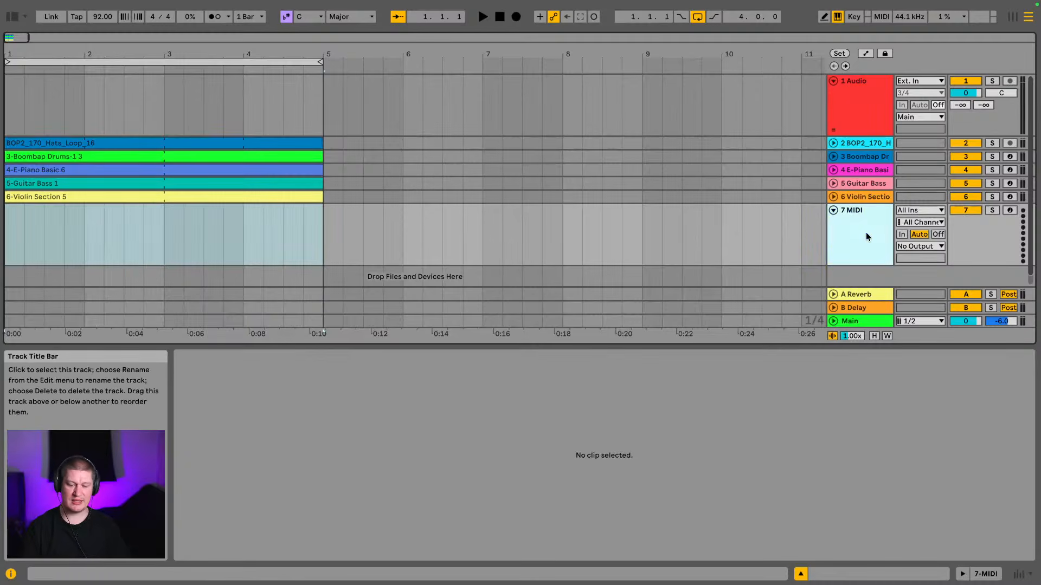
key(super+t)
scroll(625, 250, down, 2)
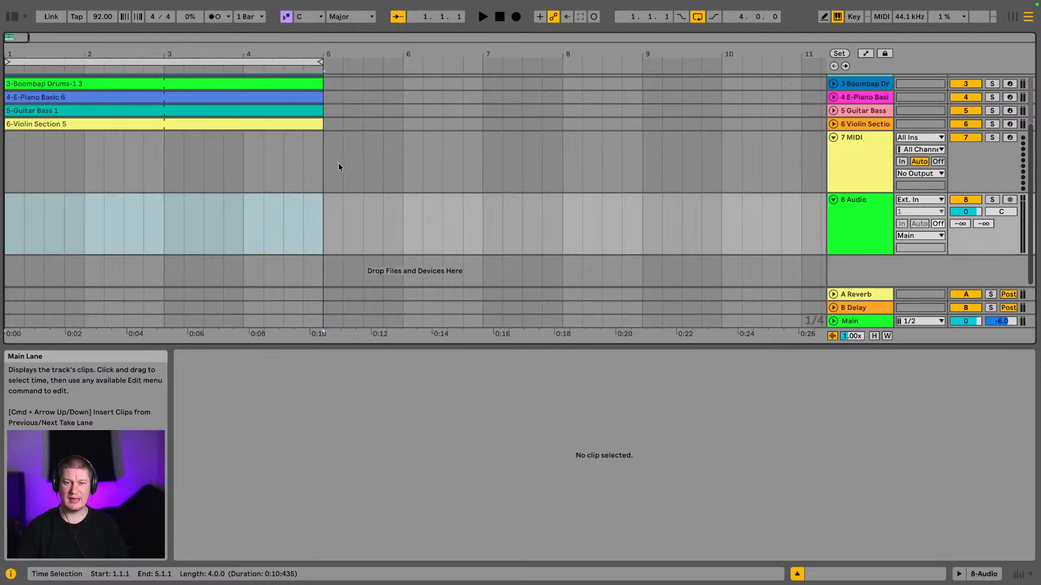
Insert an empty four-bar MIDI clip from bar 1 to 5 on the 7 MIDI track, and delete it.
drag(334, 163, 1, 185)
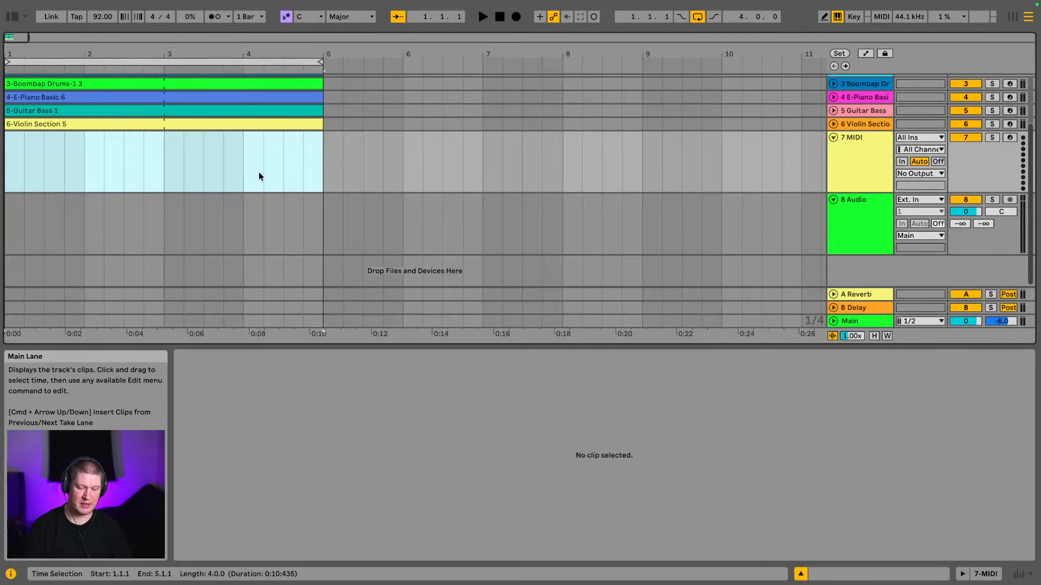
key(super+shift+m)
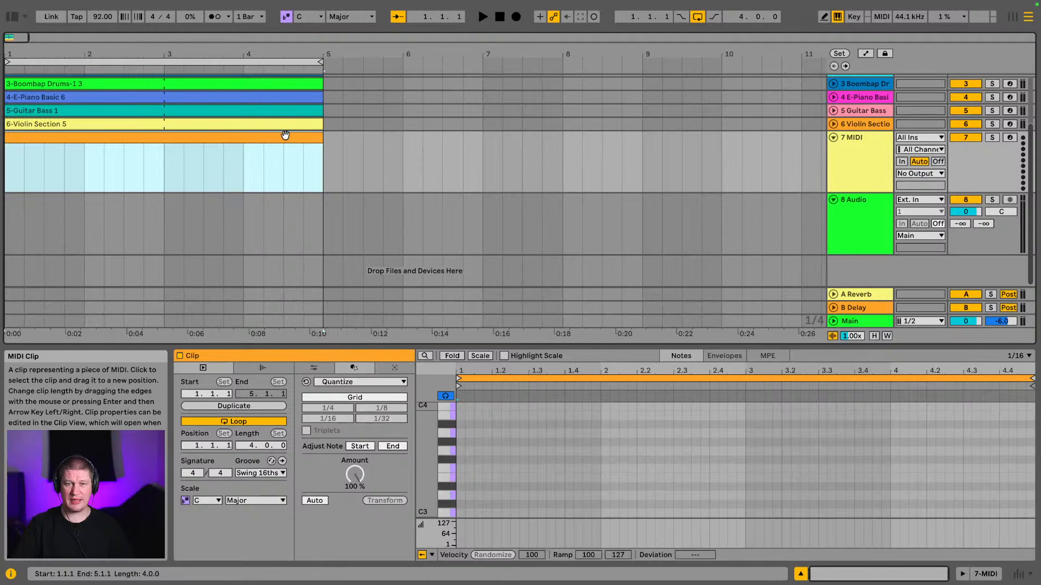
key(Delete)
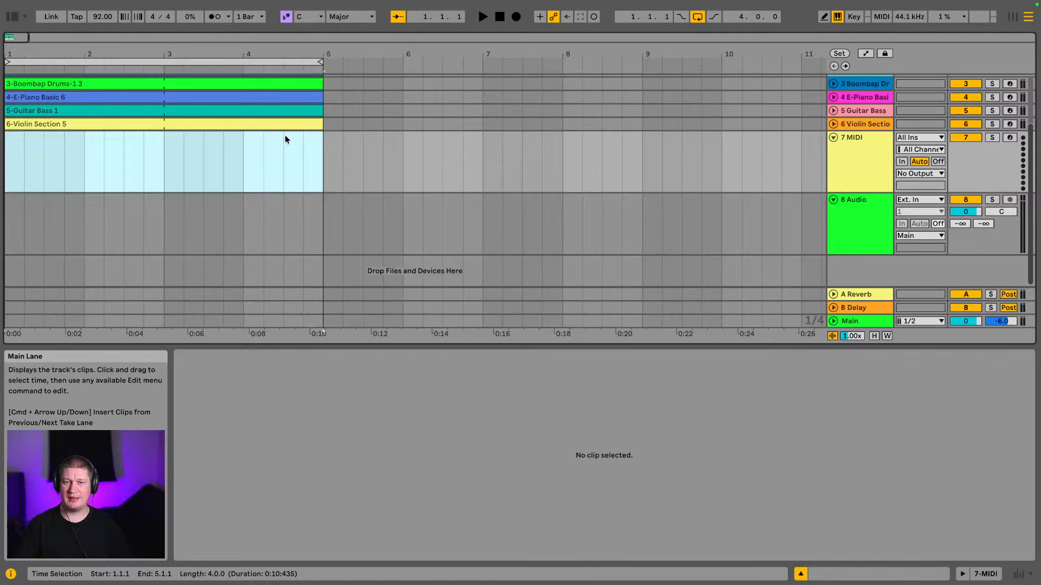
click(179, 172)
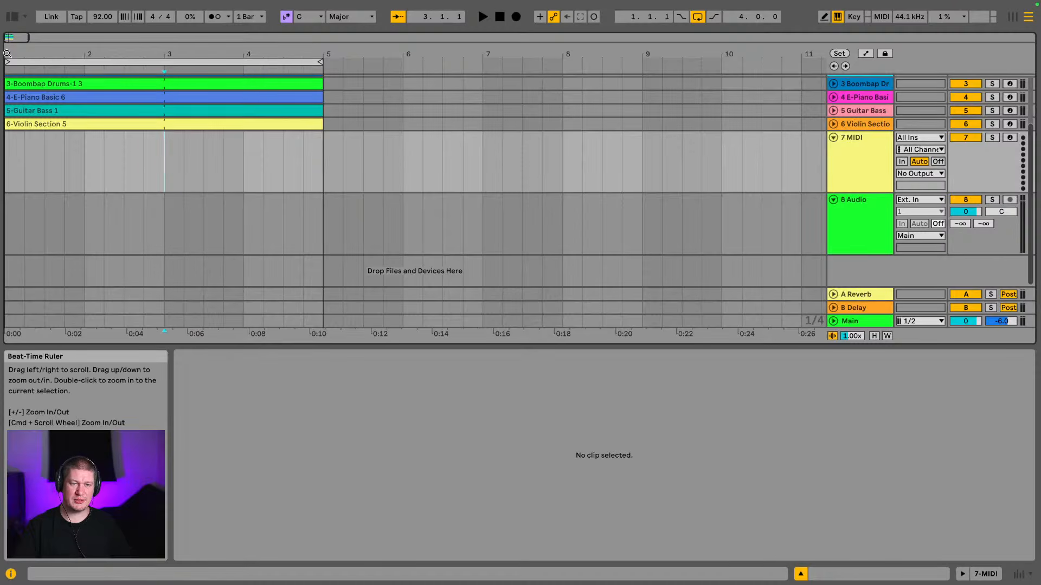
Move the Guitar Bass clip to start at bar 9 and extend the arrangement loop to 16 bars.
drag(8, 54, 8, 74)
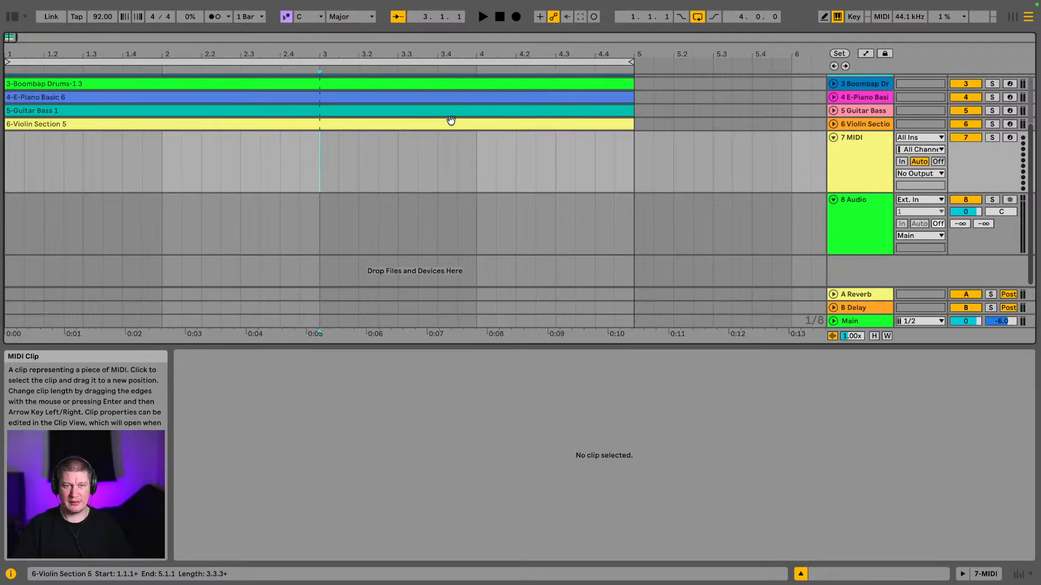
drag(316, 54, 315, 47)
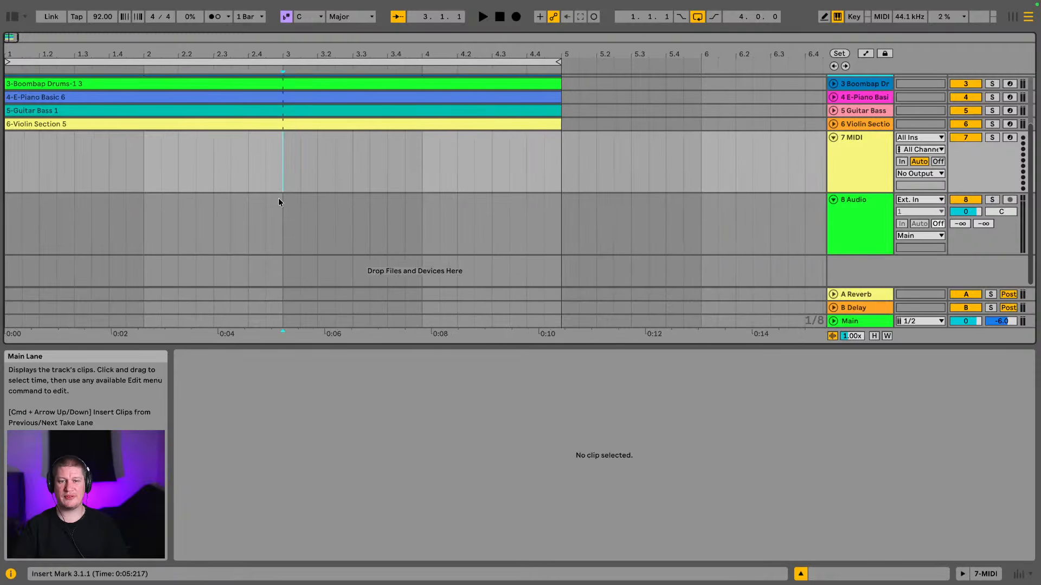
scroll(279, 202, up, 3)
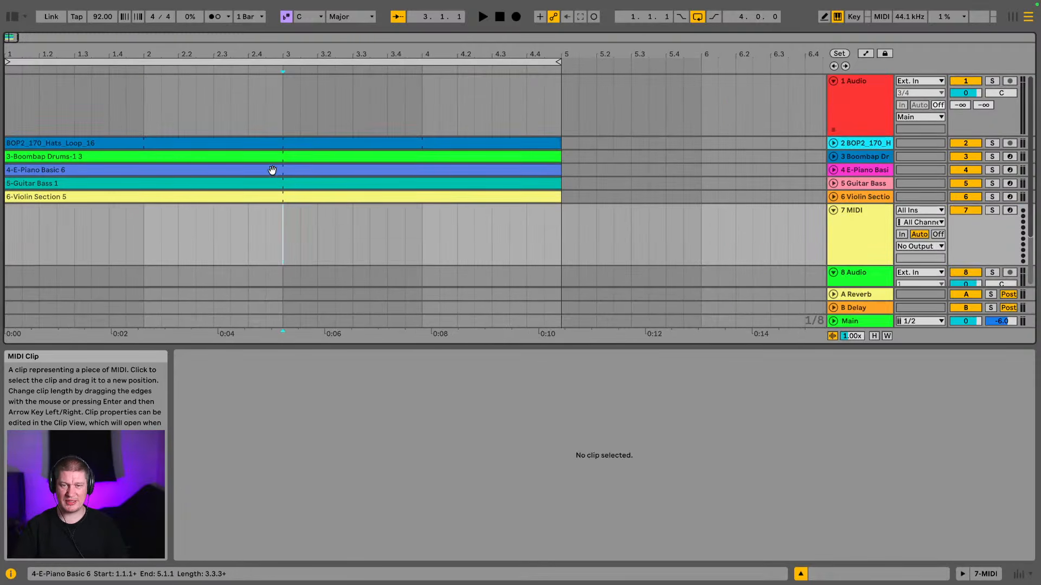
drag(352, 54, 353, 46)
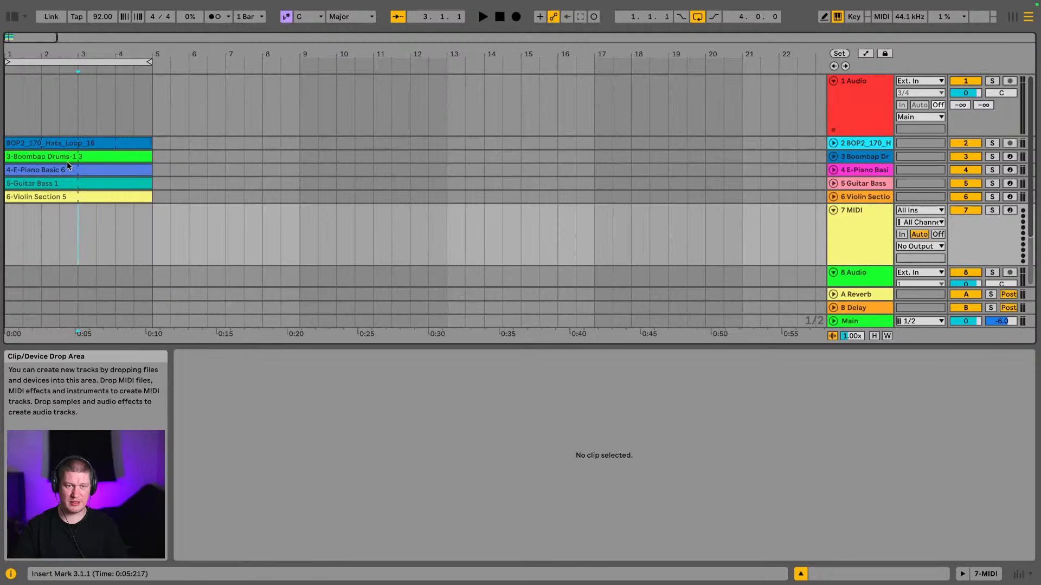
drag(58, 182, 352, 176)
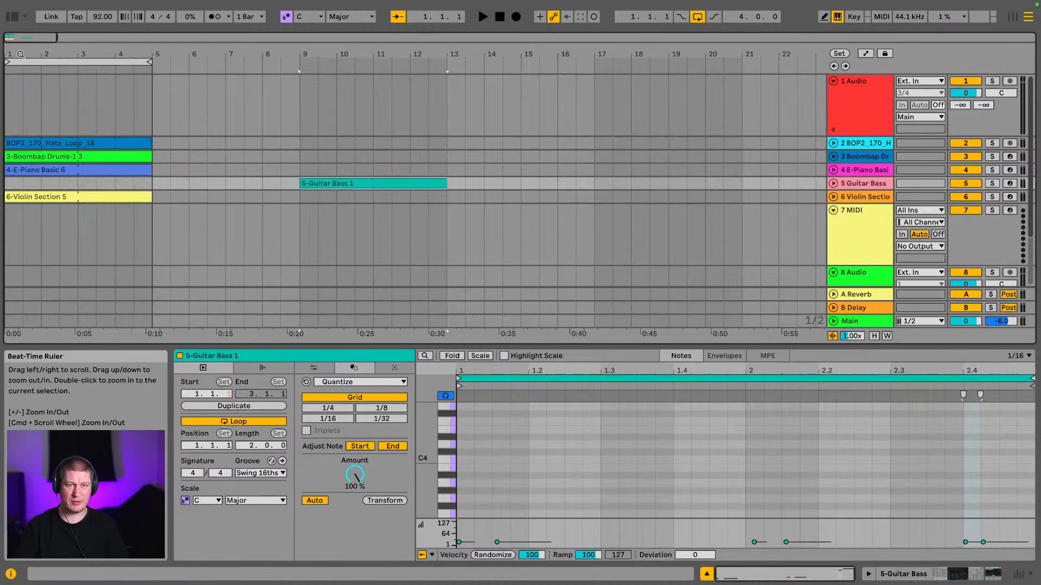
mouse_move(149, 62)
mouse_down()
mouse_move(629, 65)
mouse_move(594, 92)
mouse_up()
Unfold the Boombap Drums track and extend its clip to bar 17.
click(57, 156)
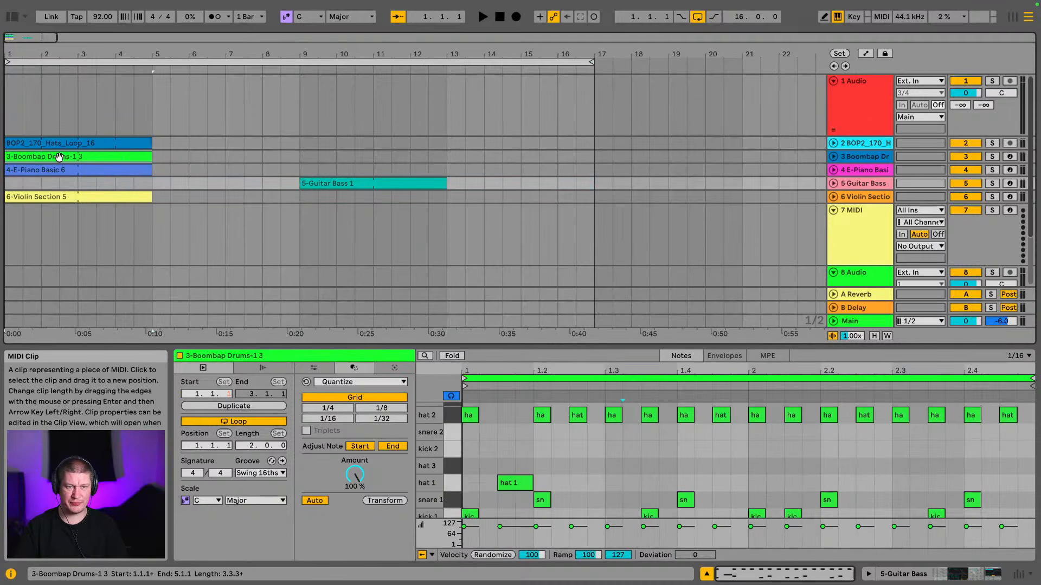
click(833, 157)
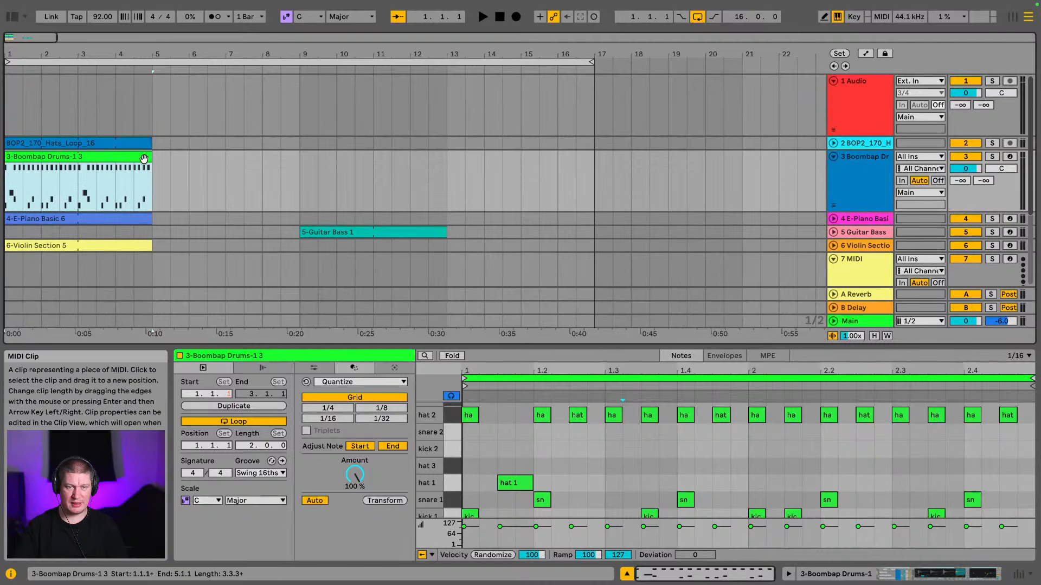
drag(144, 159, 591, 159)
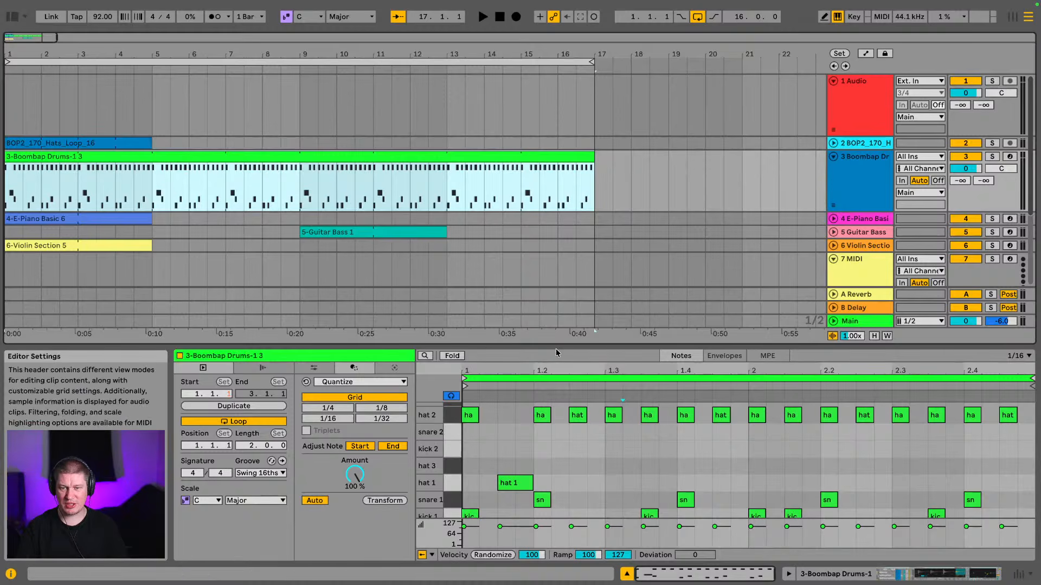
Delete the kick 1 note at 2.1.3 in the drum clip, and redraw it at the same position.
drag(558, 347, 579, 290)
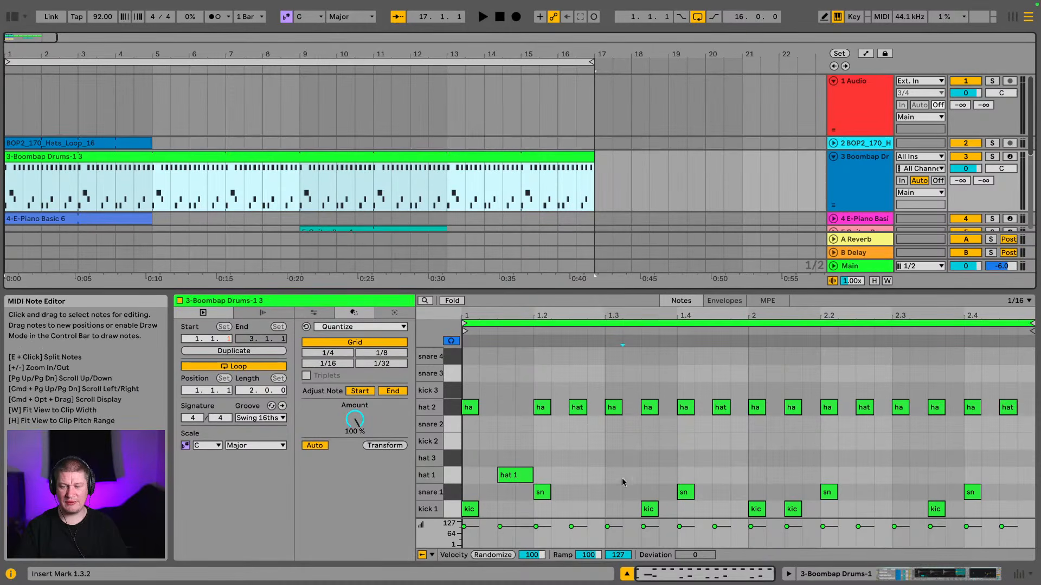
click(790, 511)
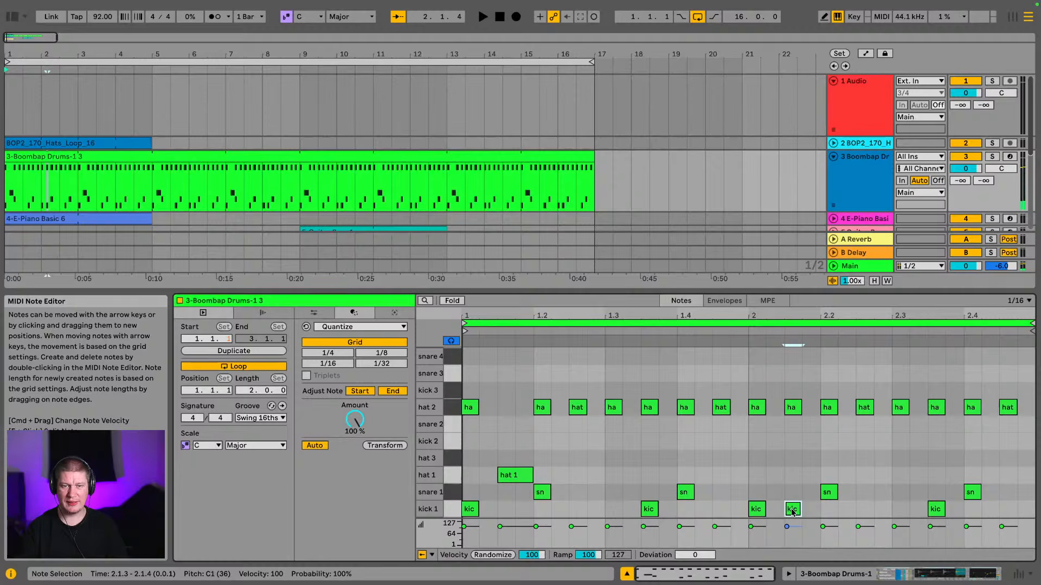
key(Delete)
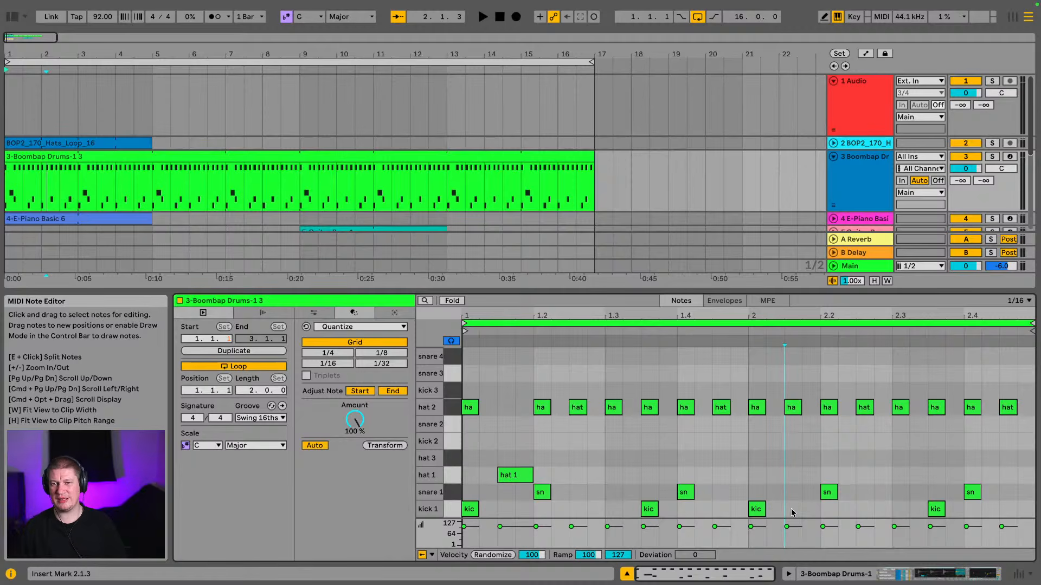
double_click(792, 510)
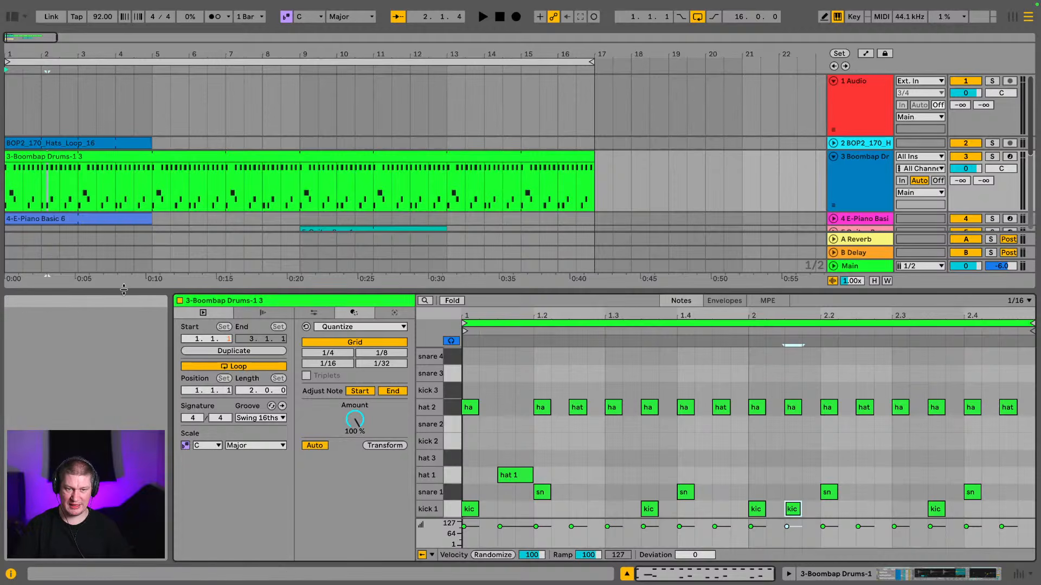
drag(124, 290, 124, 564)
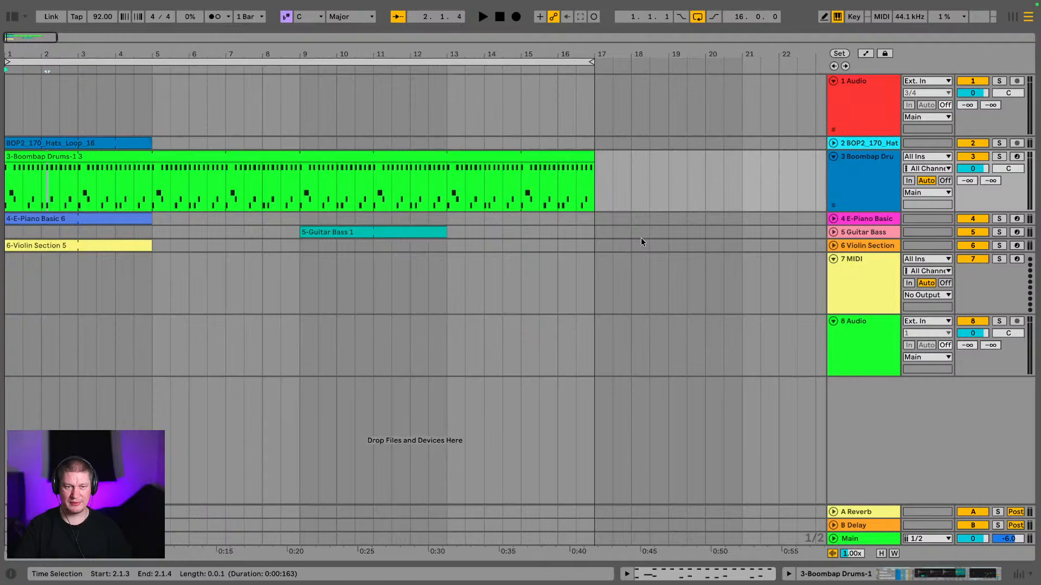
Extend the hats loop clip to bar 9 and the Guitar Bass clip to bar 17.
click(260, 156)
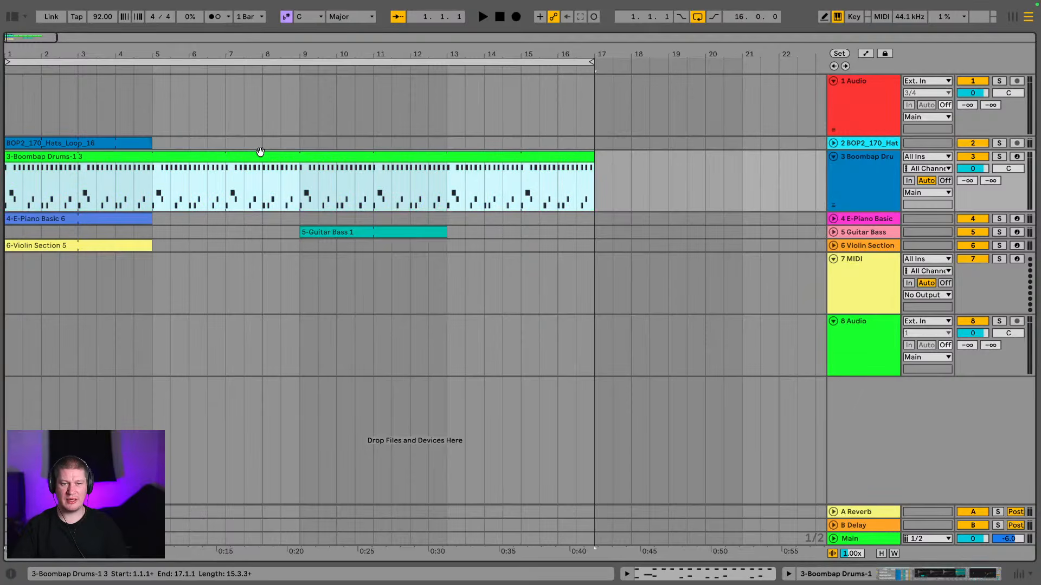
key(space)
drag(150, 140, 299, 140)
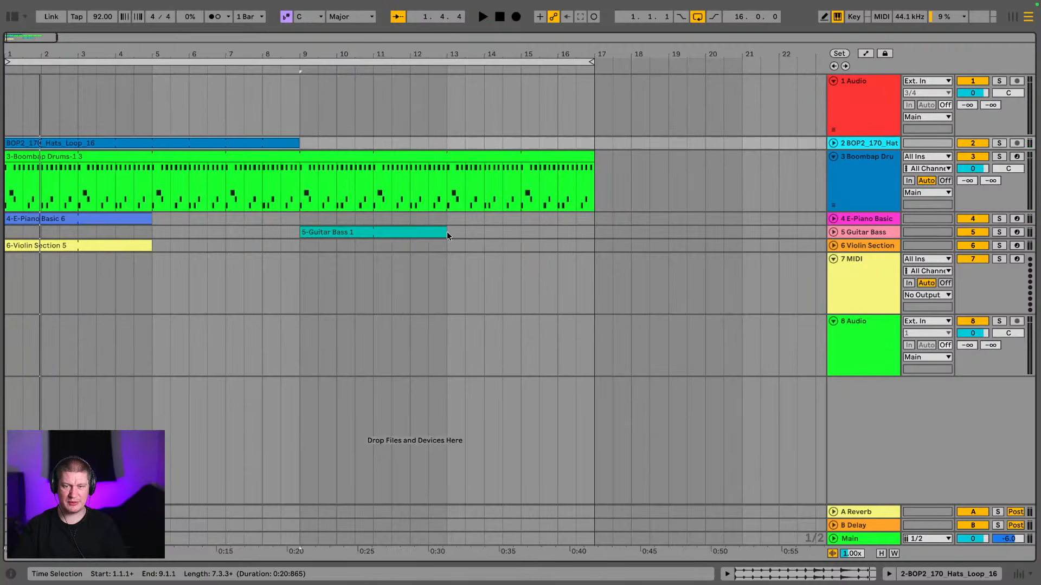
drag(447, 233, 597, 234)
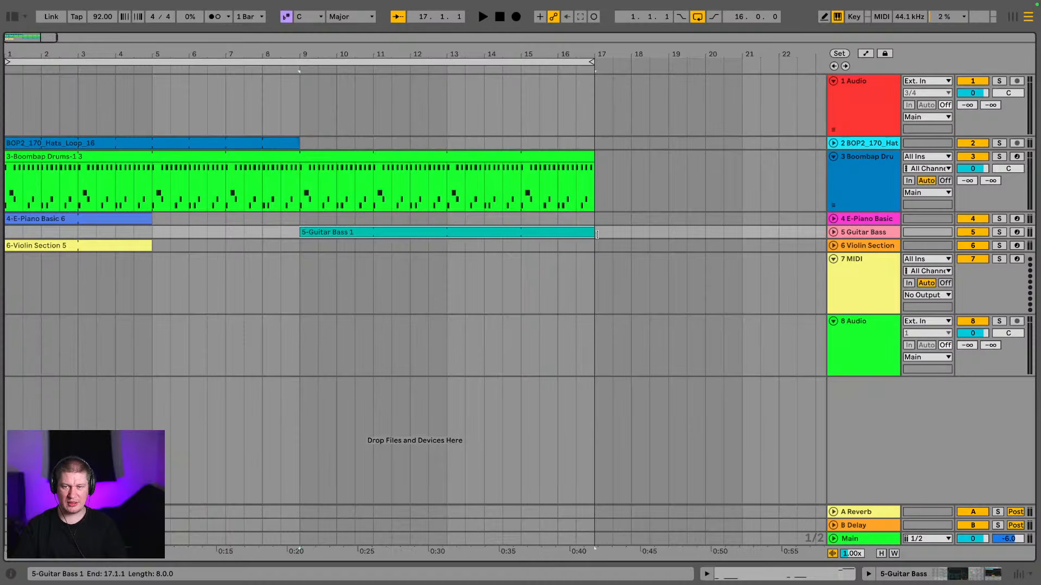
Move the Violin Section clip to start at bar 17, and extend the E-Piano Basic clip to bar 17.
drag(93, 243, 667, 245)
click(42, 141)
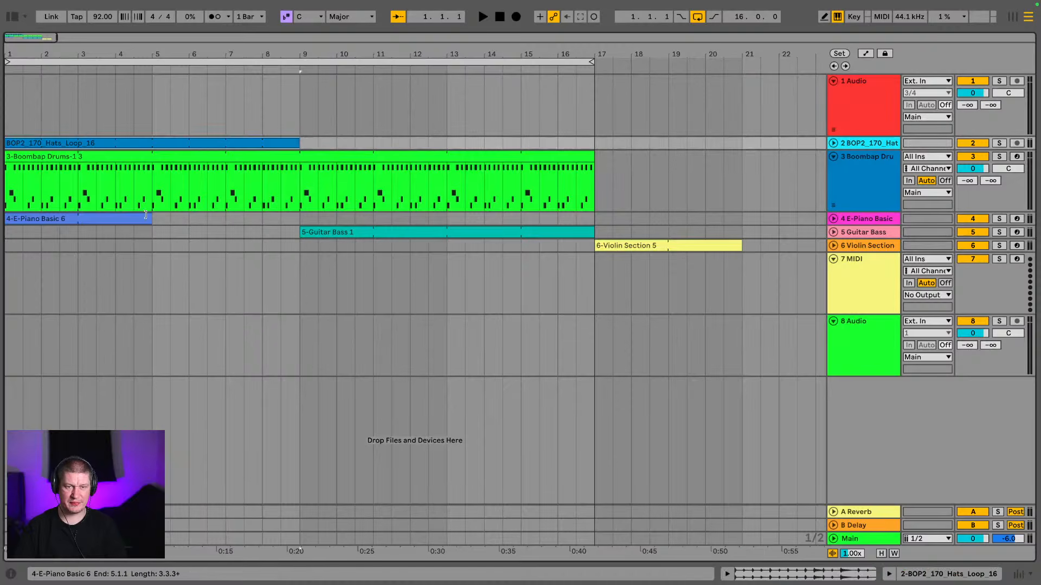
drag(145, 215, 594, 218)
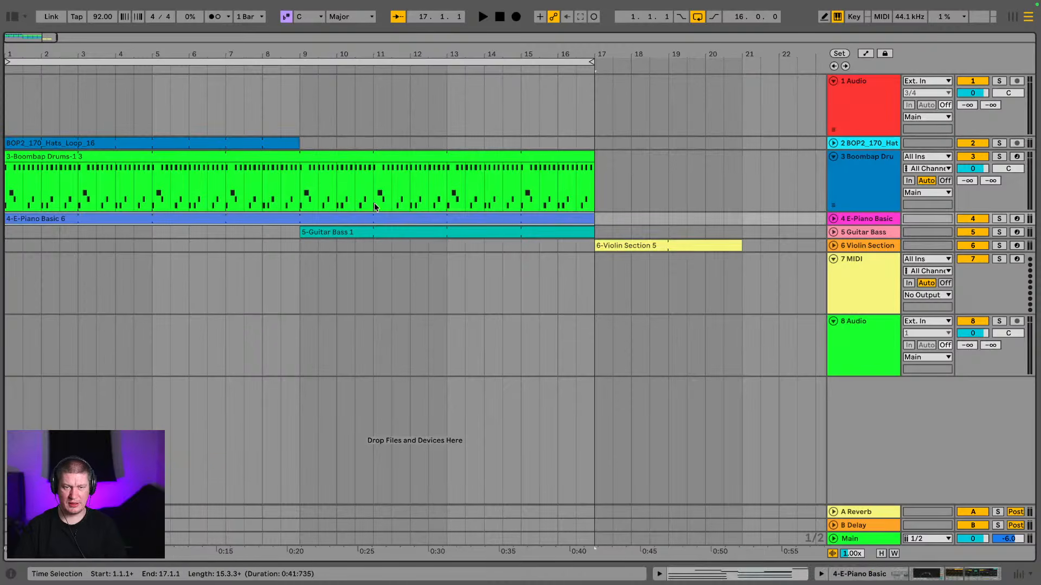
Extend the hats loop clip to bar 17 and trim its start to bar 9.
click(151, 143)
key(space)
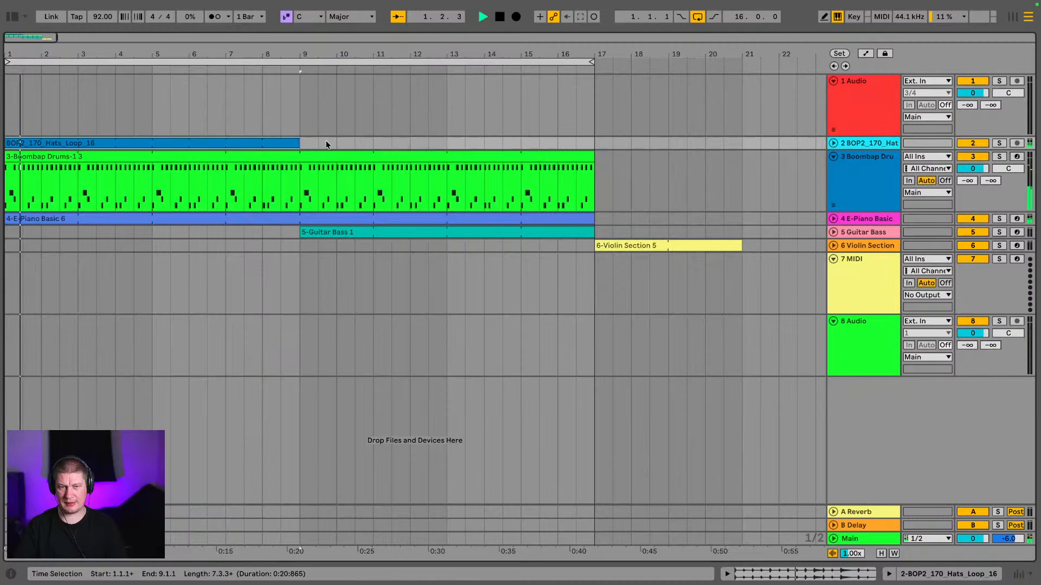
drag(299, 143, 594, 143)
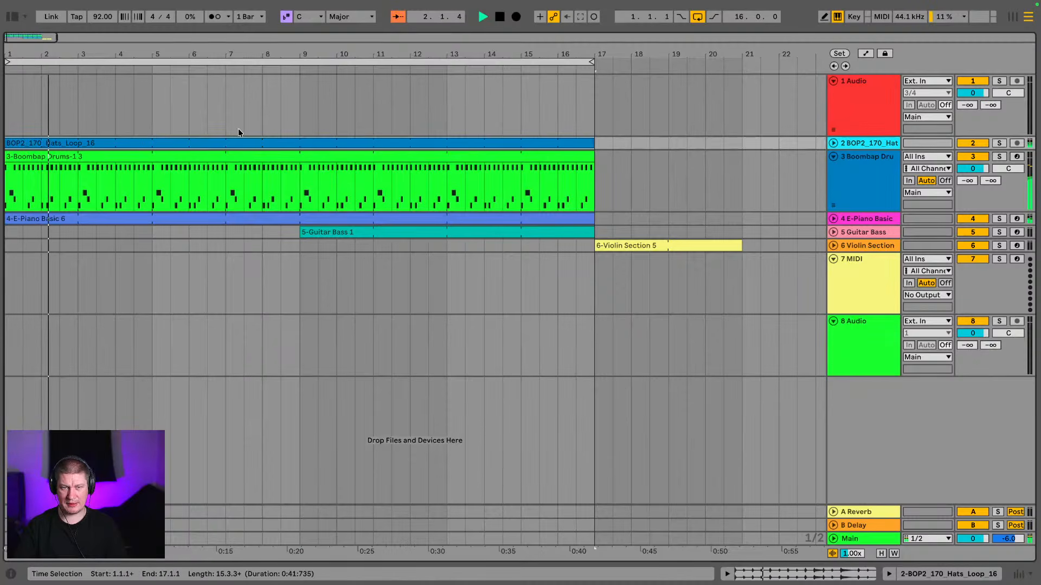
key(space)
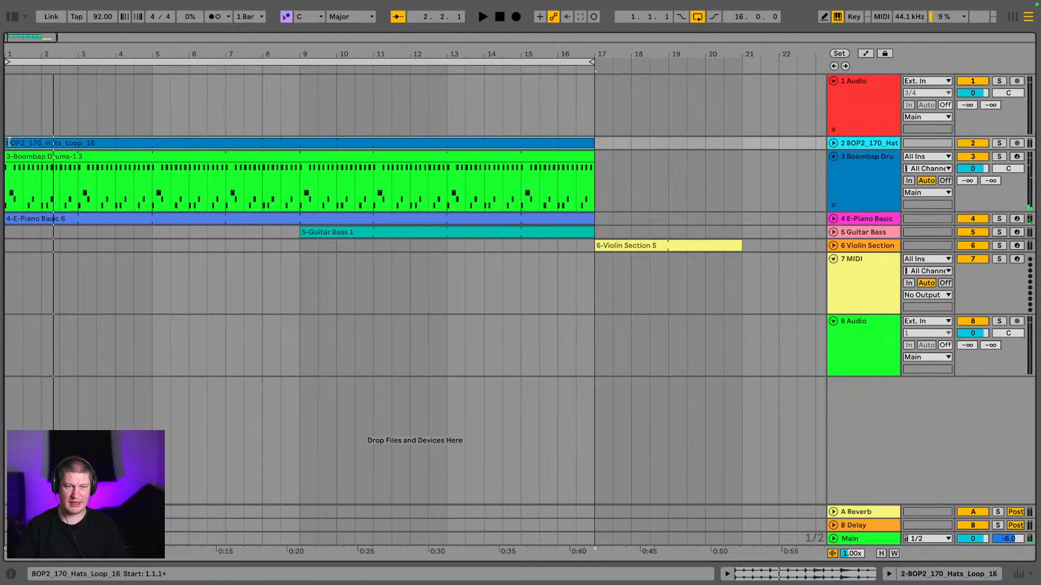
drag(14, 142, 297, 158)
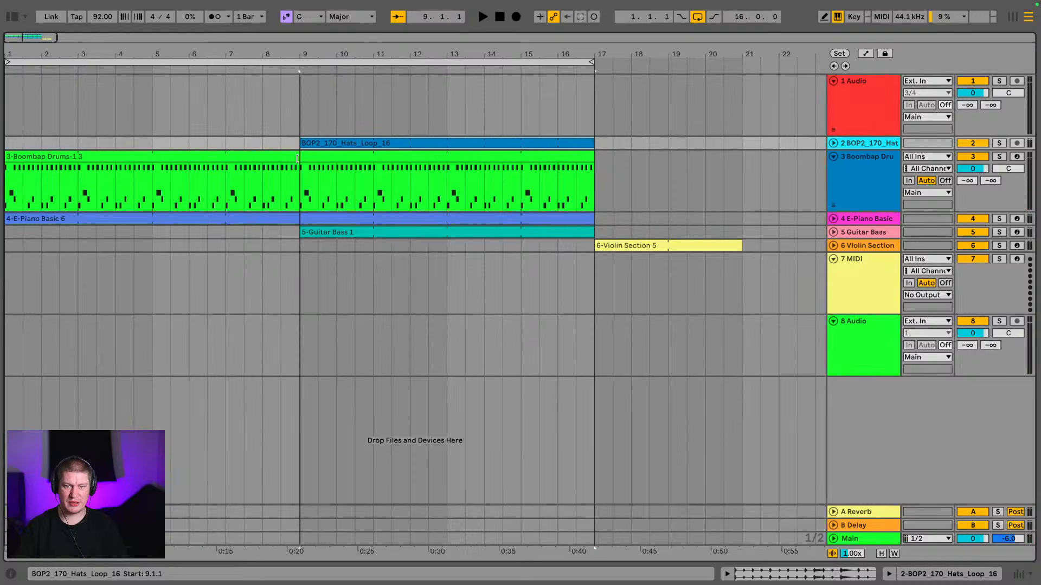
Play the arrangement from its start, and split the Boombap Drums clip at bar 9.
click(108, 157)
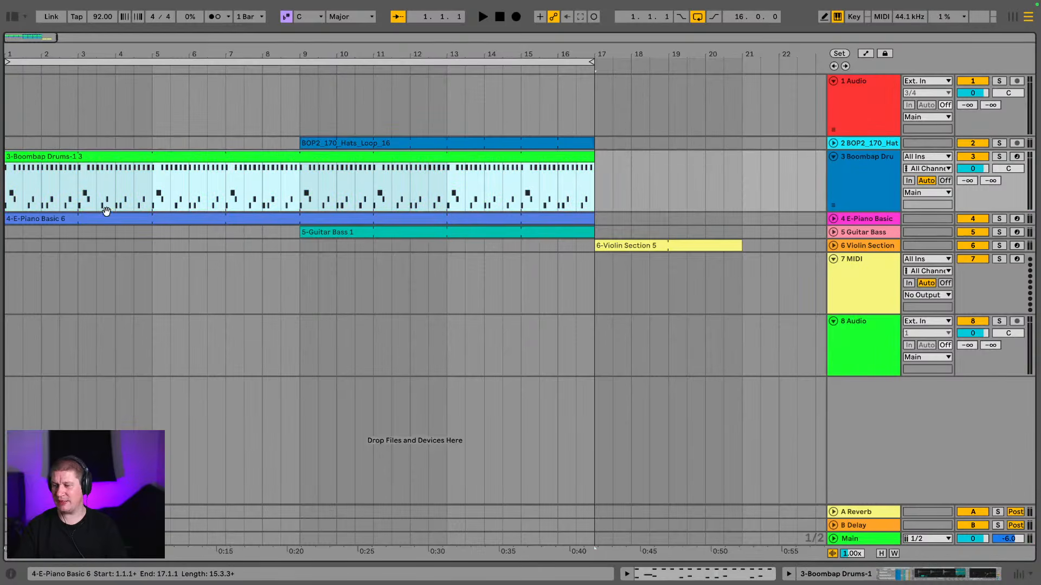
key(space)
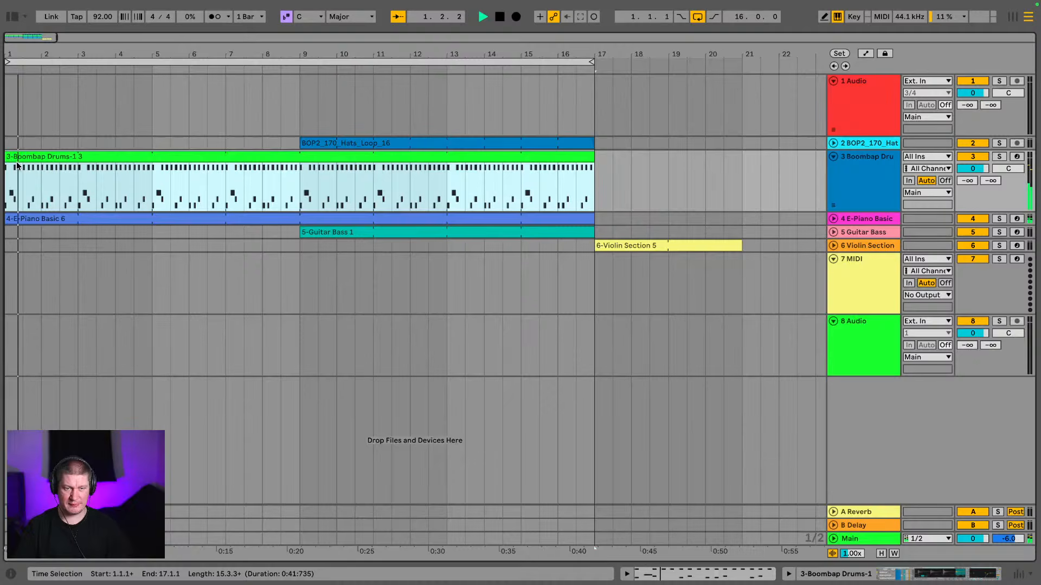
double_click(110, 155)
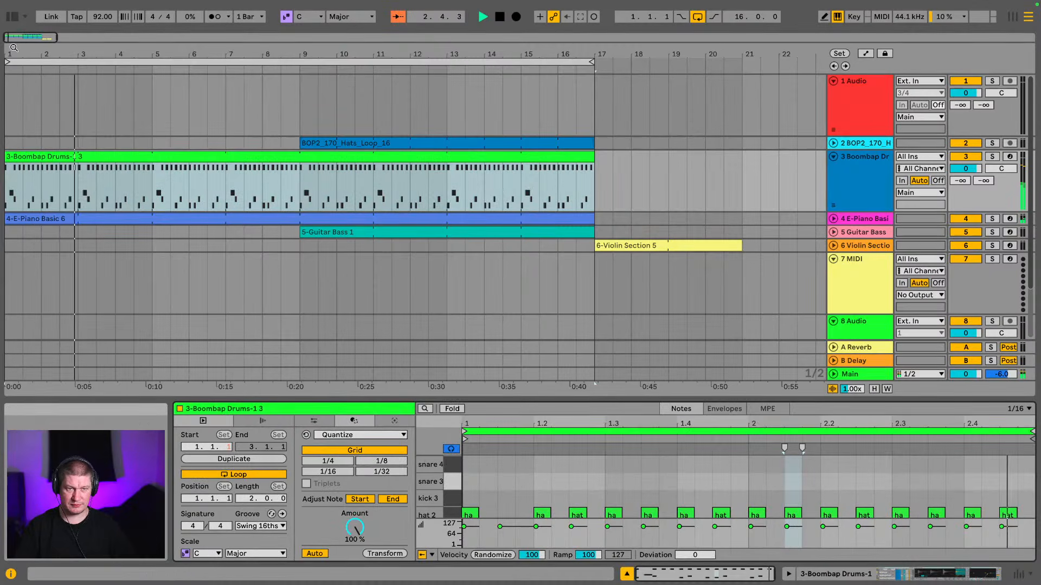
drag(39, 54, 39, 73)
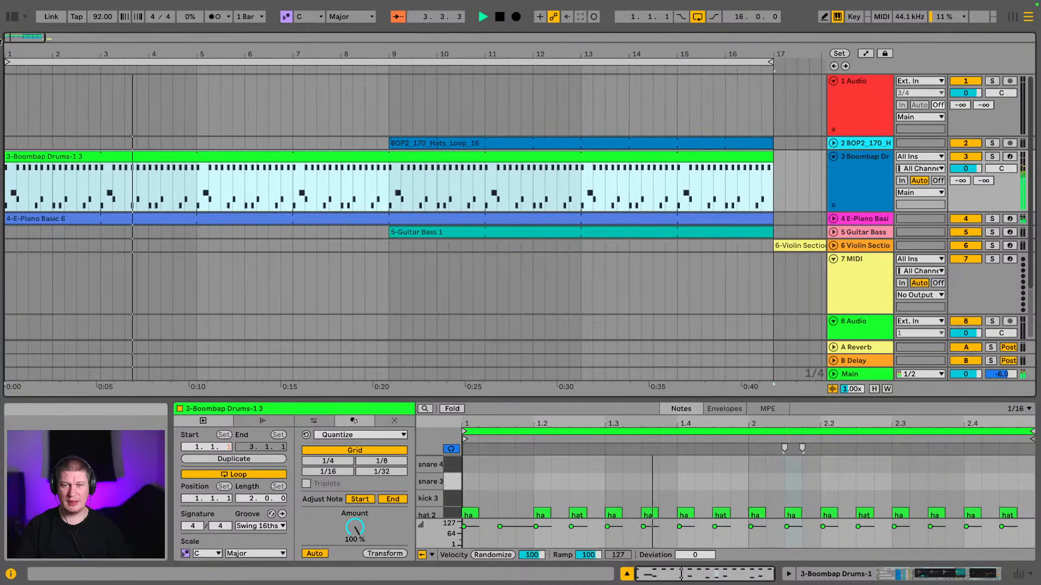
key(space)
click(393, 193)
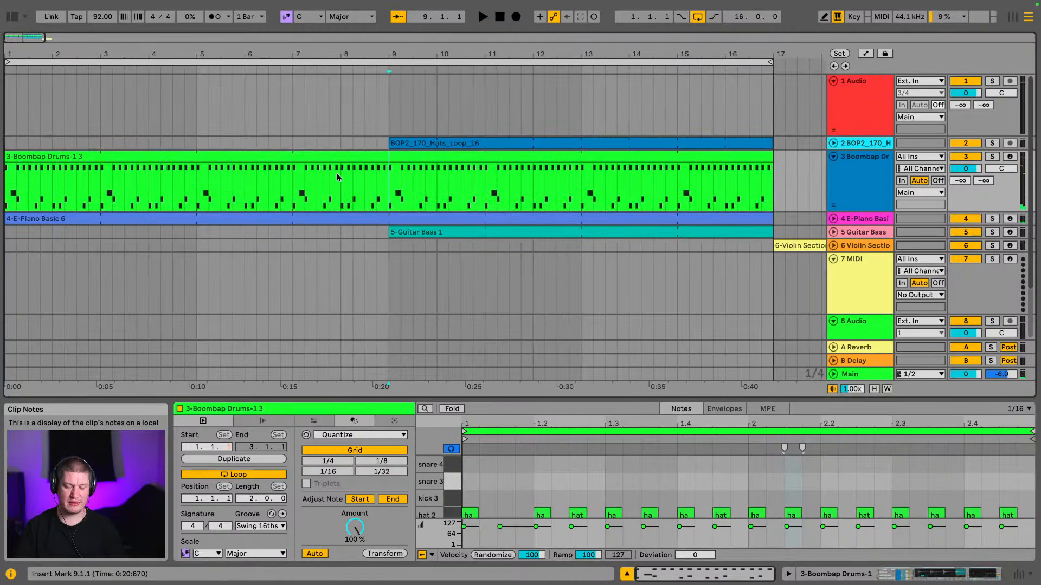
key(ctrl+e)
click(204, 149)
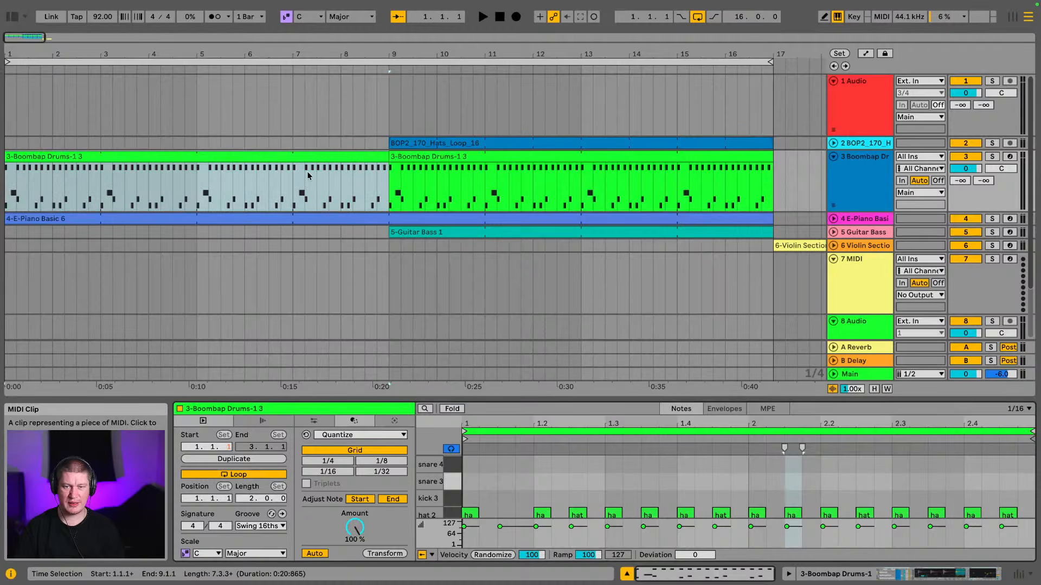
Delete all kick 1 and snare 1 notes from the Boombap Drums clip covering bars 1 to 9.
click(392, 188)
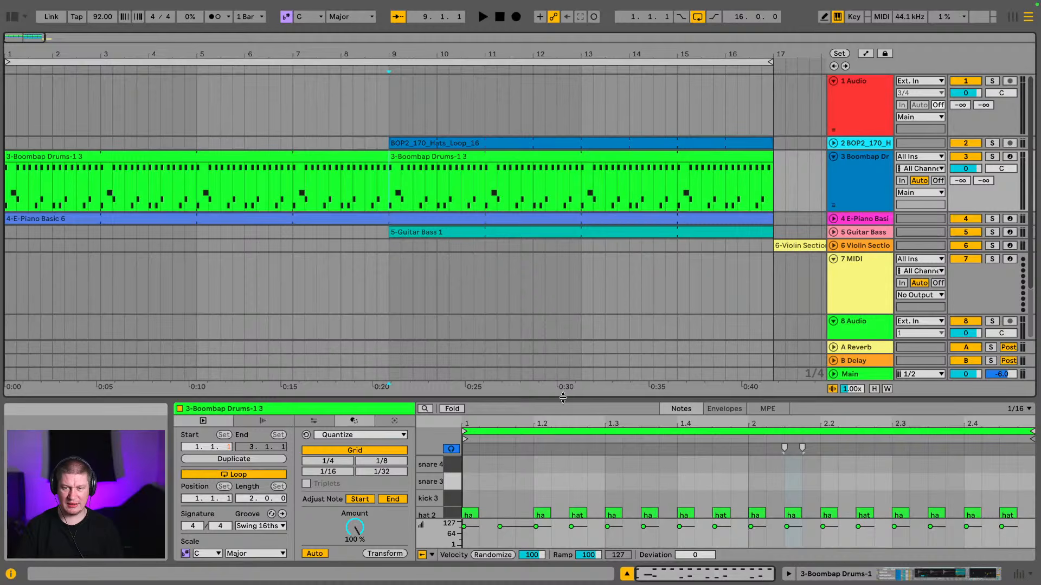
drag(551, 400, 552, 210)
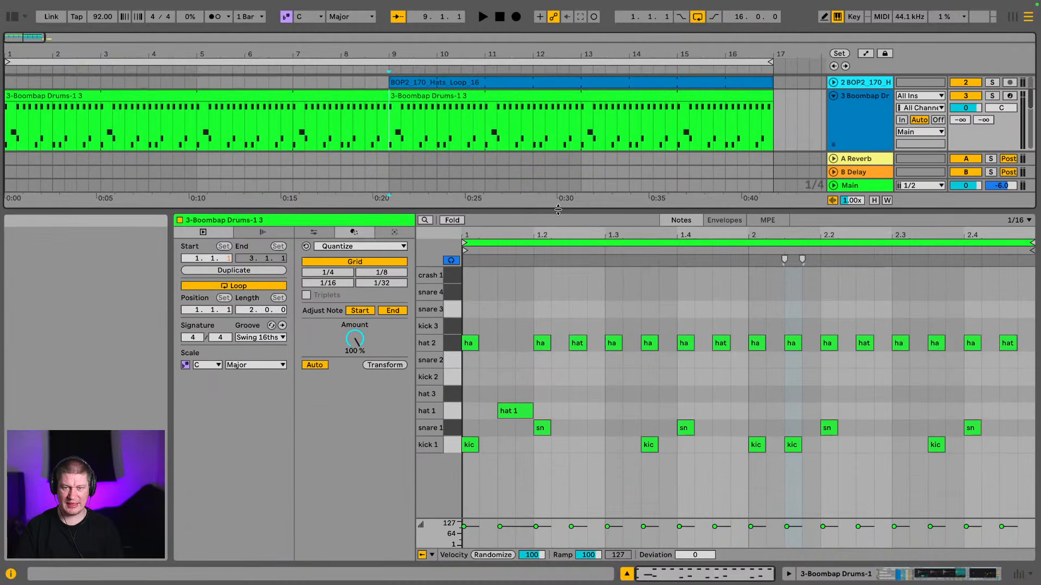
click(288, 93)
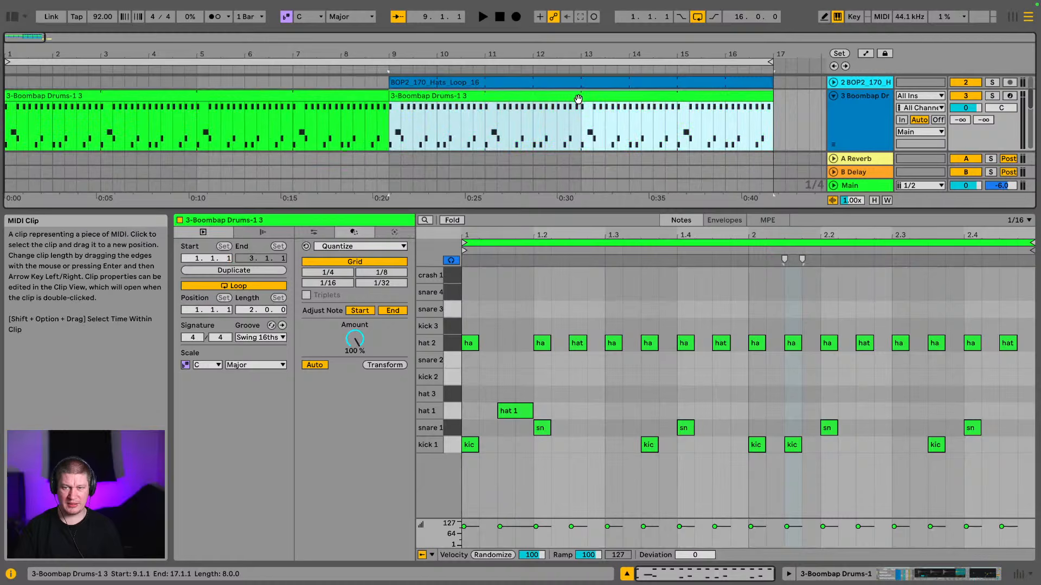
key(Right)
click(251, 84)
click(252, 94)
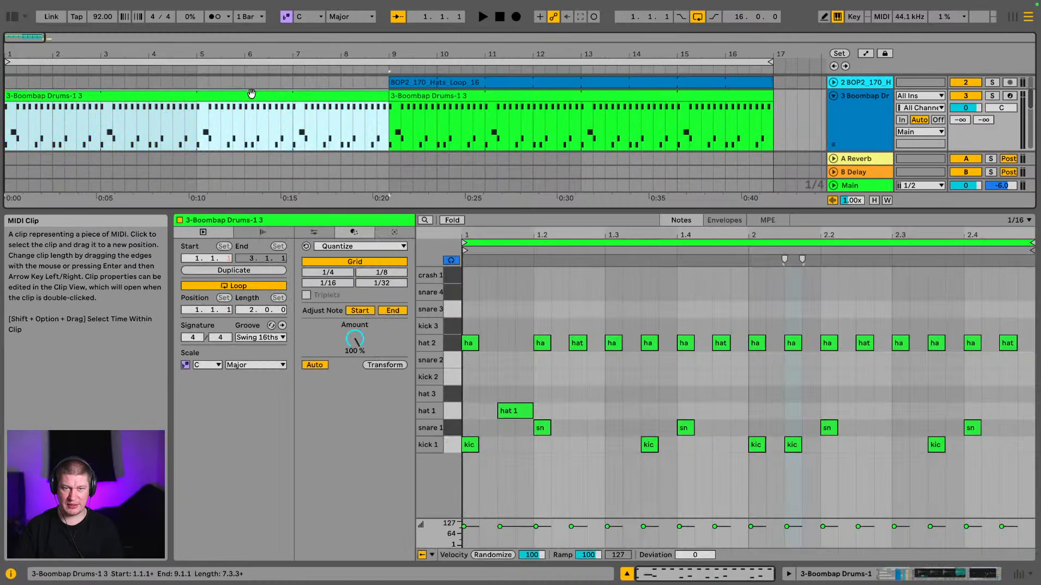
click(454, 450)
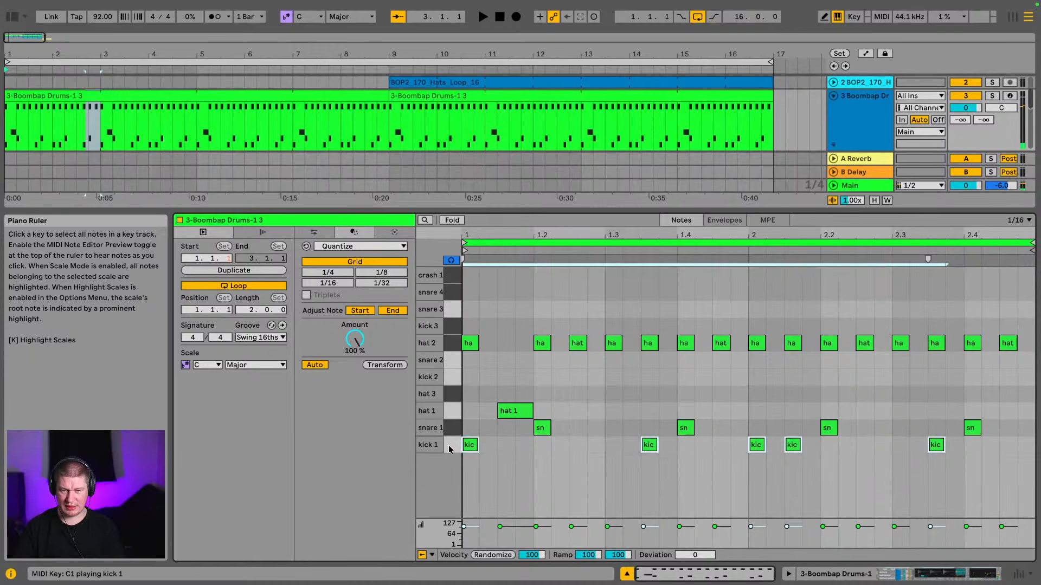
key(Delete)
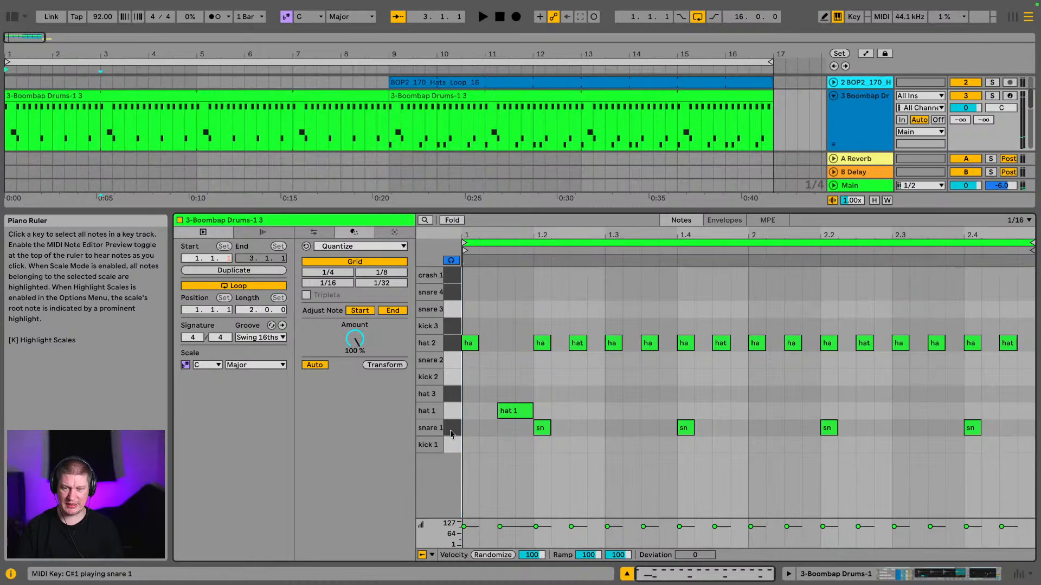
click(450, 430)
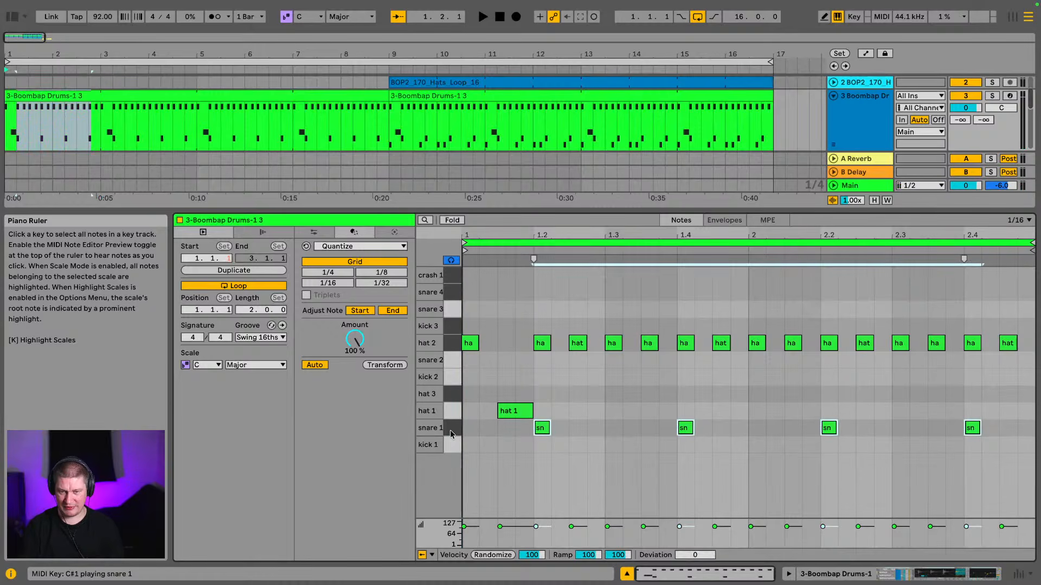
key(Delete)
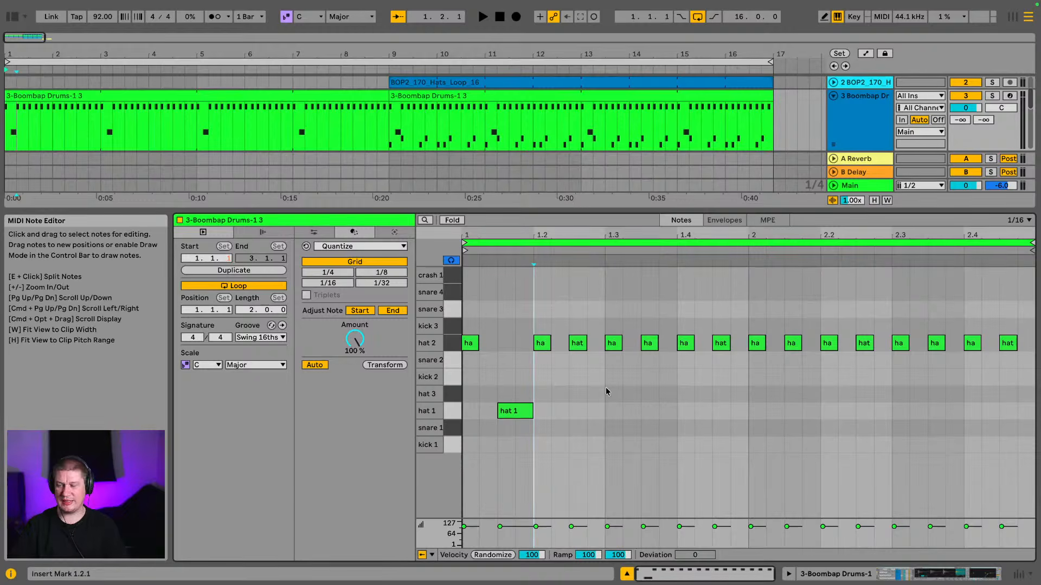
Recolour the first Boombap Drums clip pale lavender blue and hide the clip editor.
click(200, 95)
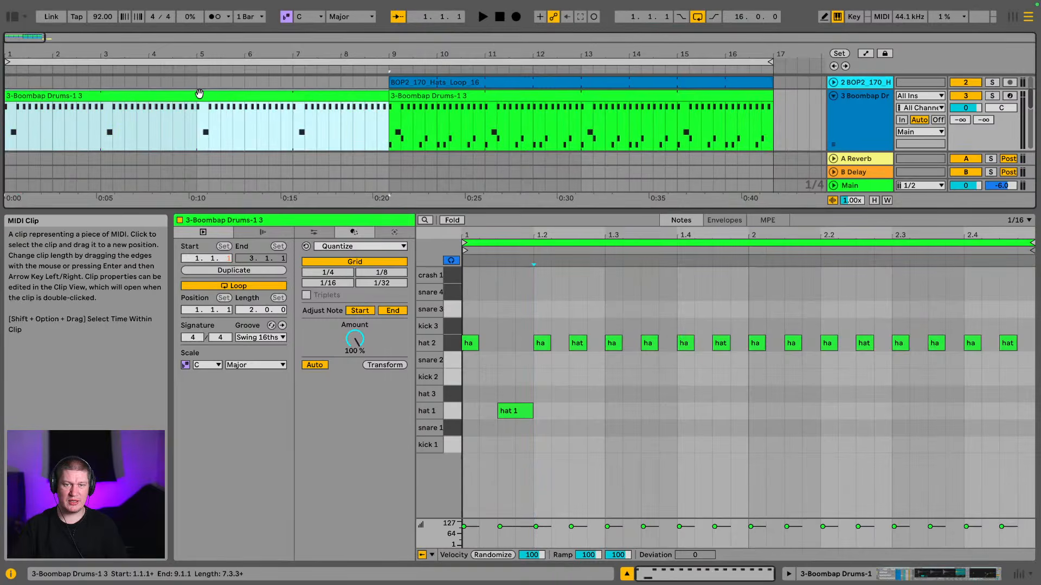
right_click(199, 94)
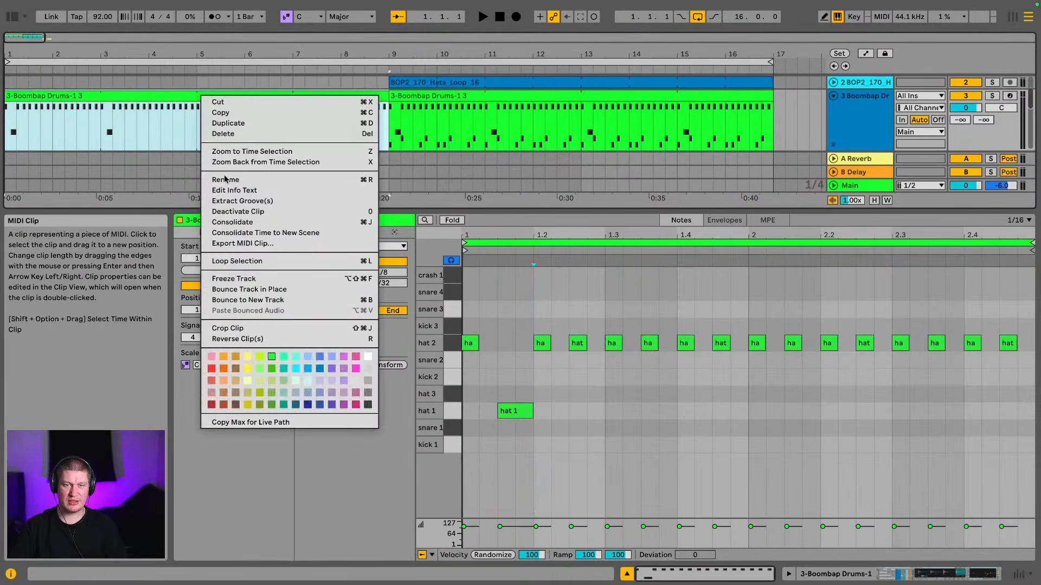
click(271, 370)
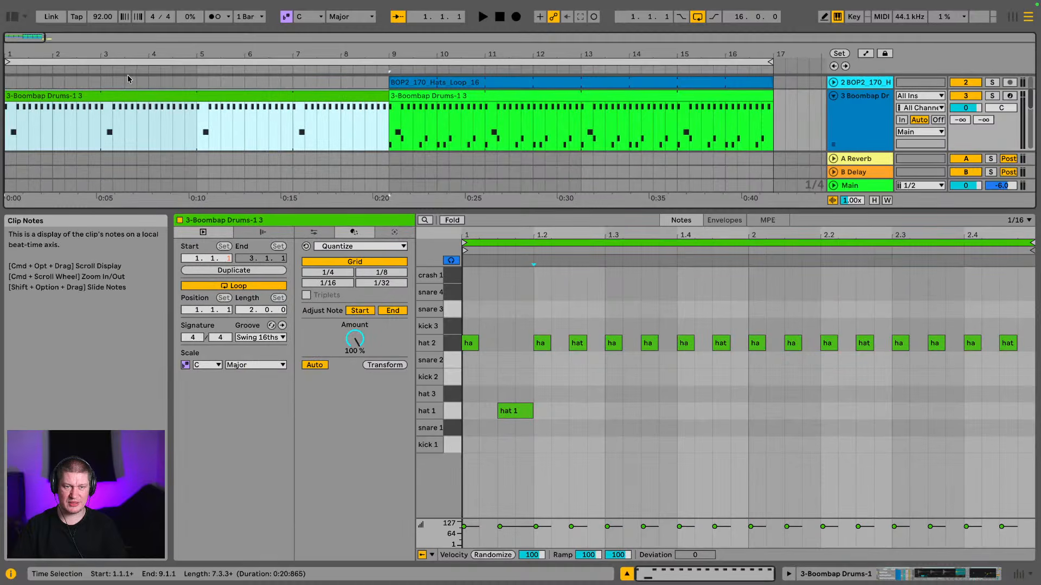
right_click(127, 95)
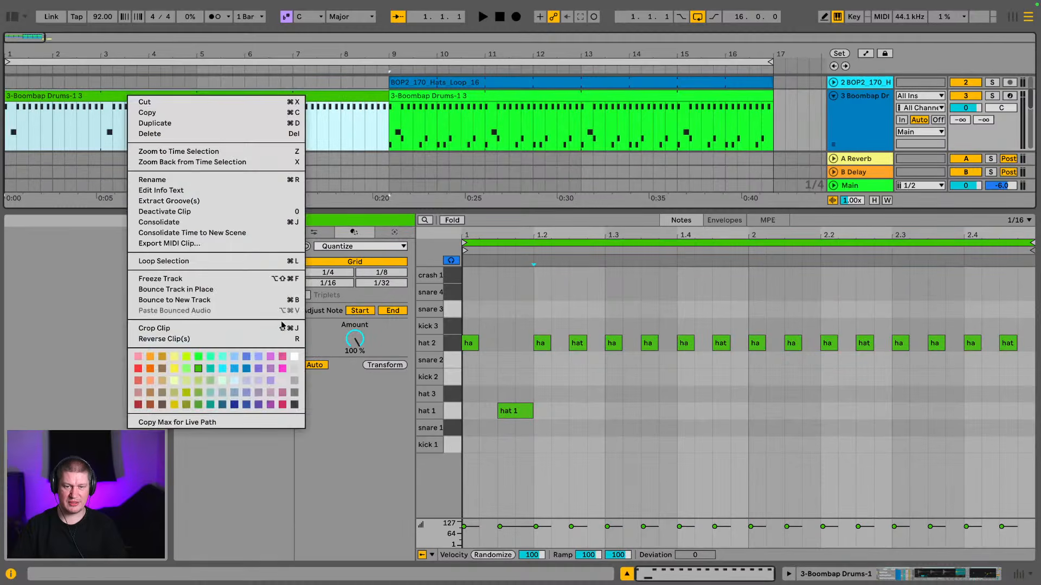
click(248, 380)
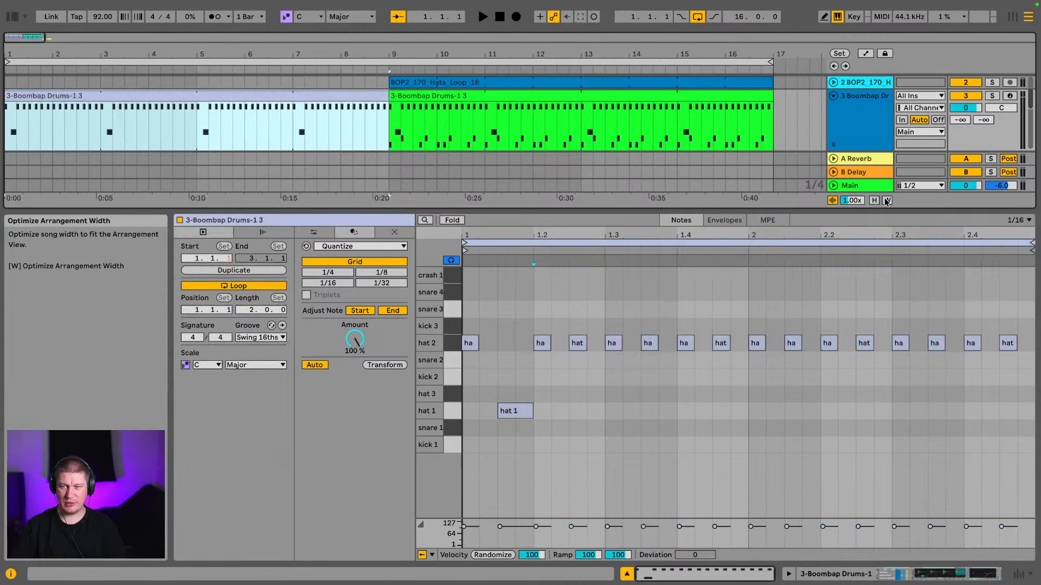
double_click(851, 212)
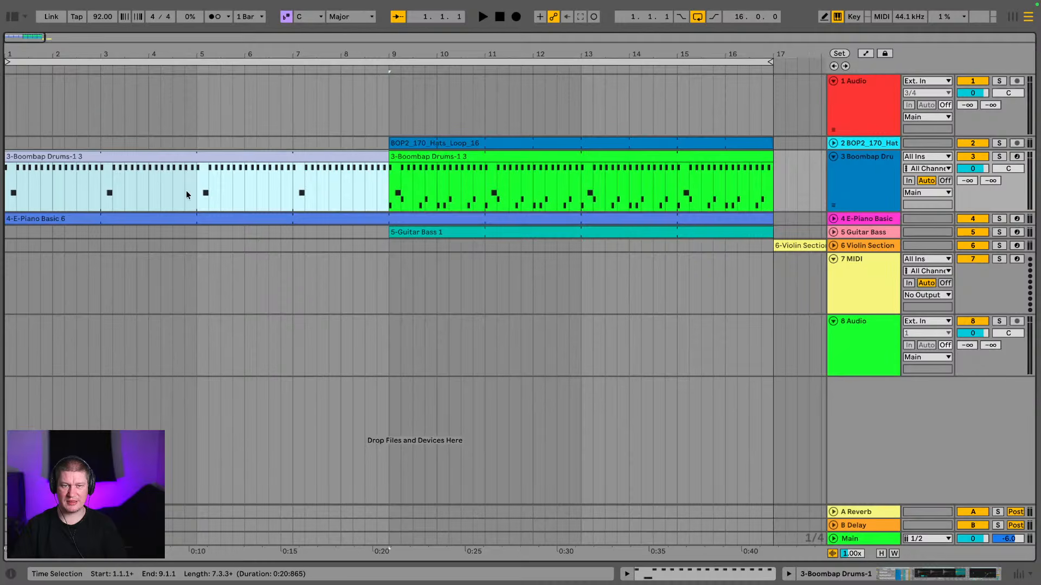
Play the arrangement, extend the second Boombap Drums clip's start back to 4.4.1, and play from that point.
key(space)
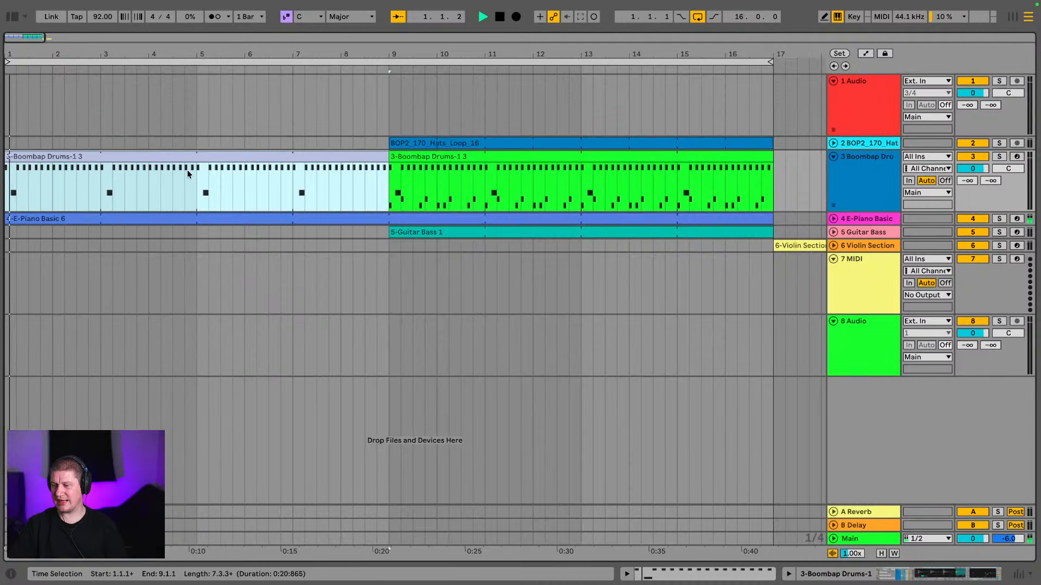
double_click(16, 156)
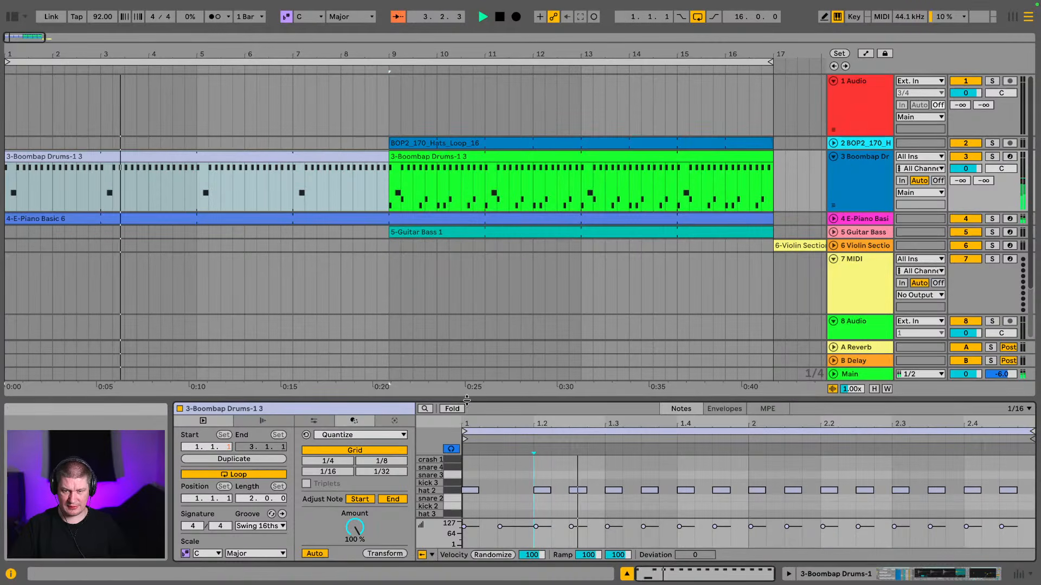
drag(464, 401, 480, 516)
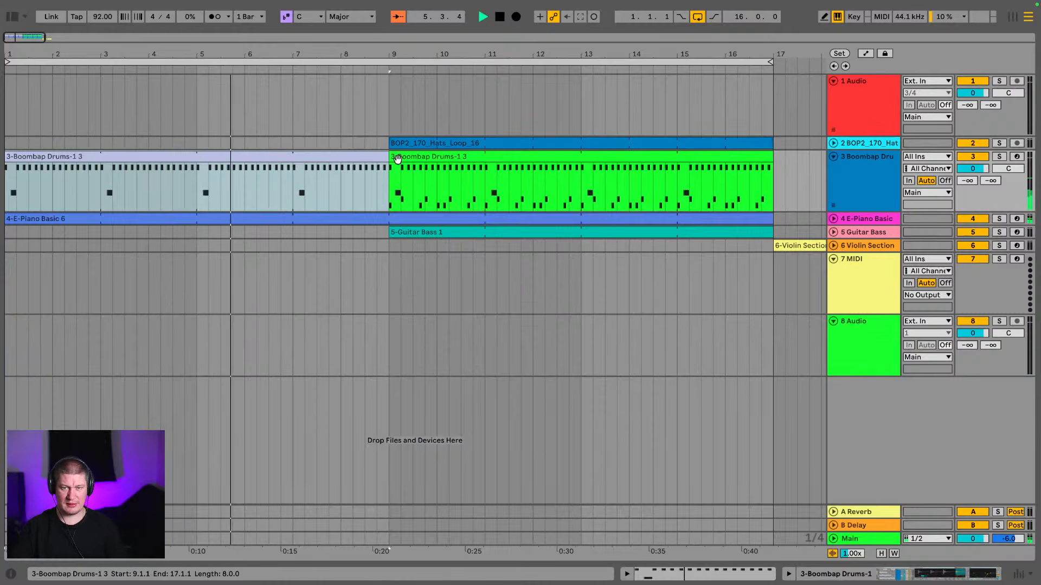
drag(392, 157, 187, 165)
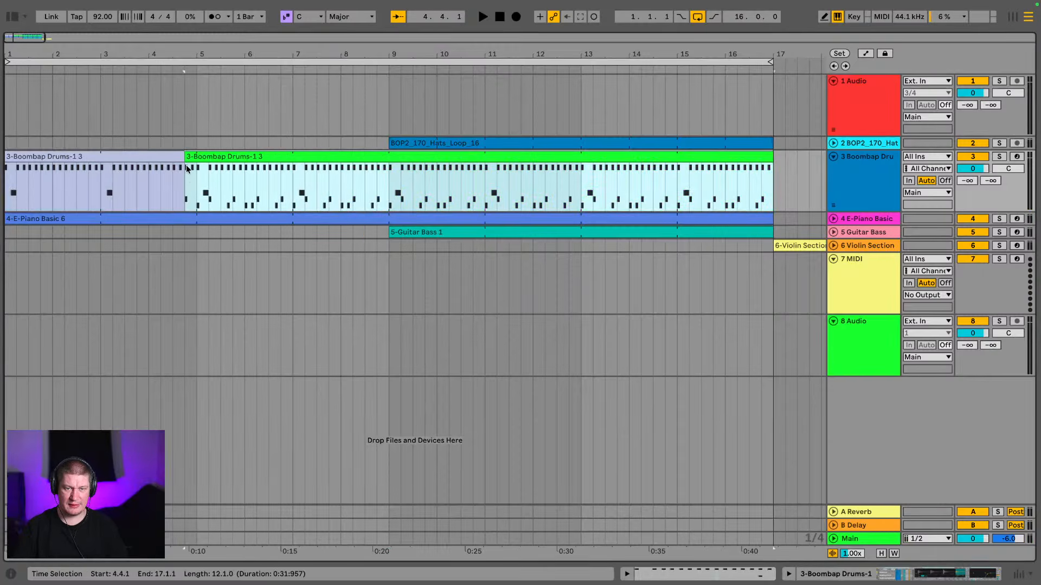
click(186, 174)
key(space)
scroll(170, 83, up, 5)
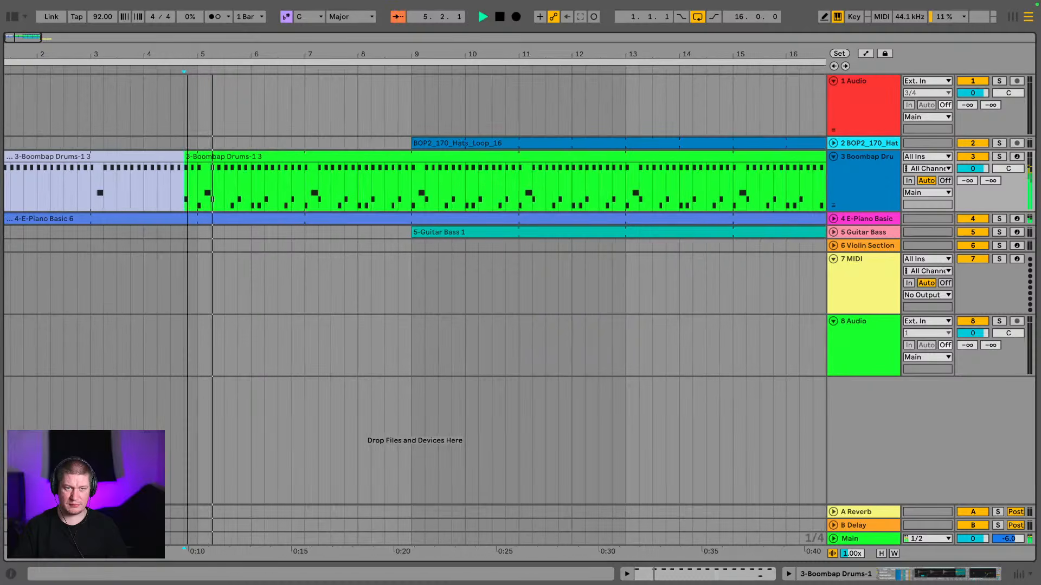
Move the second Boombap Drums clip's start slightly earlier, to about 4.3.3, and play the transition.
key(space)
drag(291, 154, 271, 153)
key(space)
click(274, 191)
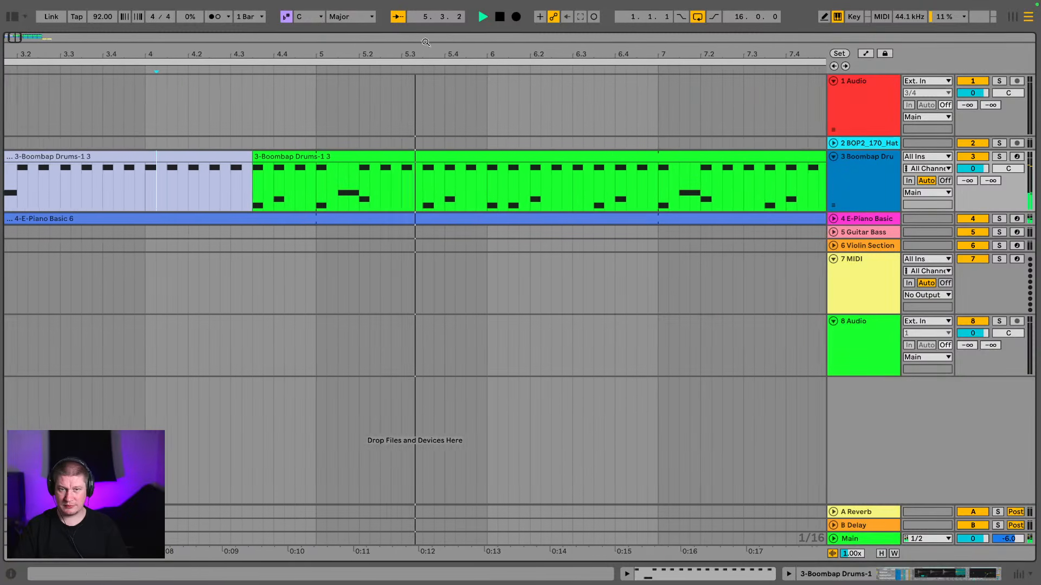
Move the Violin Section clip to start at bar 13, and fold the Boombap Drums and 1 Audio tracks.
drag(382, 54, 196, 108)
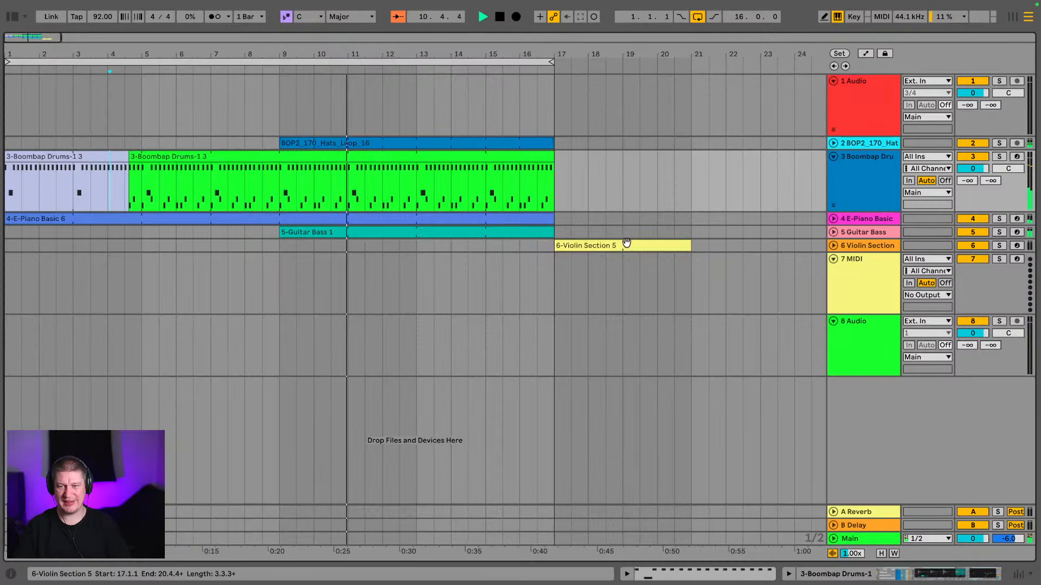
drag(618, 245, 482, 251)
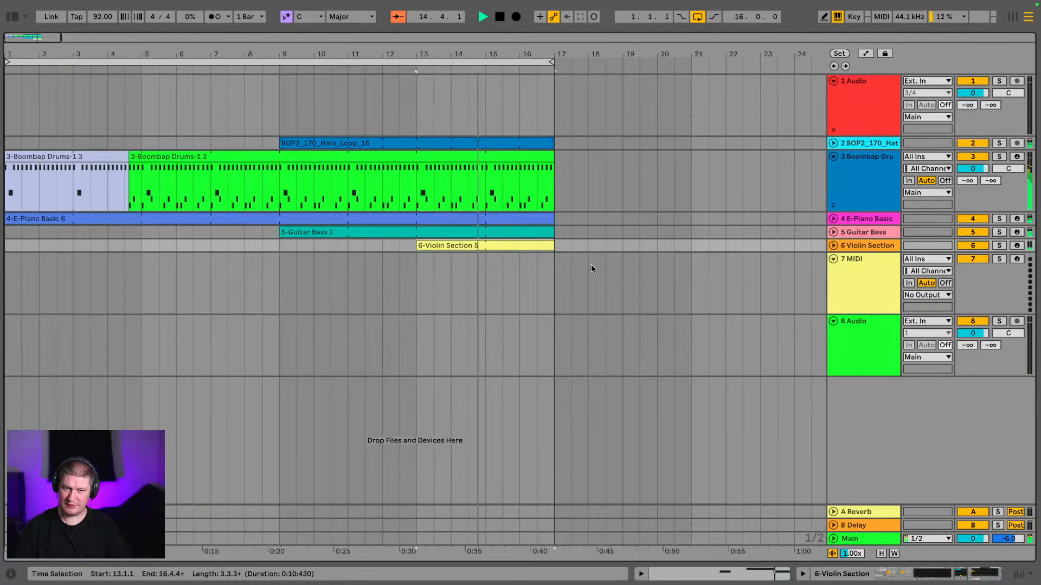
click(832, 157)
click(834, 81)
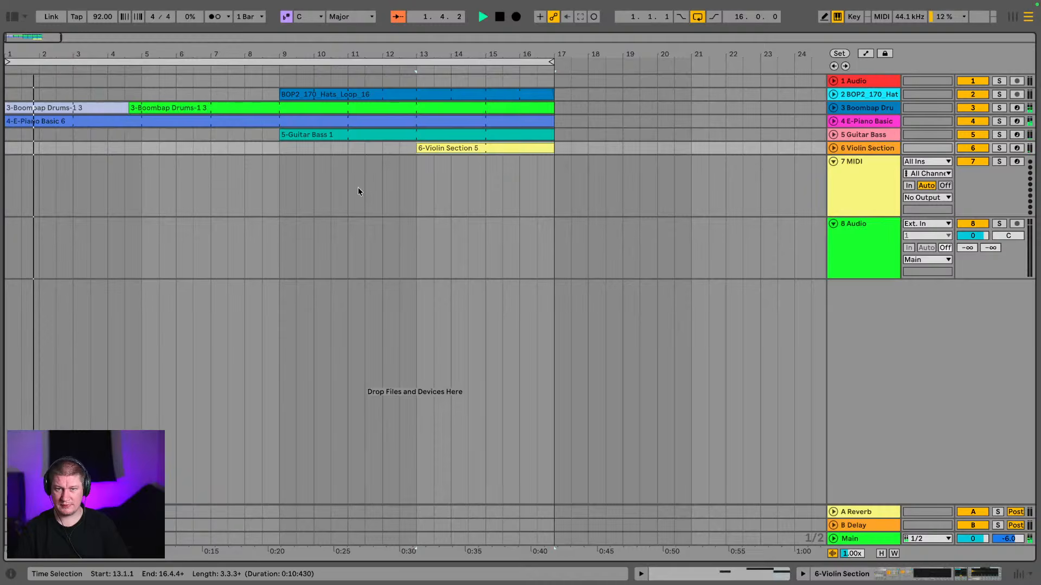
Delete the empty 7 MIDI and 8 Audio tracks, and play the arrangement from its start.
click(137, 122)
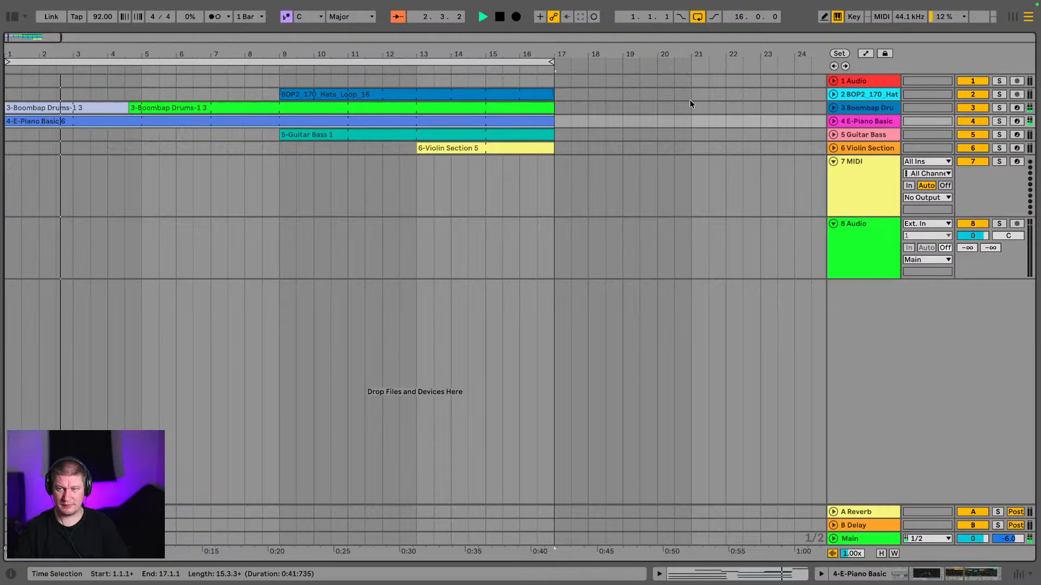
click(883, 198)
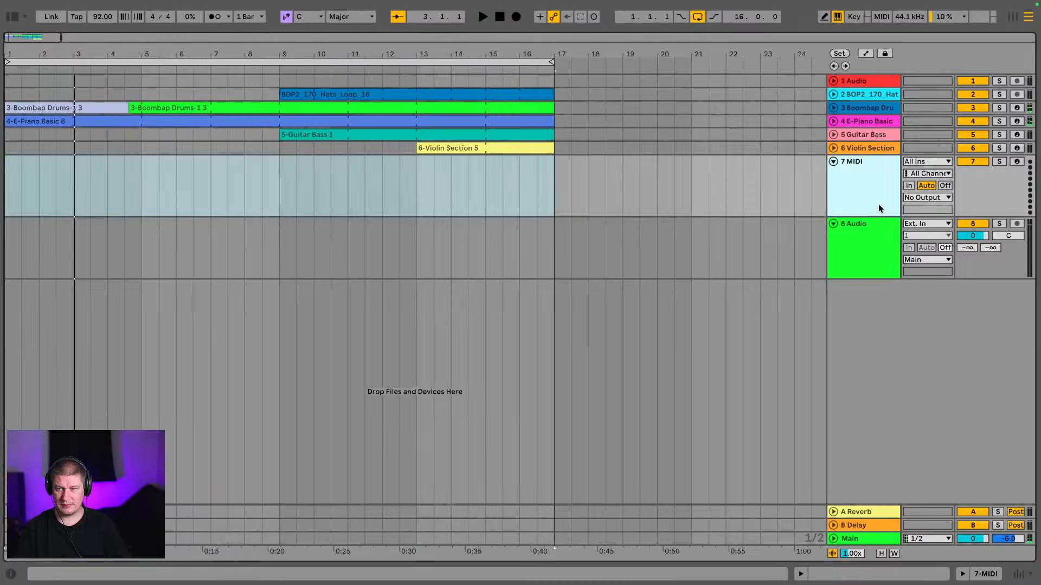
shift+click(871, 260)
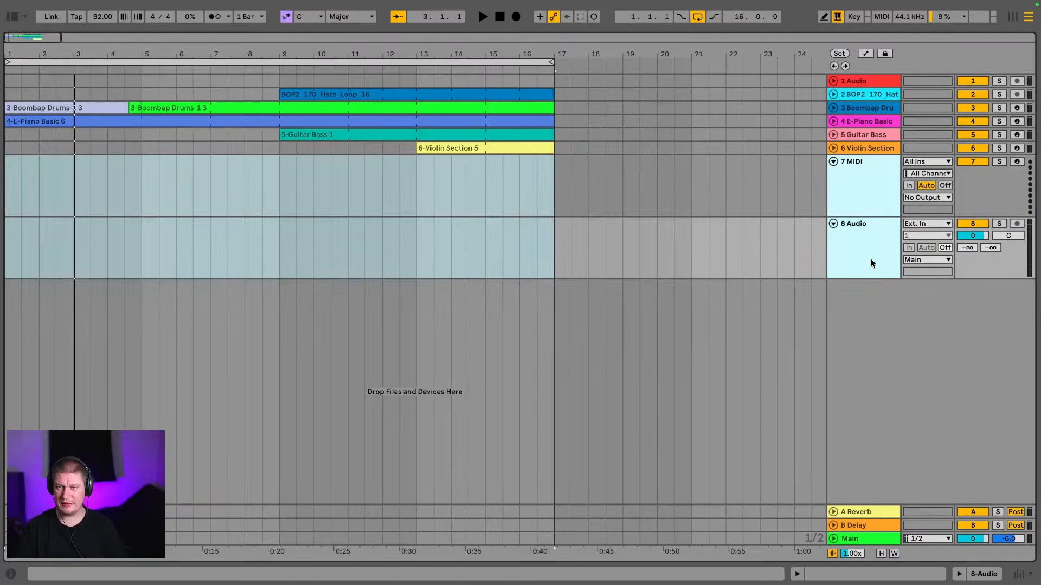
key(Delete)
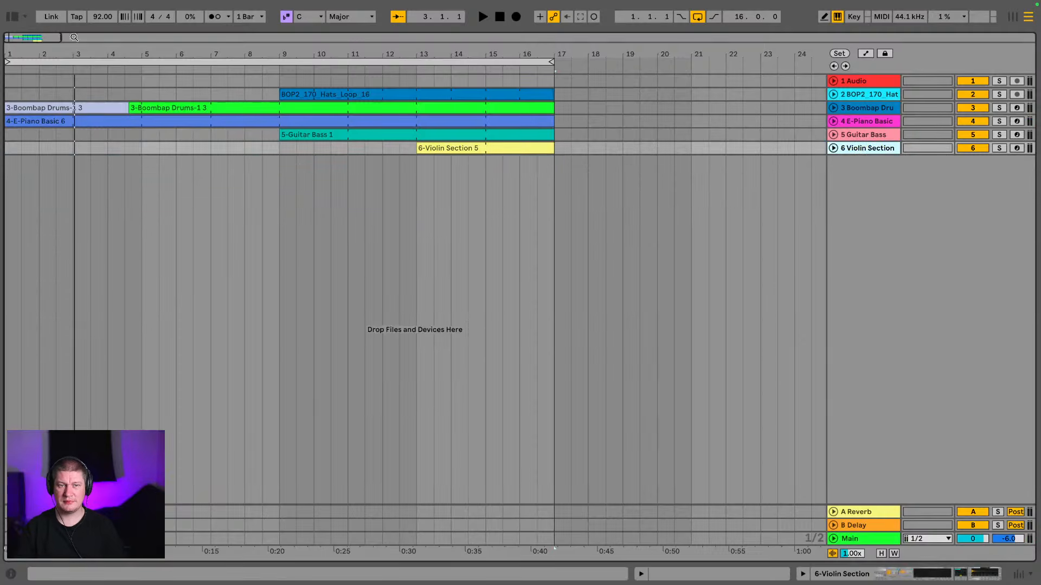
click(117, 62)
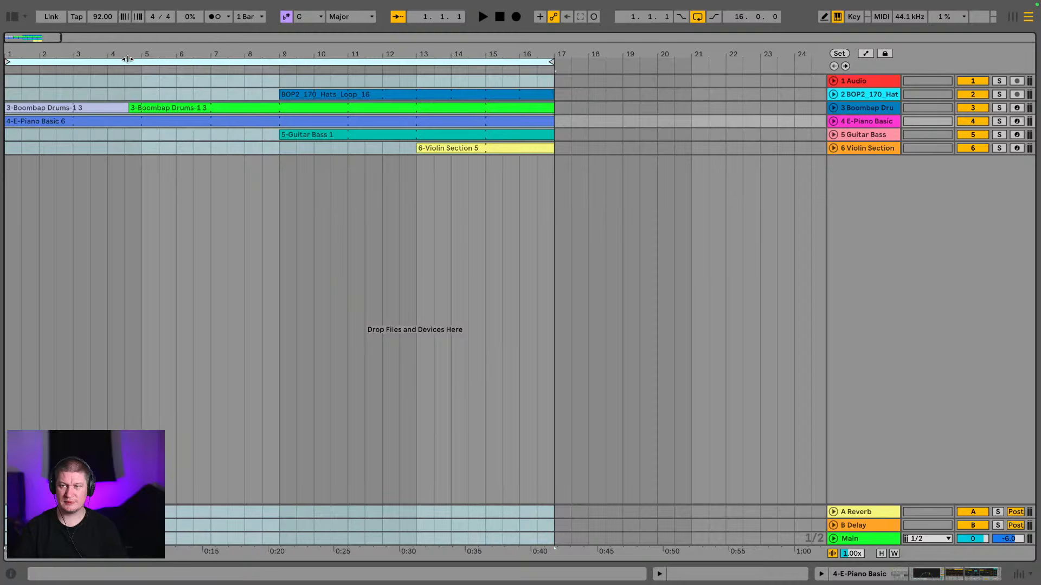
key(space)
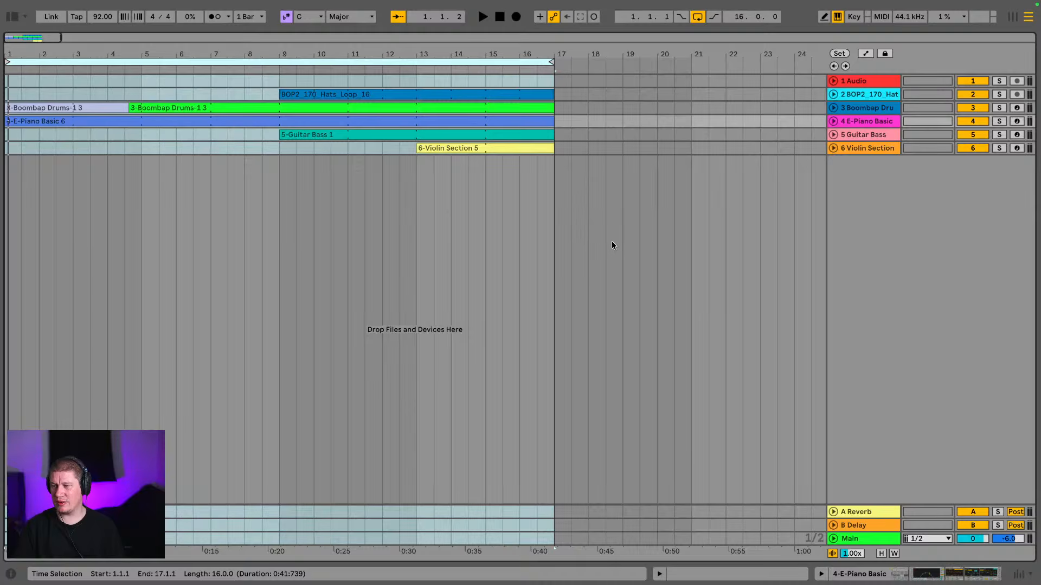
Switch to the Session mixer and examine the A Reverb and B Delay return tracks.
key(Tab)
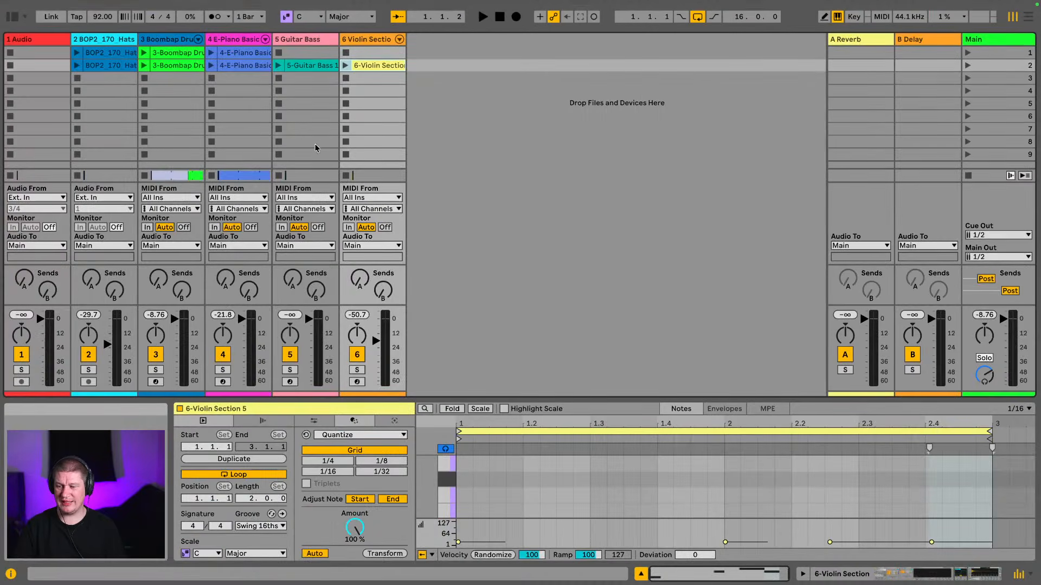
click(839, 41)
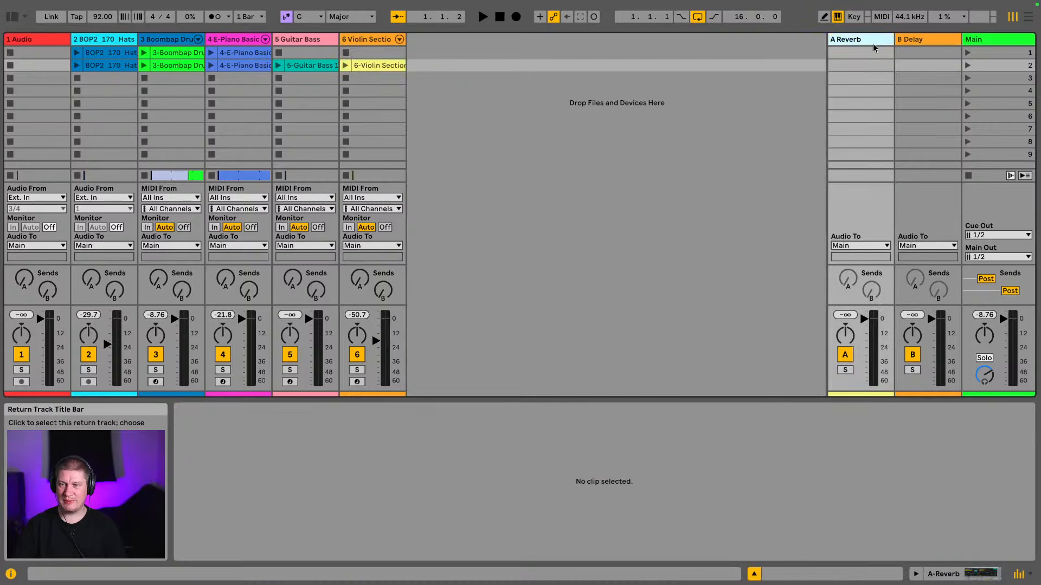
click(919, 41)
click(876, 43)
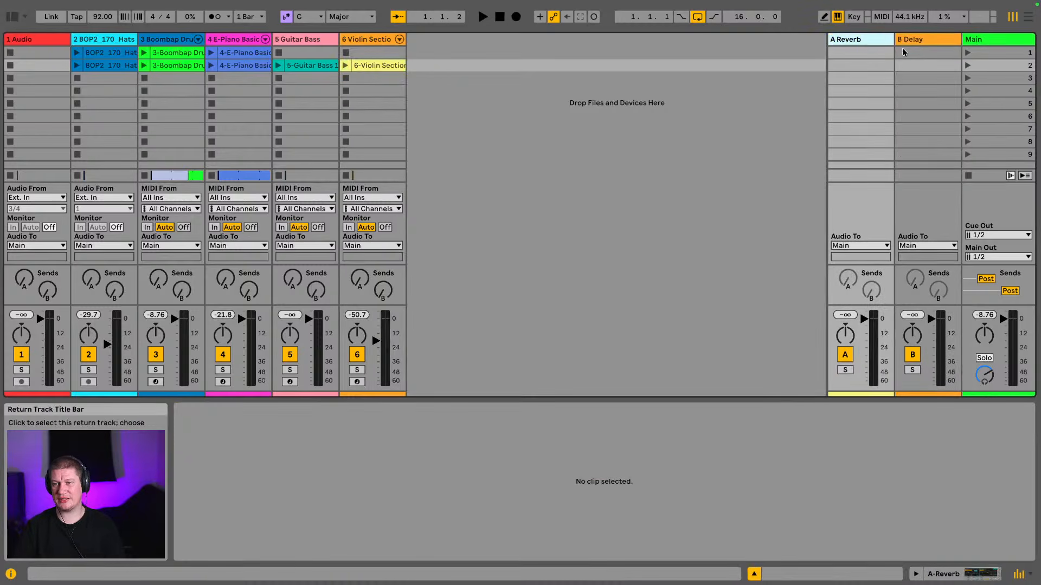
click(914, 48)
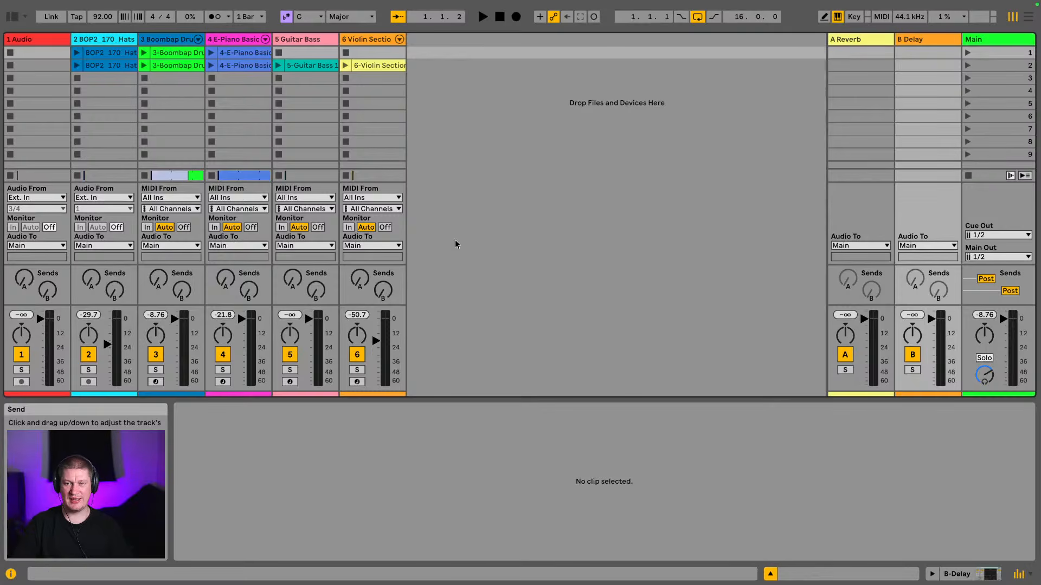
Raise the E-Piano Basic track's send to the A Reverb return to its maximum.
click(867, 48)
click(863, 38)
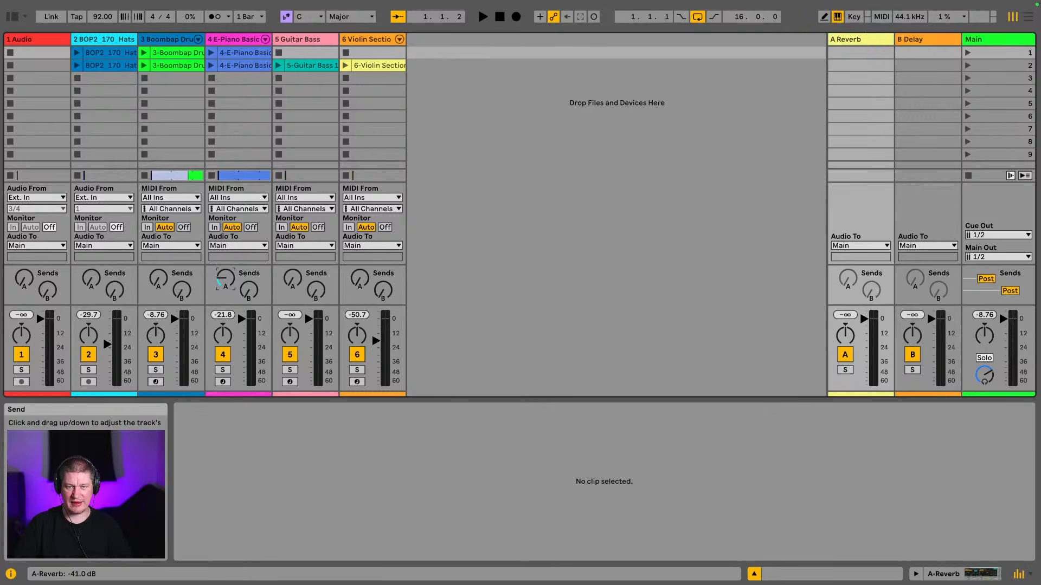
drag(225, 279, 226, 225)
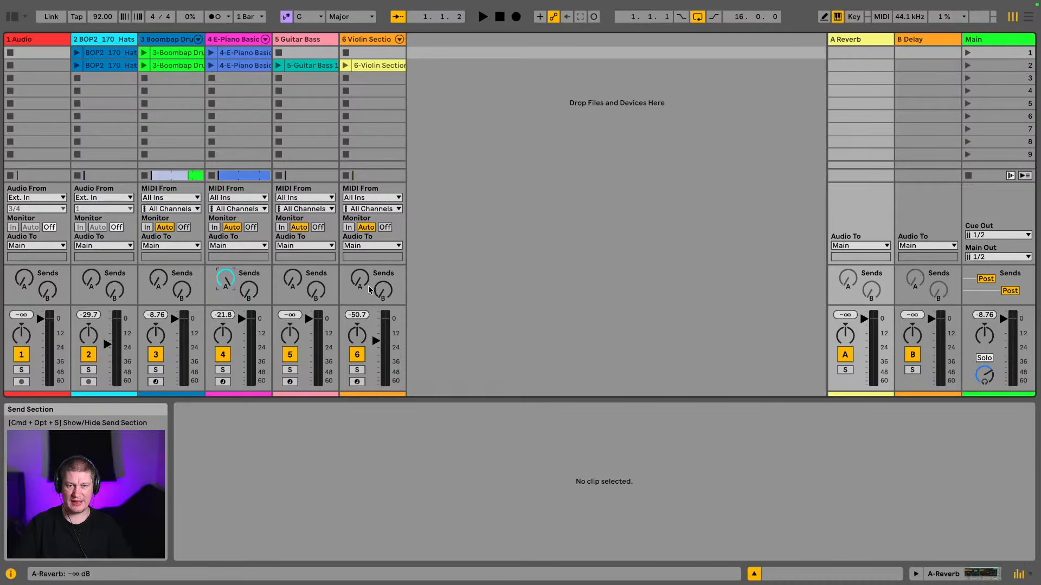
Raise the Violin Section track's A Reverb send to its maximum and the BOP2_170_Hats track's A Reverb send partway.
drag(360, 278, 359, 225)
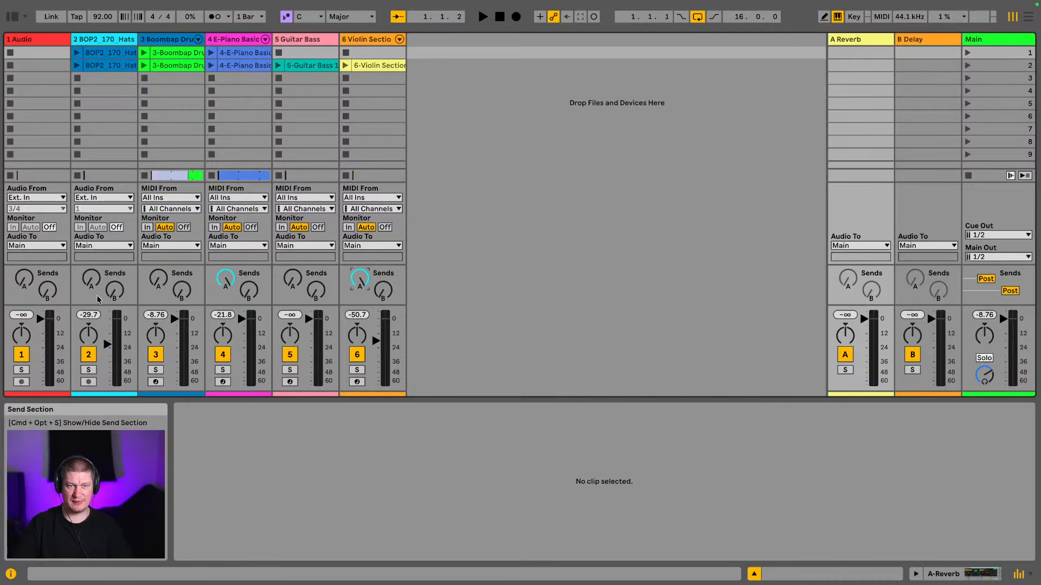
drag(91, 278, 91, 244)
Play the song with the A Reverb return soloed to audition the reverb alone, and end the solo.
key(space)
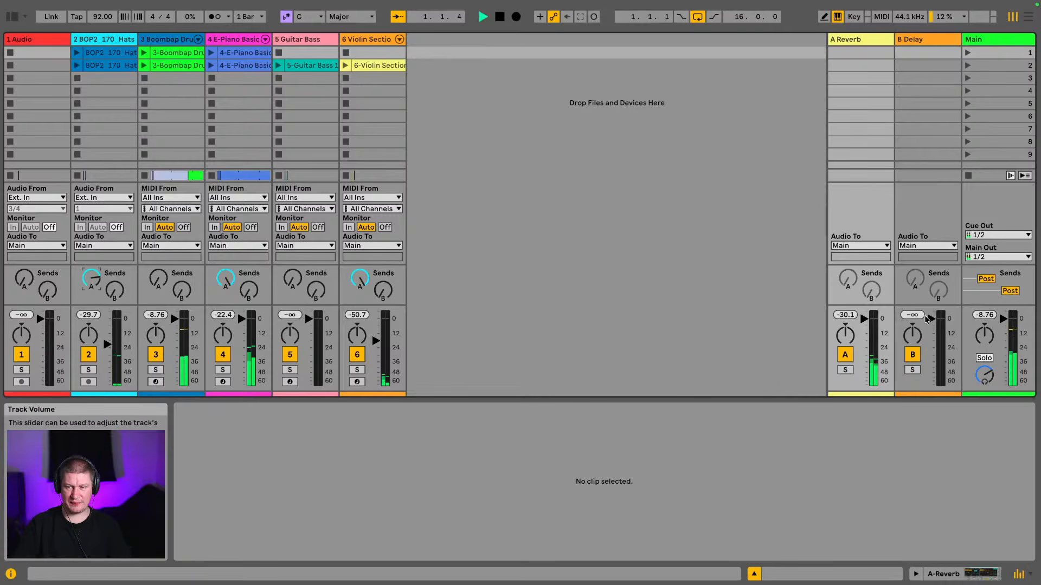
click(846, 371)
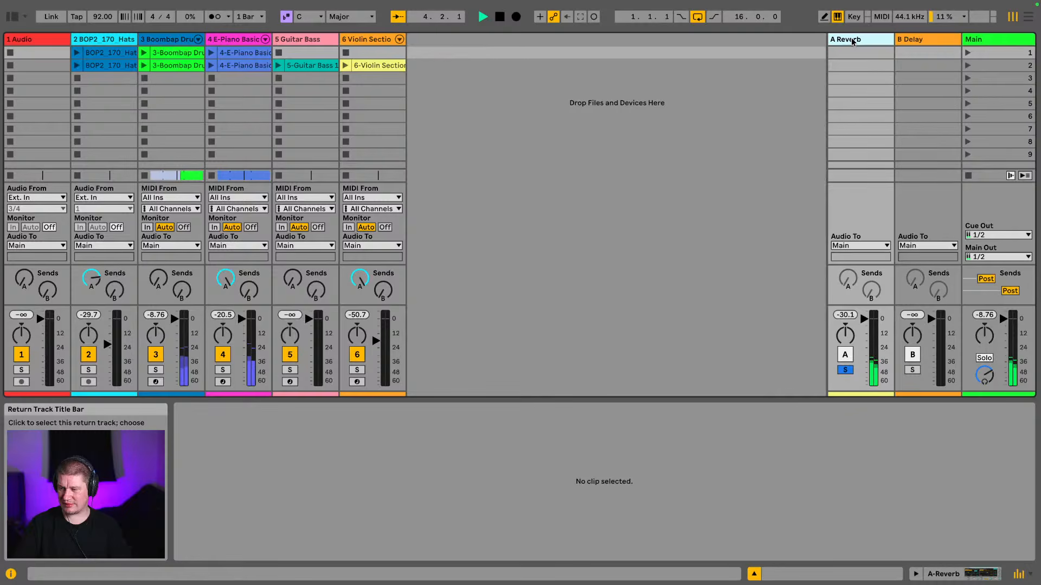
click(845, 371)
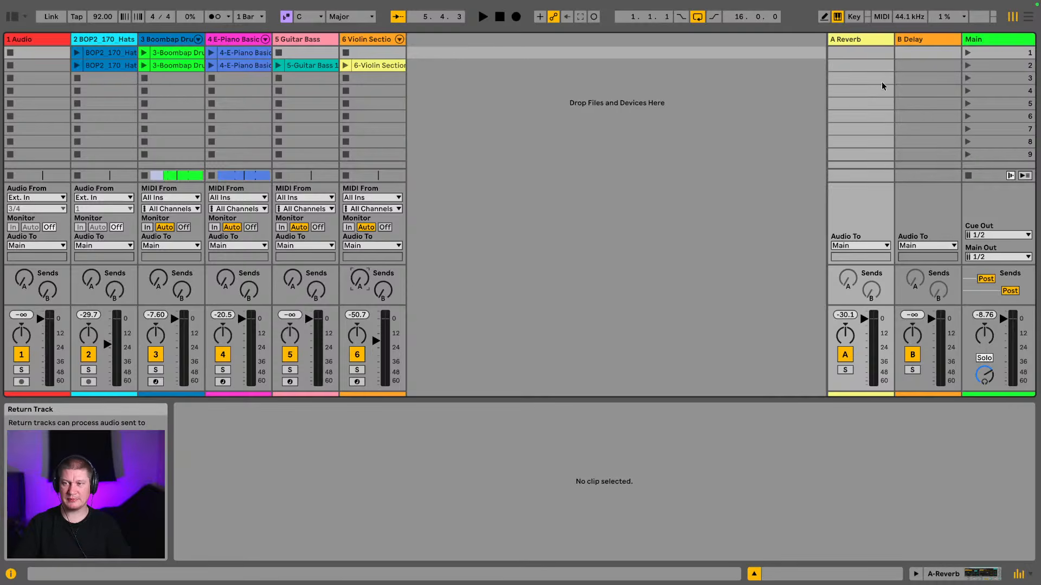
Raise the E-Piano Basic track's send to the B Delay return to its maximum.
click(859, 38)
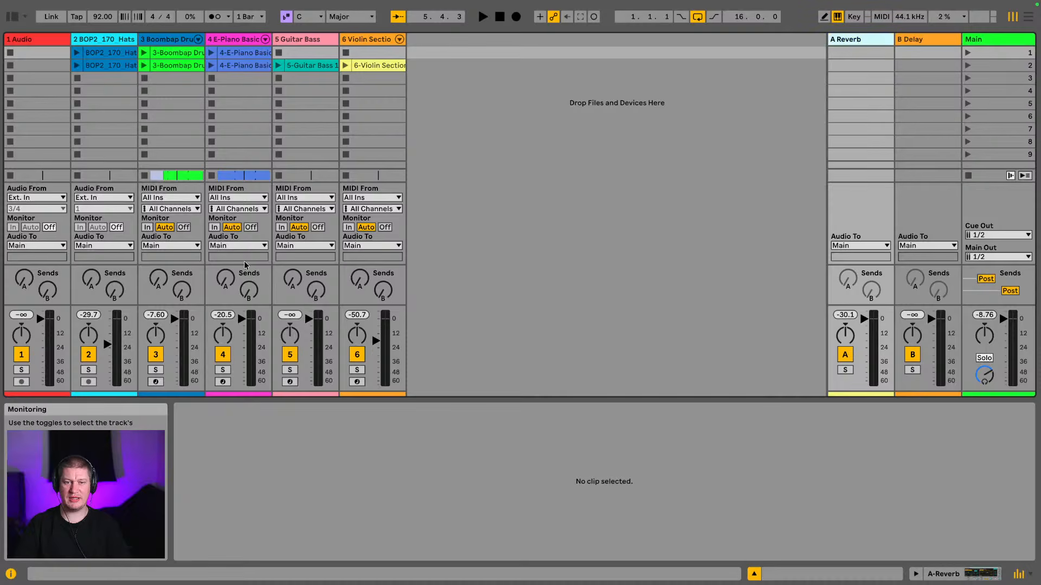
click(158, 278)
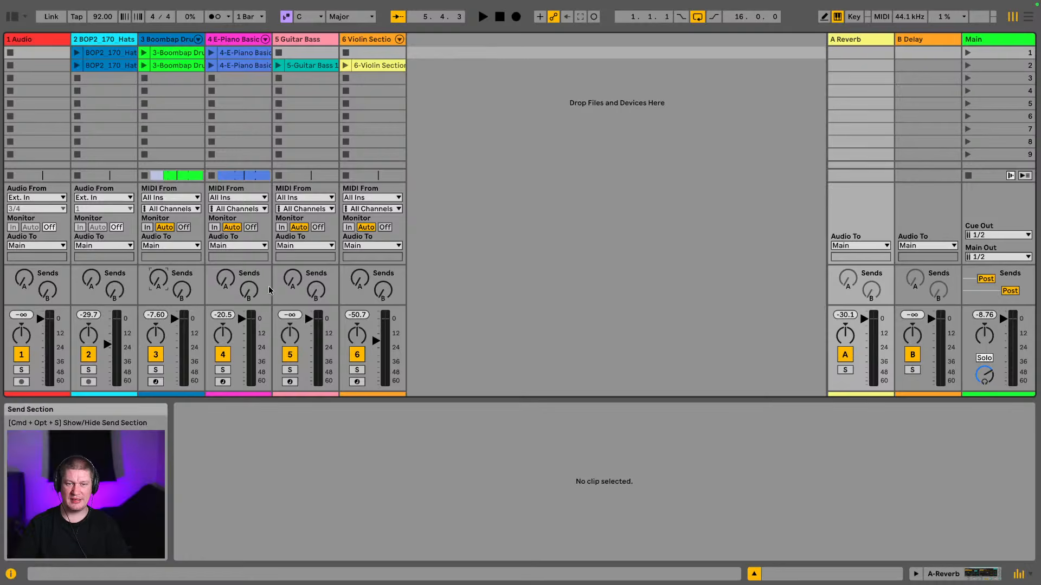
click(249, 292)
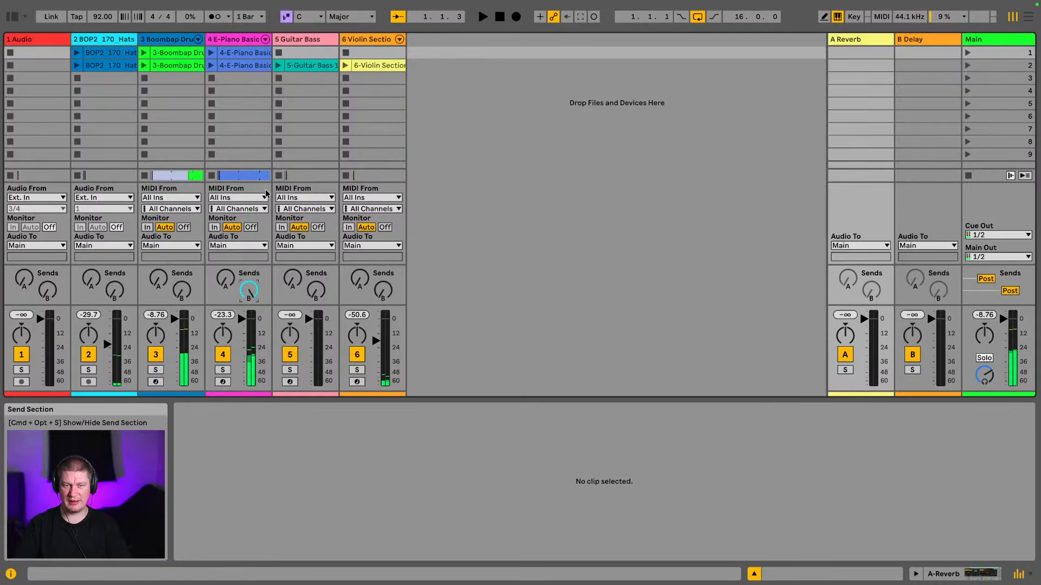
Insert a new return track after the B Delay return.
click(926, 41)
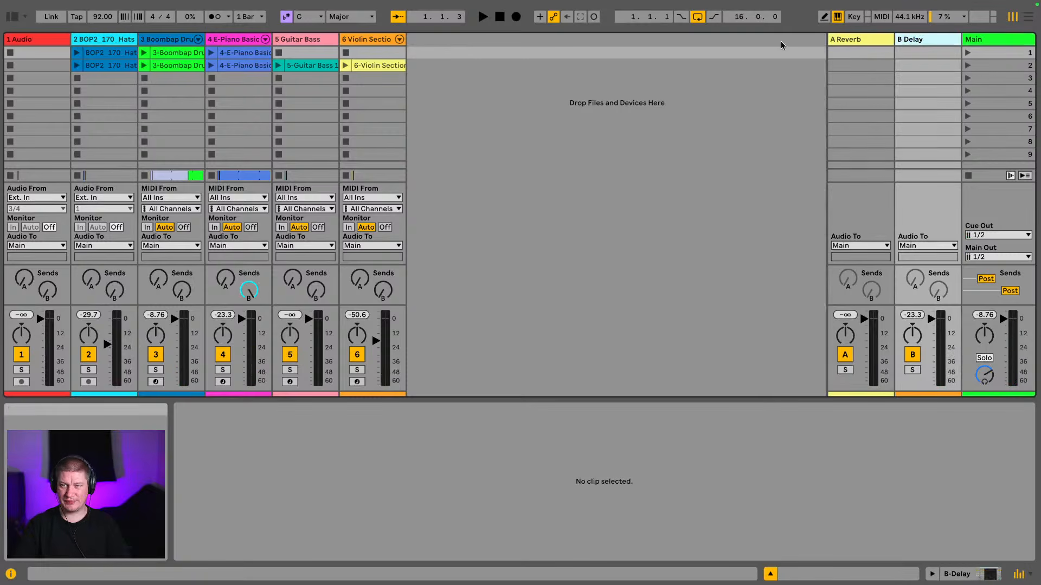
mouse_move(202, 3)
click(122, 7)
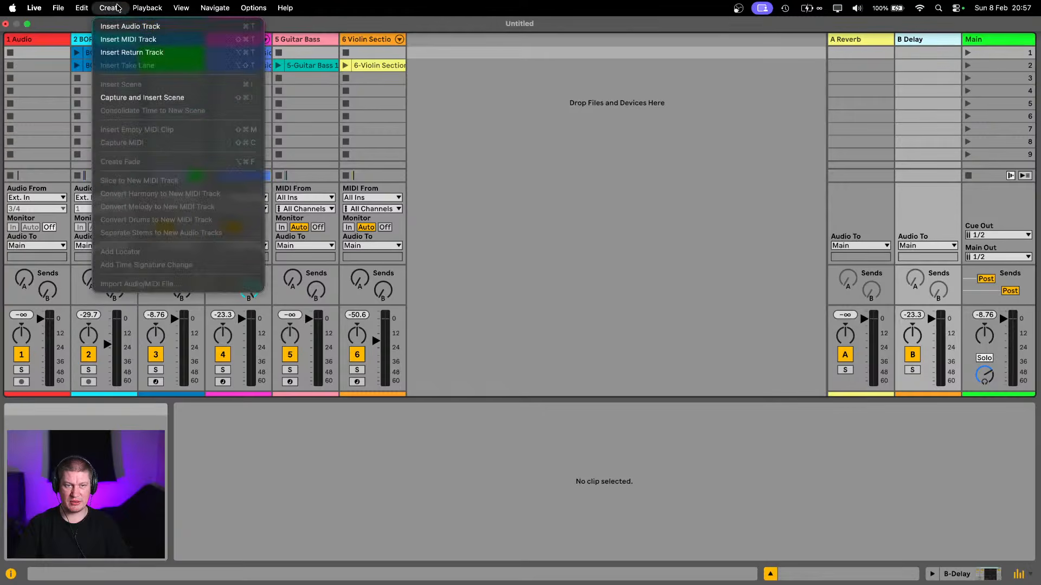
click(132, 52)
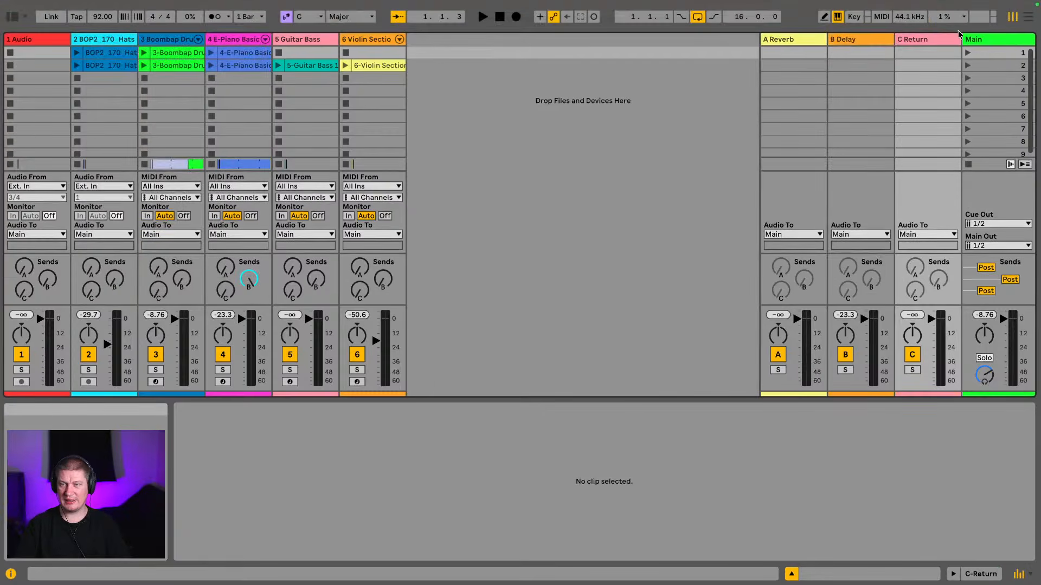
Load the Chorus-Ensemble audio effect onto the C return track from the browser, and hide the browser.
click(928, 43)
click(11, 18)
scroll(186, 237, down, 5)
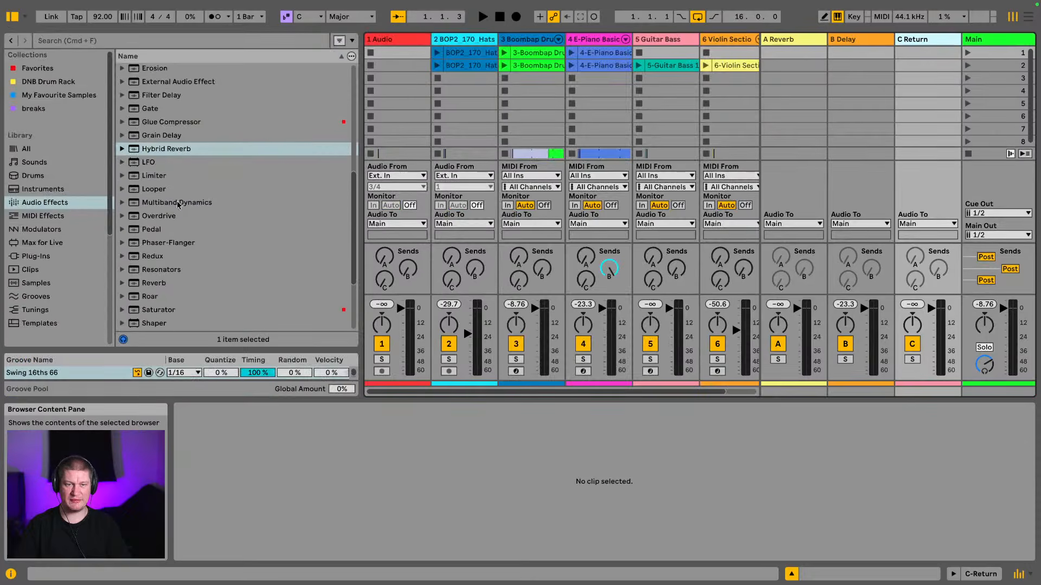
scroll(179, 266, up, 6)
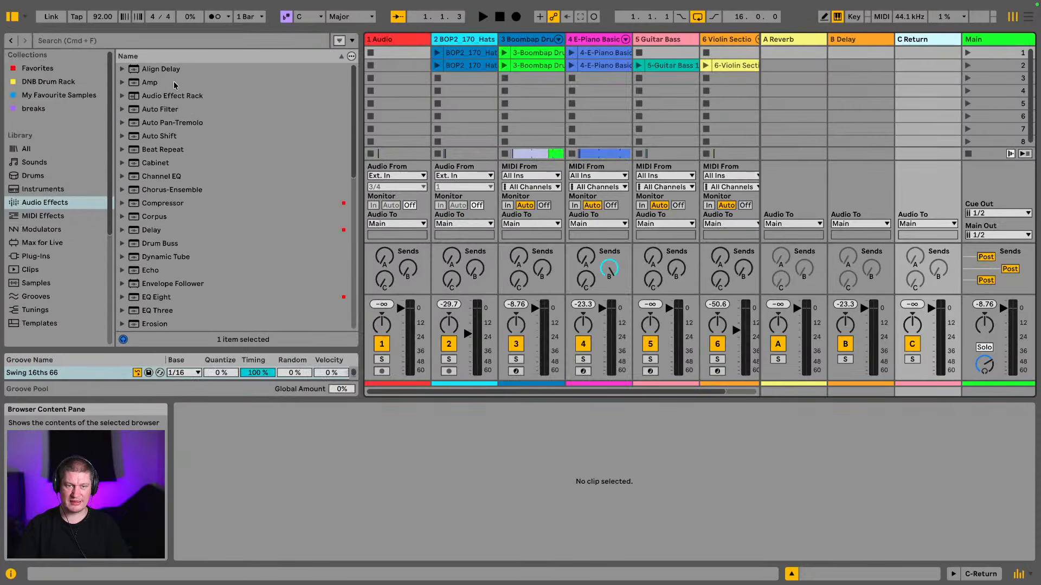
drag(159, 197, 914, 43)
click(923, 39)
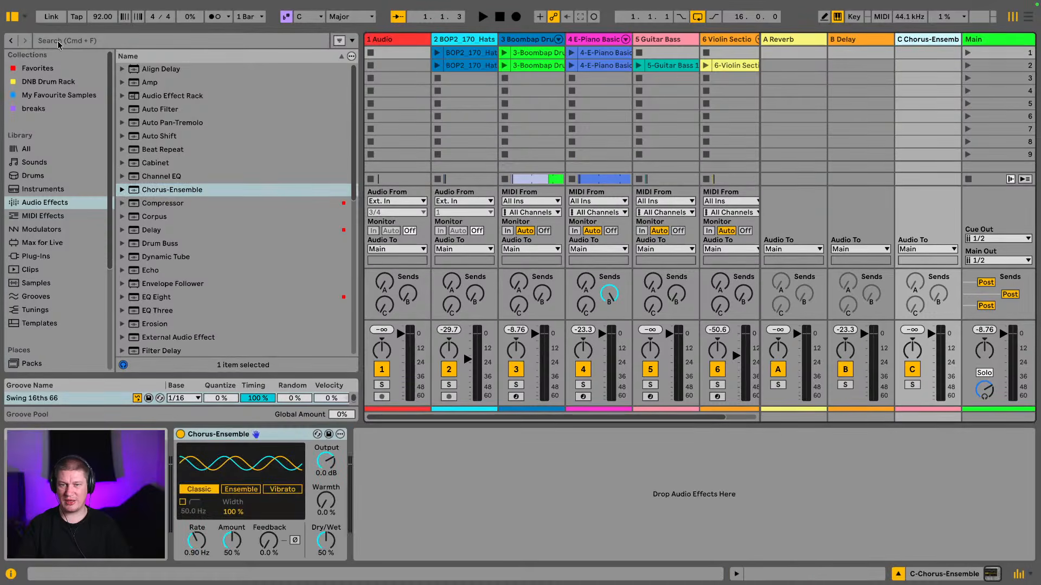
click(8, 18)
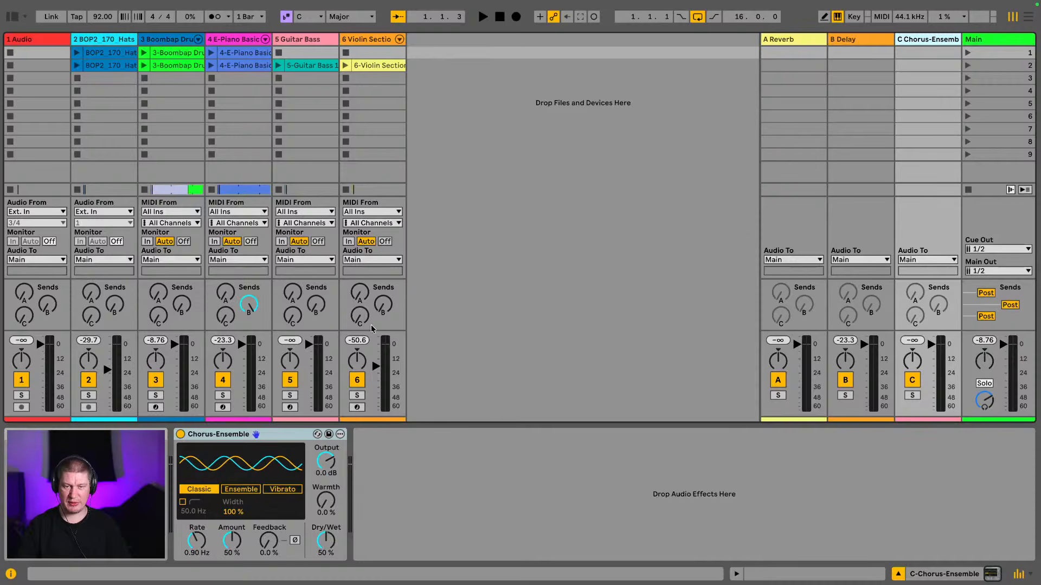
Raise the C Chorus-Ensemble sends of the Violin Section and E-Piano Basic tracks to their maximum.
click(359, 316)
drag(360, 316, 349, 301)
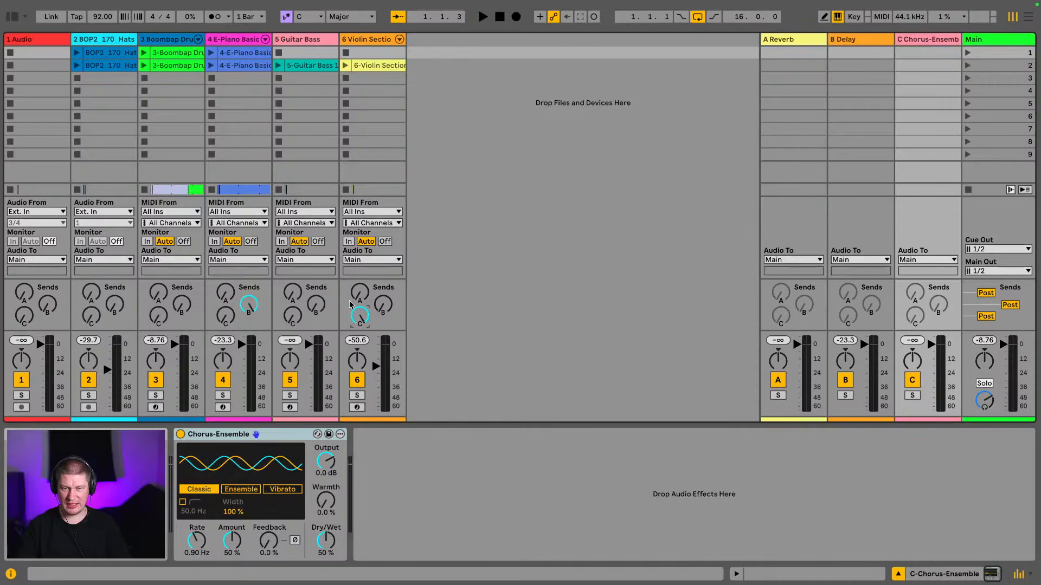
drag(225, 316, 225, 282)
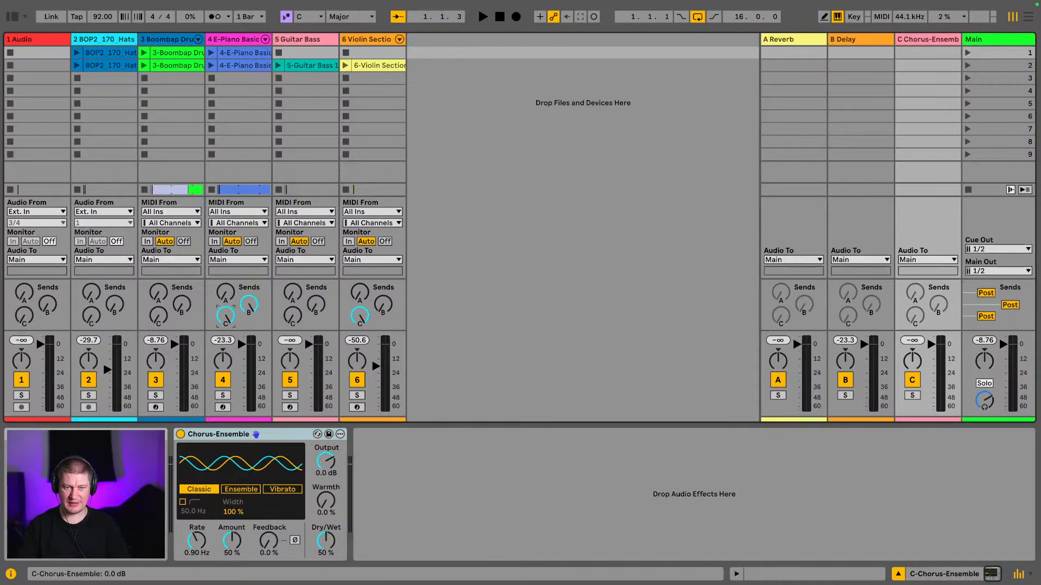
Play the song and briefly solo the C Chorus-Ensemble return to audition the chorus.
key(space)
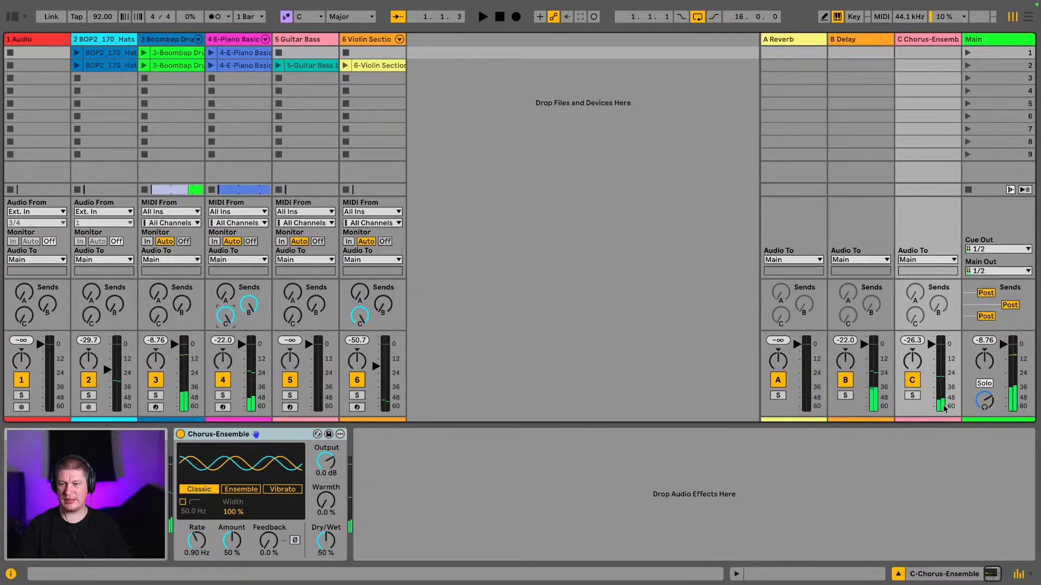
click(913, 396)
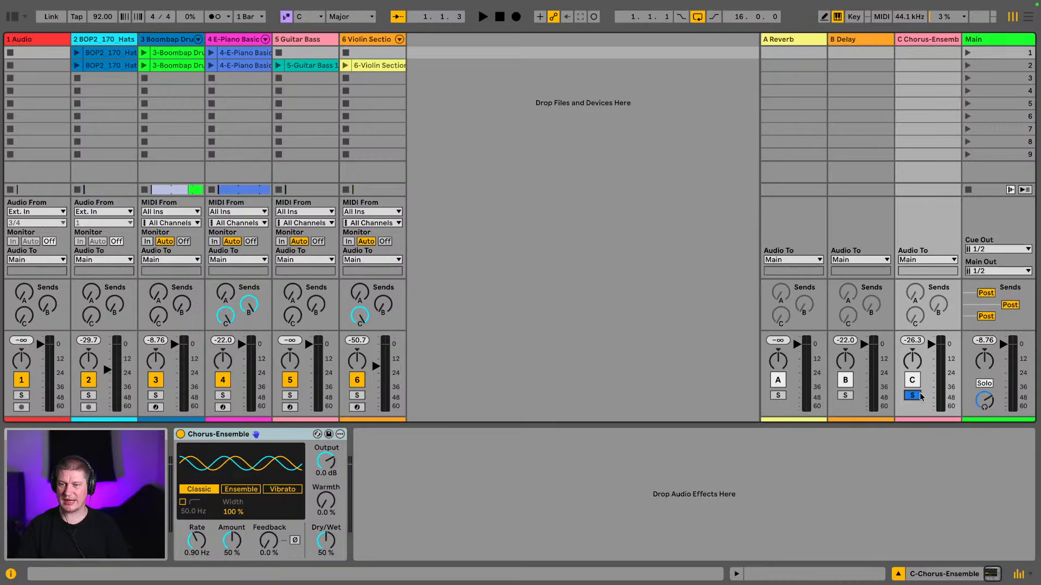
click(913, 396)
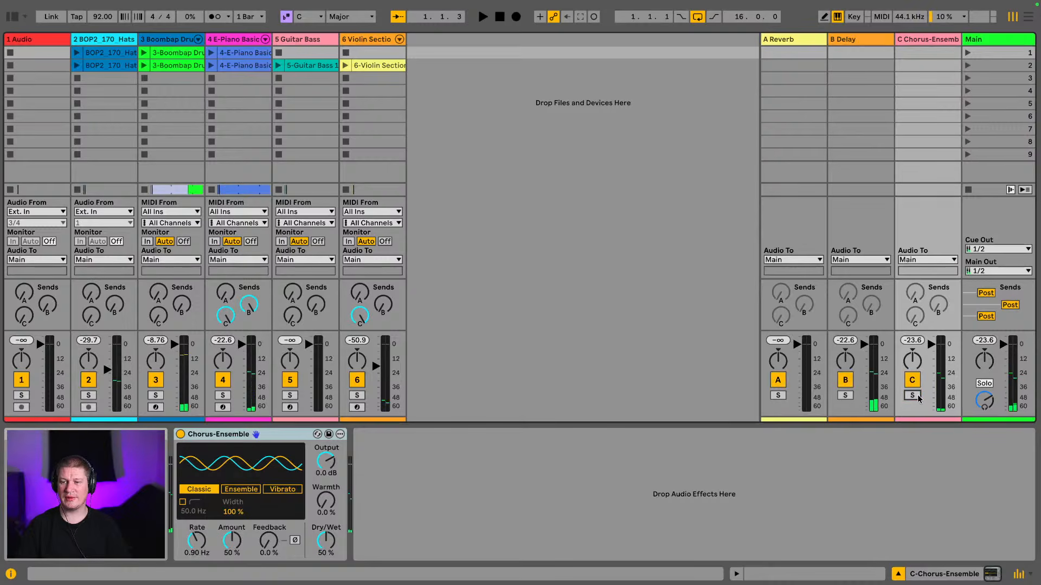